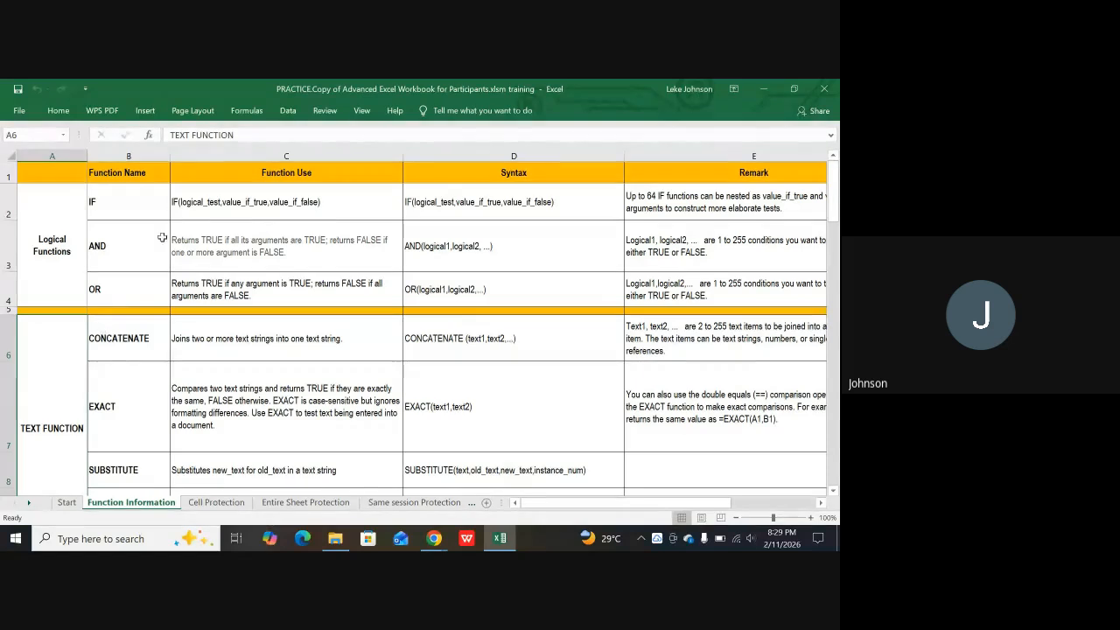
Step: Review the Logical Functions group in the function reference, going through the IF, AND and OR entries
left_click(44, 233)
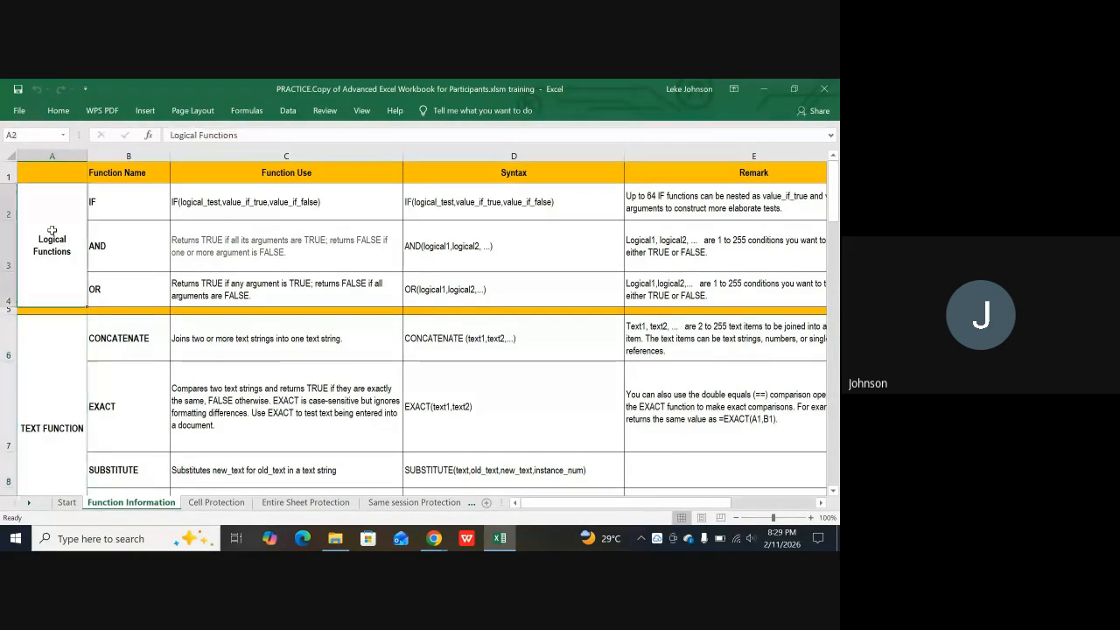
left_click(118, 199)
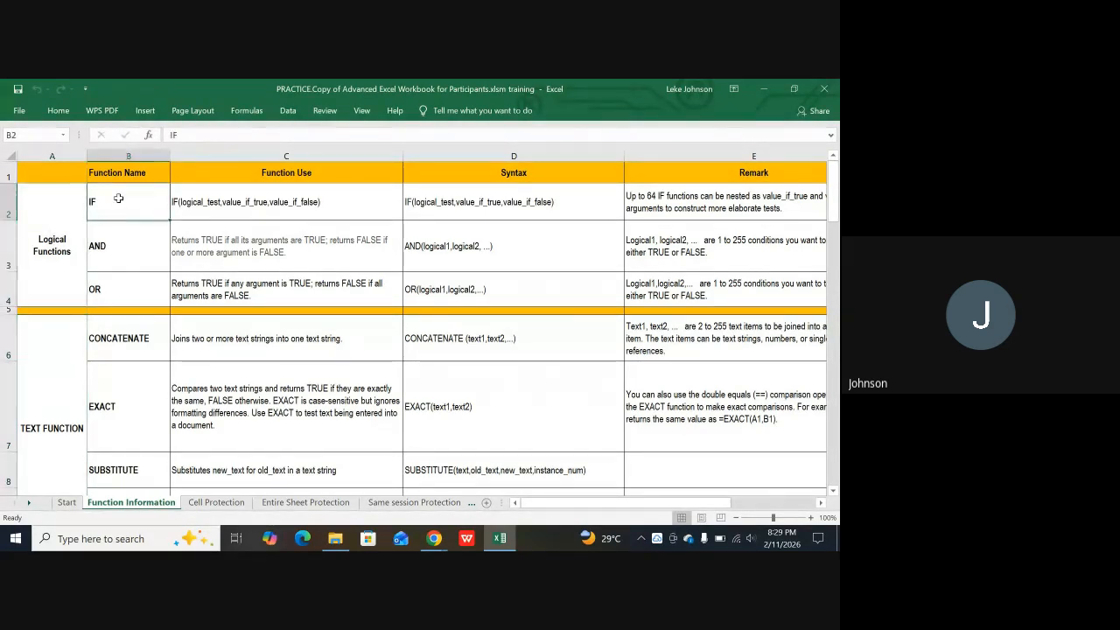
left_click(135, 253)
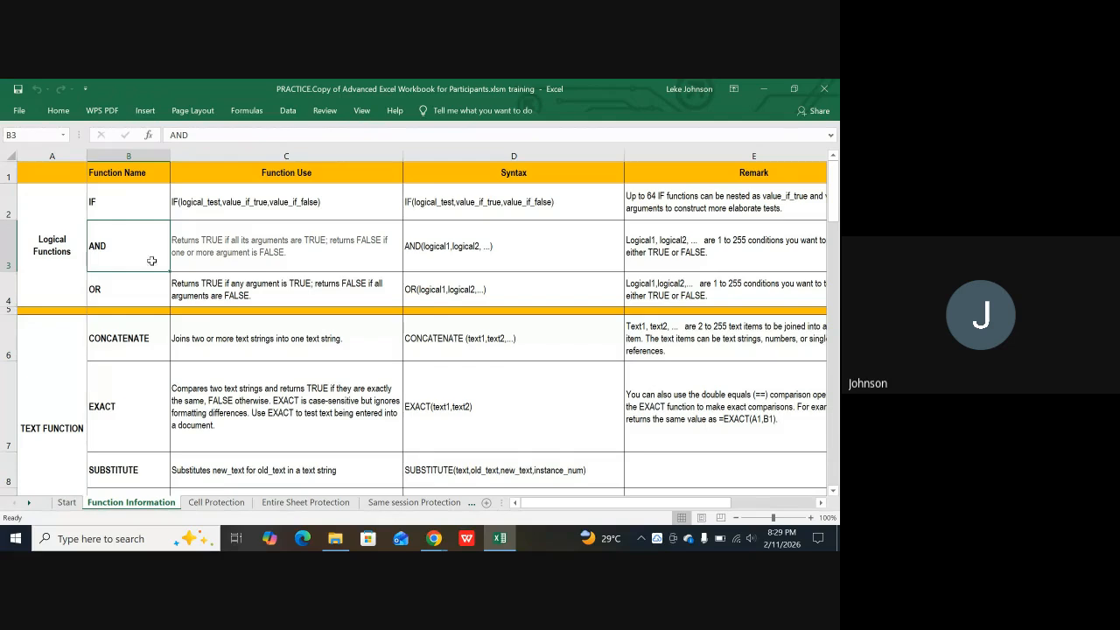
left_click(111, 289)
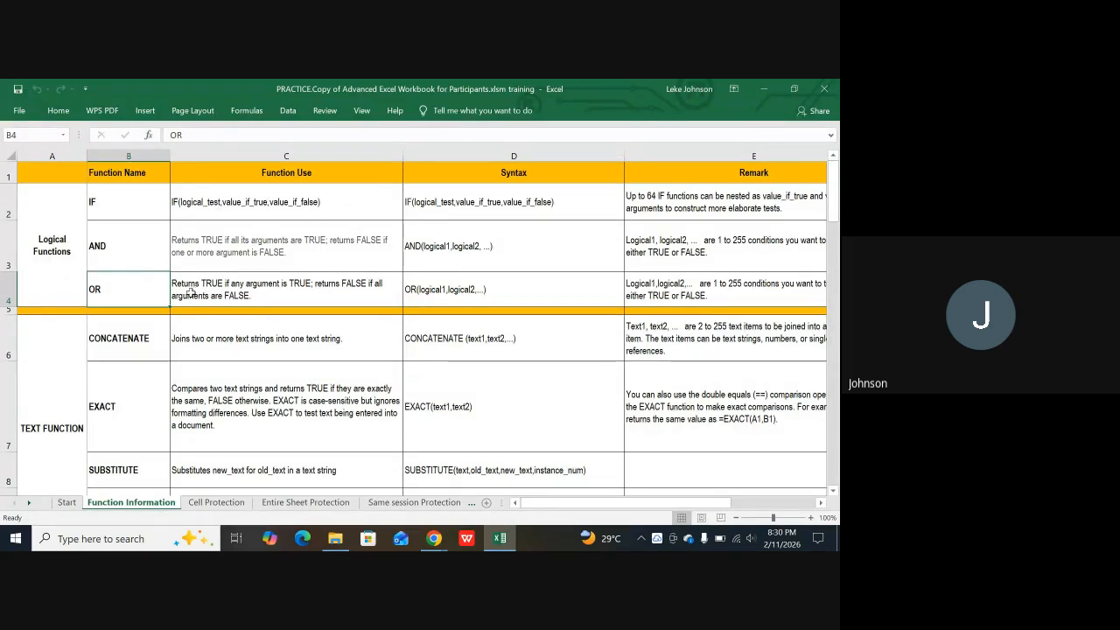
Step: Review the TEXT FUNCTION group, going through the CONCATENATE, EXACT, SUBSTITUTE and REPT entries
scroll(242, 402, "down", 1)
scroll(243, 402, "down", 1)
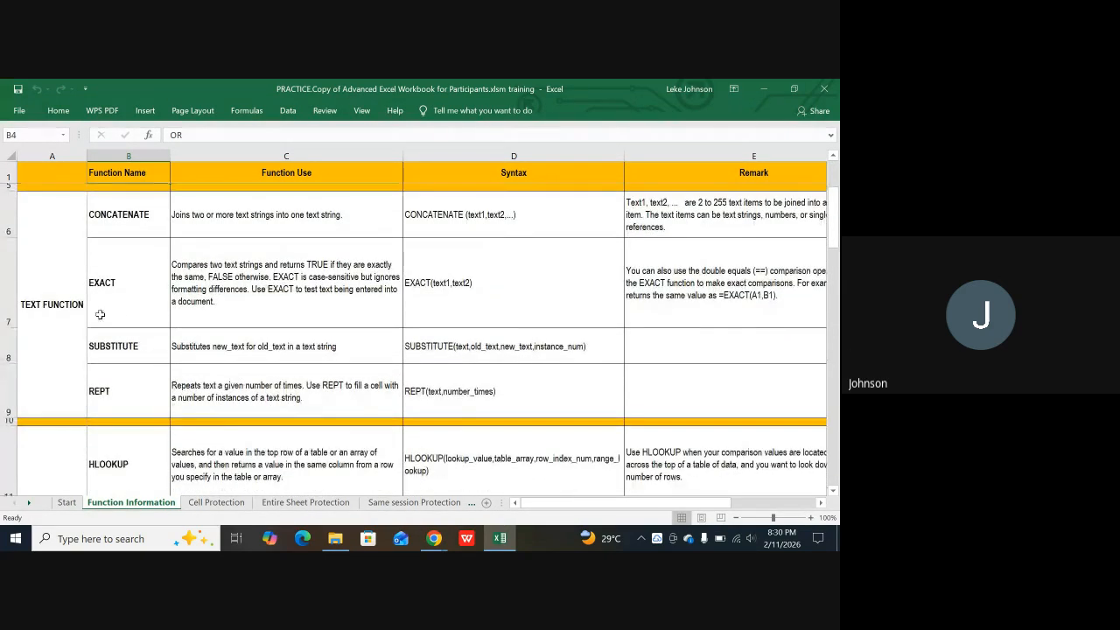
left_click(23, 305)
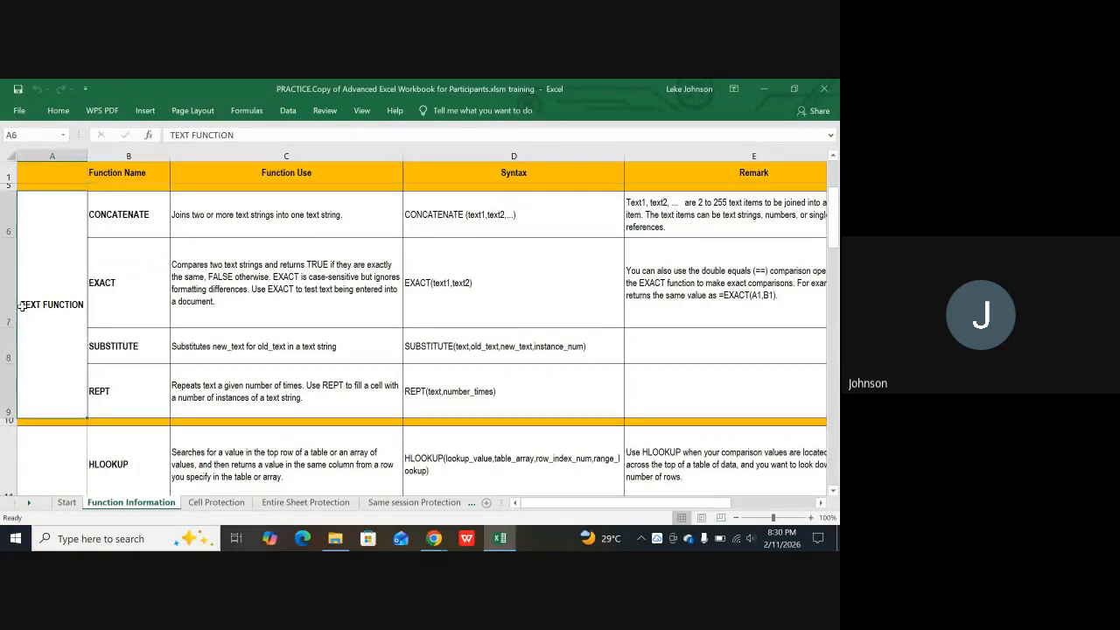
left_click(117, 215)
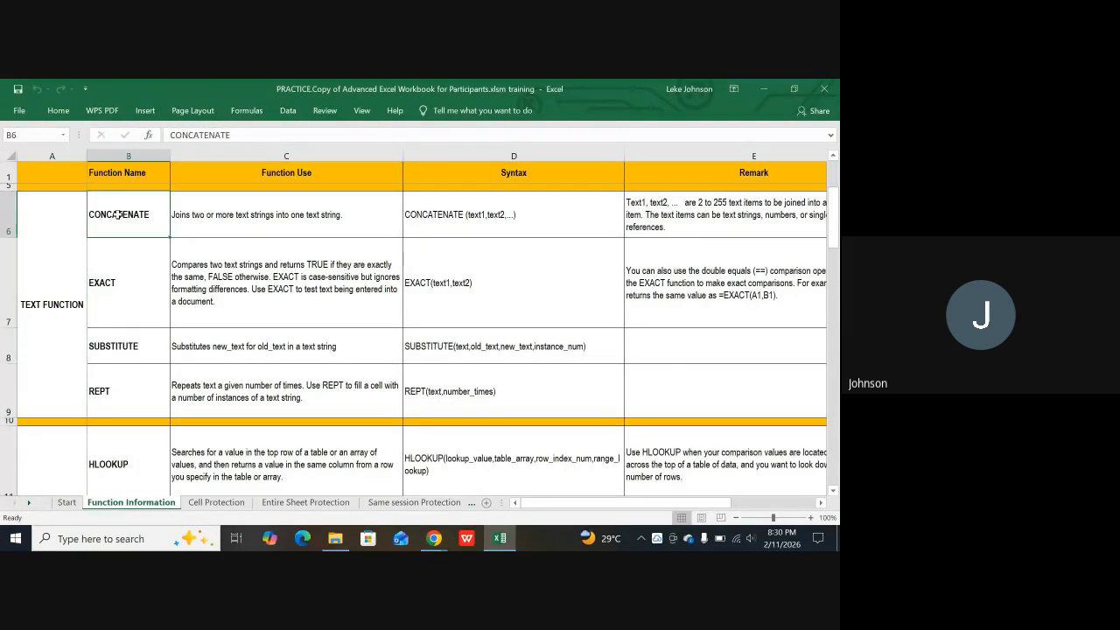
left_click(127, 285)
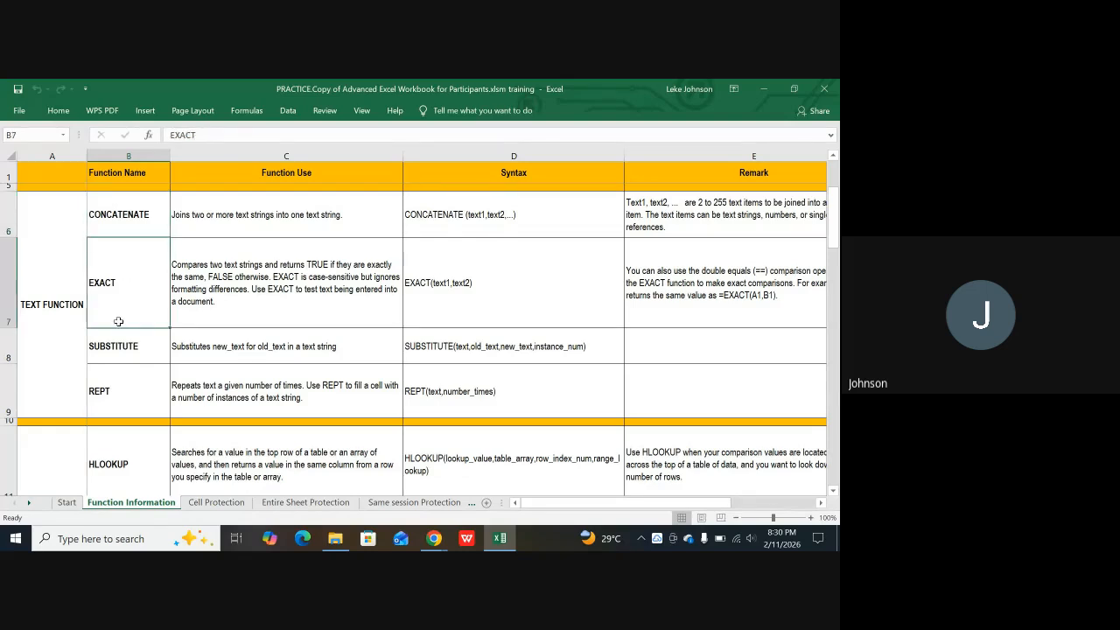
left_click(111, 341)
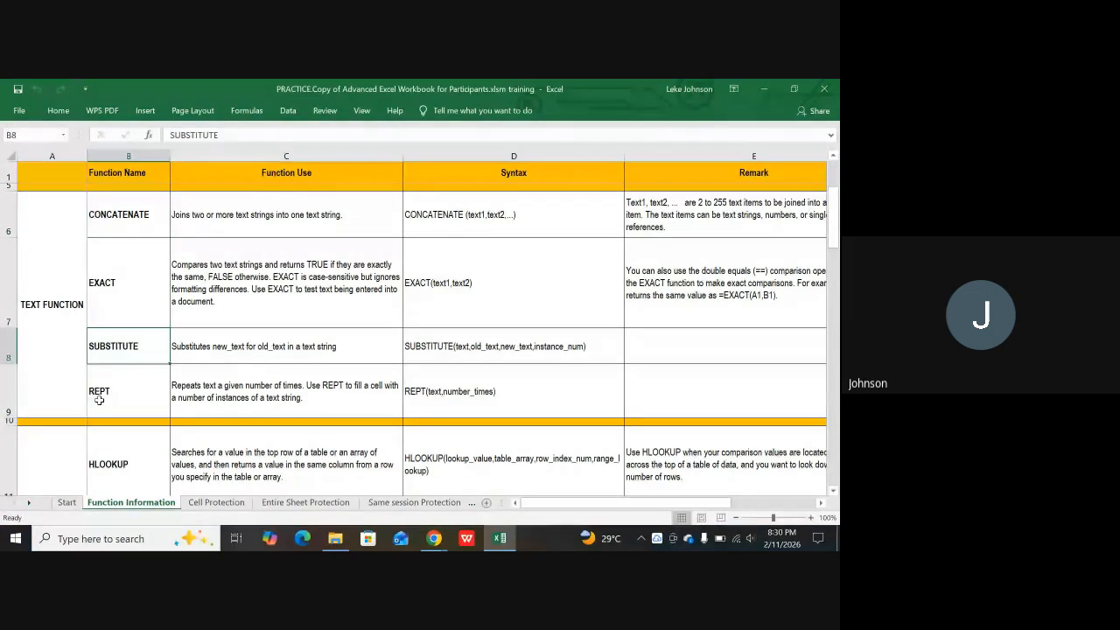
left_click(101, 398)
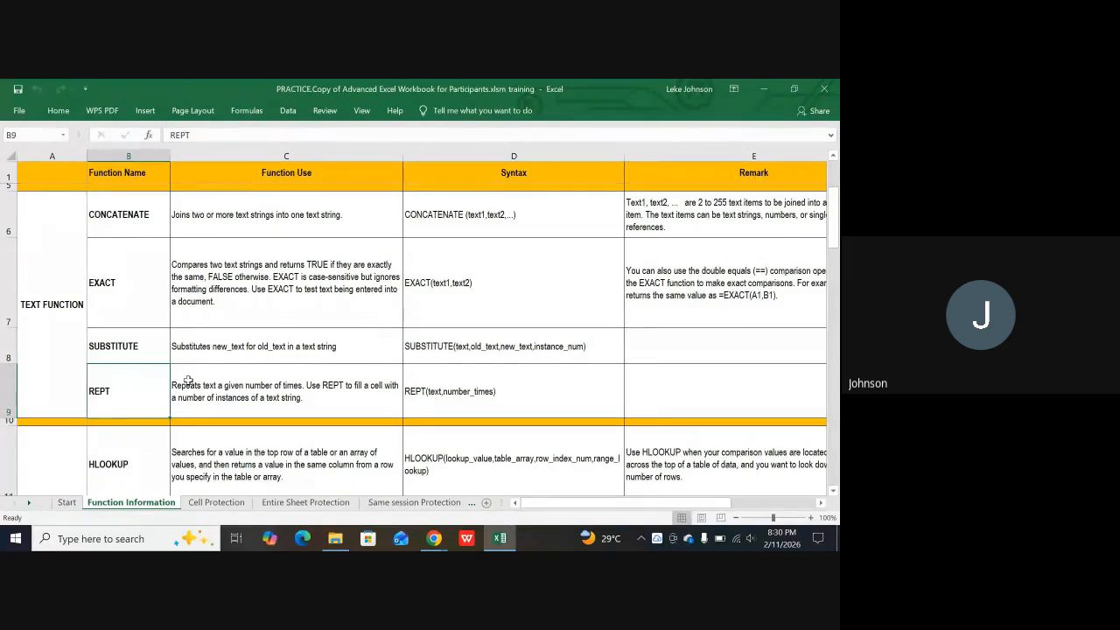
Step: Examine the HLOOKUP entry in the LOOKUP FUNCTIONS group, including its function use and syntax
scroll(186, 371, "down", 2)
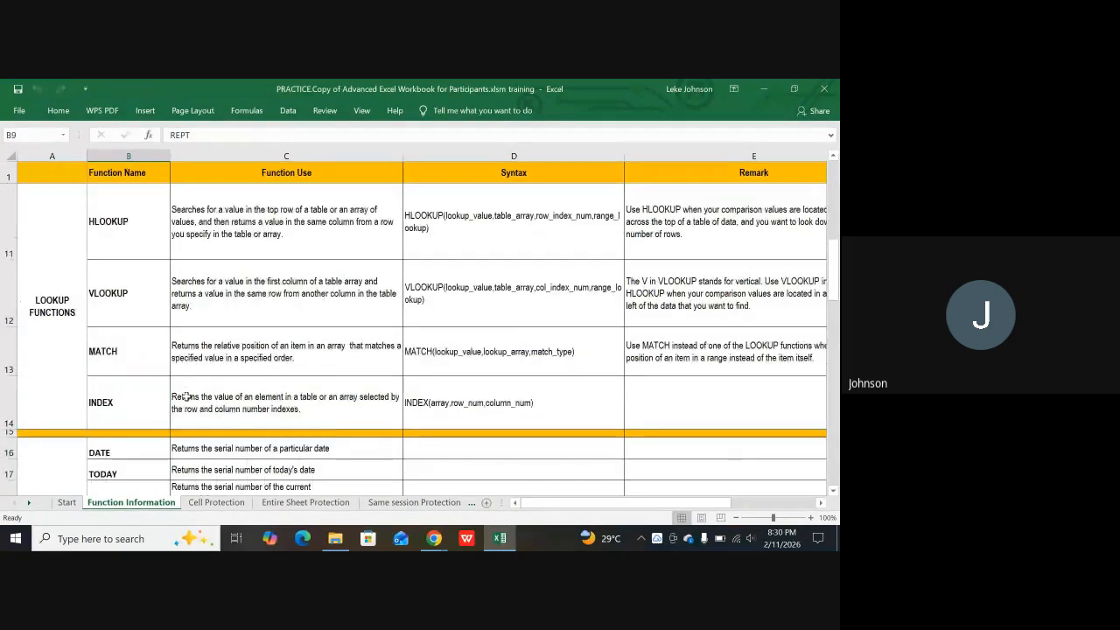
scroll(191, 376, "up", 2)
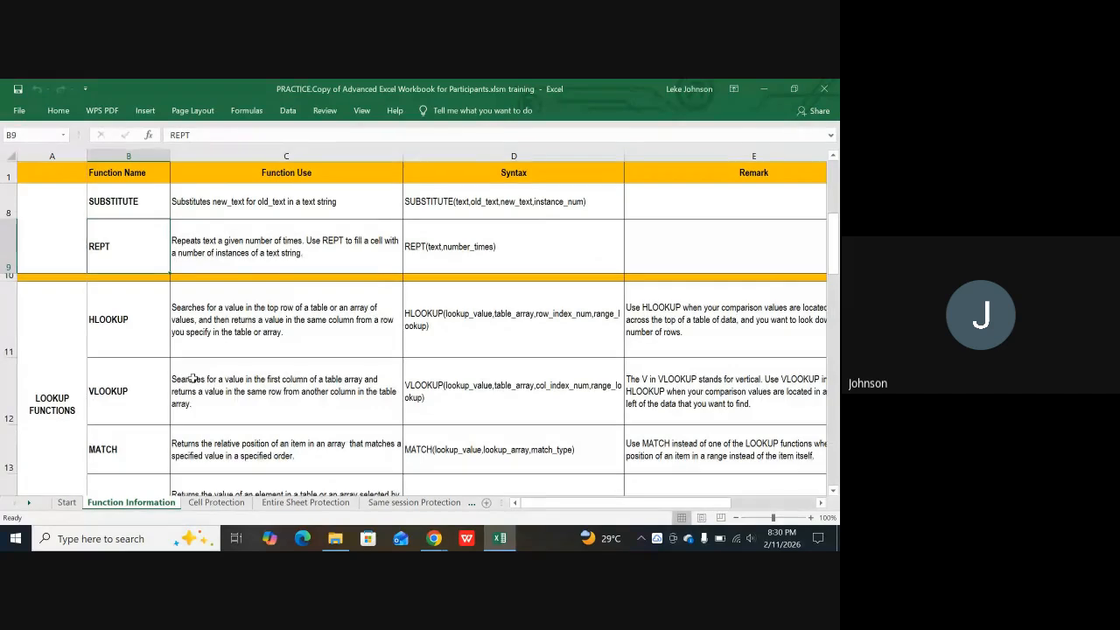
left_click(69, 407)
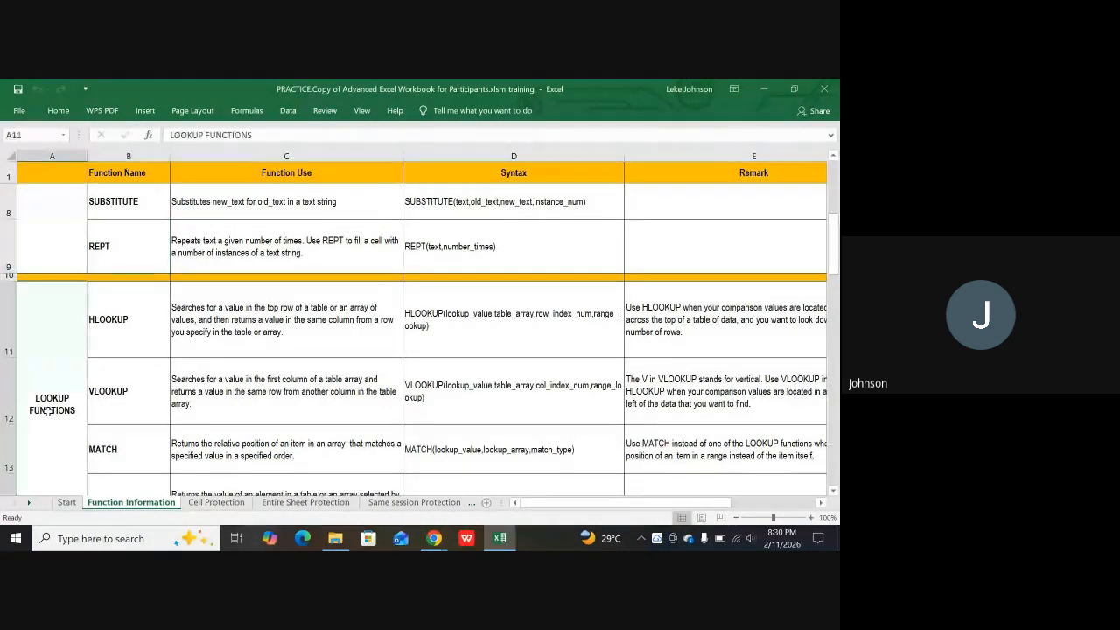
left_click(130, 320)
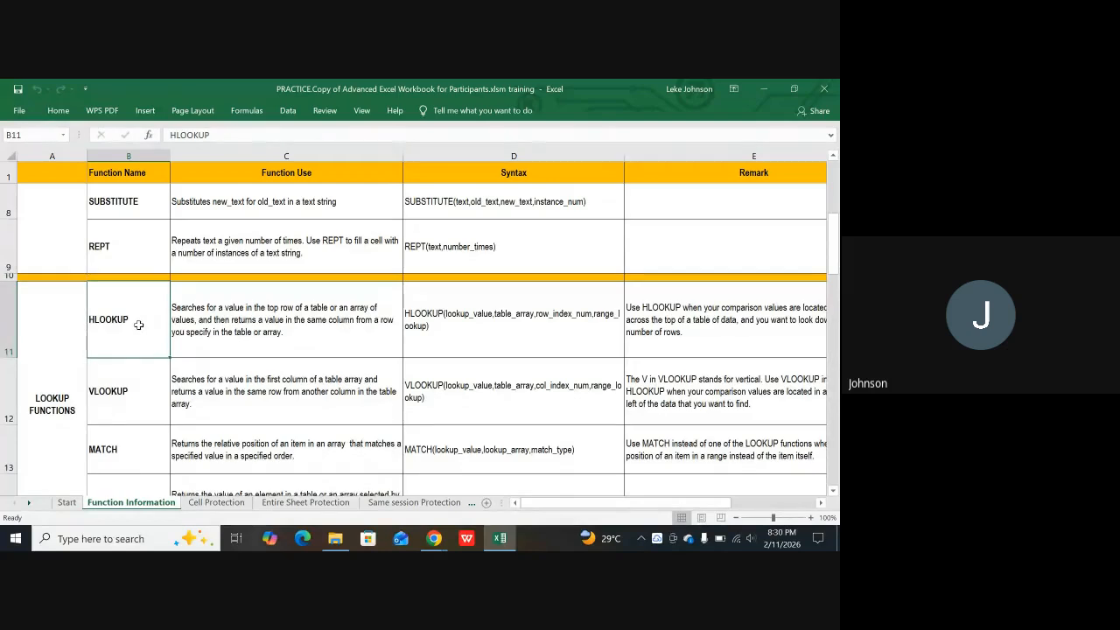
left_click(235, 331)
left_click(468, 335)
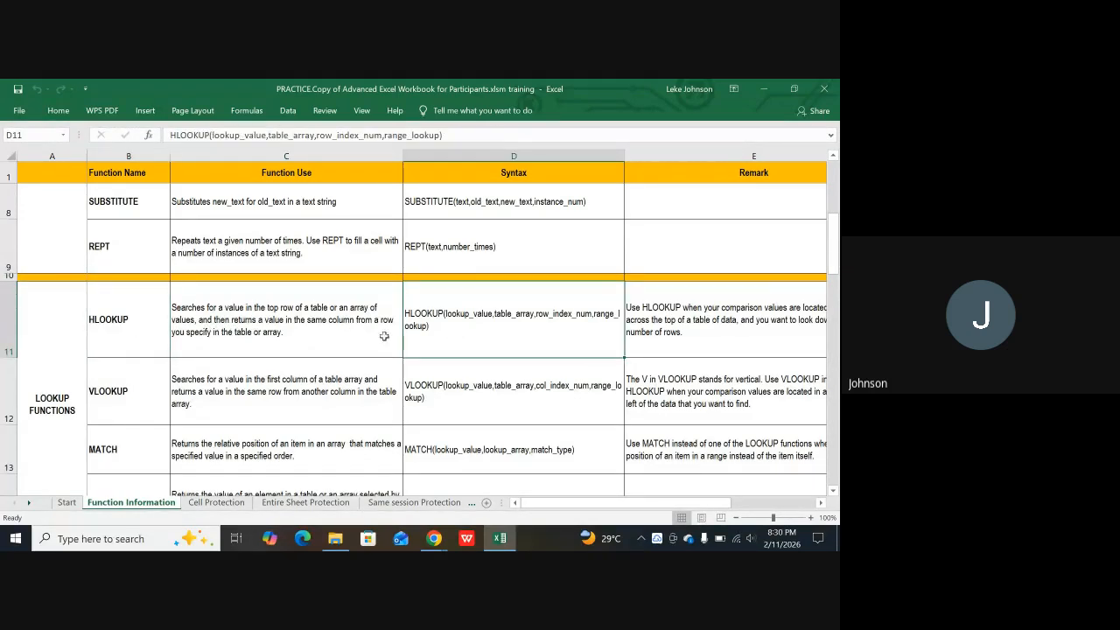
left_click(111, 325)
Step: Go through the VLOOKUP, MATCH and INDEX entries in the LOOKUP FUNCTIONS group
scroll(131, 344, "down", 1)
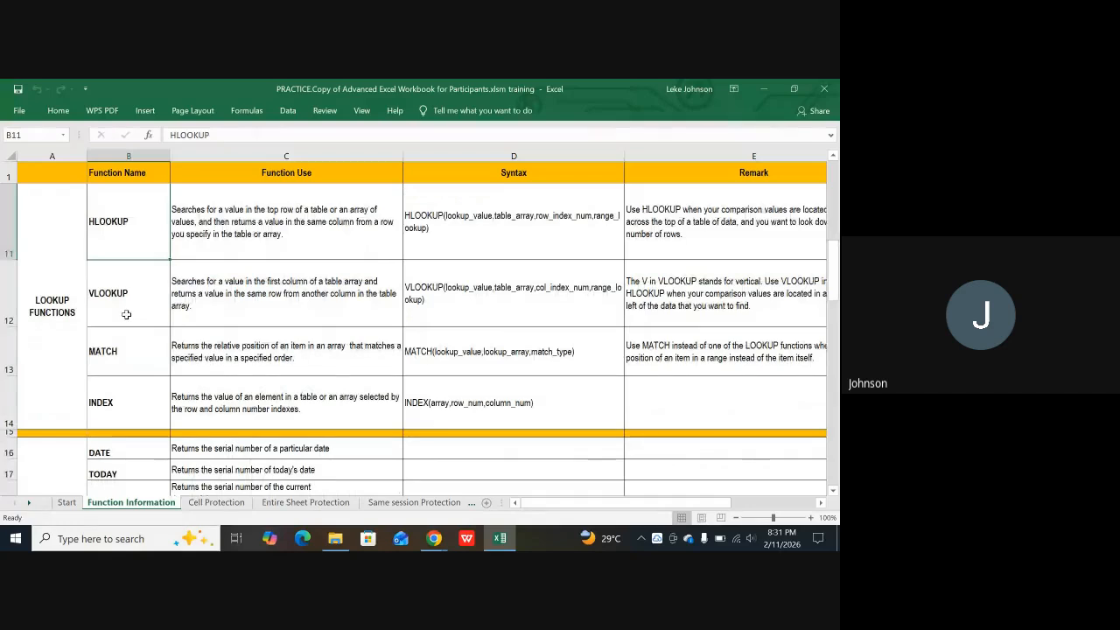
left_click(128, 318)
left_click(112, 352)
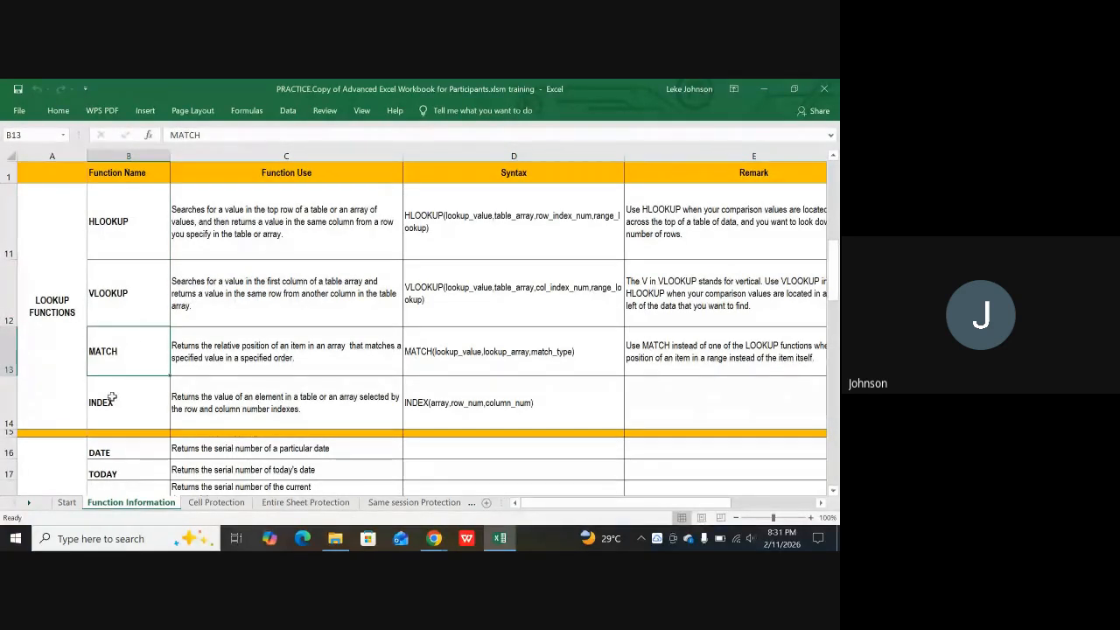
left_click(113, 397)
left_click(136, 350)
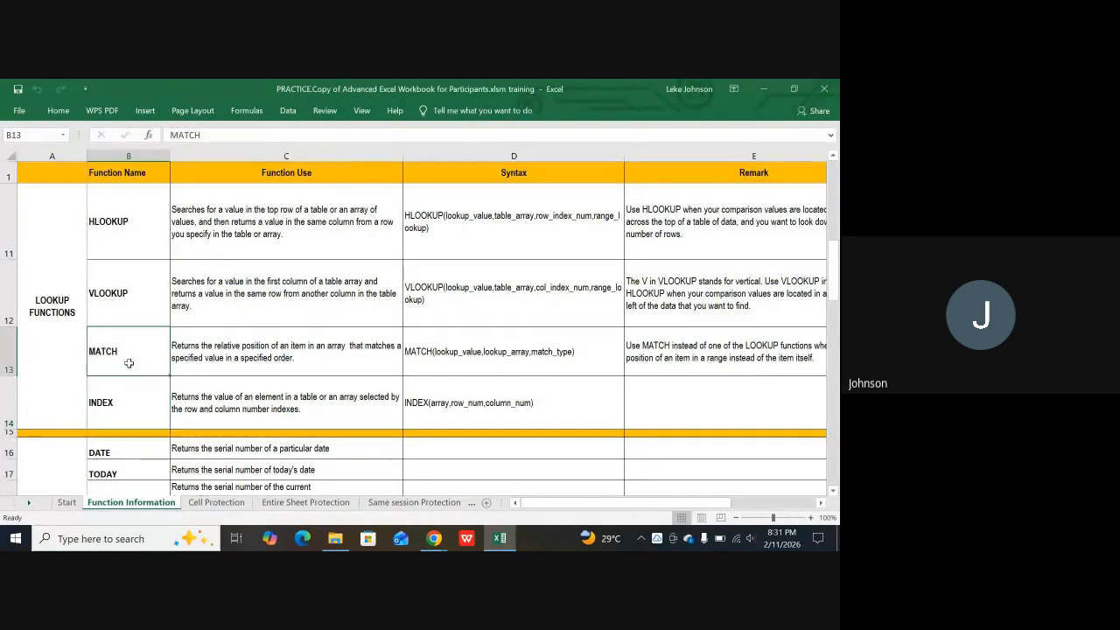
left_click(105, 399)
left_click(133, 345)
Step: Return to the text functions and look over the EXACT, SUBSTITUTE and REPT entries again
scroll(133, 345, "up", 3)
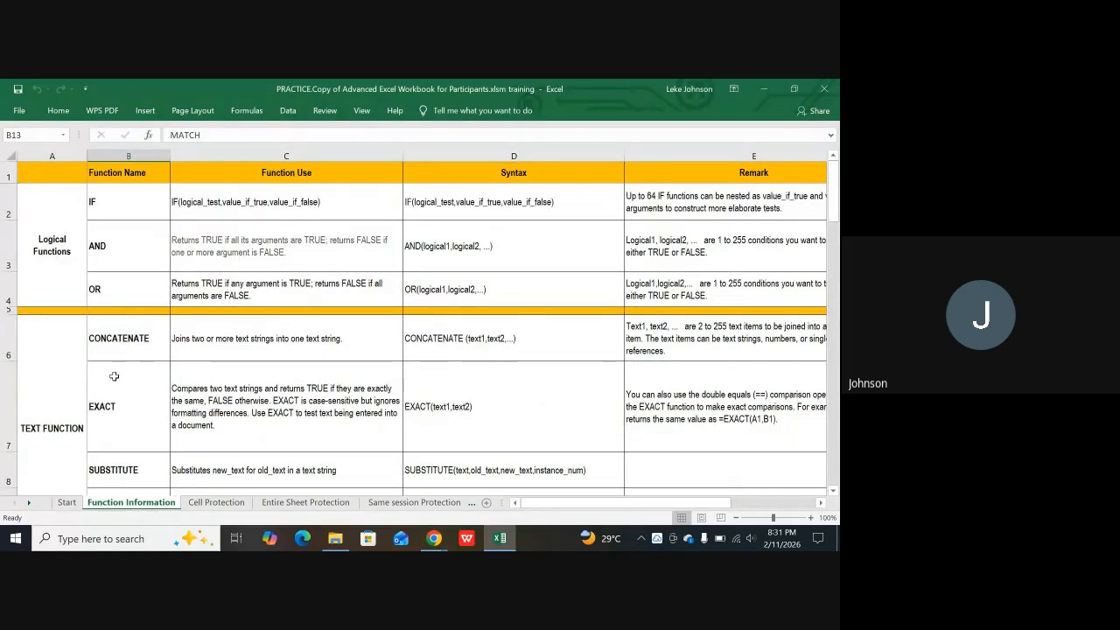
scroll(131, 315, "down", 1)
left_click(122, 307)
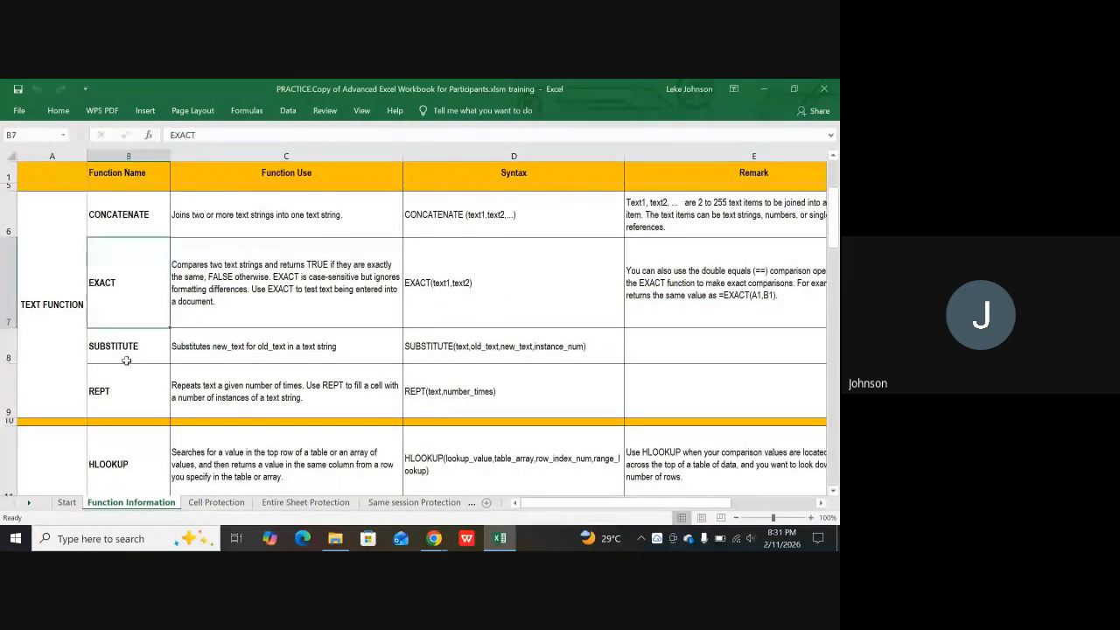
left_click(127, 359)
left_click(113, 391)
Step: Revisit the MATCH and INDEX entries among the lookup functions
scroll(115, 398, "down", 2)
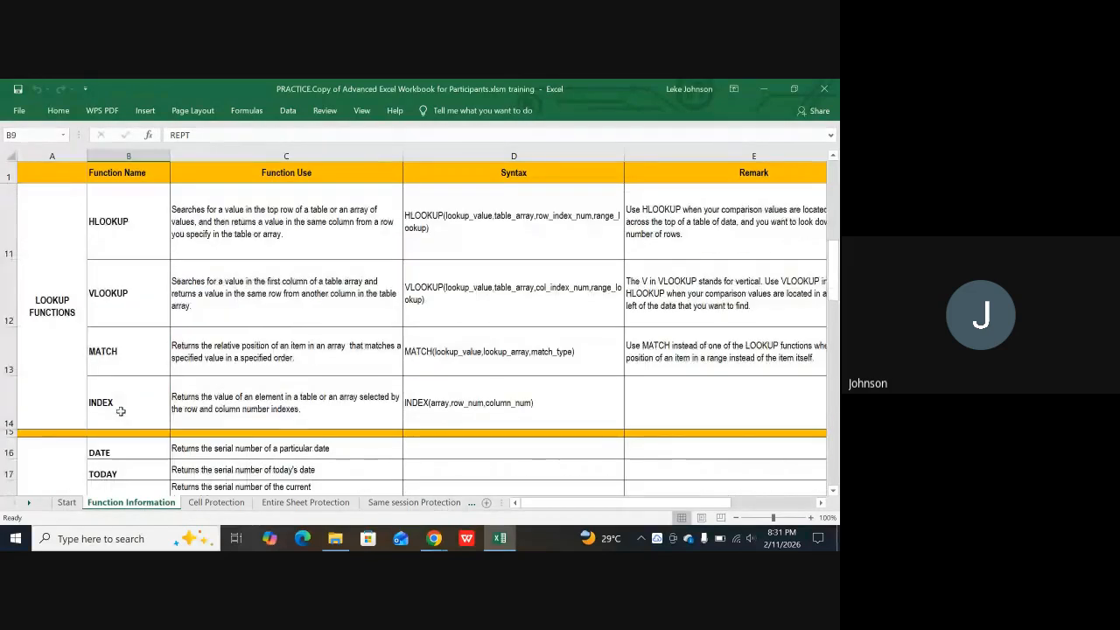
left_click(121, 358)
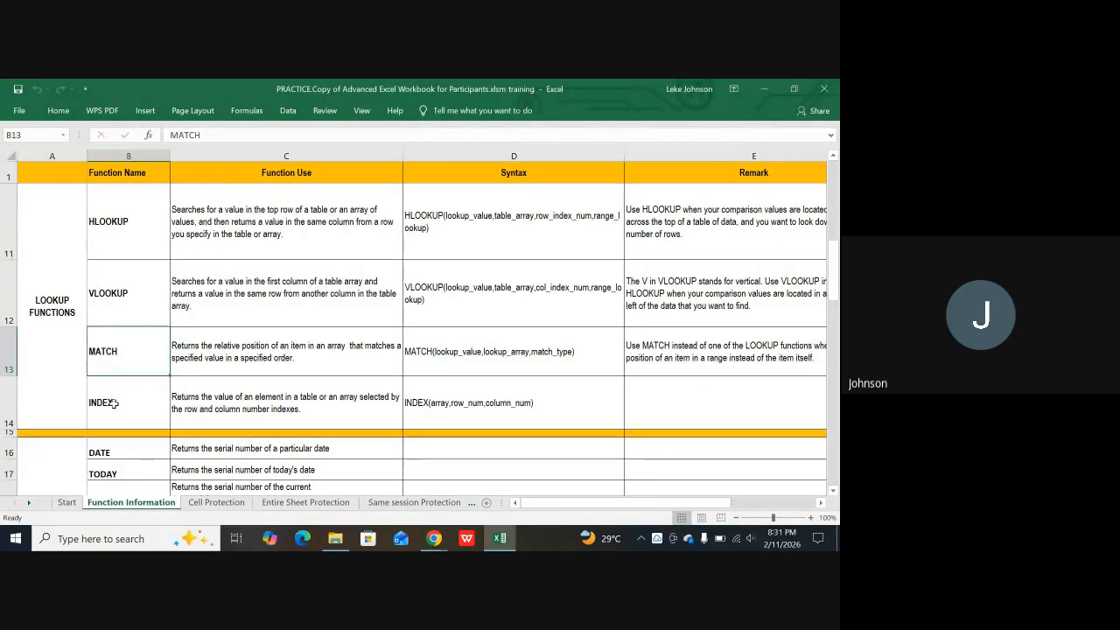
left_click(113, 402)
Step: Review the date functions, going through the DATE, TODAY, NOW, NETWORKDAYS and WORKDAY entries
scroll(111, 405, "down", 1)
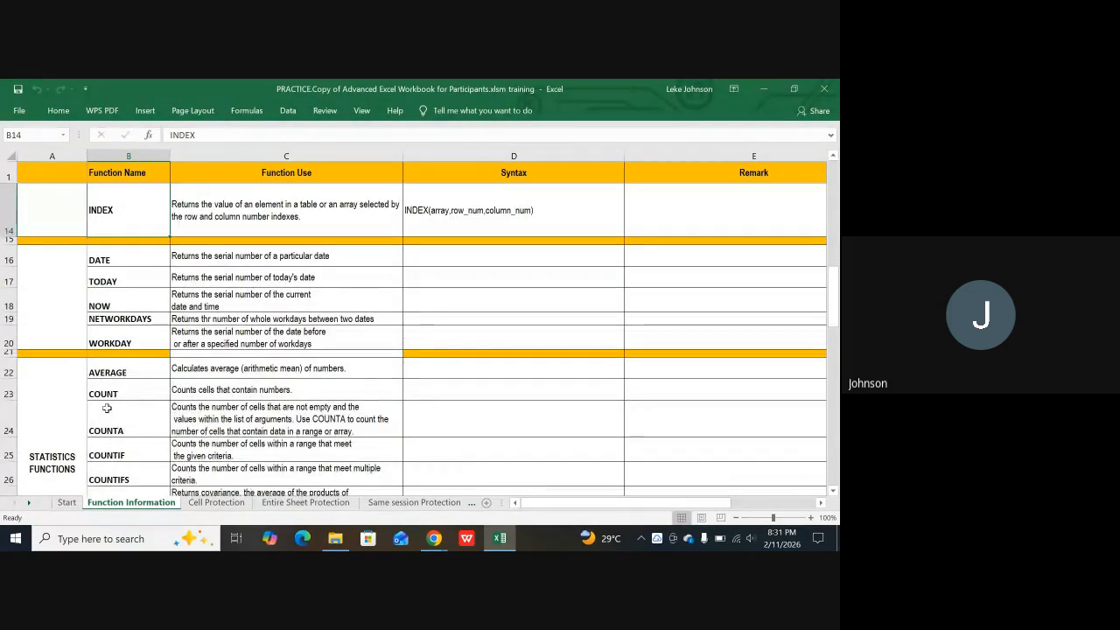
left_click_drag(114, 319, 112, 342)
left_click(110, 263)
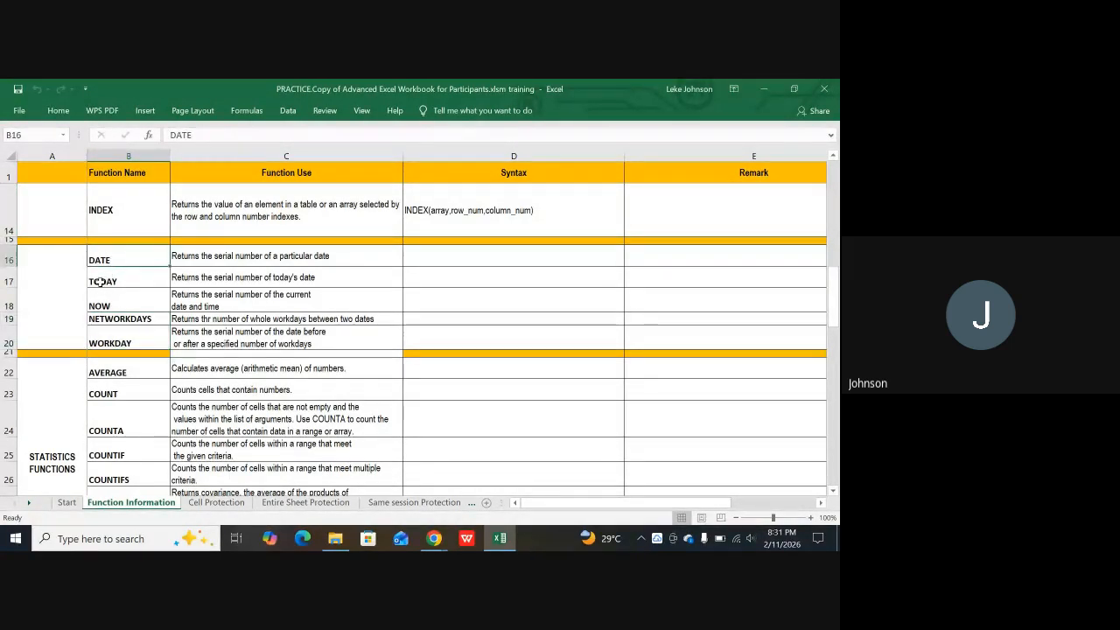
left_click(101, 283)
left_click(102, 302)
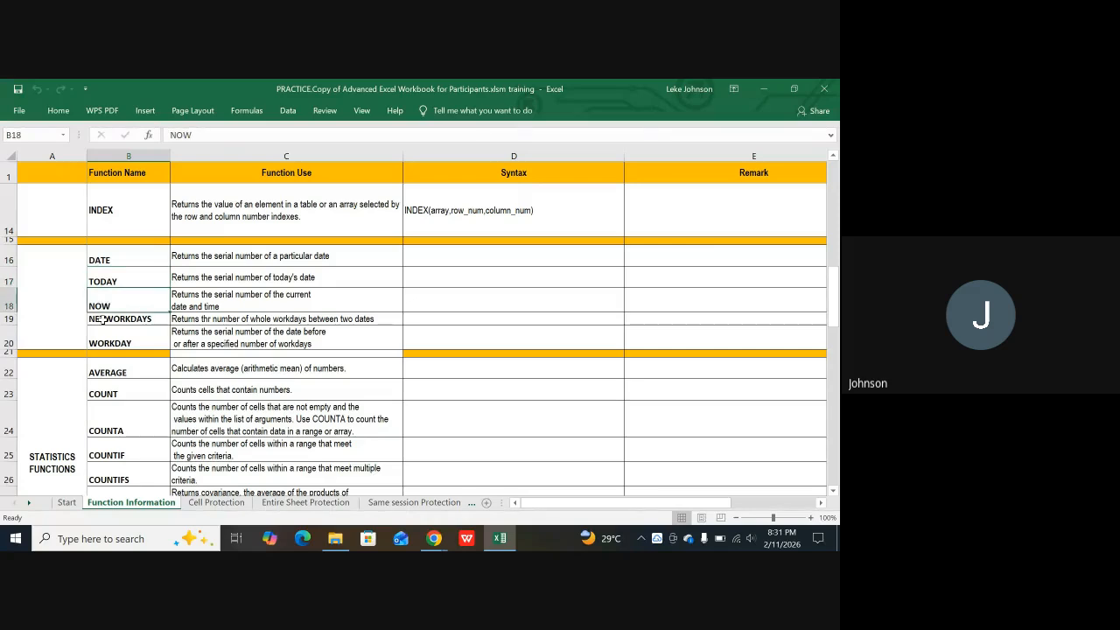
left_click(102, 320)
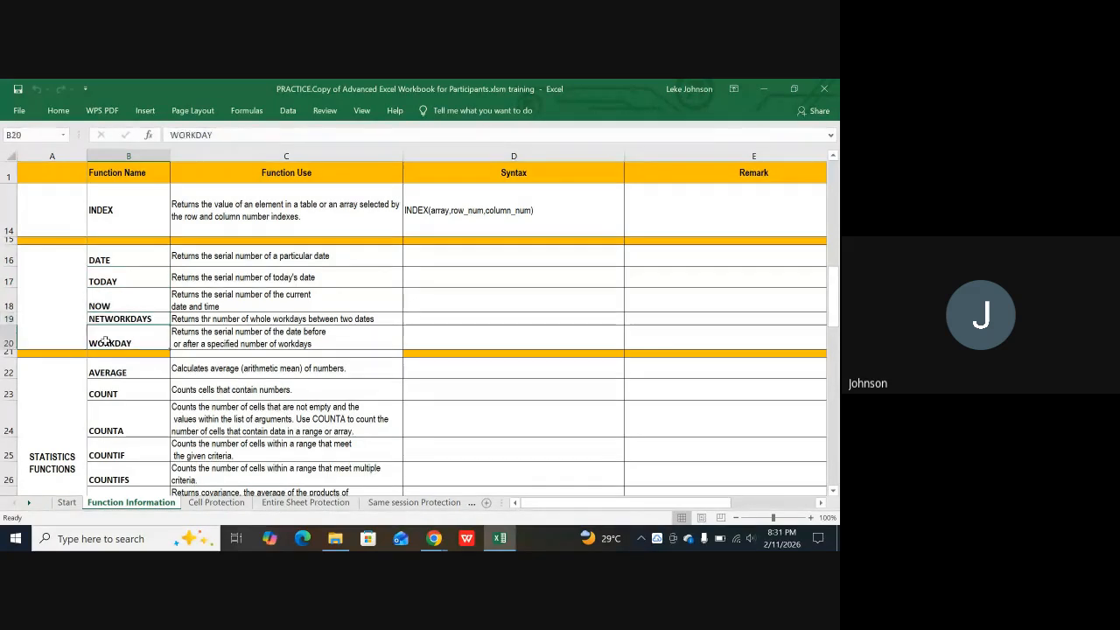
left_click(105, 342)
Step: Look through the STATISTICS FUNCTIONS group, including the COVAR and MAX entries
scroll(106, 356, "down", 1)
scroll(107, 356, "down", 2)
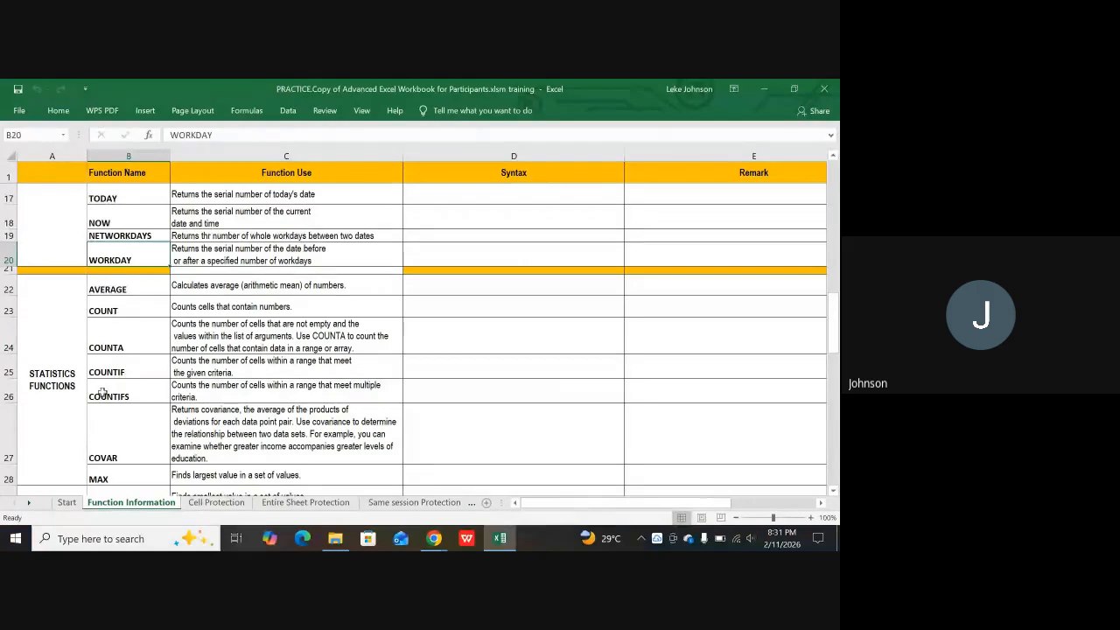
scroll(125, 401, "down", 2)
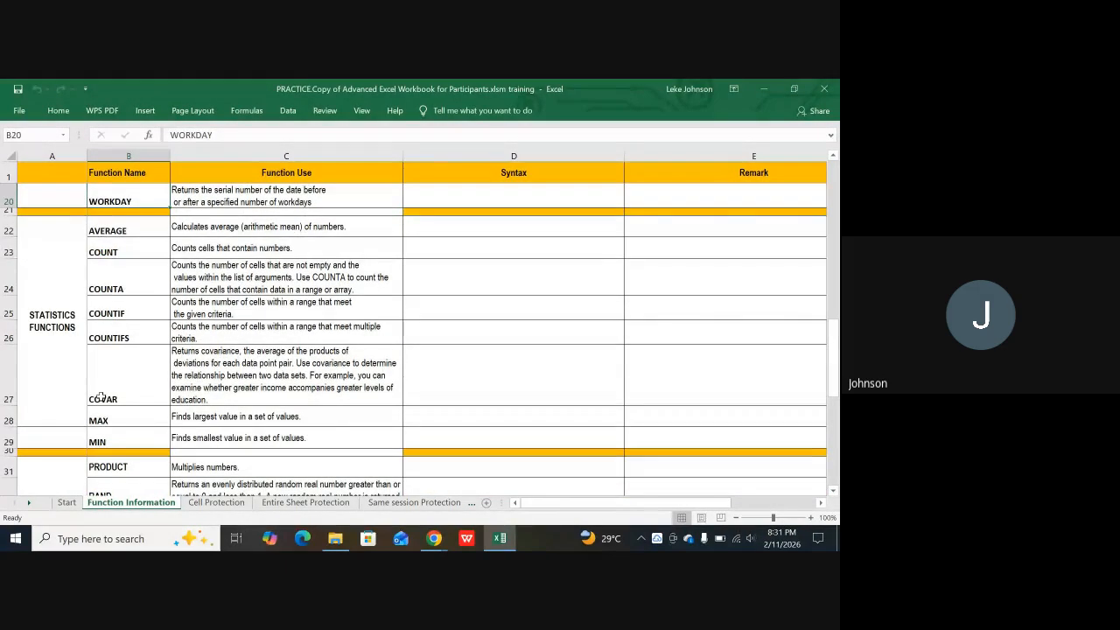
left_click(105, 395)
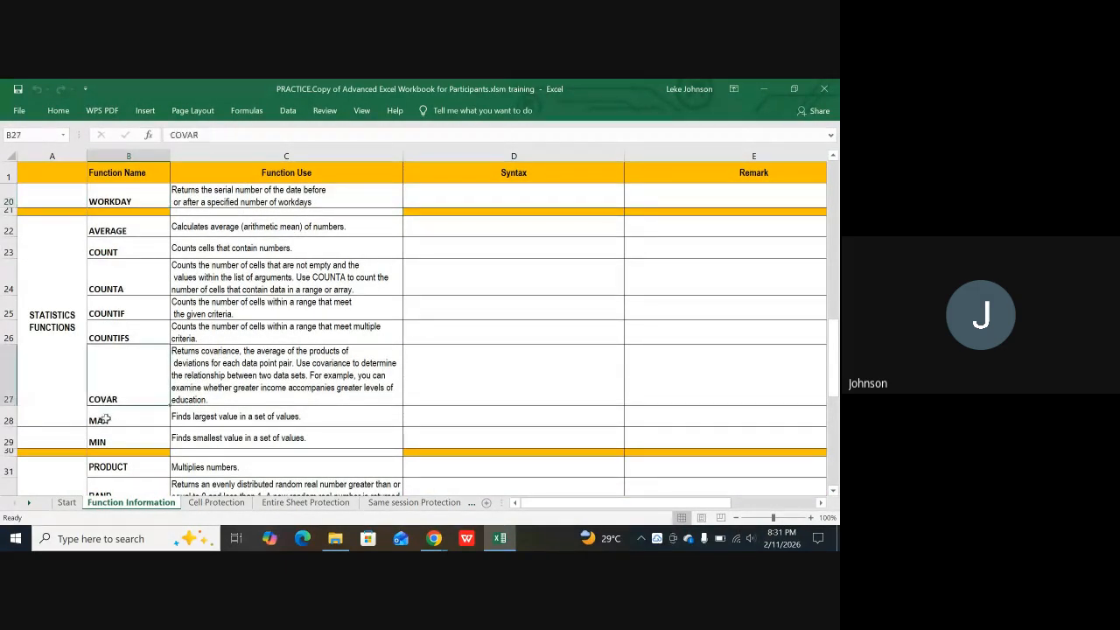
left_click(105, 417)
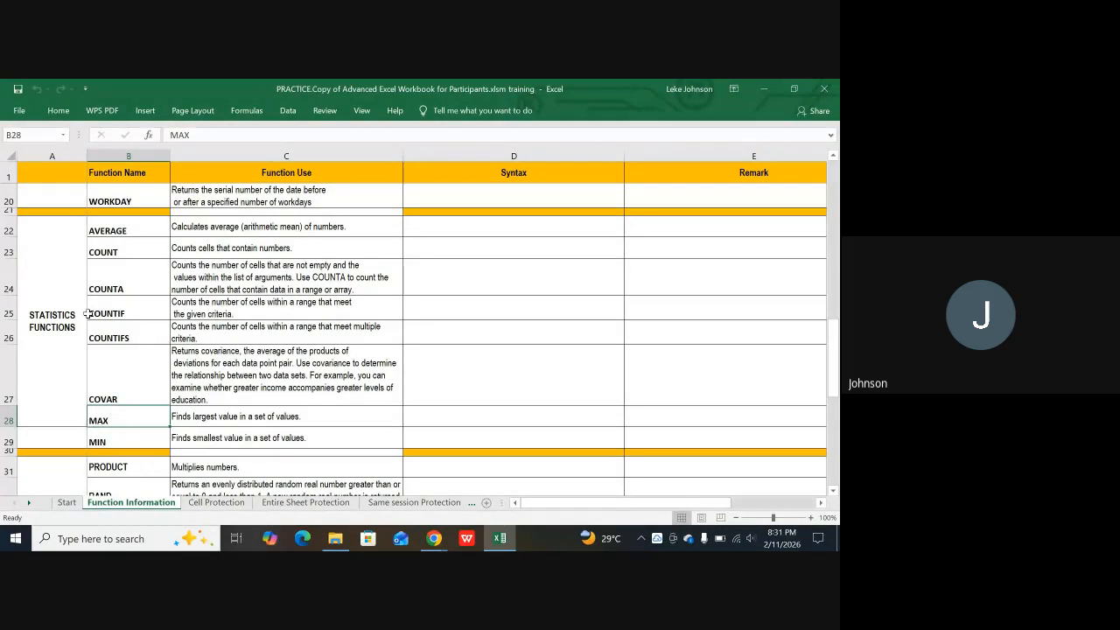
left_click(57, 279)
Step: Review the MATH FUNCTIONS group, going through the PRODUCT, RAND, ROUND, SUM, SUMIF and SUBTOTAL entries
scroll(61, 306, "down", 2)
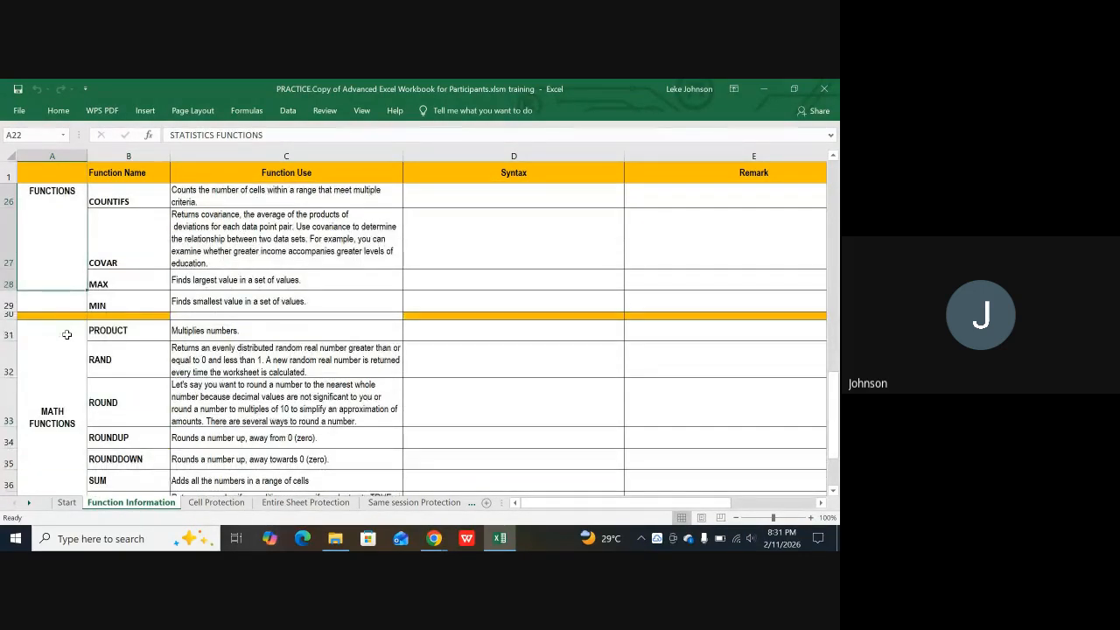
scroll(68, 345, "down", 1)
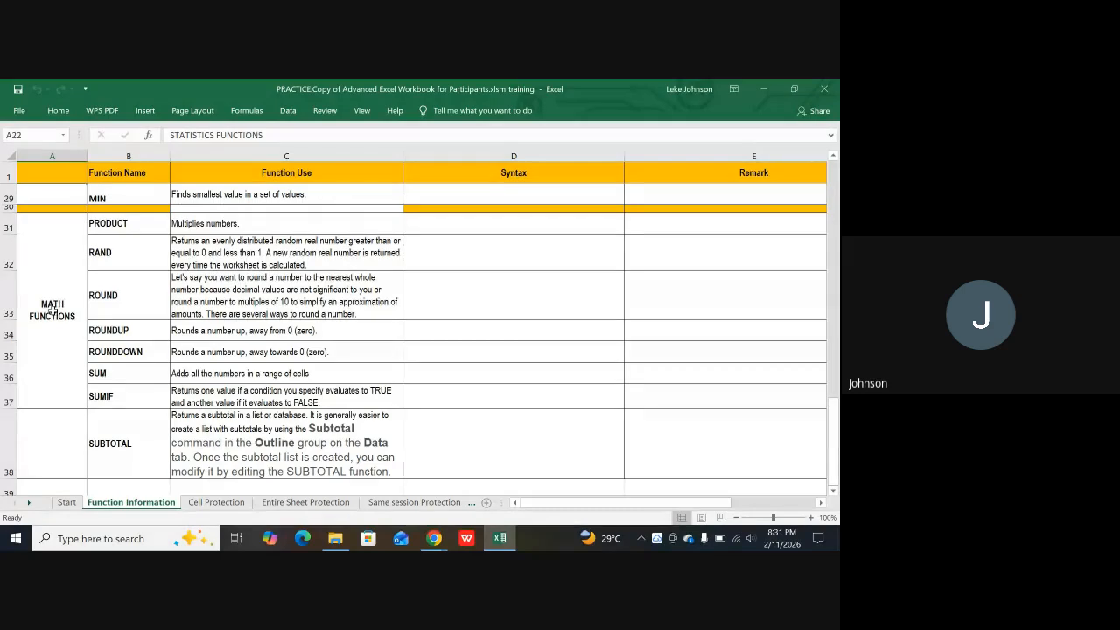
left_click(9, 373)
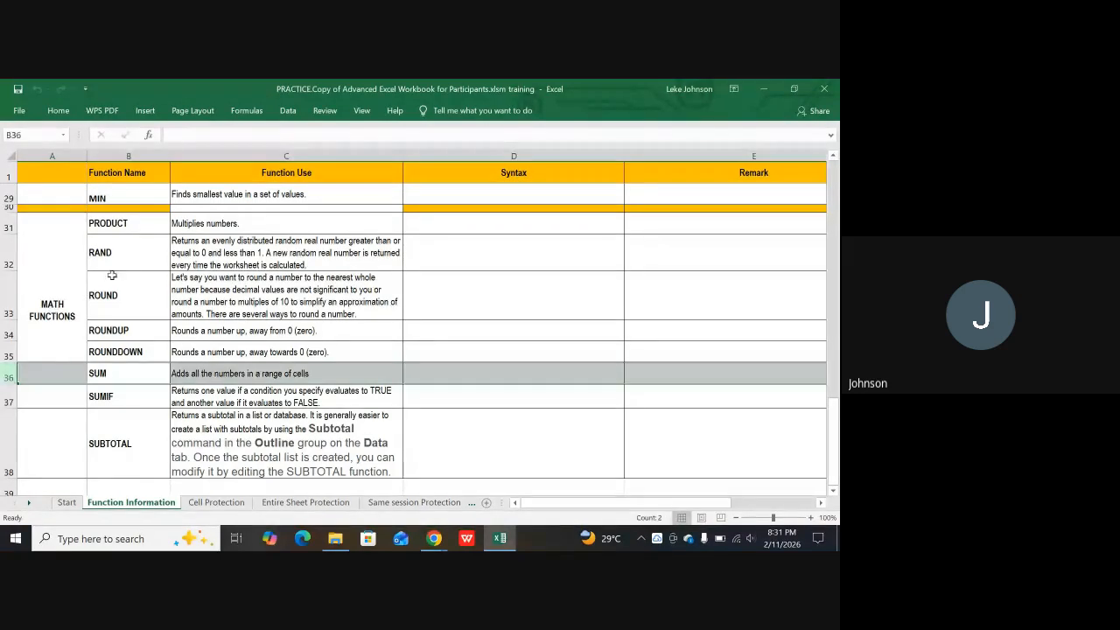
left_click(129, 225)
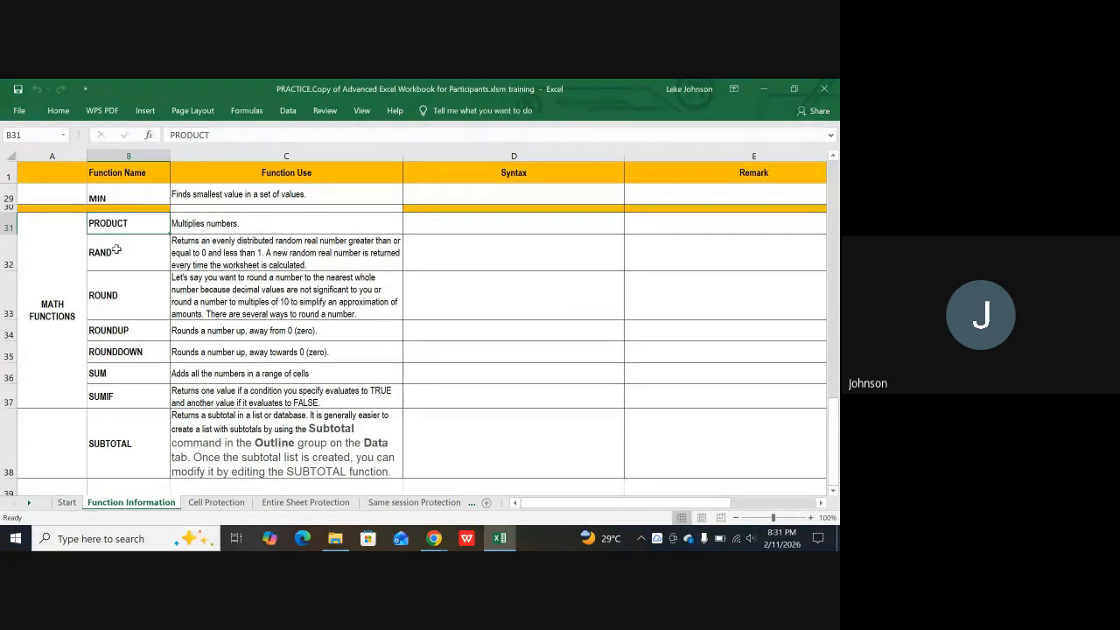
scroll(115, 302, "down", 1)
scroll(114, 308, "down", 1)
scroll(120, 305, "up", 2)
left_click(117, 296)
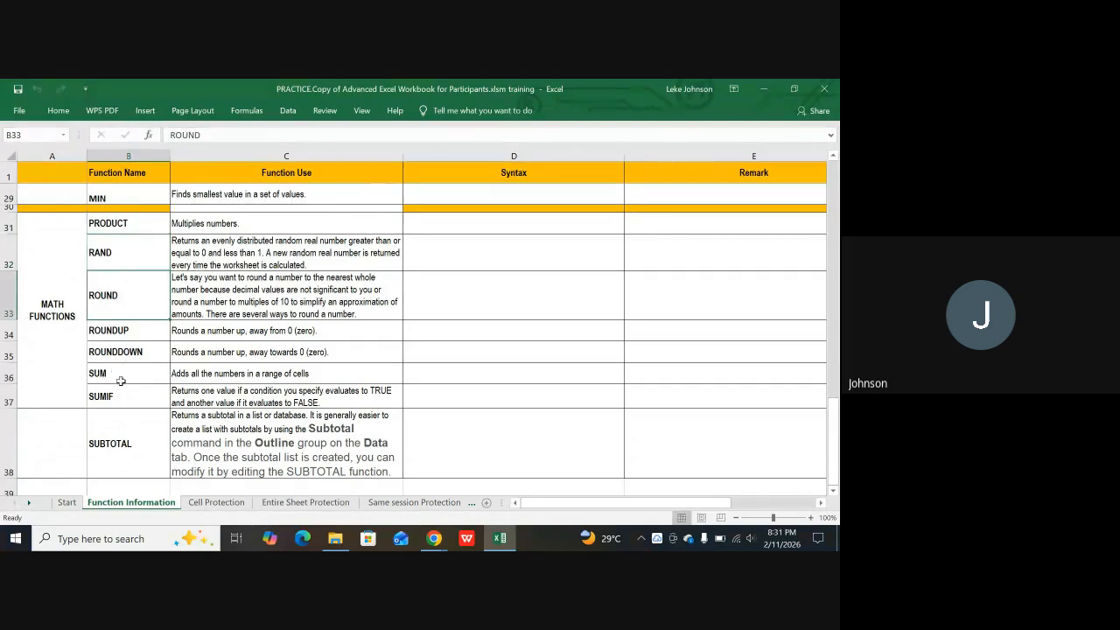
left_click(112, 373)
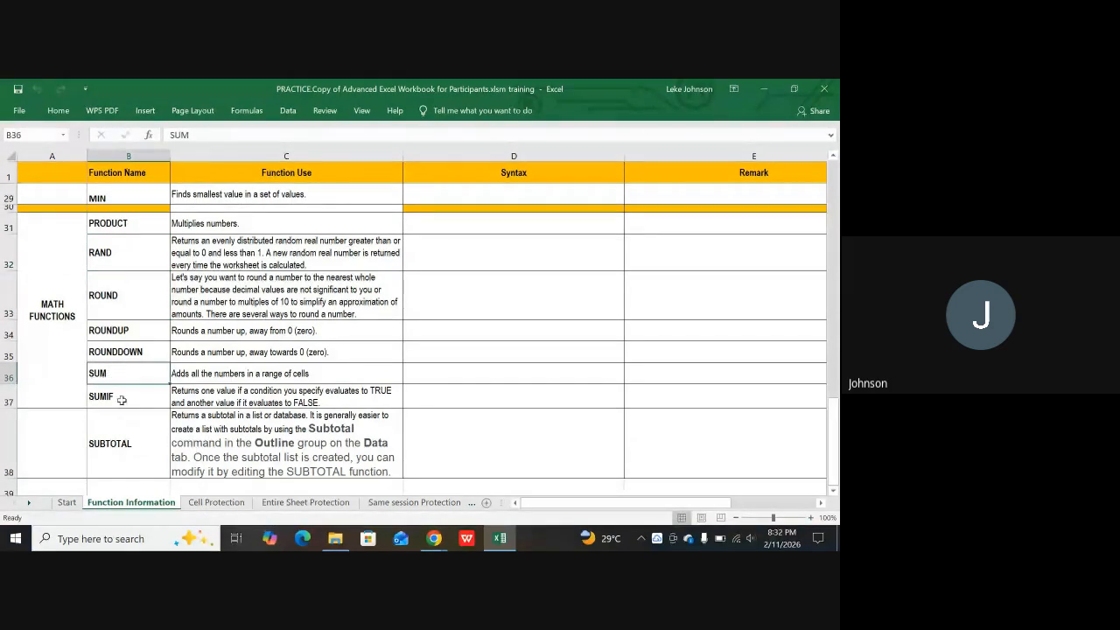
left_click(121, 399)
scroll(118, 401, "down", 1)
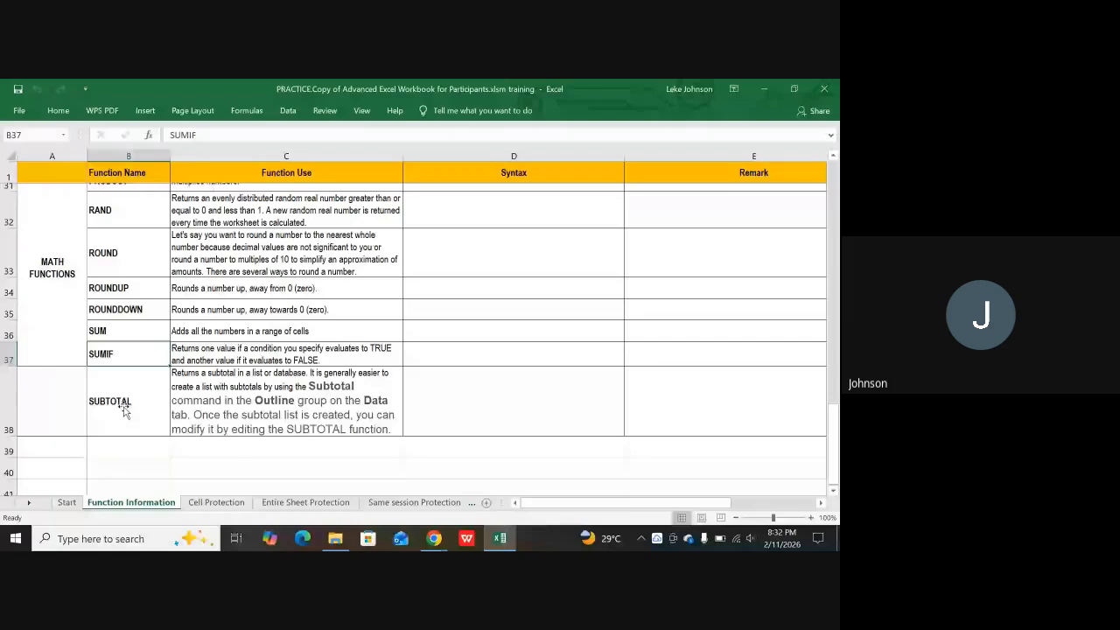
left_click(77, 393)
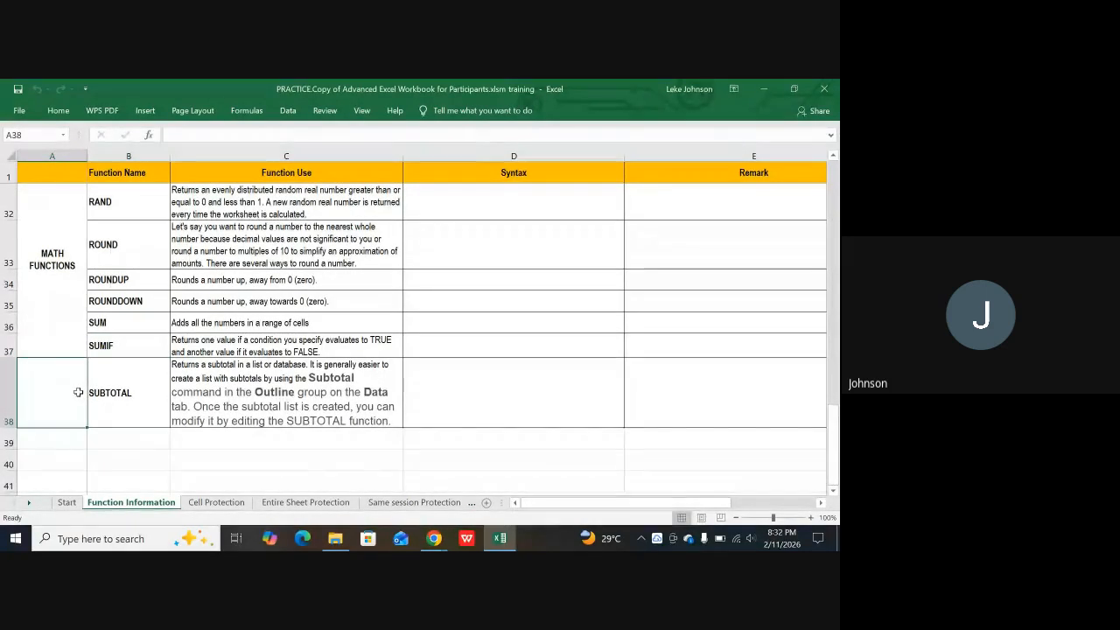
Step: Skim the whole function list once more and return to the logical functions at its beginning
scroll(313, 289, "up", 9)
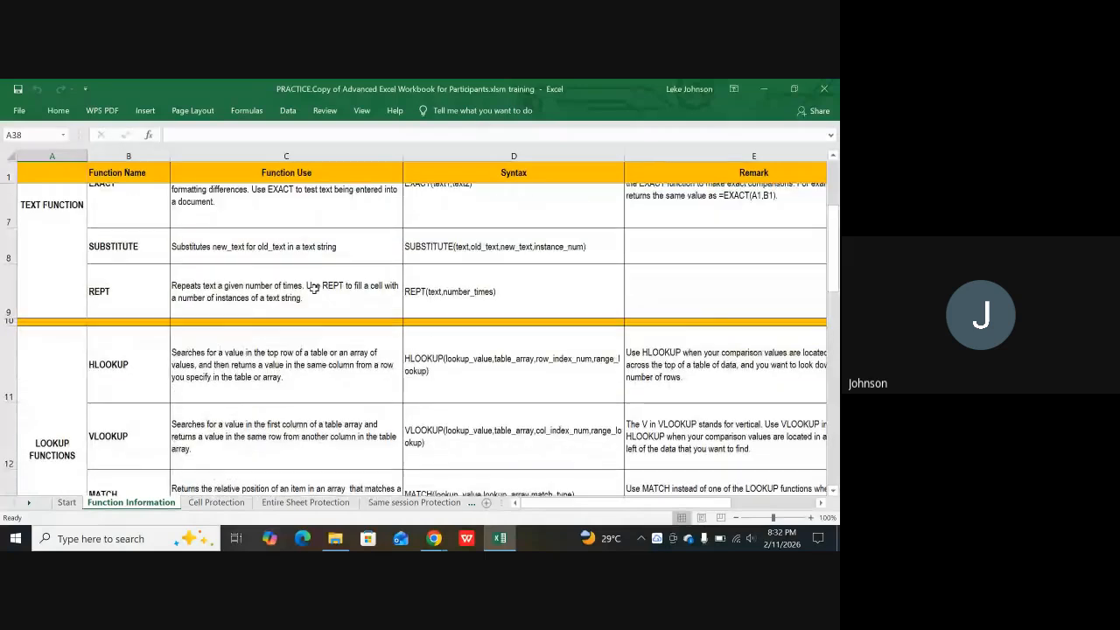
scroll(313, 288, "up", 2)
scroll(225, 210, "down", 10)
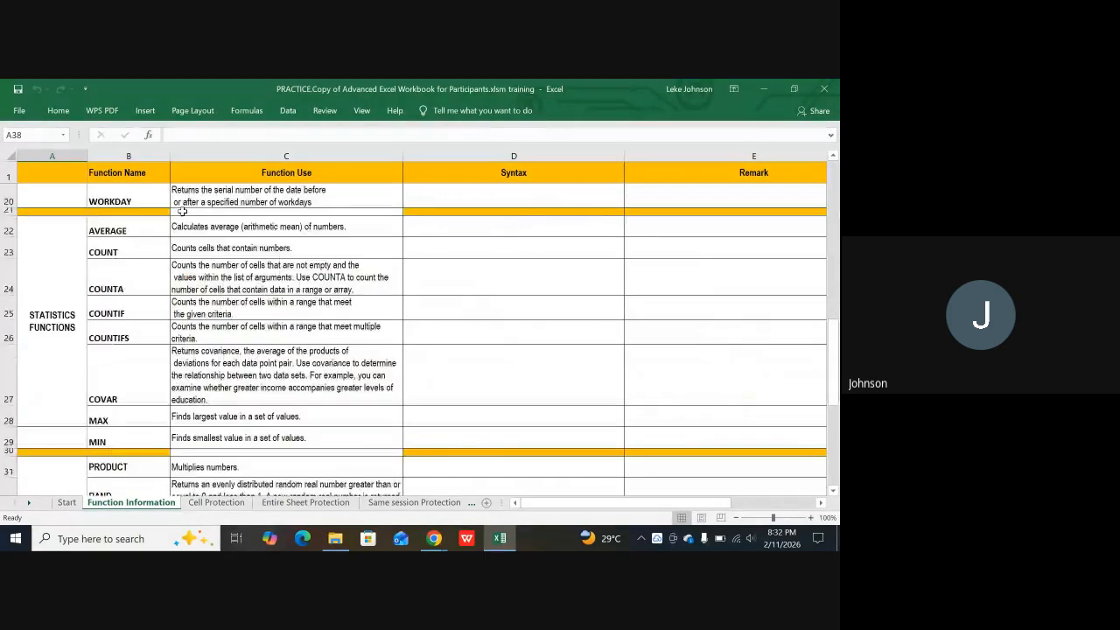
scroll(179, 213, "up", 5)
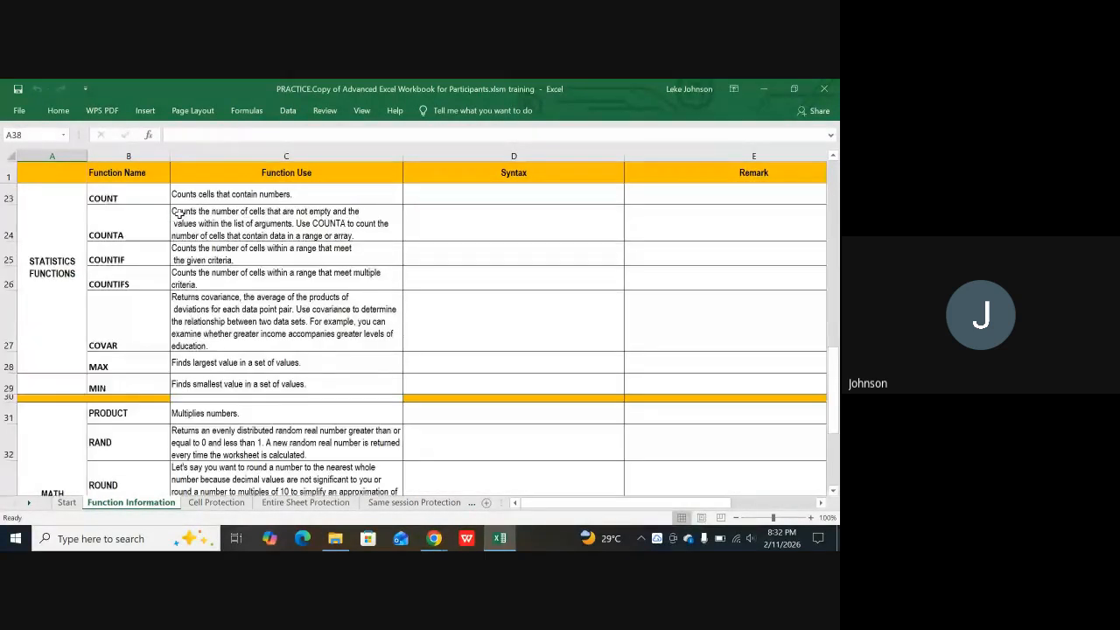
scroll(179, 214, "up", 5)
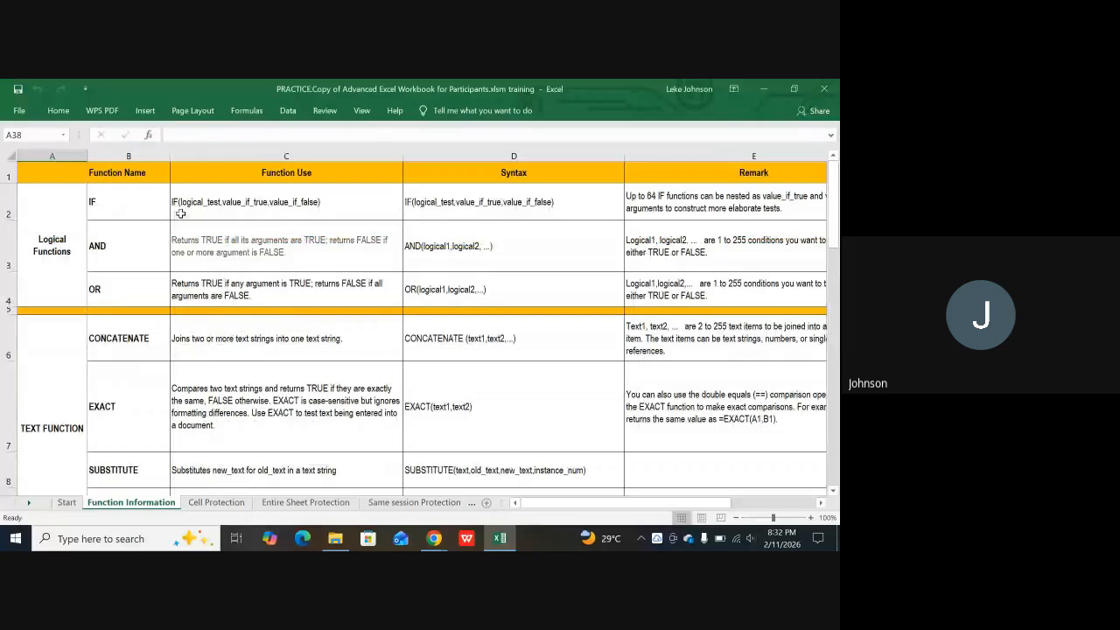
Step: Browse forward through the workbook's sheet names, past the tables, IF and inventory sheets, as far as Page numbers
left_click(29, 504)
left_click(29, 504)
left_click(28, 504)
left_click(29, 504)
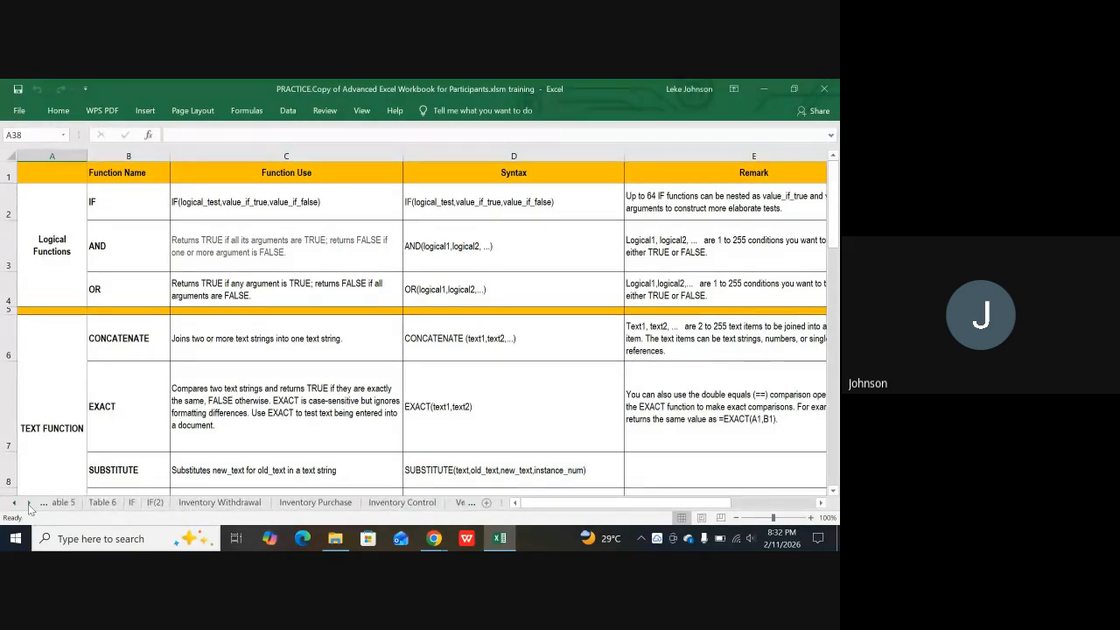
left_click(29, 505)
left_click(29, 505)
left_click(29, 505)
left_click(29, 505)
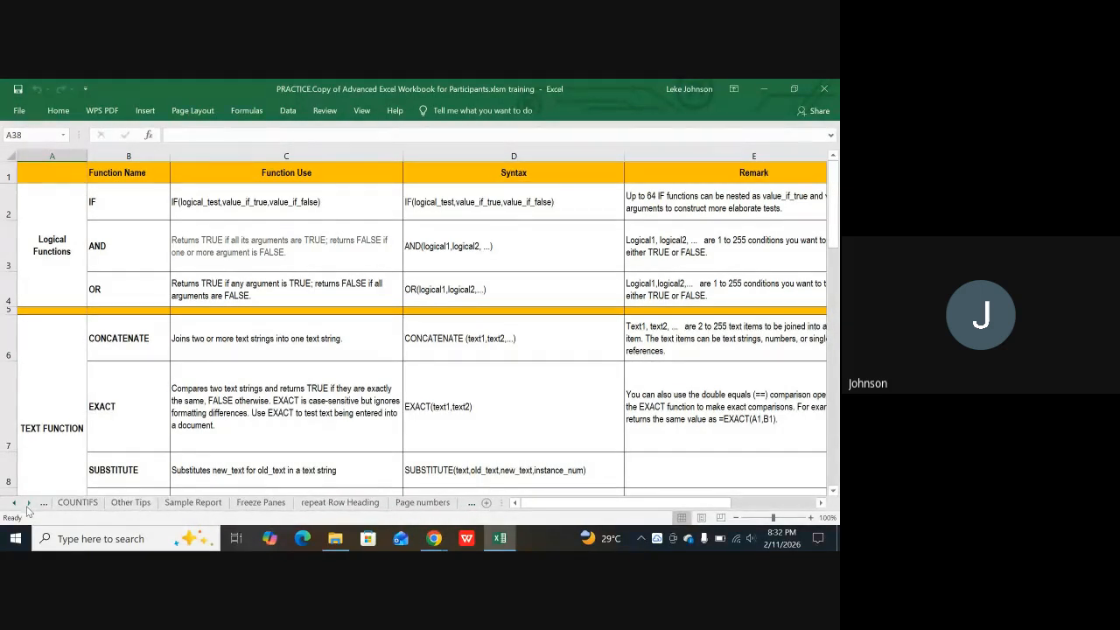
Step: Browse back through the sheet names to the first sheets of the workbook
left_click(13, 506)
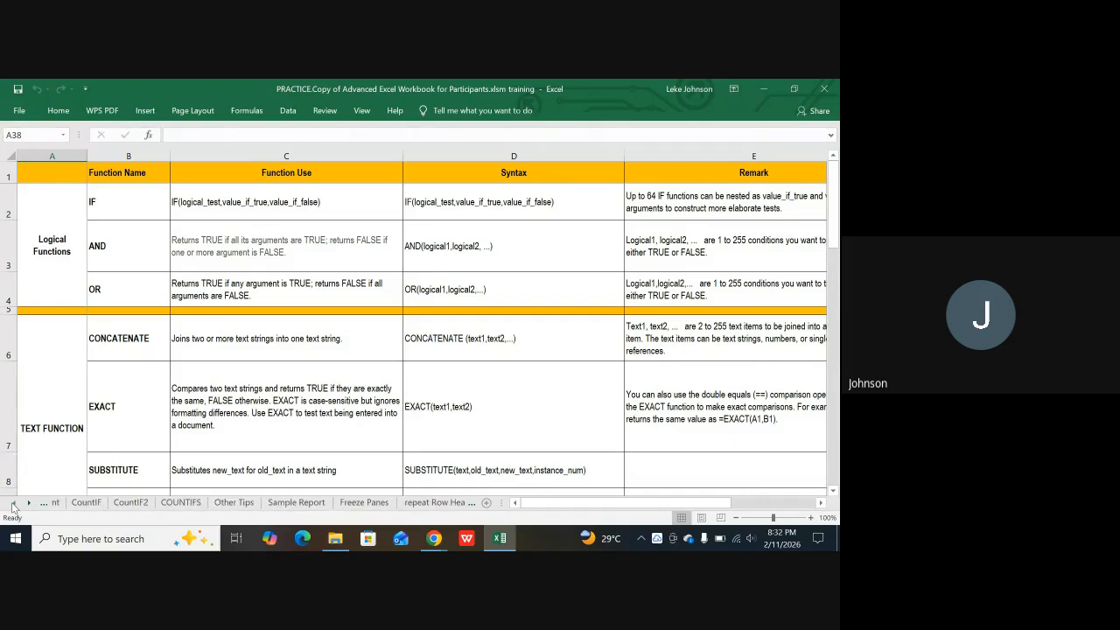
left_click(13, 506)
left_click(13, 506)
left_click(13, 506)
left_click(13, 506)
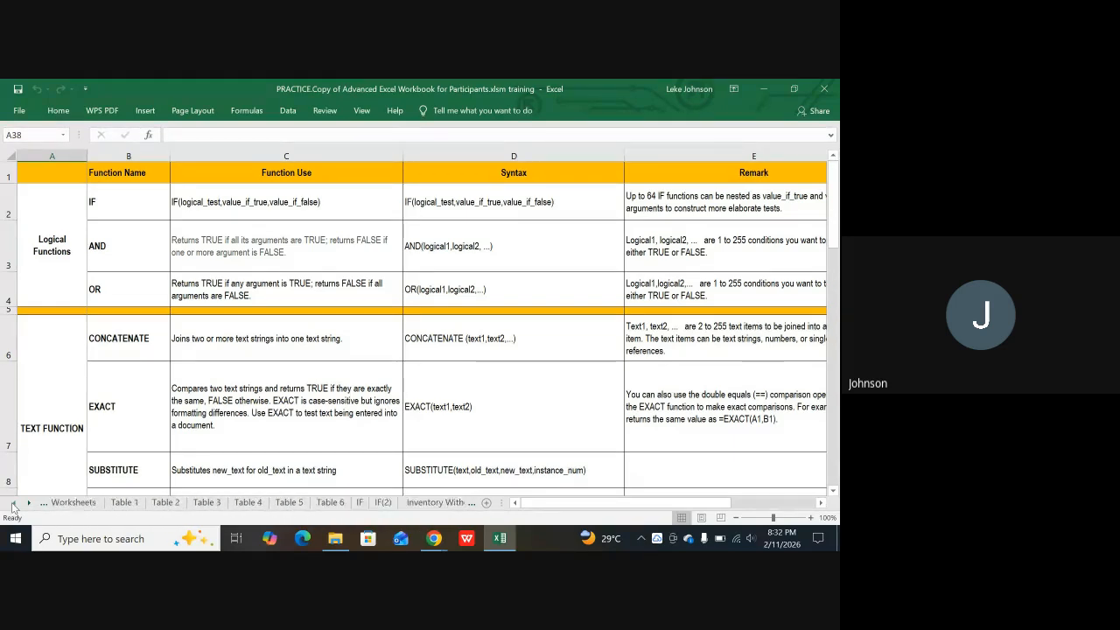
left_click(13, 506)
left_click(14, 506)
left_click(13, 506)
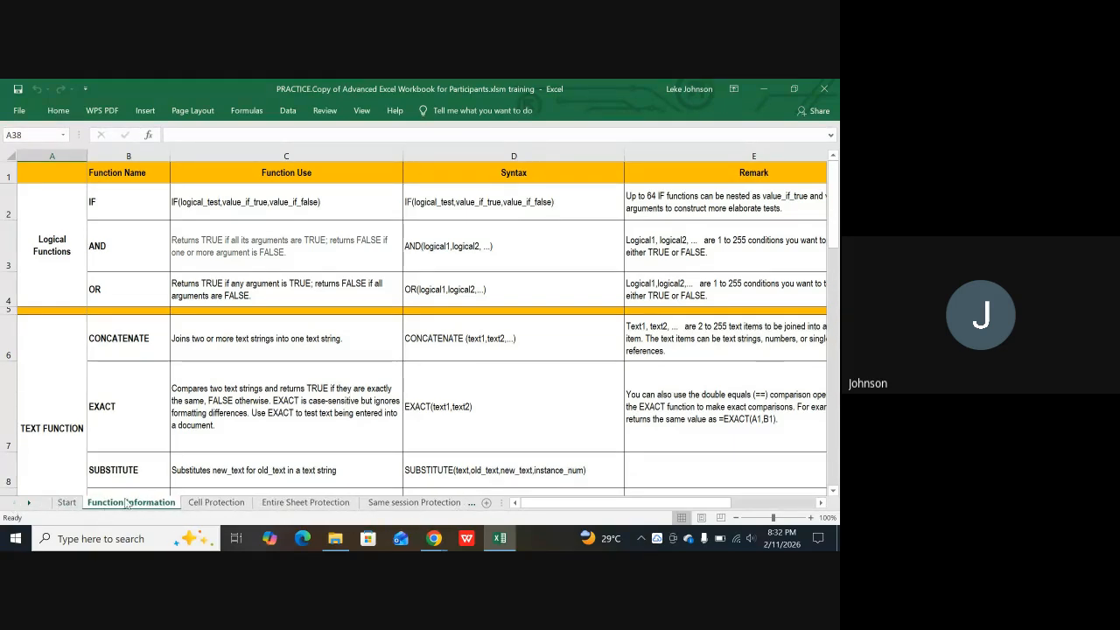
Step: View the instructions on the cell, entire-sheet, same-session and different-session protection sheets one after another
left_click(207, 508)
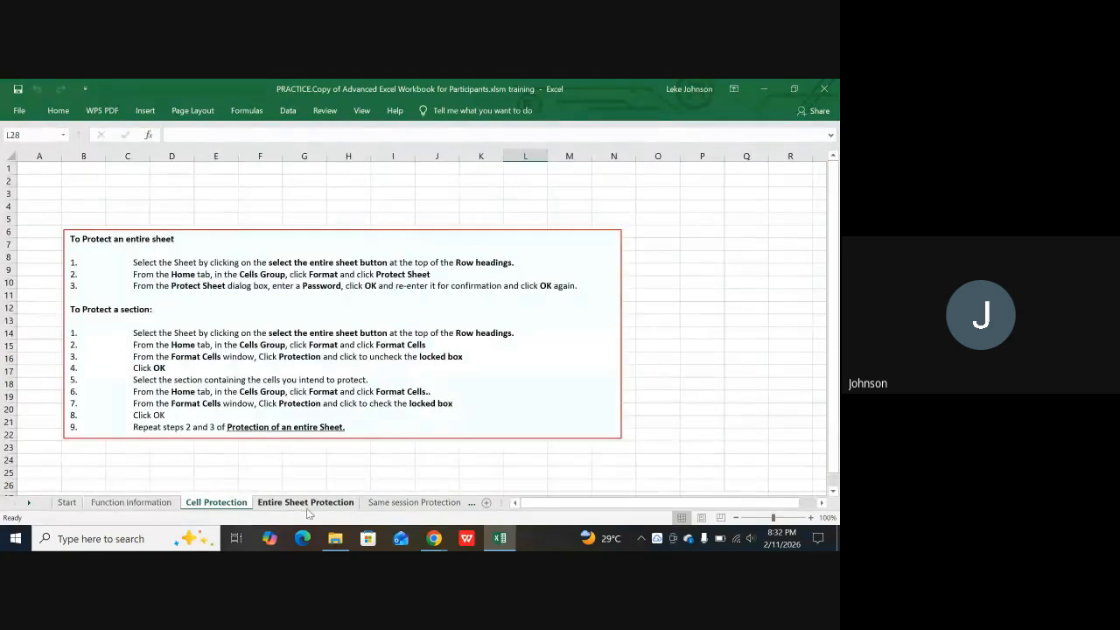
left_click(347, 508)
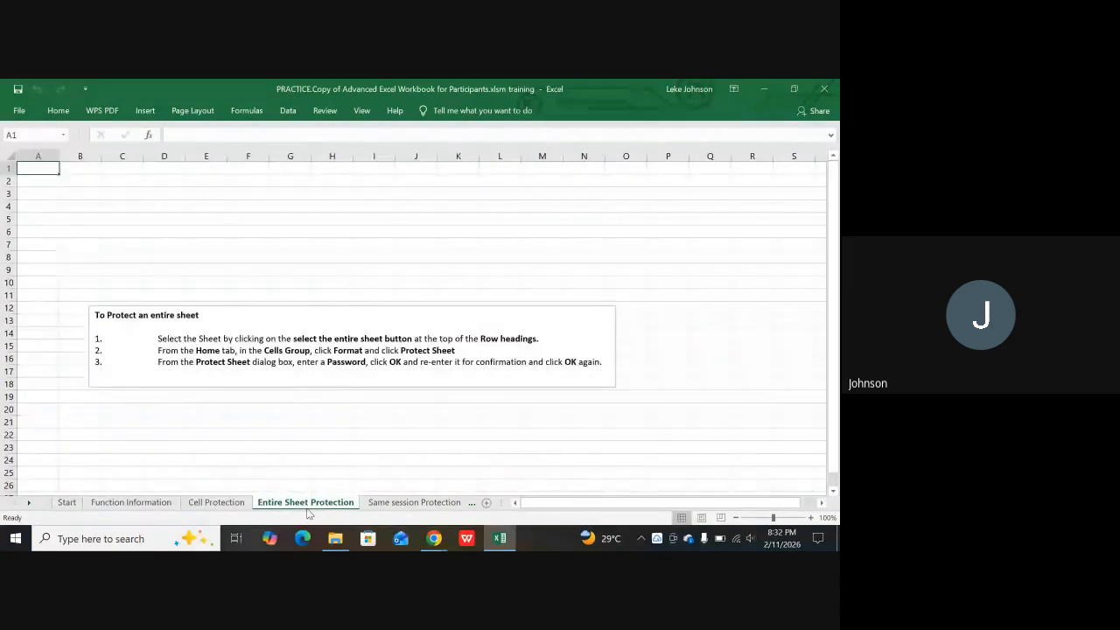
left_click(409, 505)
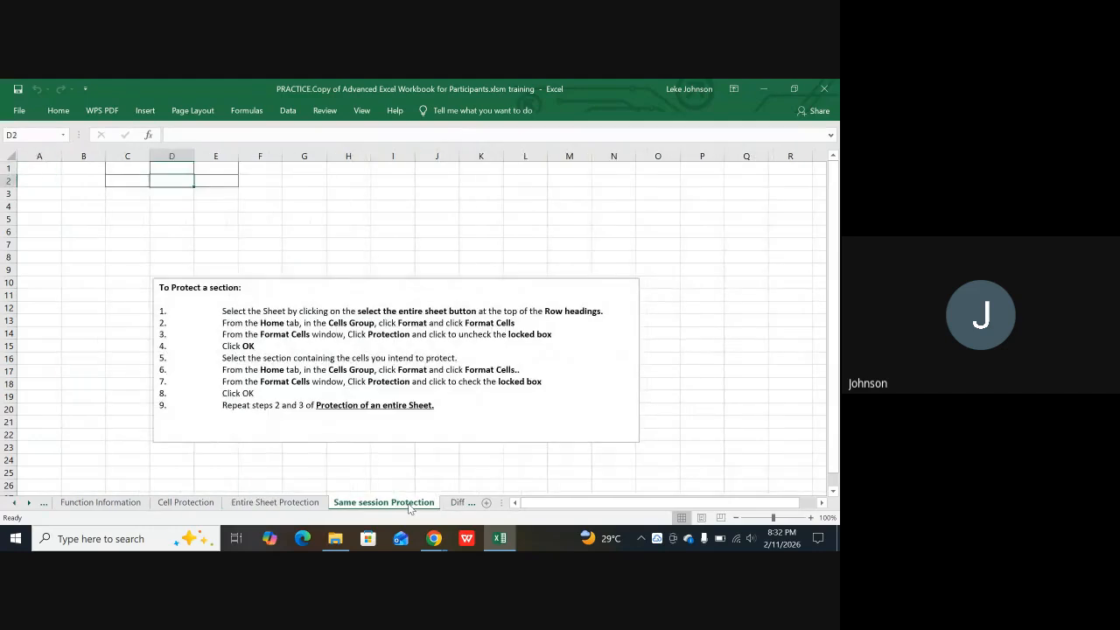
left_click(449, 505)
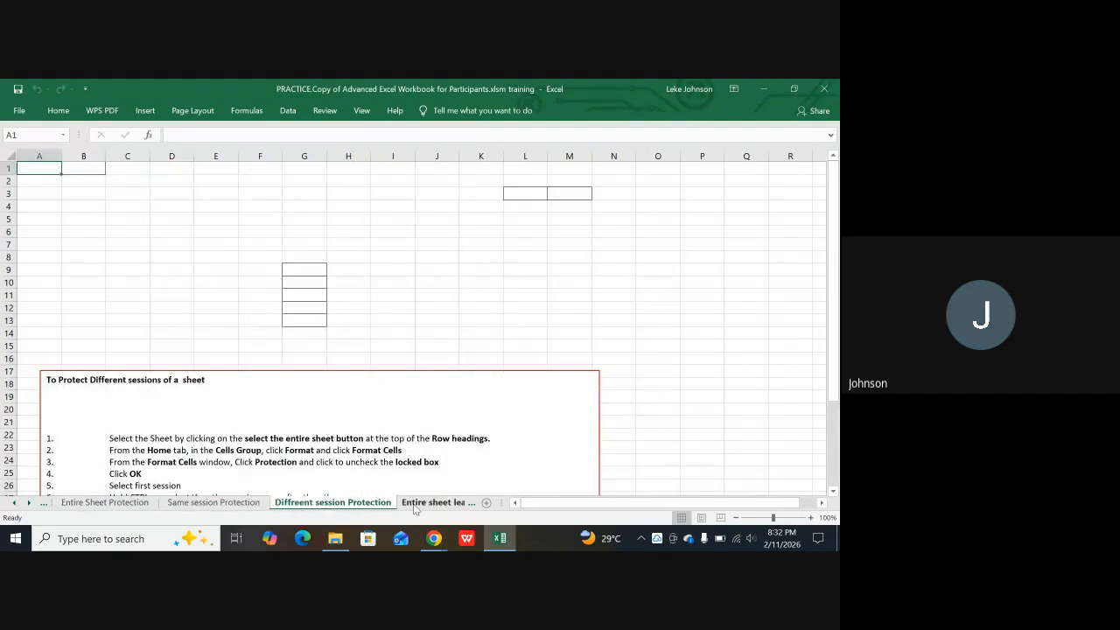
Step: View the Entire sheet leaving some cells instructions and the Linking Worksheets sheet
left_click(421, 505)
left_click(440, 508)
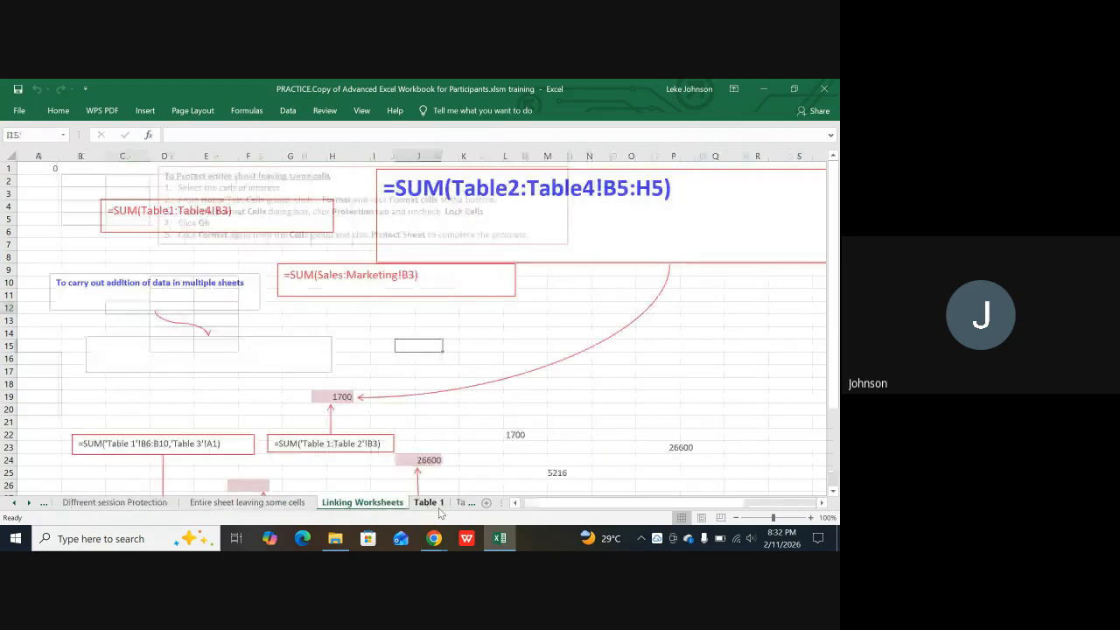
left_click(248, 504)
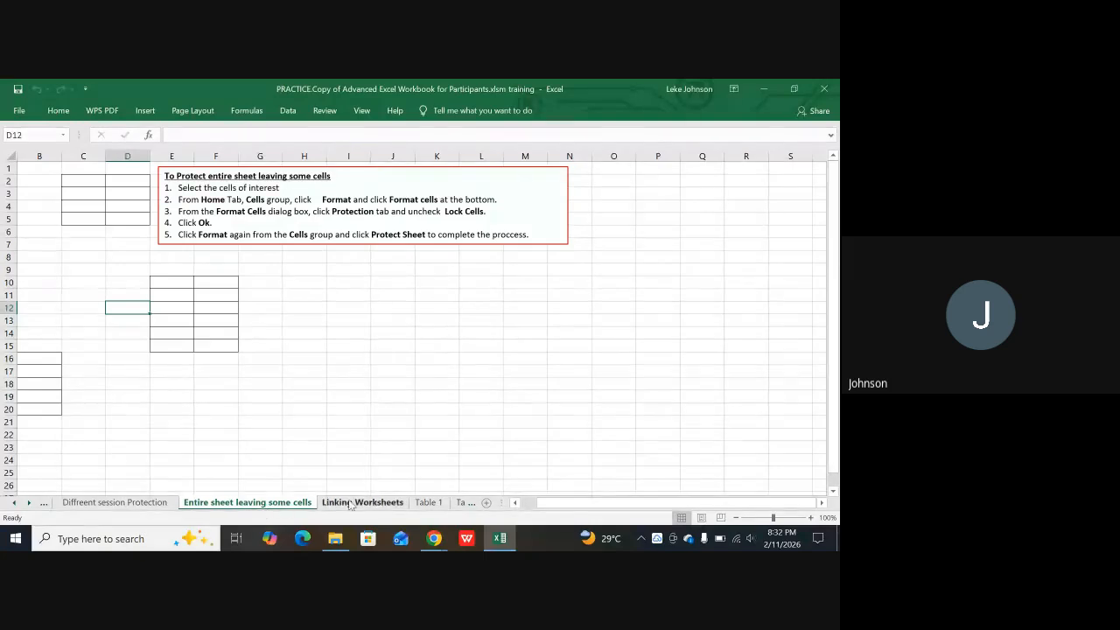
left_click(398, 505)
left_click(383, 503)
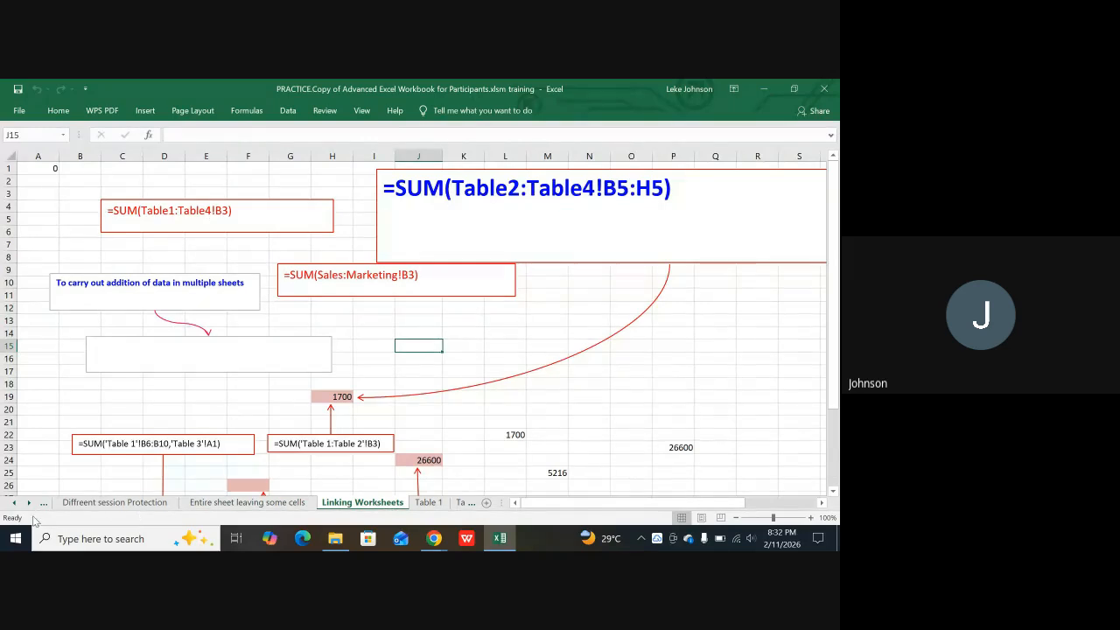
Step: Keep Linking Worksheets open and browse the sheet names from the tables and inventory sheets to COUNTIFS, Freeze Panes and repeat Row Heading
left_click(28, 504)
left_click(28, 503)
left_click(28, 503)
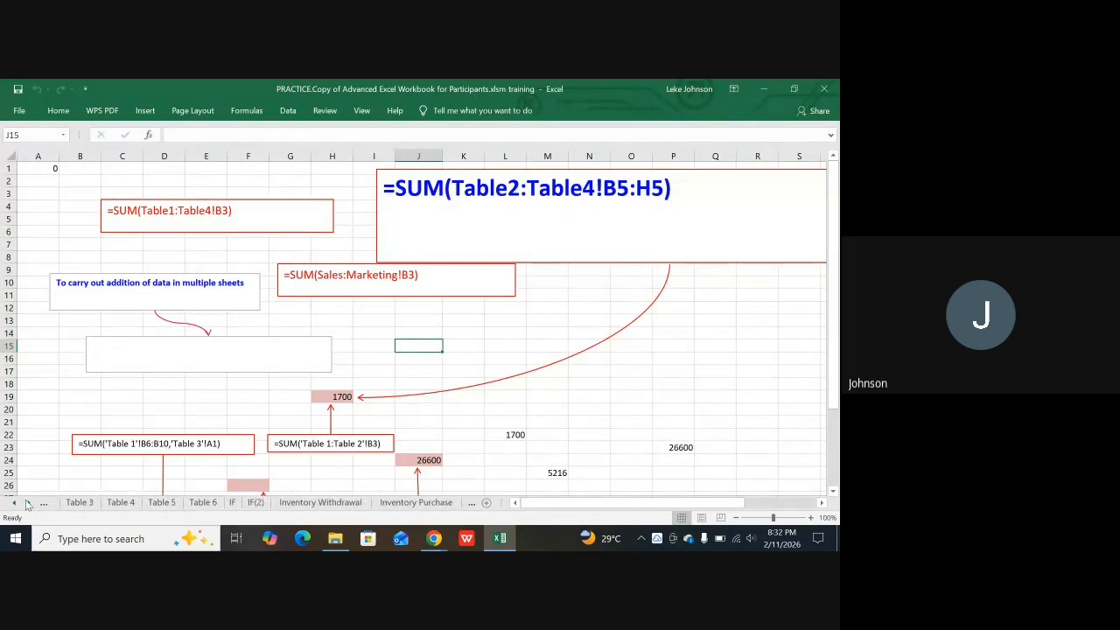
left_click(28, 504)
left_click(28, 503)
left_click(28, 503)
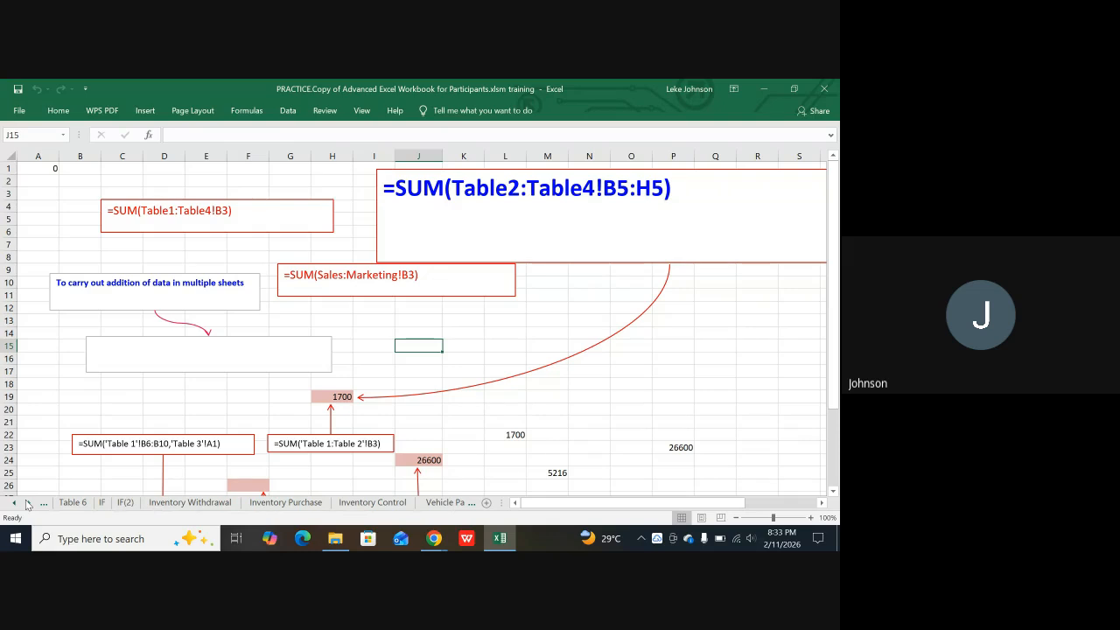
left_click(28, 504)
left_click(28, 503)
left_click(26, 505)
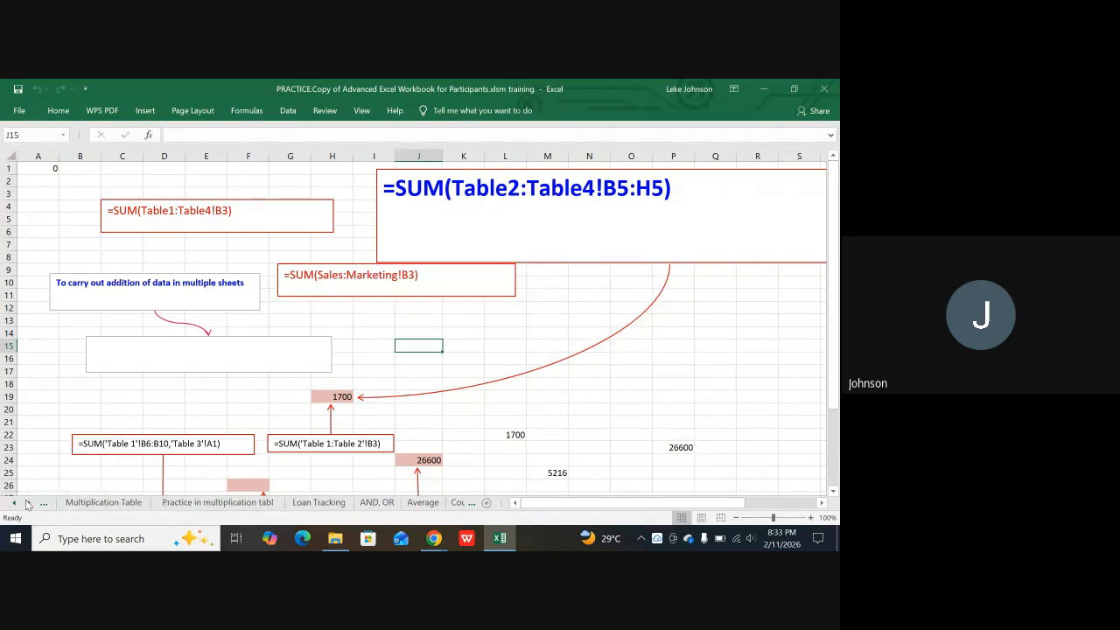
left_click(26, 506)
left_click(26, 505)
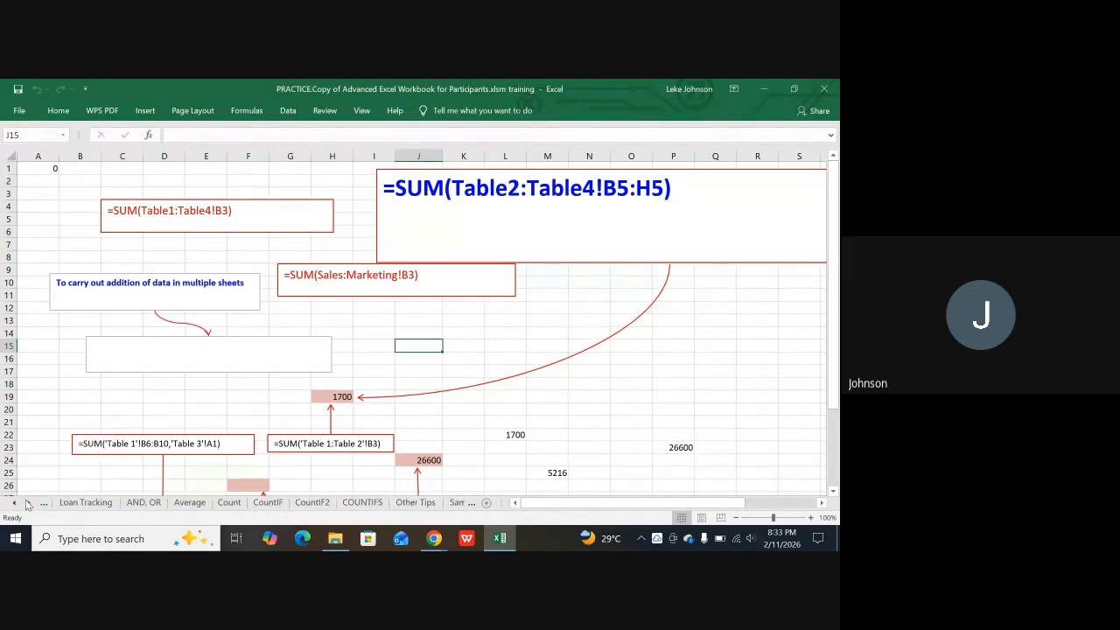
left_click(26, 505)
left_click(26, 505)
left_click(26, 505)
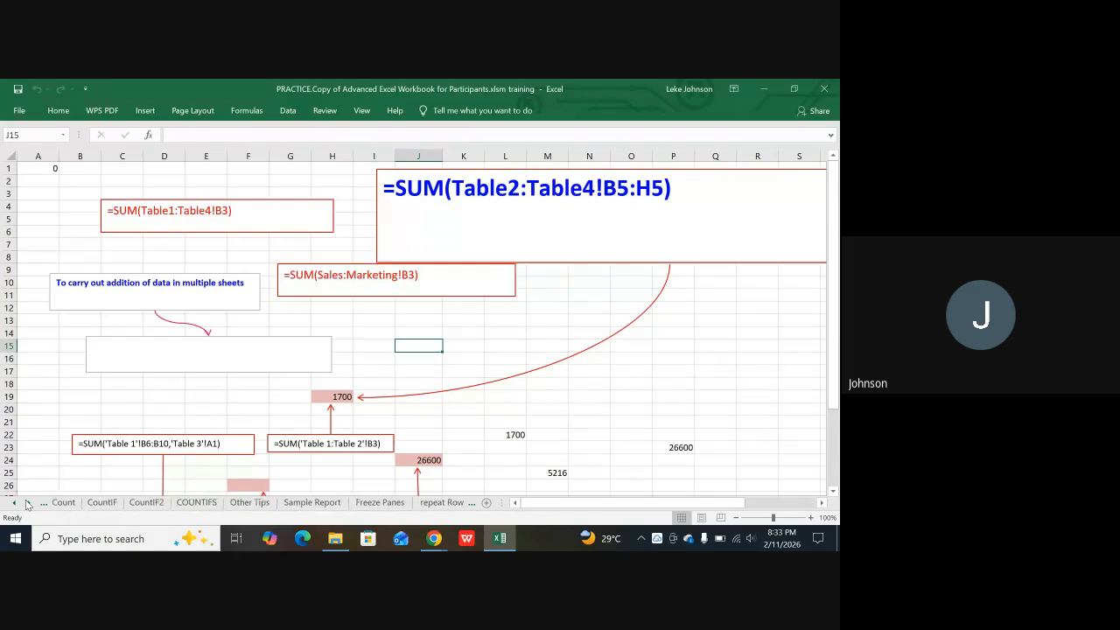
left_click(27, 505)
left_click(26, 505)
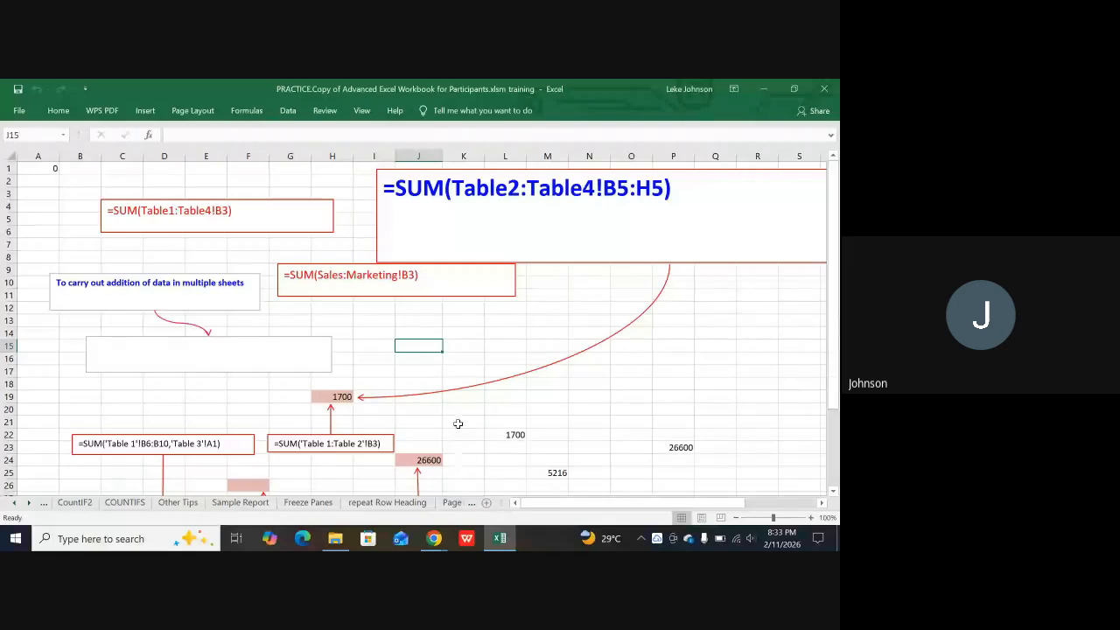
Step: Keep Linking Worksheets open and browse the sheet names from COUNTIFS past Transpose and SumIF to the Date, Networkdays and Product sheets
scroll(394, 385, "down", 1)
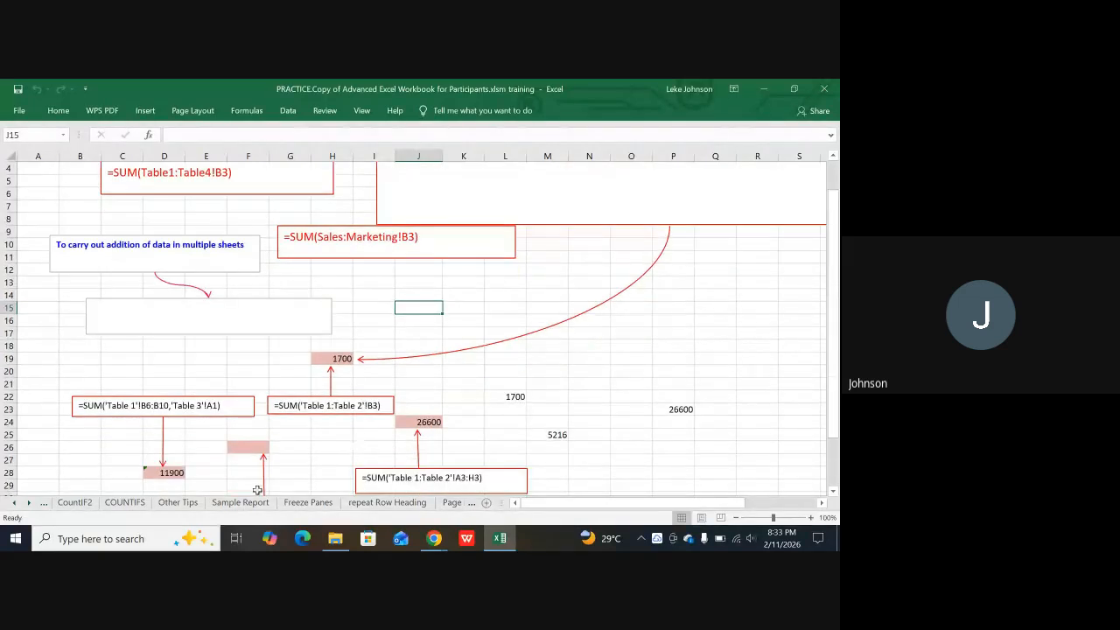
left_click(29, 504)
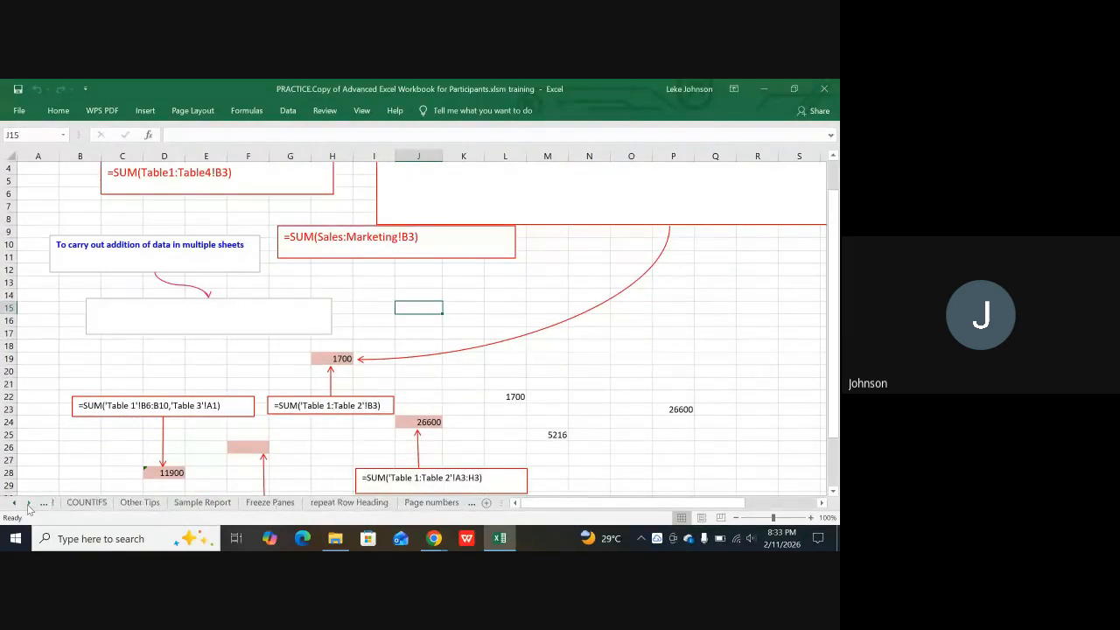
left_click(29, 504)
left_click(29, 504)
left_click(29, 504)
left_click(29, 504)
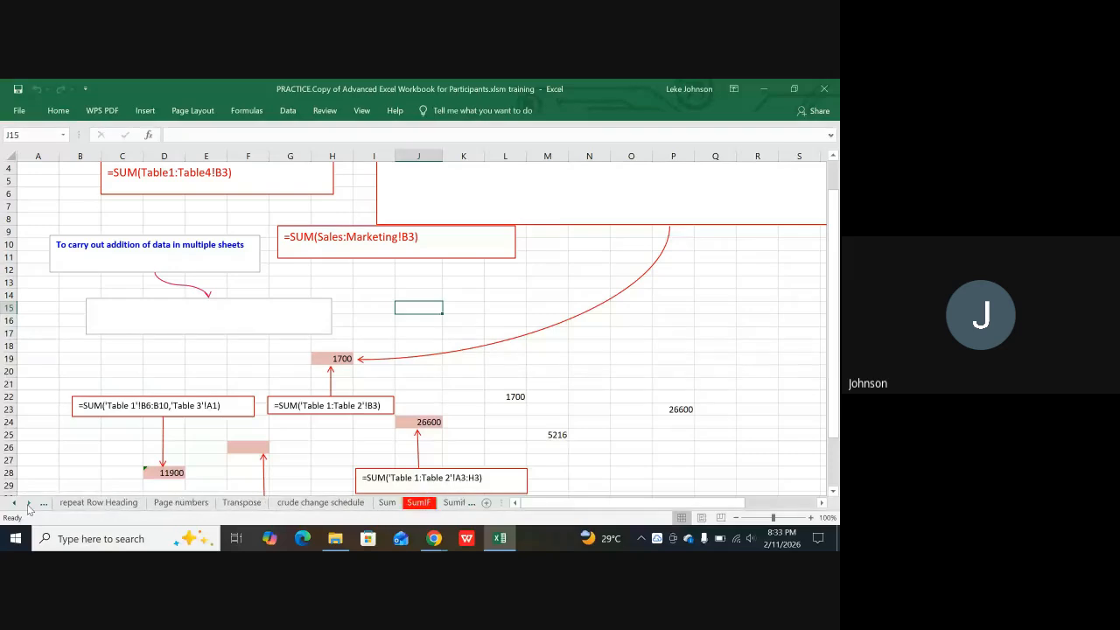
left_click(29, 504)
left_click(29, 504)
left_click(29, 504)
left_click(29, 504)
left_click(29, 504)
left_click(29, 504)
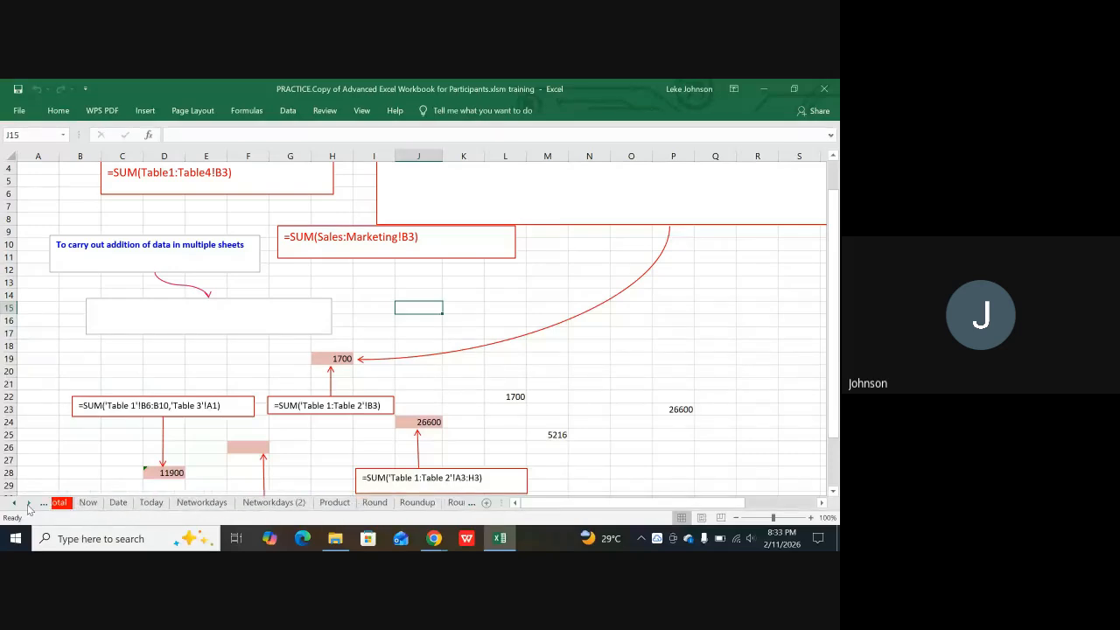
Step: Browse the sheet names through Round, Roundup and Rounddown to Concatenate and Text to Column
left_click(29, 505)
left_click(29, 504)
left_click(29, 504)
left_click(29, 504)
left_click(29, 505)
left_click(28, 504)
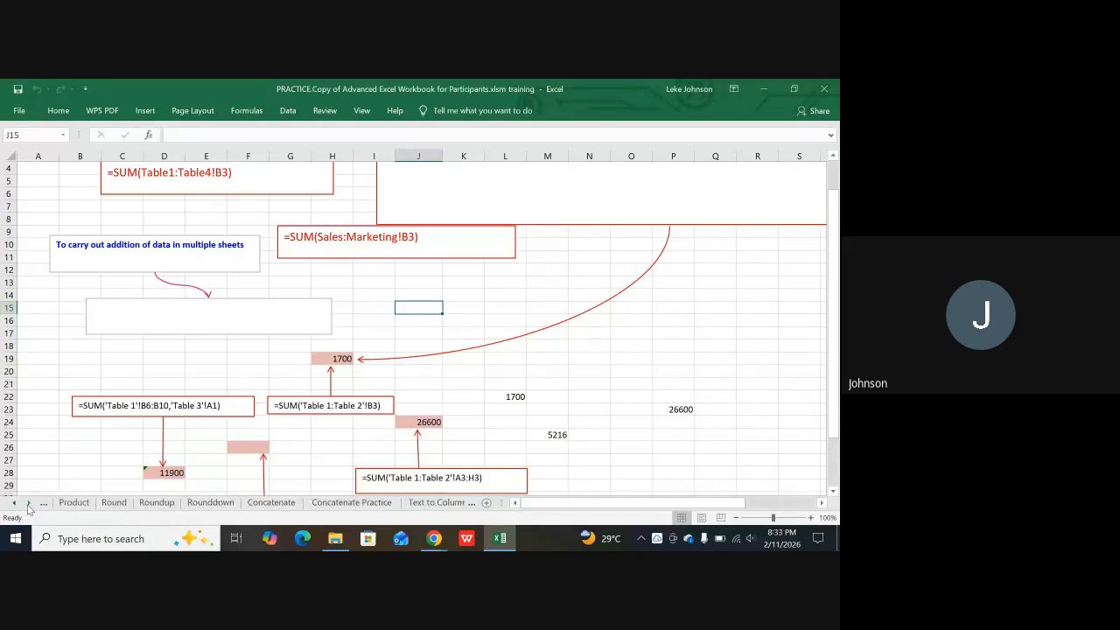
left_click(29, 504)
left_click(29, 504)
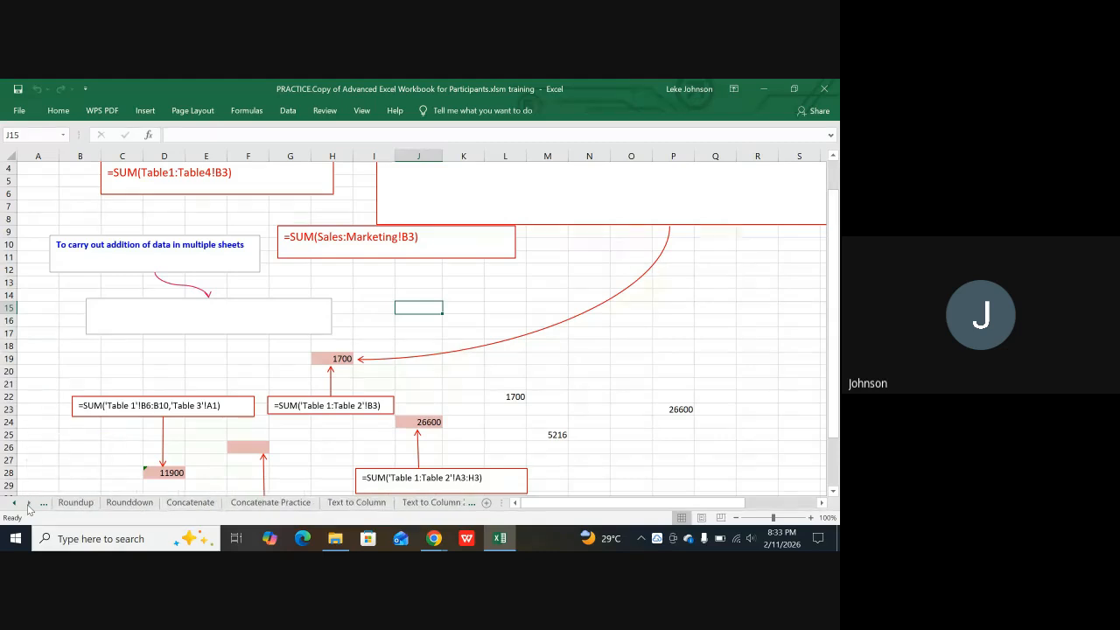
Step: Browse the sheet names beyond Text to Column to Sort, Filtering and the first advanced filter practice sheets
left_click(29, 504)
left_click(29, 504)
left_click(29, 504)
left_click(28, 504)
left_click(28, 504)
left_click(29, 505)
left_click(28, 504)
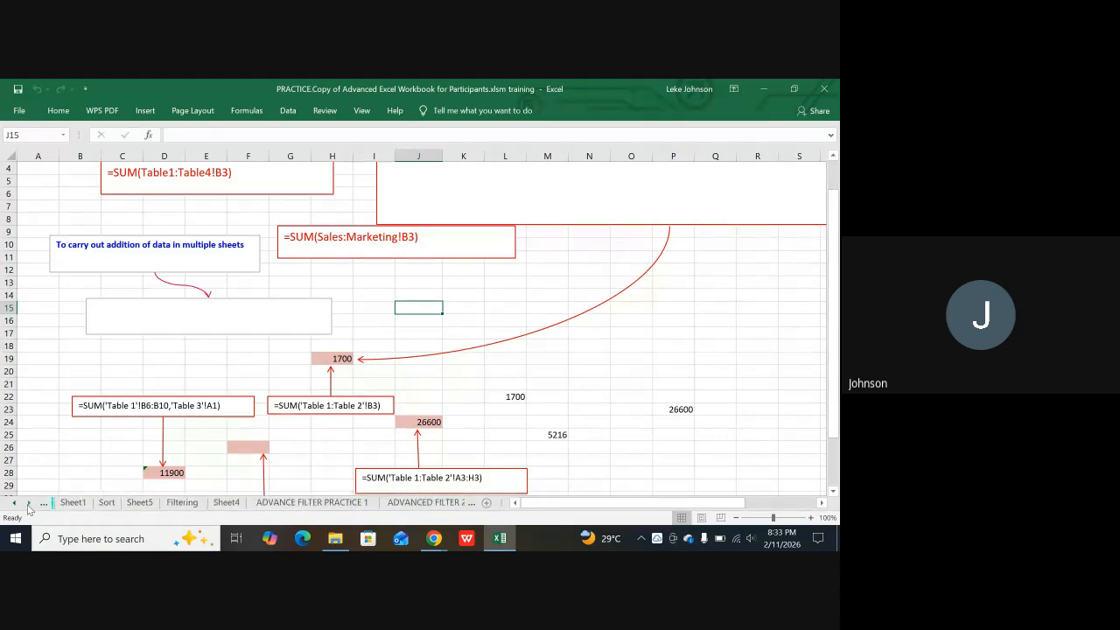
left_click(29, 504)
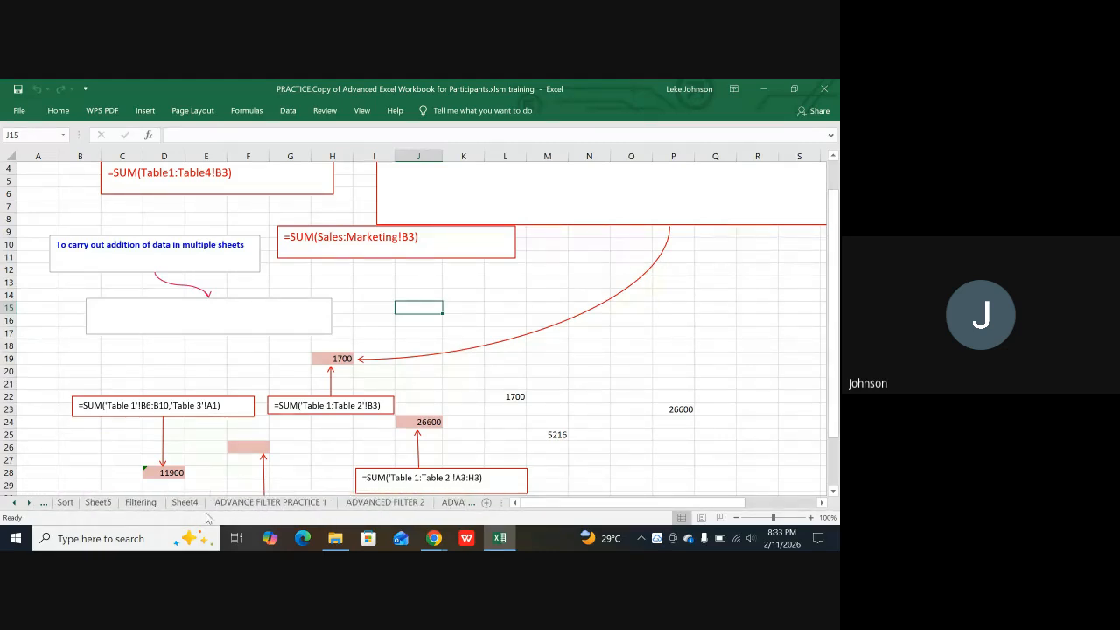
Step: Browse the sheet names from the advanced filter sheets to Data Validation, Vlookup and Manpower Table
left_click(378, 504)
left_click(29, 503)
left_click(28, 503)
left_click(29, 503)
left_click(29, 503)
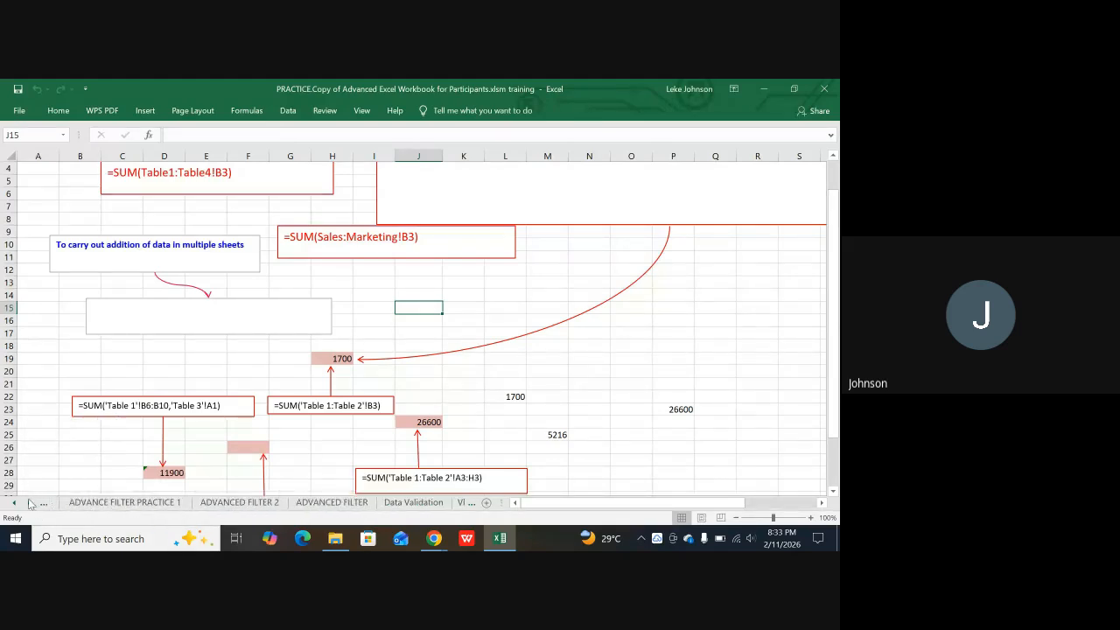
left_click(28, 504)
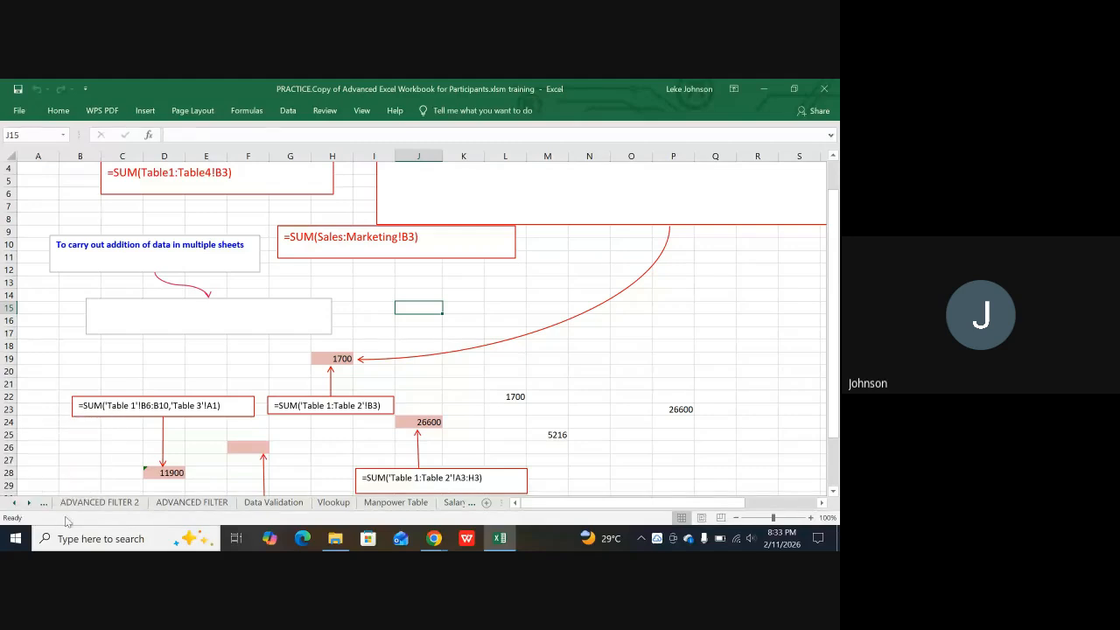
Step: Browse the sheet names from Data Validation past Salary Advance and Payroll to Hlookup and the pivot table sheets
left_click(276, 505)
left_click(27, 505)
left_click(27, 505)
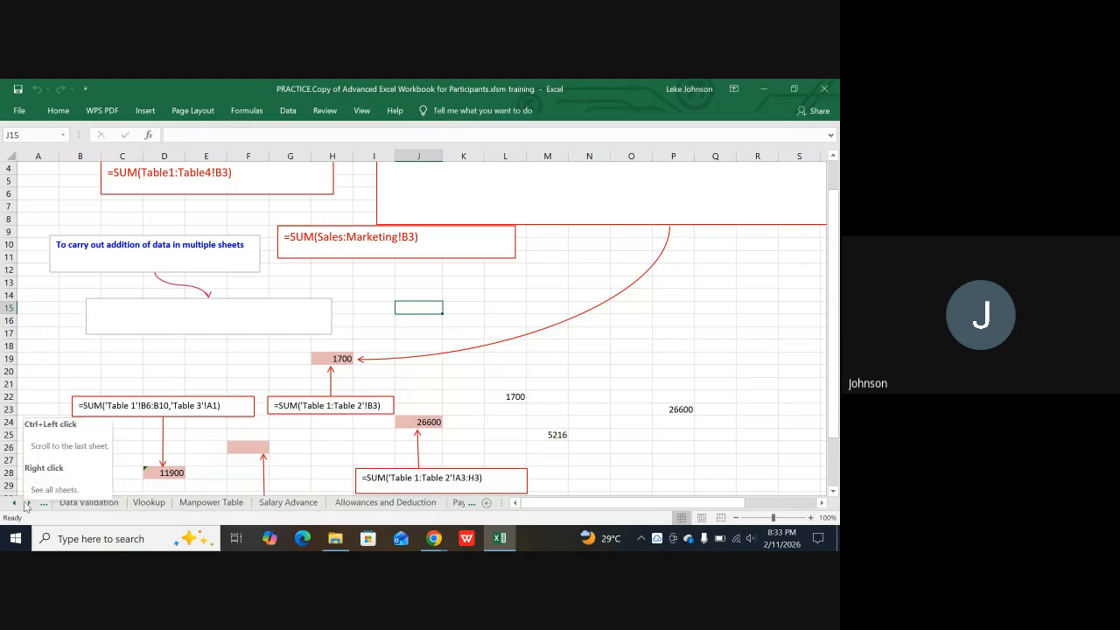
left_click(26, 505)
left_click(27, 505)
left_click(26, 505)
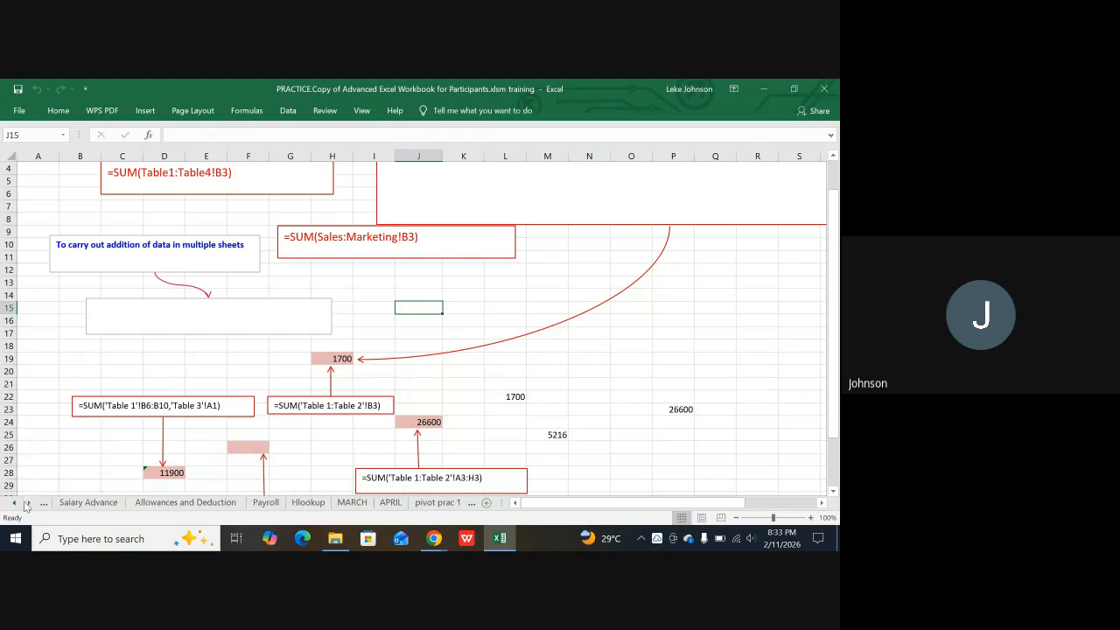
left_click(27, 505)
left_click(26, 505)
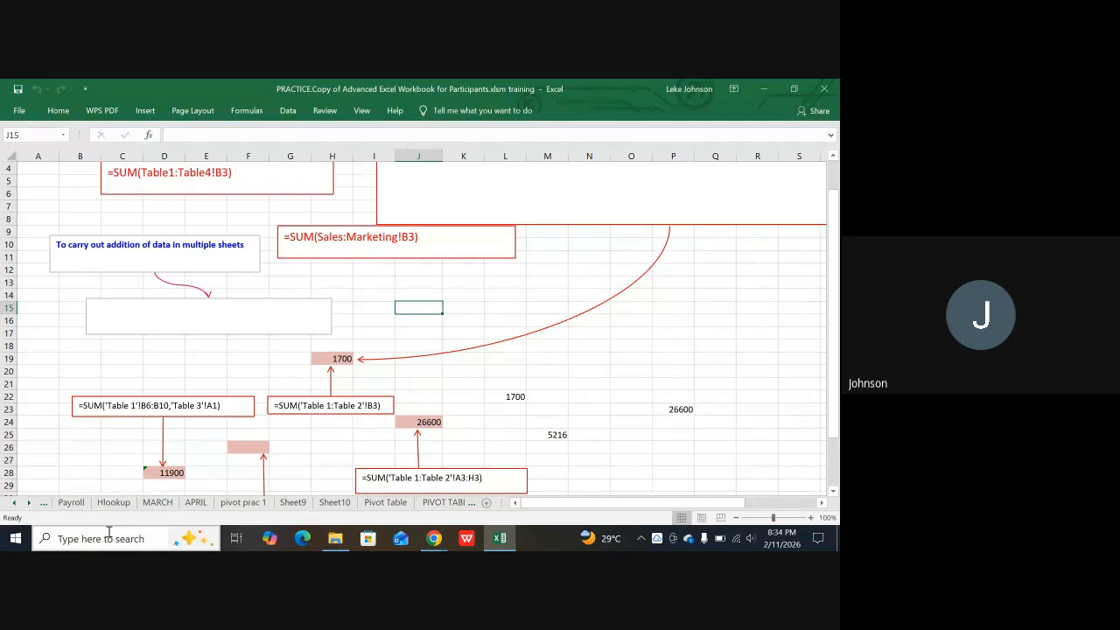
Step: View the PiVot Table 3 sheet and examine its employee records across to the YEARS OF SERVICE column
left_click(29, 503)
left_click(29, 503)
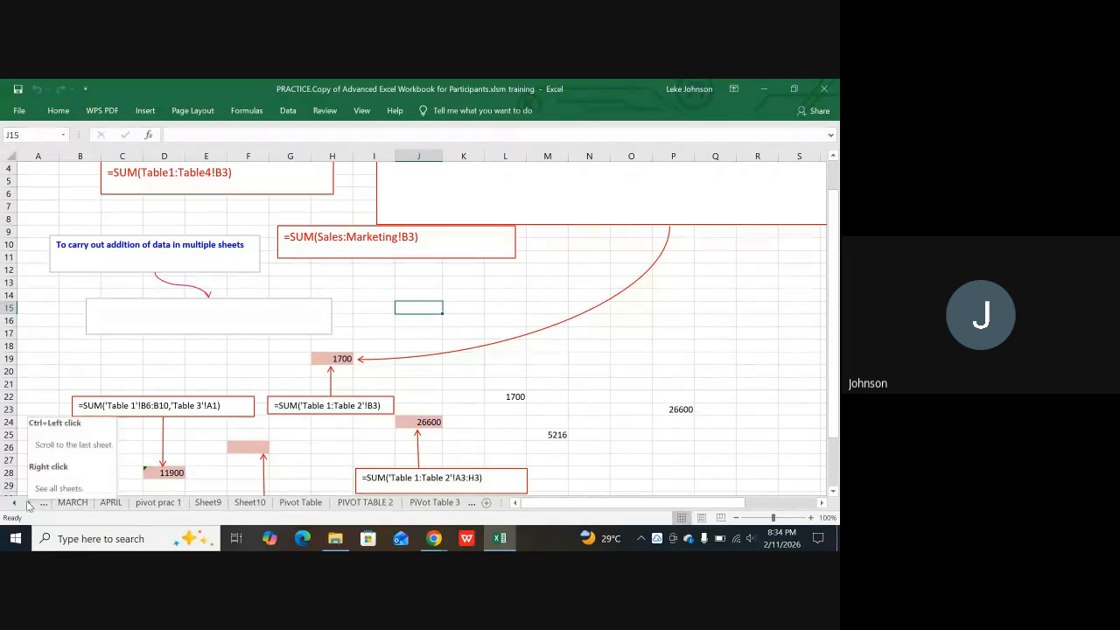
left_click(30, 505)
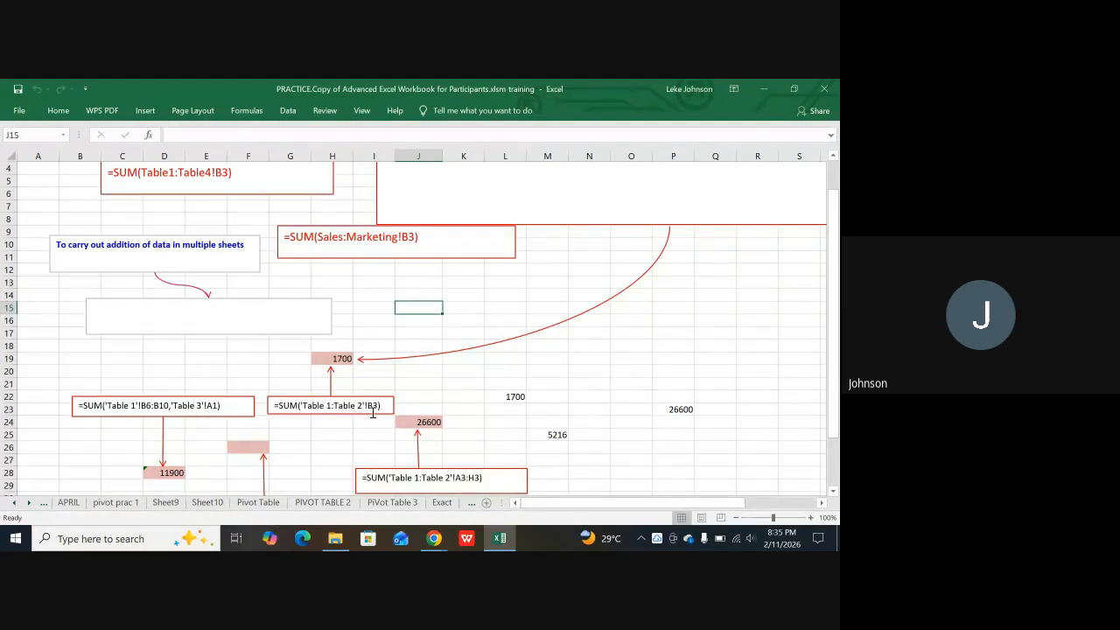
left_click(30, 503)
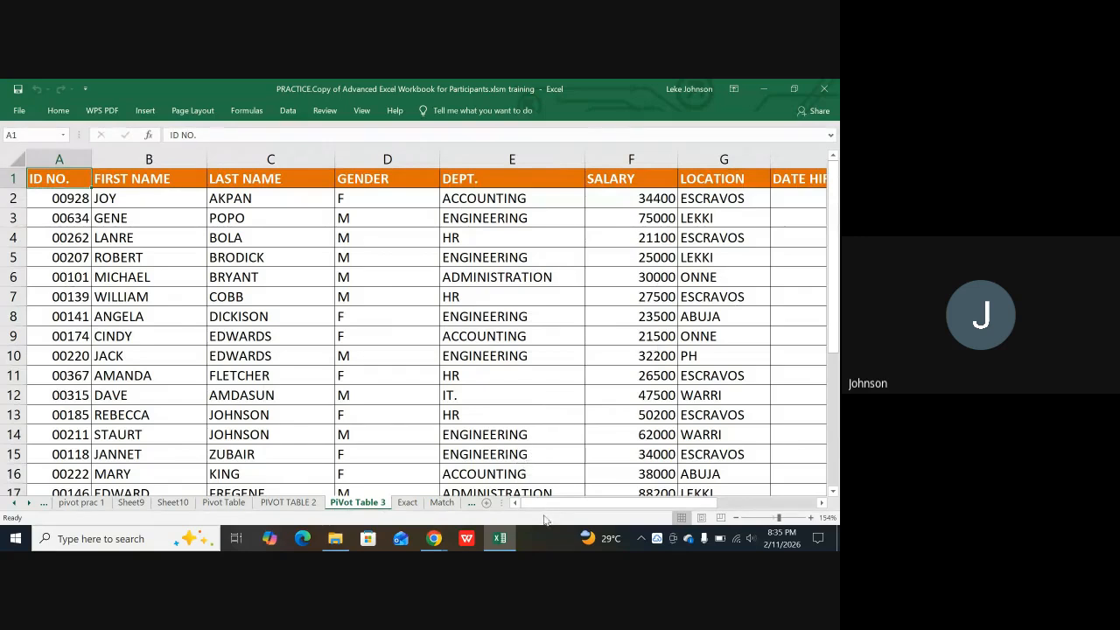
left_click_drag(559, 511, 750, 525)
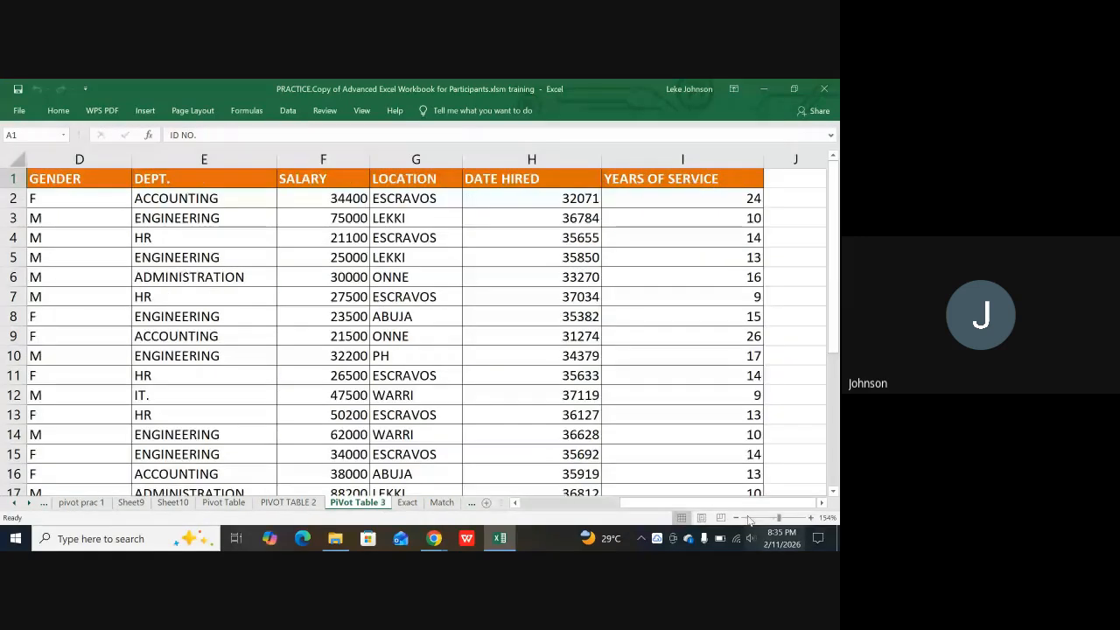
scroll(773, 440, "down", 2)
scroll(773, 439, "down", 5)
scroll(776, 437, "up", 5)
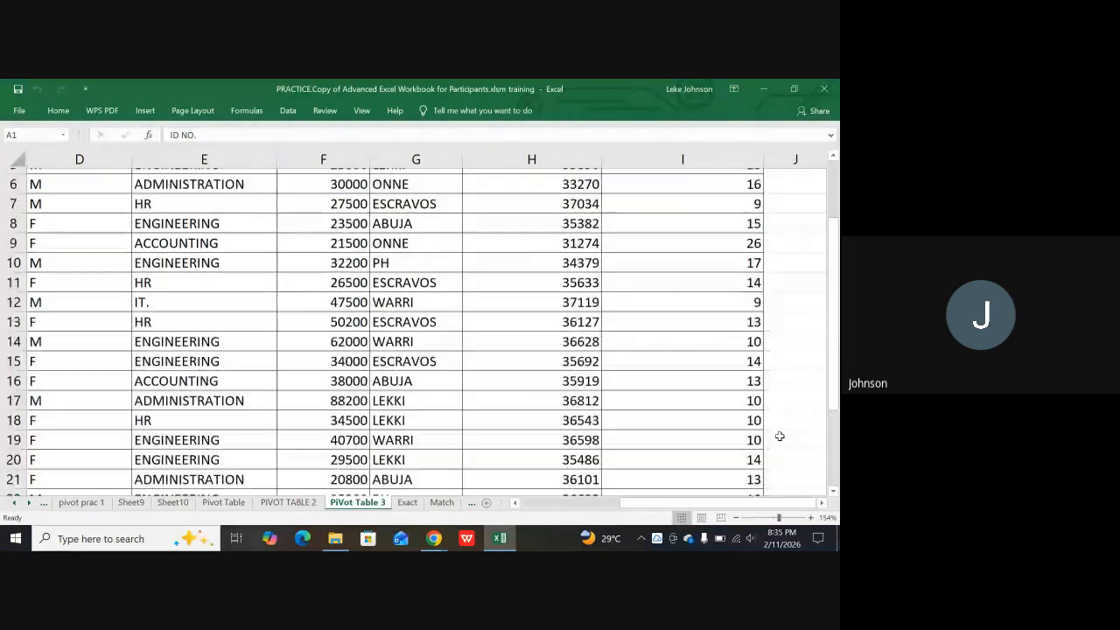
scroll(779, 436, "up", 2)
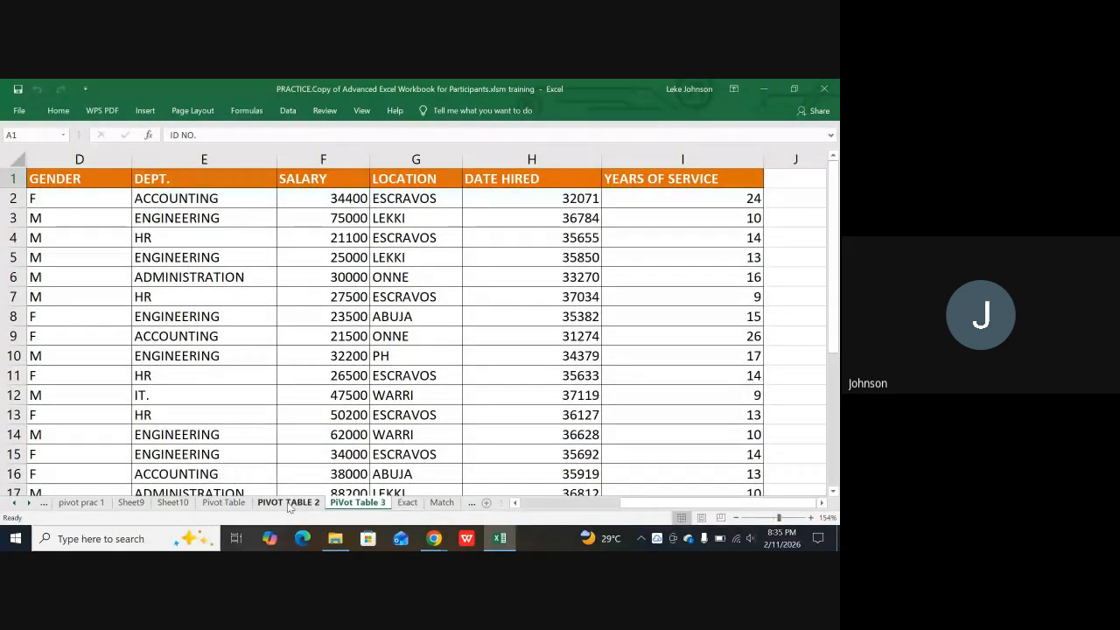
Step: View the Pivot Table sheet from its first row and go through the Order Date, Product Name, Category and Amount headers
left_click(225, 504)
scroll(447, 430, "up", 8)
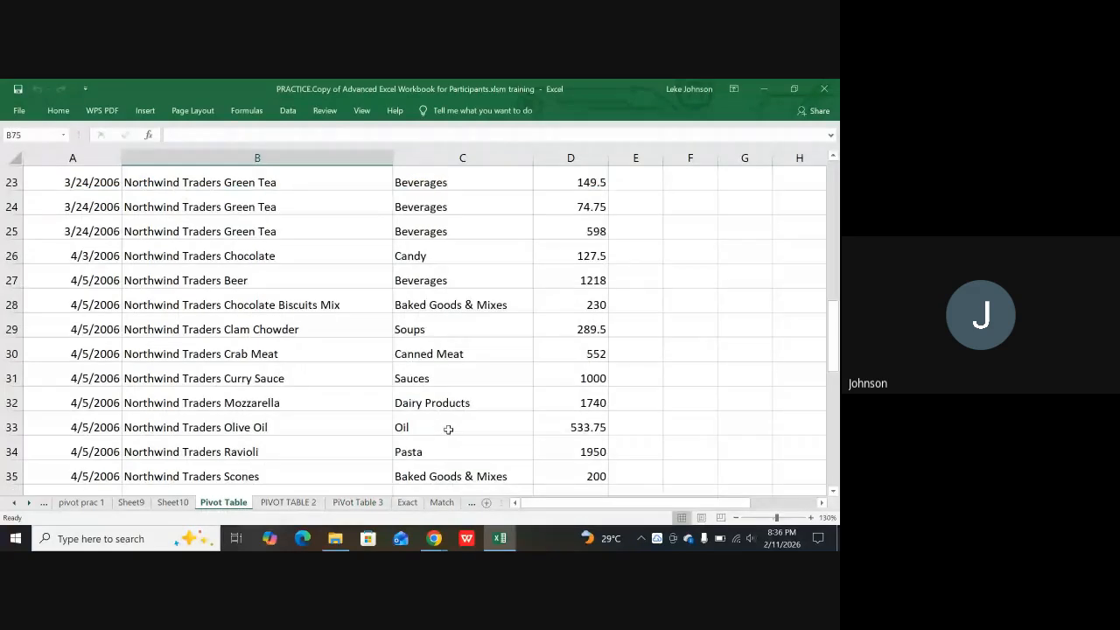
scroll(448, 430, "up", 7)
scroll(456, 448, "up", 1)
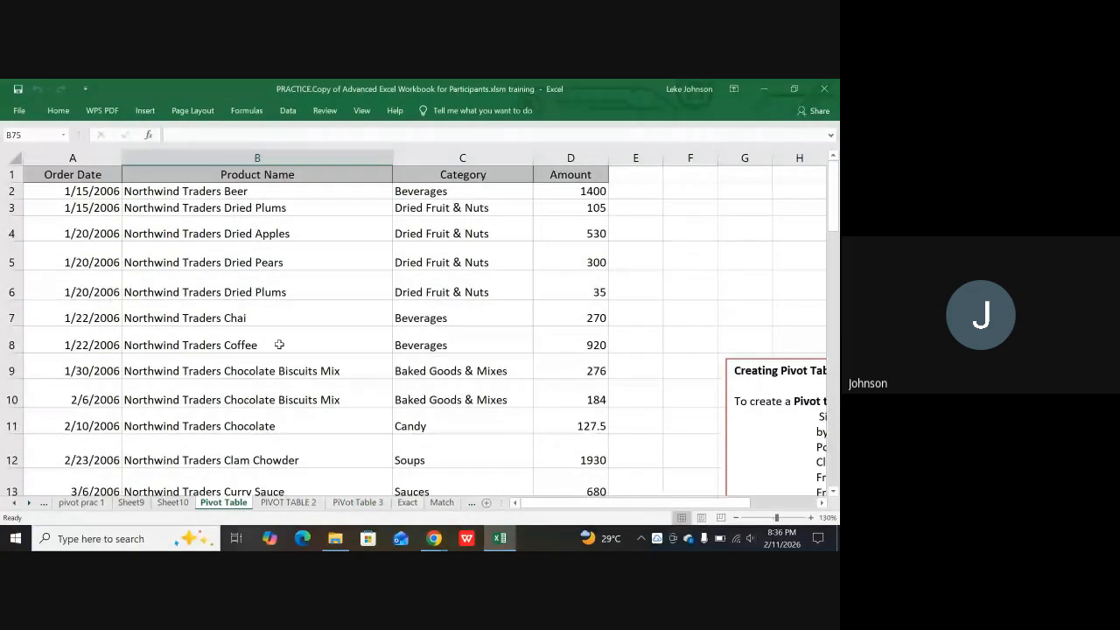
left_click(77, 177)
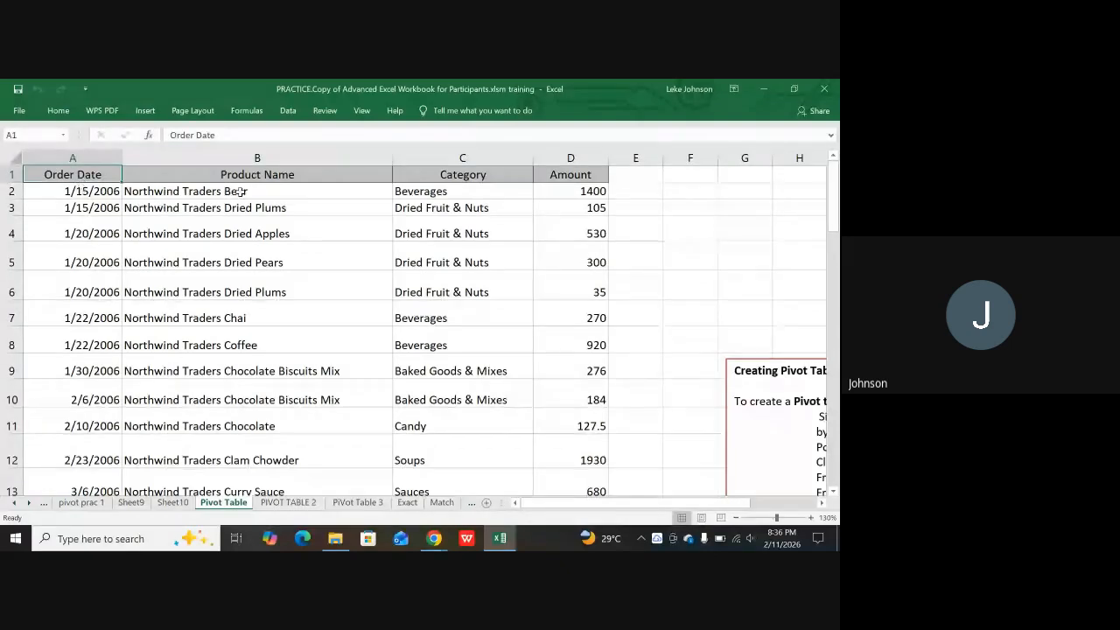
left_click(282, 176)
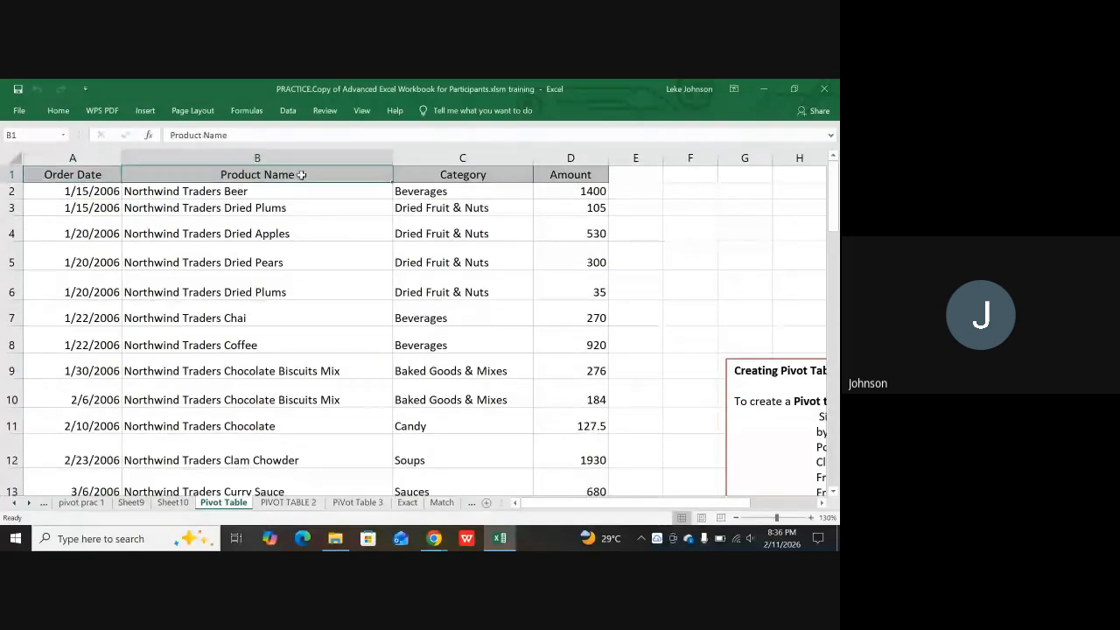
left_click(477, 175)
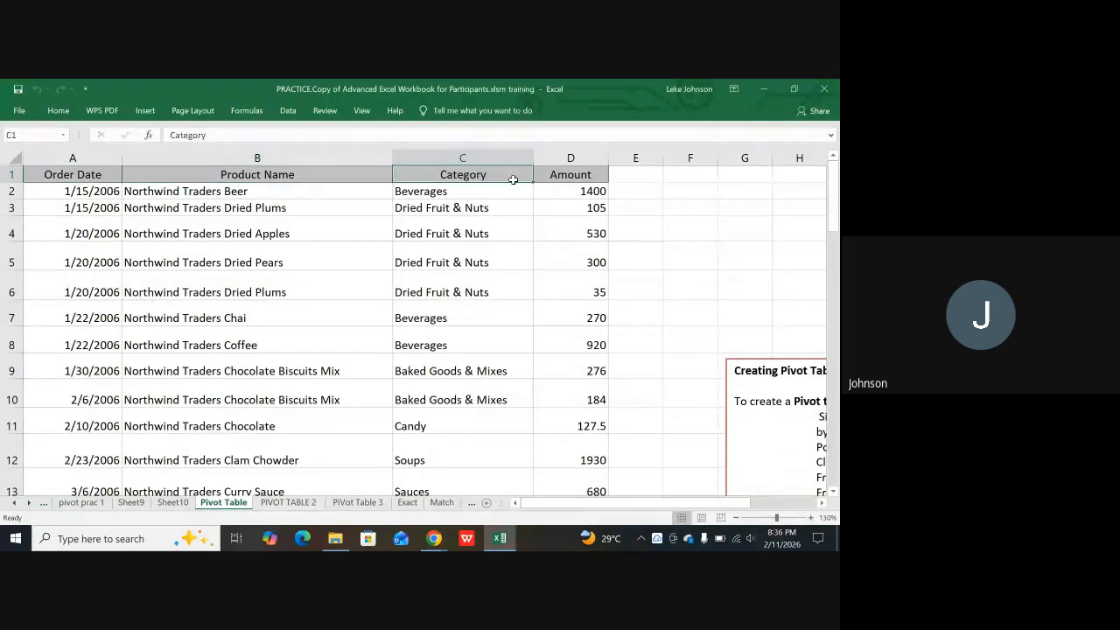
left_click(589, 178)
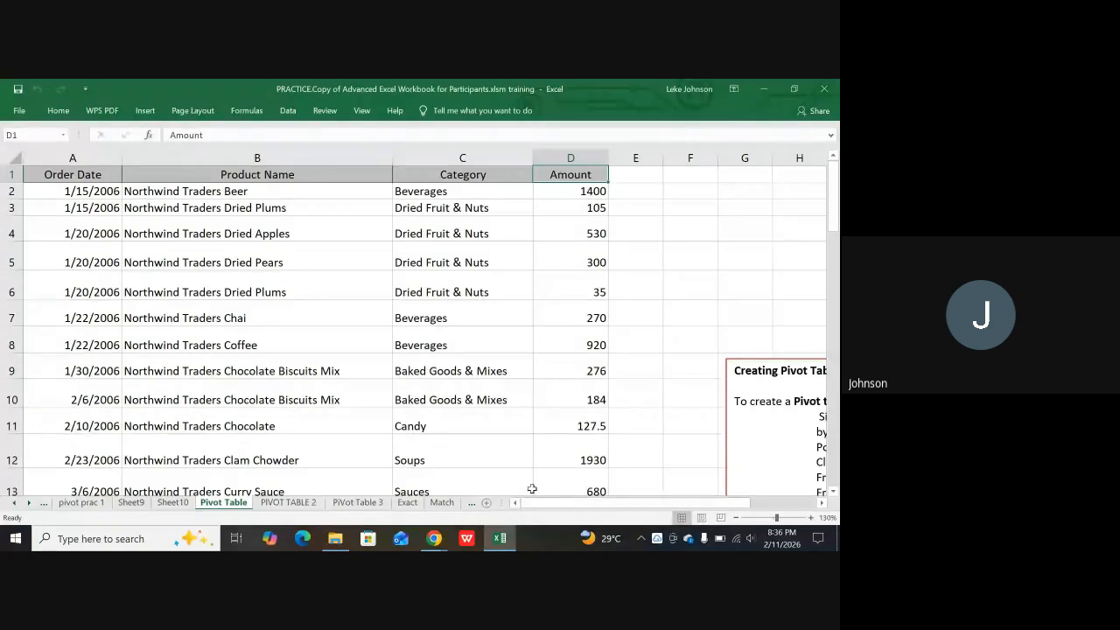
Step: Read the Creating Pivot Table instructions beside the order data and return to the start of the list
left_click_drag(534, 502, 594, 523)
scroll(675, 443, "down", 6)
scroll(702, 440, "up", 5)
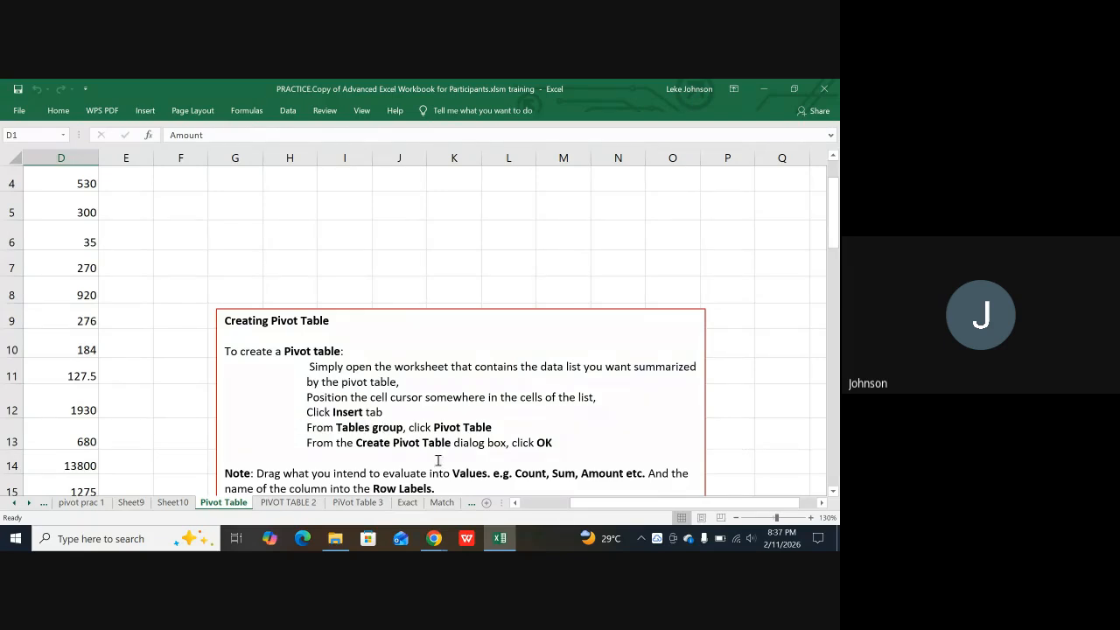
left_click_drag(573, 503, 525, 502)
scroll(289, 346, "up", 1)
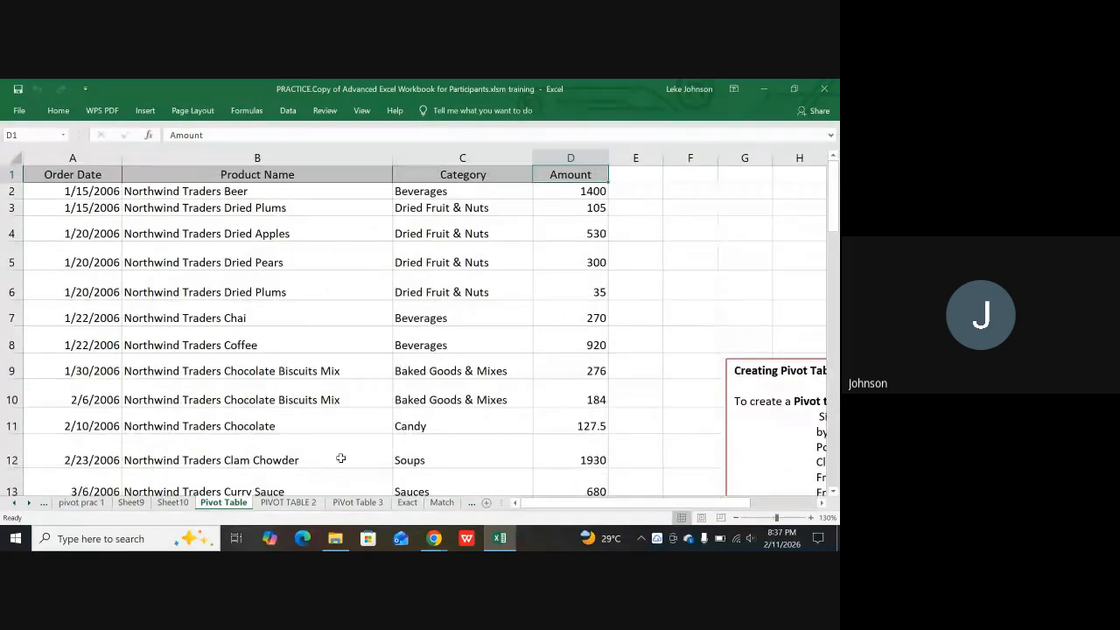
Step: Select cell B7 inside the order list and show where the PivotTable command is found, without creating one
left_click(261, 320)
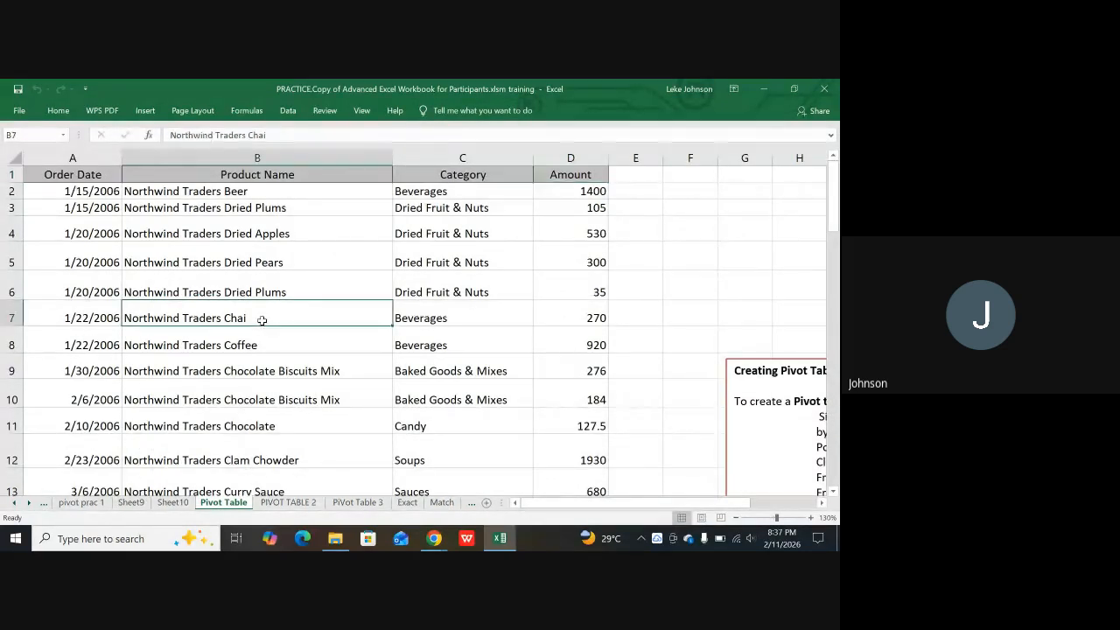
left_click(144, 111)
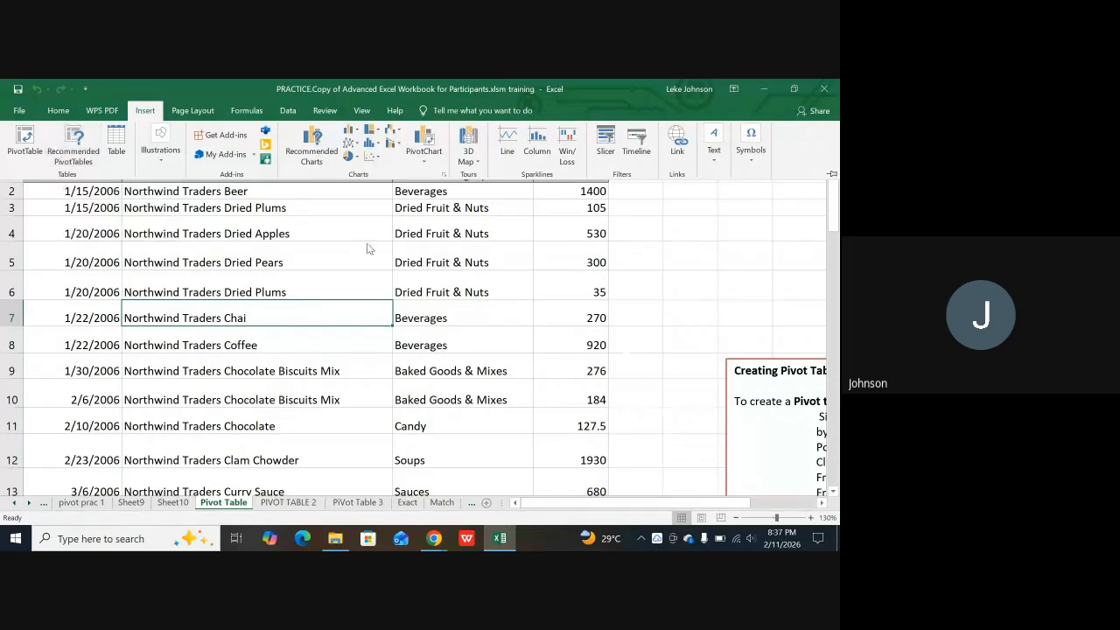
left_click(672, 423)
Step: Read the rest of the Creating Pivot Table instructions, including the note on Values and Row Labels
left_click_drag(690, 504, 711, 528)
scroll(632, 399, "down", 1)
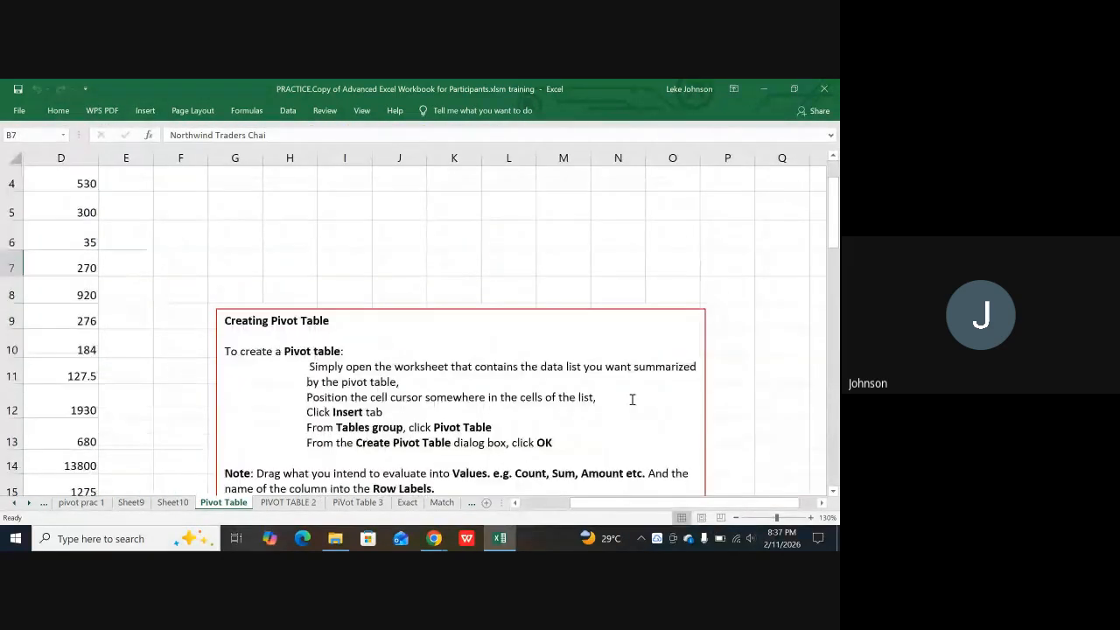
scroll(632, 399, "down", 1)
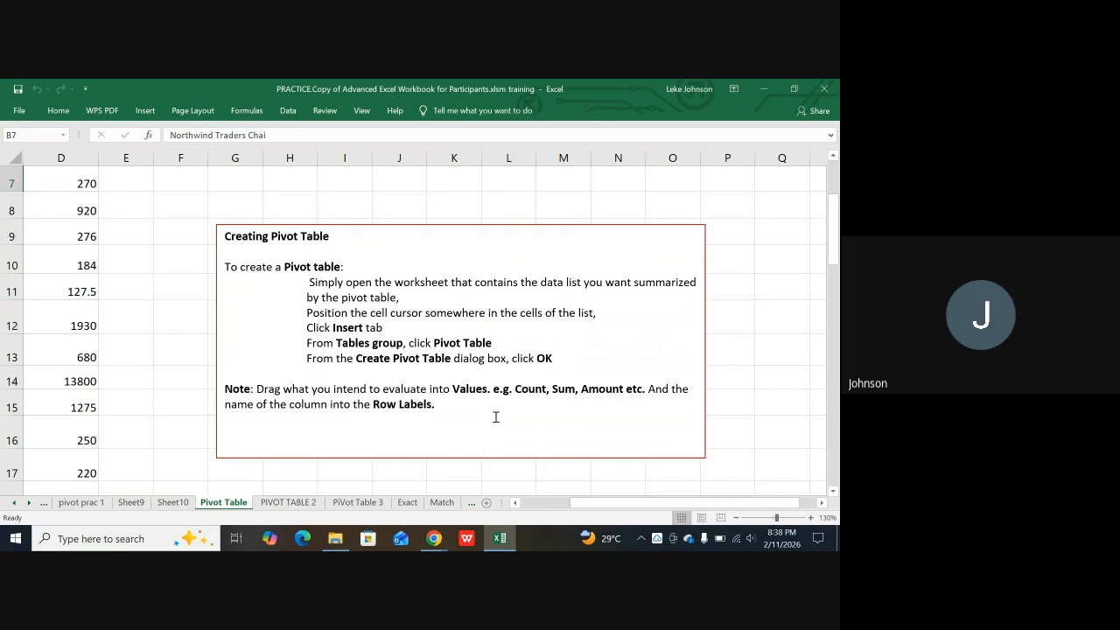
Step: Select the Amount header in D1 as the field to evaluate, and return to the Values and Row Labels note
left_click_drag(591, 502, 421, 462)
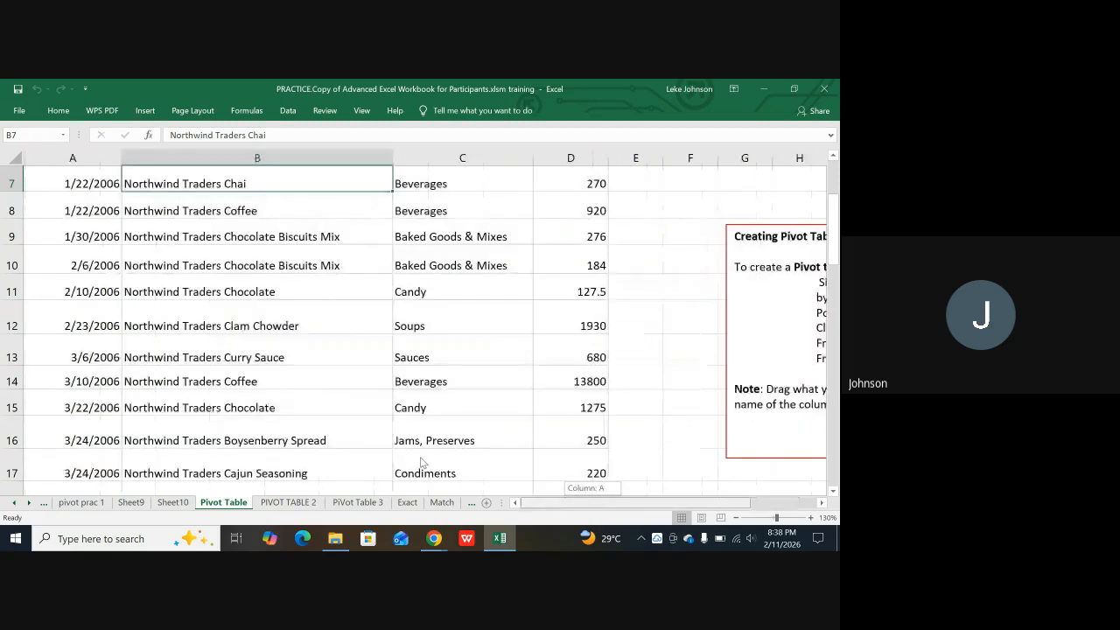
scroll(521, 322, "up", 2)
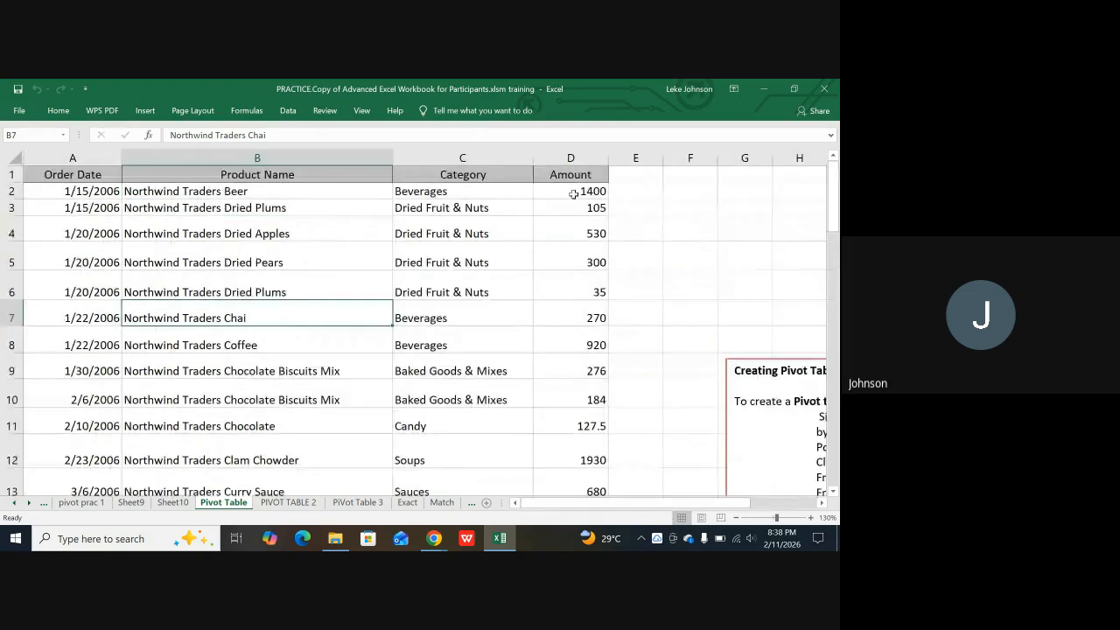
left_click(553, 174)
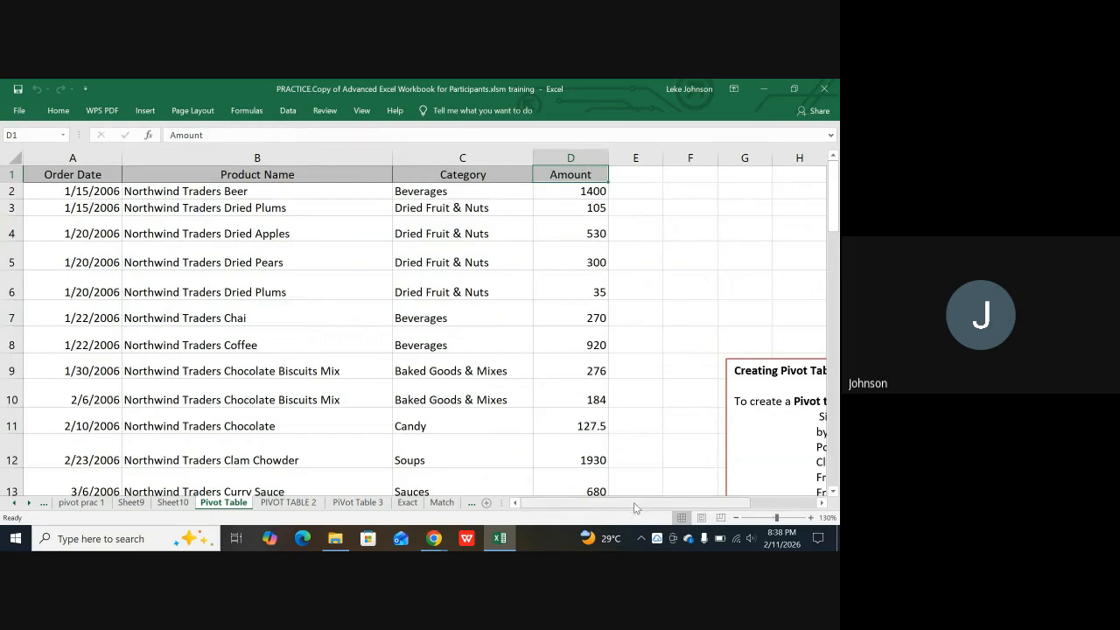
left_click_drag(634, 502, 699, 503)
scroll(531, 369, "down", 2)
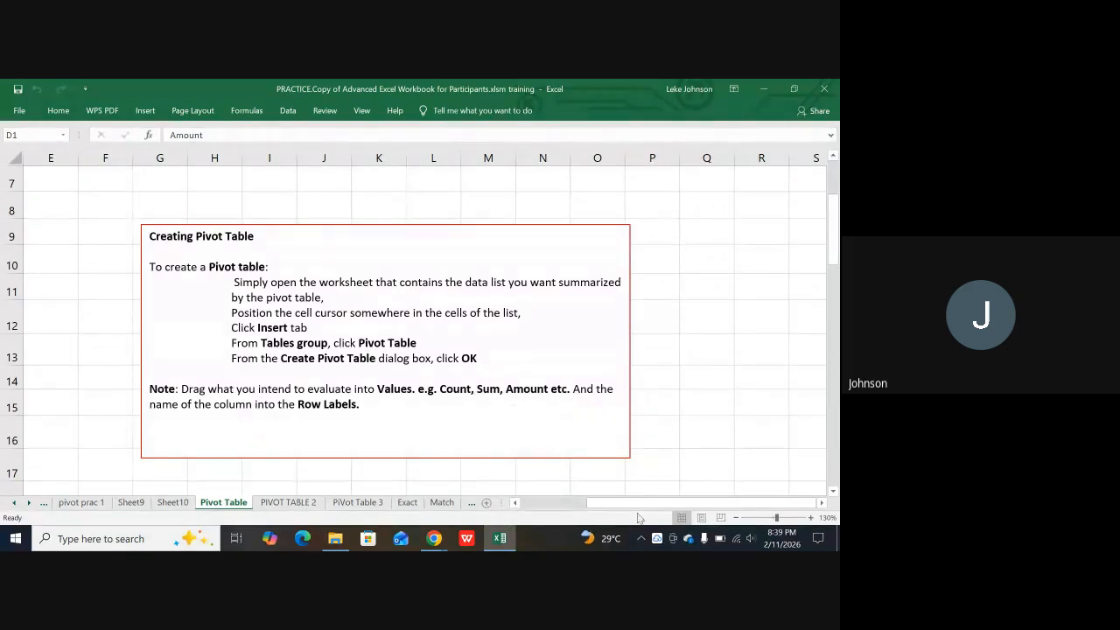
Step: Return to the start of the order list, point out the amounts in D2 to D4, and select cell B8
left_click_drag(640, 503, 446, 473)
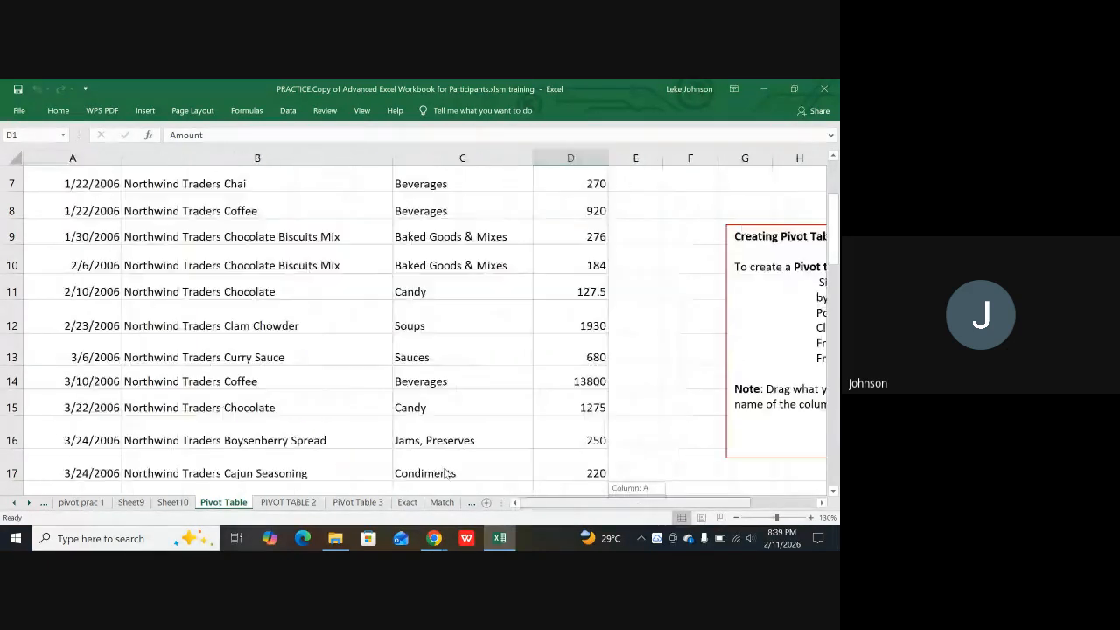
scroll(602, 260, "up", 2)
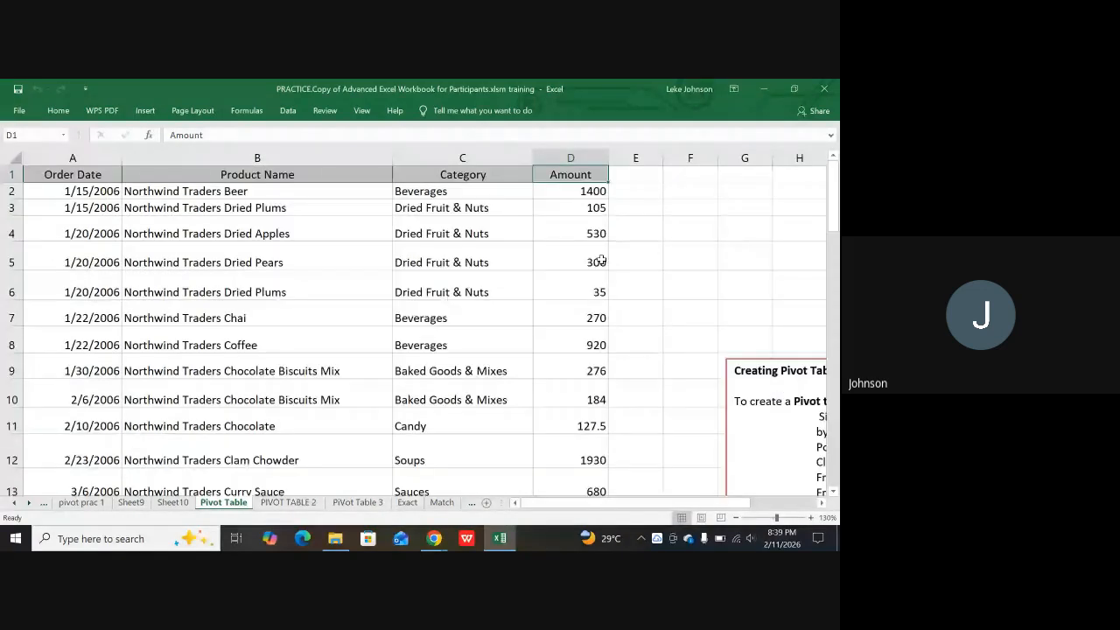
left_click(578, 189)
left_click(568, 211)
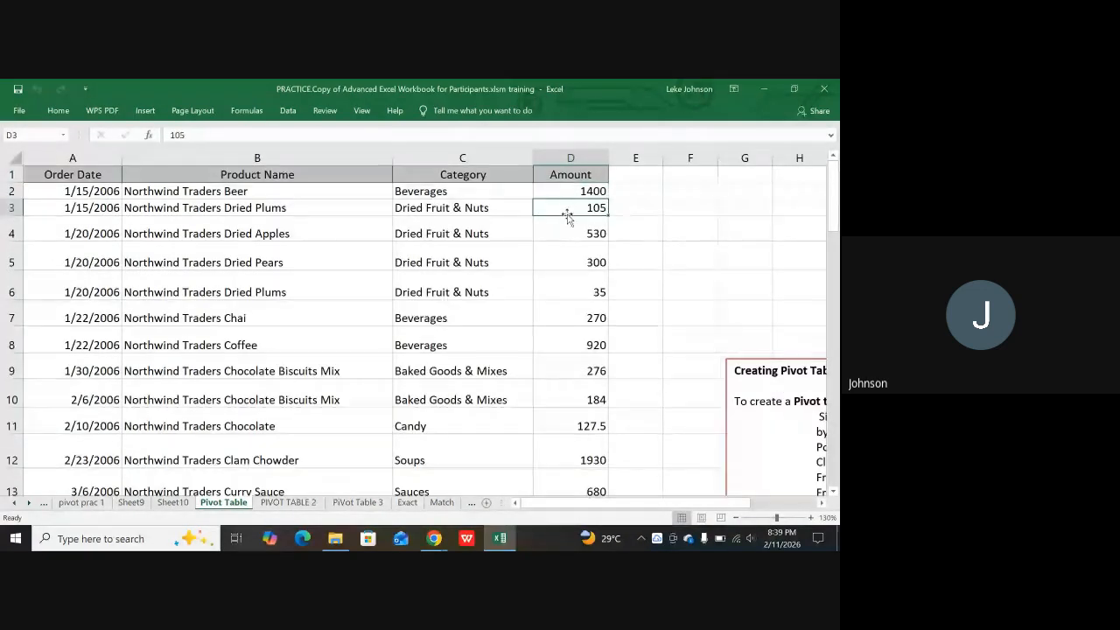
left_click(571, 235)
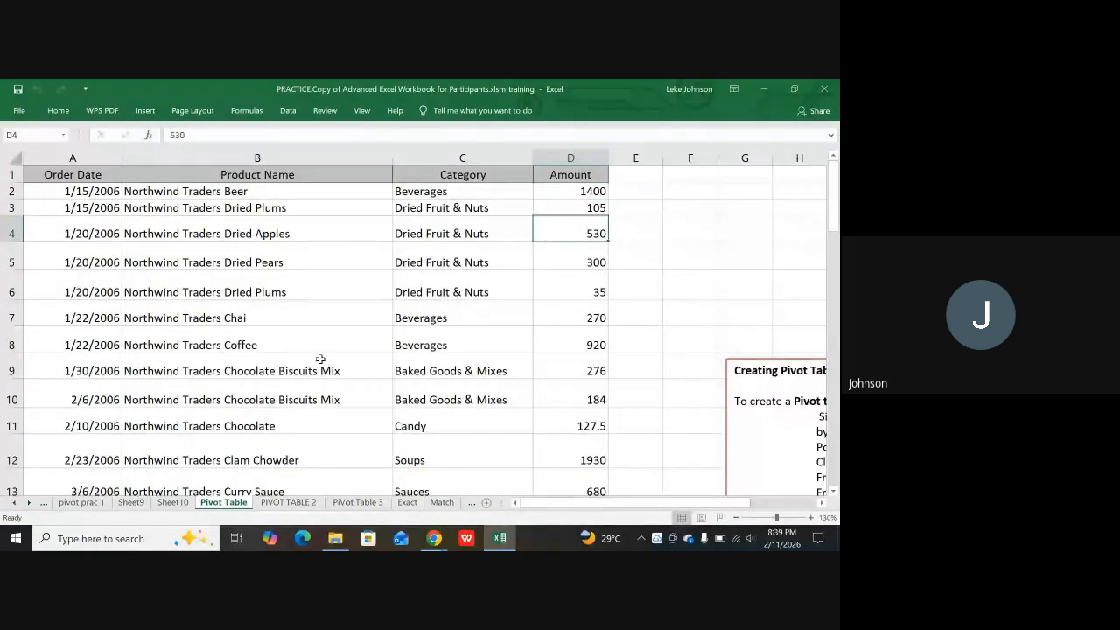
left_click(295, 315)
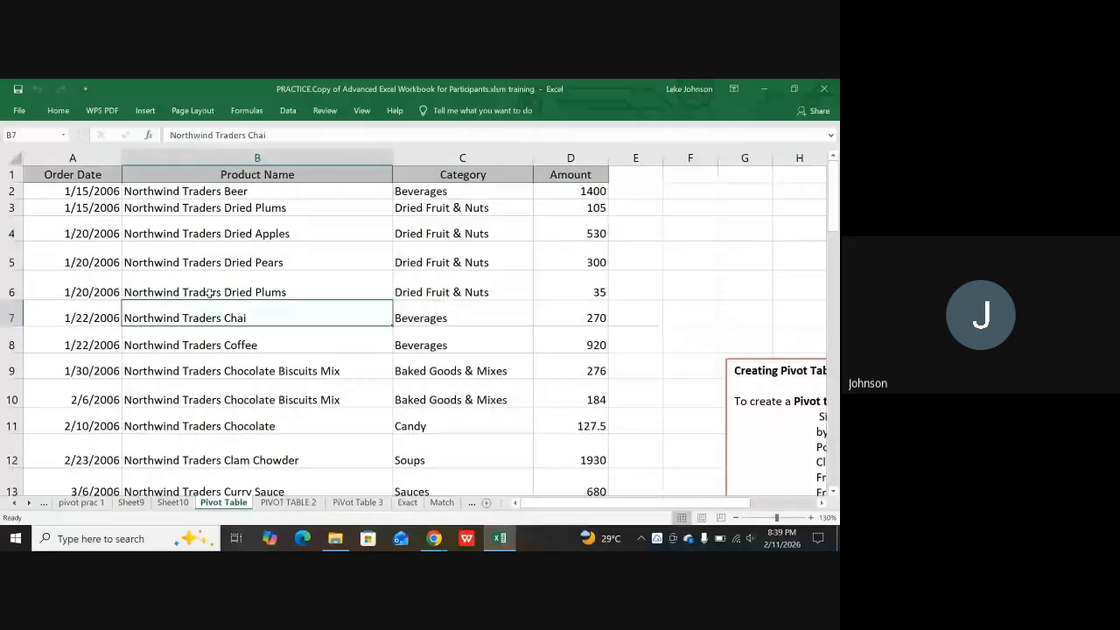
left_click(225, 346)
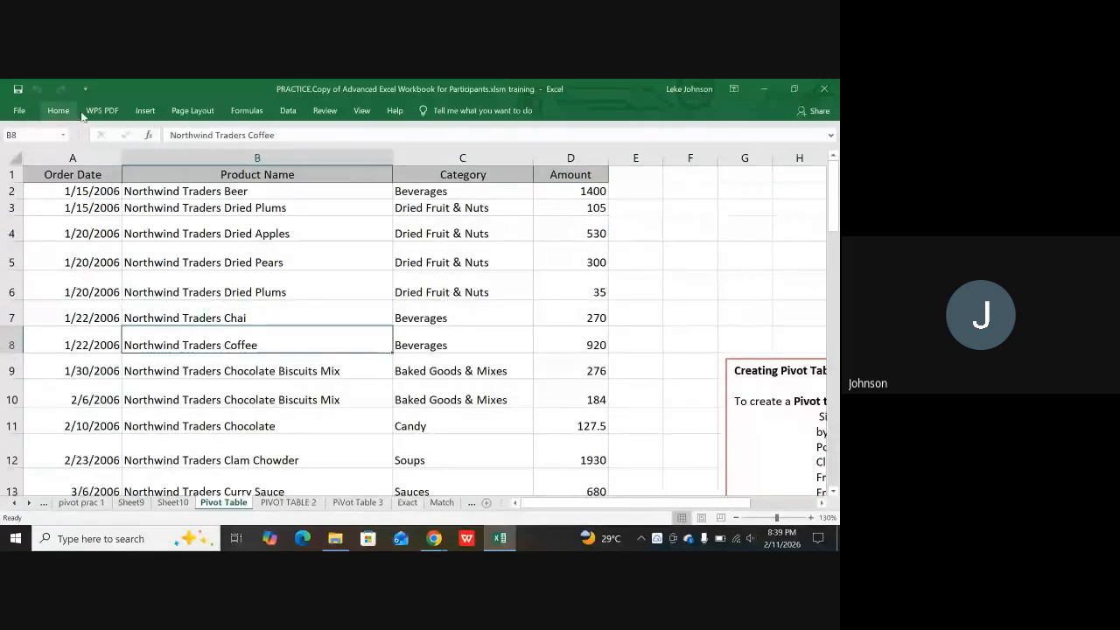
Step: Switch to the Google Meet call to check its recording status, and return to the Excel workbook
left_click(146, 111)
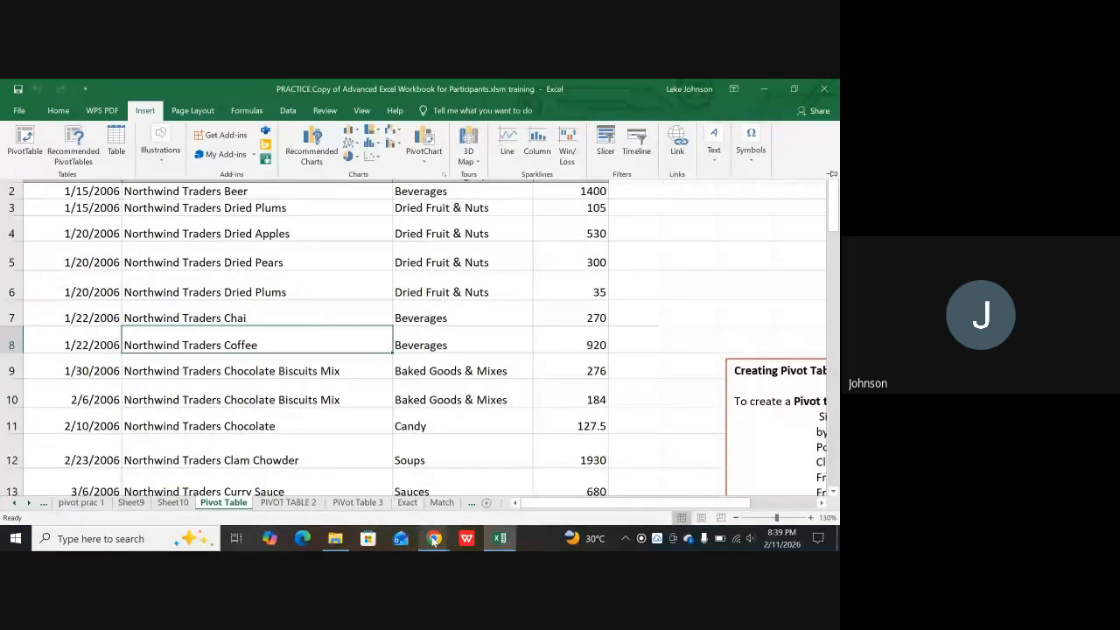
mouse_move(436, 543)
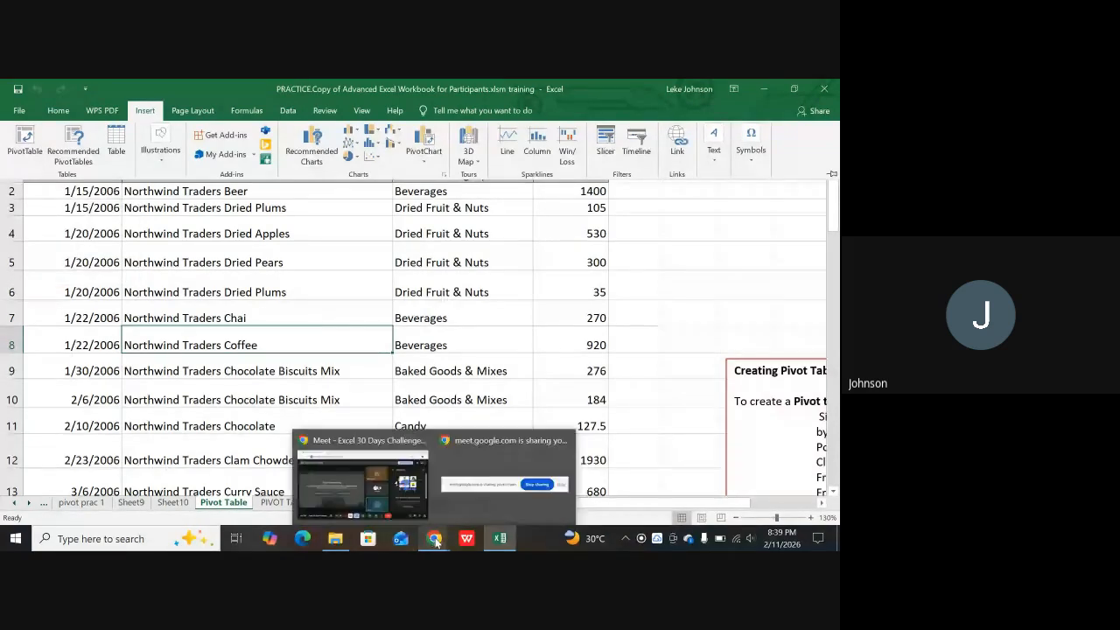
left_click(343, 462)
mouse_move(776, 168)
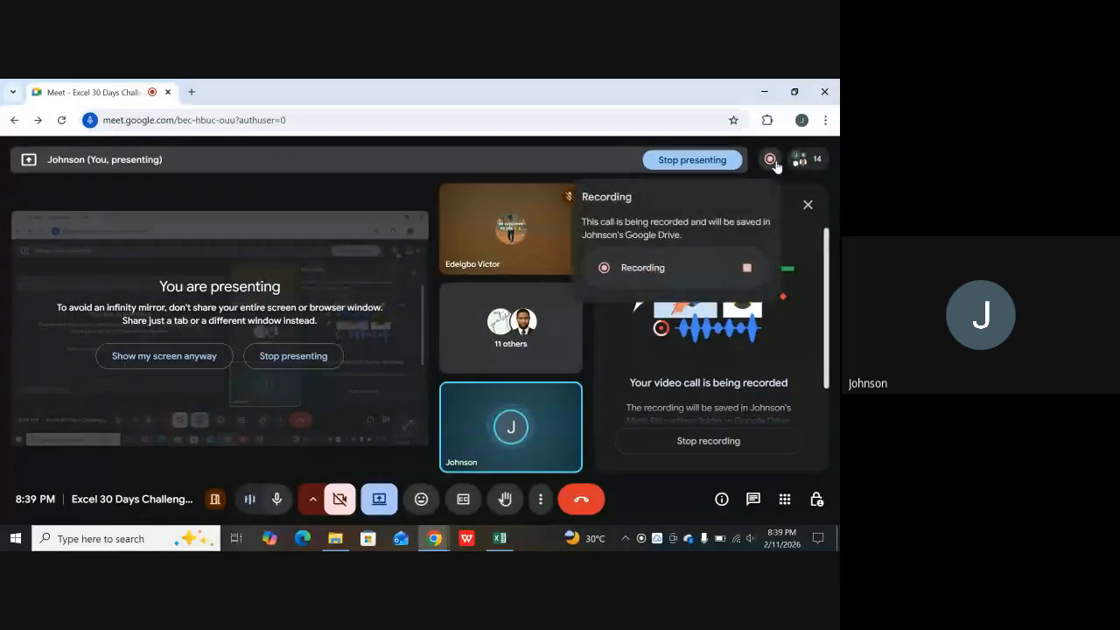
left_click(500, 538)
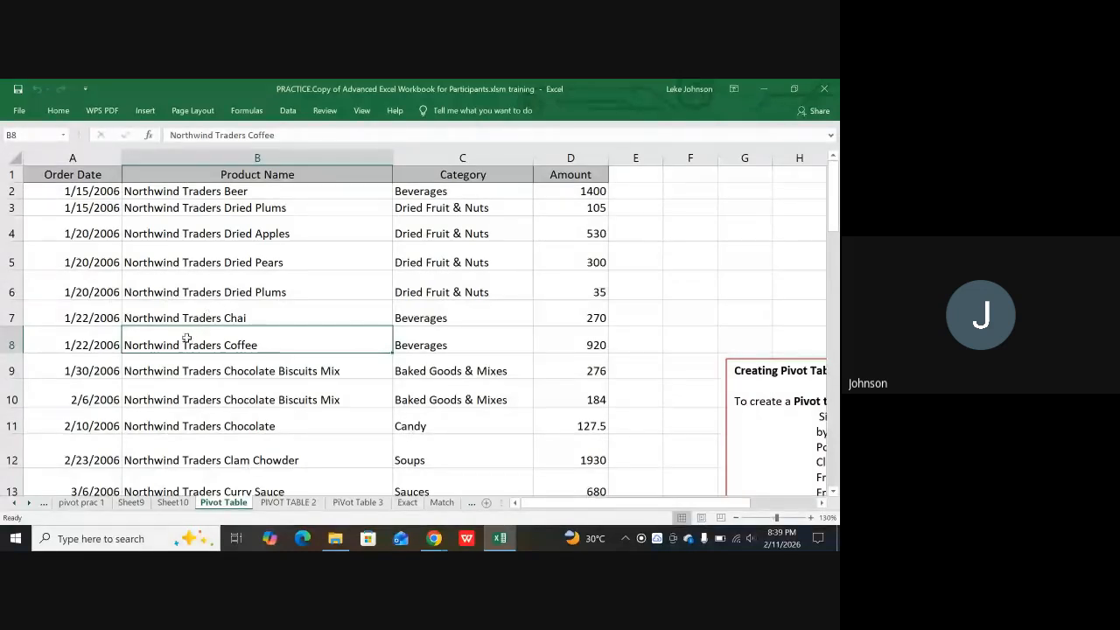
Step: Create a PivotTable from the order list range A1:D59 on a new worksheet
left_click(146, 112)
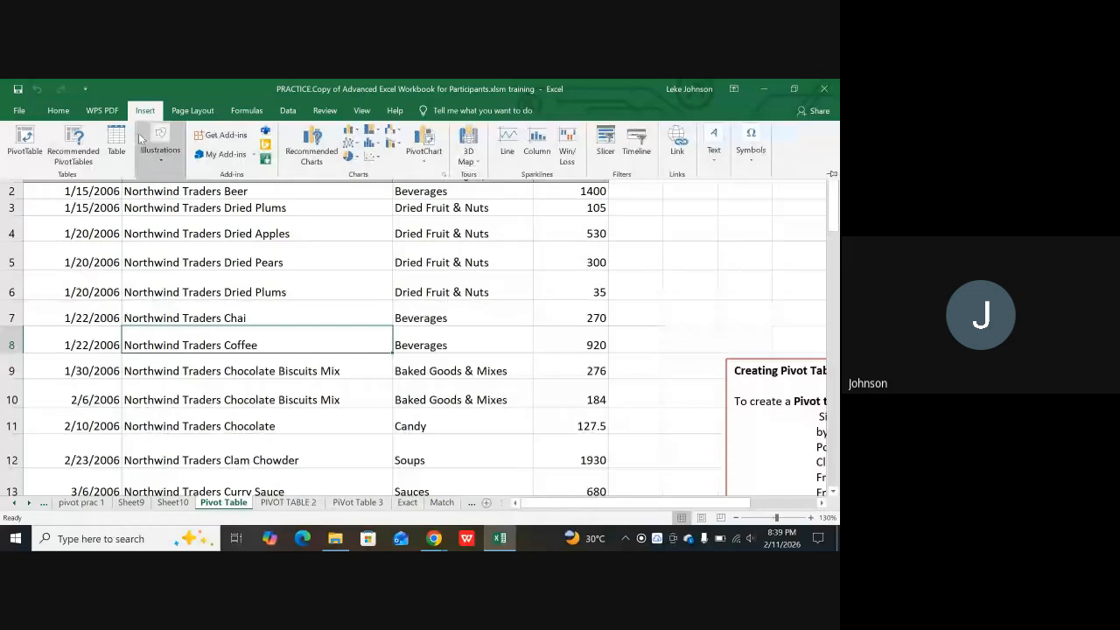
left_click(27, 140)
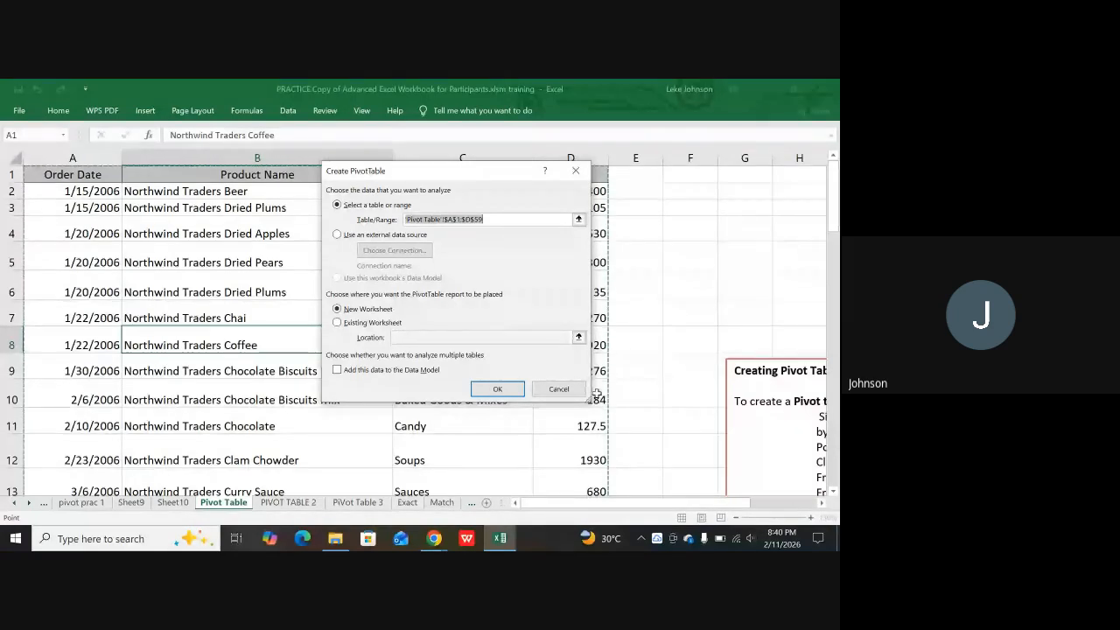
scroll(597, 431, "down", 3)
scroll(597, 430, "down", 13)
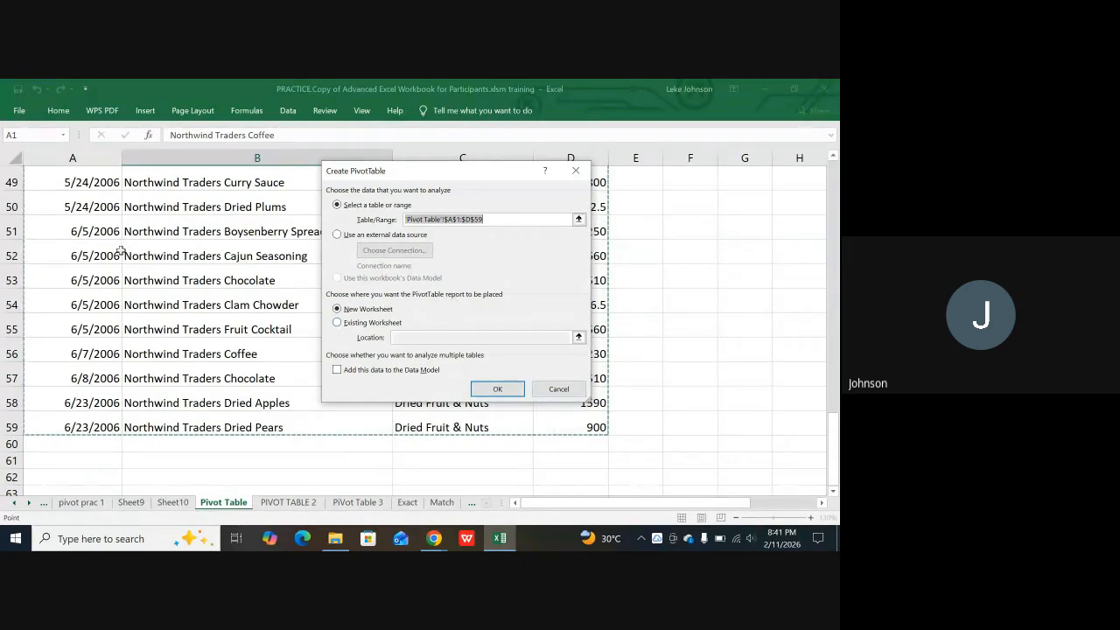
left_click(503, 394)
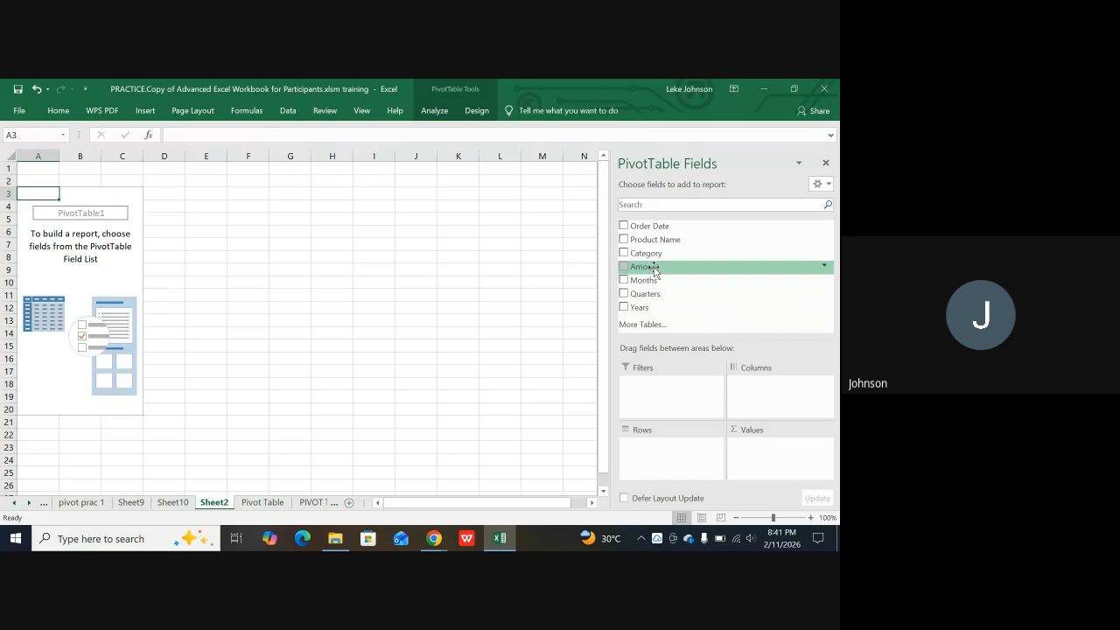
Step: Summarise the order amounts by month, placing Amount in Values as a sum and Months in Rows
left_click_drag(654, 268, 766, 462)
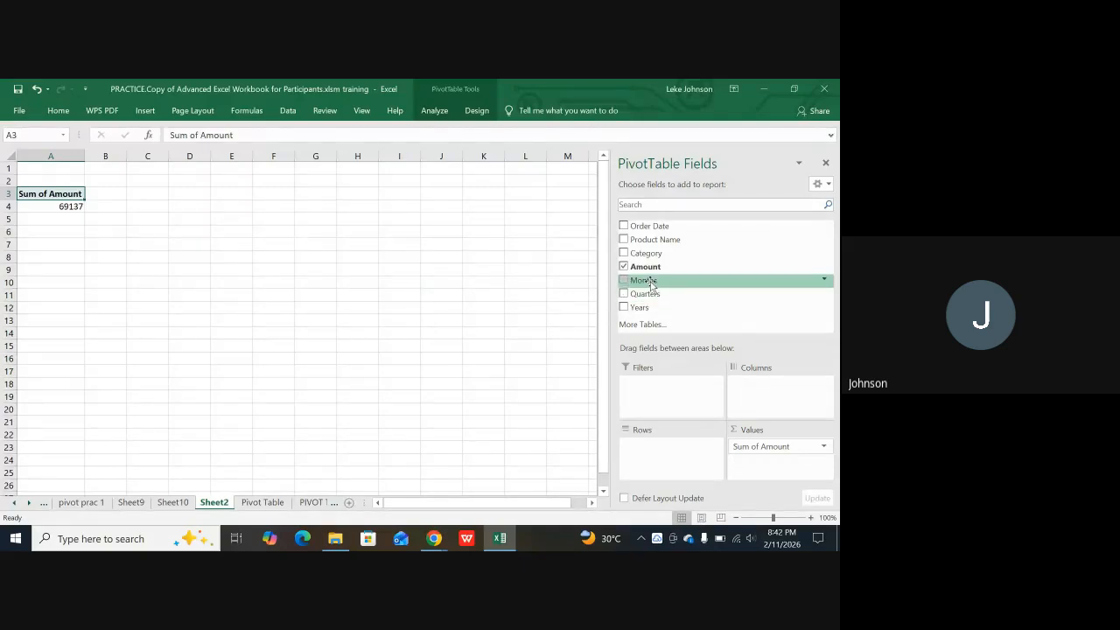
left_click_drag(650, 285, 659, 457)
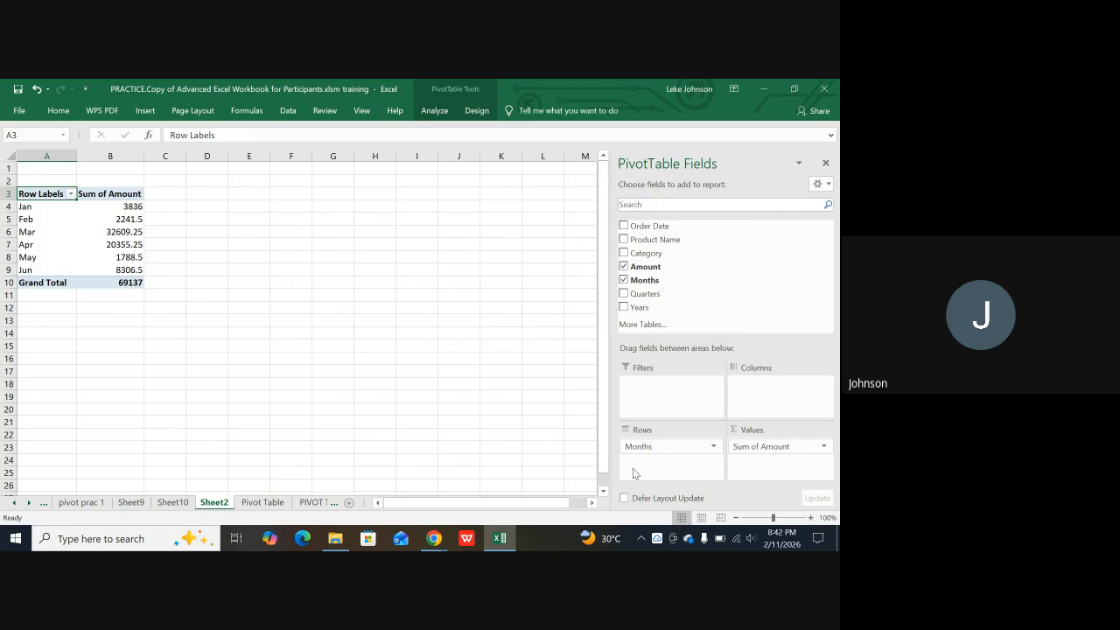
left_click_drag(657, 454, 758, 450)
Step: Show the options of the Sum of Amount field without changing them, and select the March amount in the pivot table
left_click(823, 448)
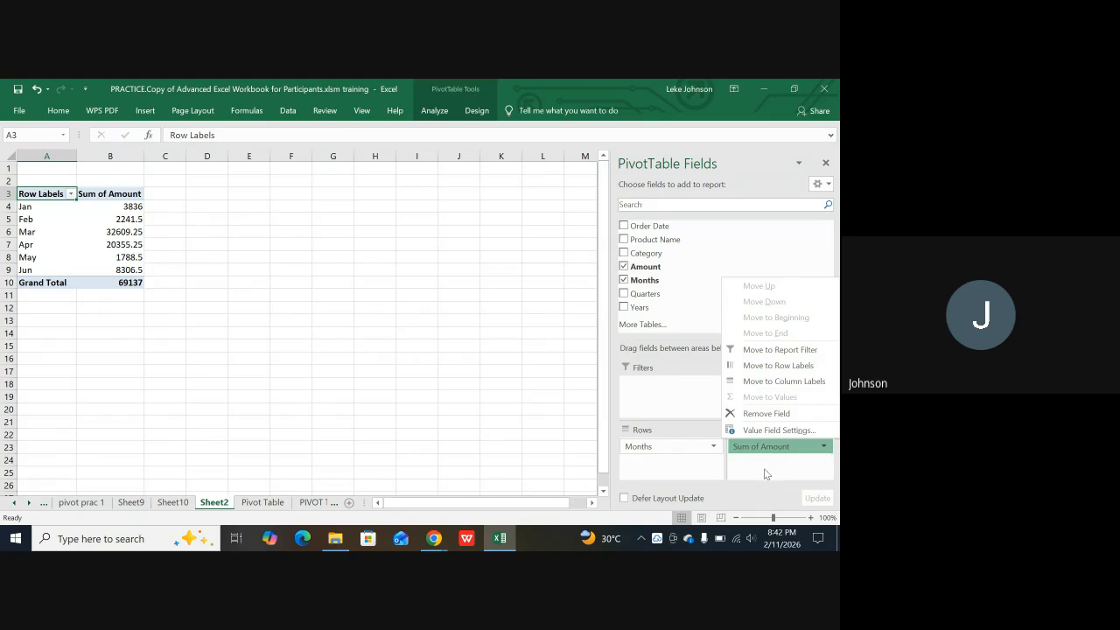
left_click(529, 364)
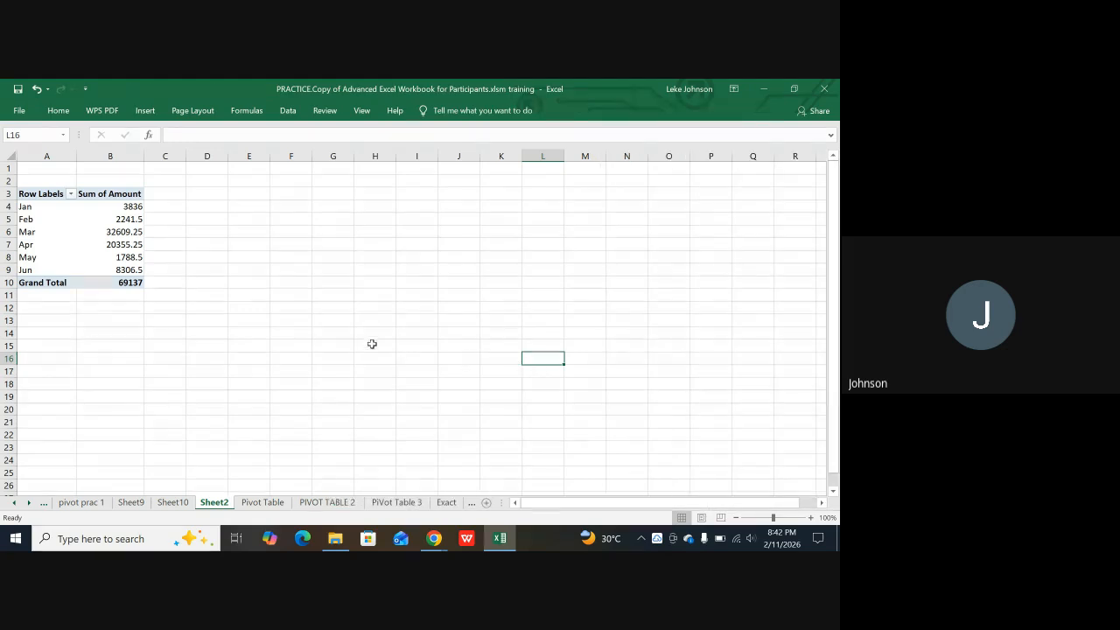
left_click(109, 233)
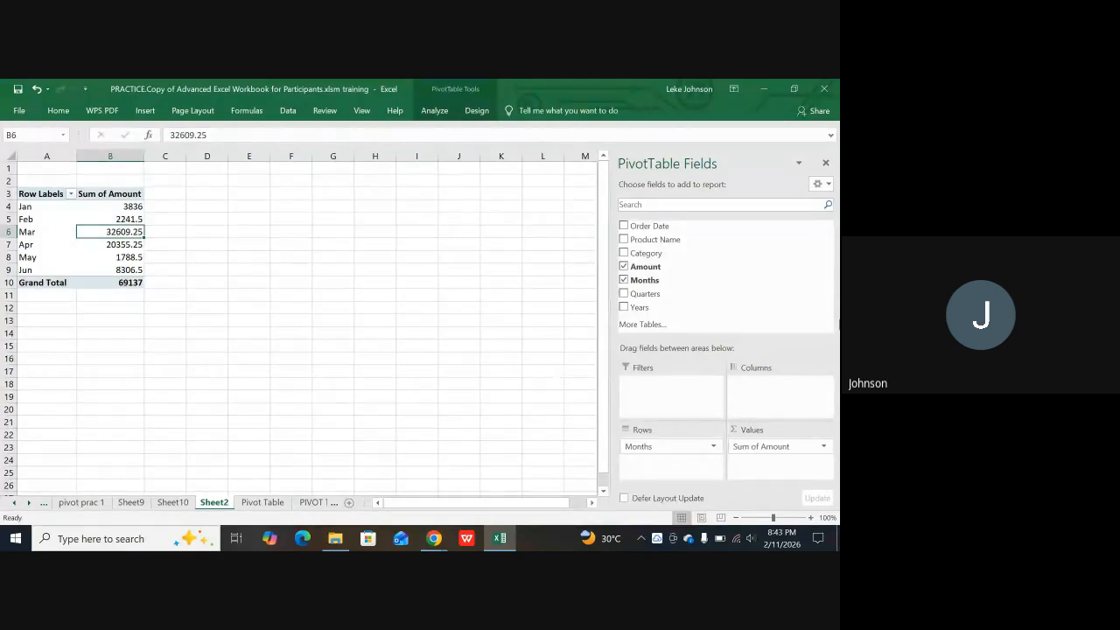
Step: Review the Order Date column of the source list on the Pivot Table sheet, from its header to the last row
left_click(268, 506)
scroll(350, 443, "up", 11)
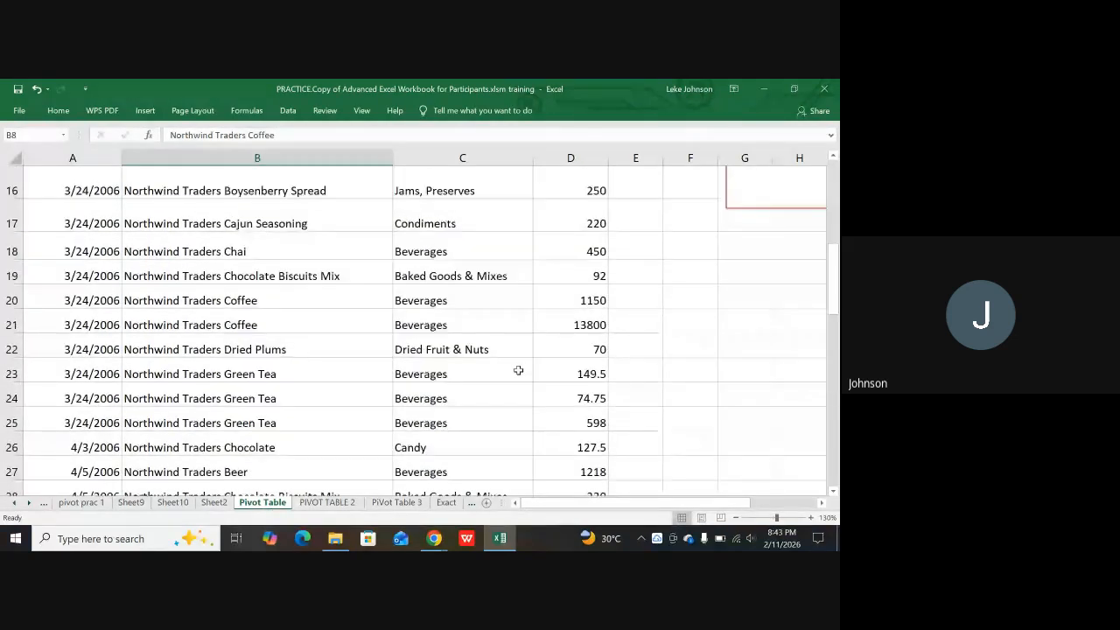
scroll(518, 370, "up", 5)
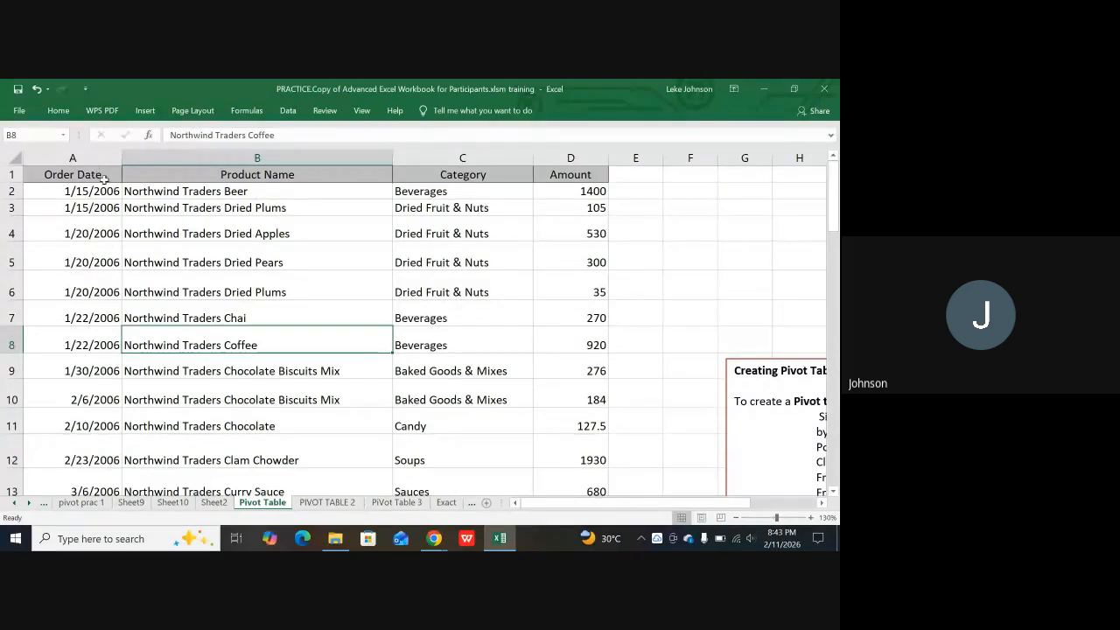
left_click(57, 176)
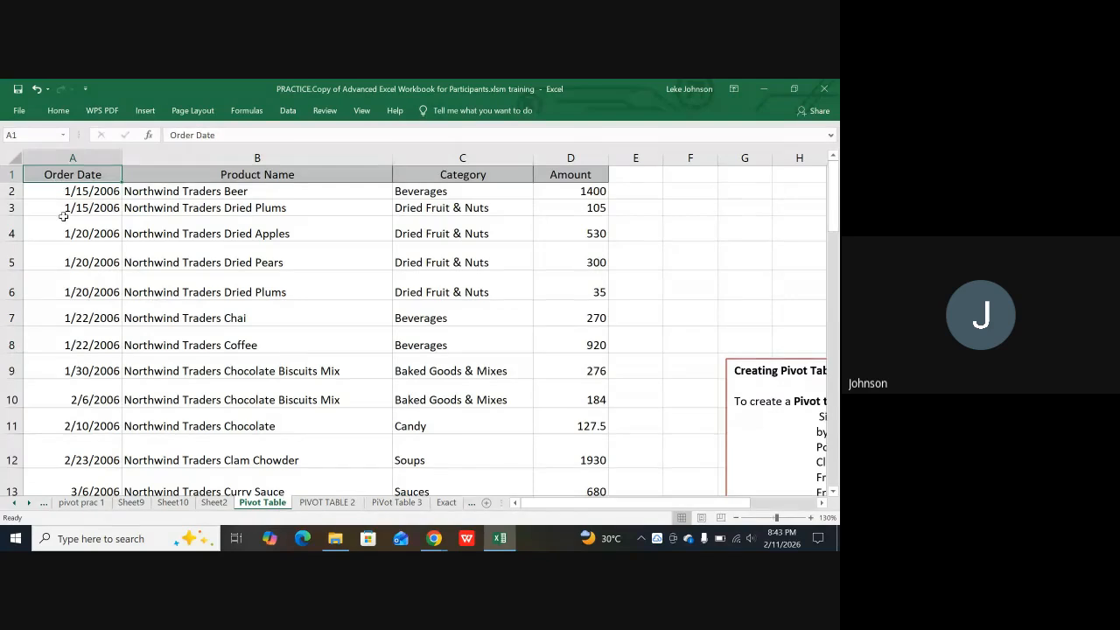
scroll(63, 216, "down", 11)
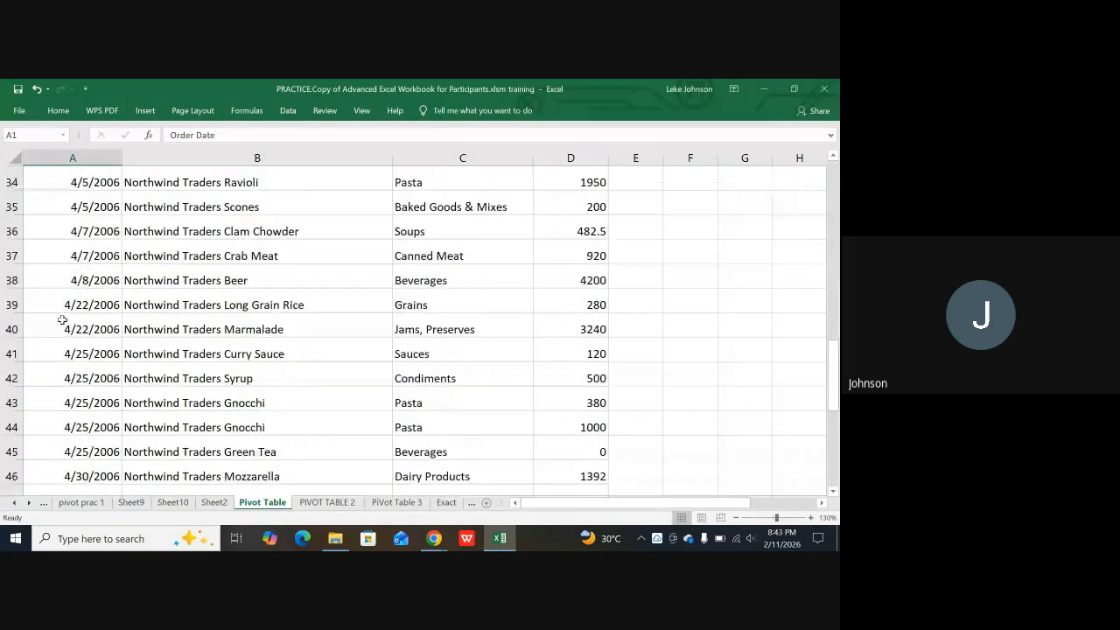
scroll(59, 328, "down", 9)
scroll(63, 328, "up", 20)
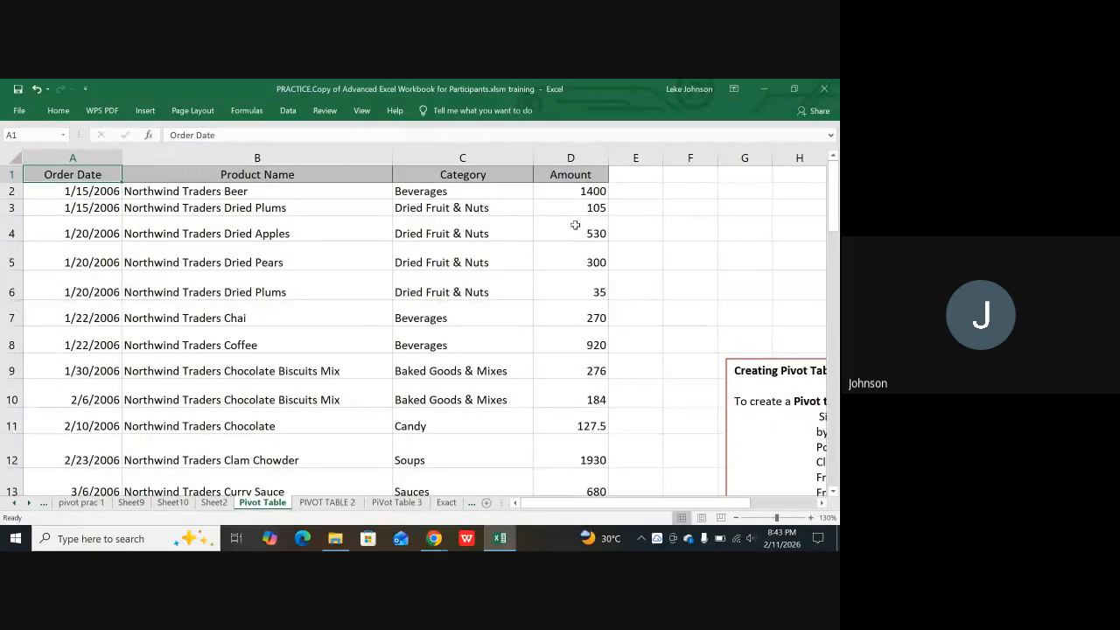
Step: Select the Amount header in D1 and look down the order amounts that the pivot table sums
left_click(569, 176)
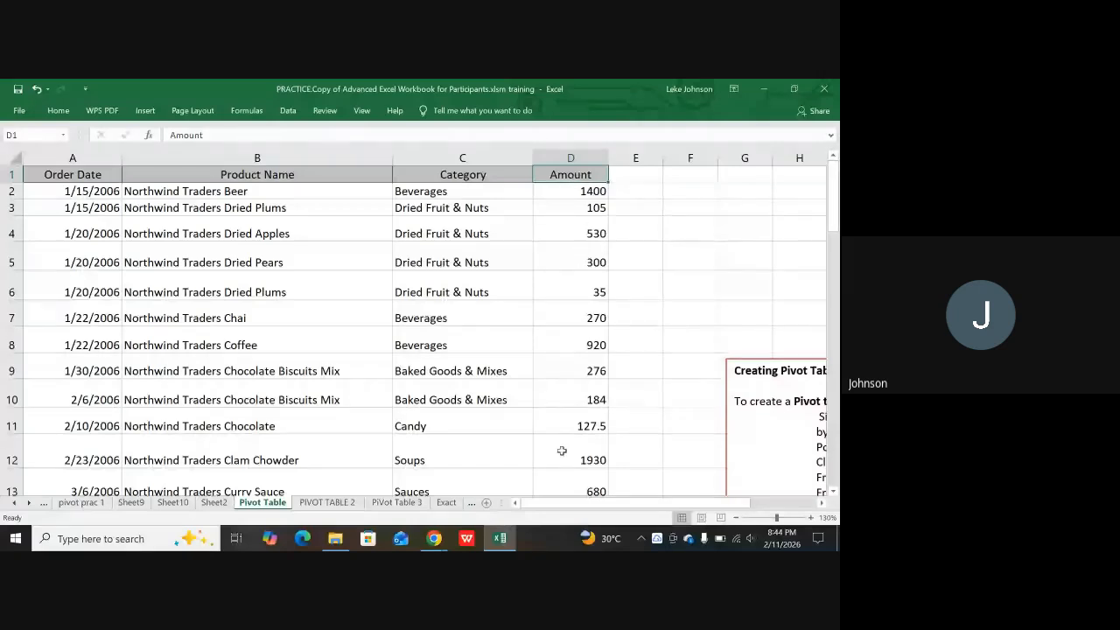
scroll(562, 451, "down", 1)
scroll(569, 442, "down", 1)
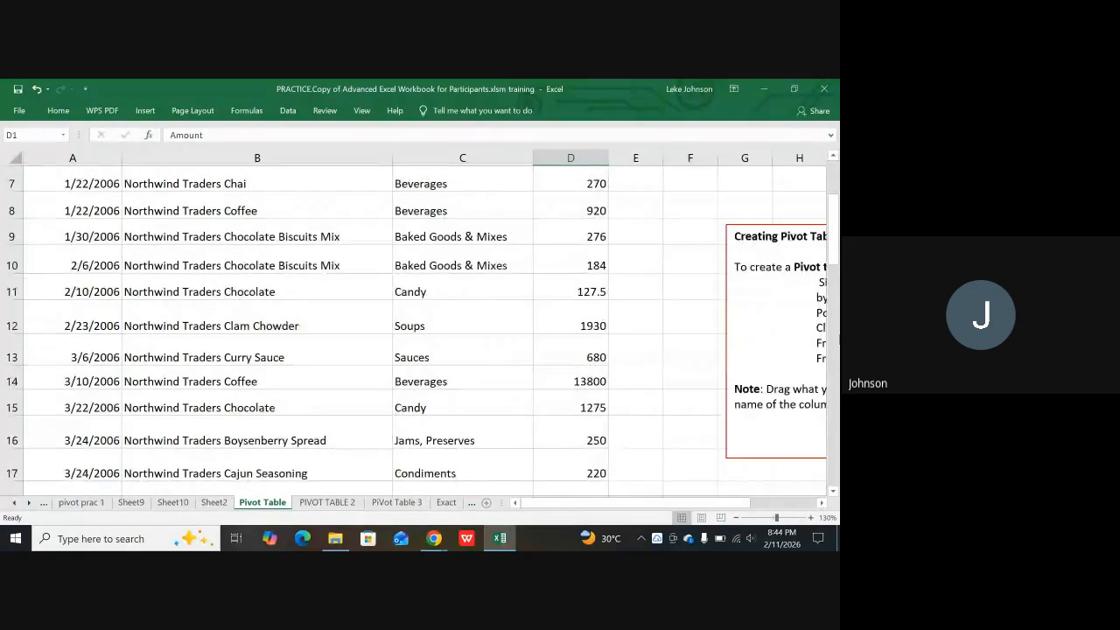
Step: On Sheet2, highlight the Jan and Feb rows of the pivot table and add Category to its columns
left_click(214, 504)
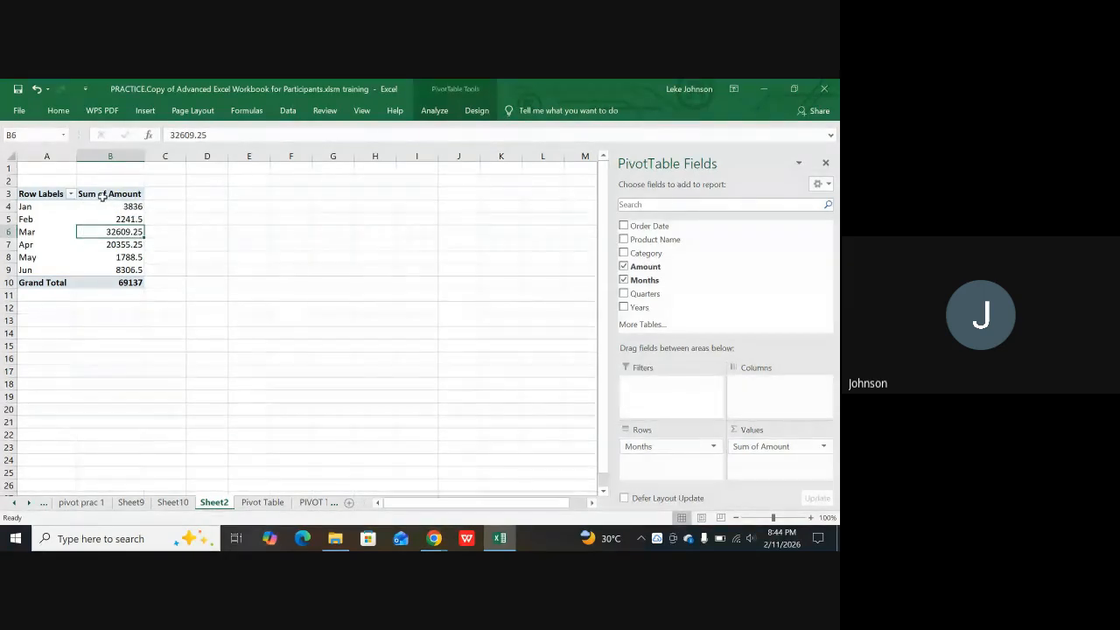
left_click(21, 208)
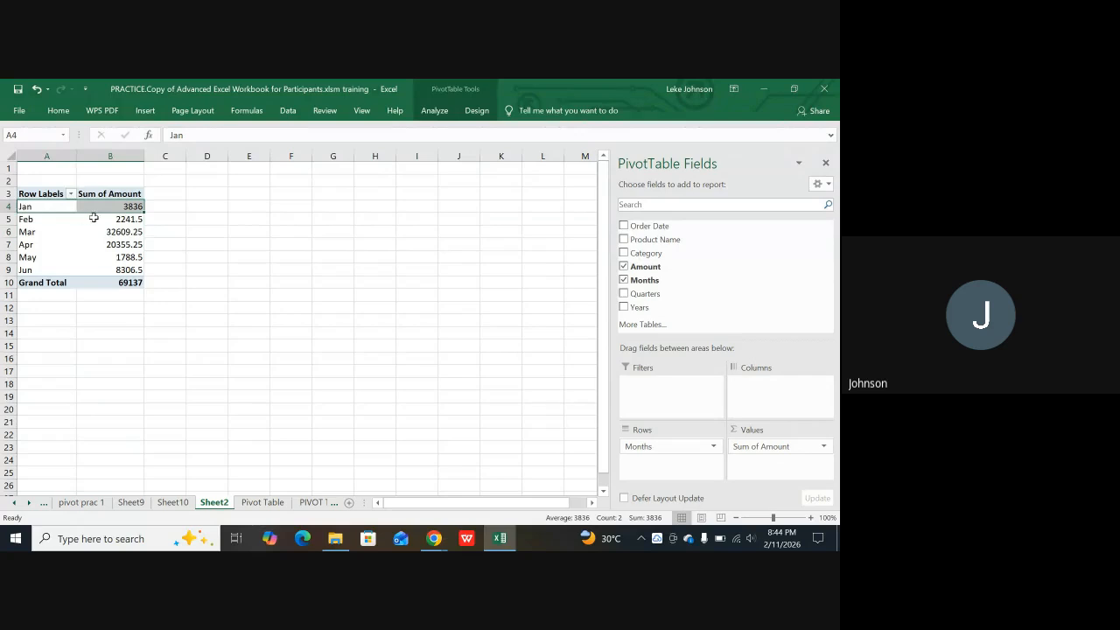
left_click(27, 218)
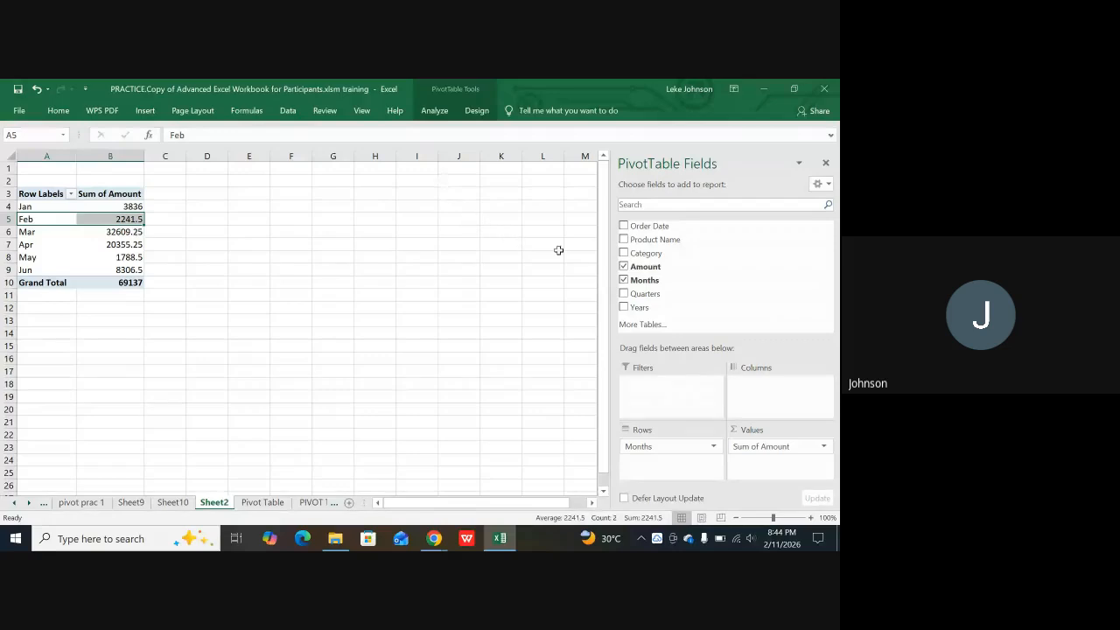
left_click_drag(653, 253, 760, 389)
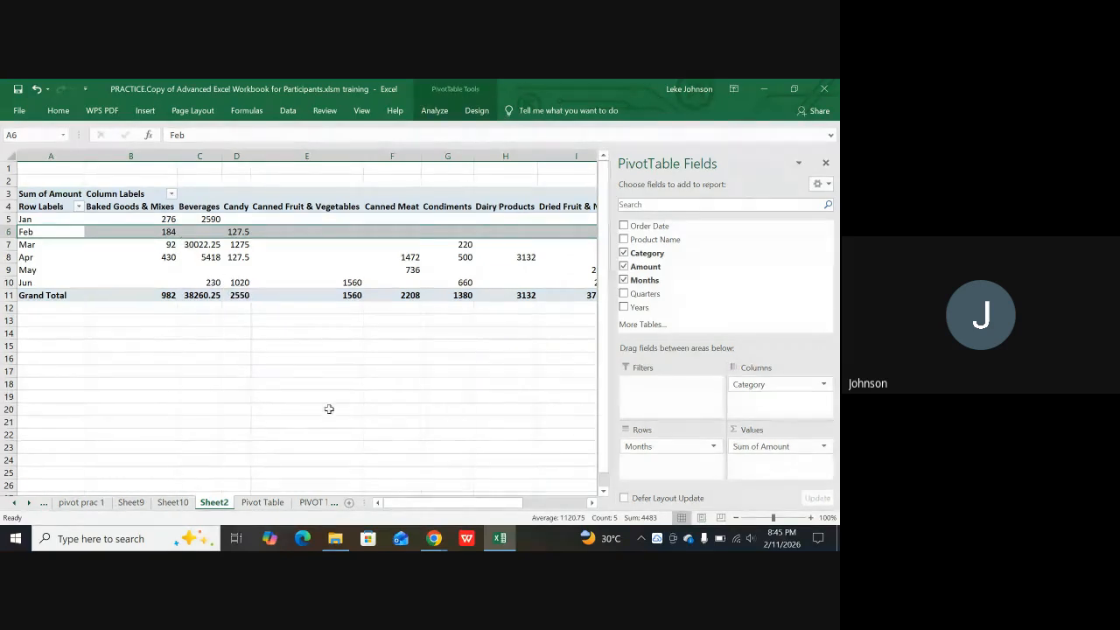
Step: Review the Category column of the source orders on the Pivot Table sheet
left_click(262, 502)
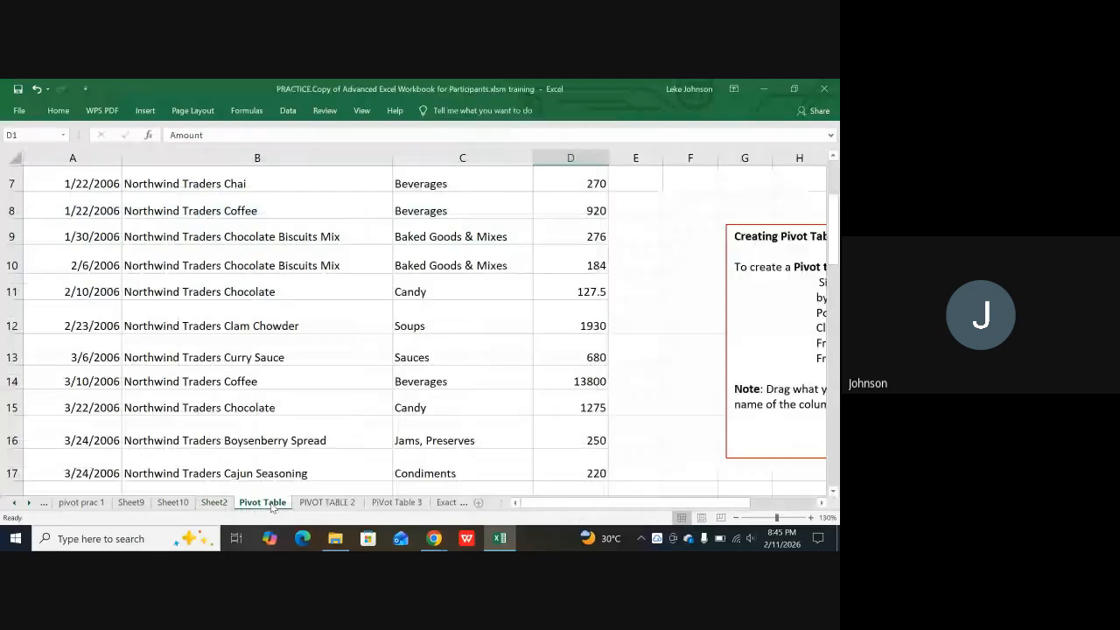
scroll(332, 429, "up", 2)
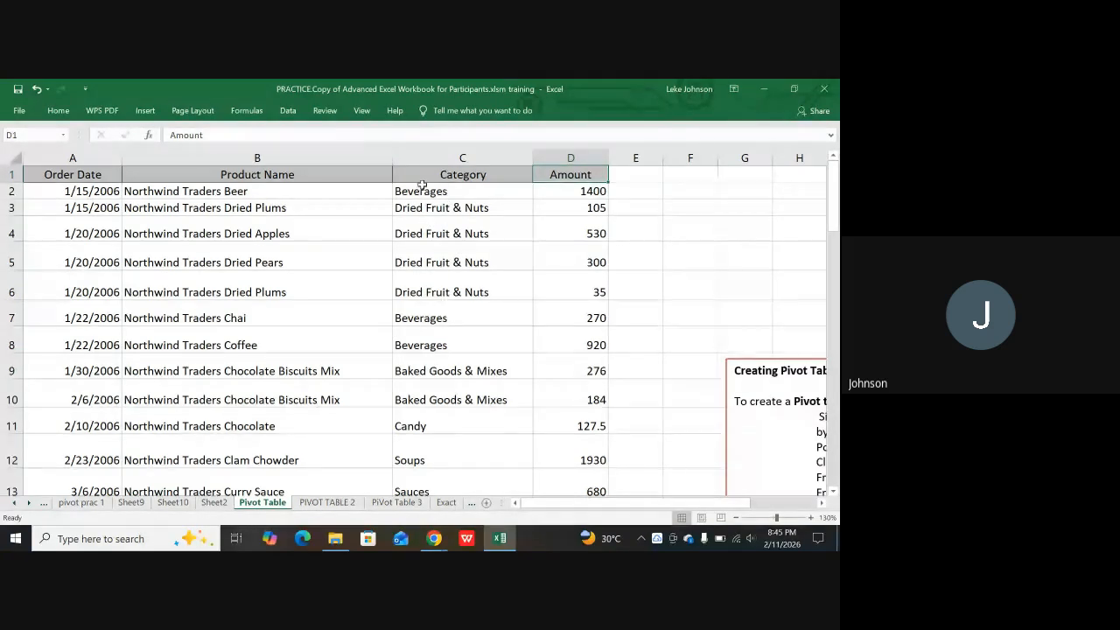
scroll(462, 277, "down", 7)
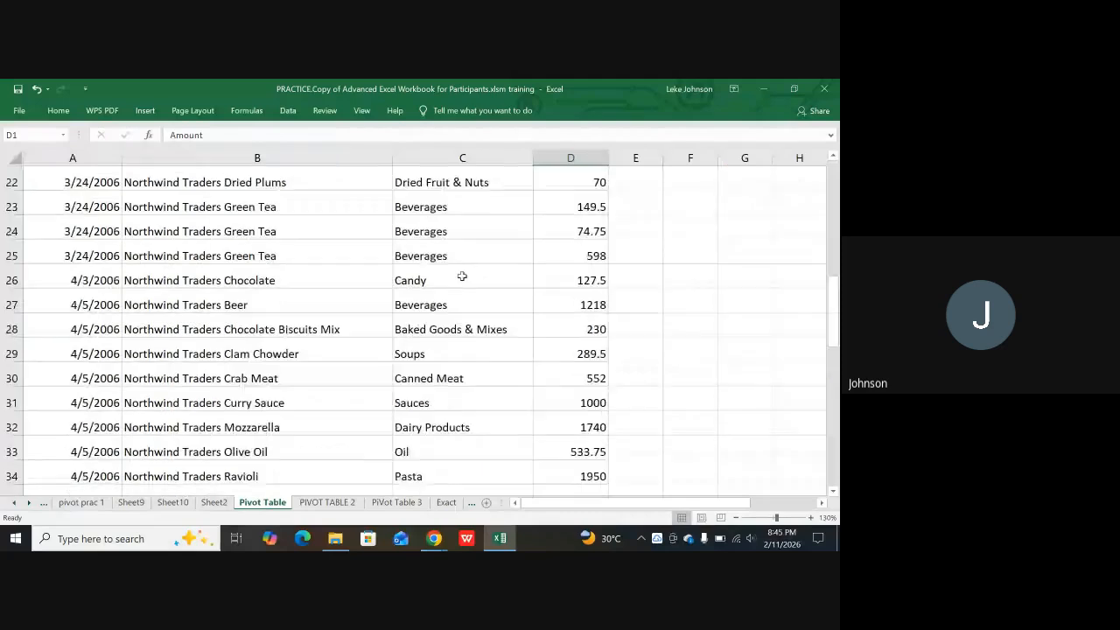
scroll(462, 276, "down", 4)
scroll(462, 277, "down", 4)
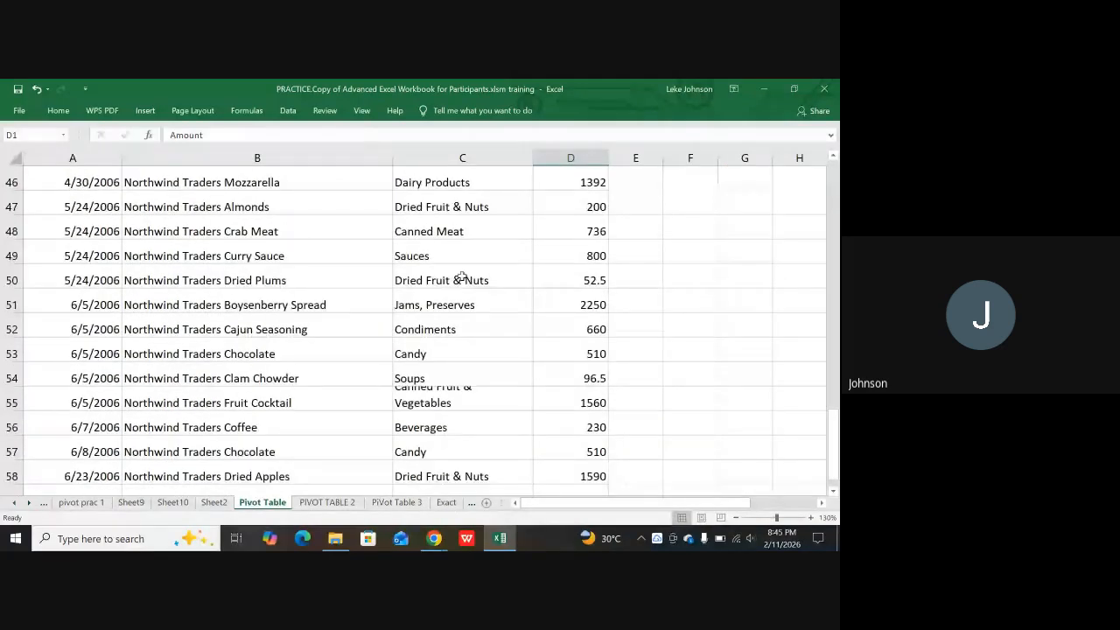
scroll(462, 277, "up", 11)
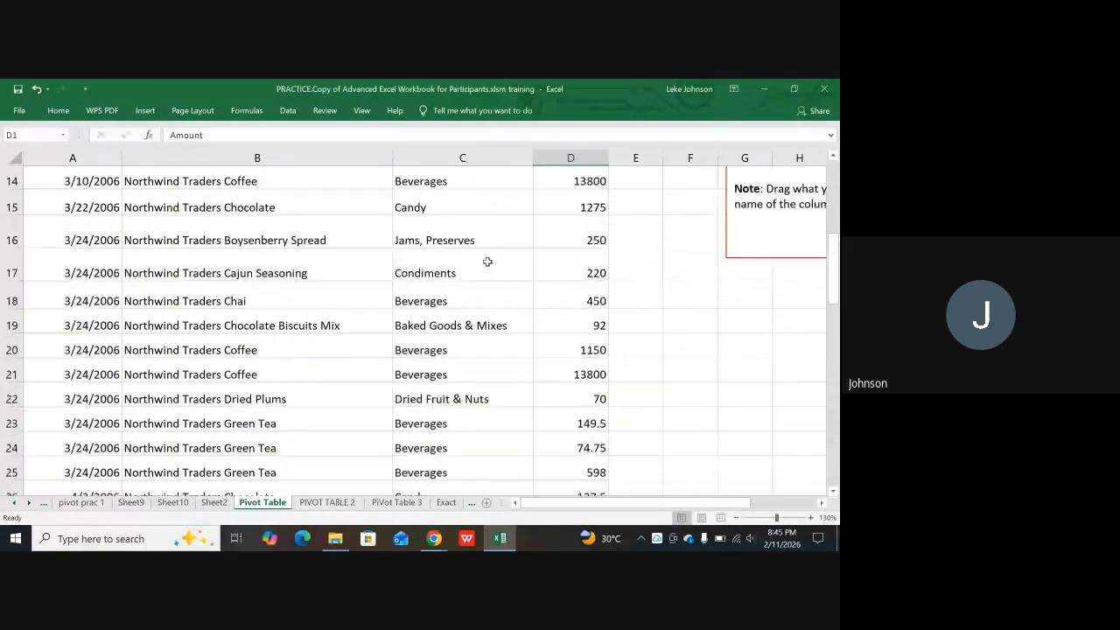
Step: Compare the order dates with their categories in the source list on the Pivot Table sheet, starting from the first row
scroll(487, 262, "up", 3)
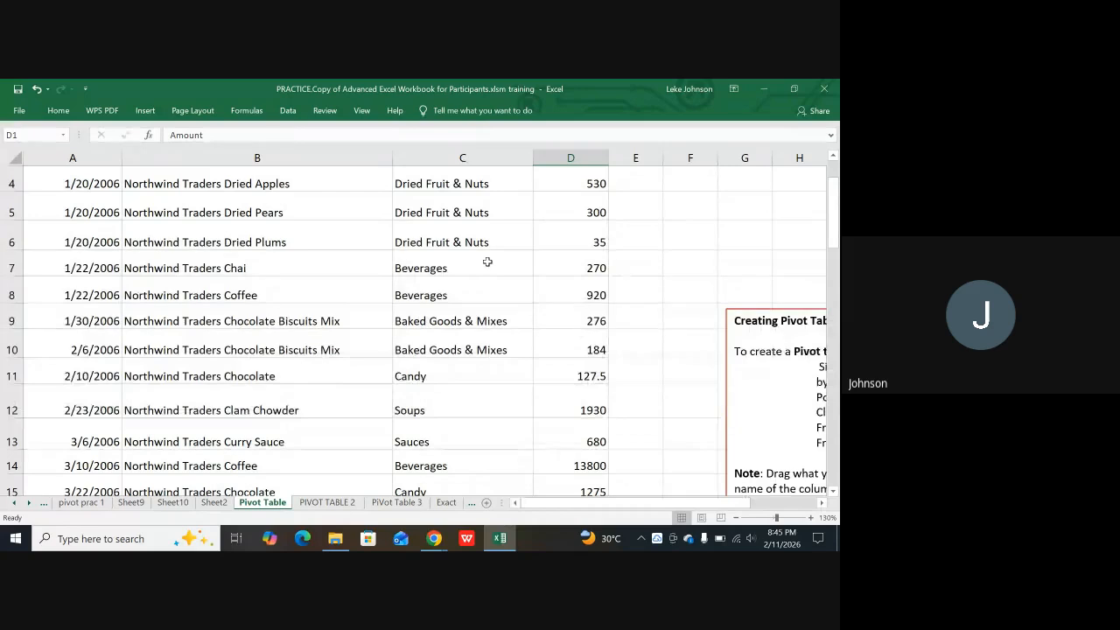
scroll(488, 260, "up", 1)
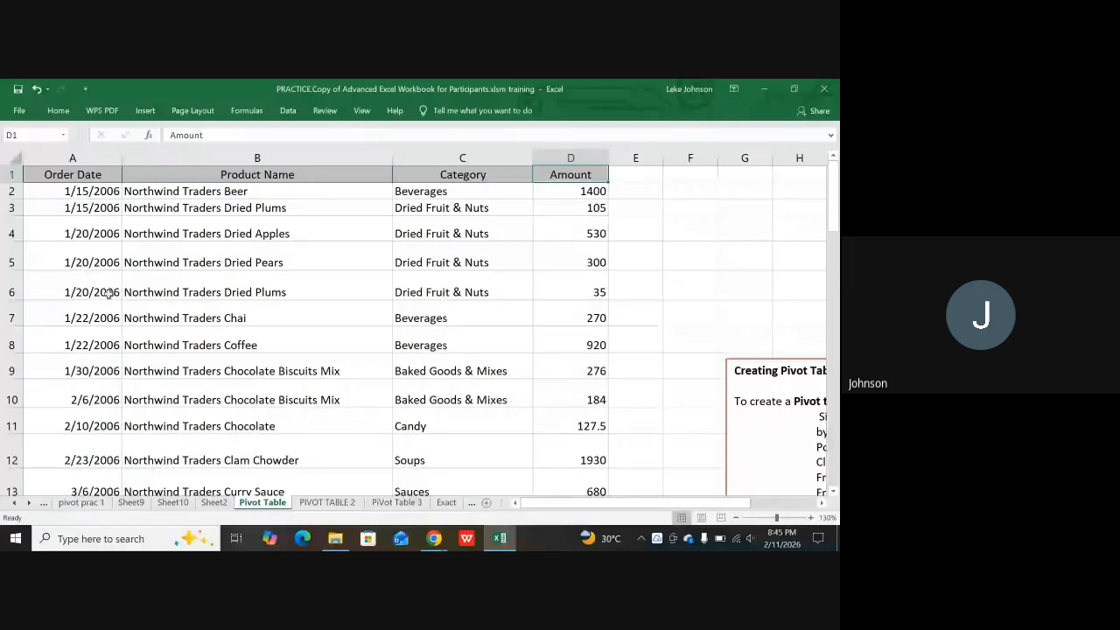
scroll(448, 392, "down", 4)
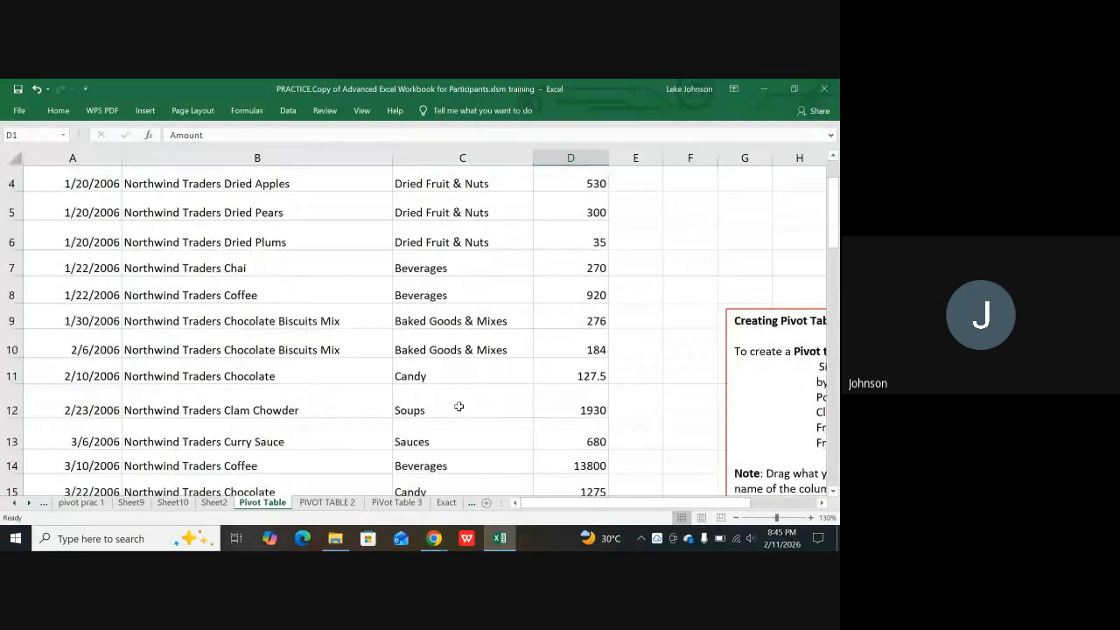
scroll(453, 393, "down", 2)
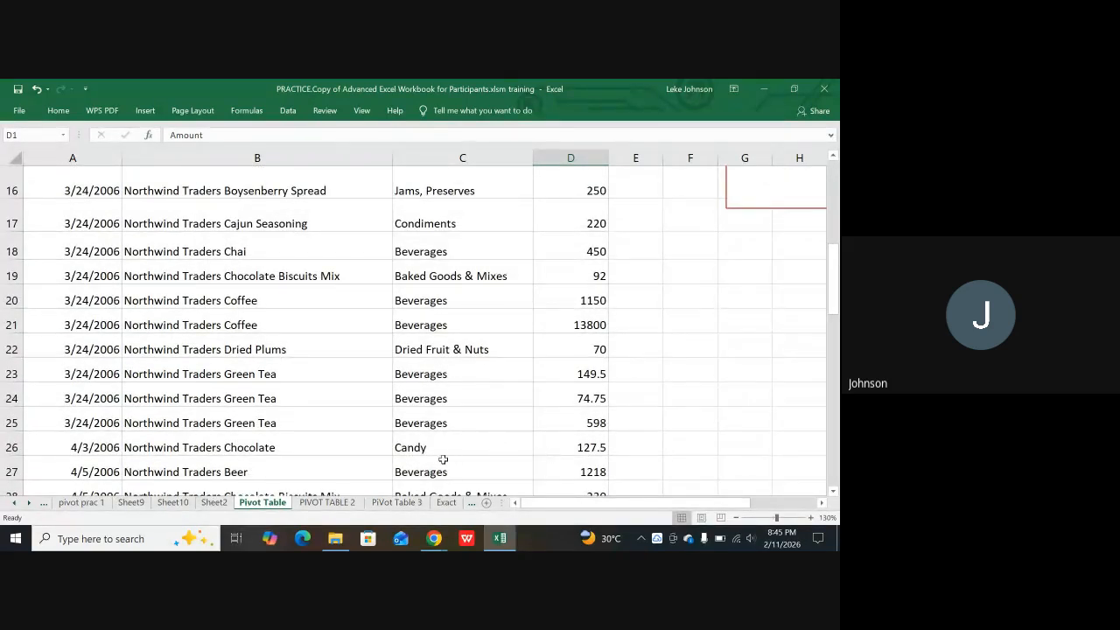
Step: Look across the category columns of the pivot table on Sheet2, from the month labels to the Grand Total column
left_click(214, 503)
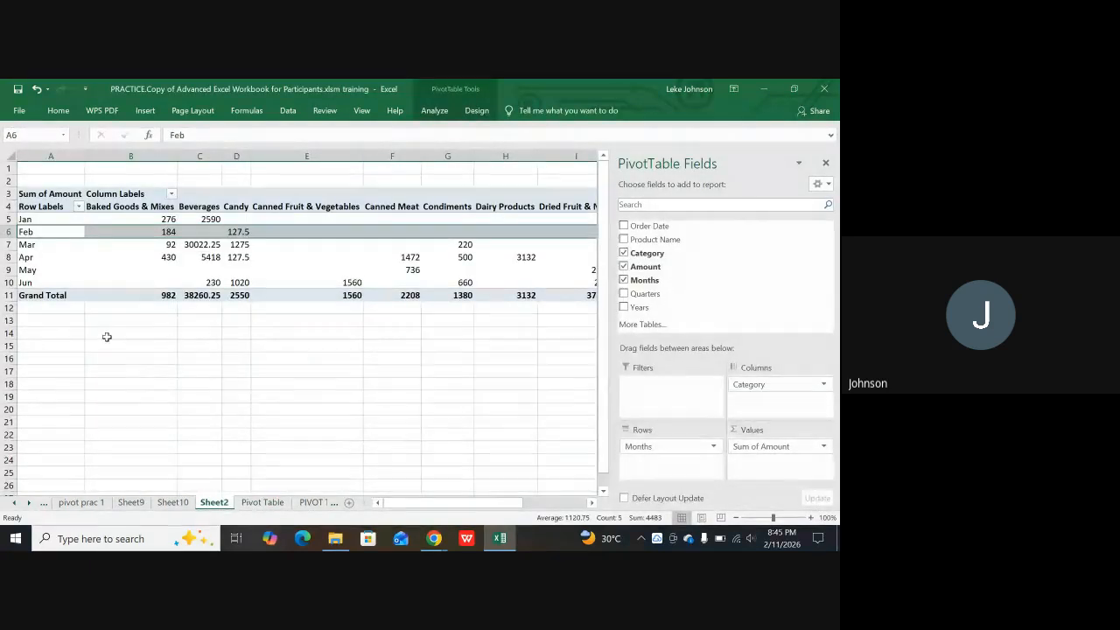
left_click(468, 477)
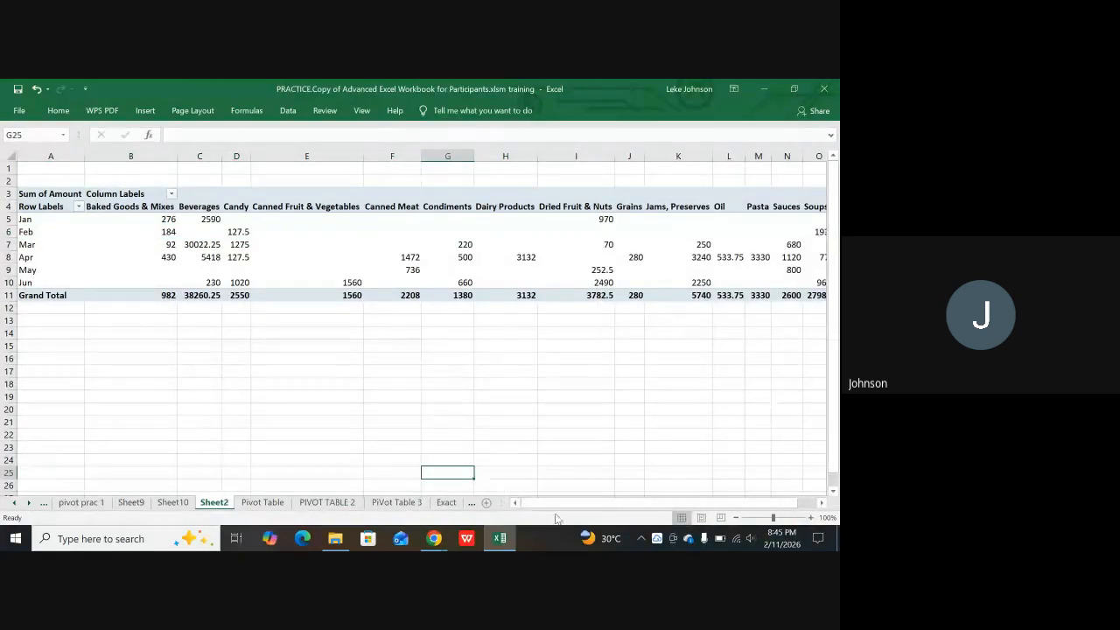
left_click_drag(519, 504, 659, 518)
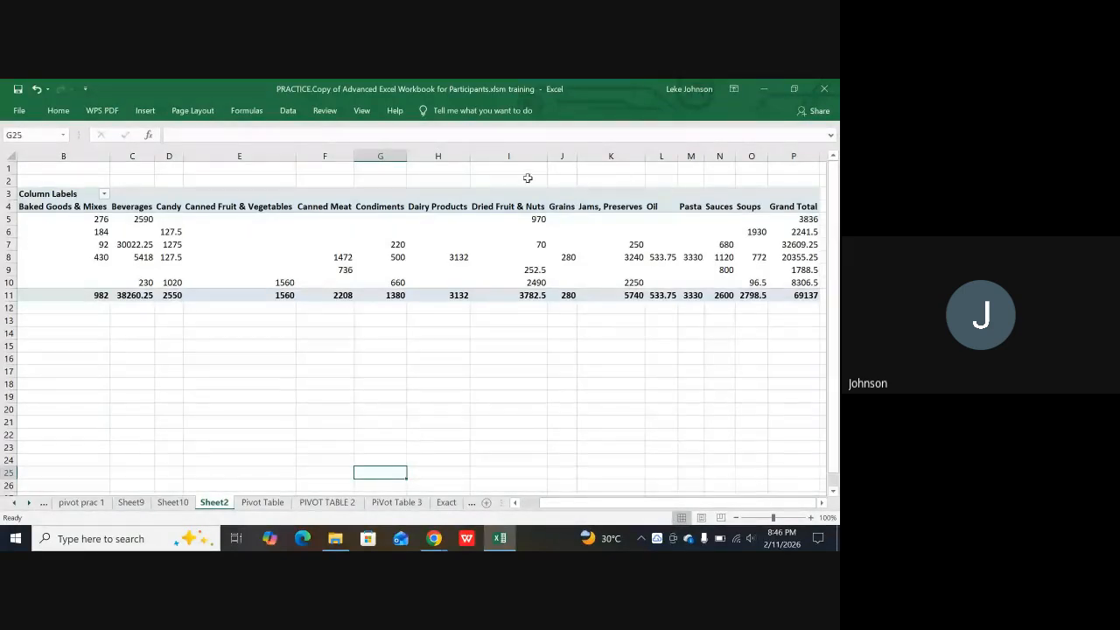
left_click_drag(562, 506, 530, 507)
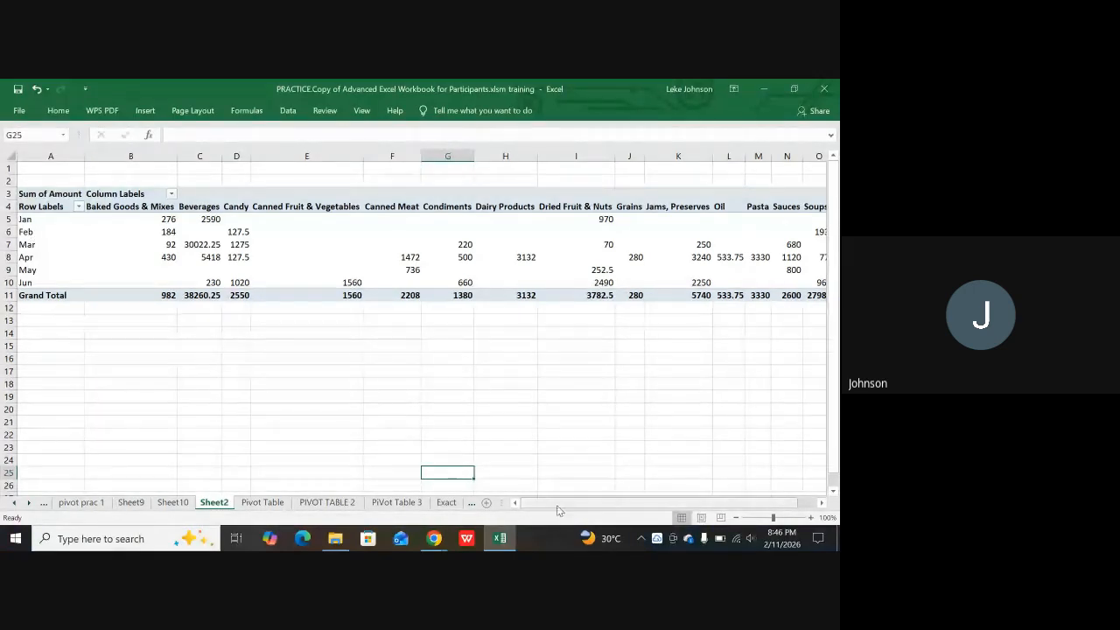
left_click_drag(615, 506, 739, 516)
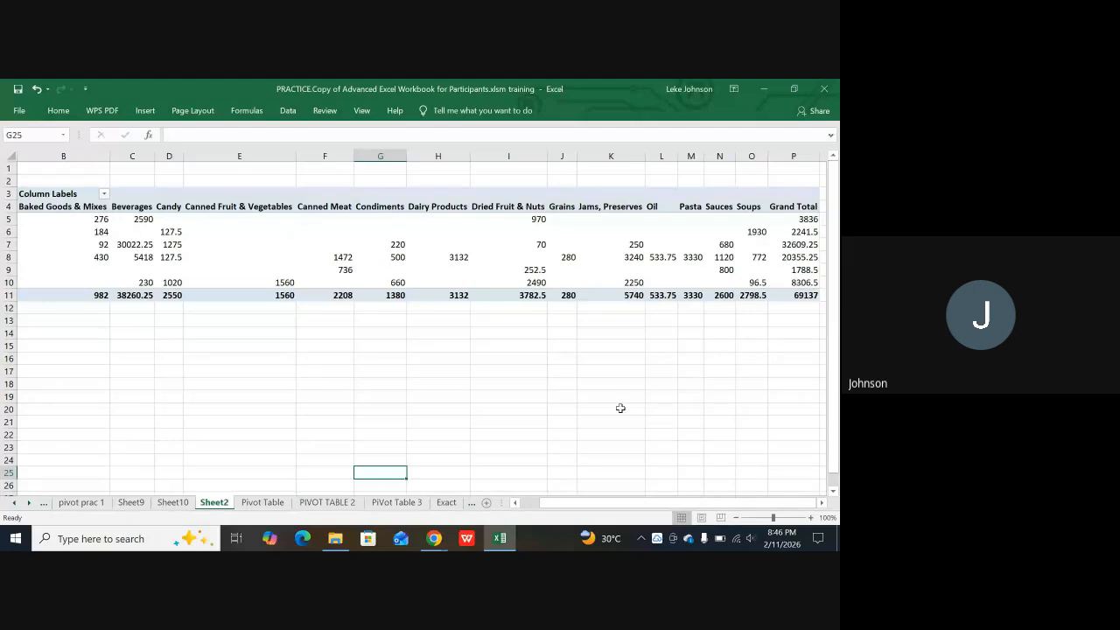
left_click_drag(571, 504, 554, 504)
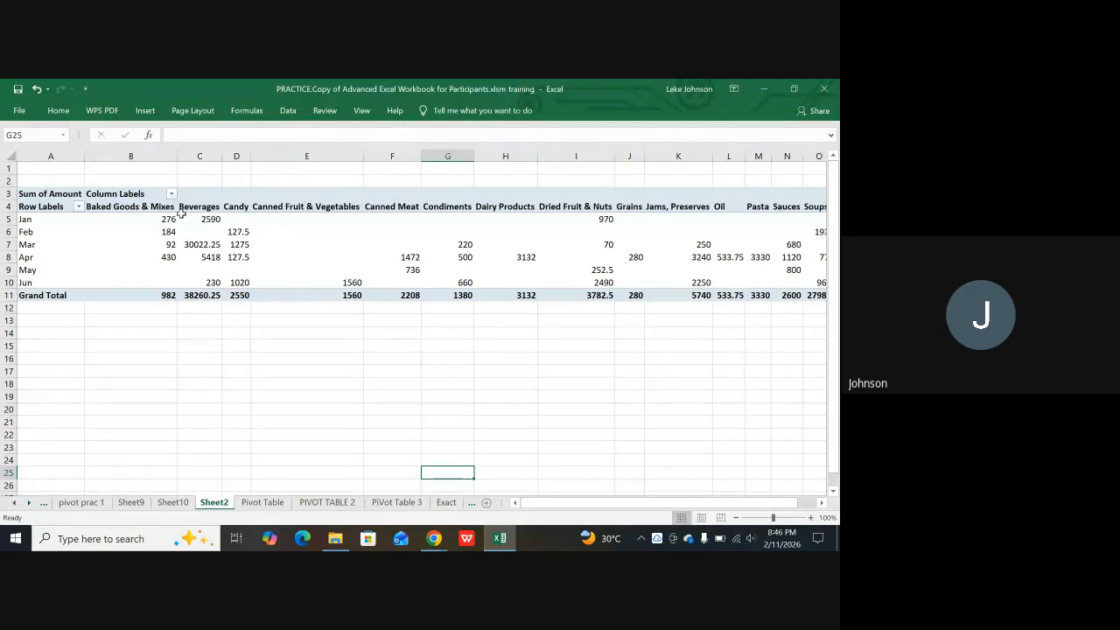
Step: Check the Jan amounts for Baked Goods & Mixes, Beverages and Dried Fruit & Nuts against the Jan grand total
left_click(163, 218)
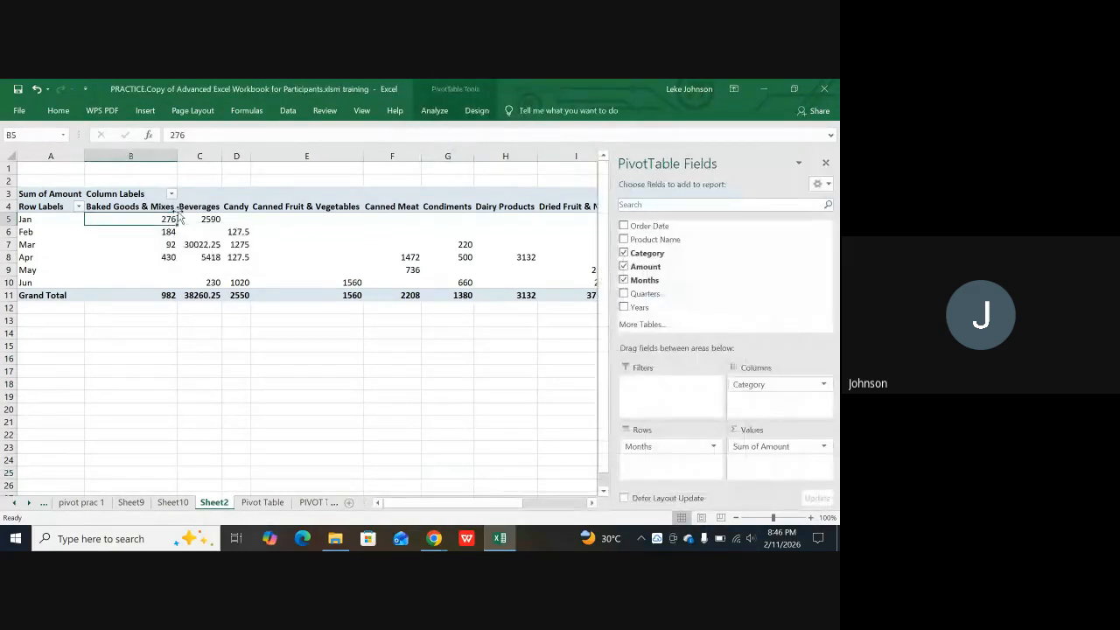
left_click(206, 220)
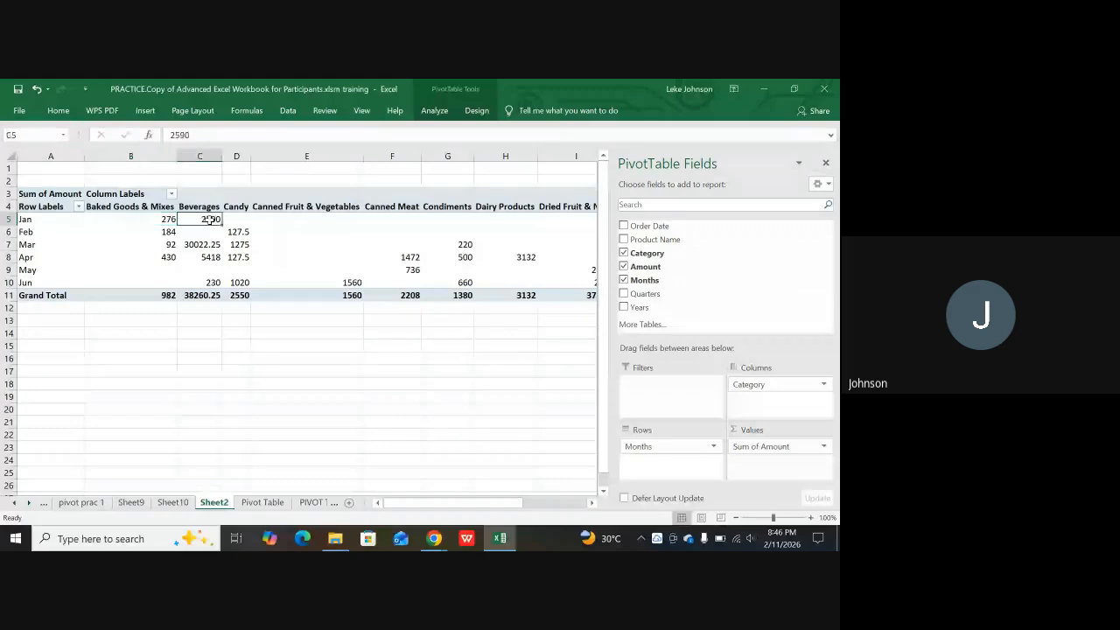
left_click(390, 398)
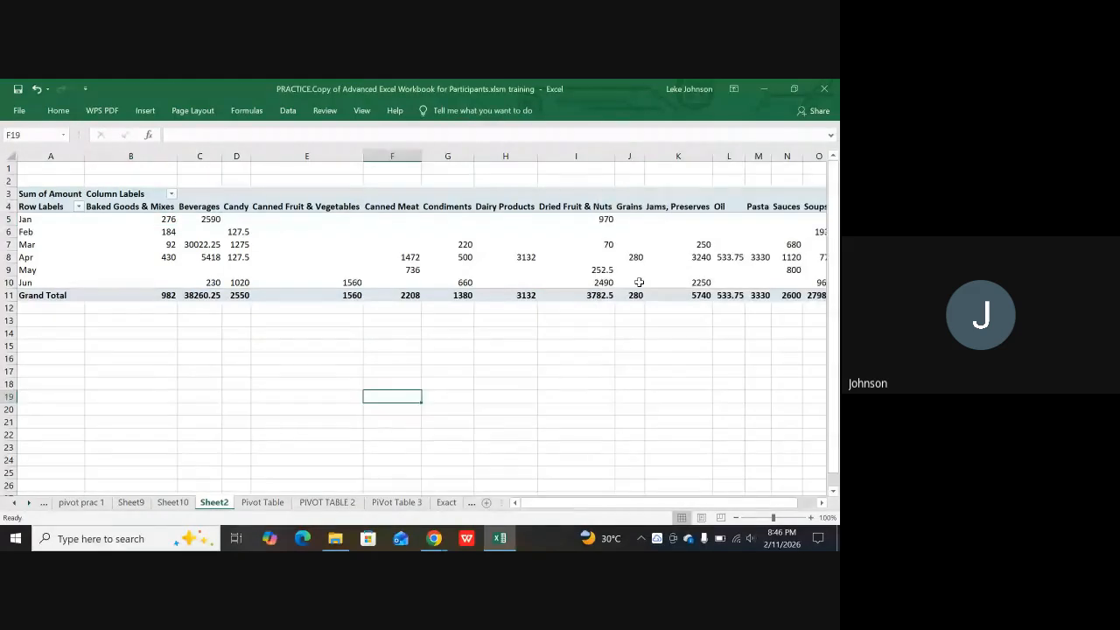
left_click(600, 218)
left_click(234, 383)
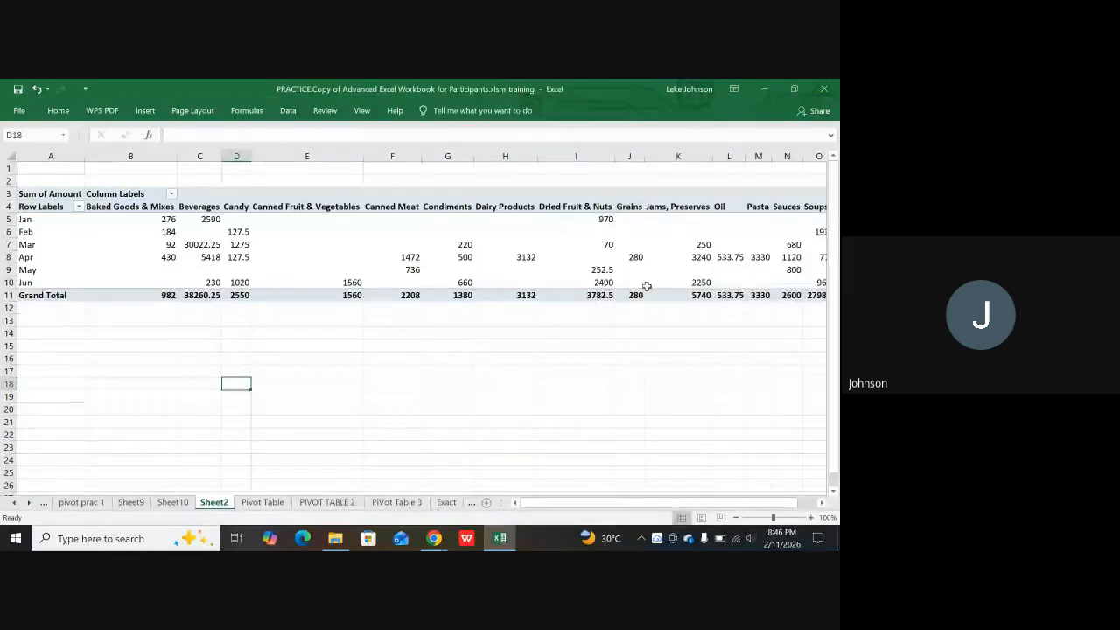
left_click_drag(714, 501, 777, 503)
mouse_move(804, 216)
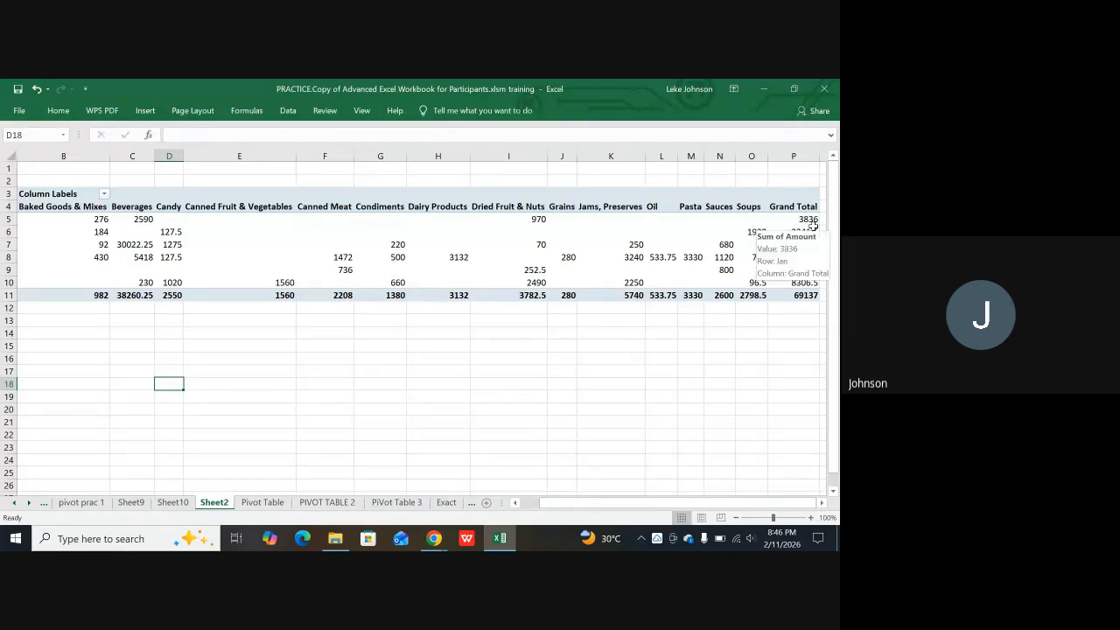
Step: Check the Feb amounts for Baked Goods & Mixes and Candy, and select the Soups column of the pivot table
left_click_drag(640, 504, 578, 494)
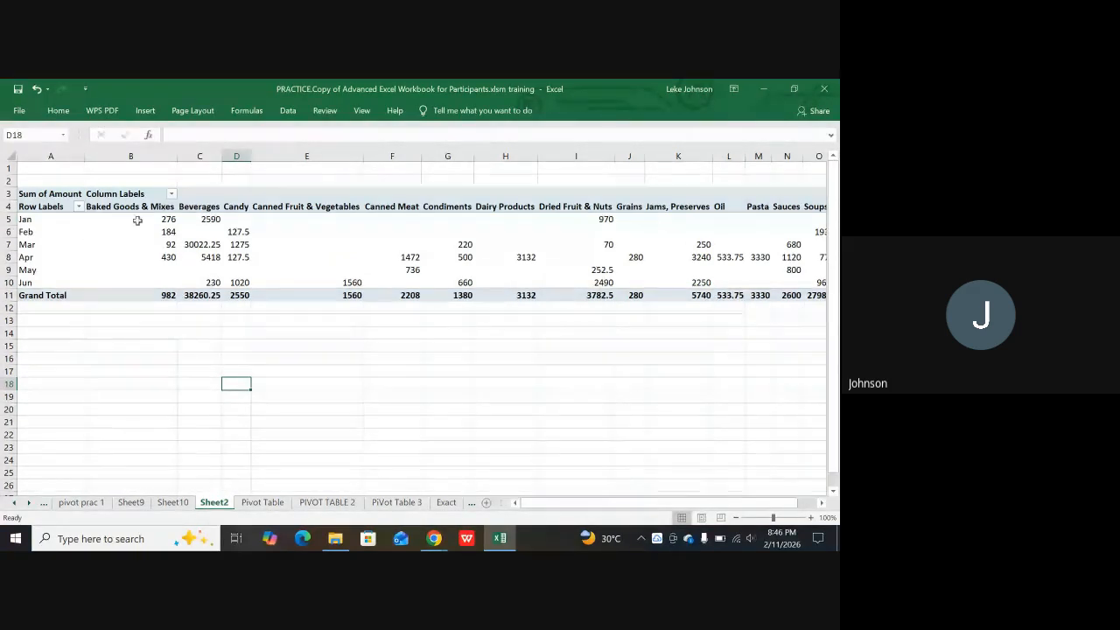
mouse_move(163, 230)
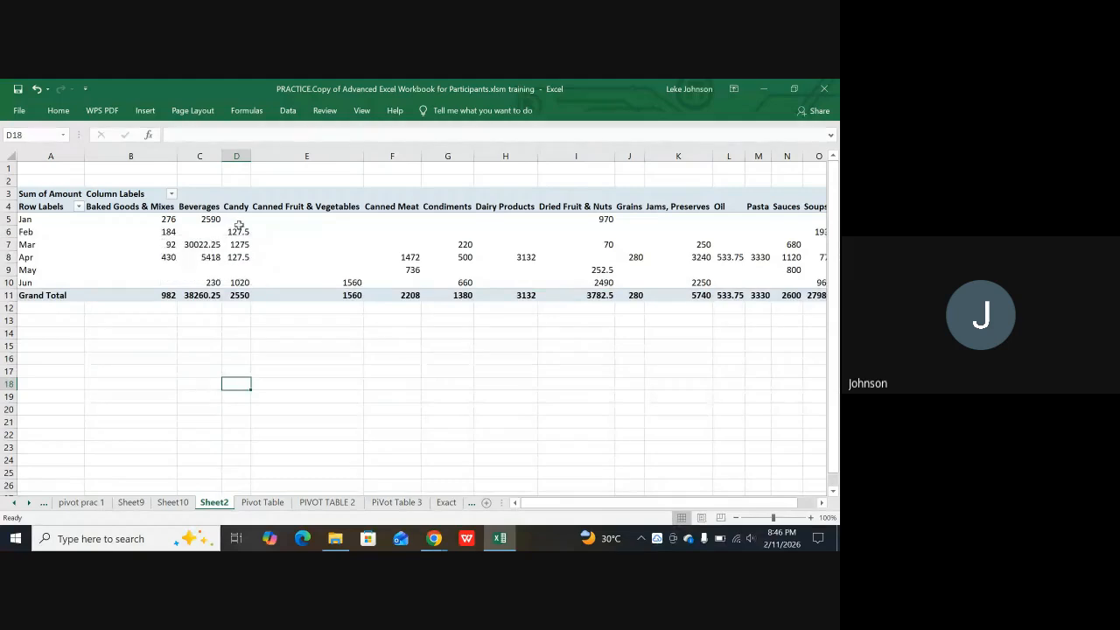
mouse_move(243, 233)
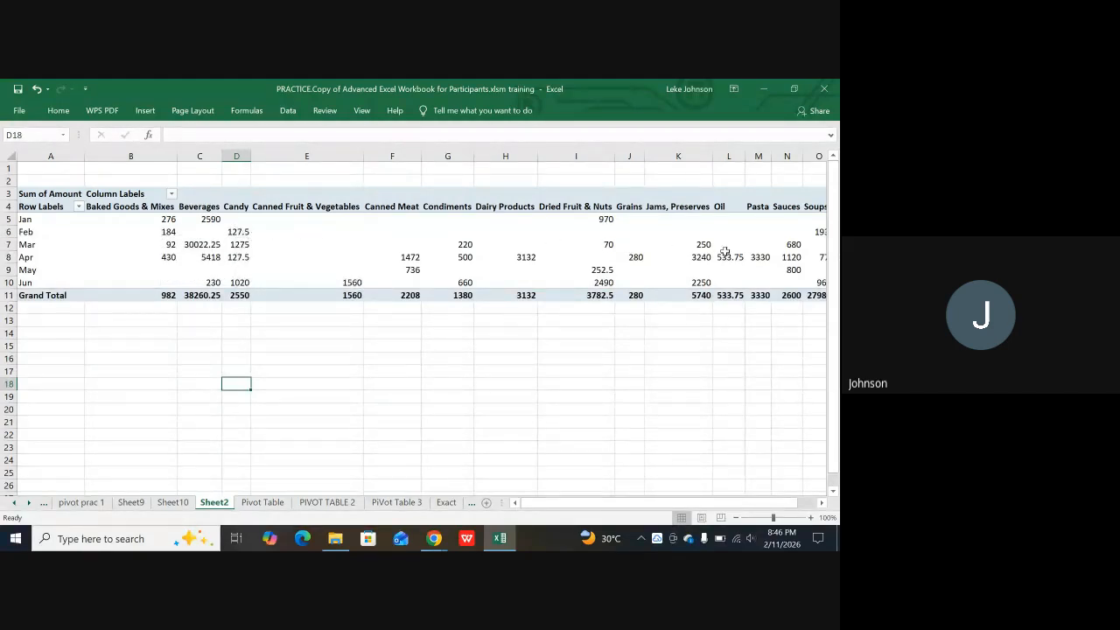
left_click_drag(660, 506, 706, 505)
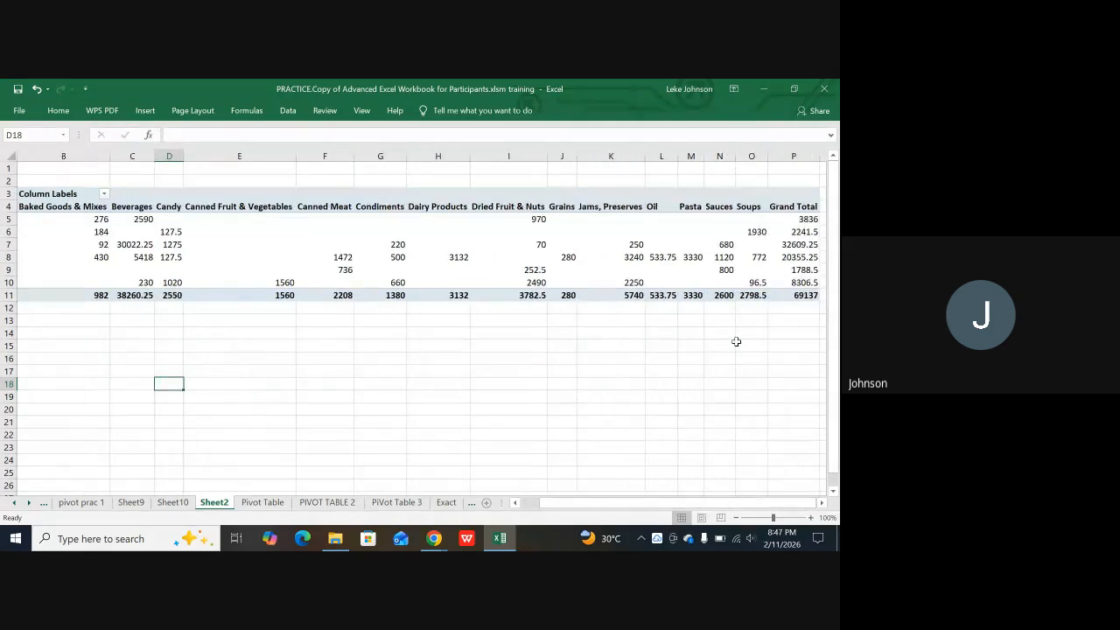
left_click(752, 200)
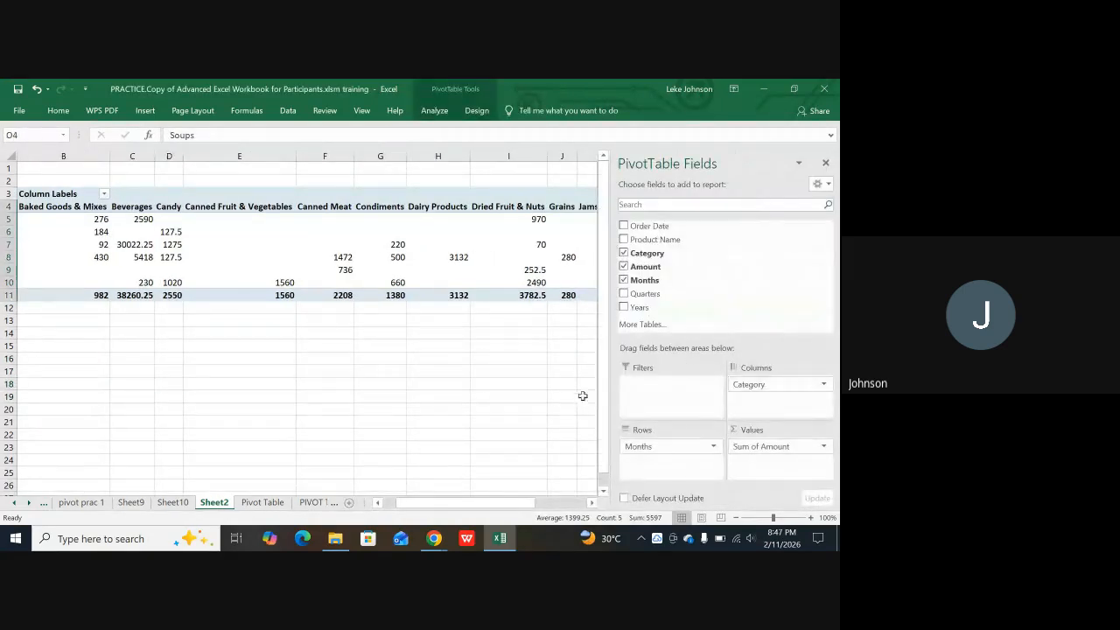
Step: Inspect the Mar amount for Sauces in N7 and the monthly values in the Grand Total column
left_click(556, 410)
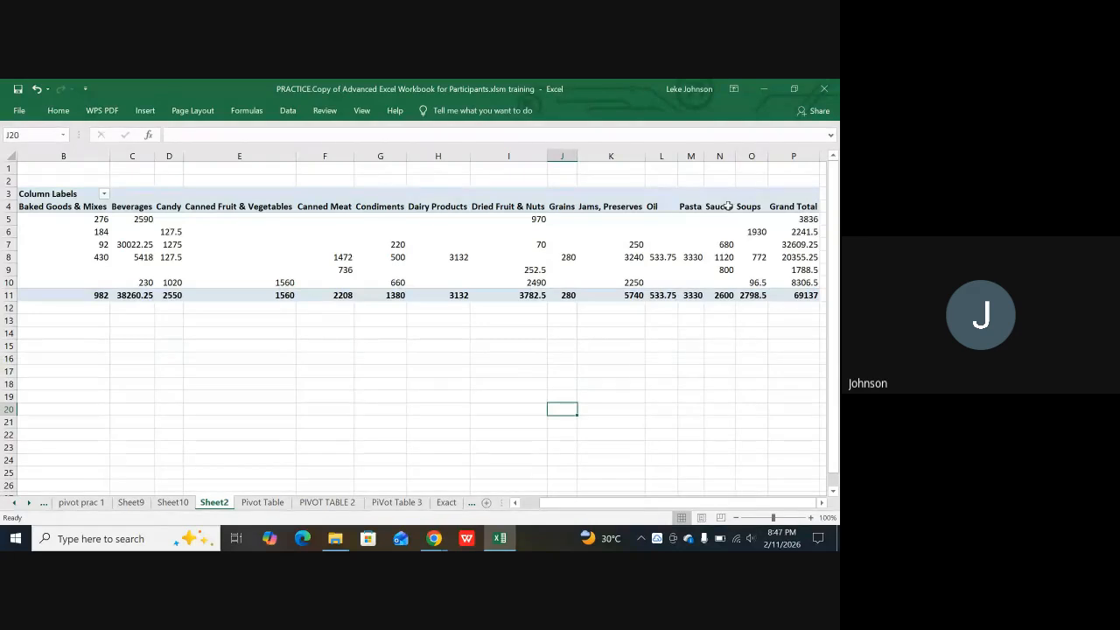
left_click(720, 243)
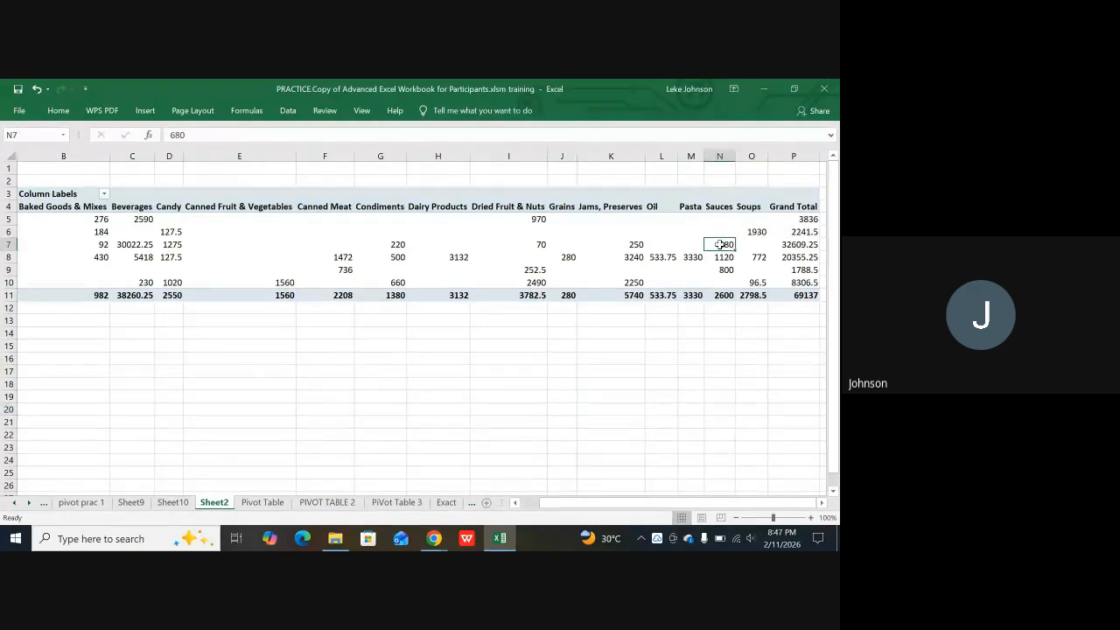
left_click(498, 347)
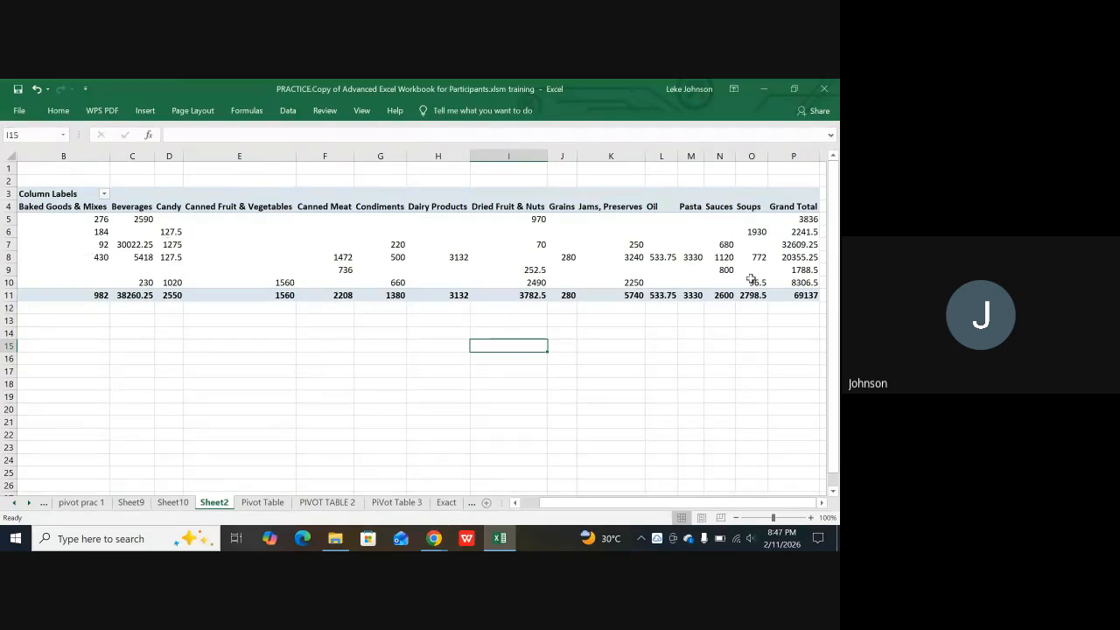
mouse_move(807, 239)
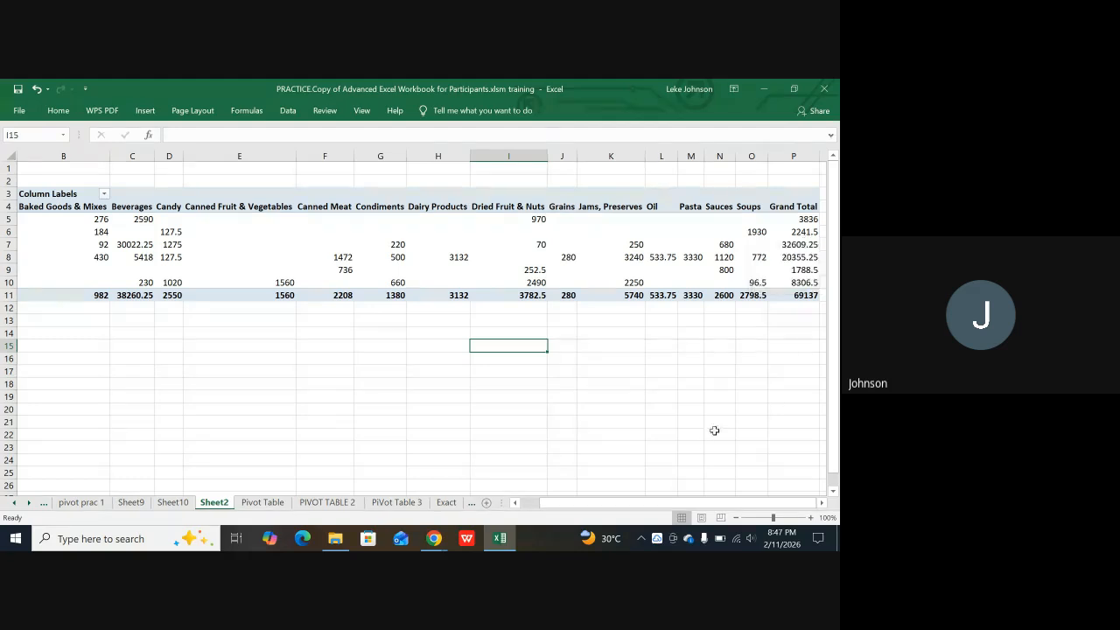
Step: Open the Create PivotTable dialog for the order list on the Pivot Table sheet, starting from product cell B6
left_click(272, 510)
scroll(376, 337, "up", 5)
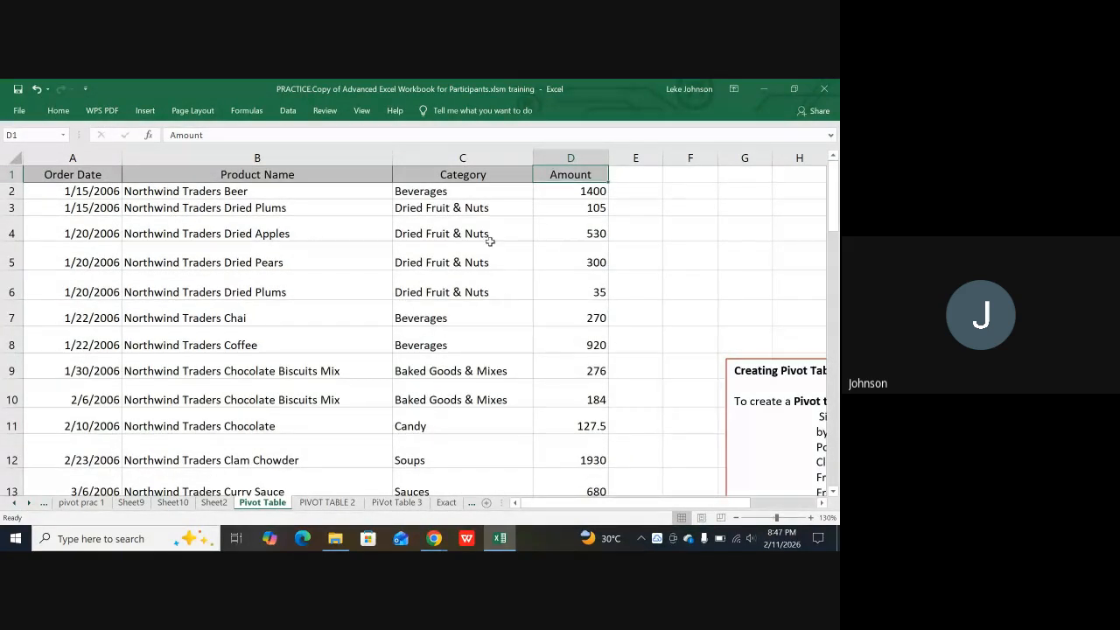
left_click(243, 286)
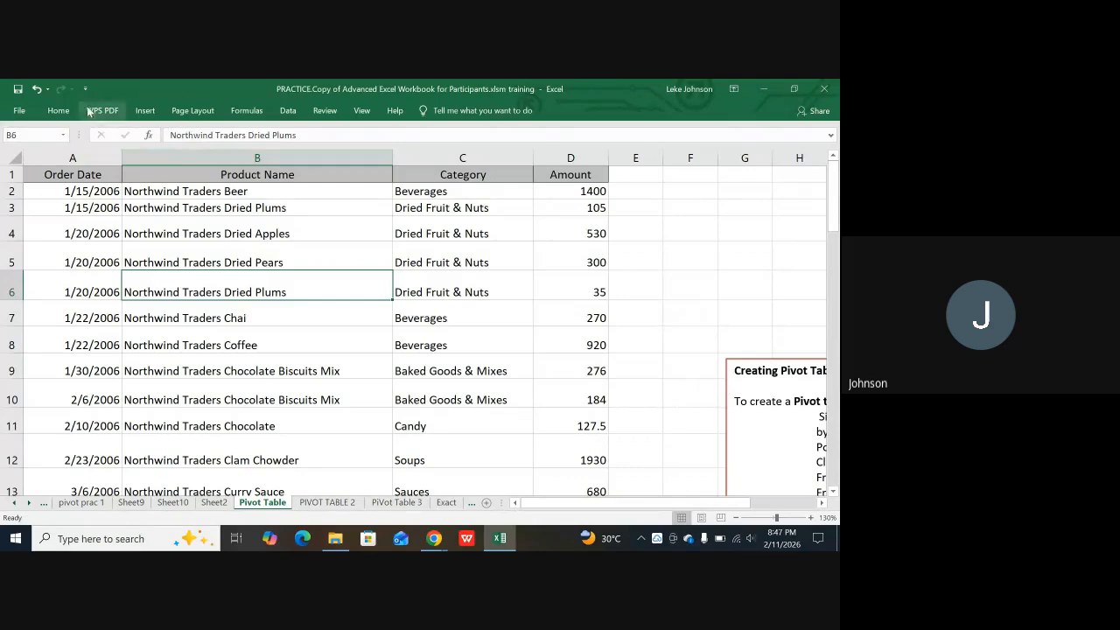
left_click(144, 110)
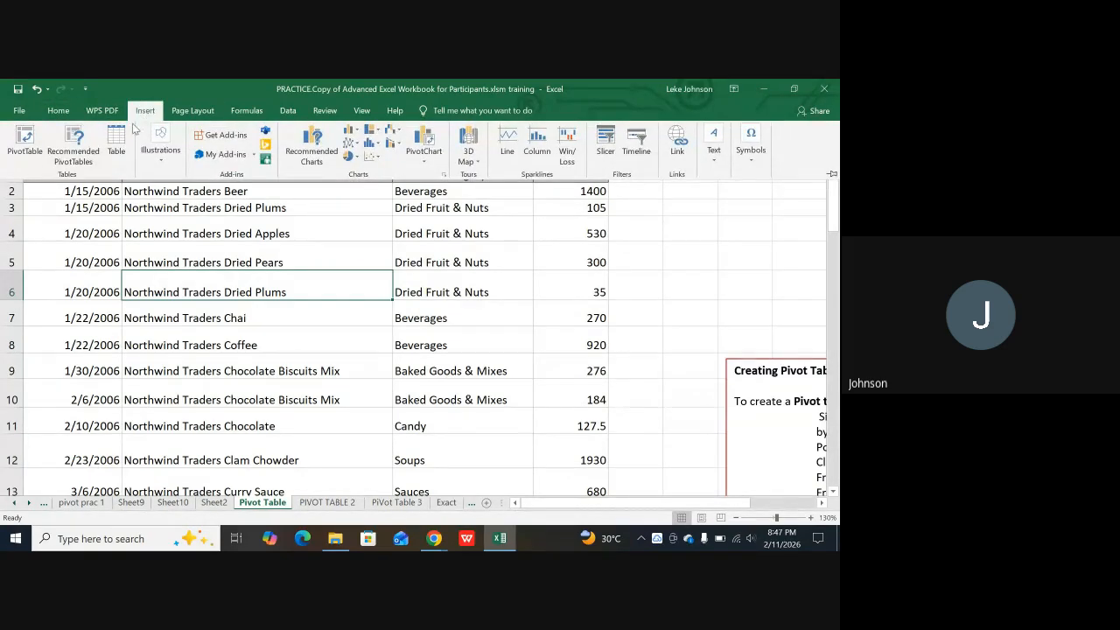
left_click(27, 136)
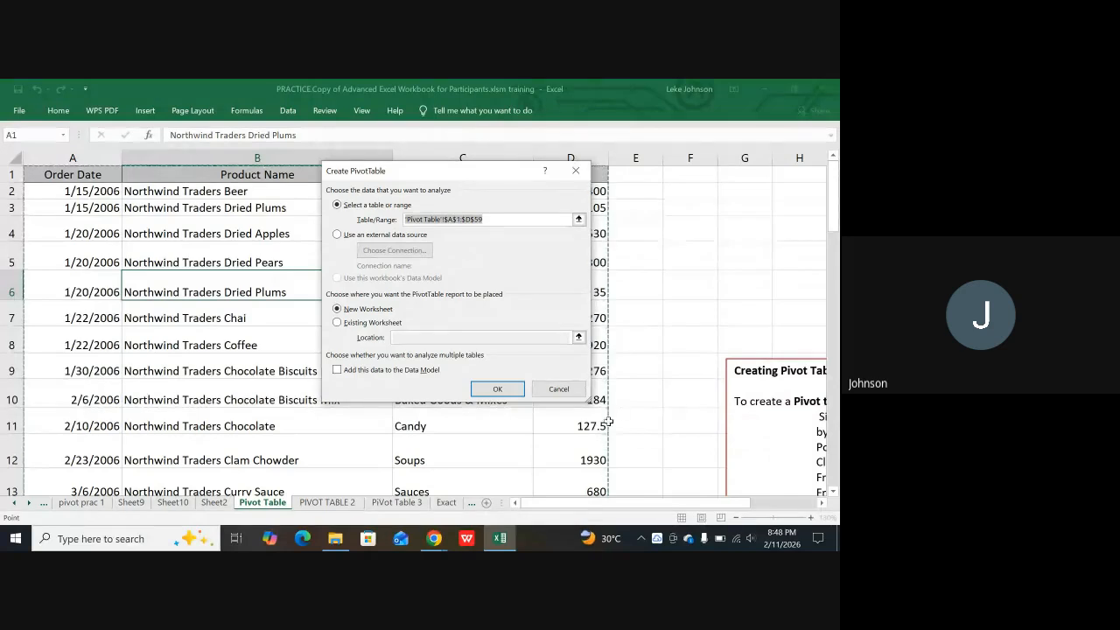
Step: Review the outlined source range from the header to its last row, cancel the pivot table creation, and return to Sheet2
scroll(609, 420, "down", 3)
scroll(609, 455, "down", 9)
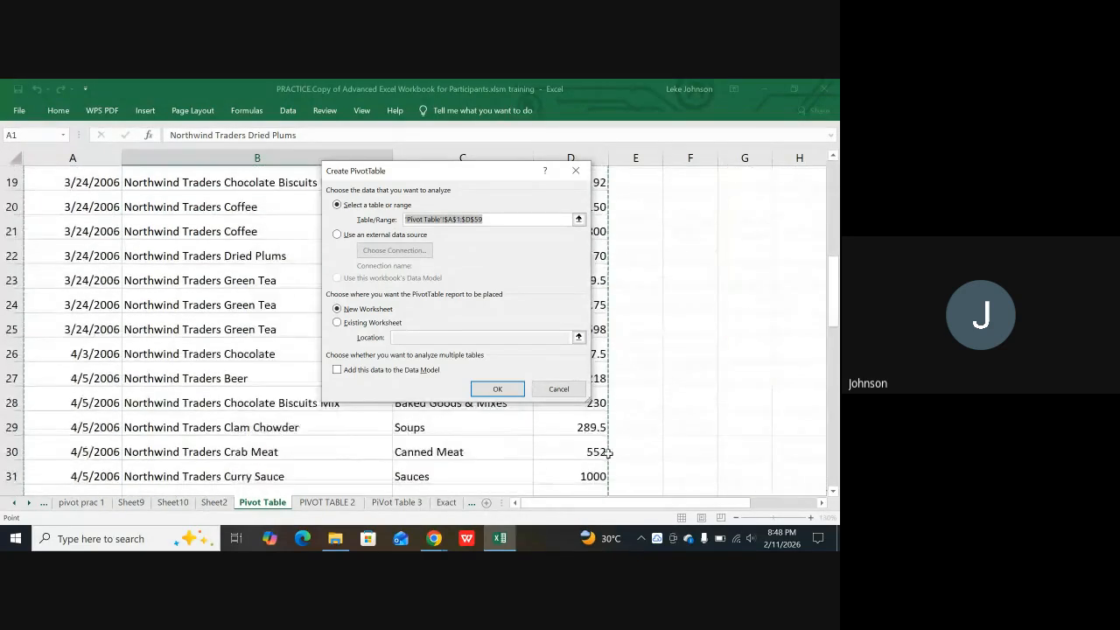
scroll(606, 453, "down", 6)
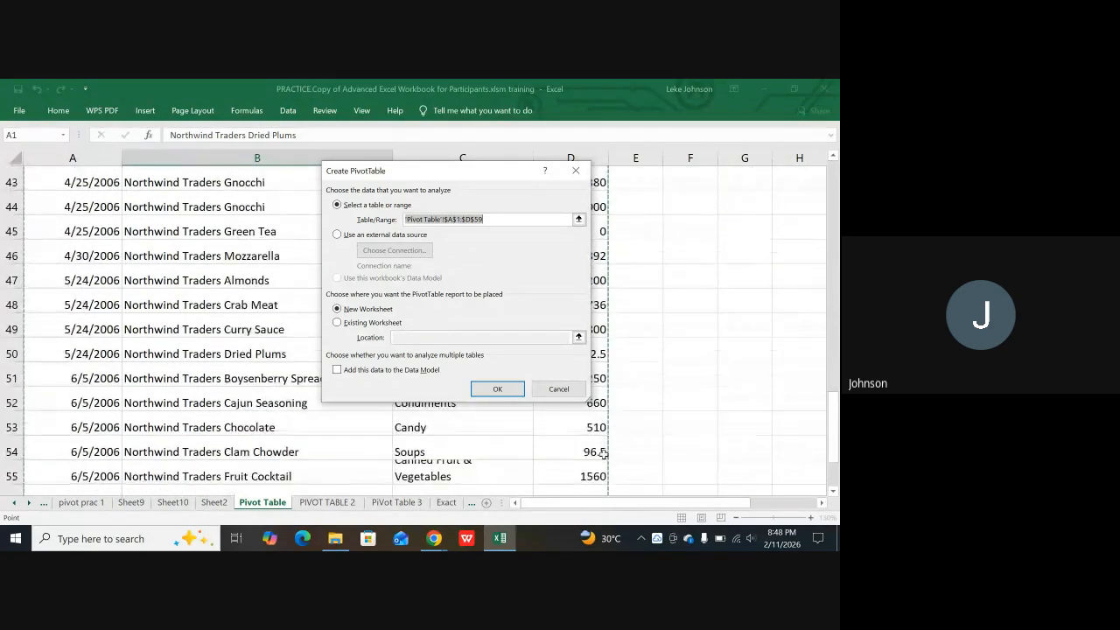
scroll(608, 287, "up", 2)
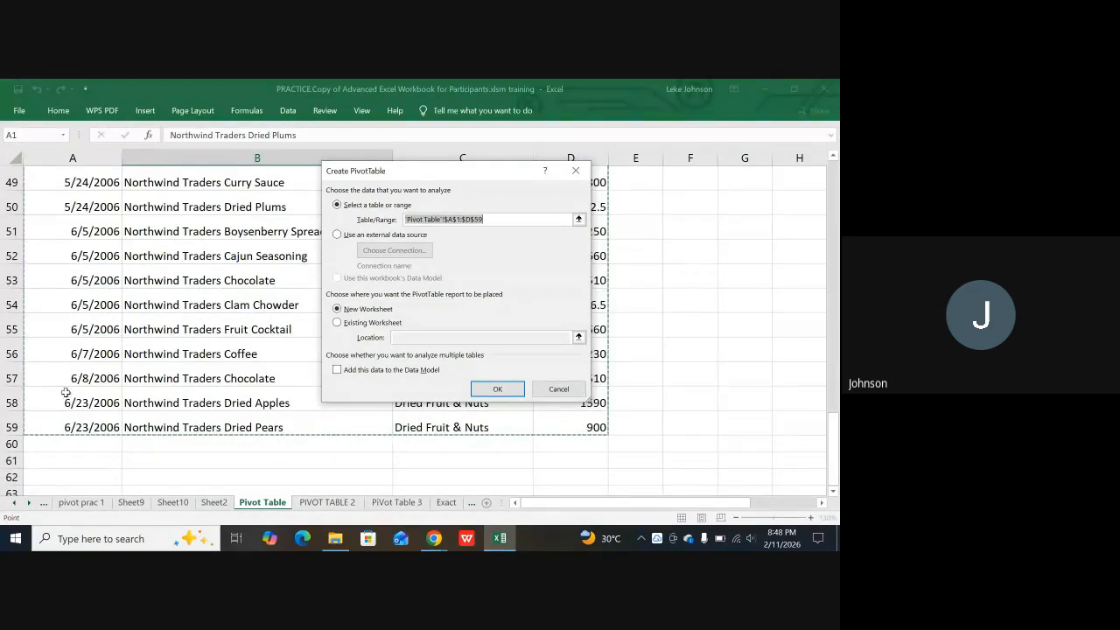
scroll(68, 394, "up", 6)
scroll(569, 402, "up", 4)
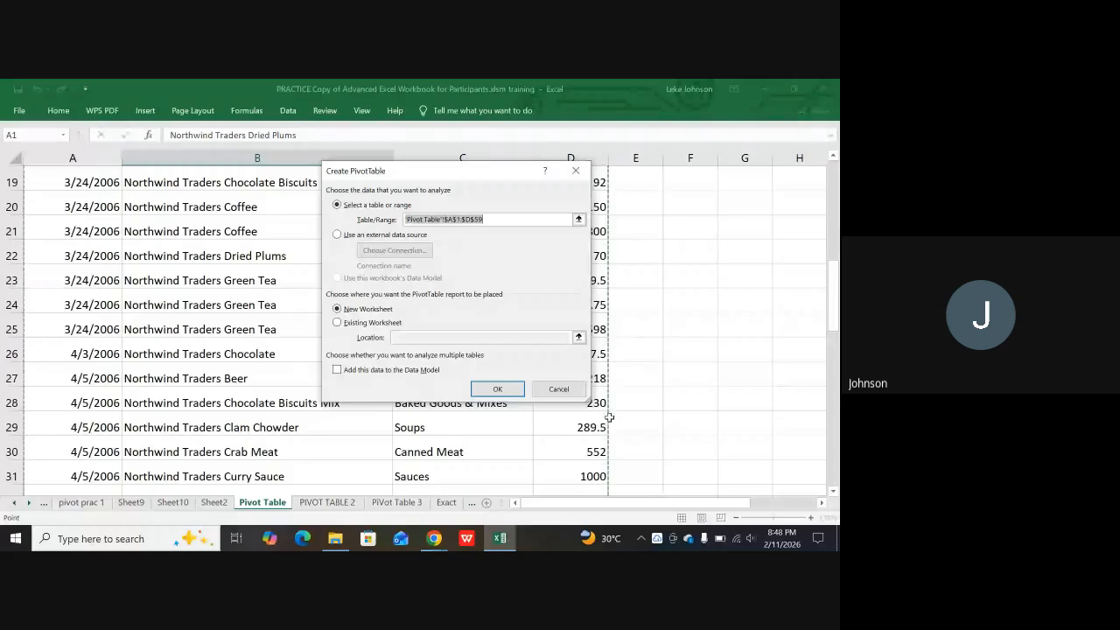
scroll(609, 412, "down", 3)
scroll(608, 436, "up", 9)
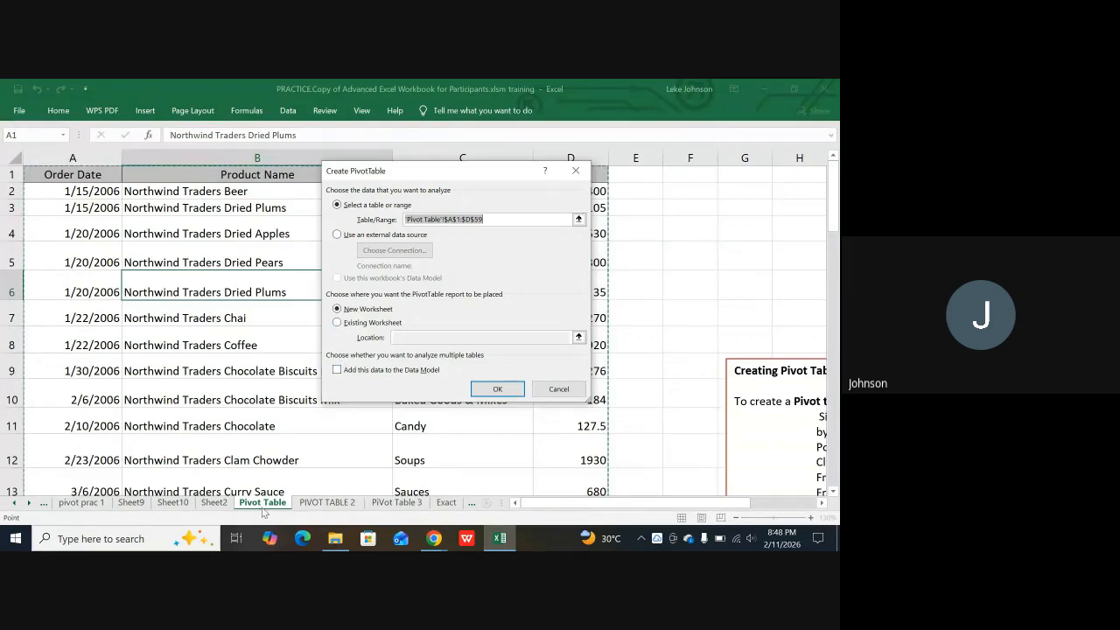
left_click(565, 391)
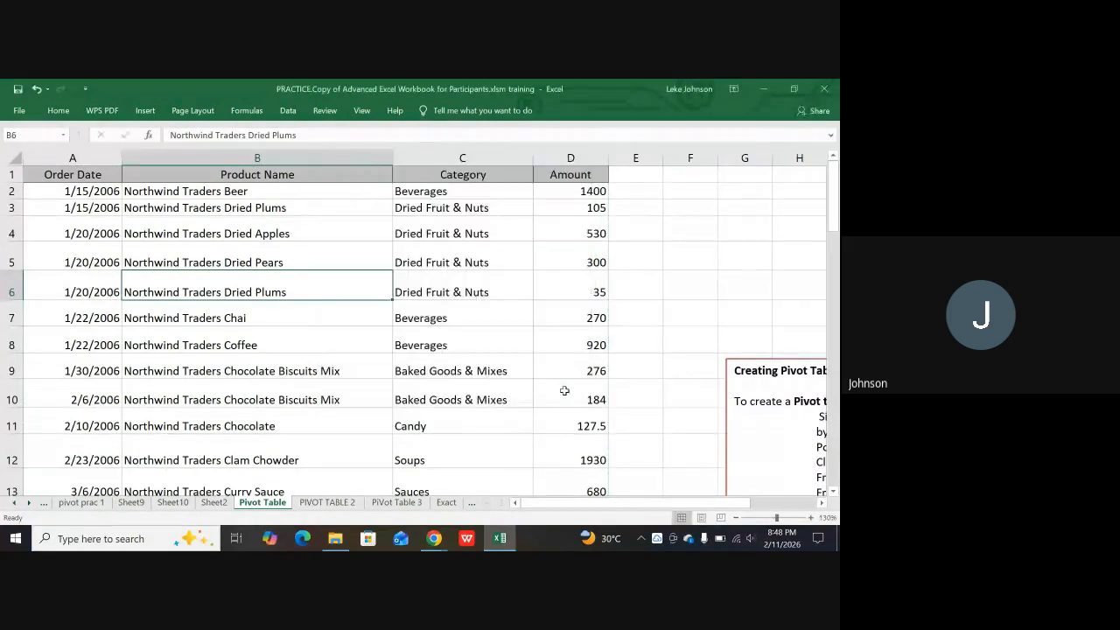
left_click(214, 502)
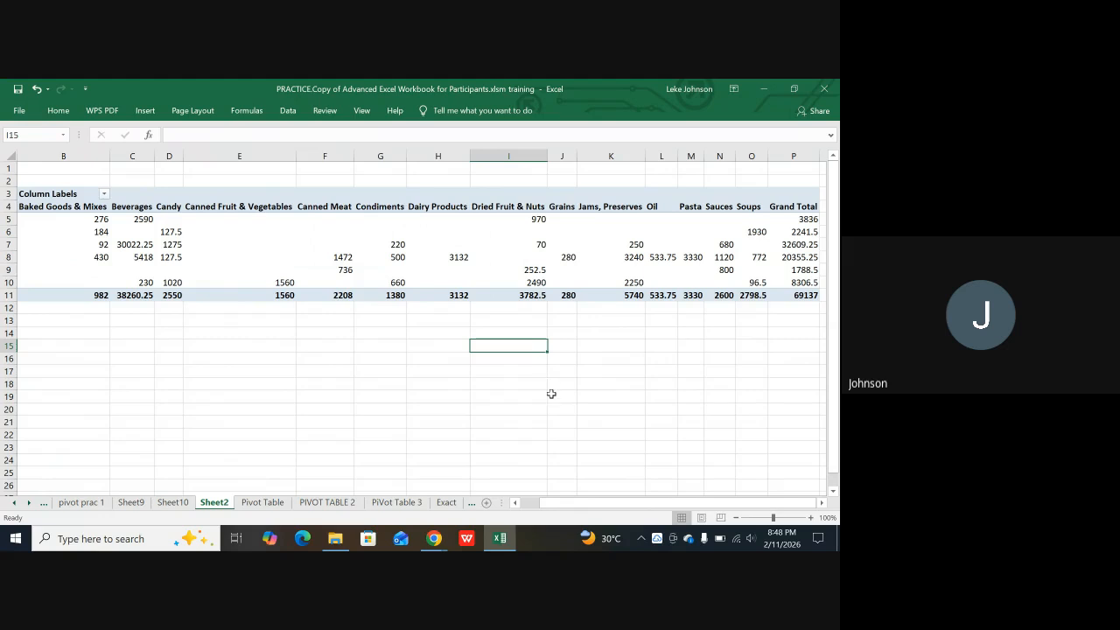
Step: Highlight the pivot table's month rows one after another, from row 5 through row 10, to examine their amounts
left_click(554, 243)
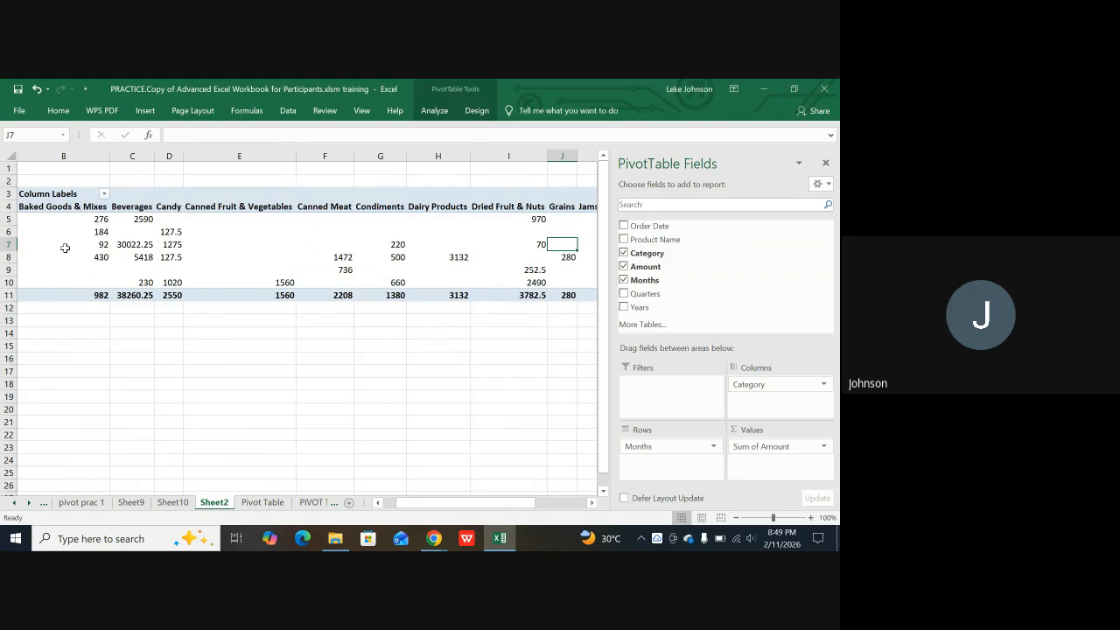
left_click(7, 220)
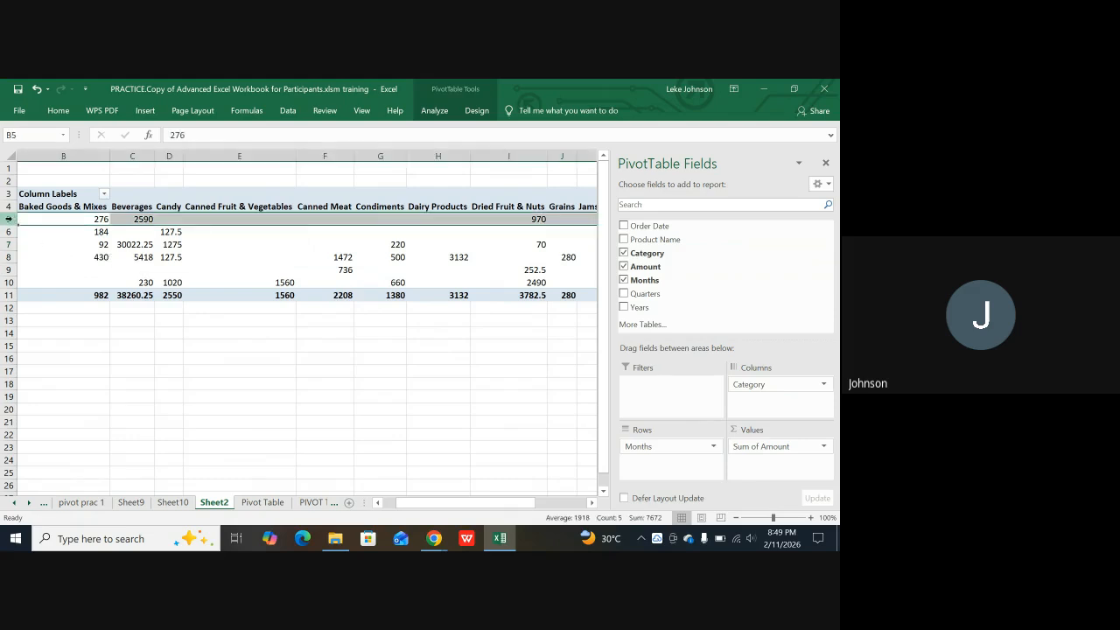
left_click(7, 231)
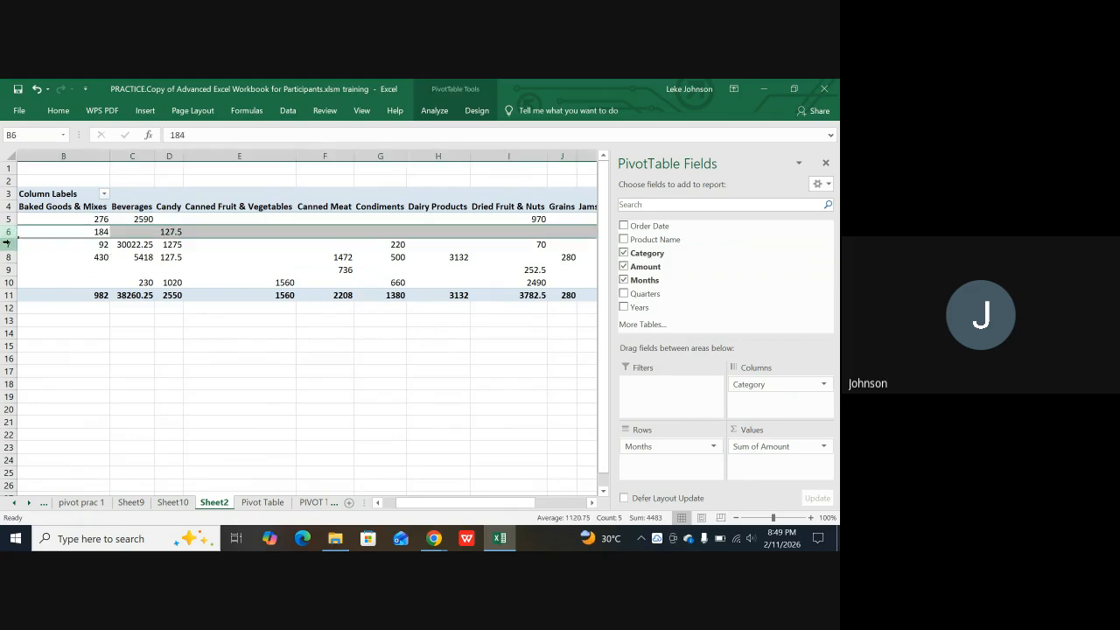
left_click(6, 245)
left_click(6, 258)
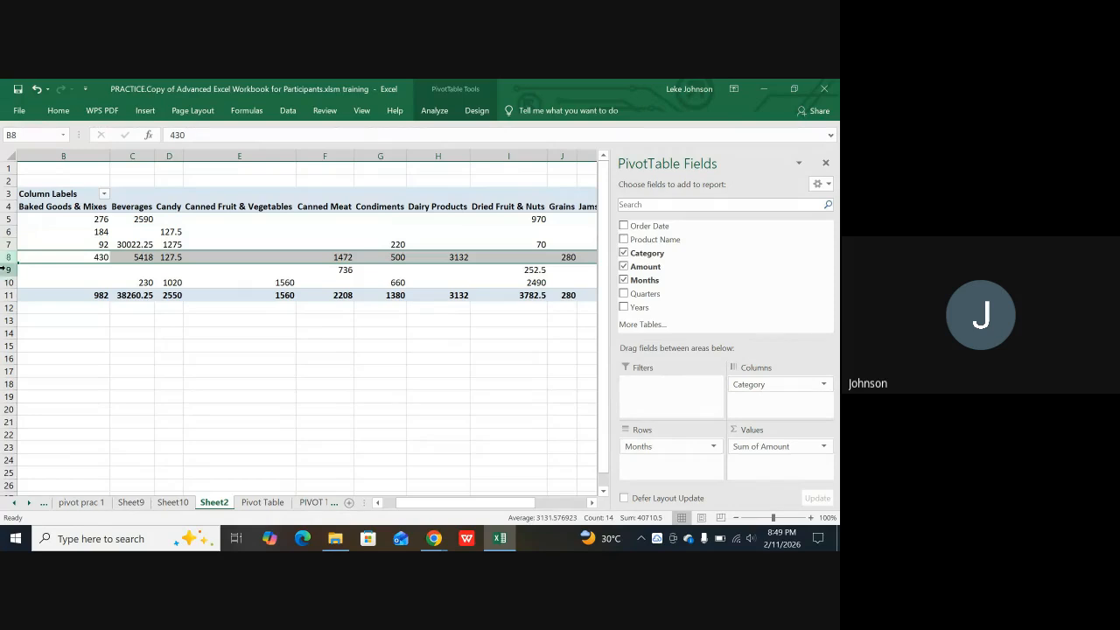
left_click(6, 269)
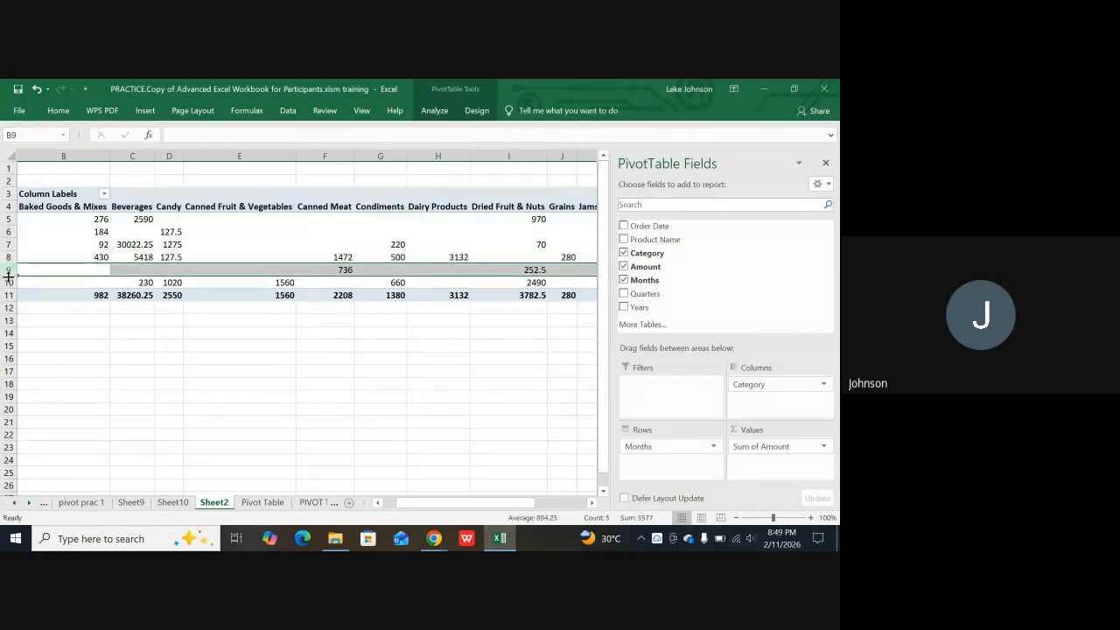
left_click(7, 283)
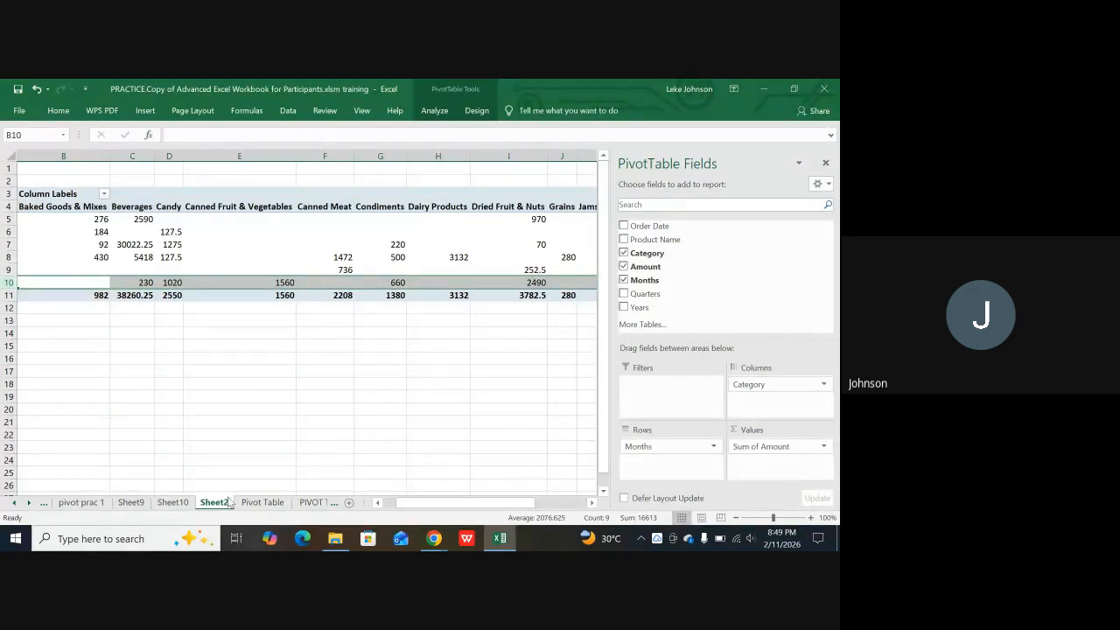
Step: Check the Amount header on the Pivot Table sheet, and add Product Name below Months in the Rows area of the Sheet2 pivot table
left_click(270, 504)
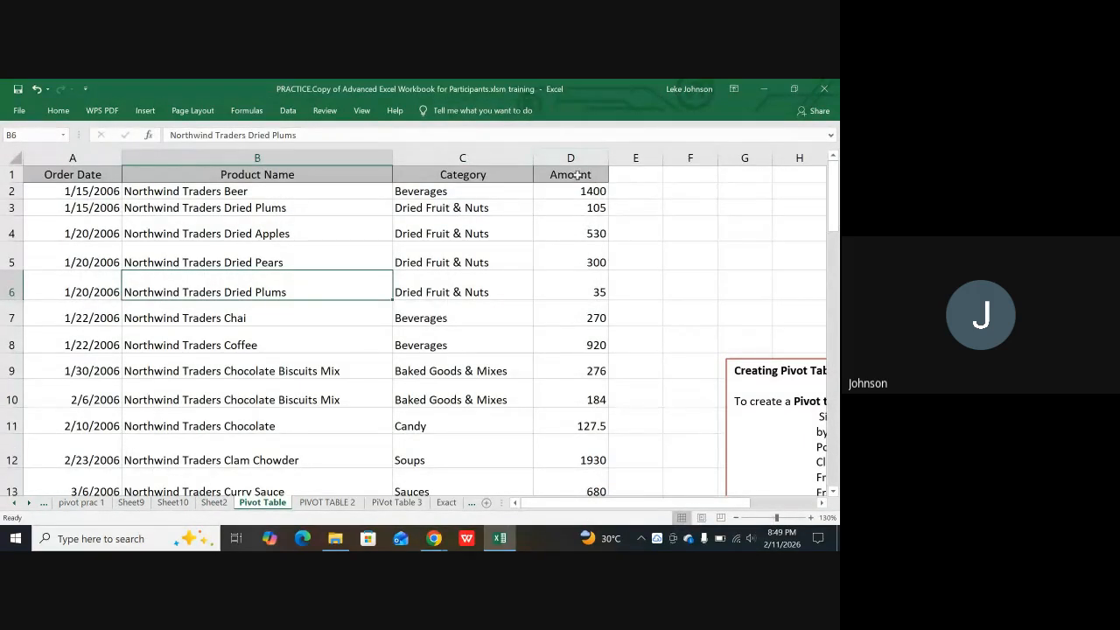
left_click(581, 176)
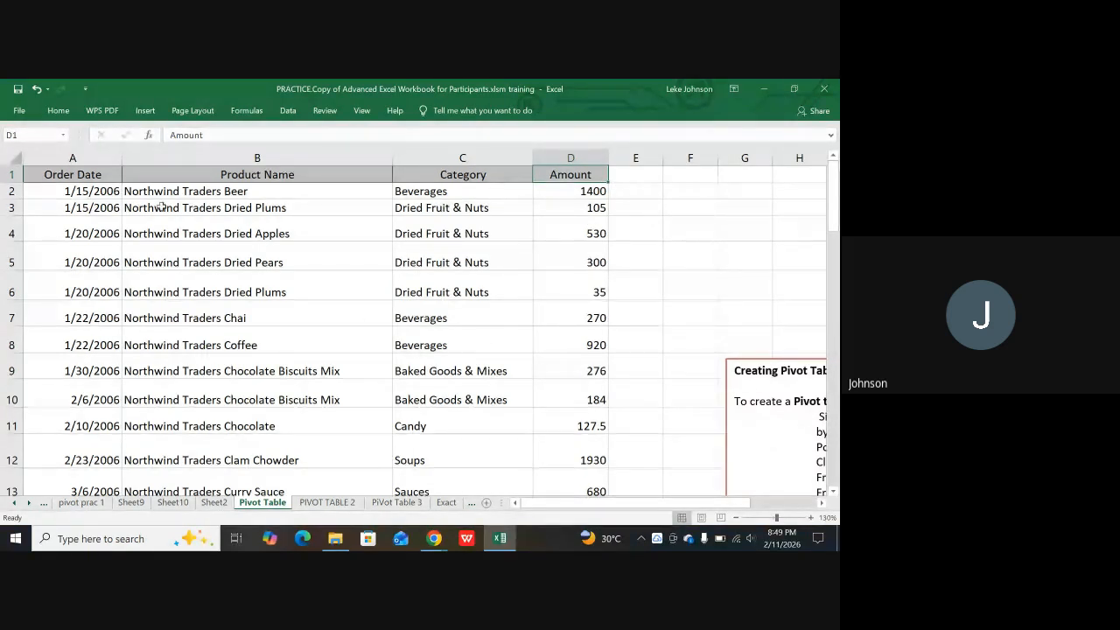
left_click(215, 503)
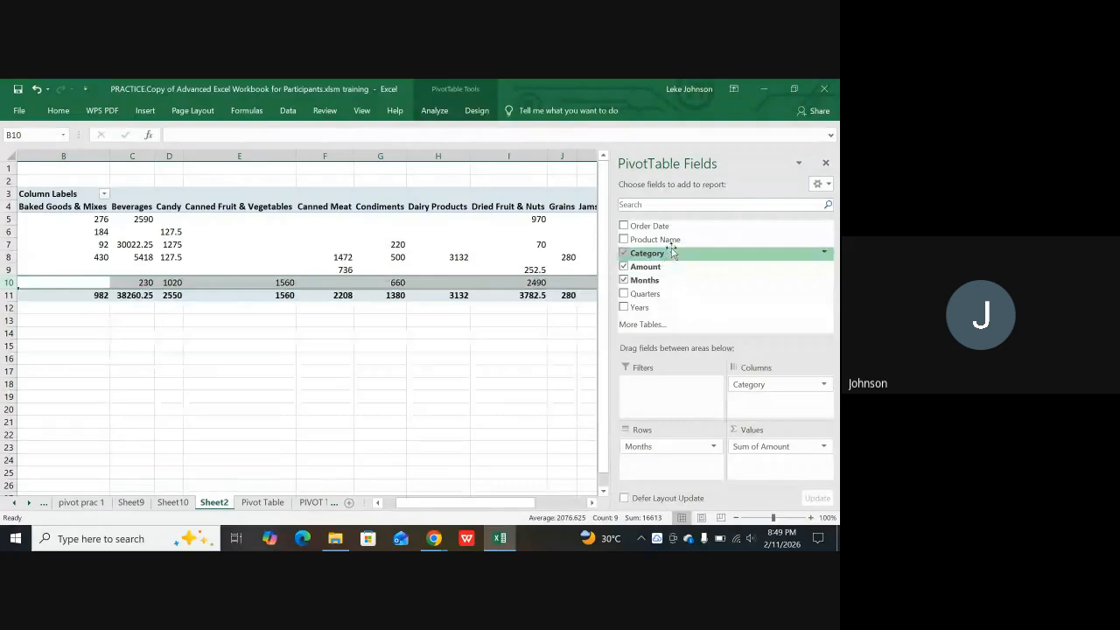
left_click_drag(670, 239, 651, 476)
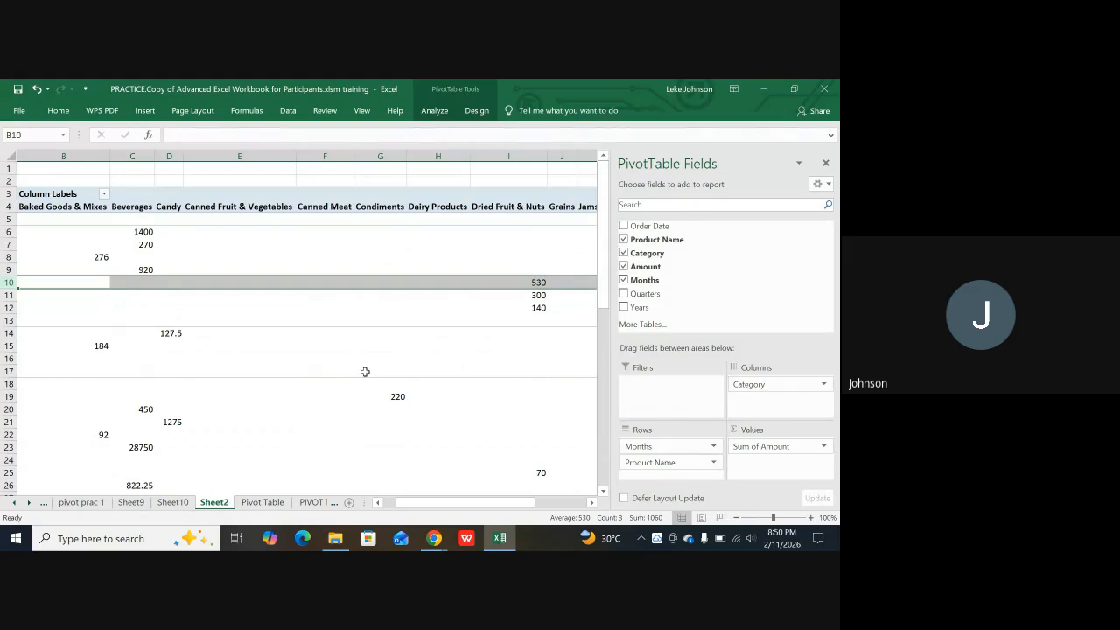
Step: Examine the product-level pivot table from its first rows to the grand total and back to the month and product labels
left_click(431, 337)
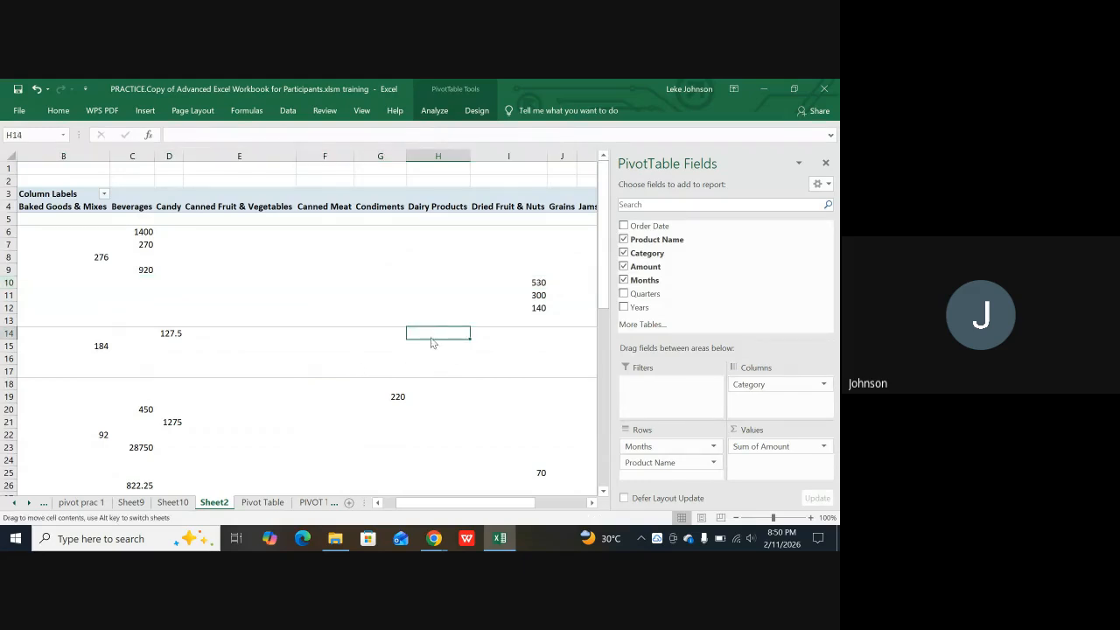
left_click(297, 399)
left_click(434, 336)
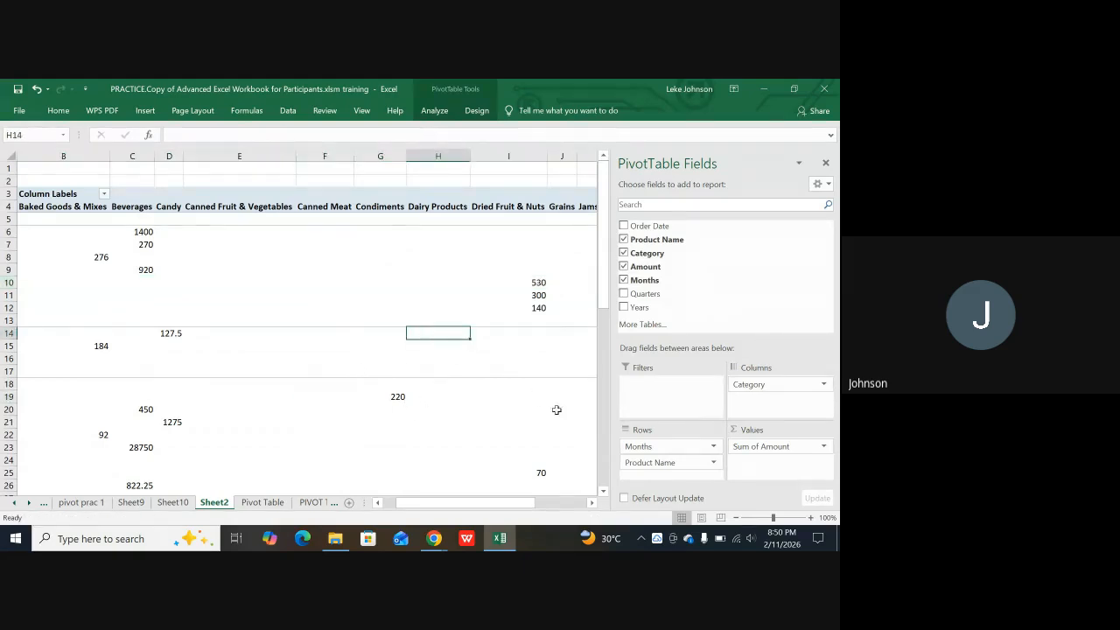
scroll(438, 412, "down", 15)
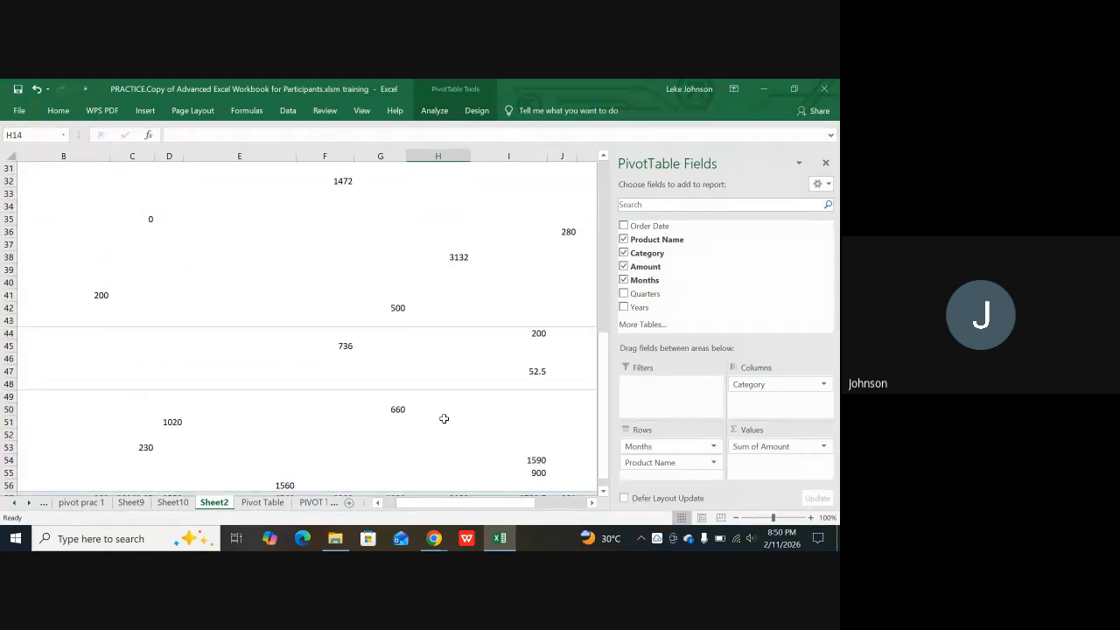
scroll(443, 406, "down", 5)
left_click(432, 382)
scroll(467, 330, "up", 9)
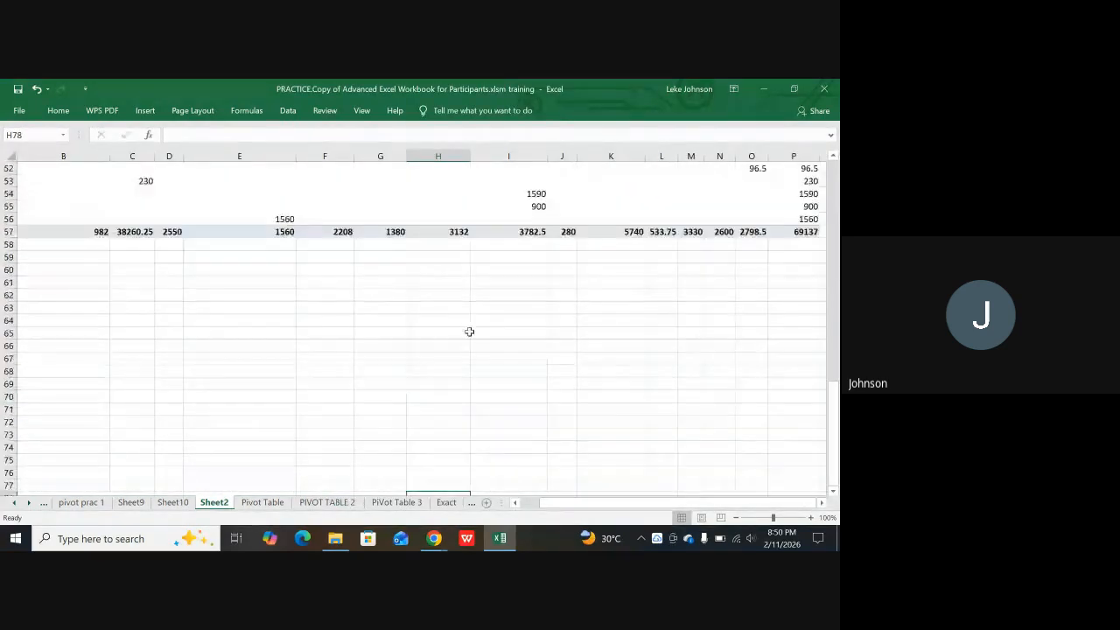
scroll(477, 331, "up", 12)
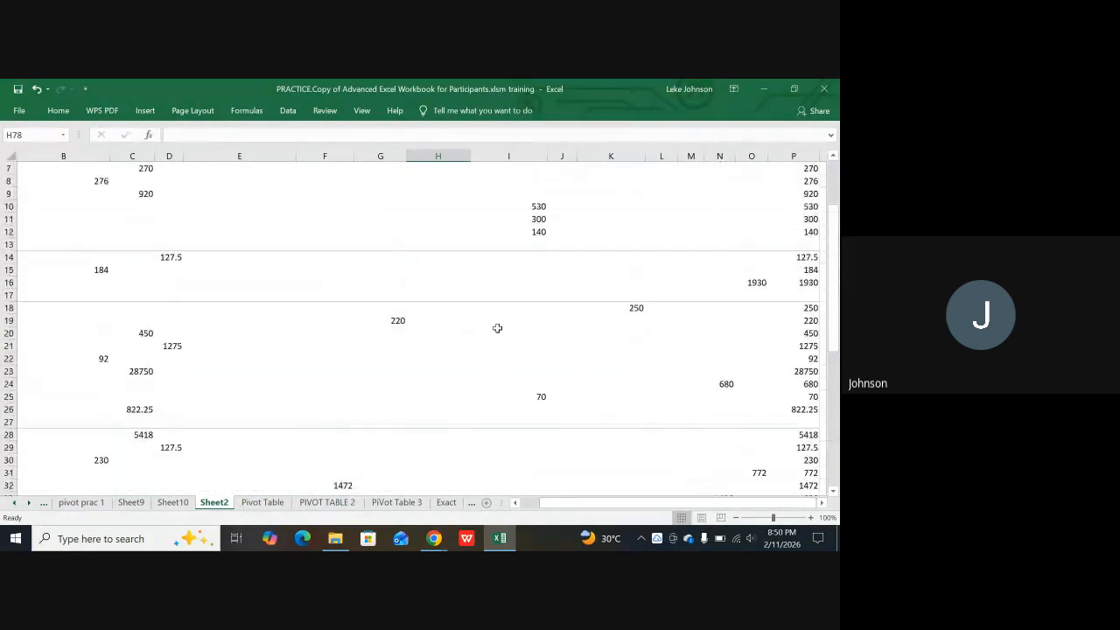
left_click_drag(544, 502, 535, 501)
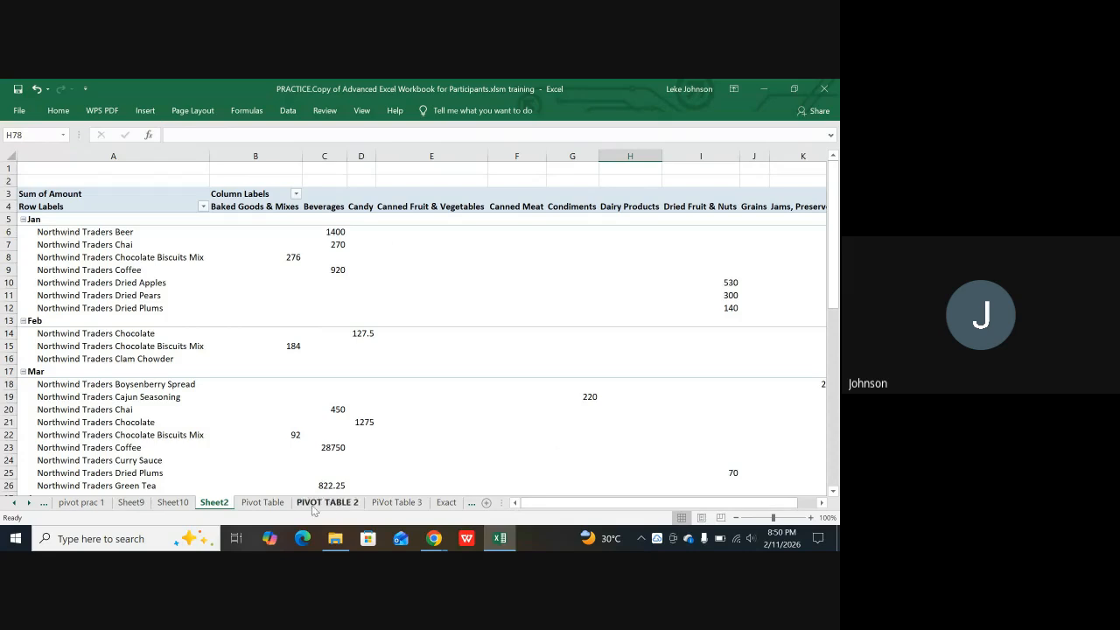
Step: Highlight the Dried Fruit & Nuts entries in C3:C6 of the order list on the Pivot Table sheet
left_click(262, 502)
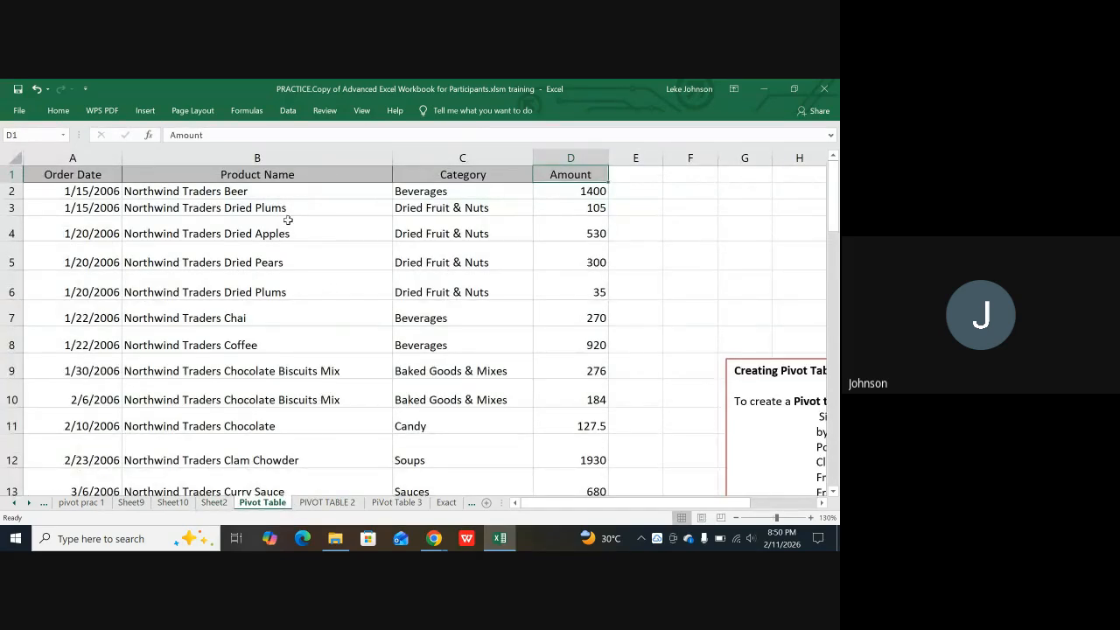
left_click(434, 210)
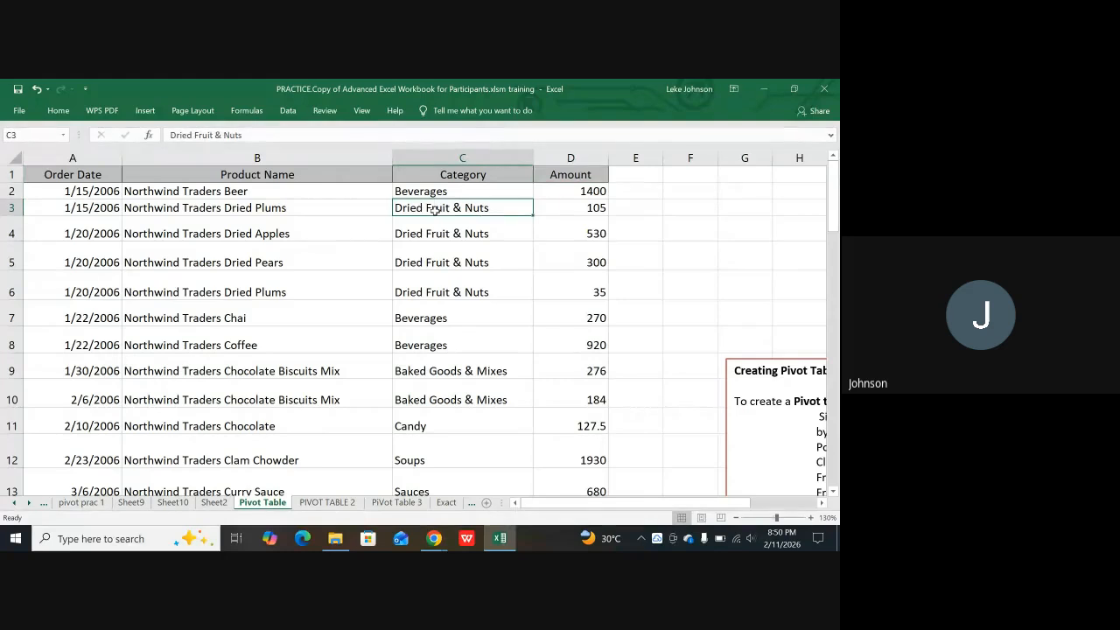
left_click_drag(434, 210, 435, 293)
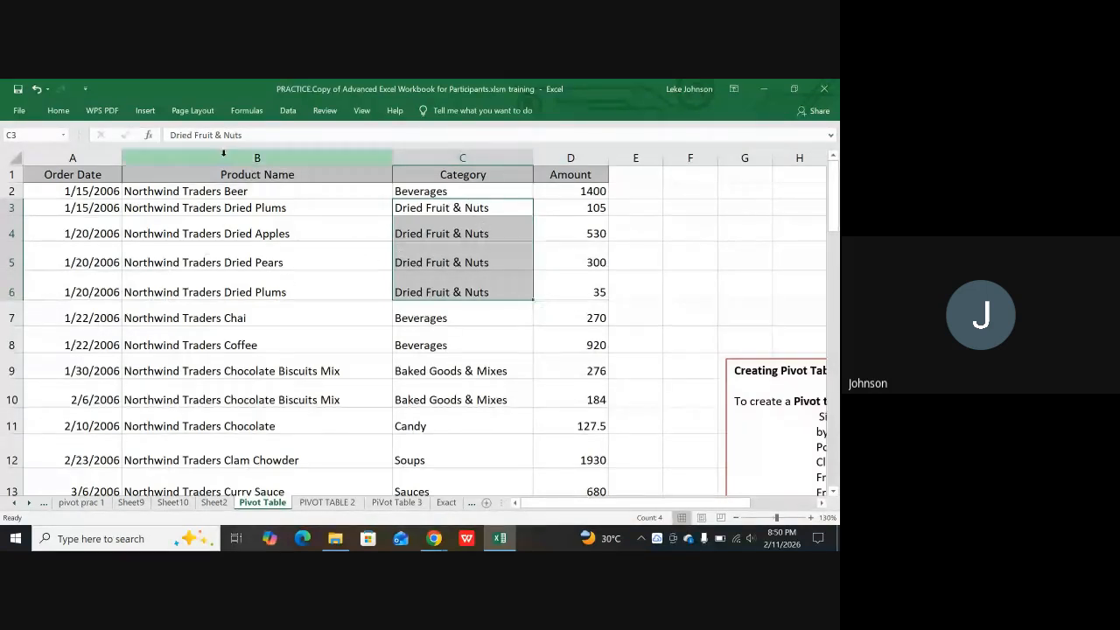
Step: Review the order list's Amount, Category, Product Name and Order Date headers one by one
left_click(569, 177)
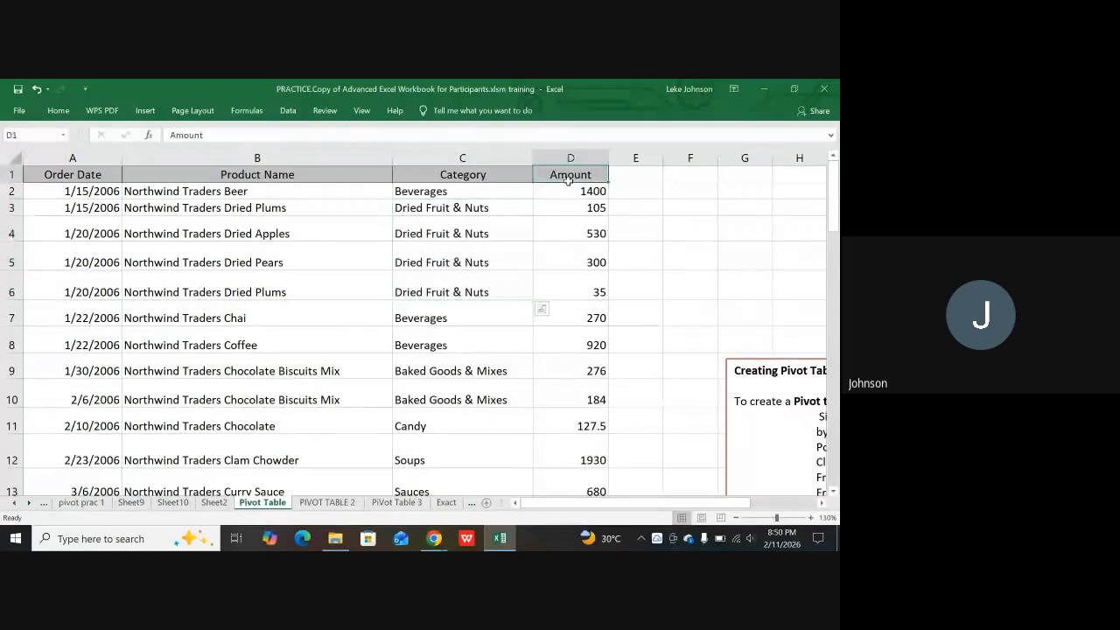
left_click(474, 175)
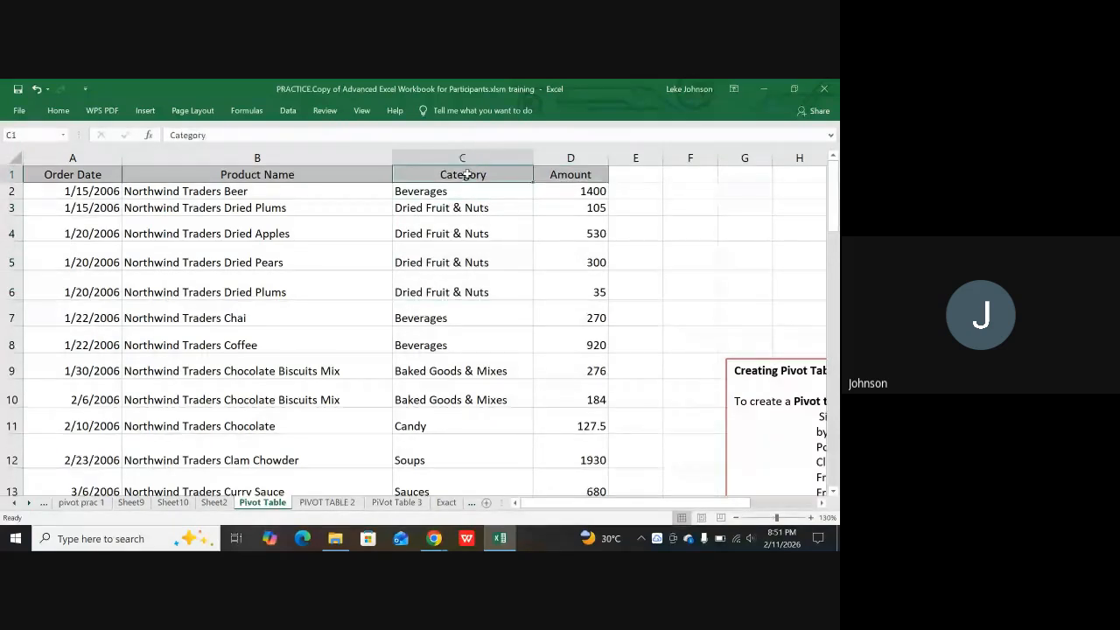
left_click(276, 177)
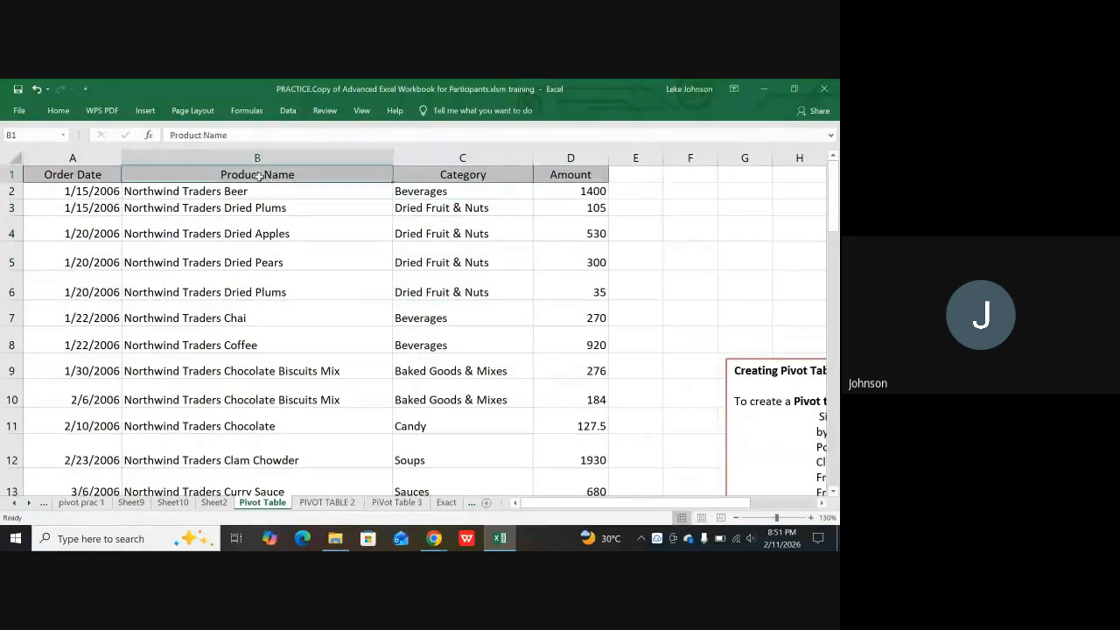
left_click(69, 173)
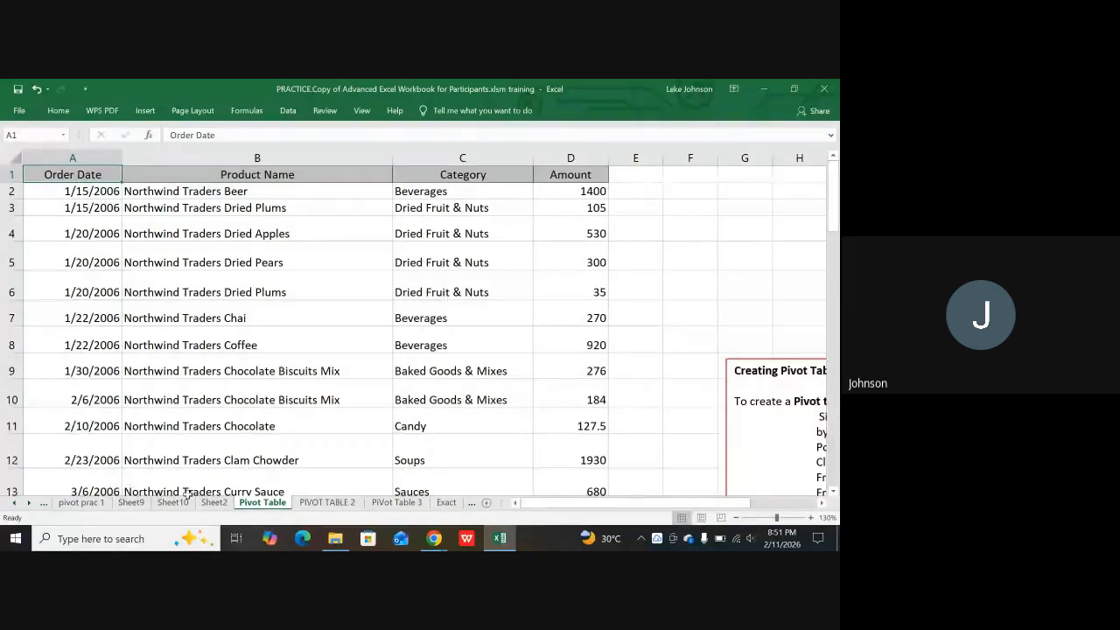
Step: Return to the Sheet2 pivot table and inspect the Northwind Traders Beer and Chai labels under Jan
left_click(214, 504)
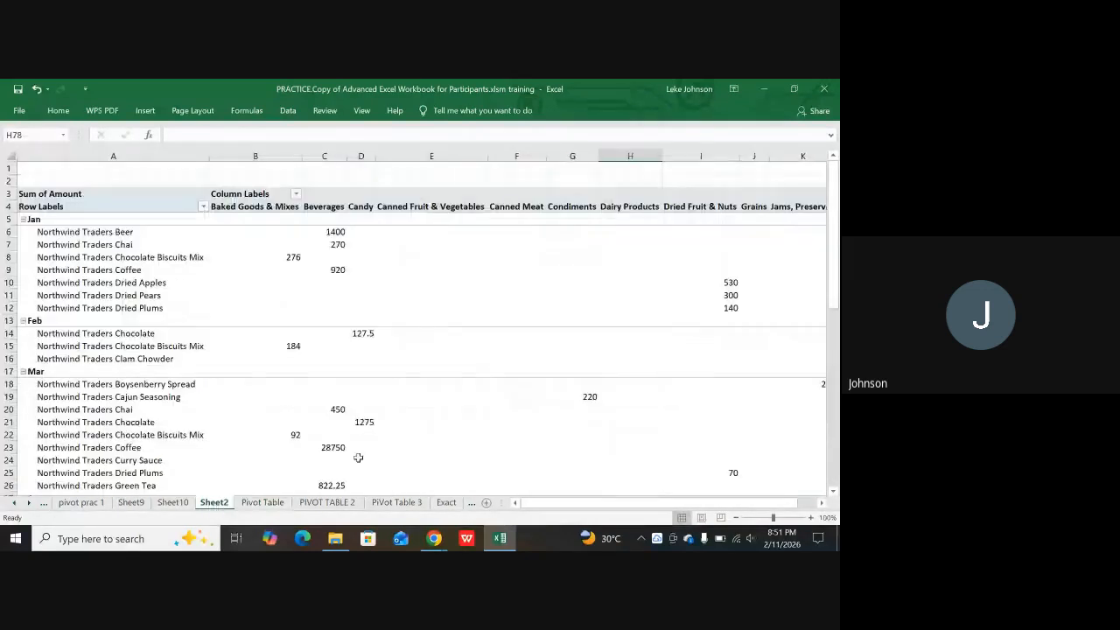
left_click(475, 419)
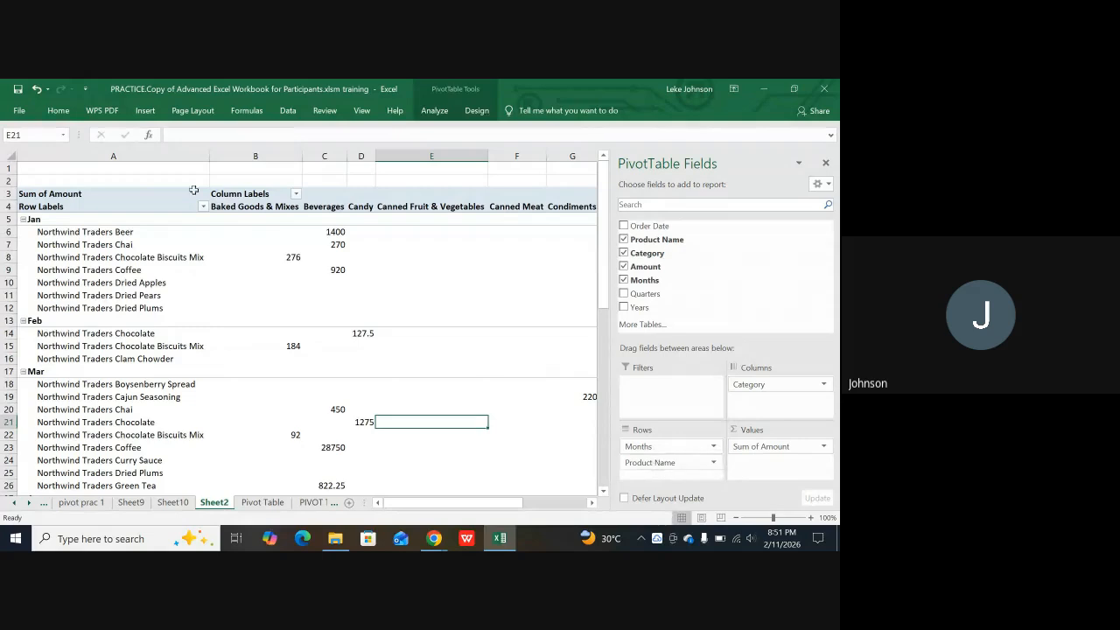
left_click(35, 231)
left_click(35, 245)
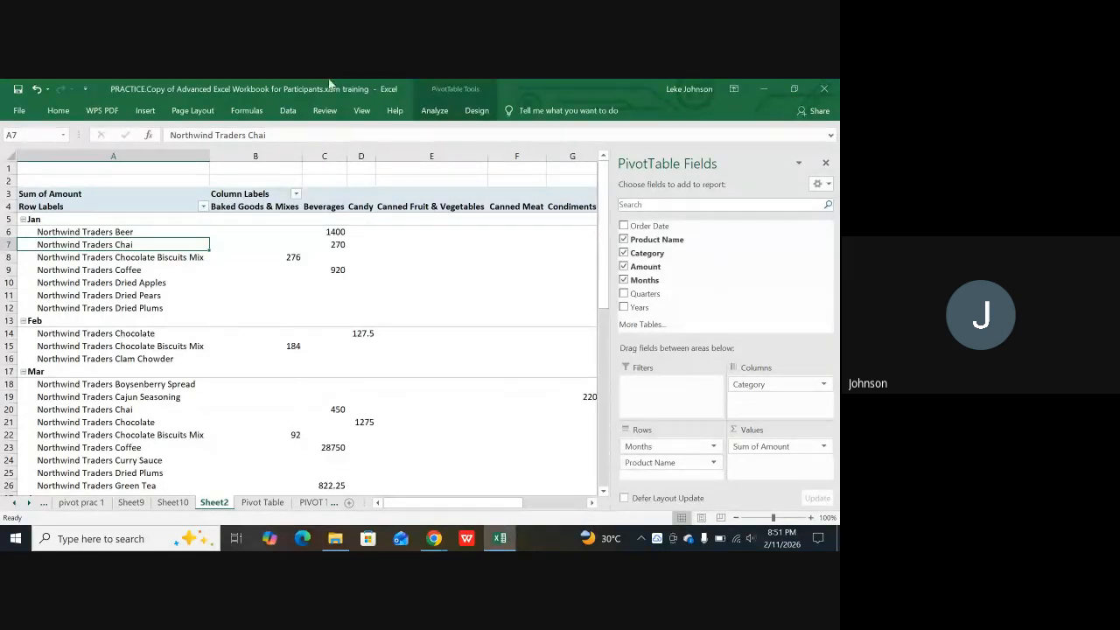
Step: Highlight the category columns from Baked Goods & Mixes to Canned Fruit & Vegetables, and select D1:E1 above the table
left_click(252, 156)
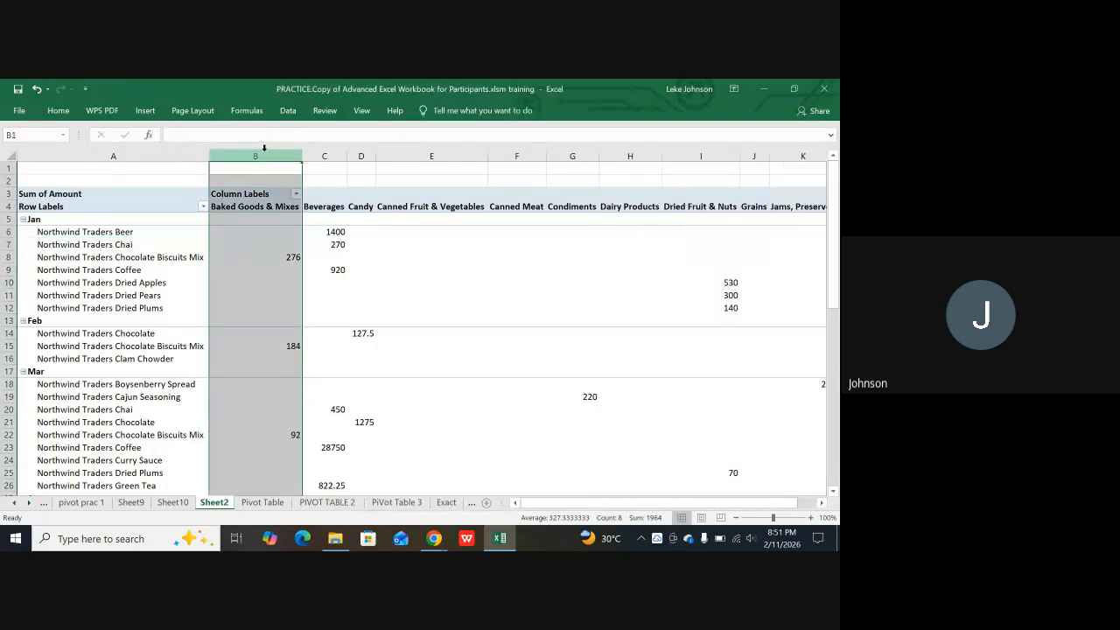
left_click(325, 152)
left_click(361, 154)
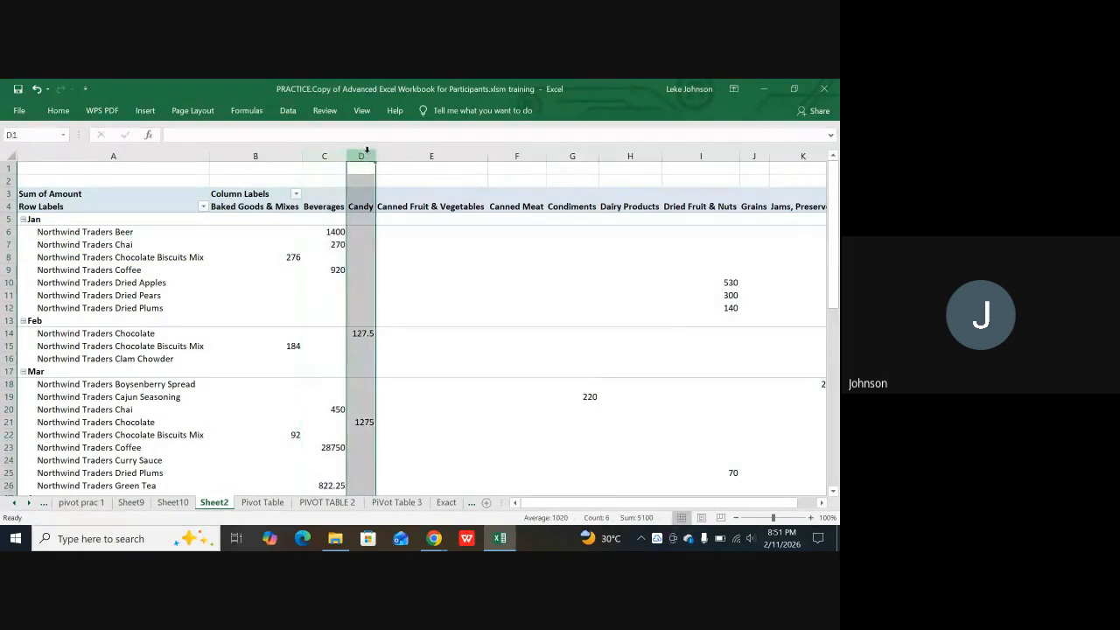
left_click(399, 156)
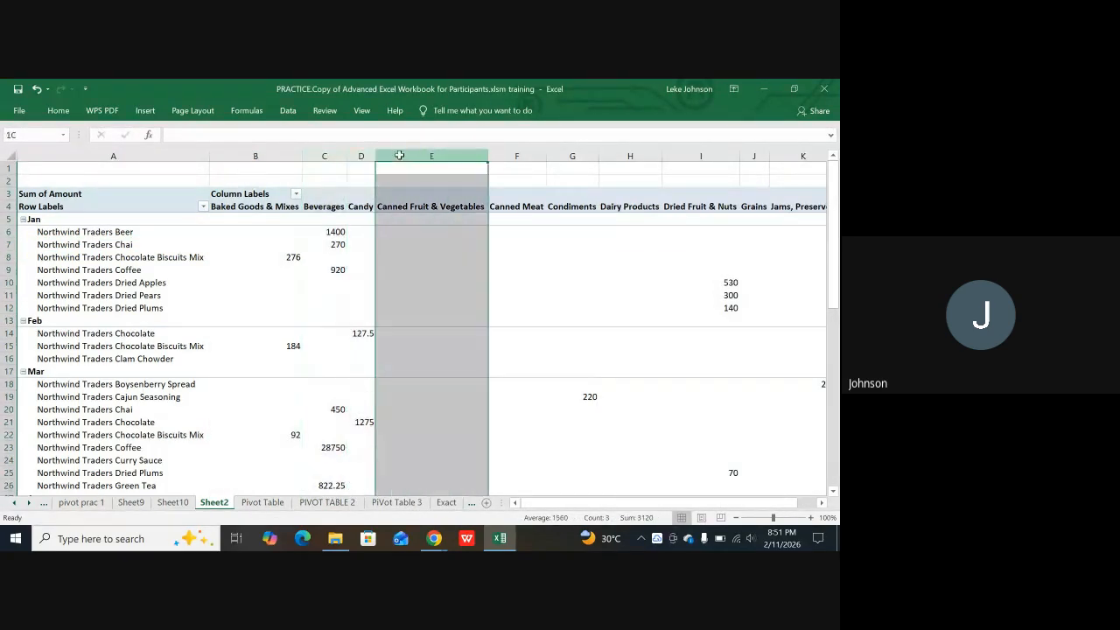
left_click(258, 156)
left_click_drag(362, 169, 382, 170)
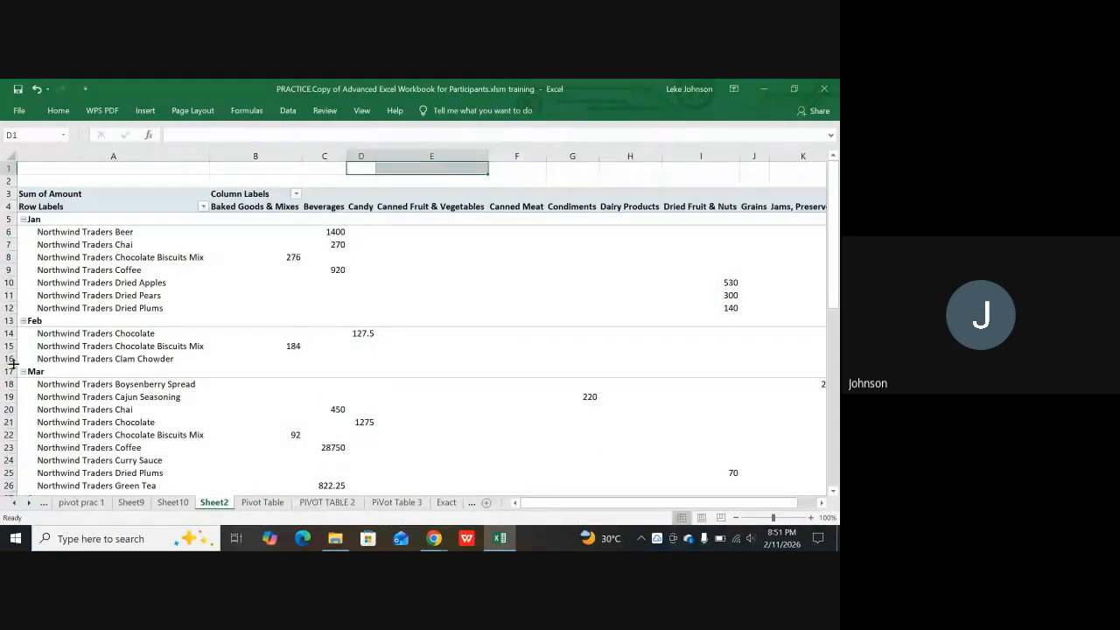
Step: Highlight the Jan product rows for Northwind Traders Chai, Coffee and Dried Pears in turn
left_click(10, 245)
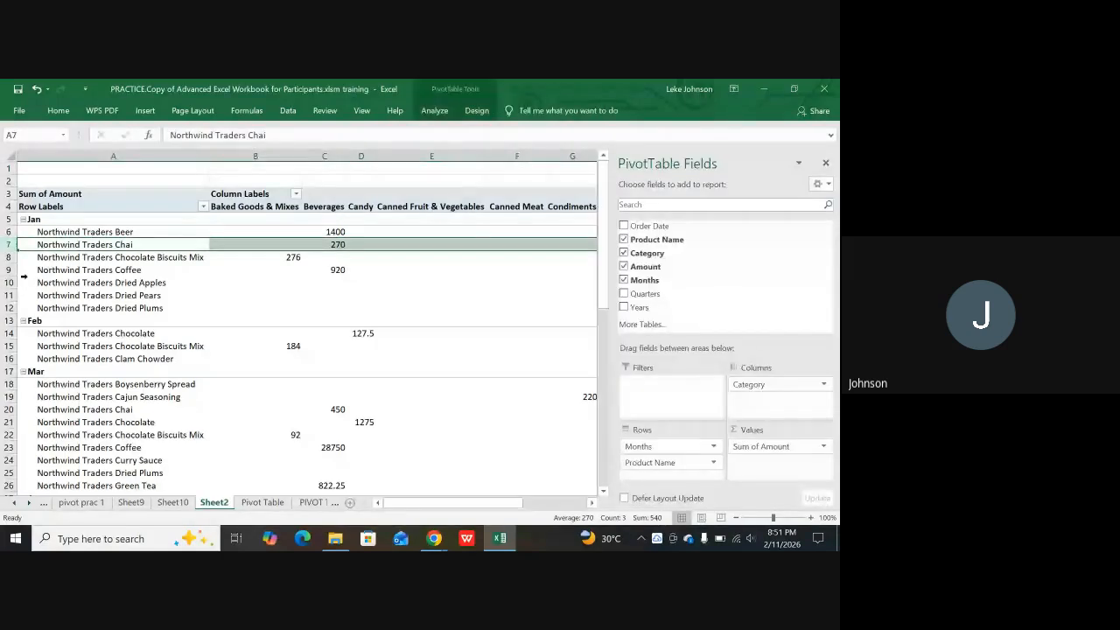
left_click(10, 270)
left_click(10, 295)
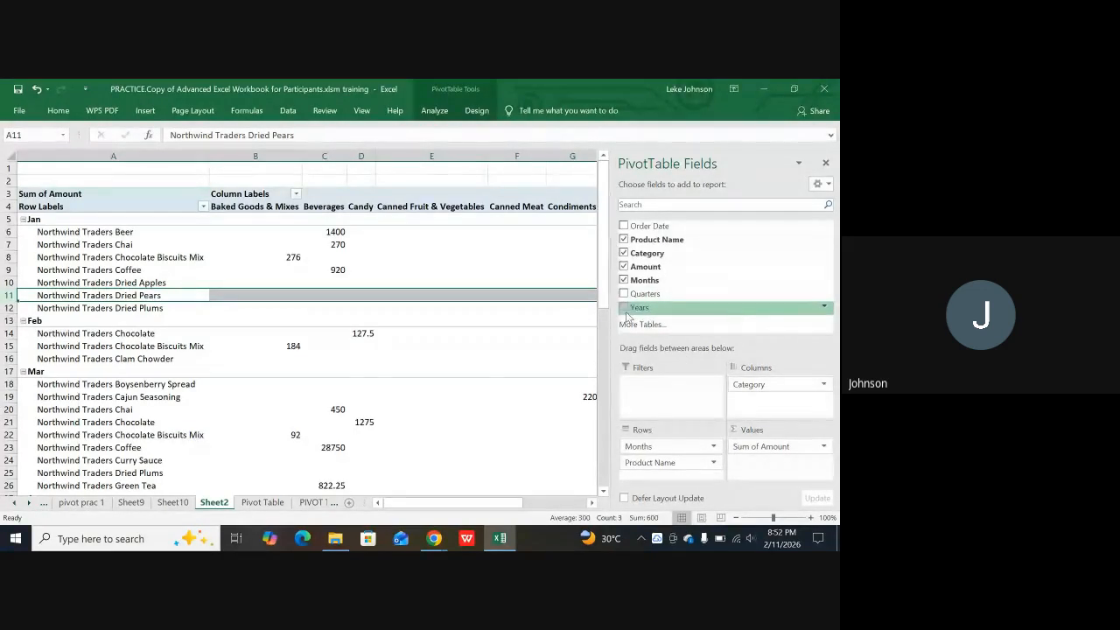
Step: Add Years as a report filter to the pivot table and review the table down to the Grand Total row
left_click_drag(624, 308, 652, 408)
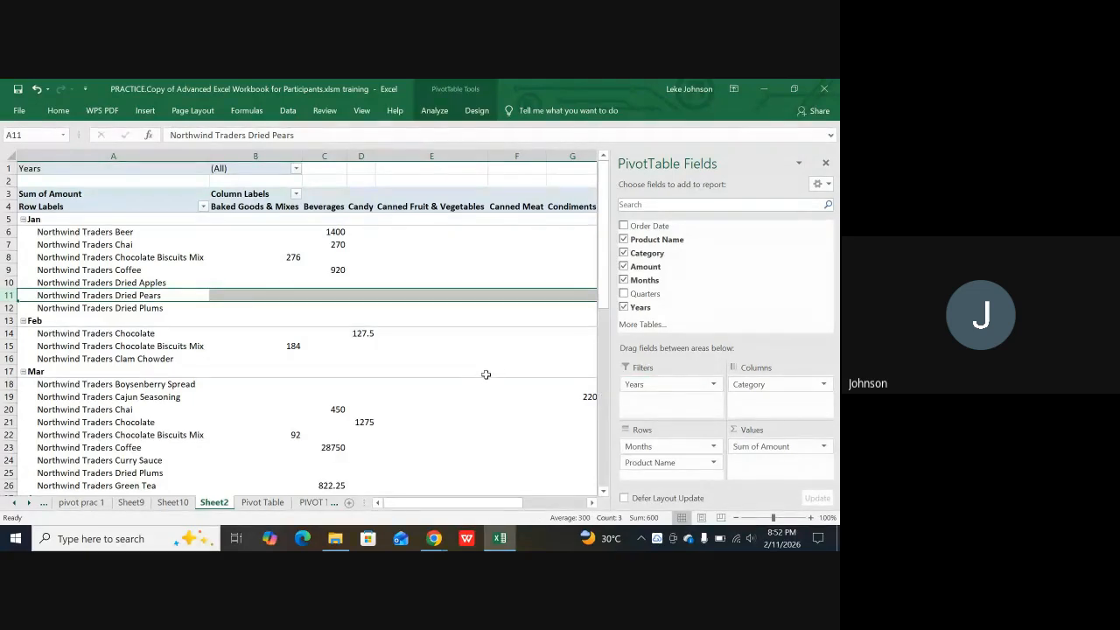
scroll(503, 373, "down", 8)
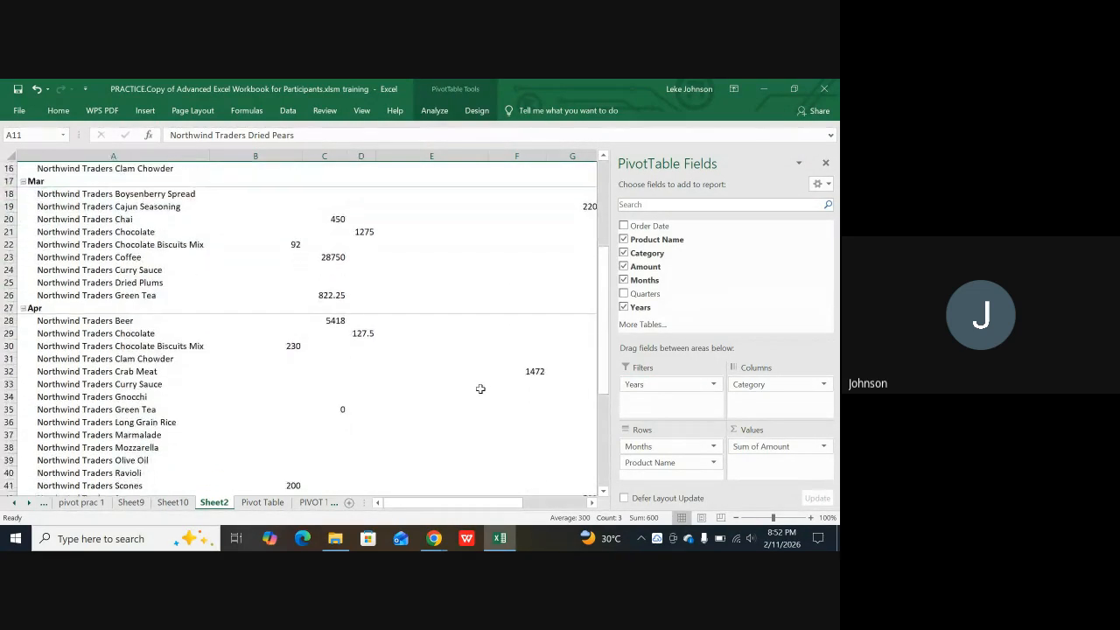
scroll(477, 393, "down", 5)
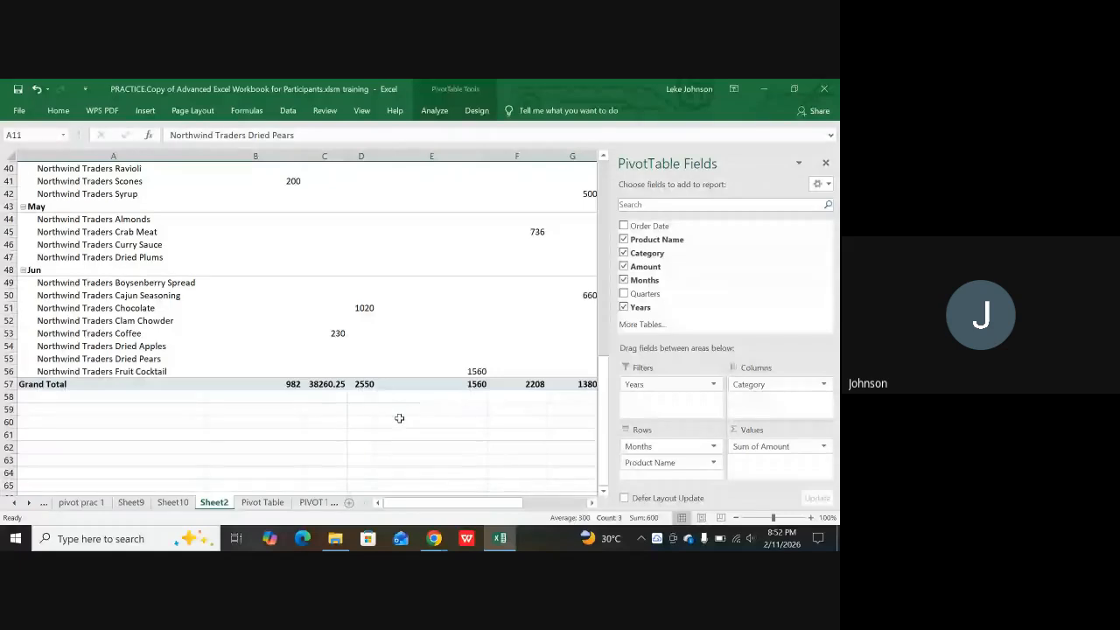
Step: Inspect the category filter options of the pivot table's column labels, leaving them unchanged
left_click(399, 418)
scroll(478, 376, "up", 13)
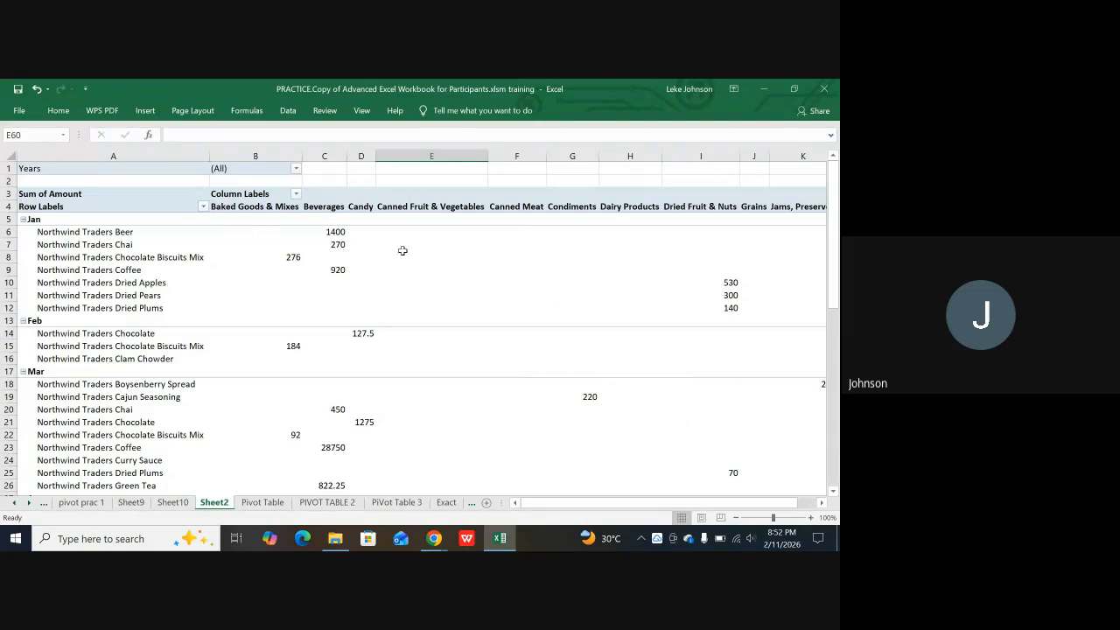
left_click(297, 194)
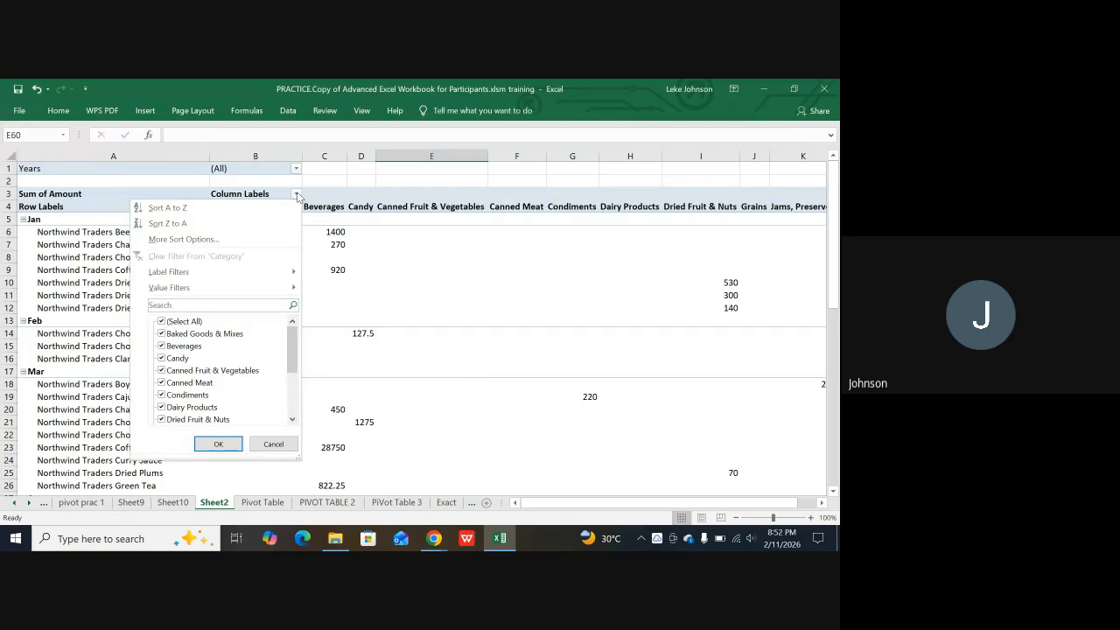
left_click(460, 242)
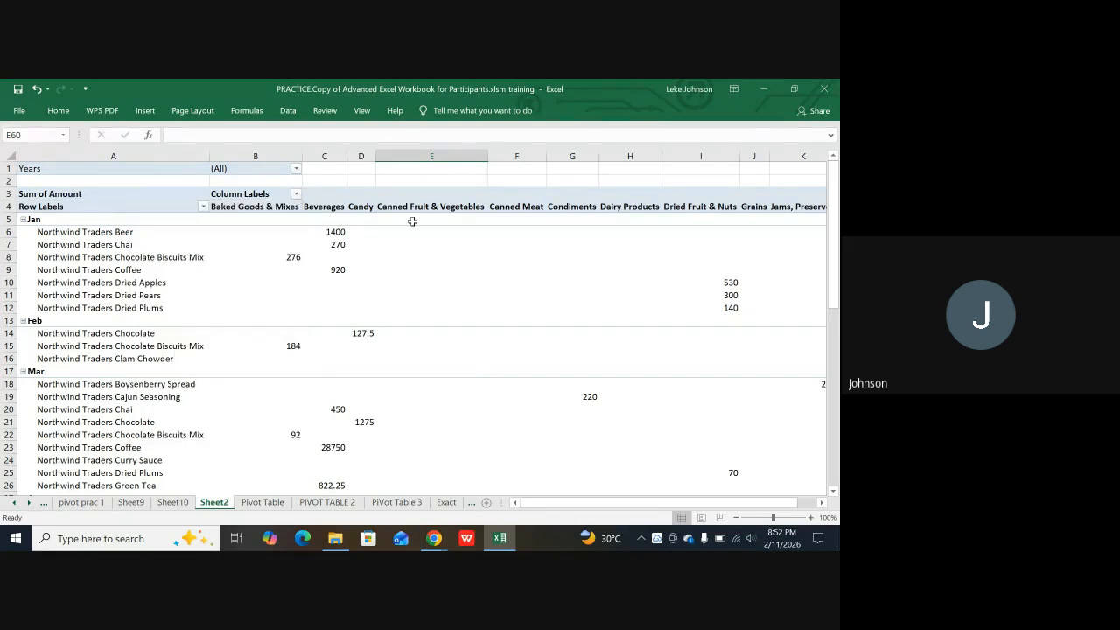
Step: Filter the pivot table's Years report filter to 2006 and review the filtered rows down to the Grand Total
left_click(296, 170)
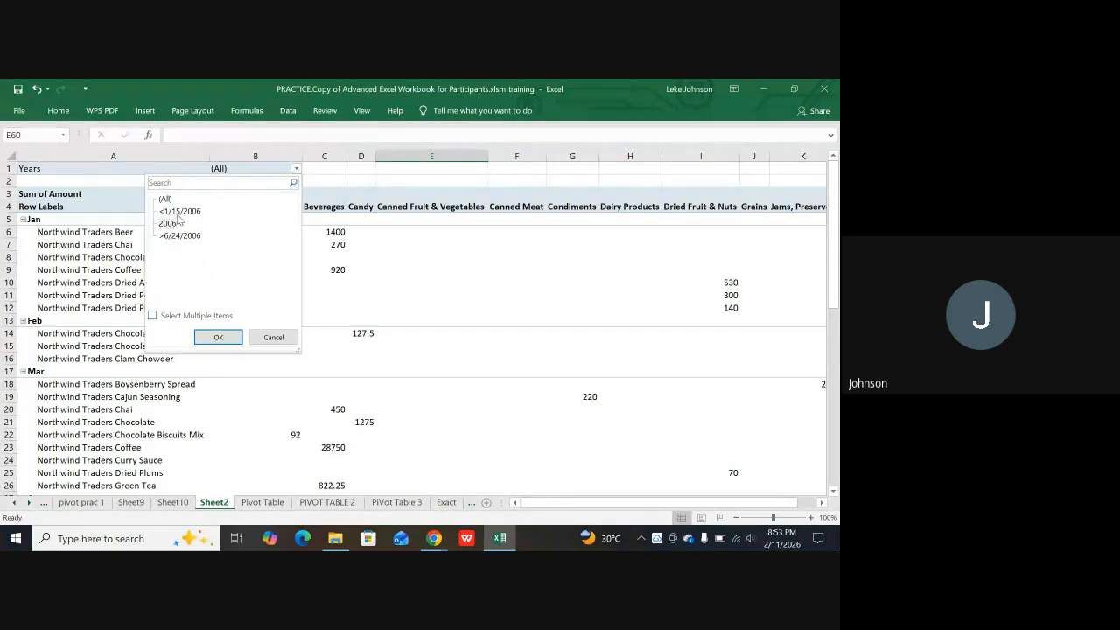
left_click(217, 340)
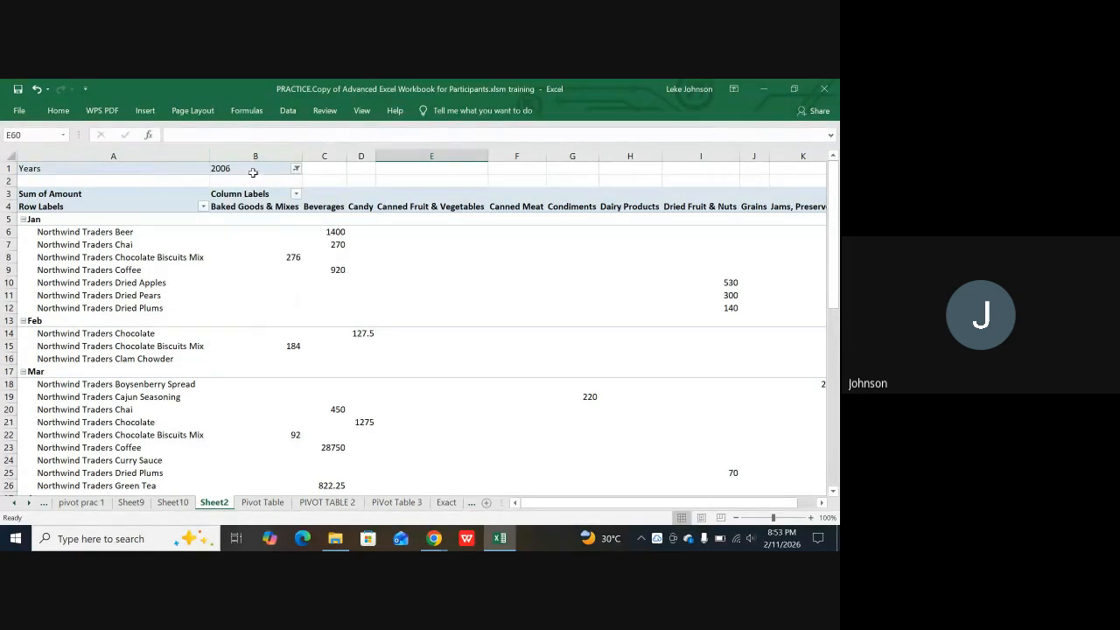
scroll(175, 247, "down", 1)
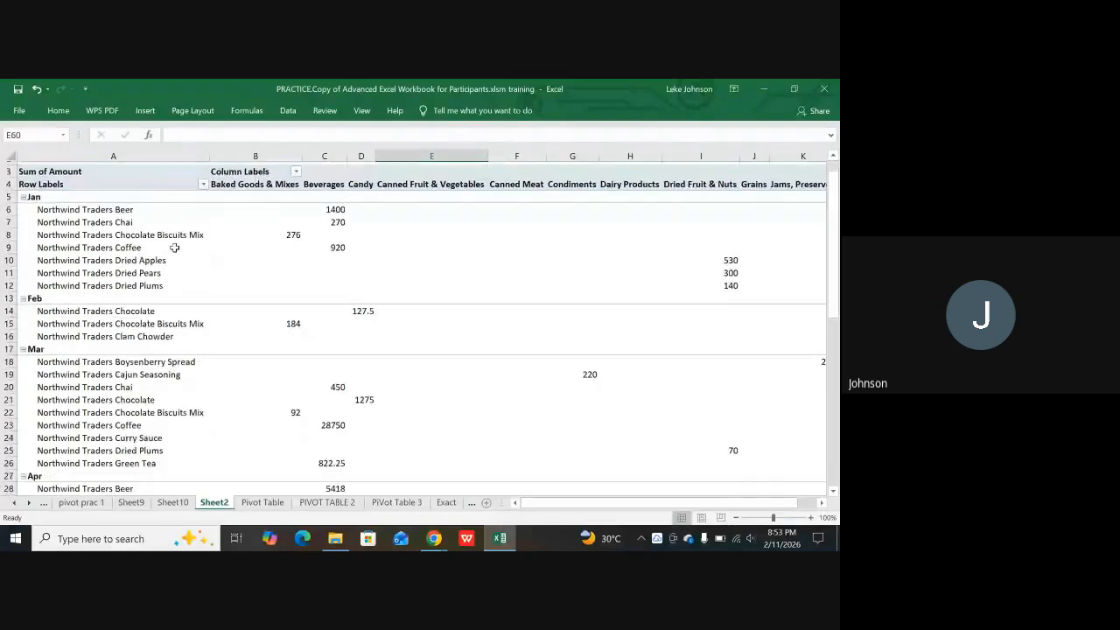
scroll(175, 247, "down", 11)
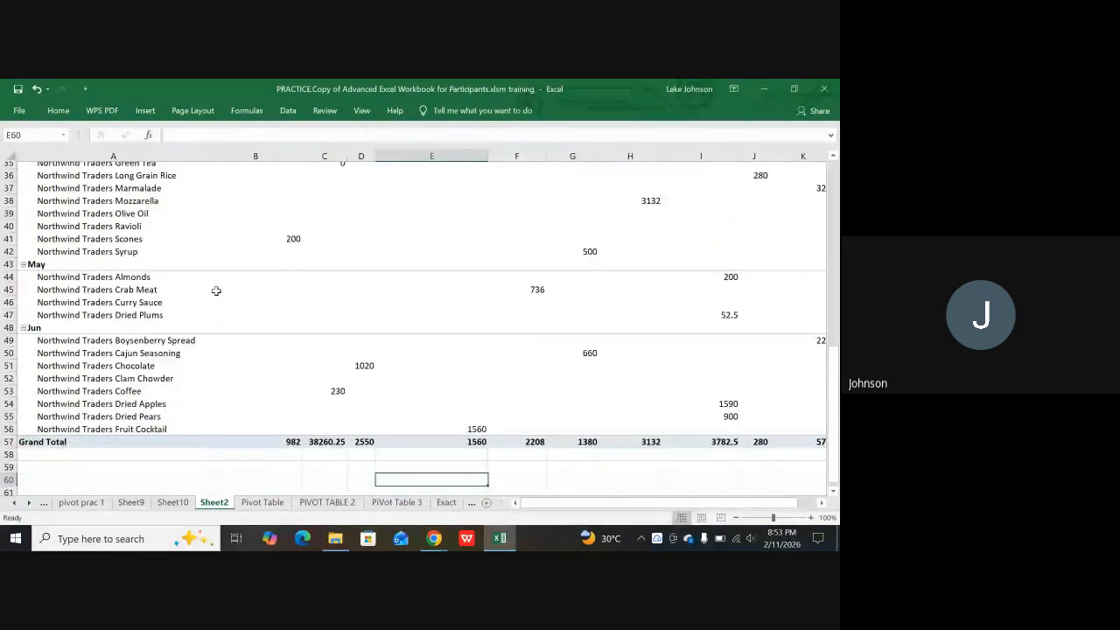
scroll(218, 290, "down", 2)
scroll(224, 291, "up", 2)
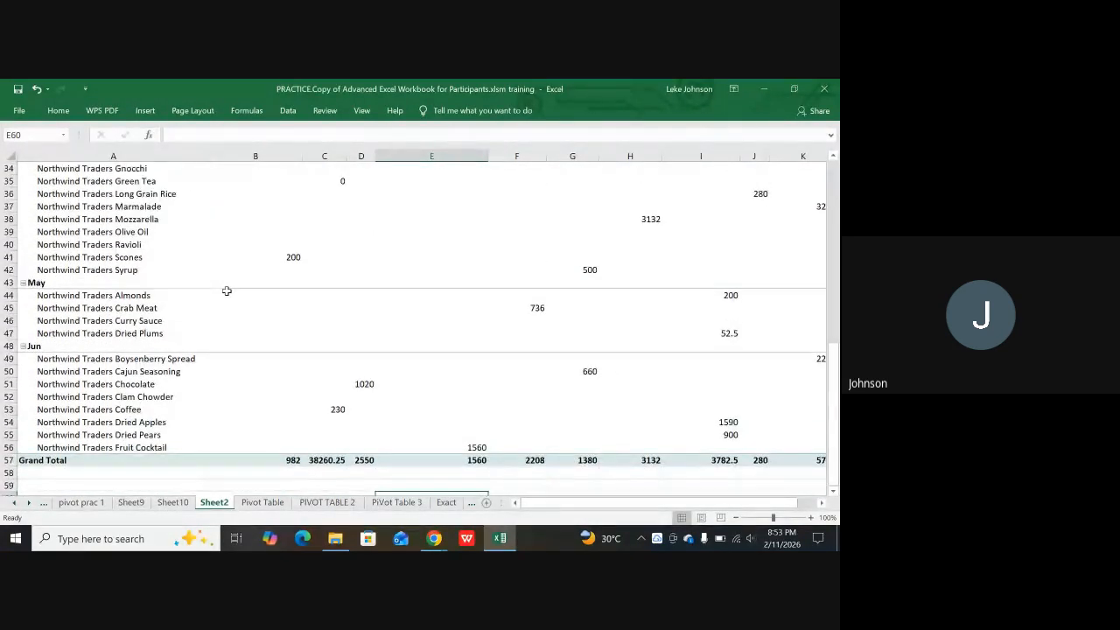
scroll(225, 291, "up", 9)
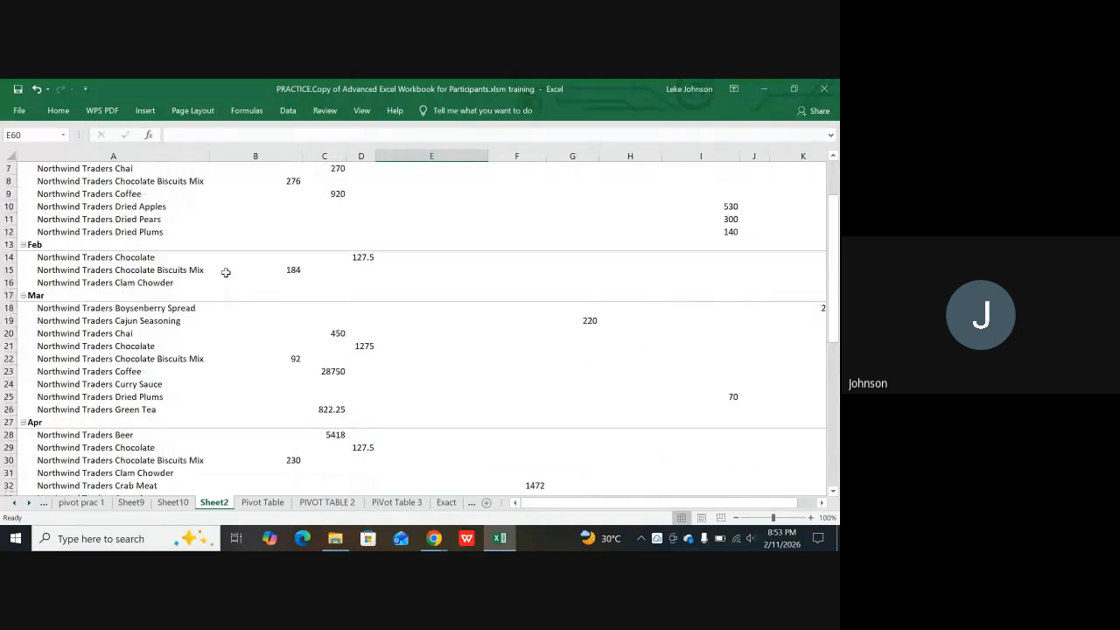
scroll(226, 272, "up", 2)
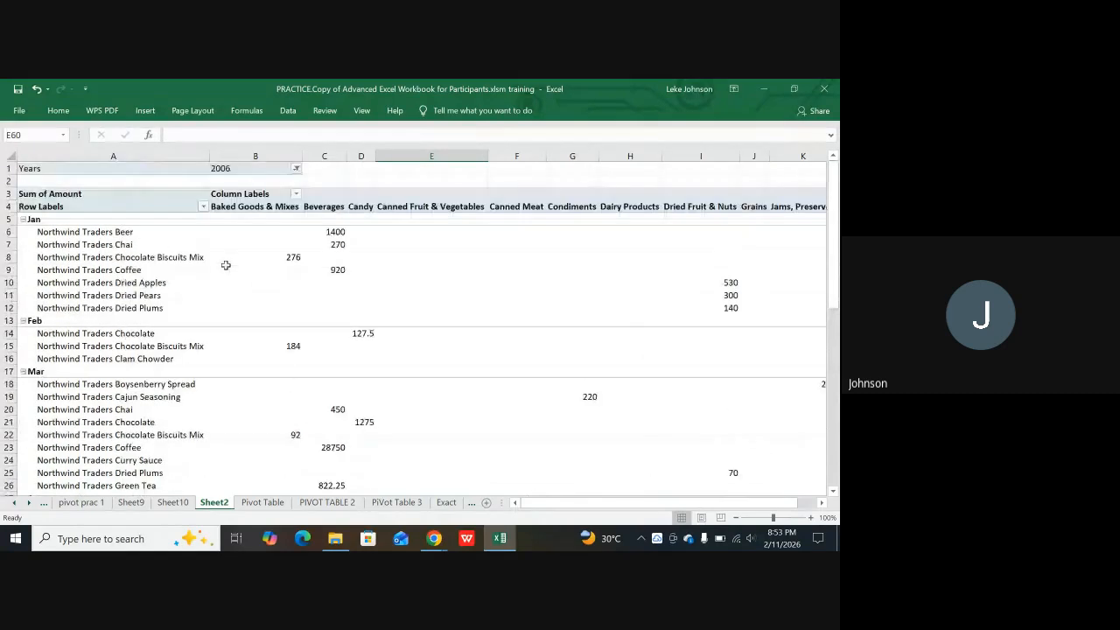
left_click(296, 168)
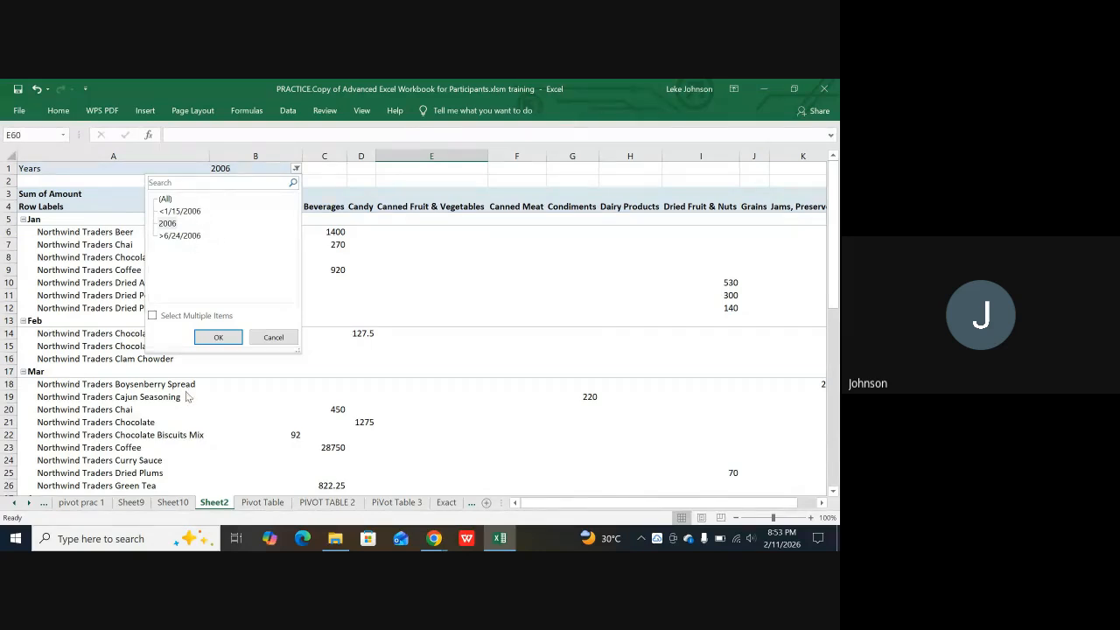
left_click(215, 338)
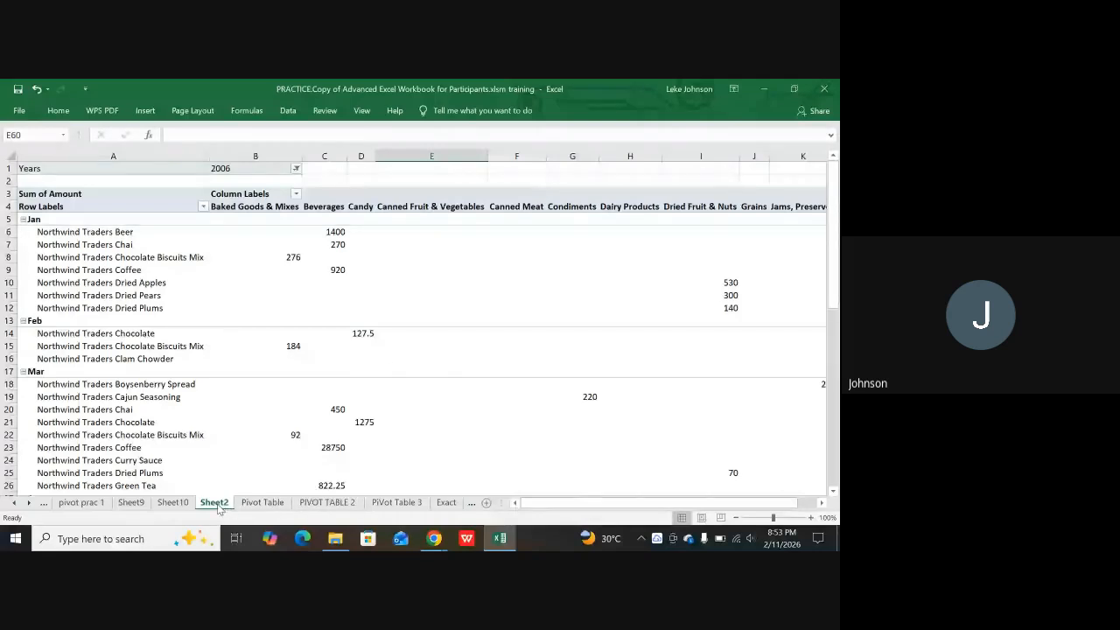
Step: Select cell E8 inside the pivot table and close the field list to show more columns
left_click(418, 423)
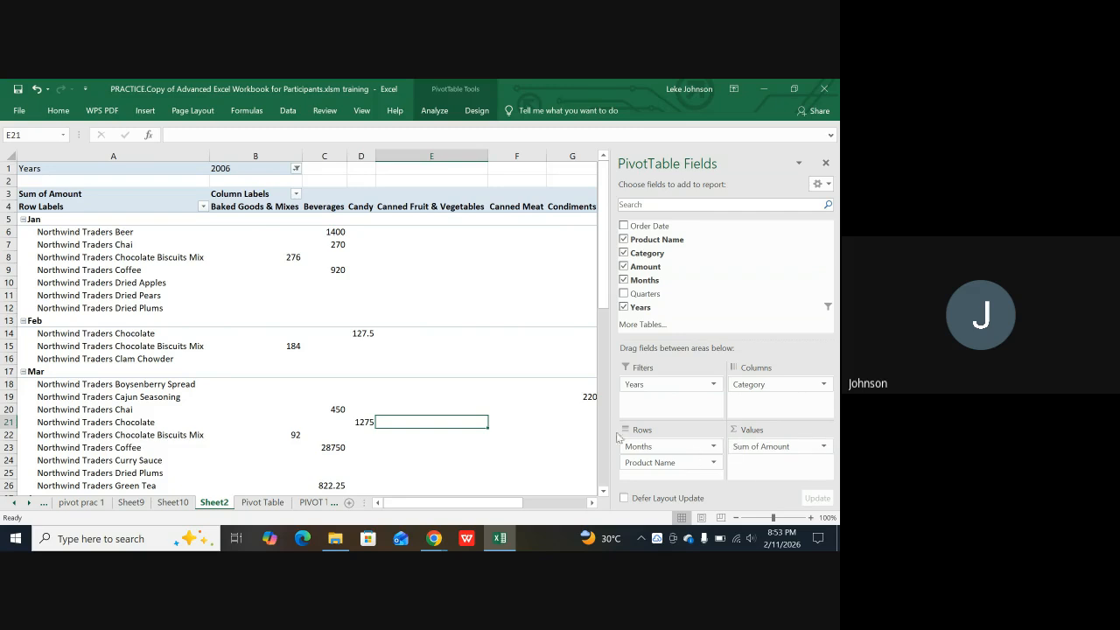
left_click(465, 258)
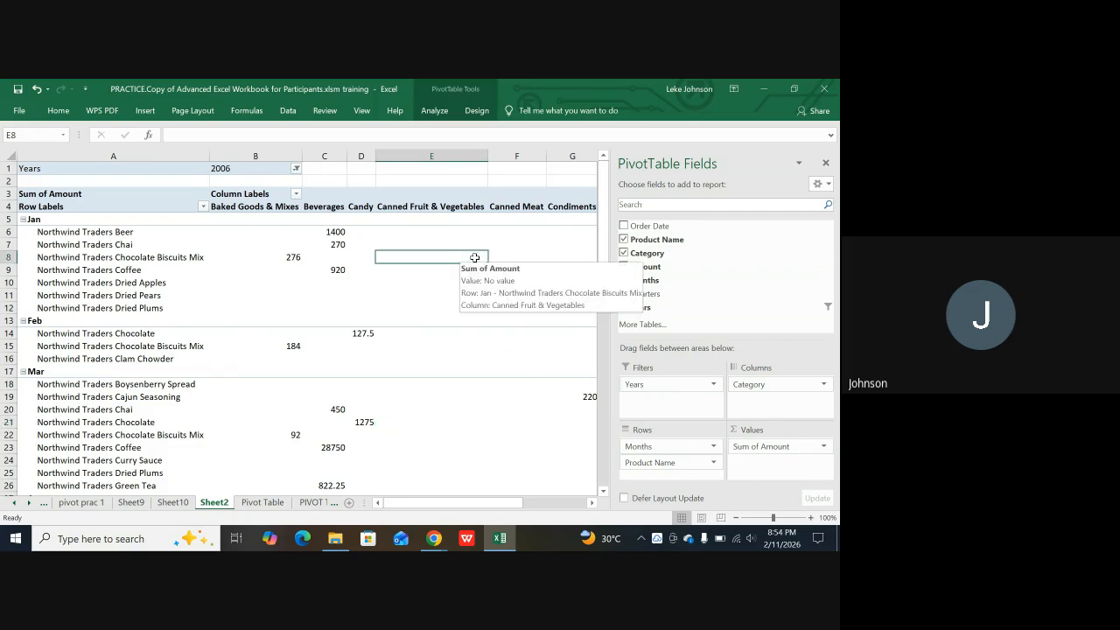
scroll(430, 310, "down", 2)
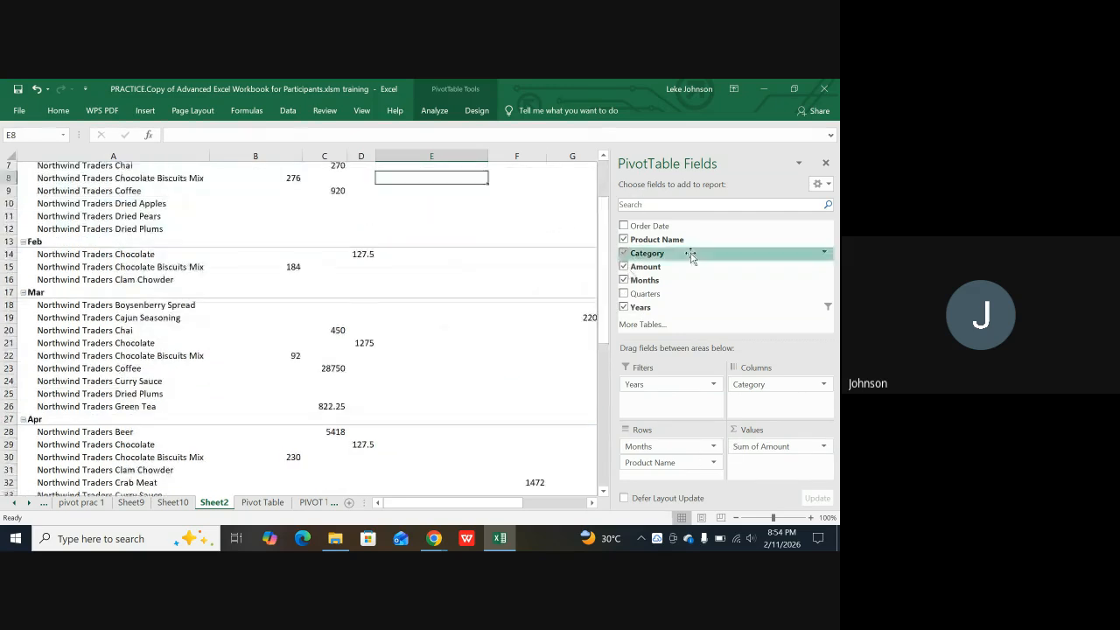
left_click(825, 164)
scroll(757, 241, "up", 2)
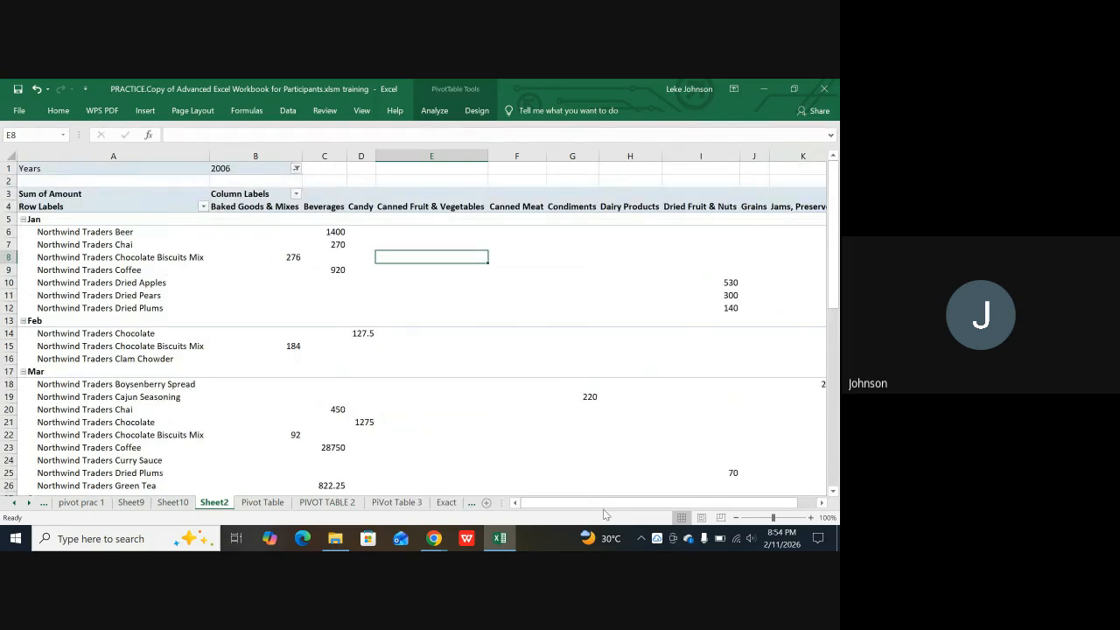
Step: Examine the Grand Total column and the Grand Total row across all categories, and return to the table's start
left_click_drag(603, 502, 620, 503)
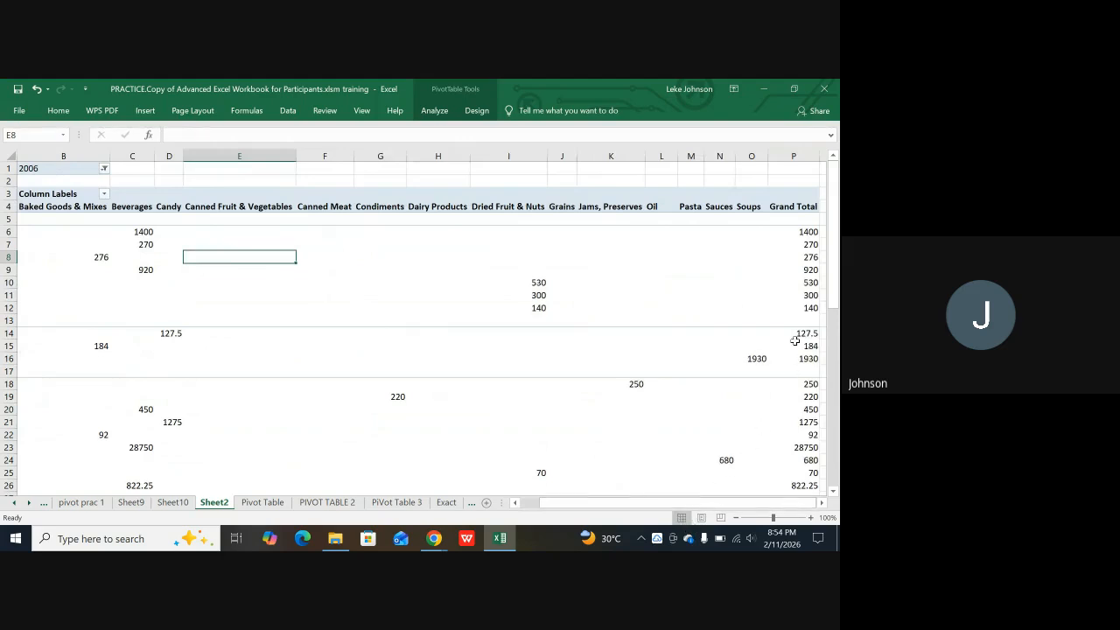
scroll(799, 307, "down", 9)
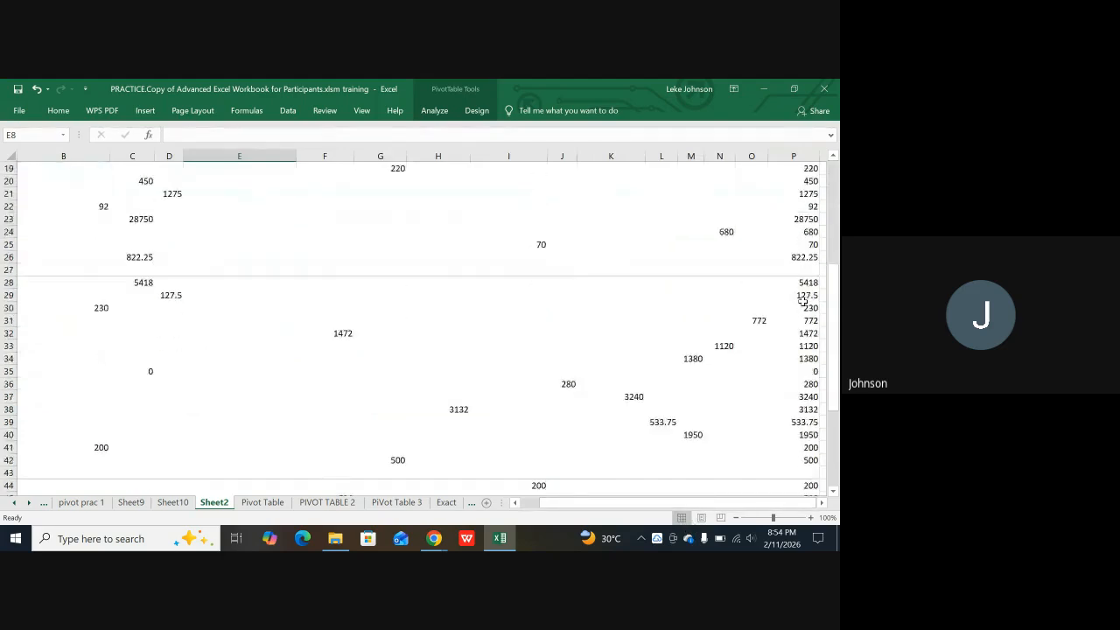
scroll(803, 300, "down", 4)
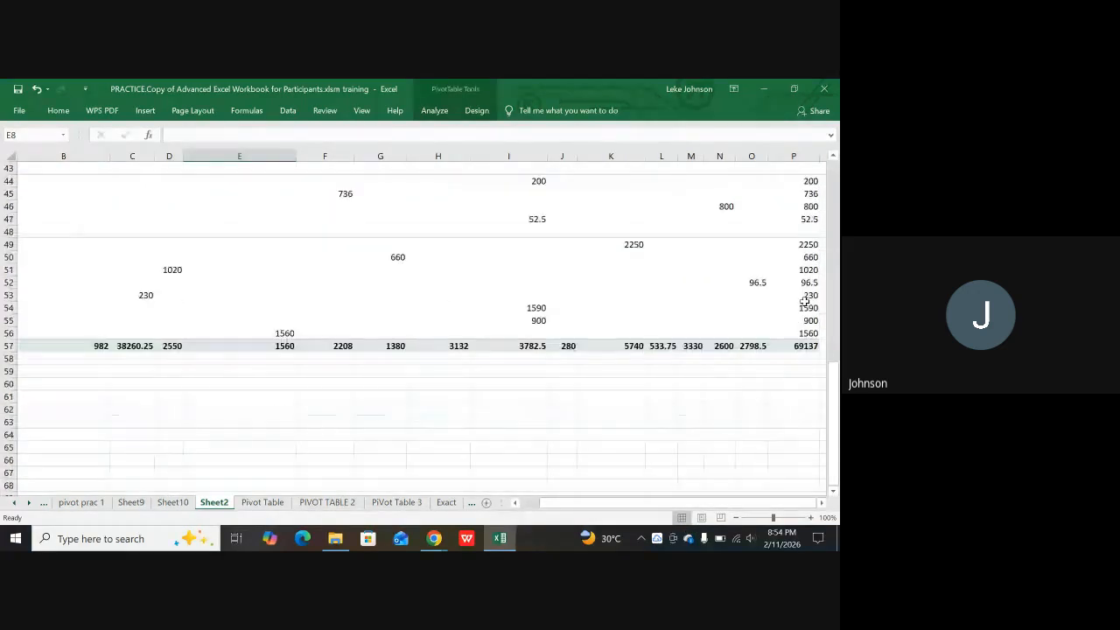
scroll(807, 301, "up", 1)
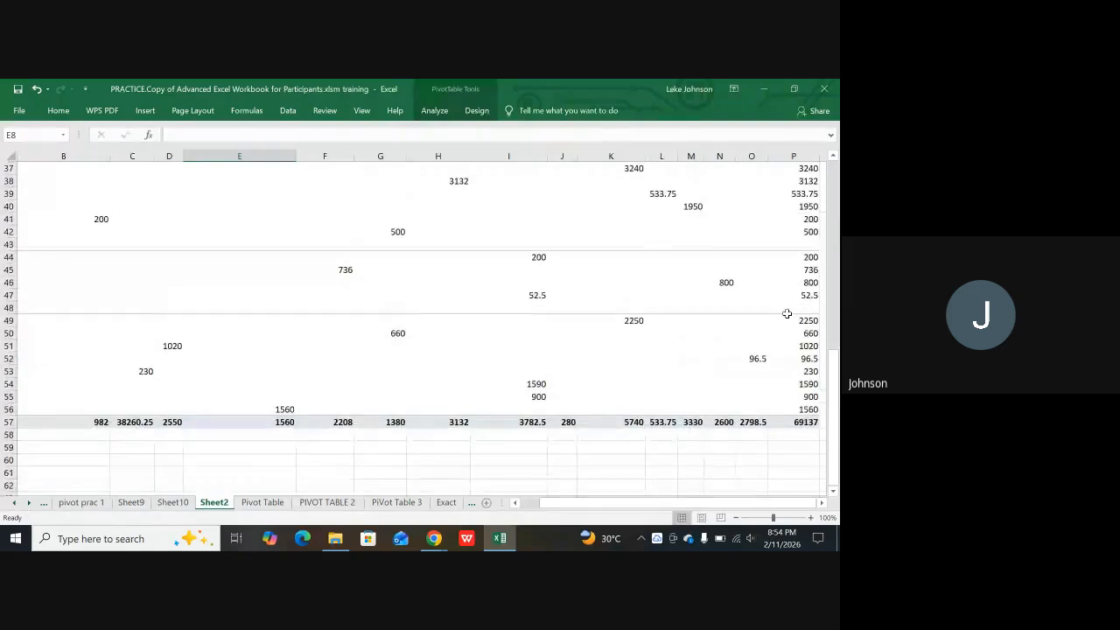
left_click_drag(566, 493, 527, 495)
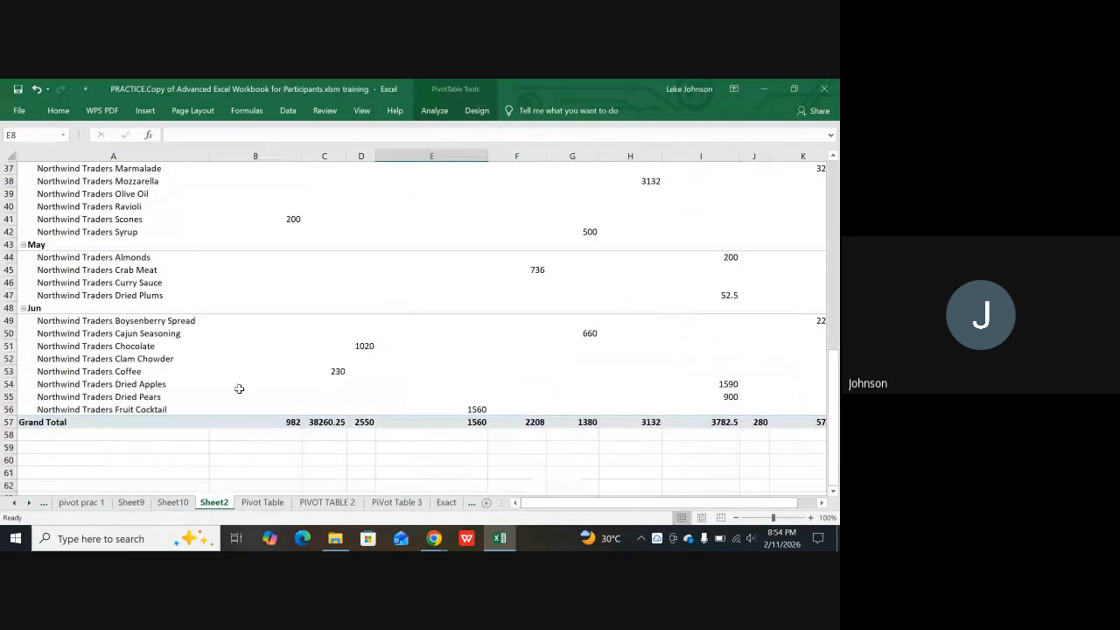
scroll(162, 363, "up", 6)
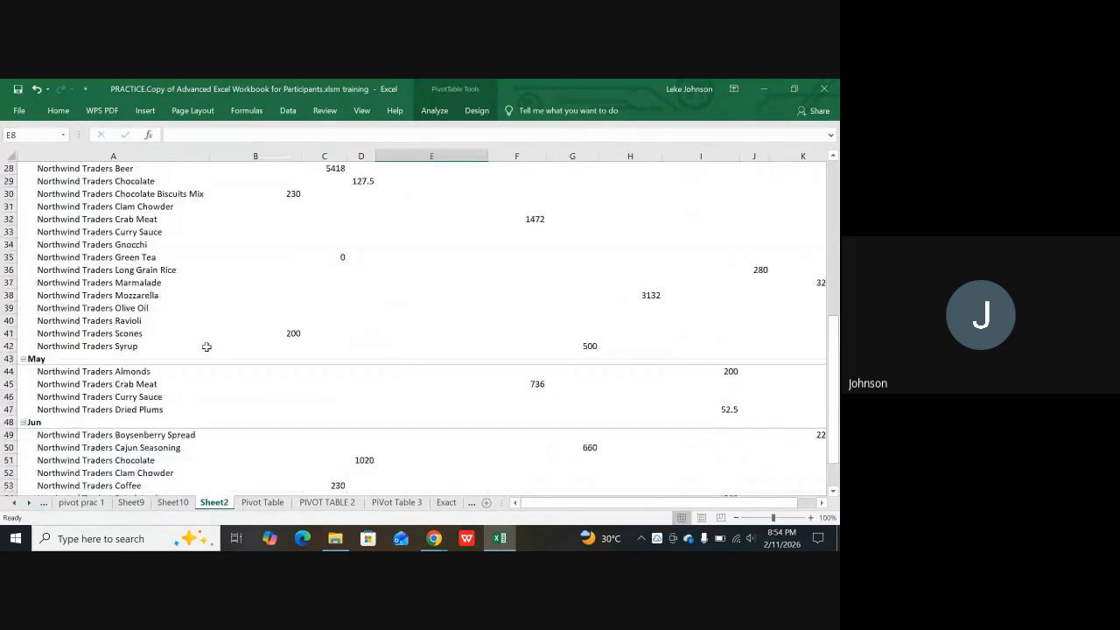
scroll(223, 333, "up", 6)
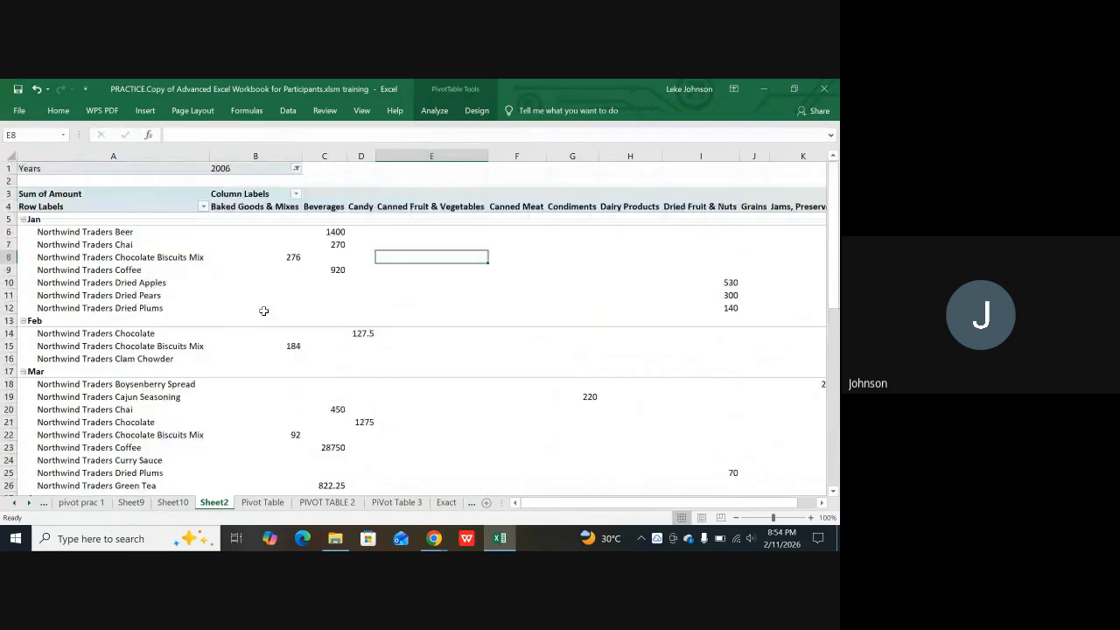
Step: Highlight the Baked Goods & Mixes amounts from January through June, and the January Beer row from Beverages to Soups
left_click_drag(293, 257, 283, 296)
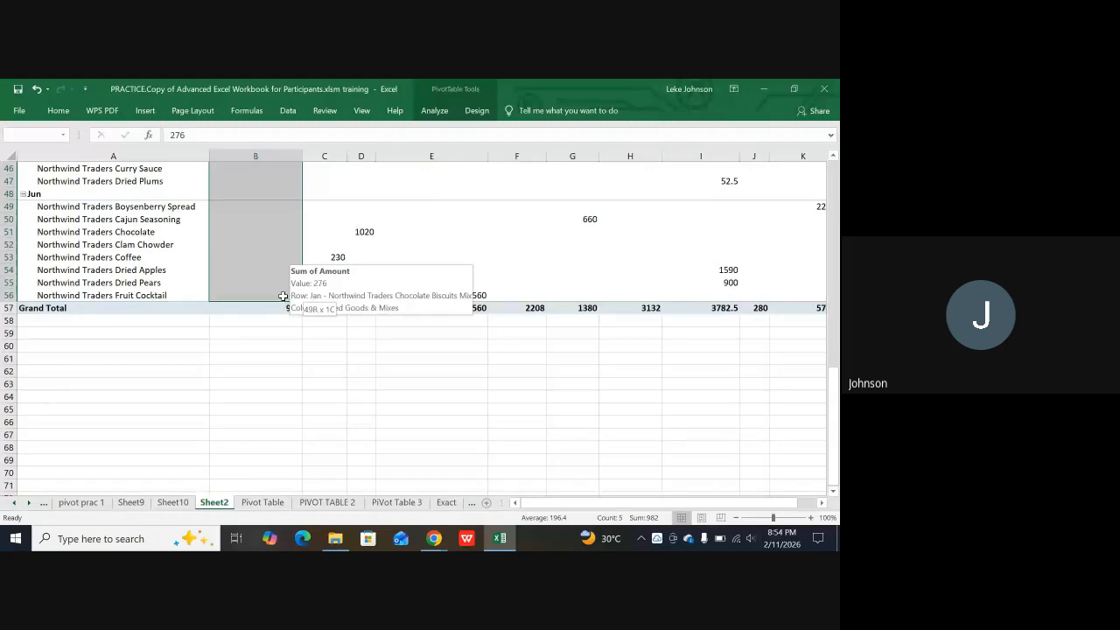
left_click(252, 386)
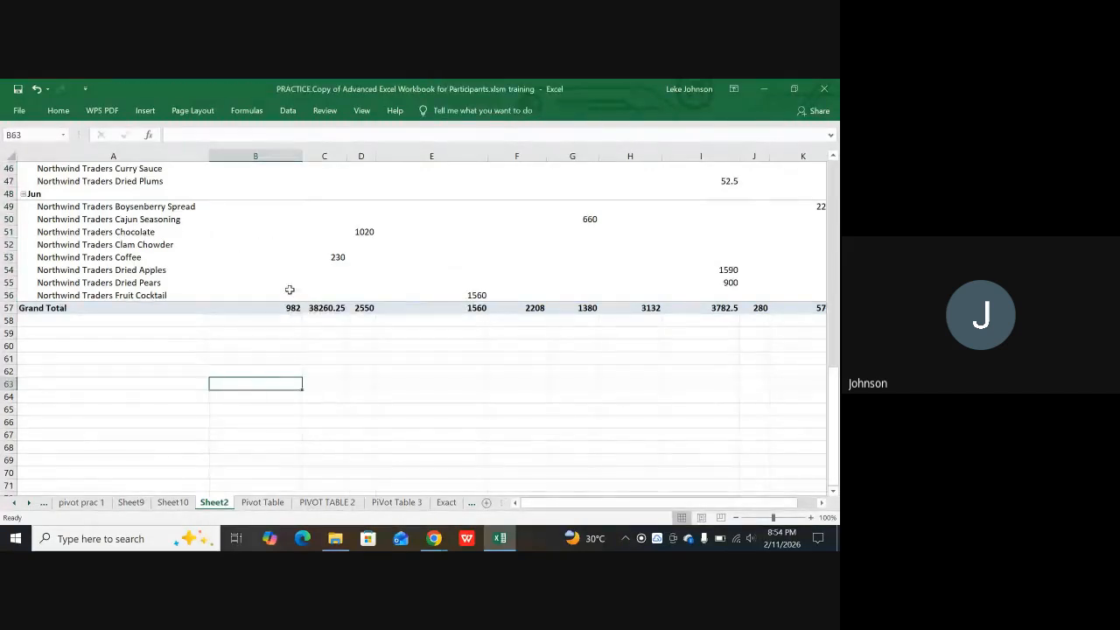
scroll(289, 302, "up", 13)
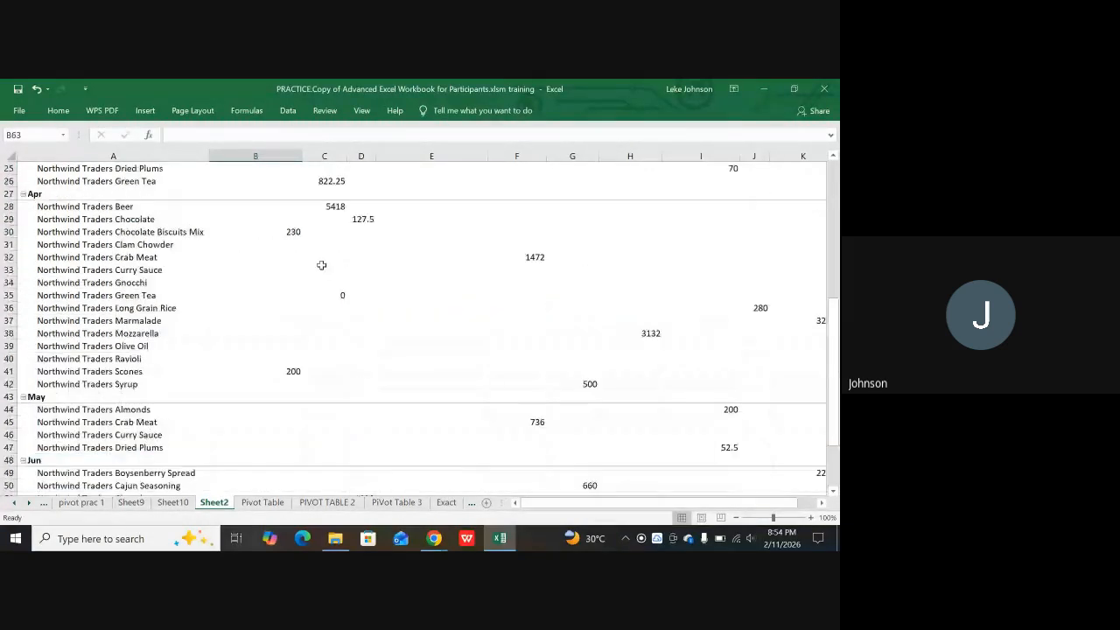
scroll(320, 252, "up", 2)
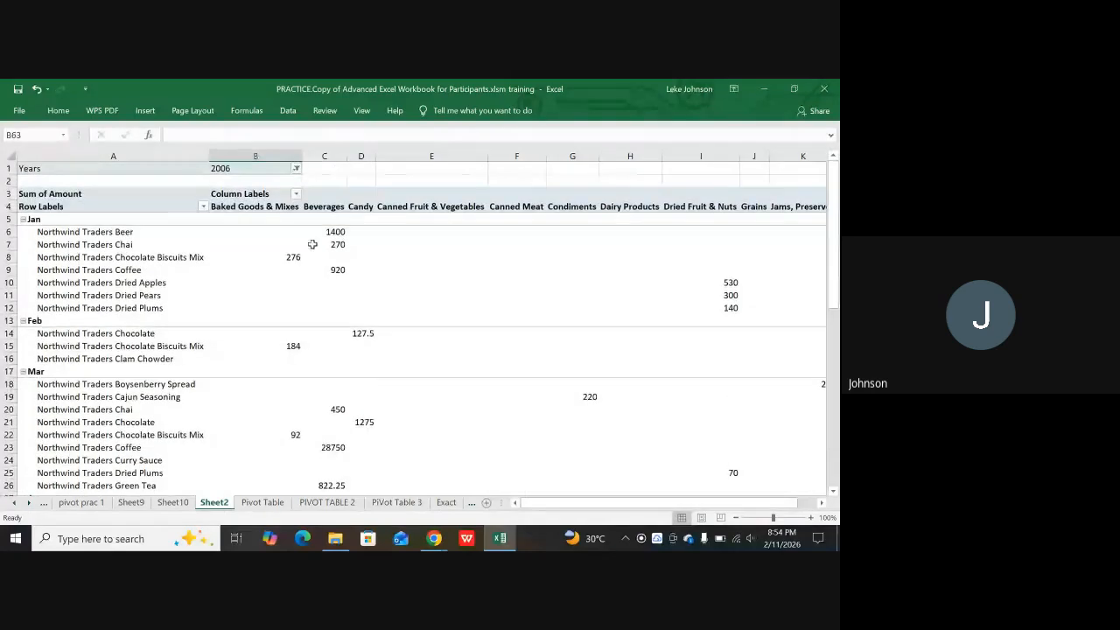
left_click_drag(334, 232, 668, 231)
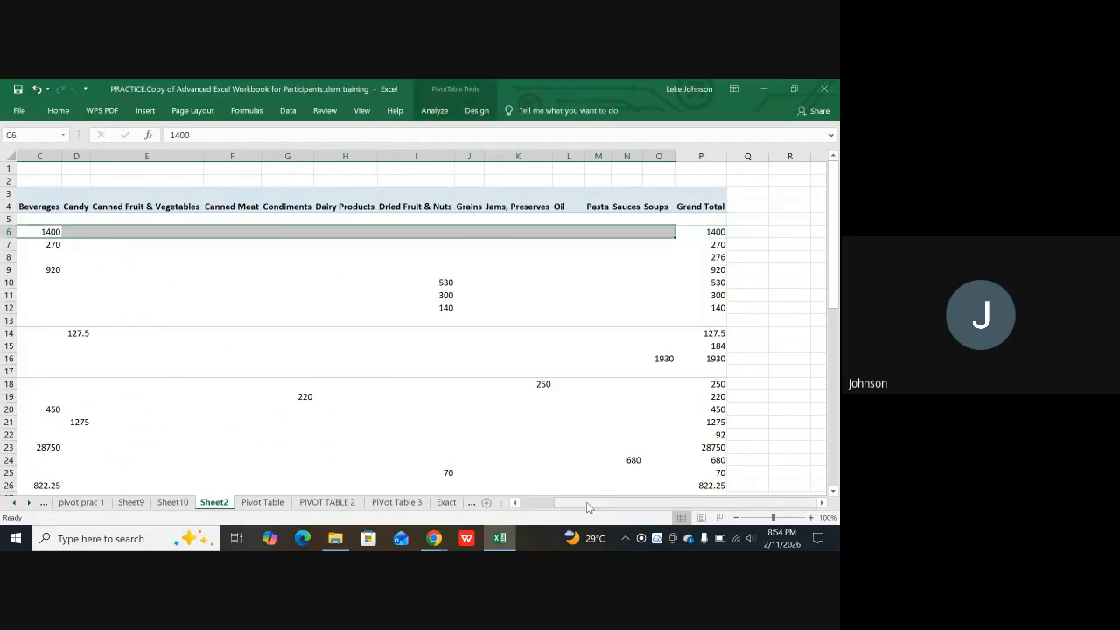
left_click_drag(585, 505, 528, 503)
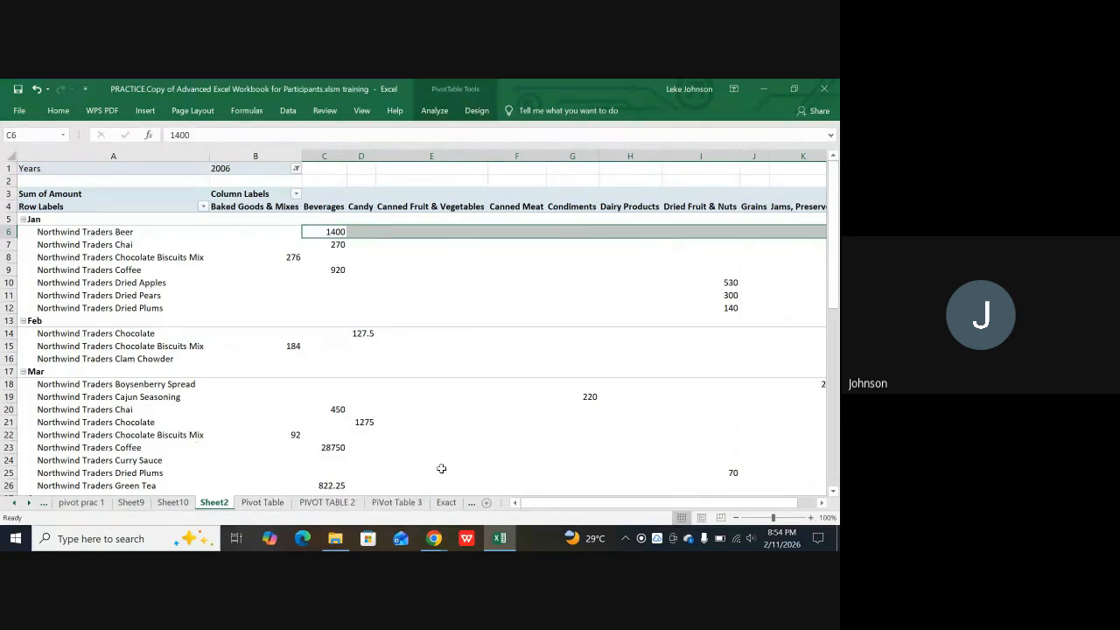
Step: Switch to the Google Meet call and allow contributors to turn on their microphones in the host controls
mouse_move(433, 538)
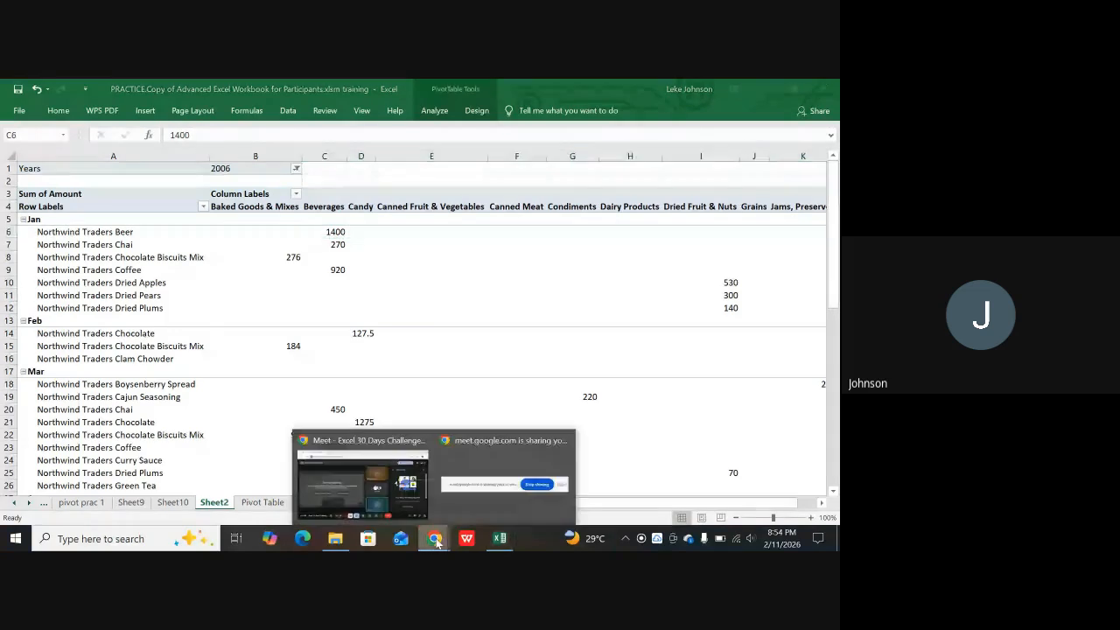
left_click(329, 476)
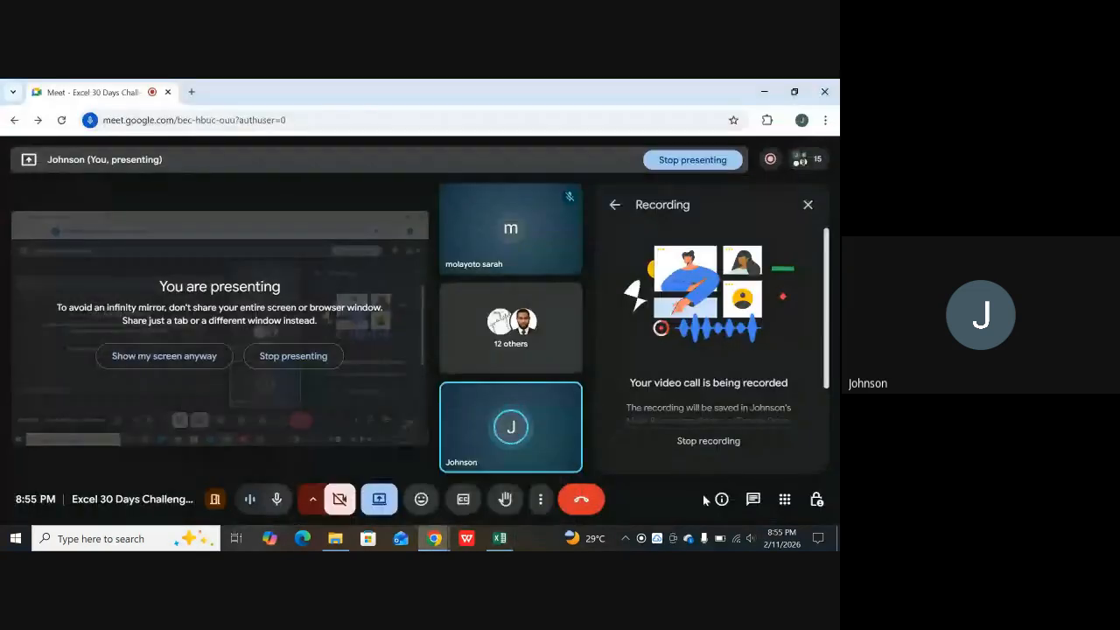
left_click(821, 498)
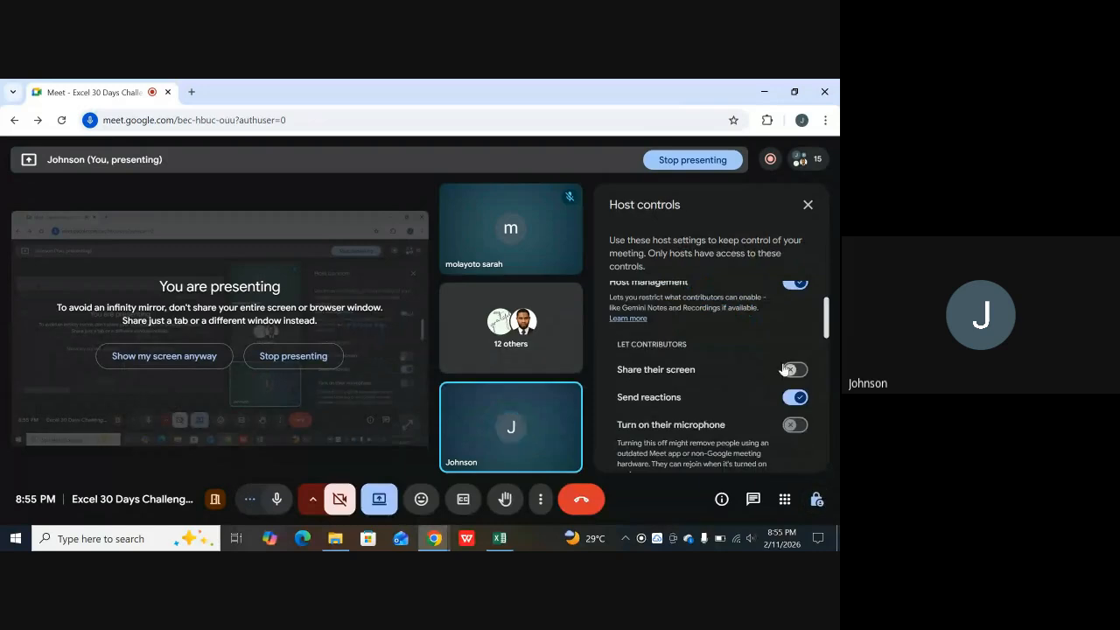
left_click(795, 424)
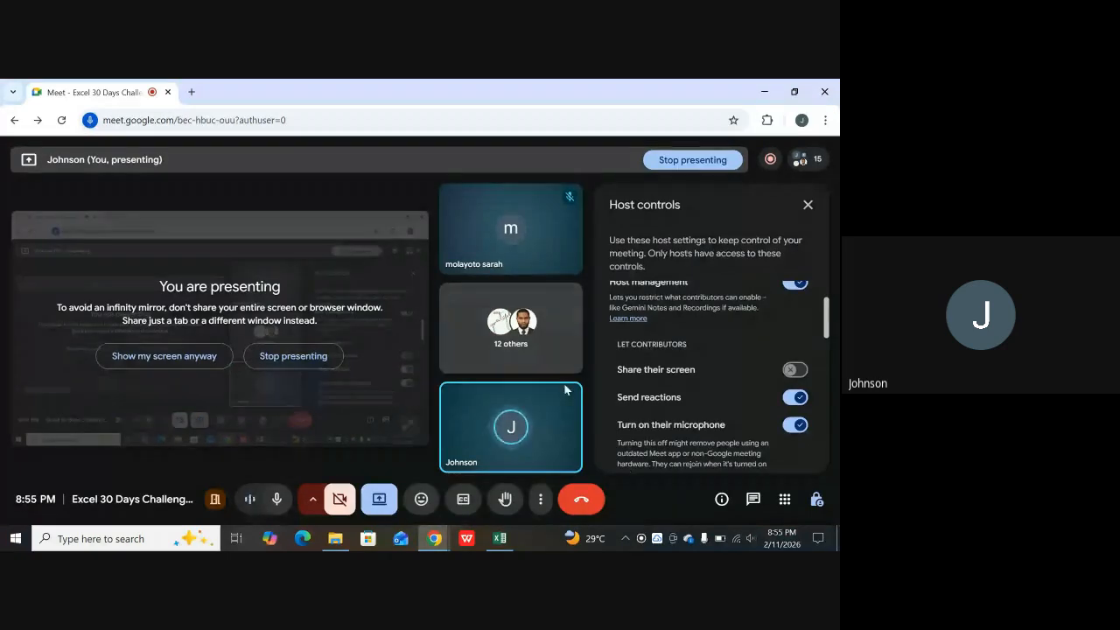
mouse_move(544, 410)
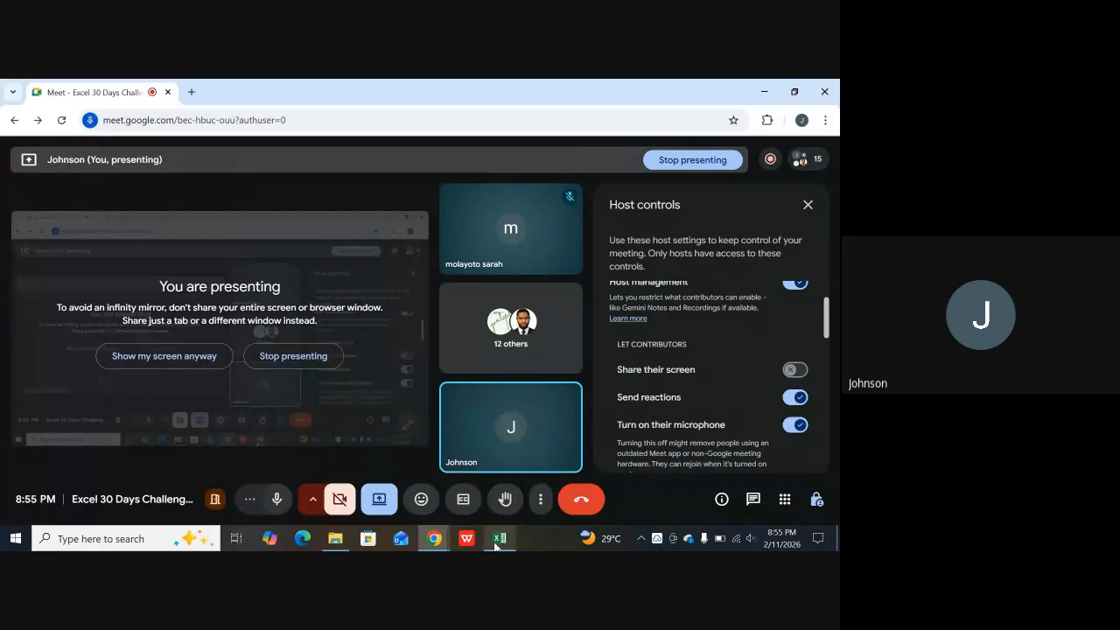
mouse_move(497, 546)
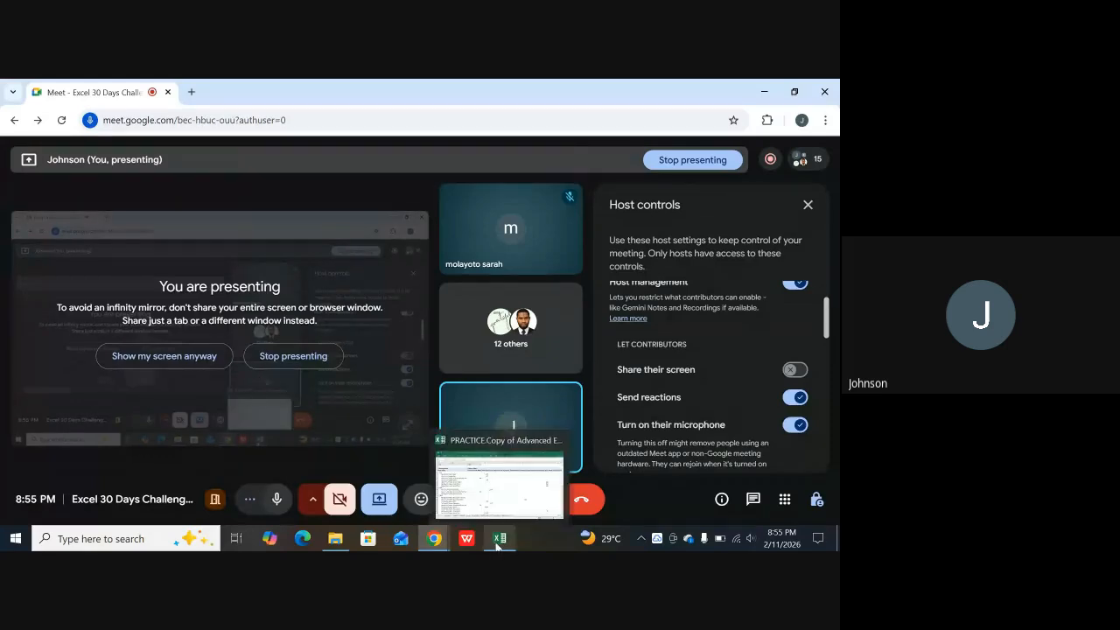
Step: Switch back to the Excel workbook and open the pivot prac 1 sheet
left_click(495, 495)
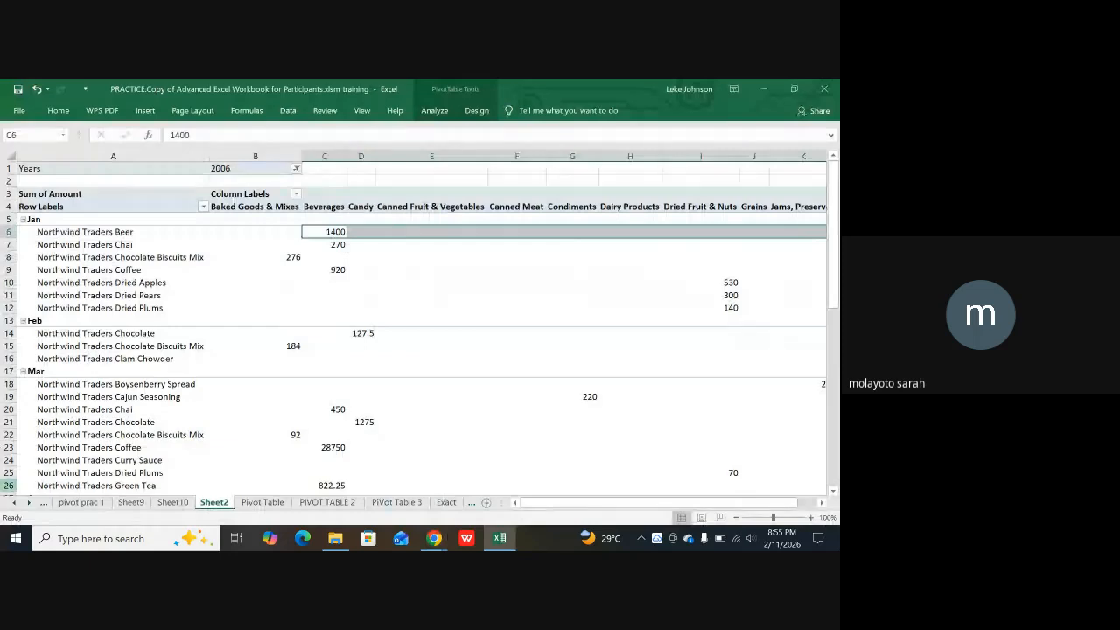
left_click(14, 503)
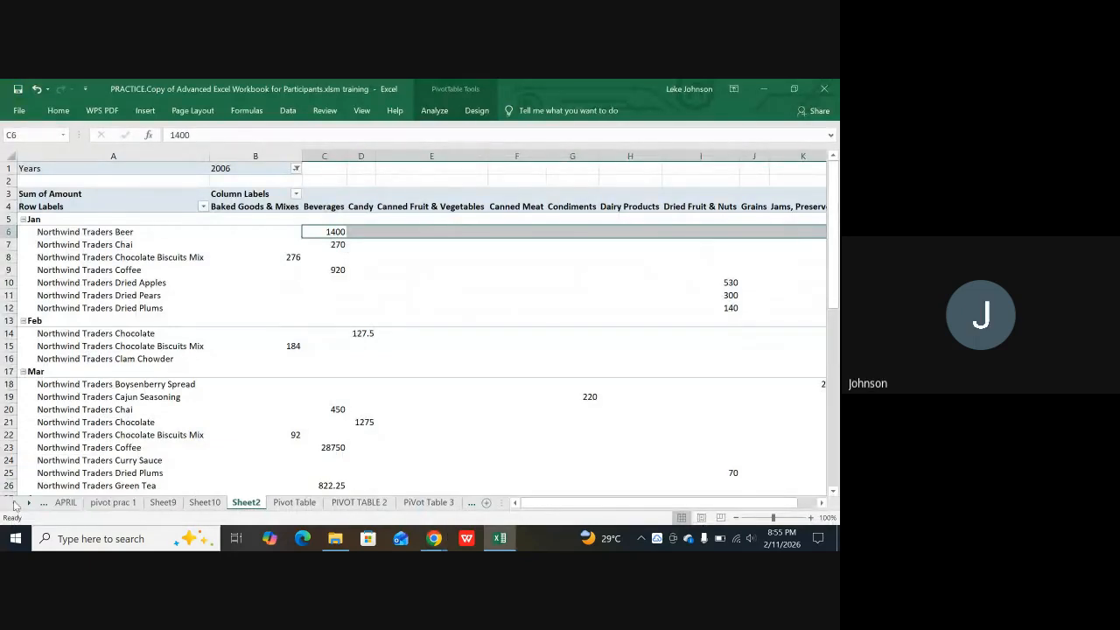
left_click(14, 503)
left_click(14, 503)
left_click(14, 504)
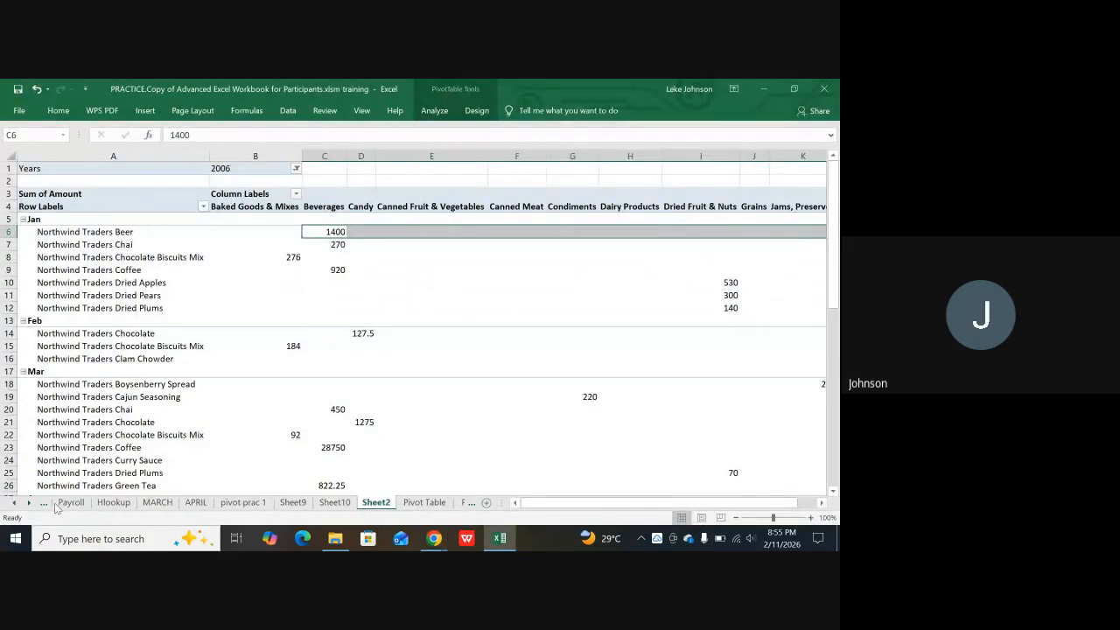
left_click(236, 504)
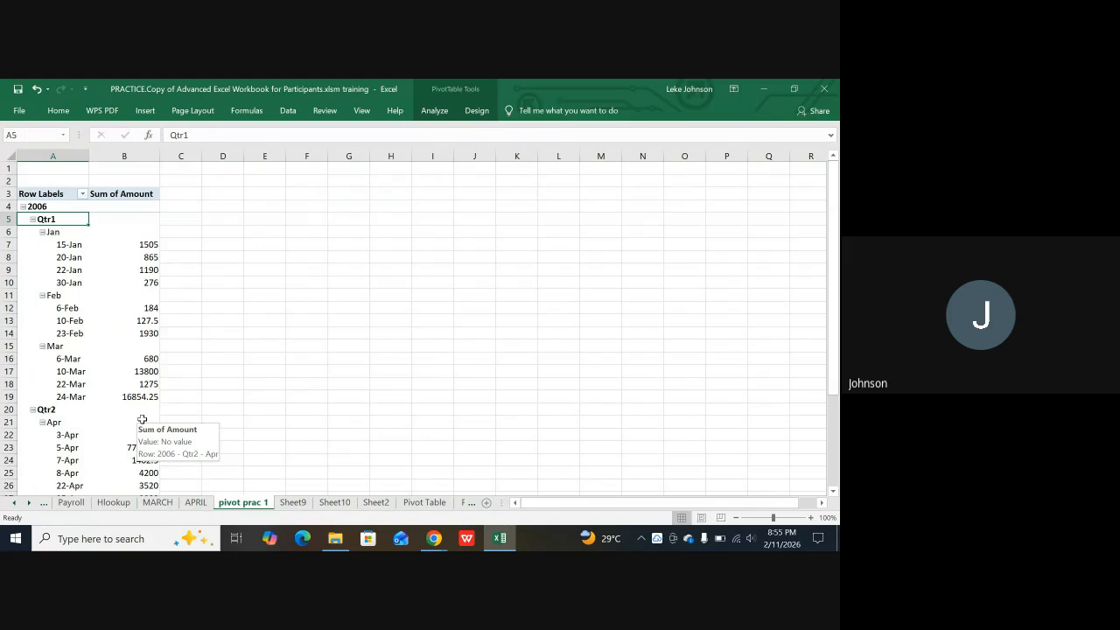
Step: Examine the 2006 quarter, month and date rows with their amounts down to the Grand Total, and return to the table's start
left_click(87, 348)
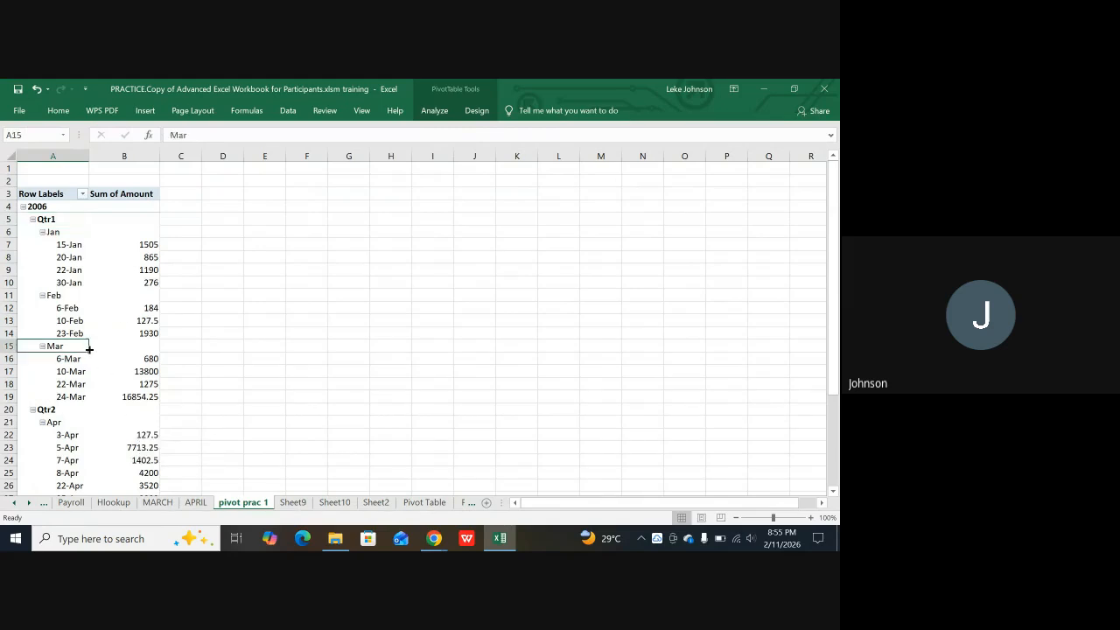
left_click(58, 266)
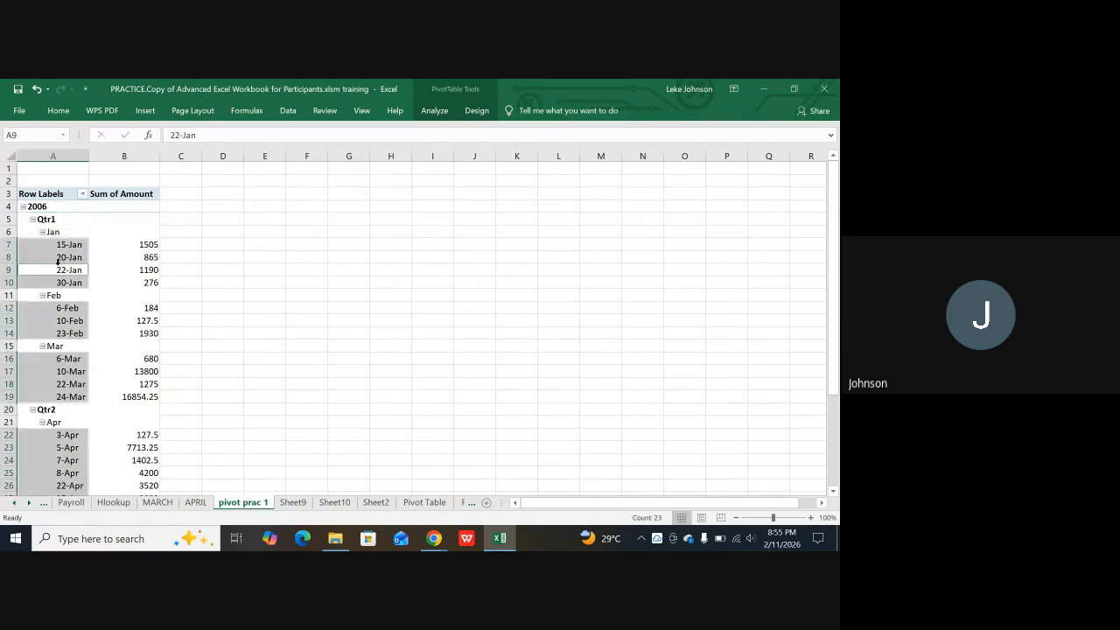
left_click(95, 293)
scroll(263, 393, "down", 9)
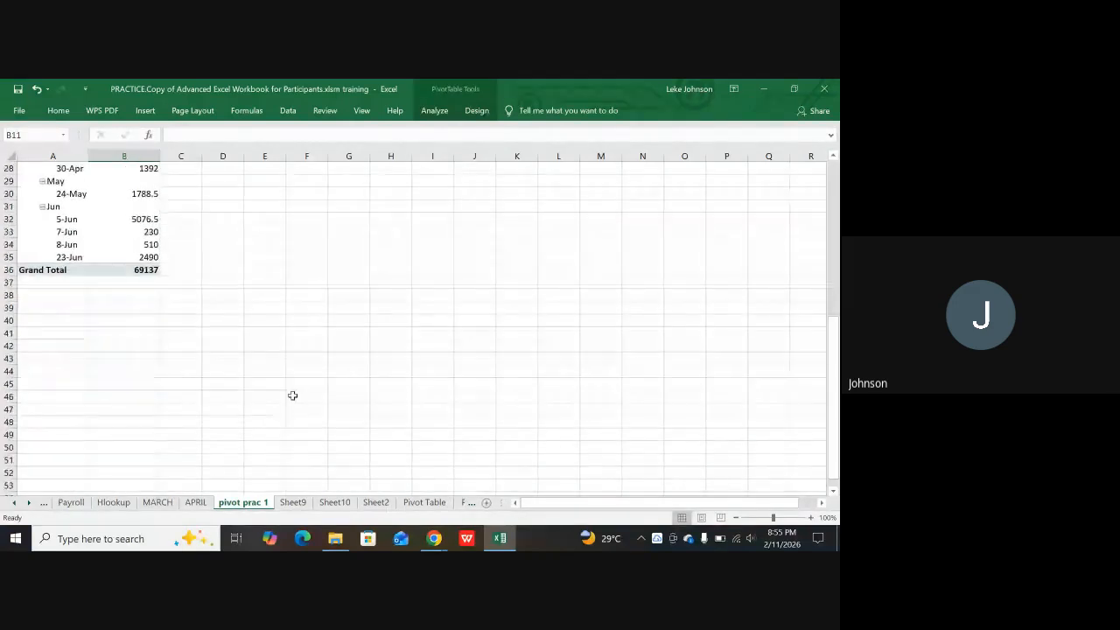
scroll(292, 396, "up", 3)
left_click(80, 244)
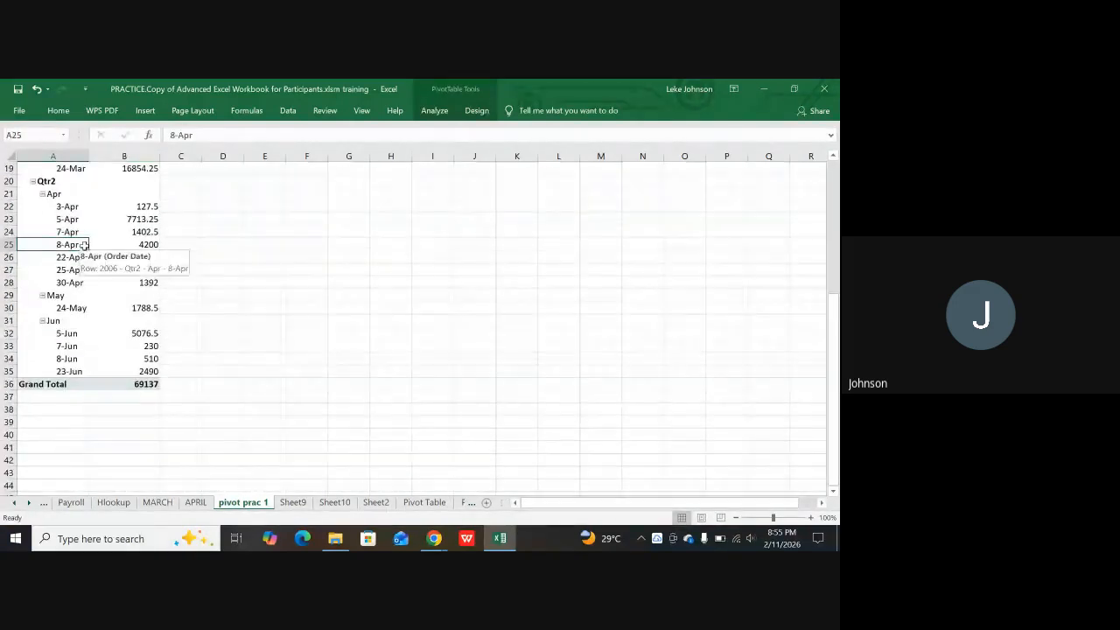
left_click(134, 234)
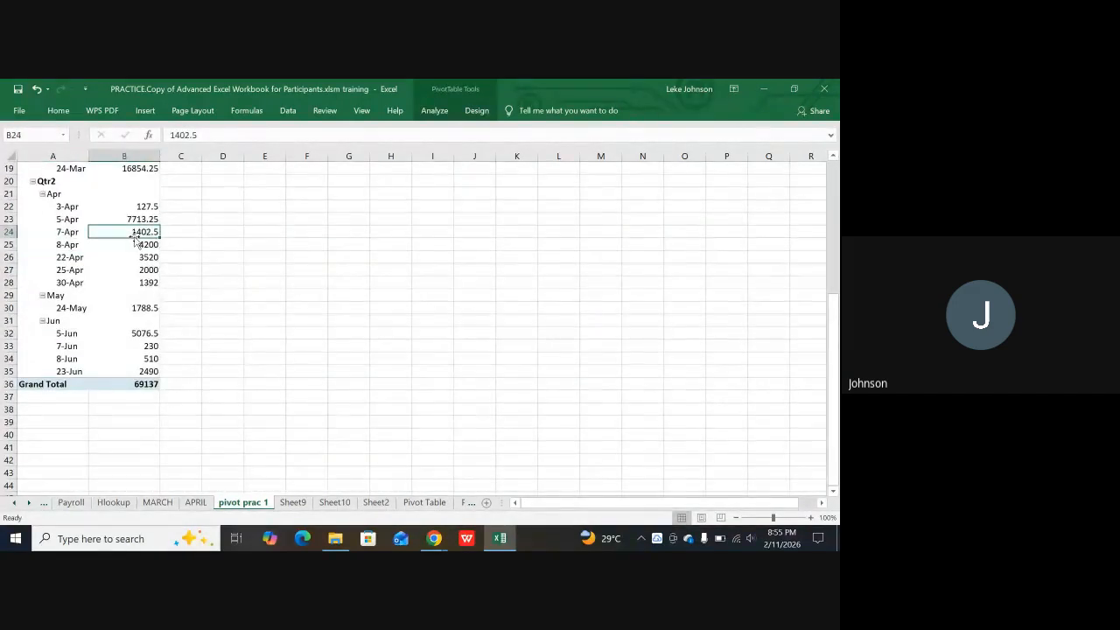
scroll(136, 241, "up", 2)
left_click(84, 207)
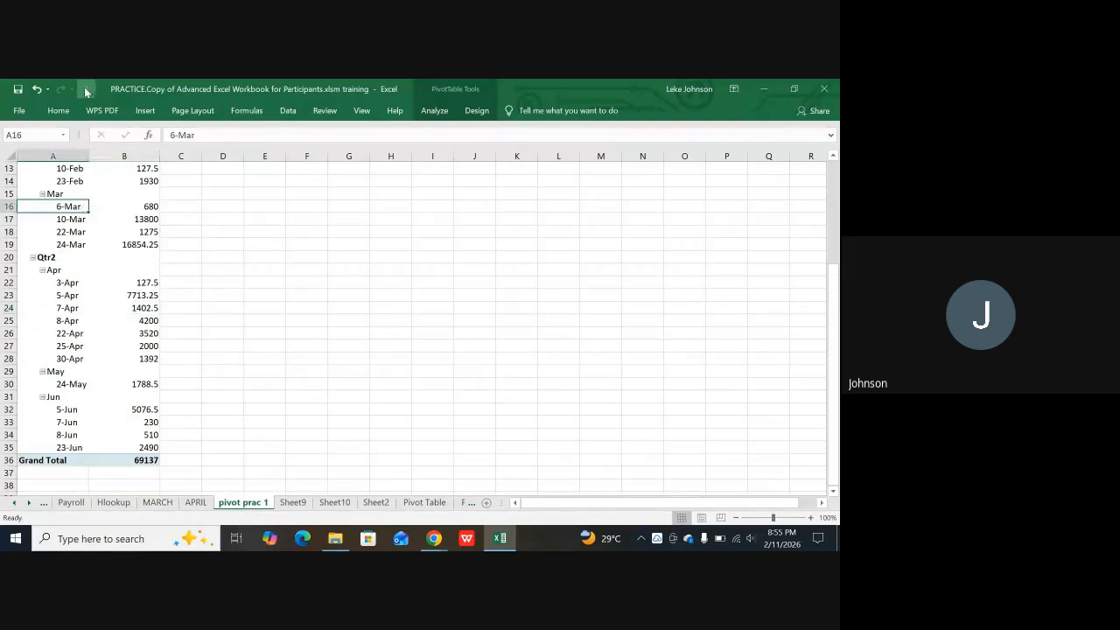
left_click(145, 112)
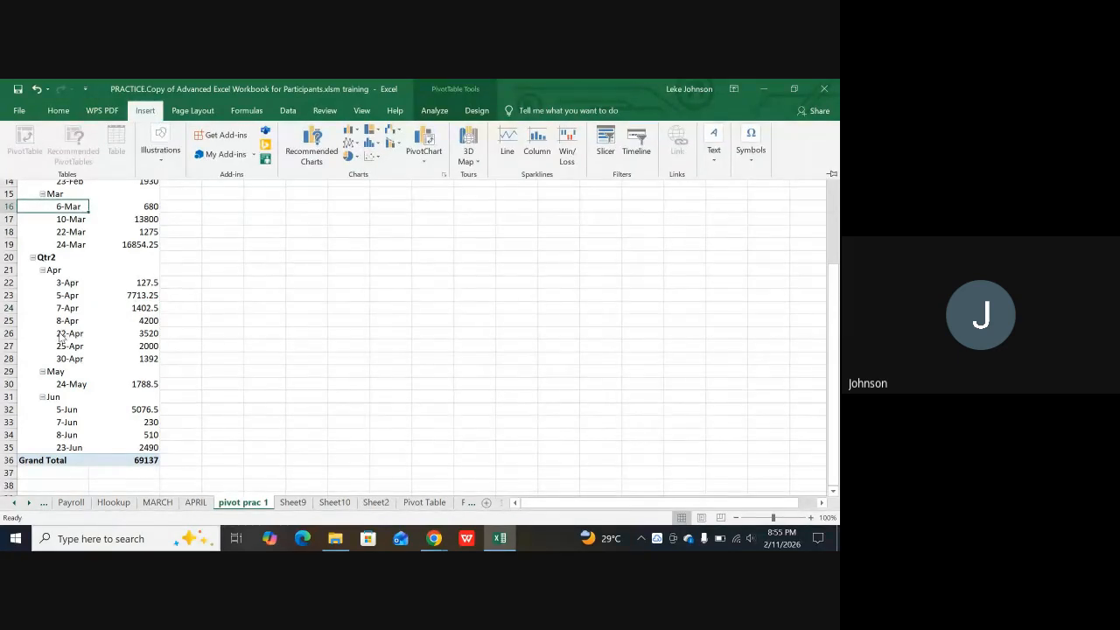
scroll(87, 319, "up", 5)
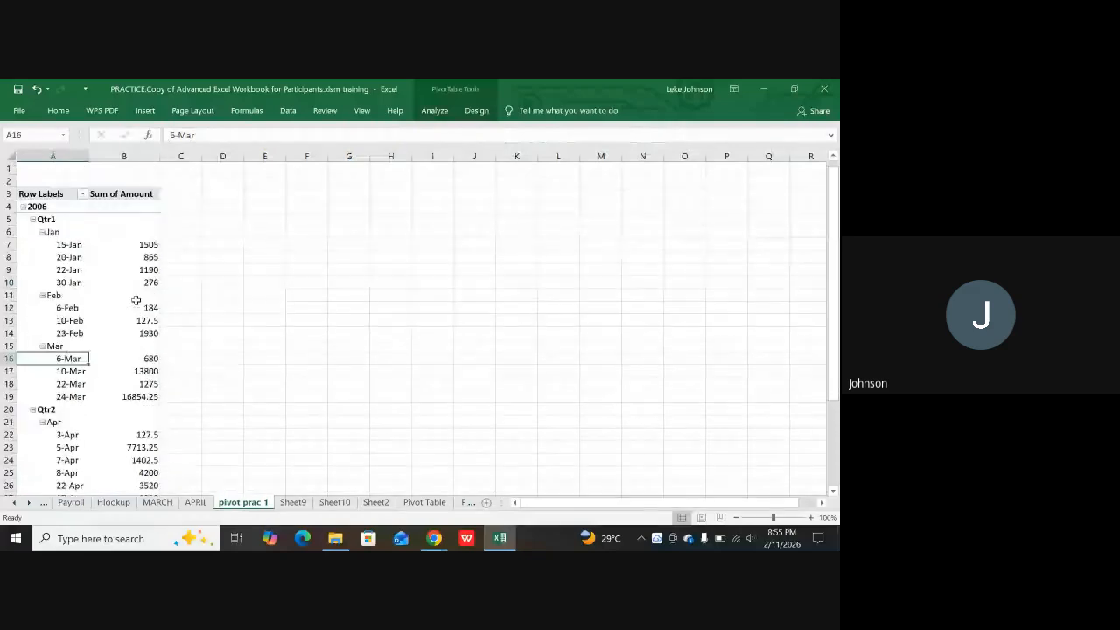
Step: Point out the Row Labels and Sum of Amount headers and the 2006 label, and review the amounts down to the Grand Total
left_click(116, 200)
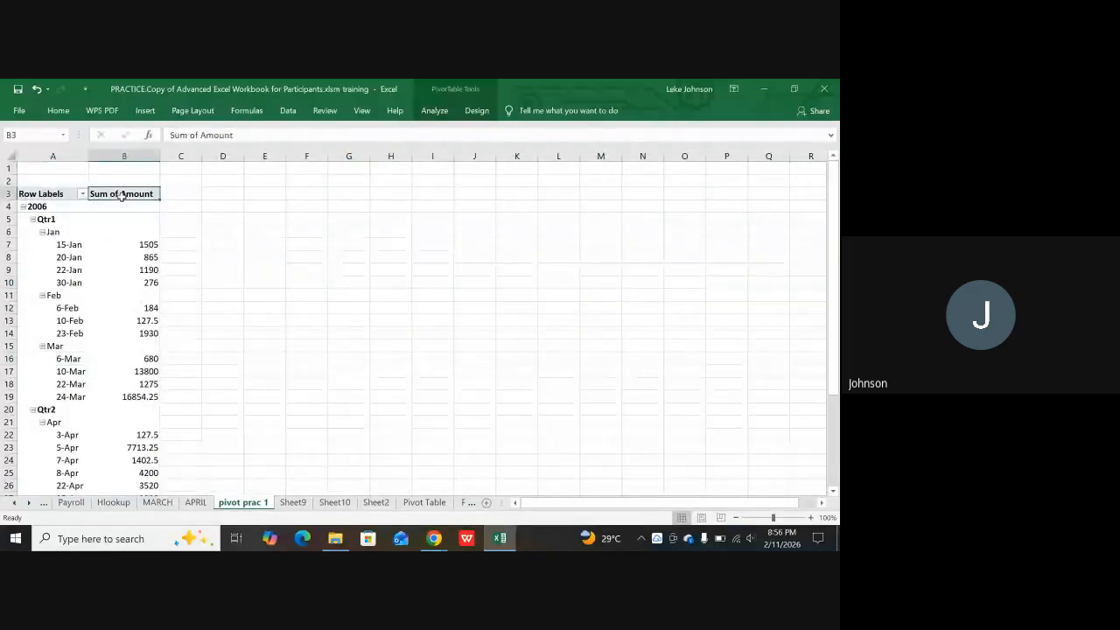
left_click(50, 195)
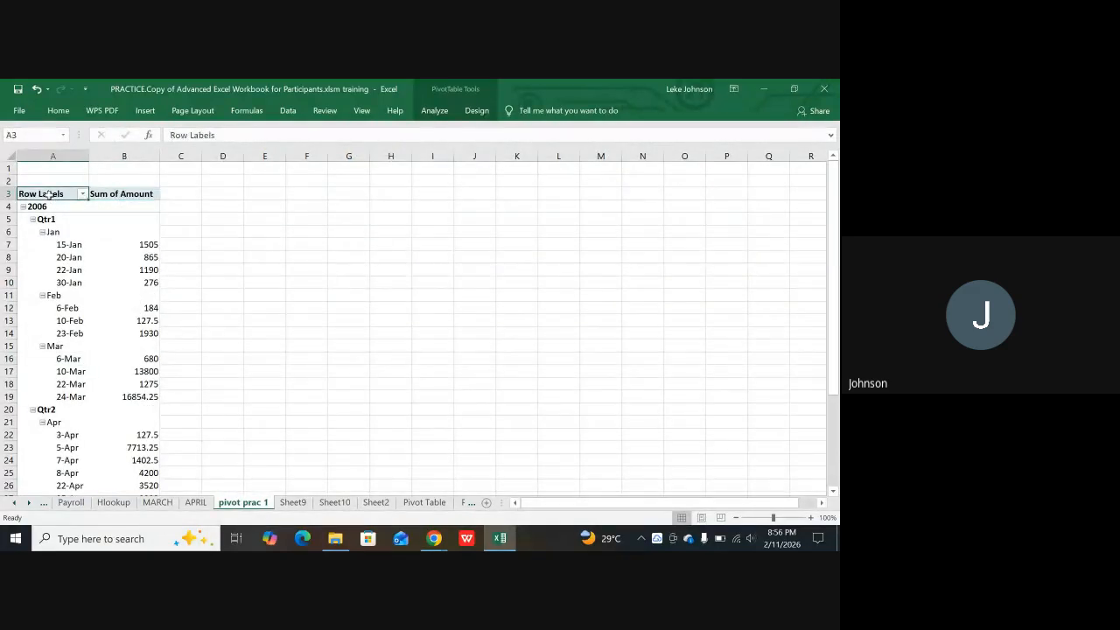
left_click(130, 196)
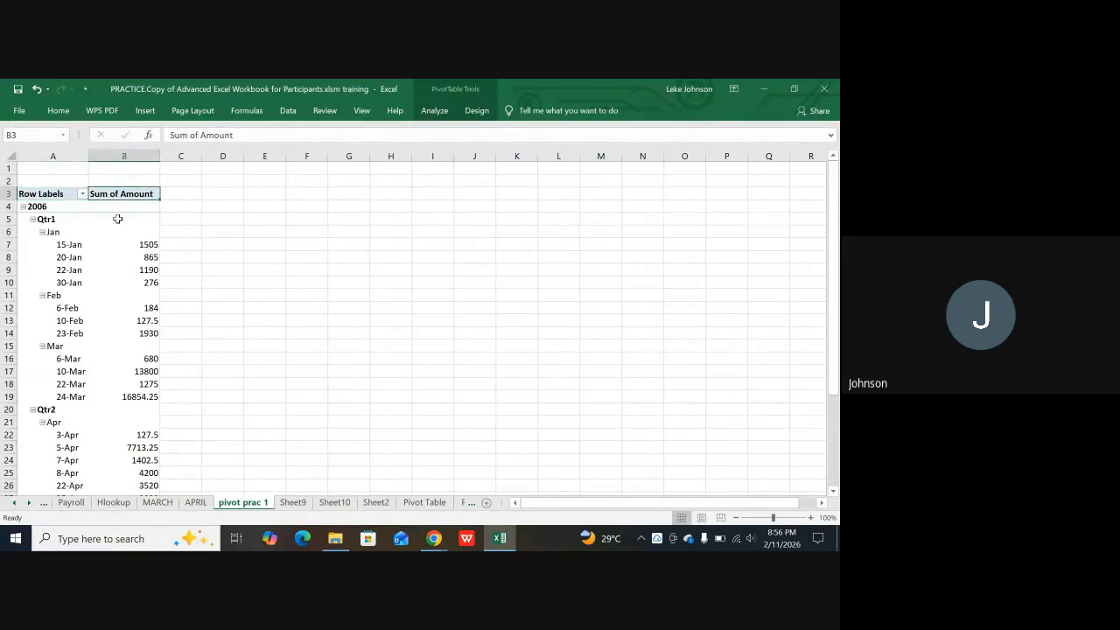
left_click(54, 203)
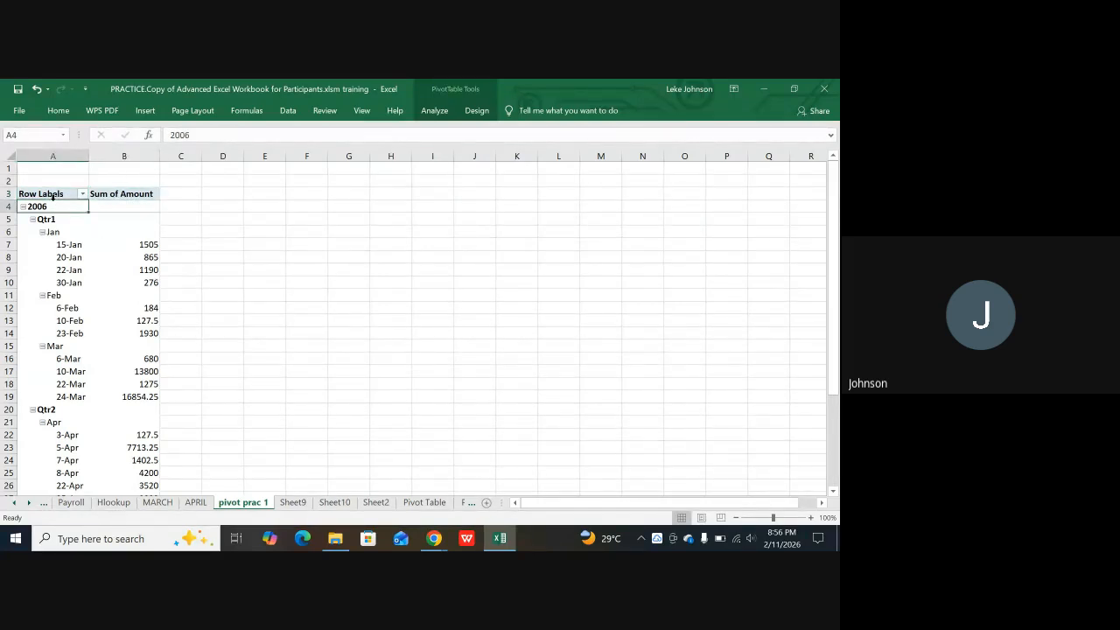
left_click(111, 197)
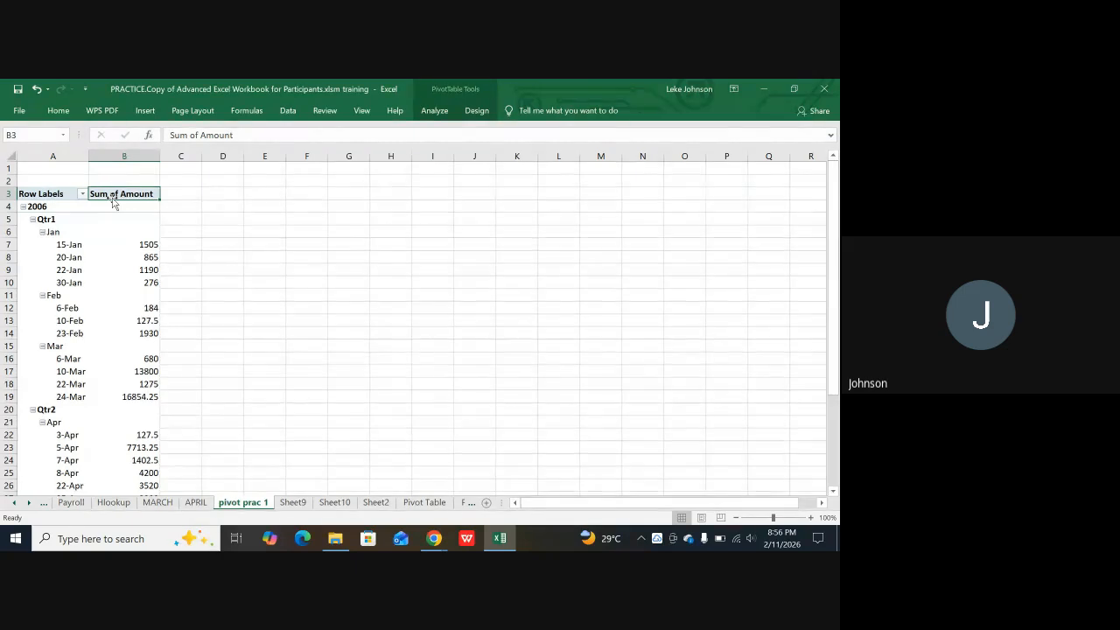
scroll(120, 253, "down", 5)
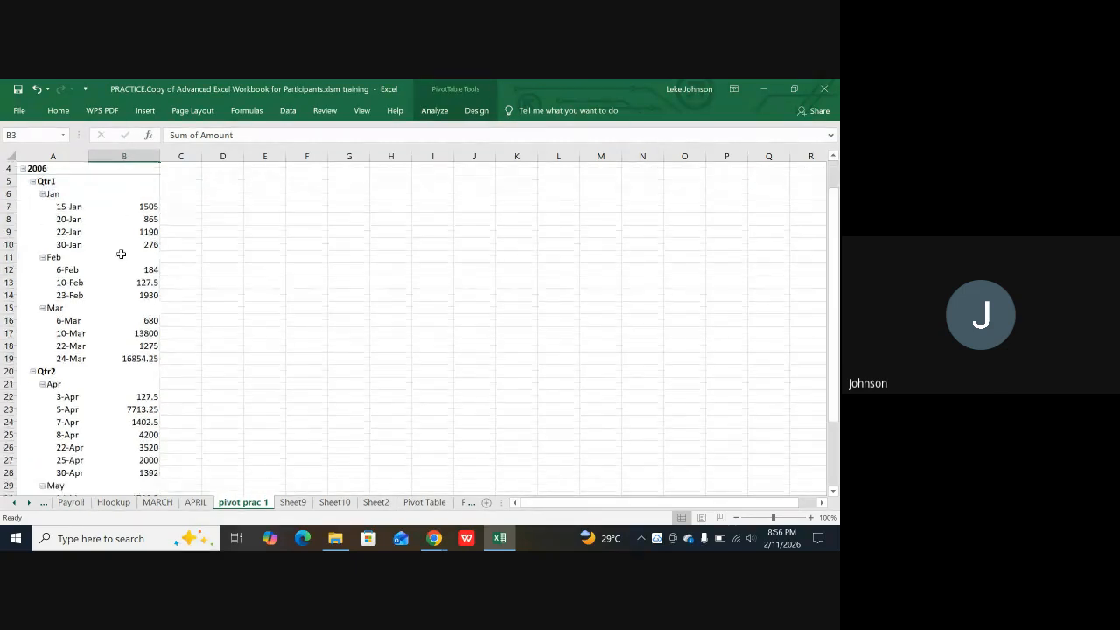
scroll(121, 264, "down", 1)
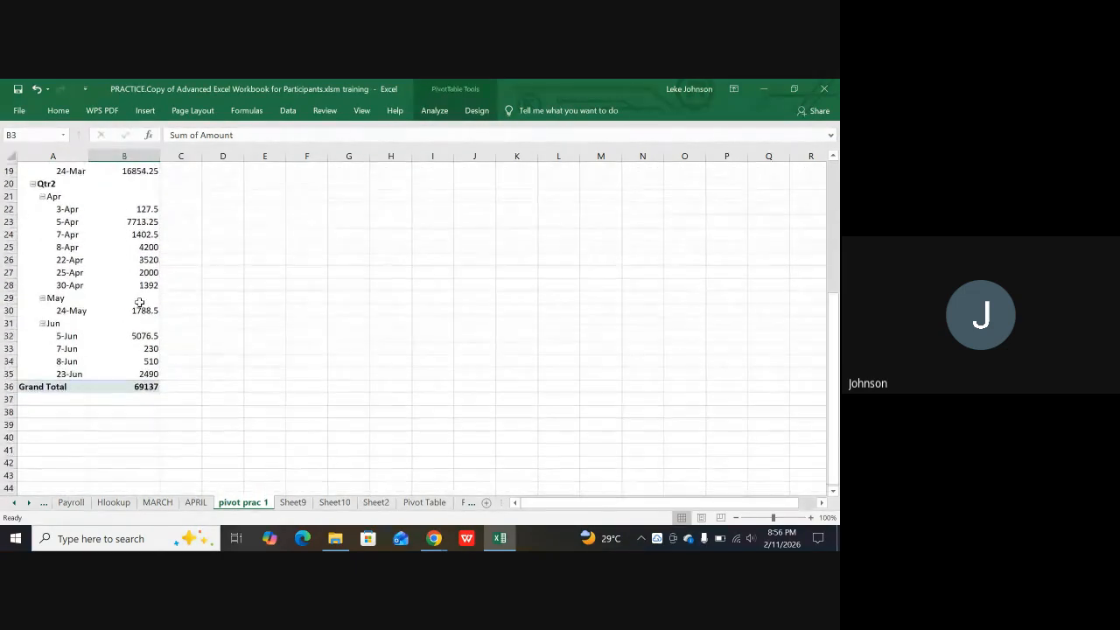
Step: Look through the pivot tables on Sheet9, Sheet10 and Sheet2, and the source data on the Pivot Table sheet
left_click(288, 509)
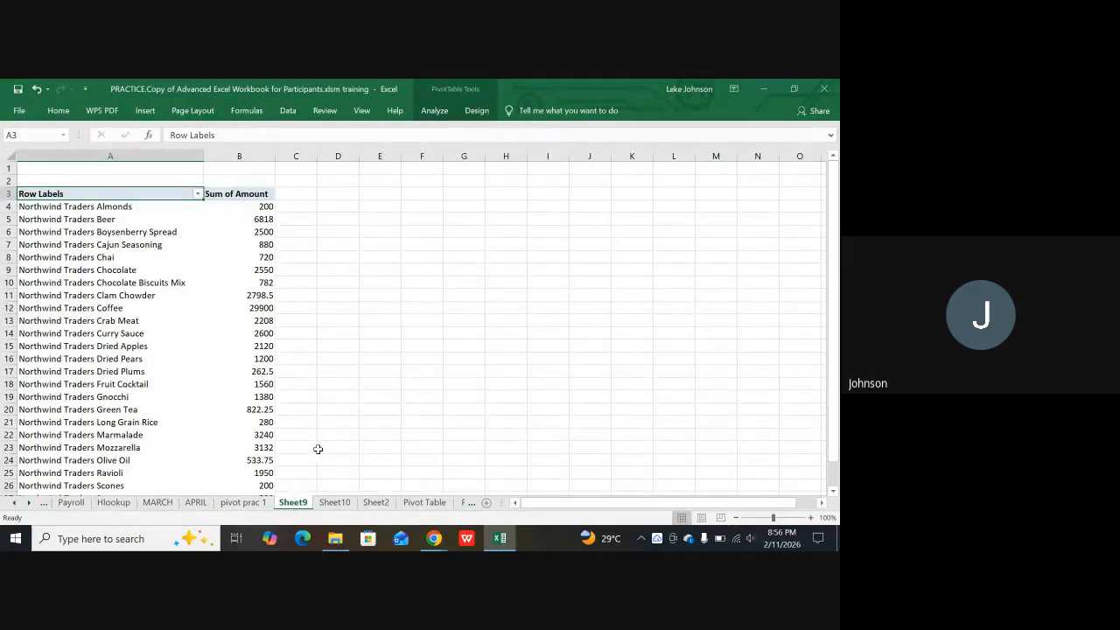
left_click(334, 502)
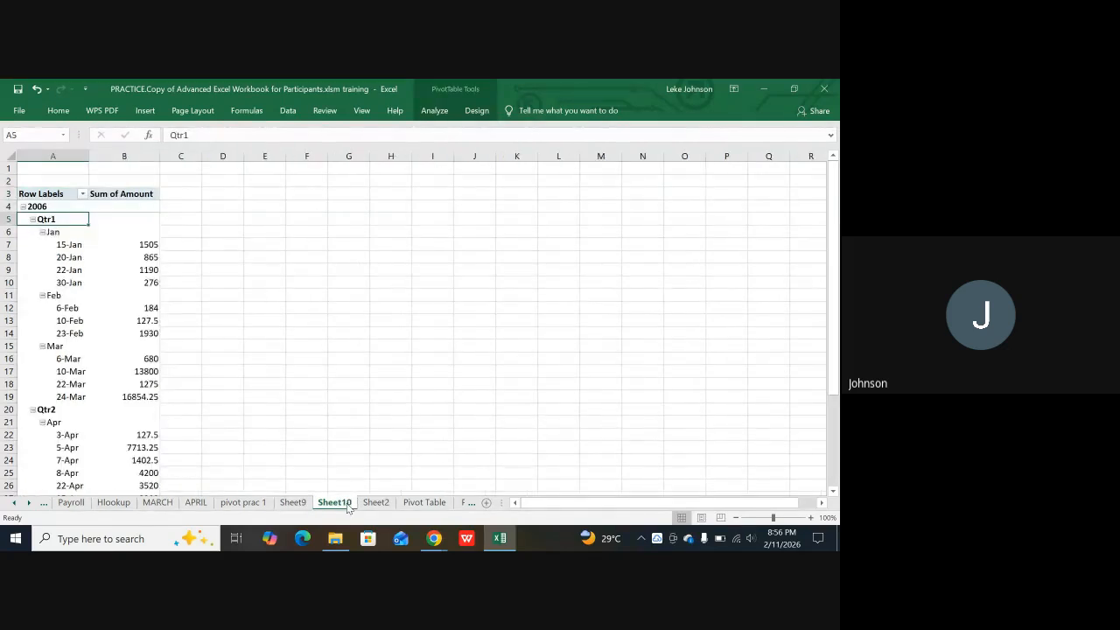
left_click(381, 506)
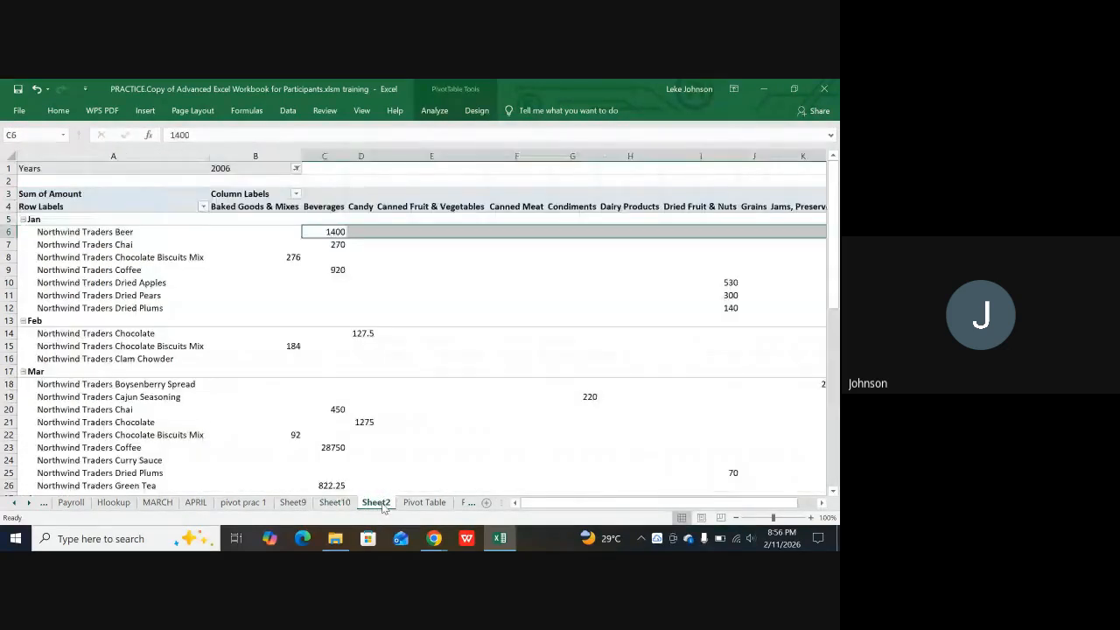
scroll(428, 493, "down", 1)
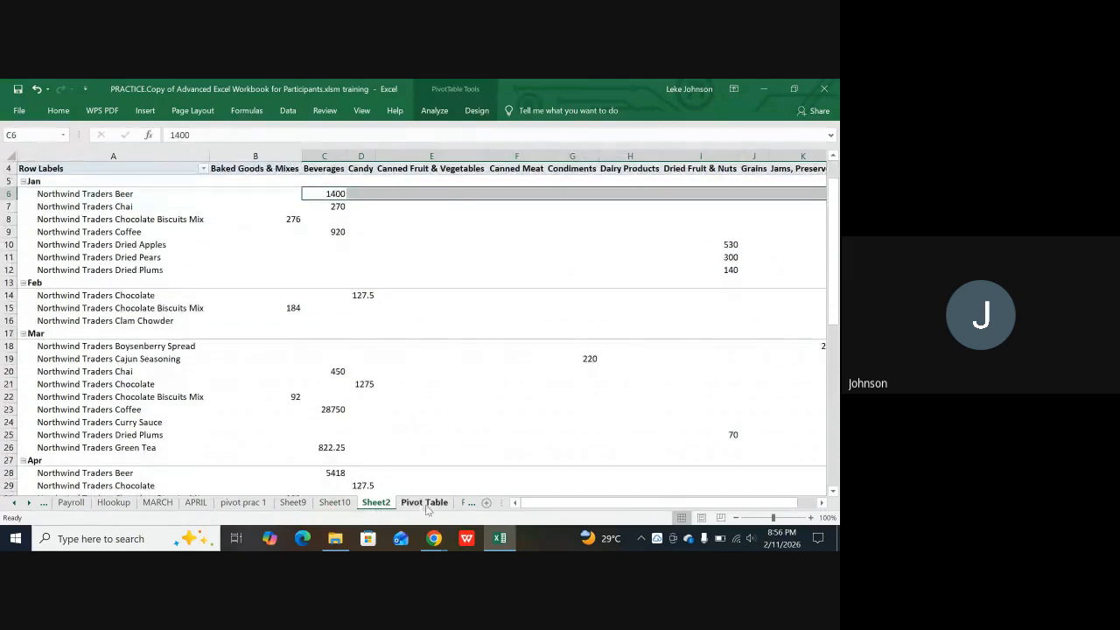
left_click(424, 503)
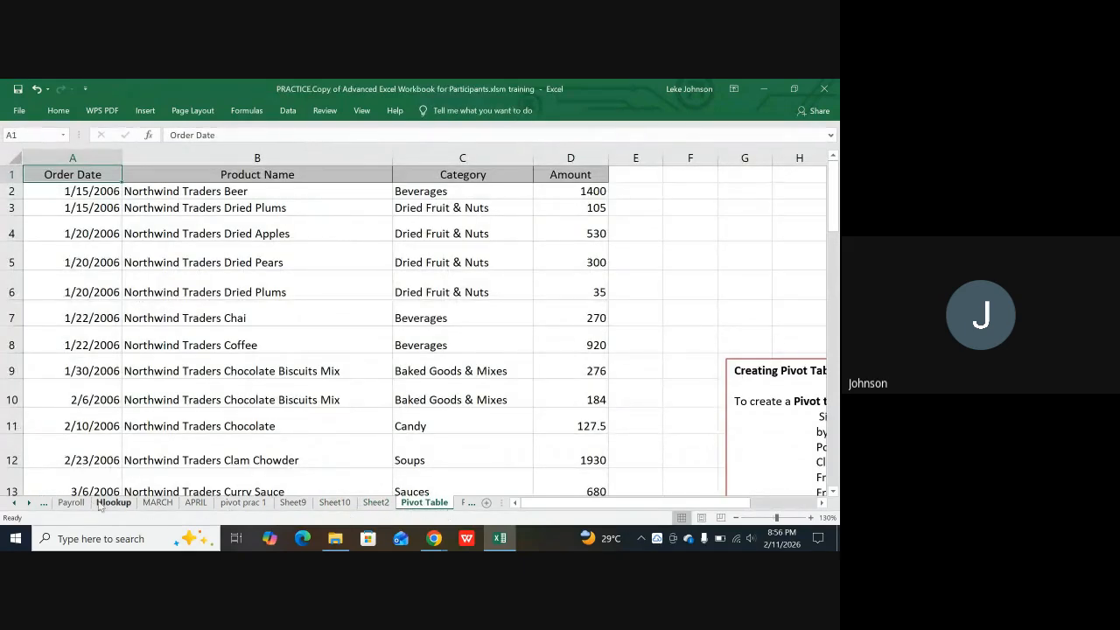
Step: Open the PIVOT TABLE 2 sheet and go to the header row of its payroll data
left_click(26, 503)
left_click(26, 504)
left_click(26, 503)
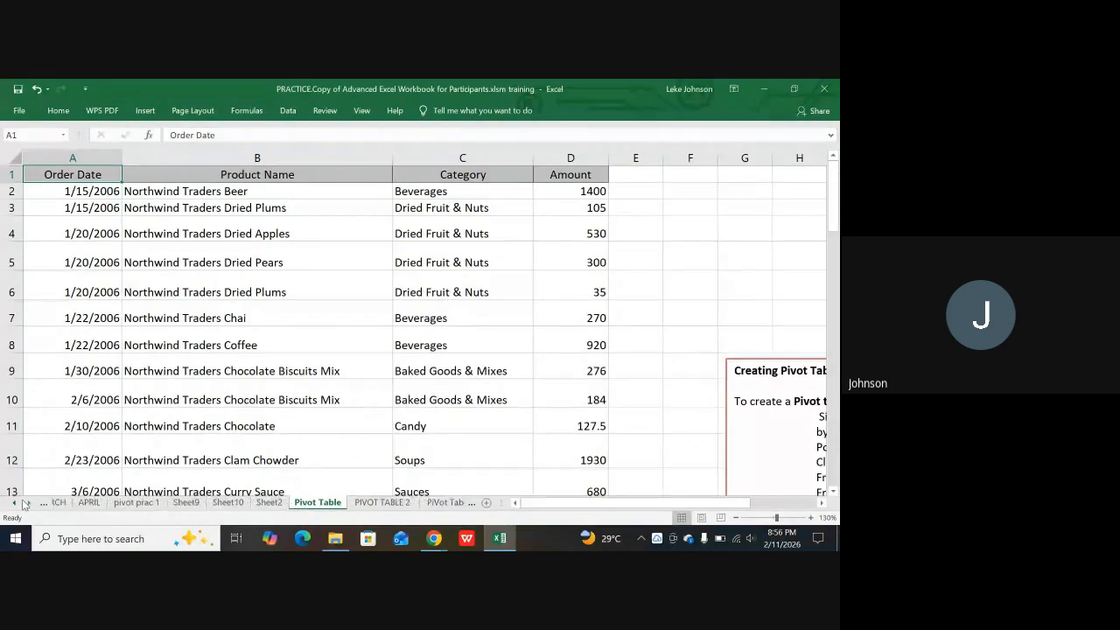
left_click(361, 503)
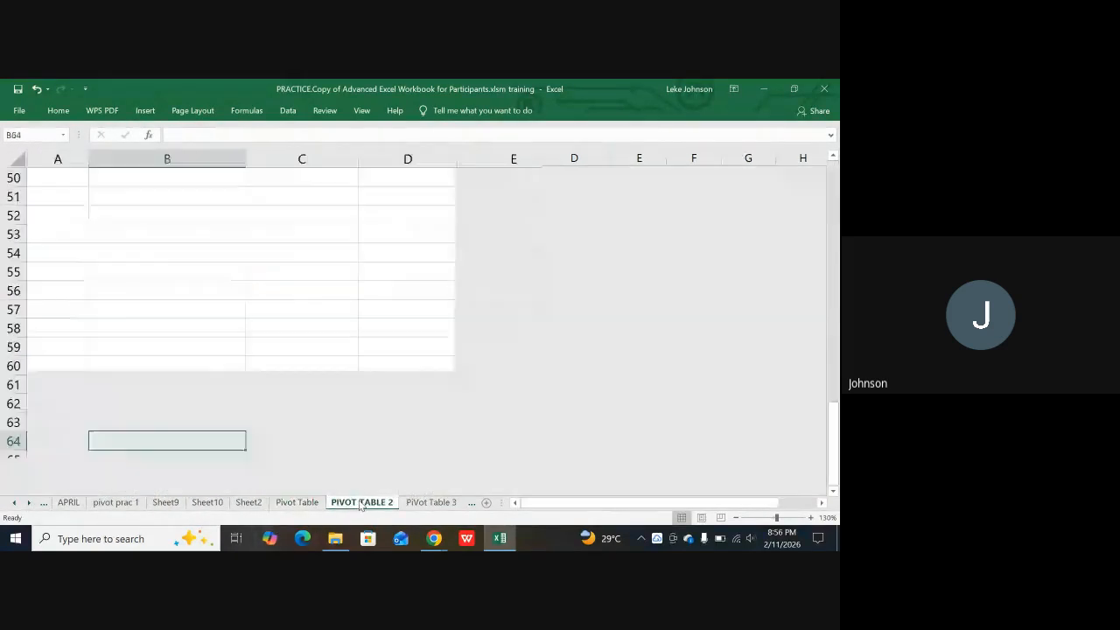
scroll(346, 473, "up", 15)
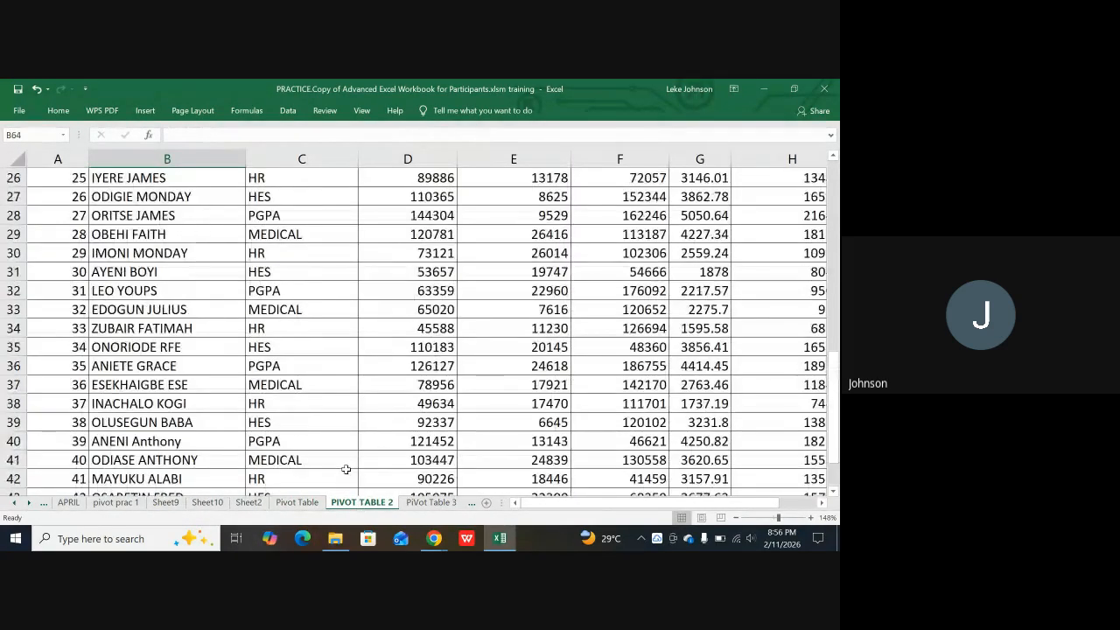
scroll(356, 463, "up", 2)
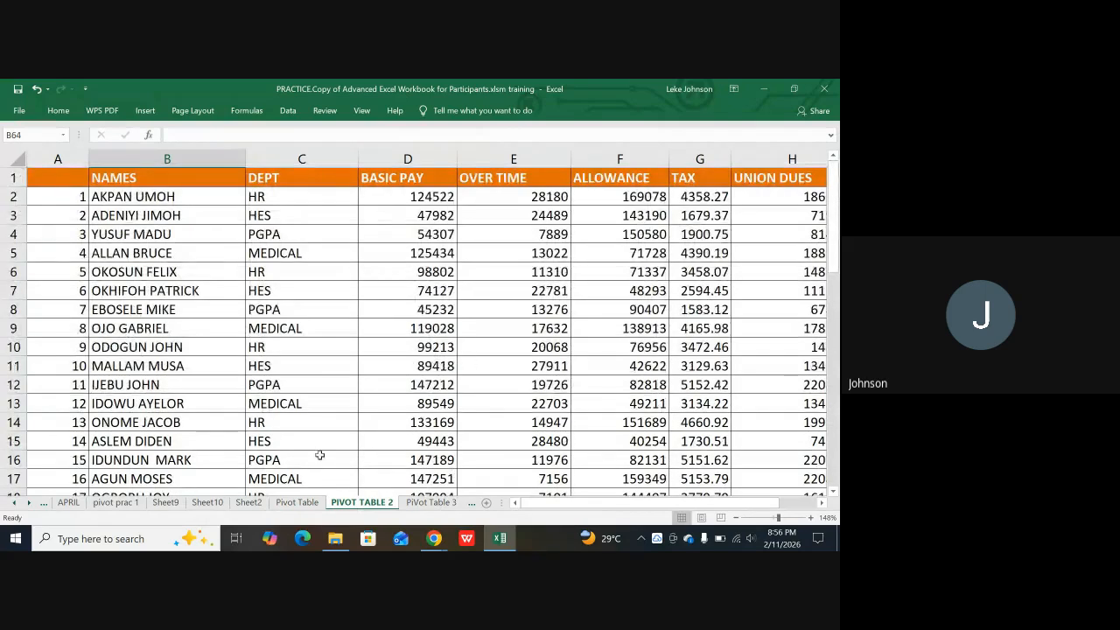
Step: Point out the payroll column headings from NAMES through UNION DUES, and back across TAX and ALLOWANCE
left_click(194, 181)
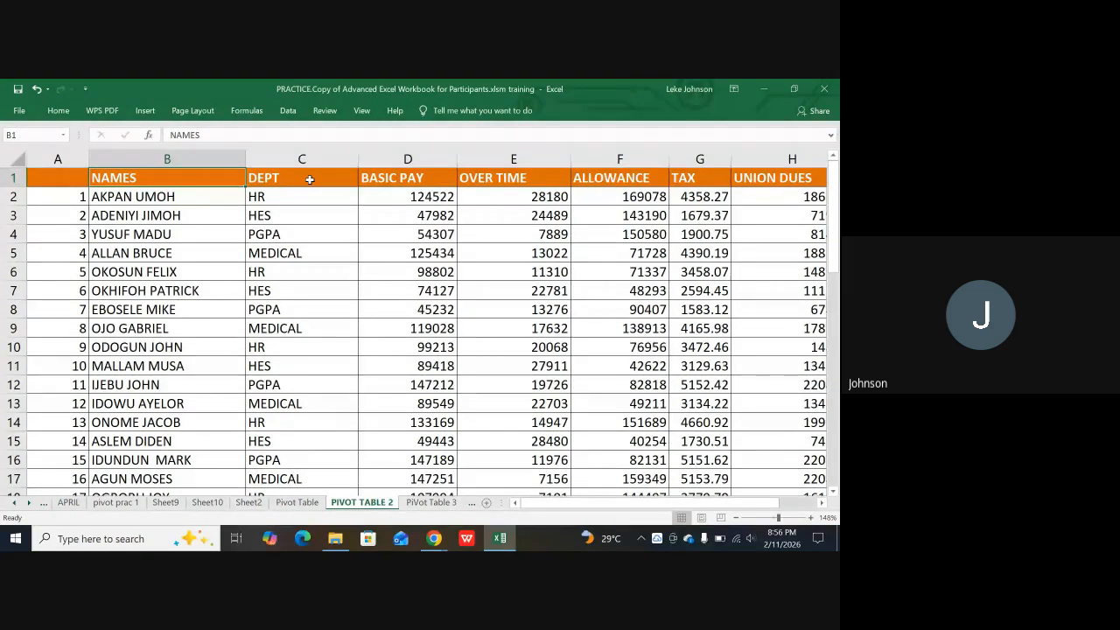
left_click(309, 180)
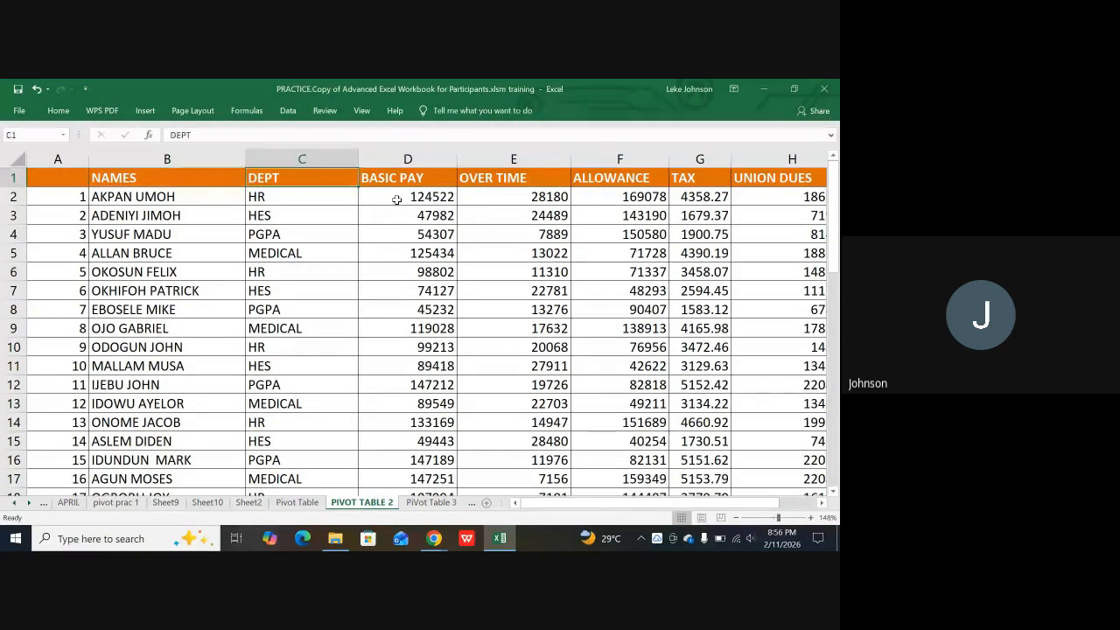
left_click(422, 180)
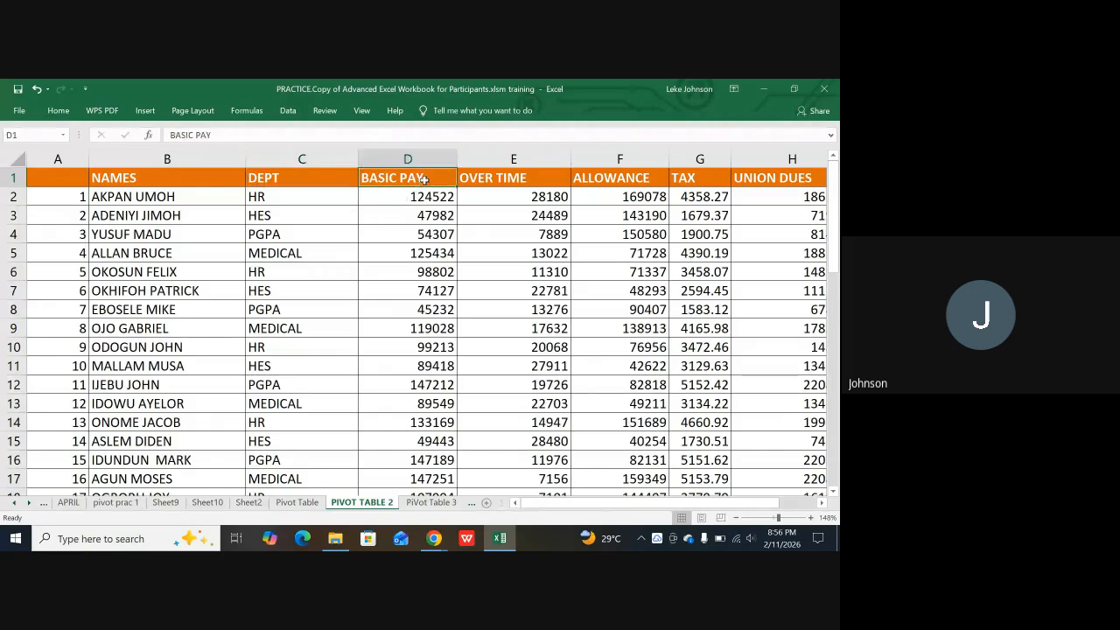
left_click(515, 180)
left_click(618, 184)
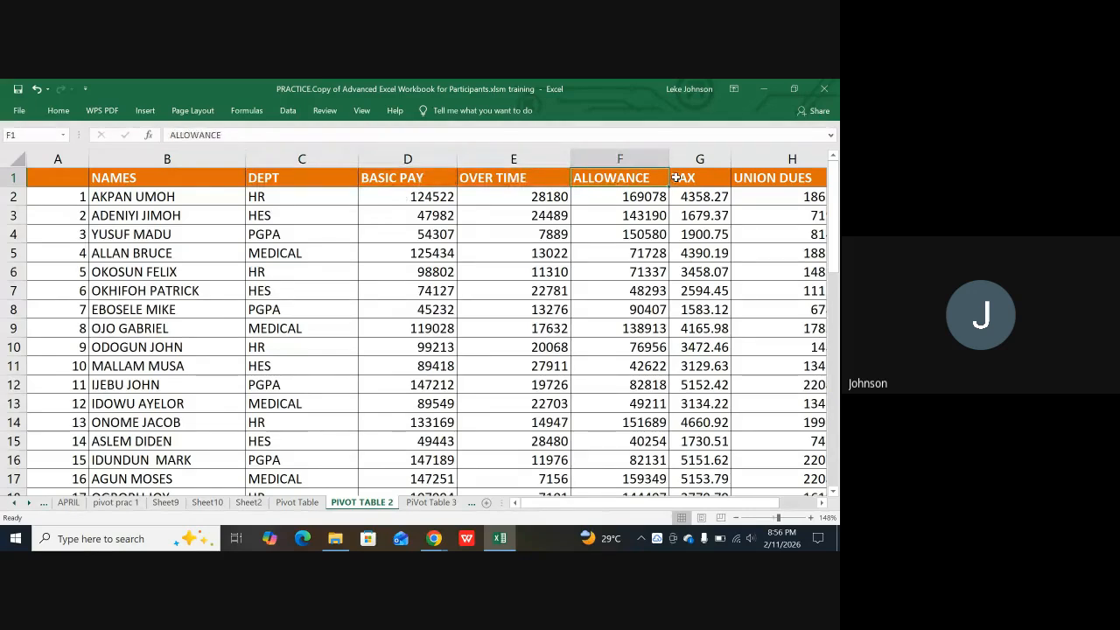
left_click(677, 177)
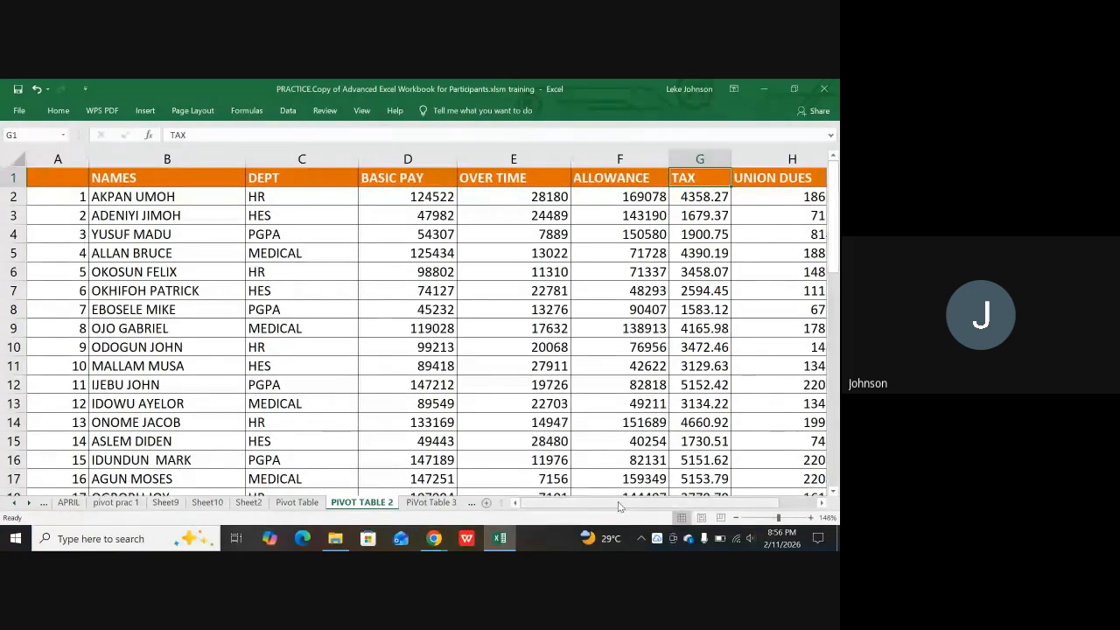
left_click_drag(618, 502, 669, 502)
left_click(740, 183)
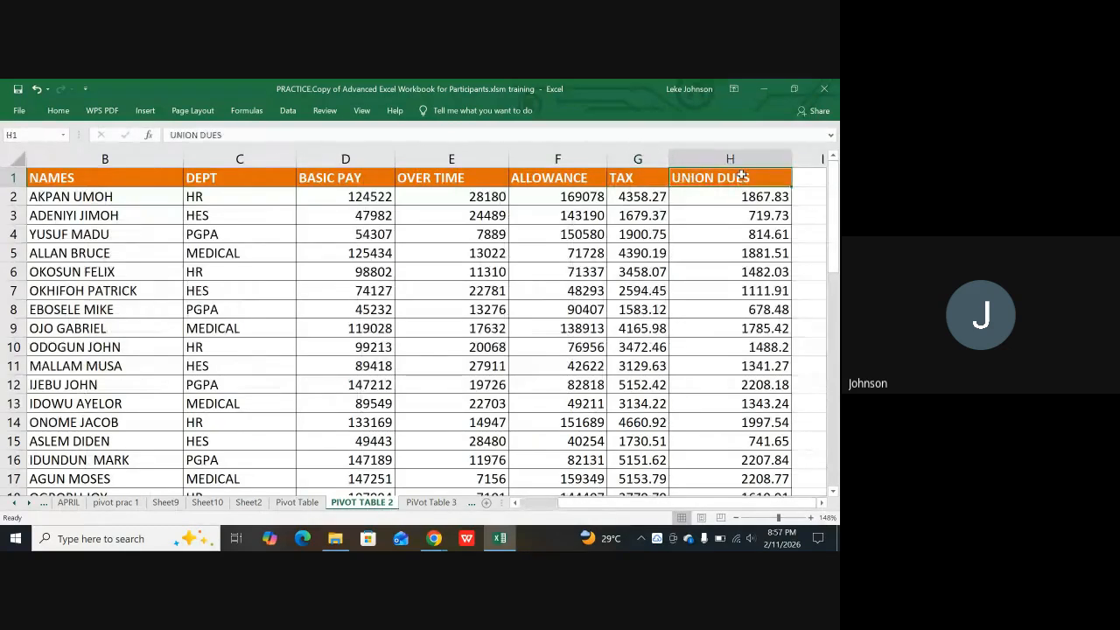
left_click(649, 177)
left_click(568, 178)
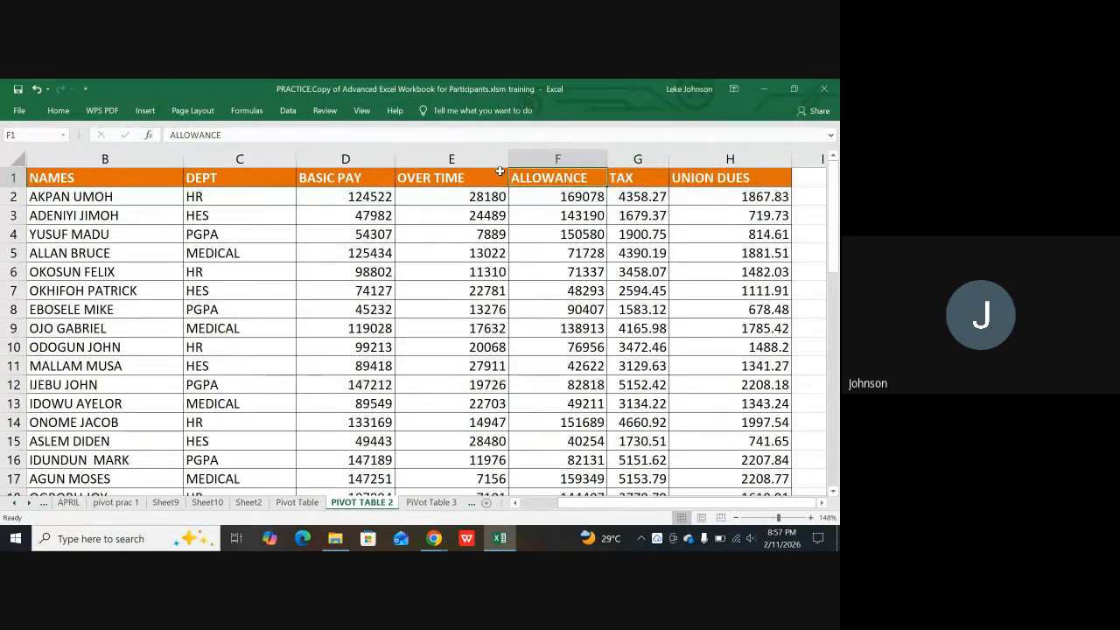
Step: Point out the OVER TIME and BASIC PAY headings, and select a BASIC PAY cell inside the payroll data
left_click(454, 175)
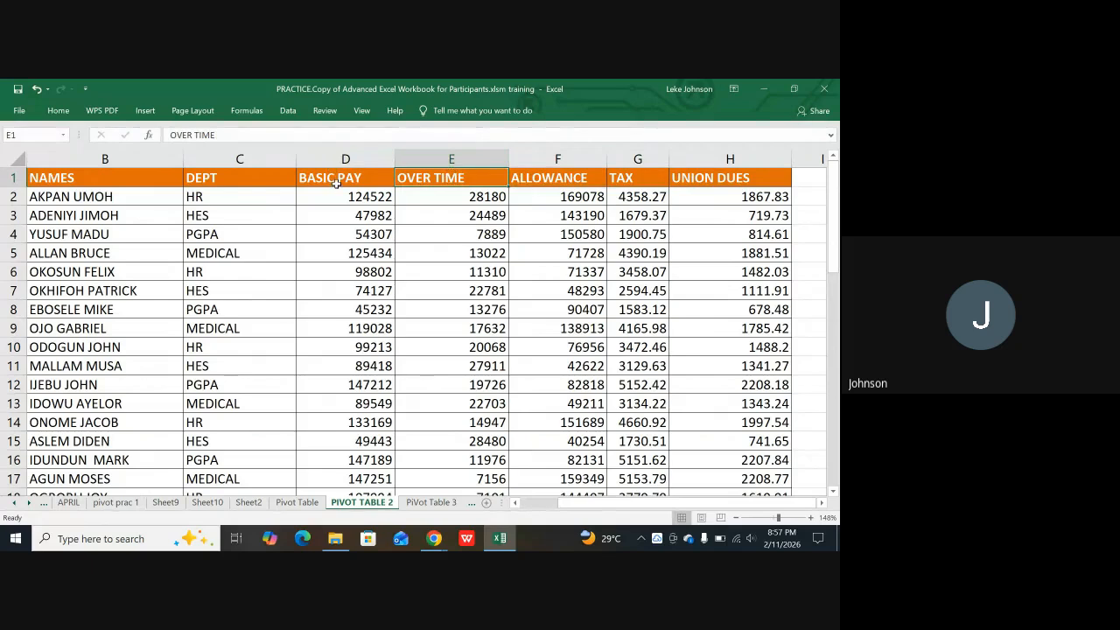
left_click(332, 184)
left_click_drag(582, 507, 489, 490)
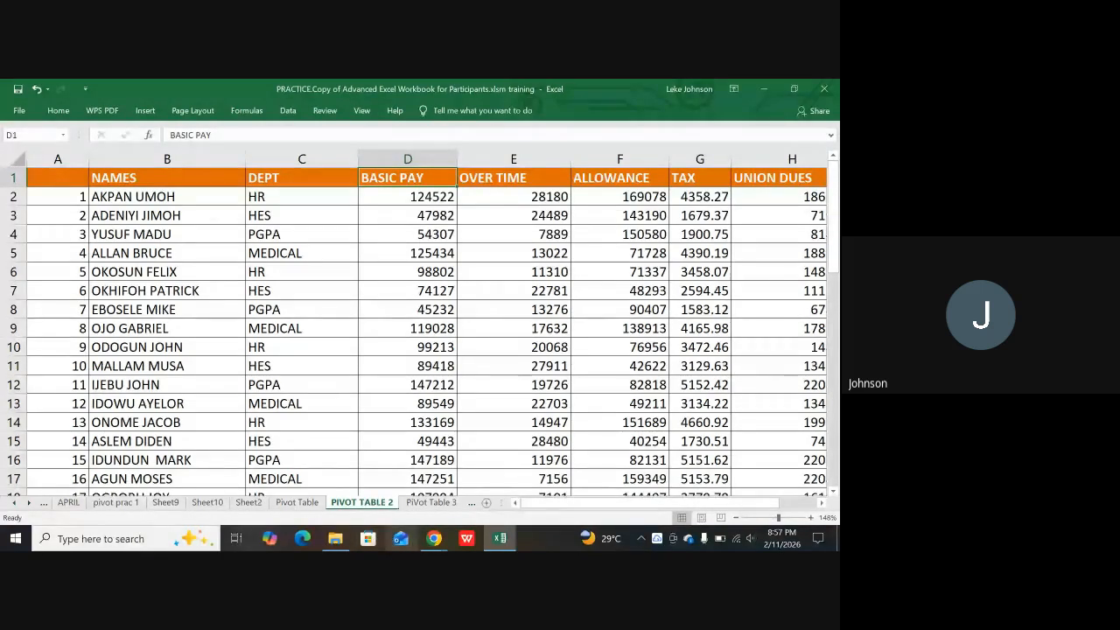
left_click(398, 348)
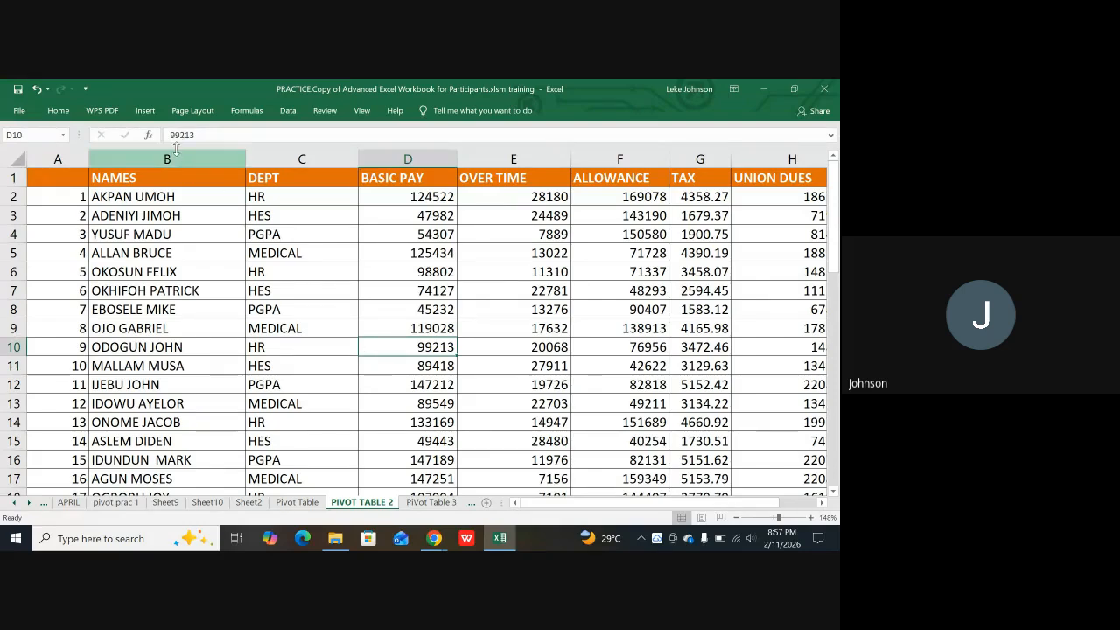
left_click(144, 110)
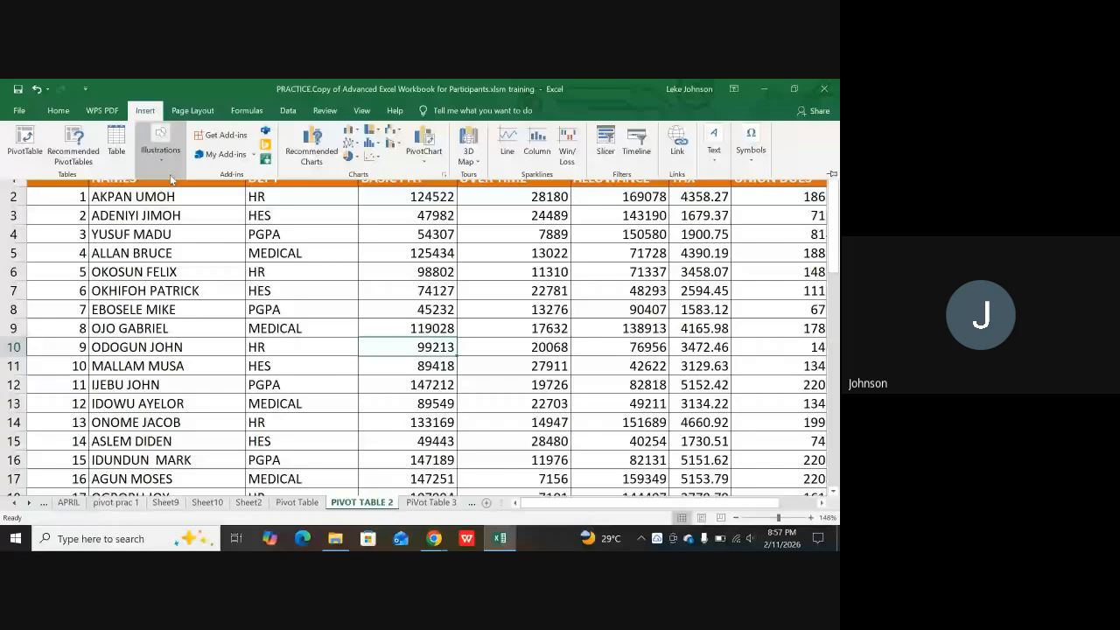
left_click(24, 144)
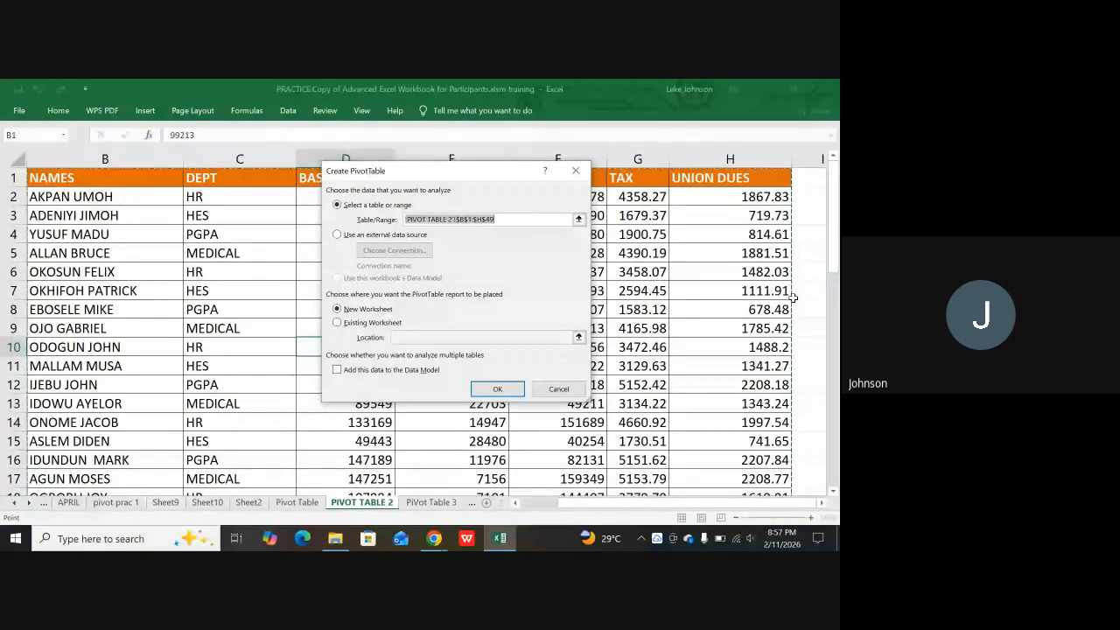
scroll(794, 297, "down", 4)
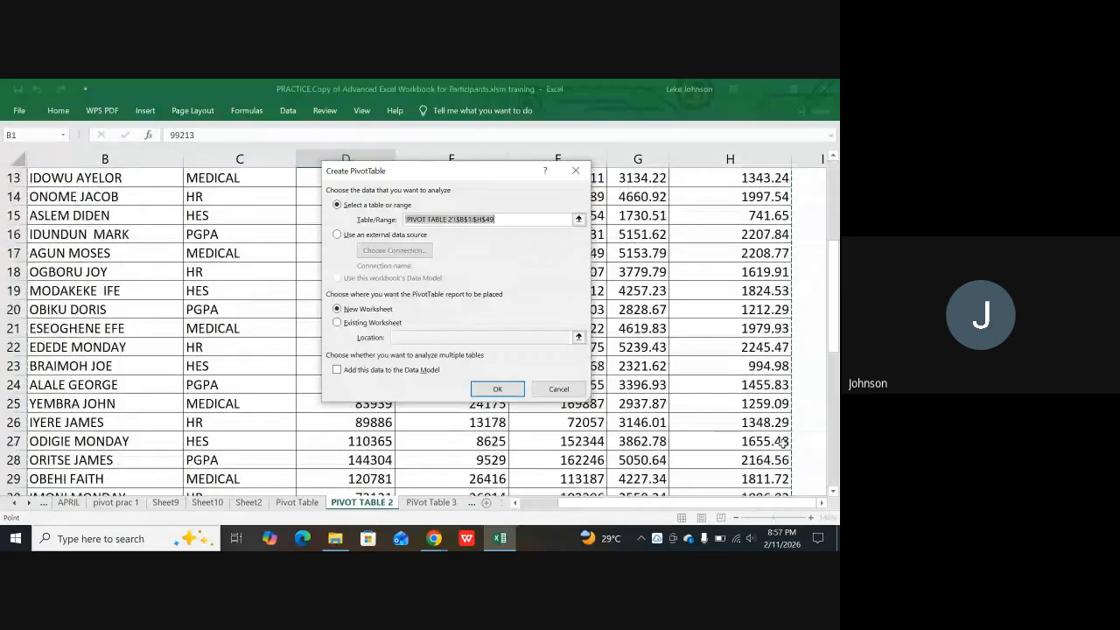
scroll(783, 444, "down", 8)
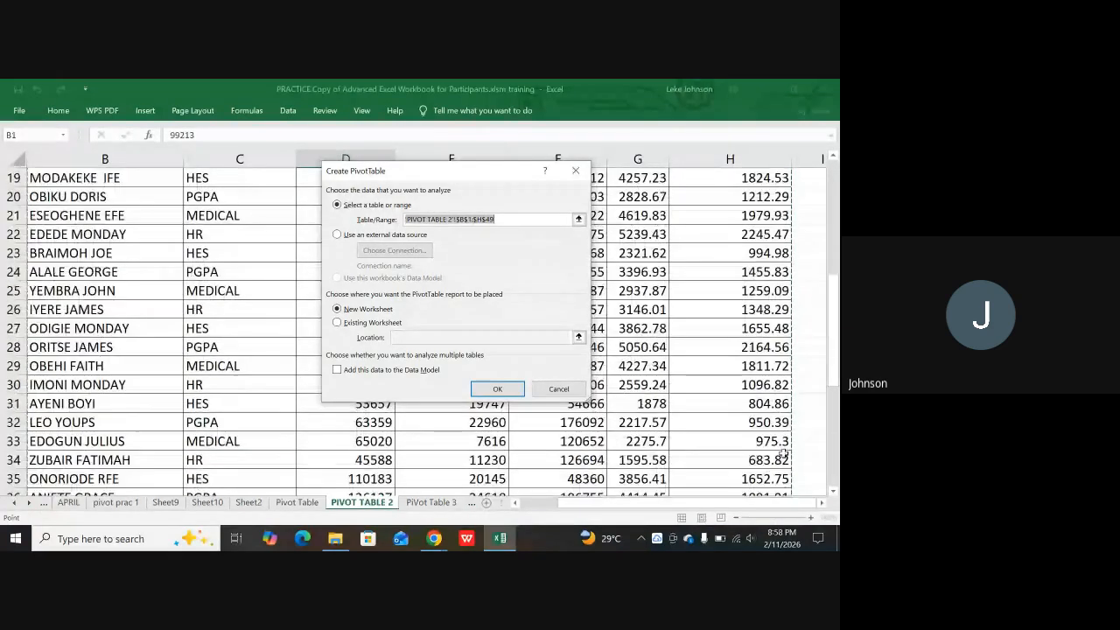
scroll(783, 455, "up", 2)
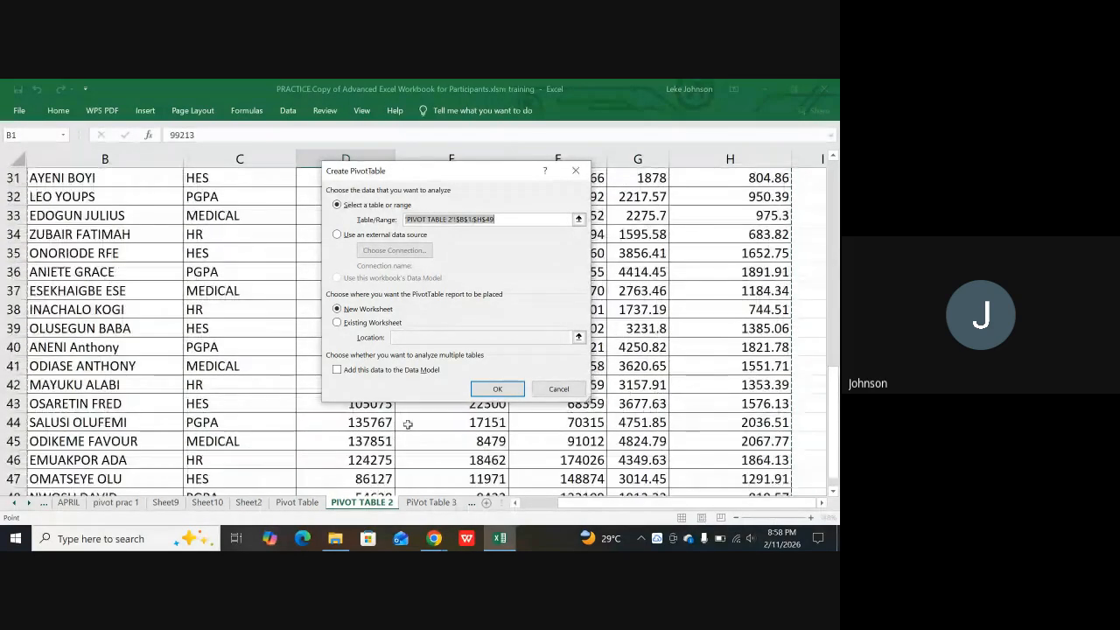
scroll(600, 374, "up", 5)
scroll(600, 373, "up", 5)
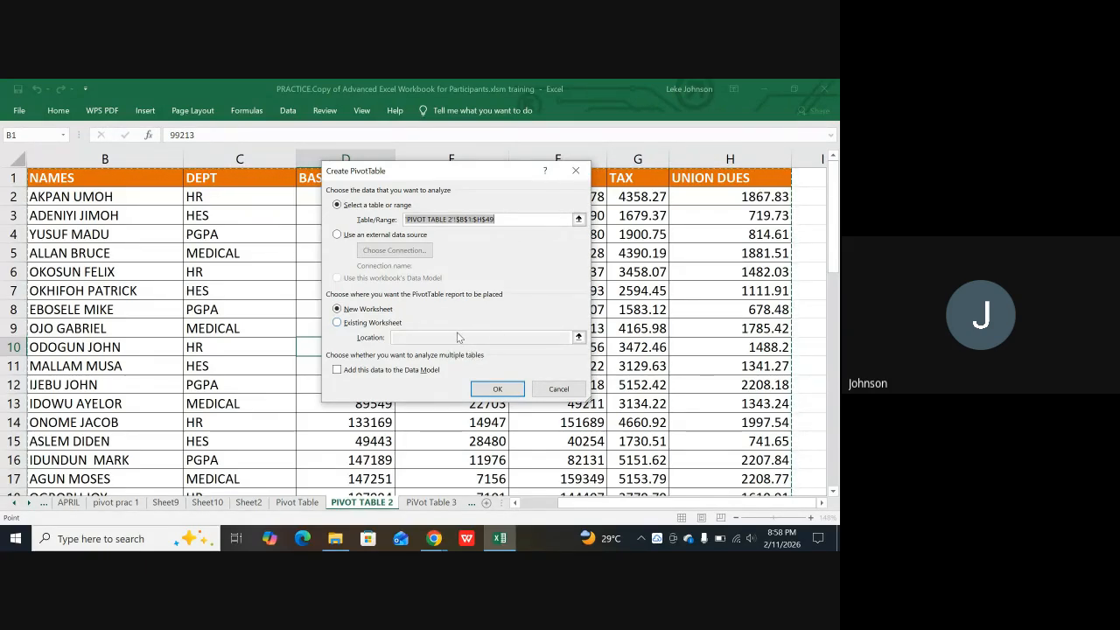
left_click(337, 309)
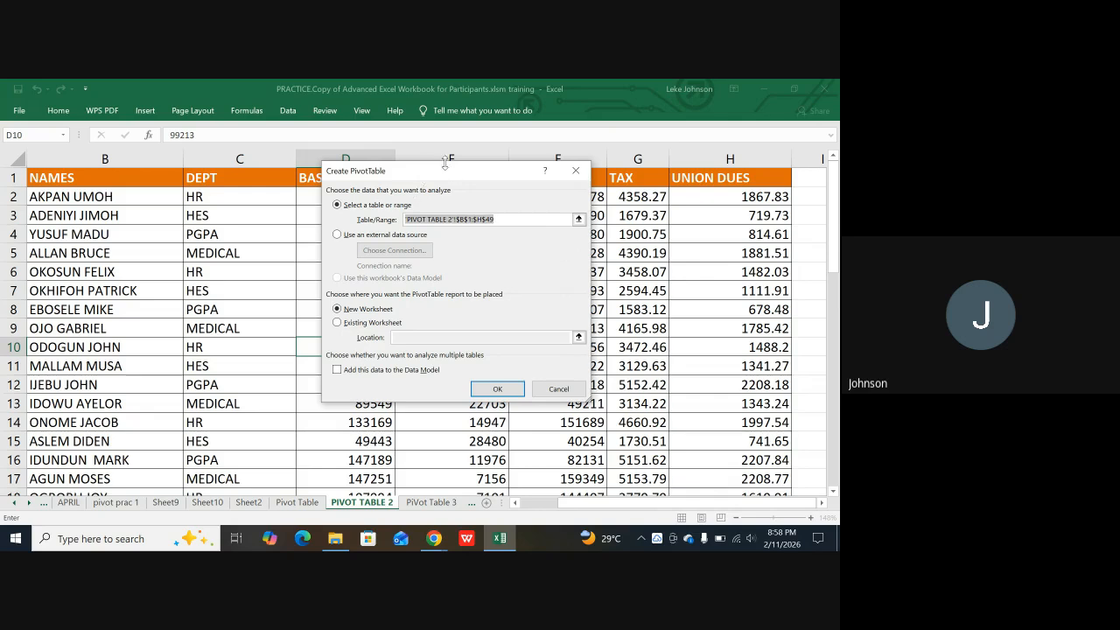
left_click_drag(440, 175, 349, 252)
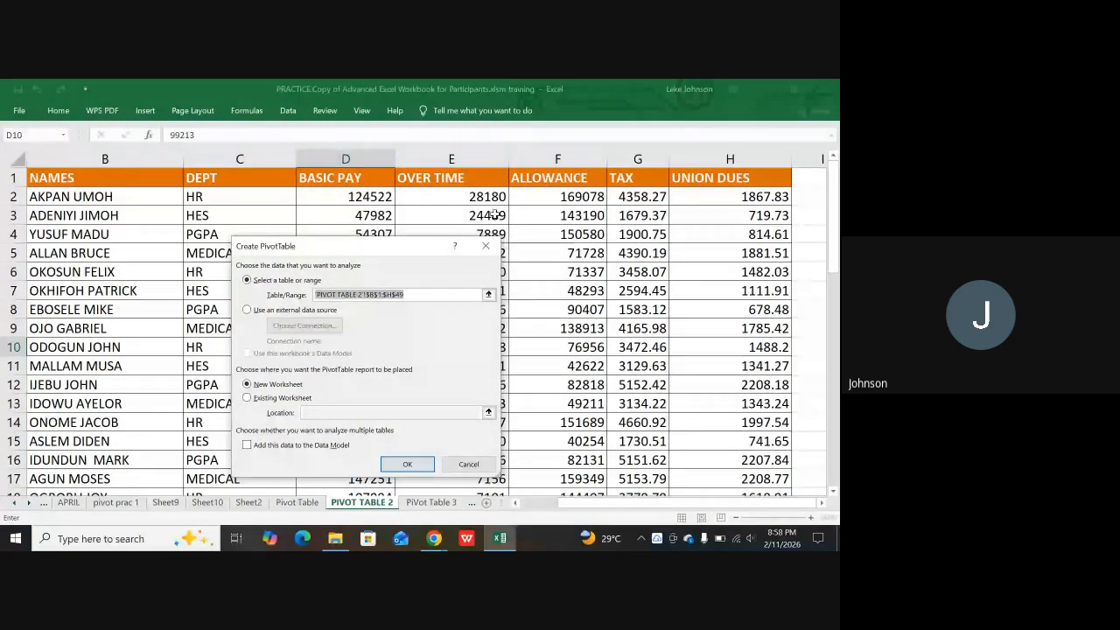
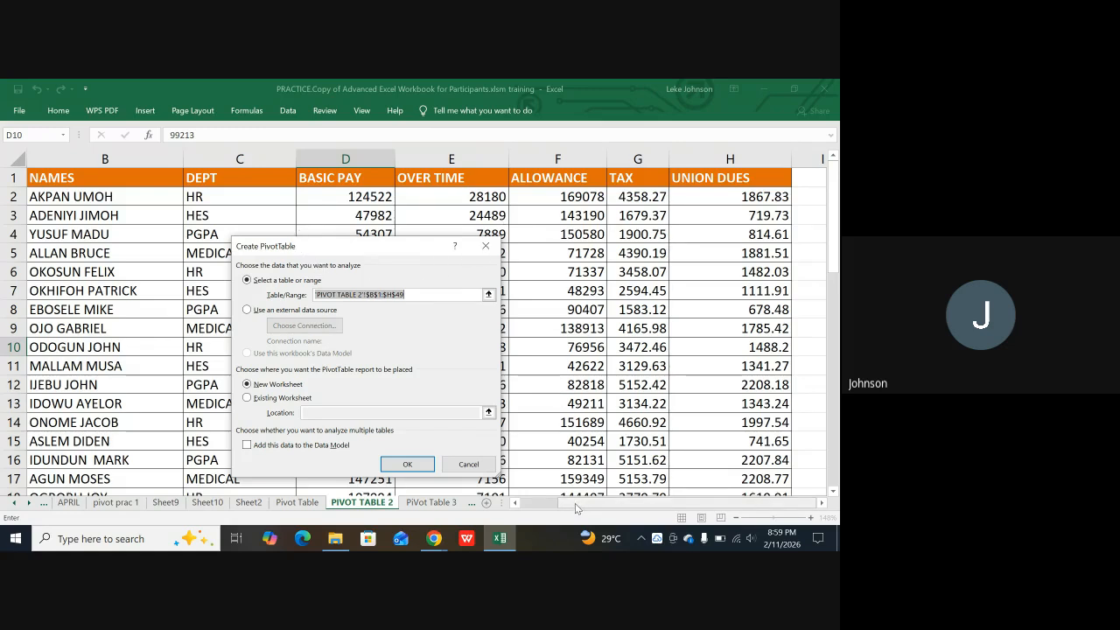
scroll(576, 509, "left", 2)
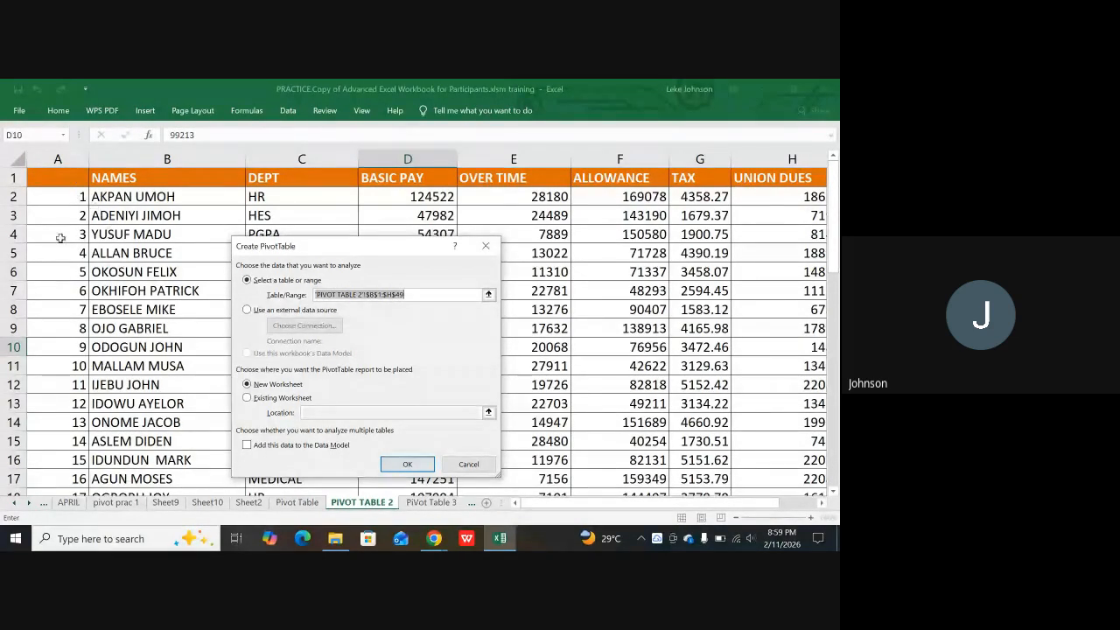
left_click(86, 179)
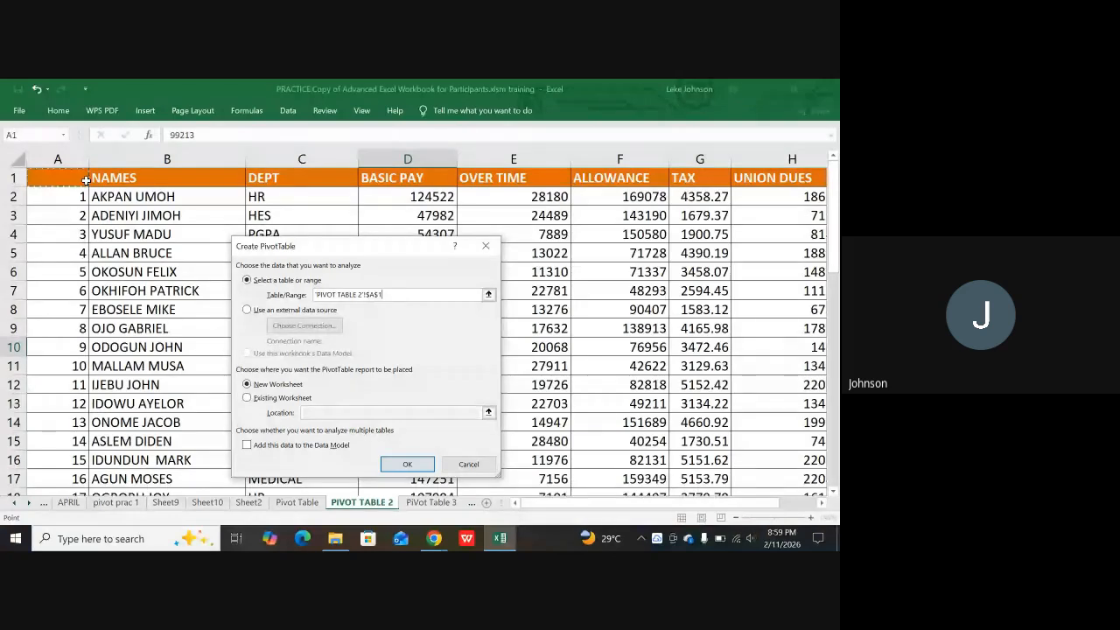
left_click(469, 463)
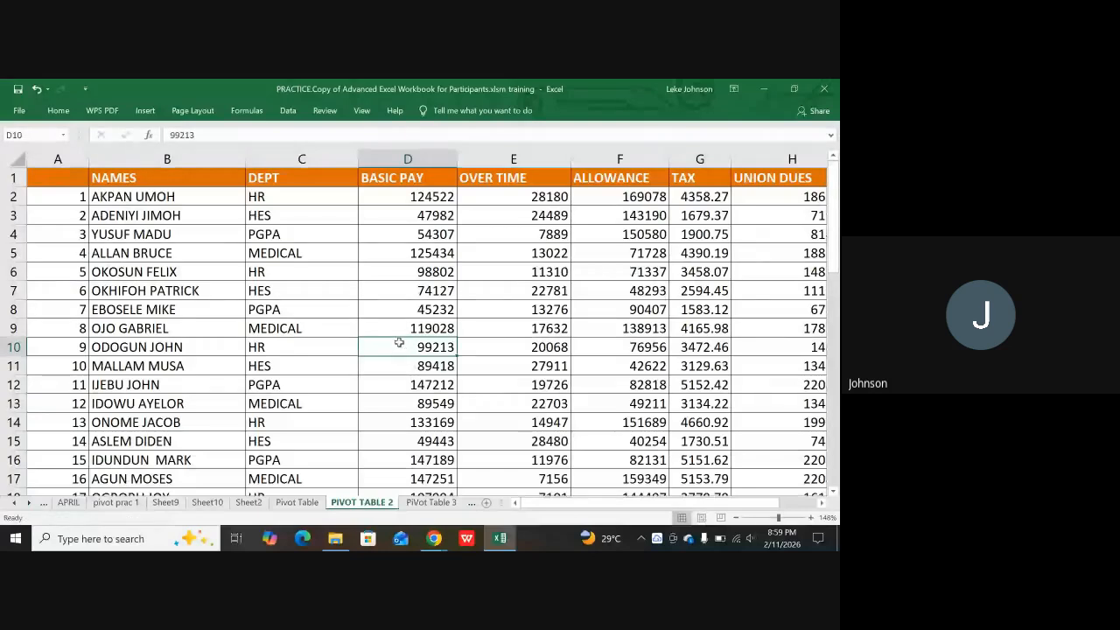
Step: Create a PivotTable on a new worksheet from the payroll range B1:H49 of PIVOT TABLE 2, checking the range's extent
left_click(145, 111)
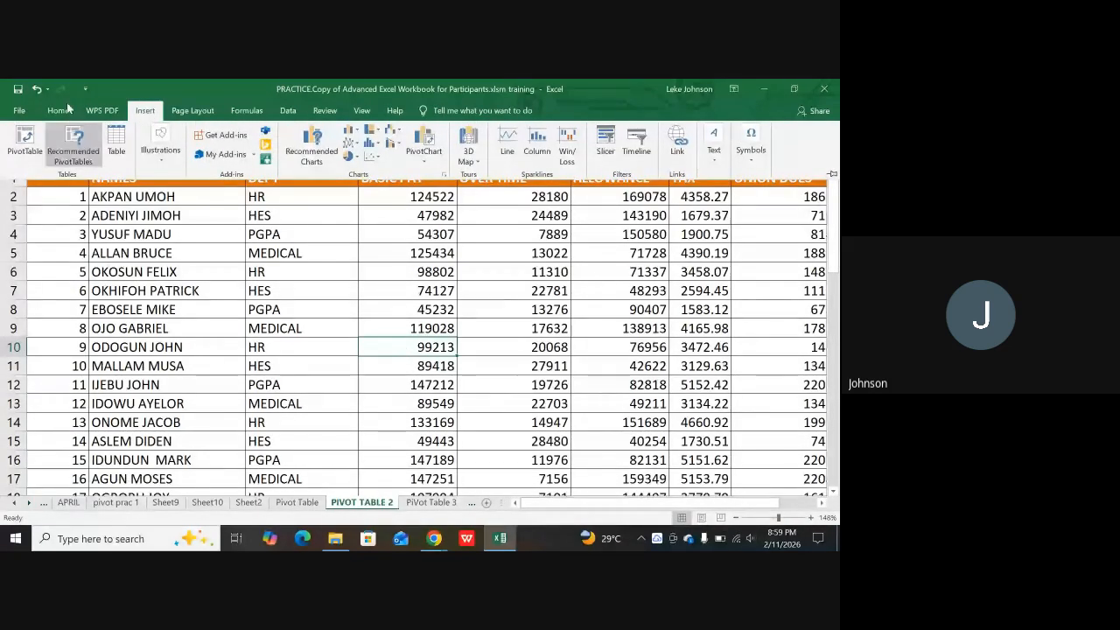
left_click(24, 143)
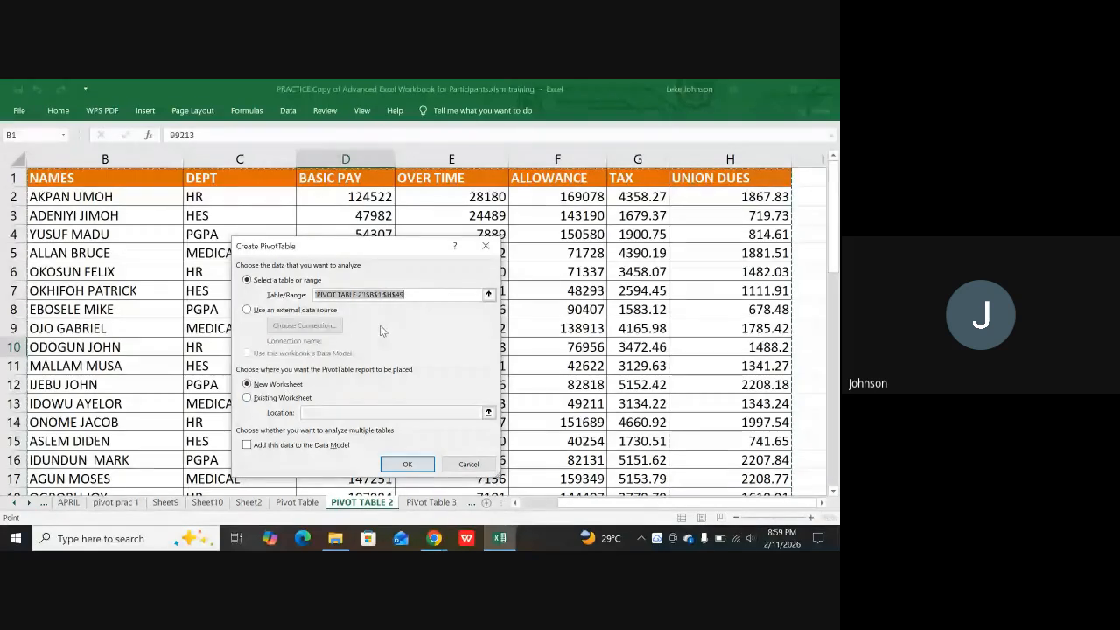
scroll(744, 368, "down", 2)
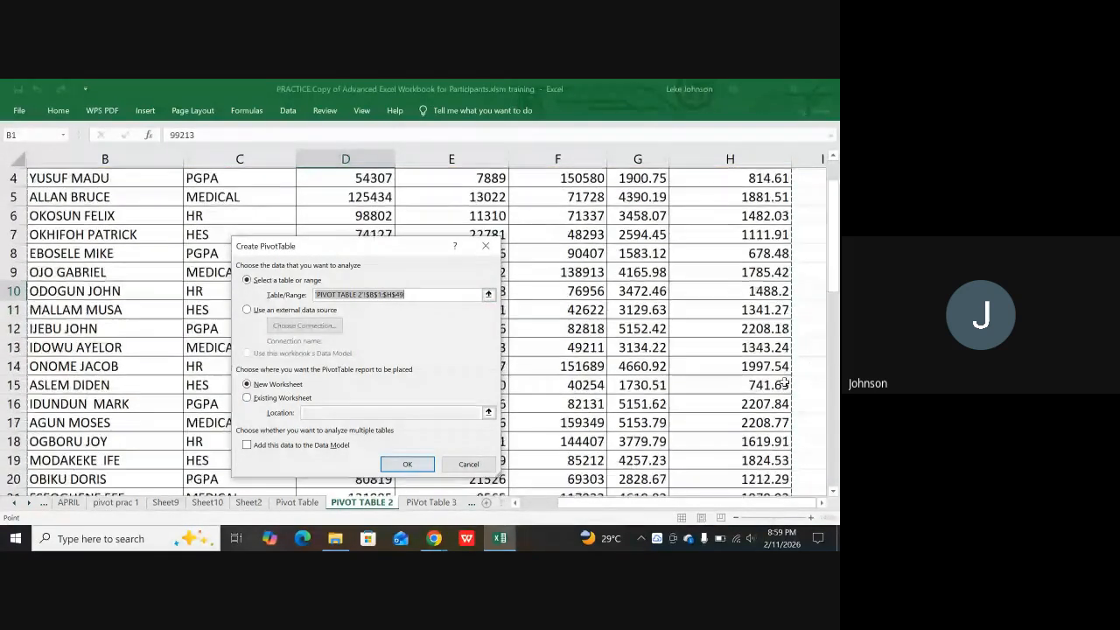
scroll(750, 385, "down", 9)
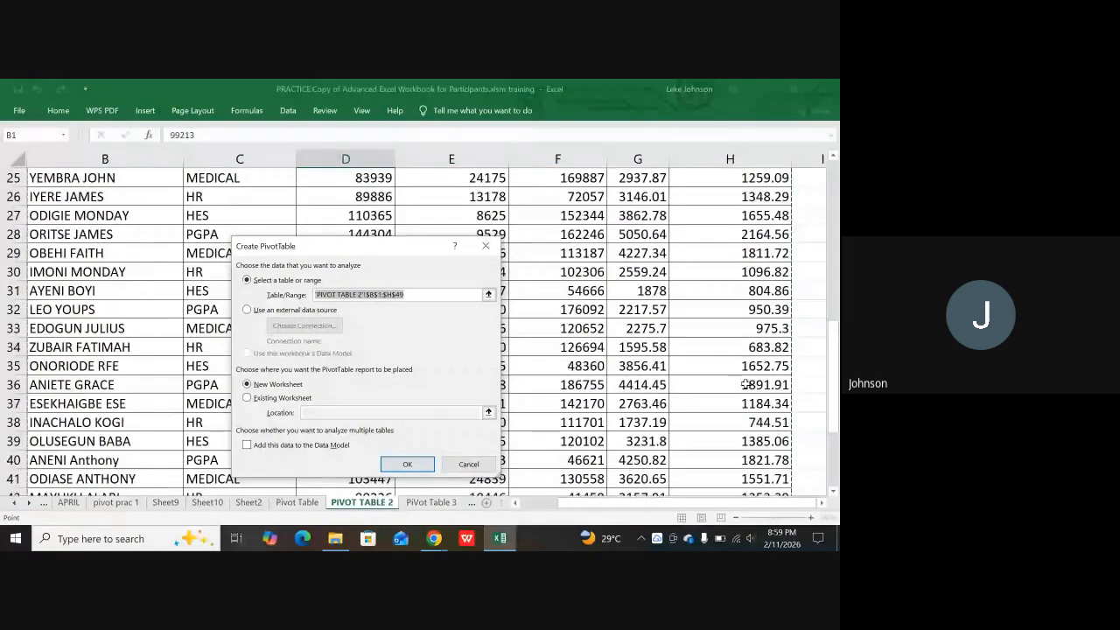
scroll(737, 390, "down", 2)
scroll(741, 376, "up", 9)
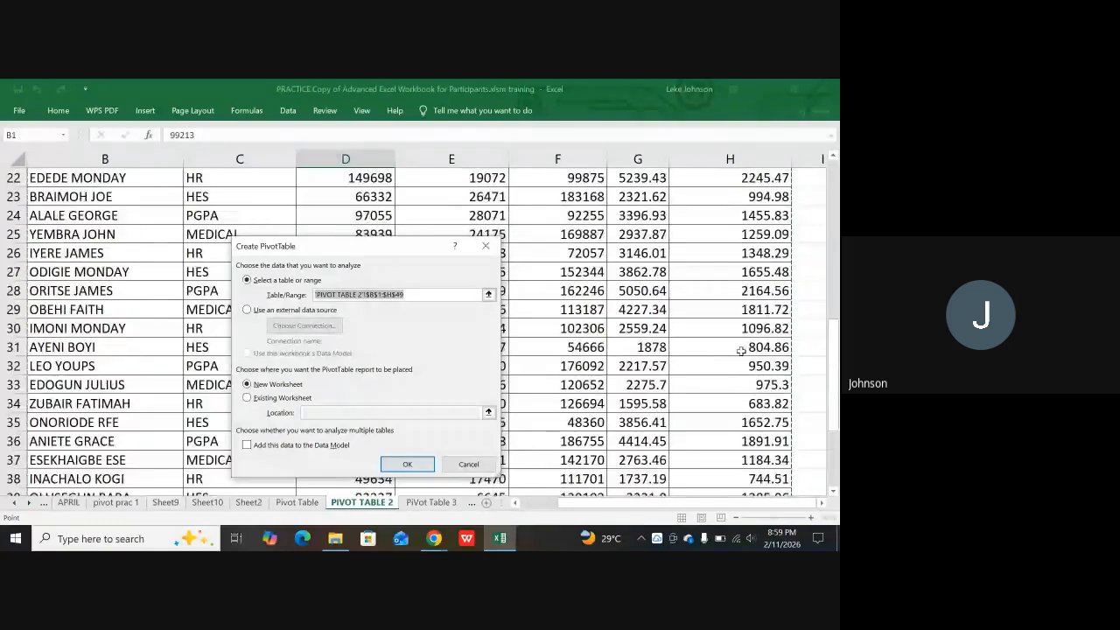
scroll(743, 346, "up", 4)
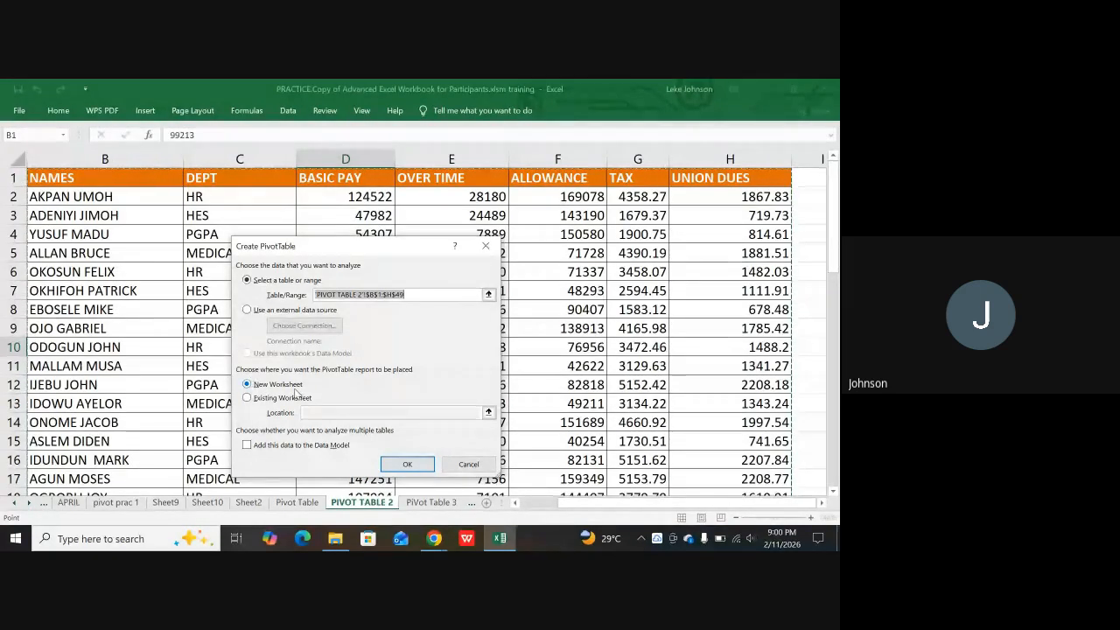
left_click(406, 463)
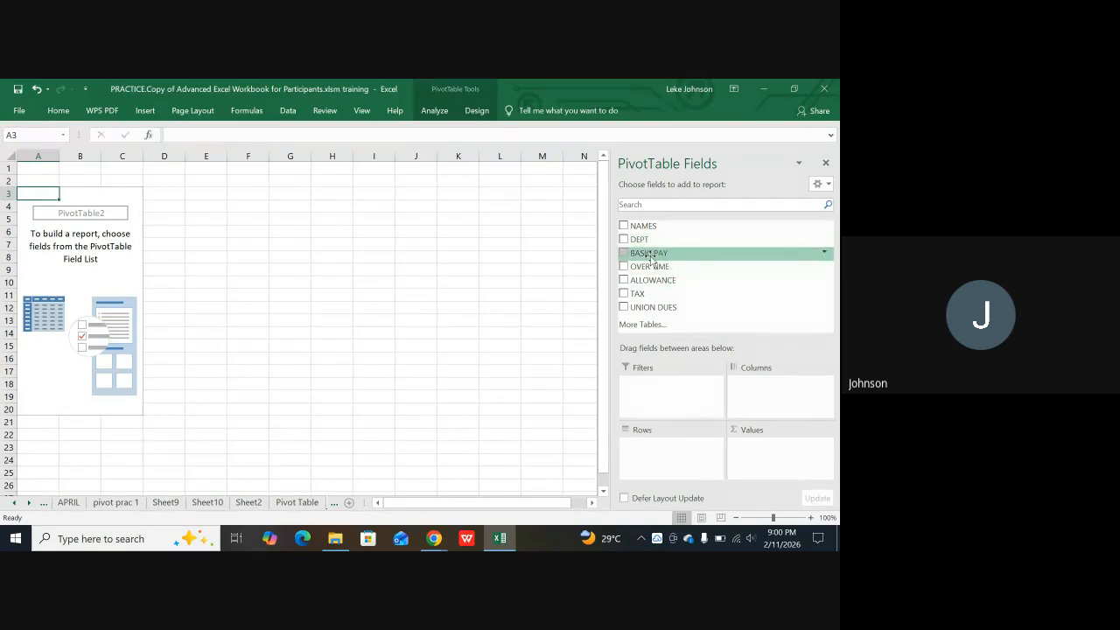
Step: Summarize the sums of BASIC PAY and TAX by DEPT rows, and point out the HES and HR tax amounts
left_click_drag(650, 256, 775, 463)
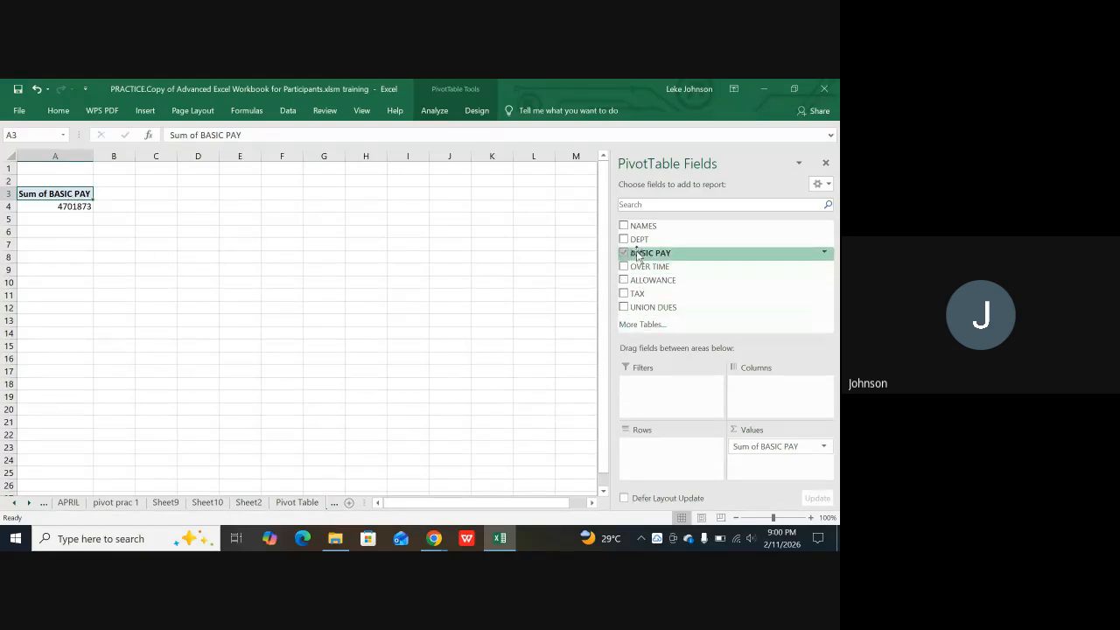
left_click_drag(640, 245, 665, 478)
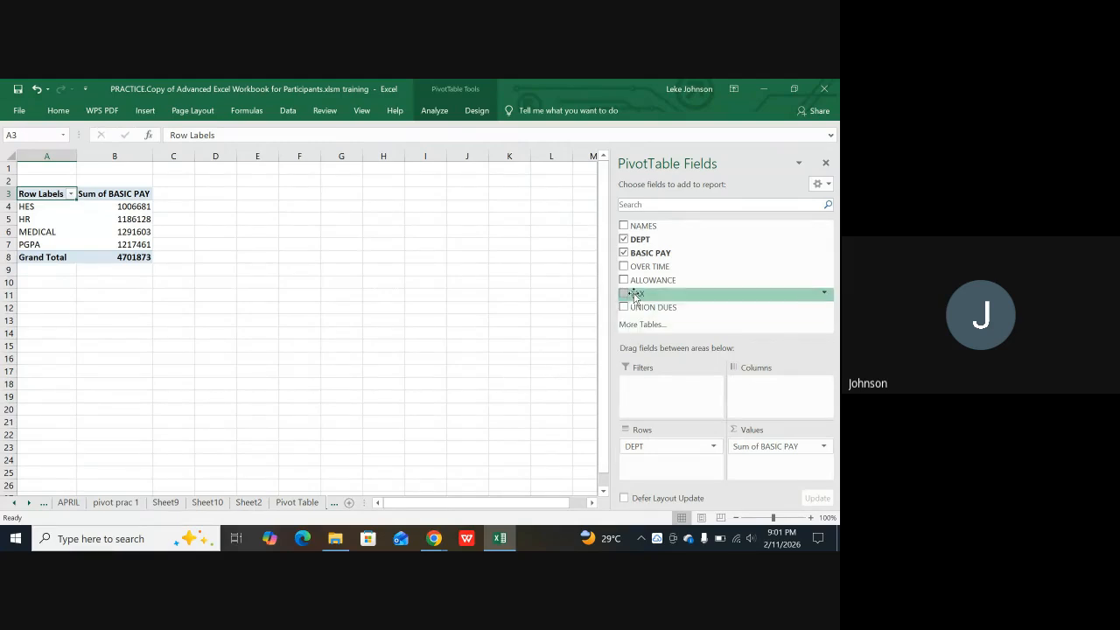
left_click_drag(635, 296, 770, 475)
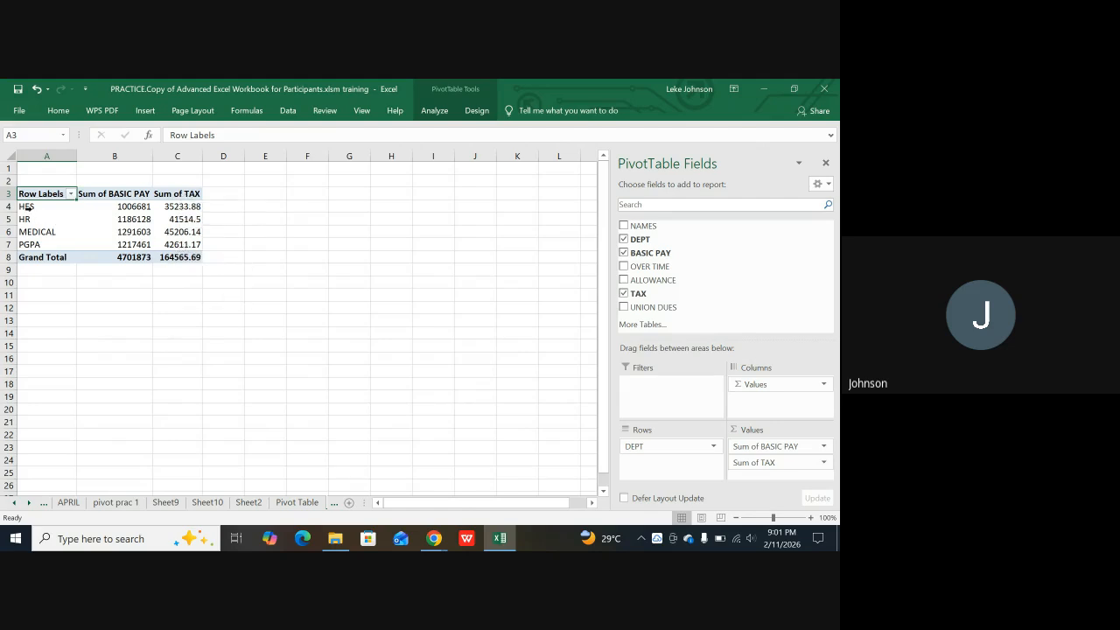
left_click(194, 208)
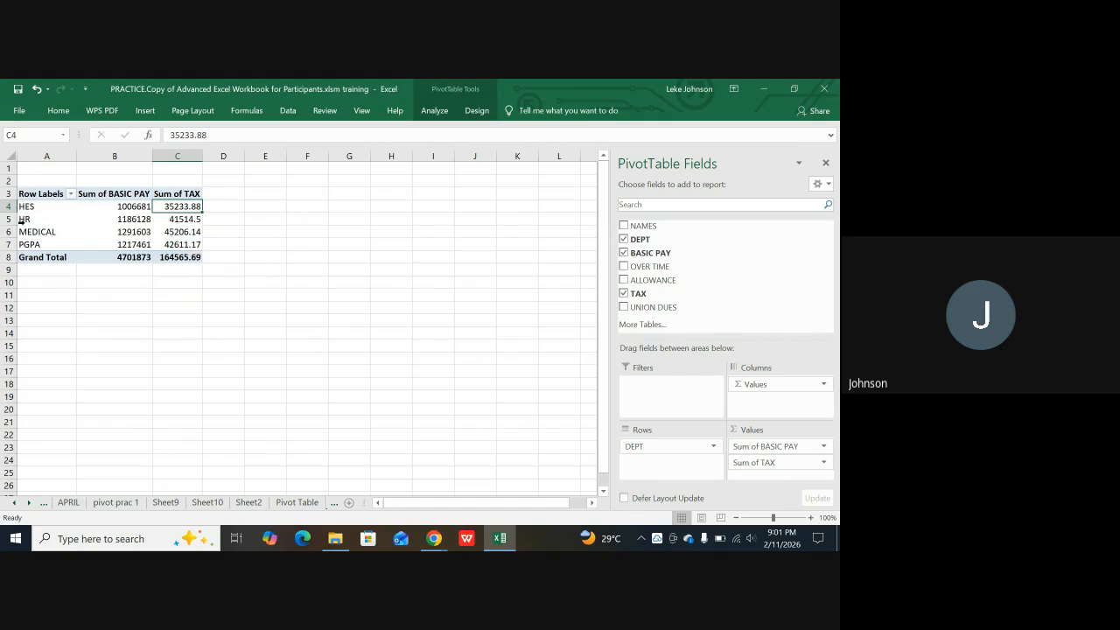
left_click(172, 221)
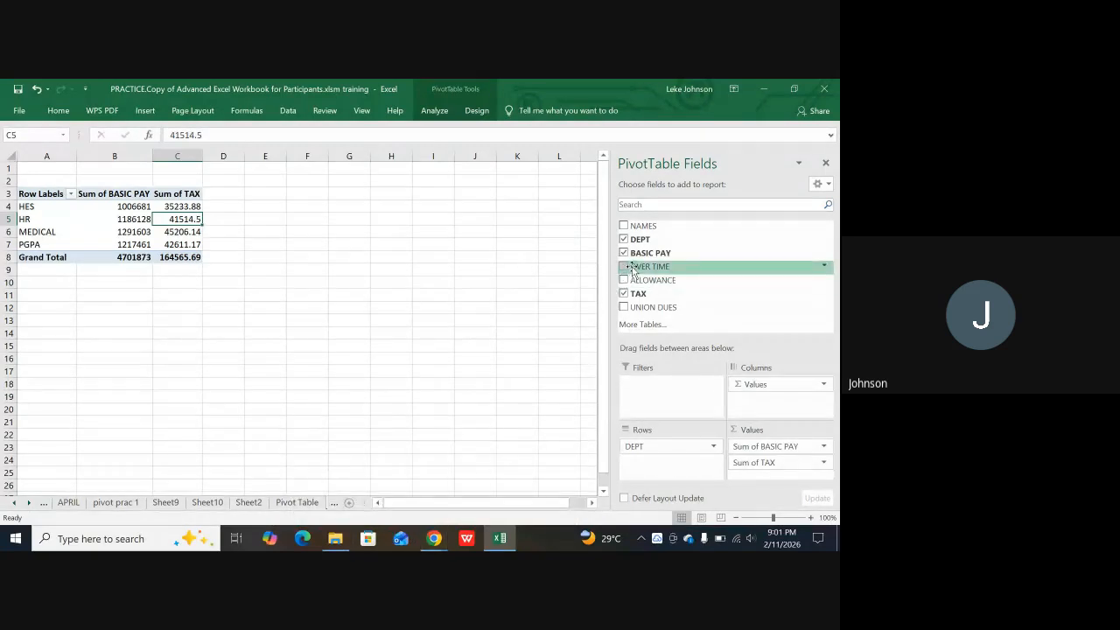
Step: Add the sum of OVER TIME to the pivot table values, and point out the HR, MEDICAL and PGPA overtime amounts
left_click_drag(633, 269, 776, 490)
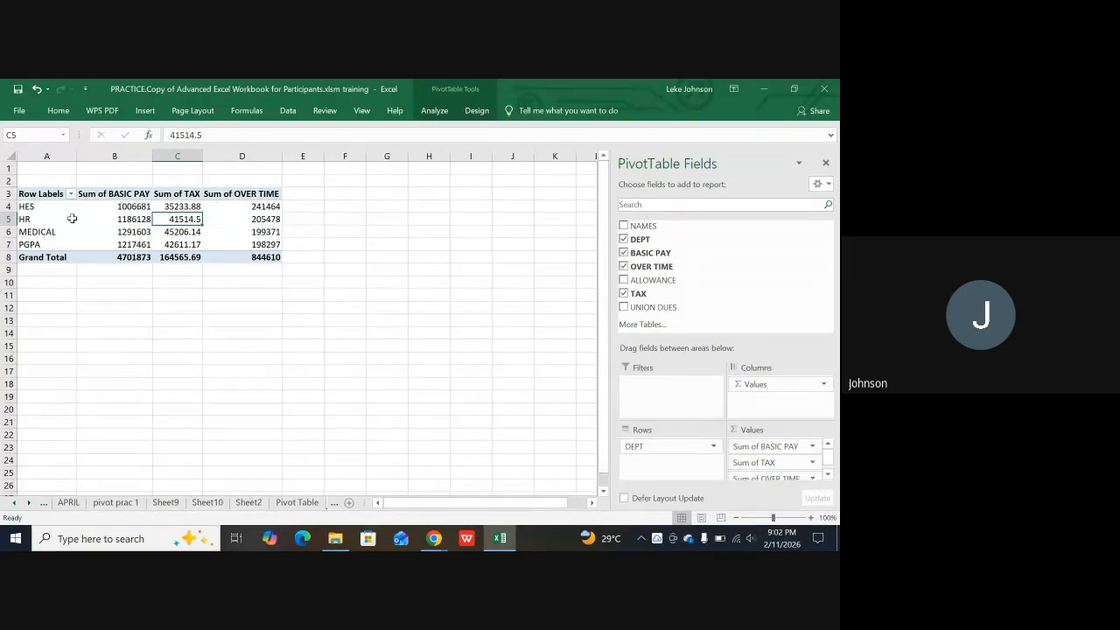
left_click(271, 221)
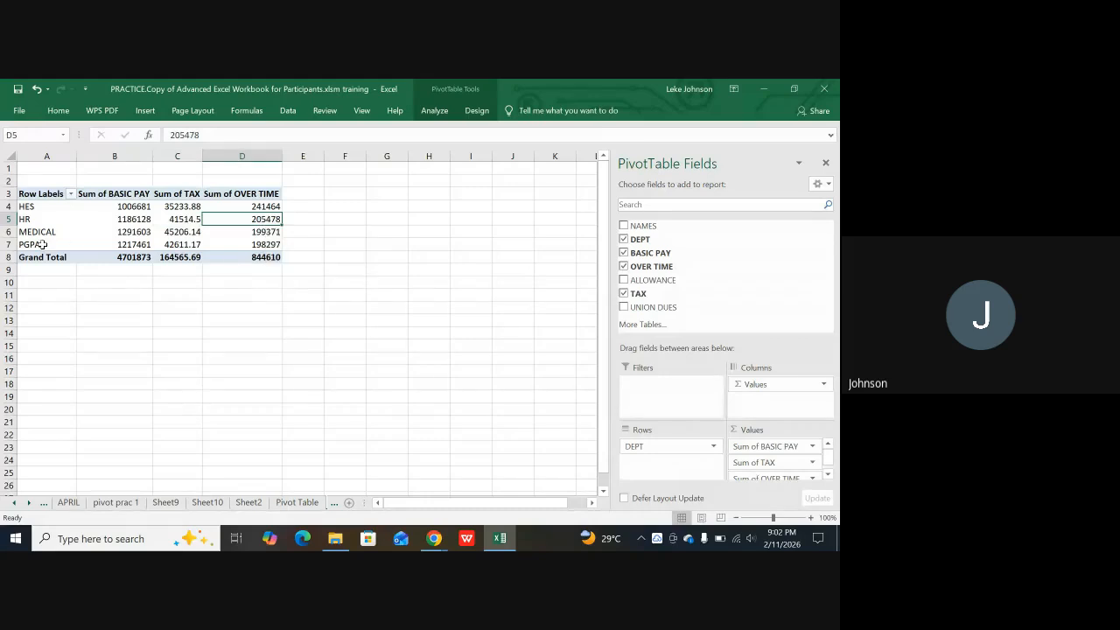
left_click(271, 233)
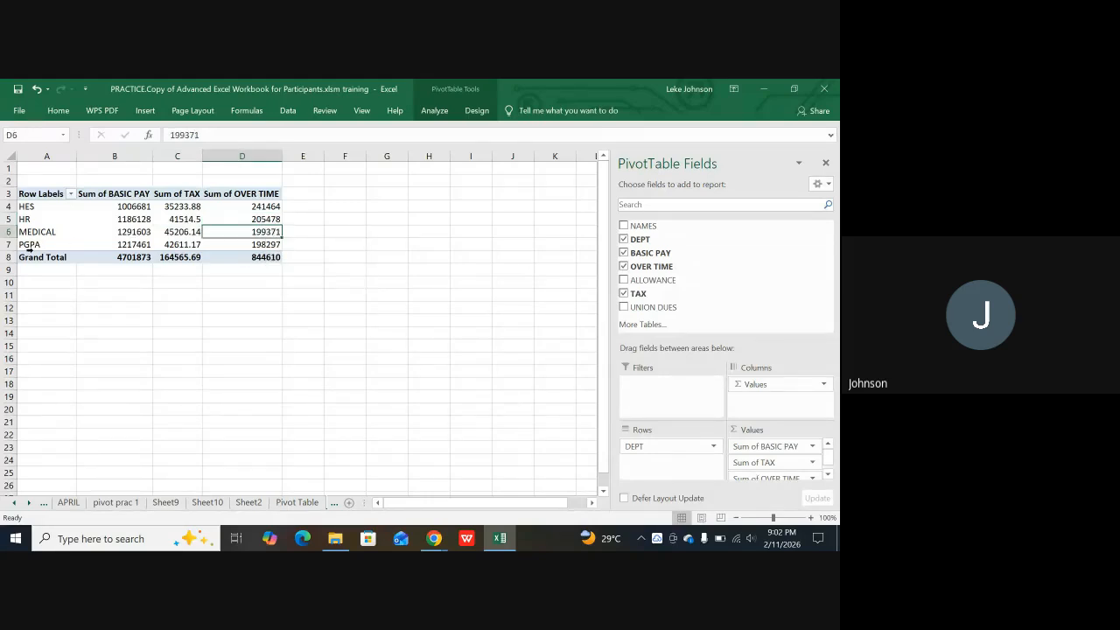
left_click(255, 246)
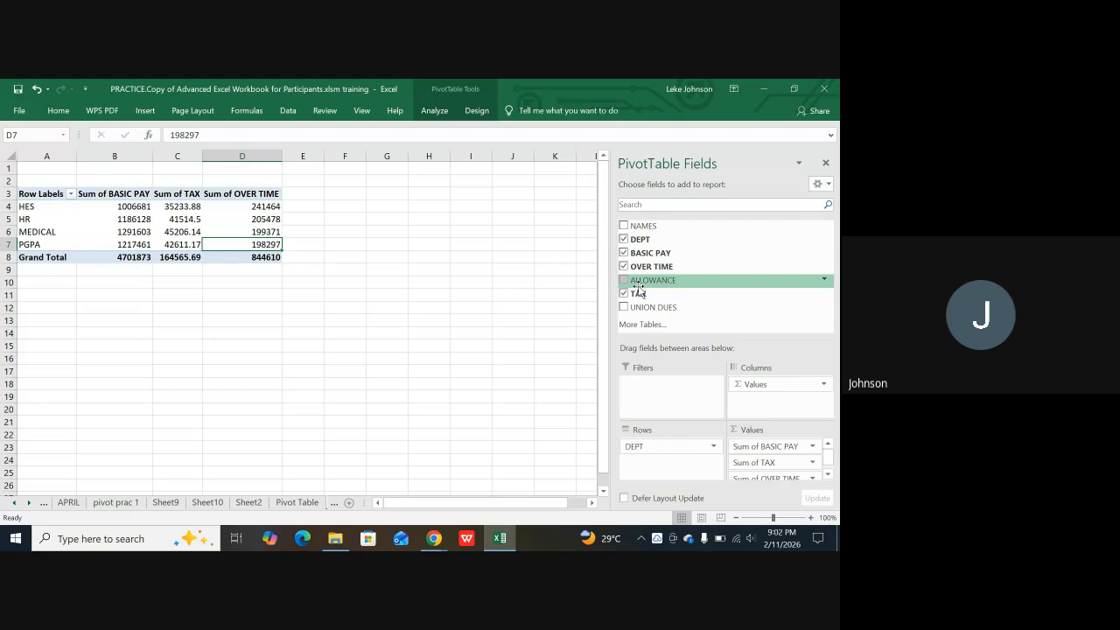
Step: Add the sum of ALLOWANCE to the pivot table values and NAMES as a report filter
left_click_drag(638, 289, 765, 486)
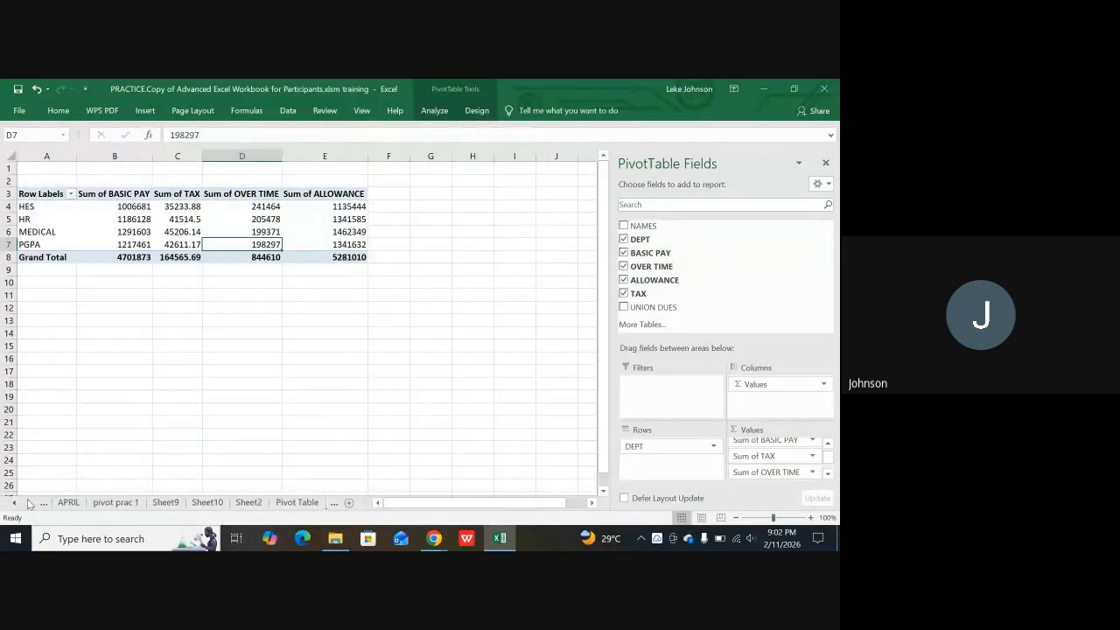
left_click(29, 502)
left_click(29, 503)
left_click(29, 502)
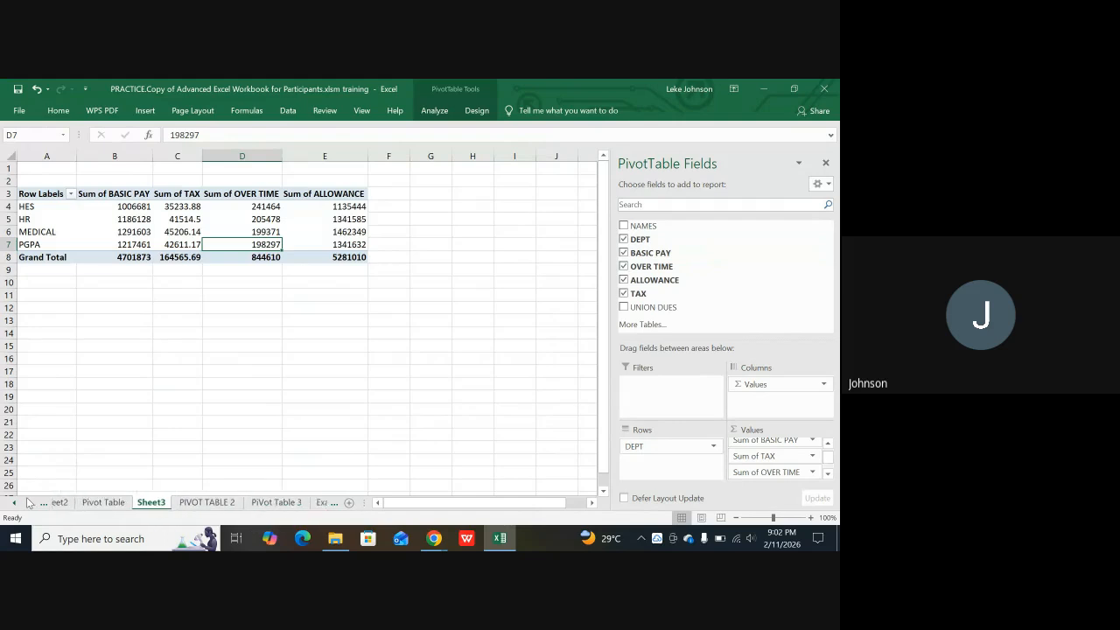
left_click(28, 503)
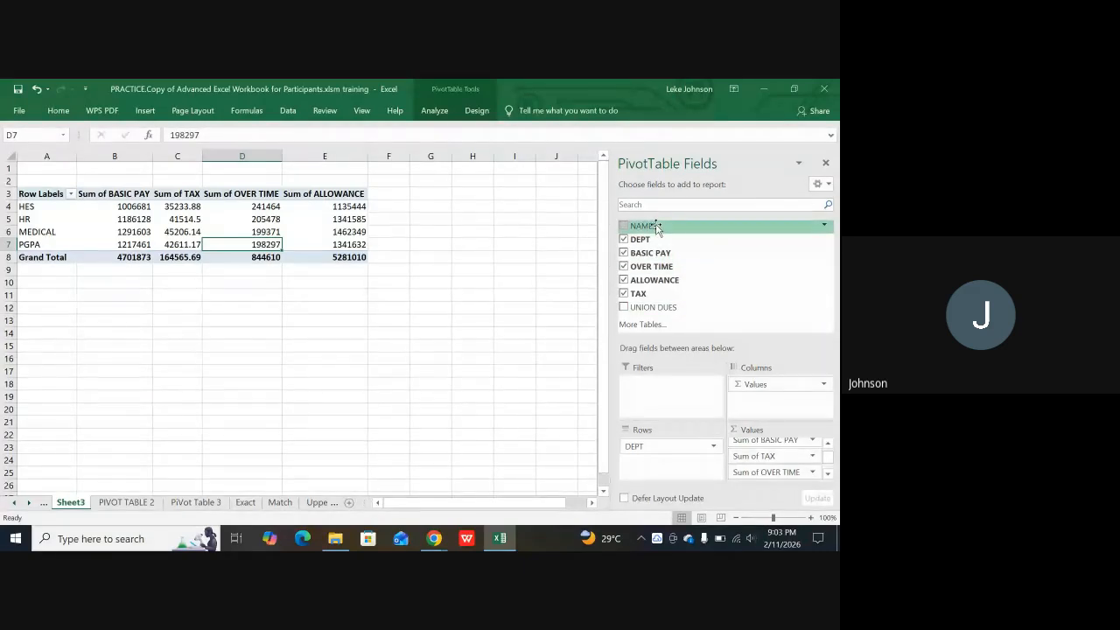
left_click_drag(656, 225, 658, 402)
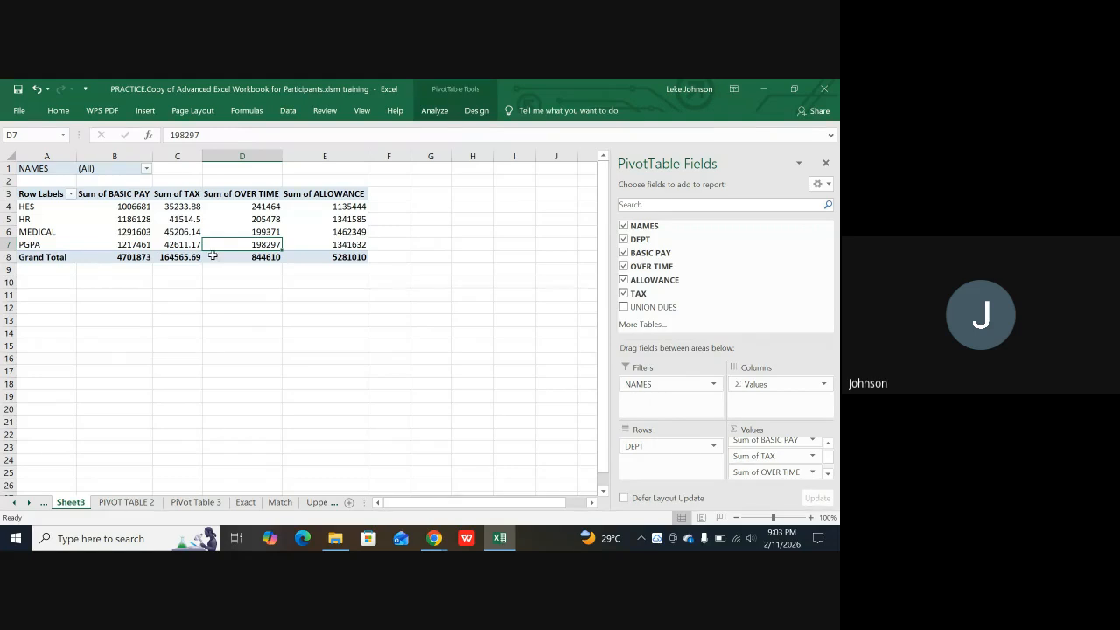
Step: Filter the pivot table's NAMES to the first listed employee and point out that employee's tax and allowance amounts
left_click(147, 169)
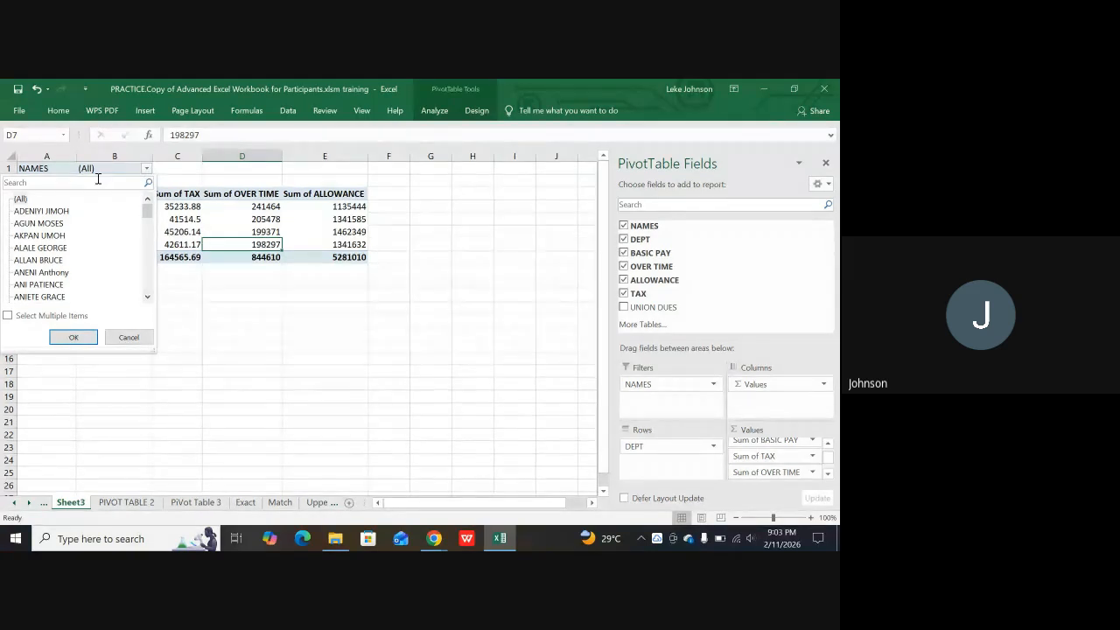
left_click(49, 214)
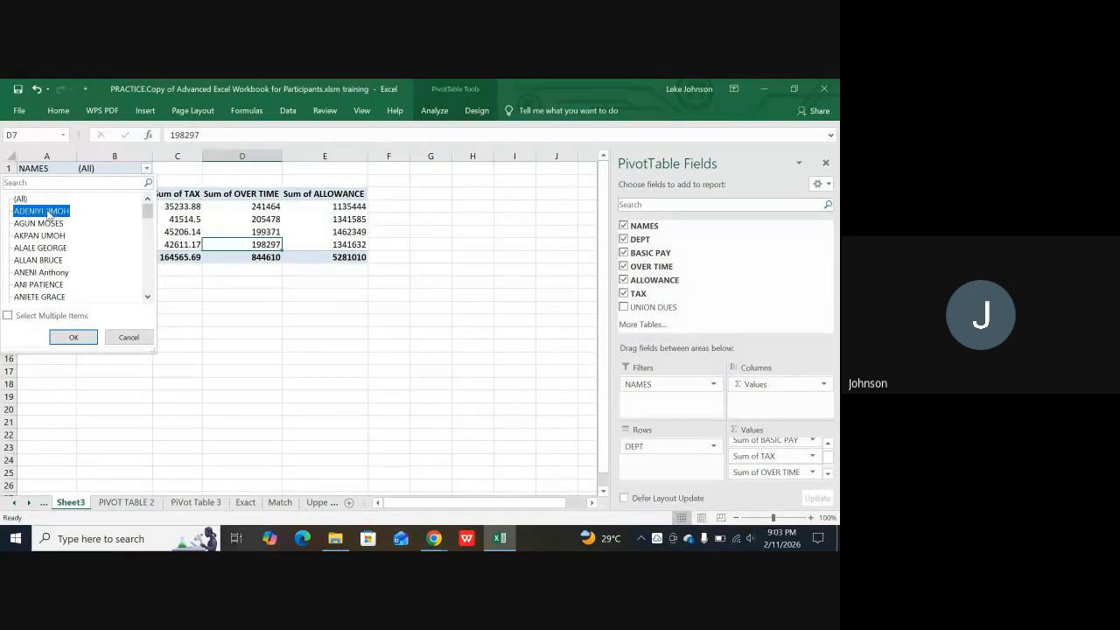
left_click(72, 338)
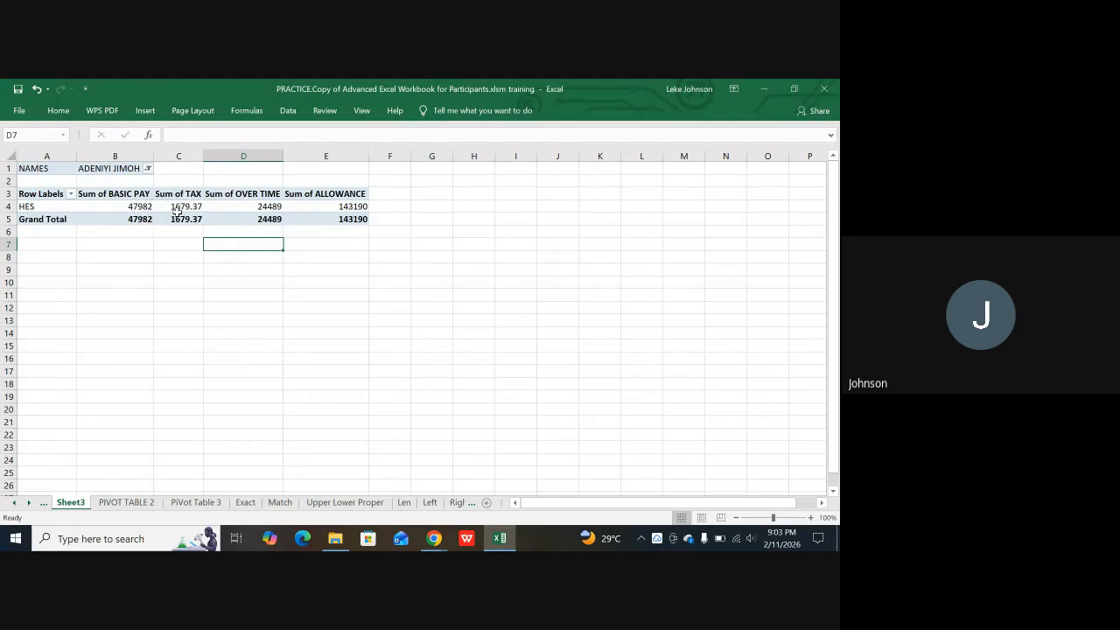
mouse_move(180, 211)
mouse_move(350, 208)
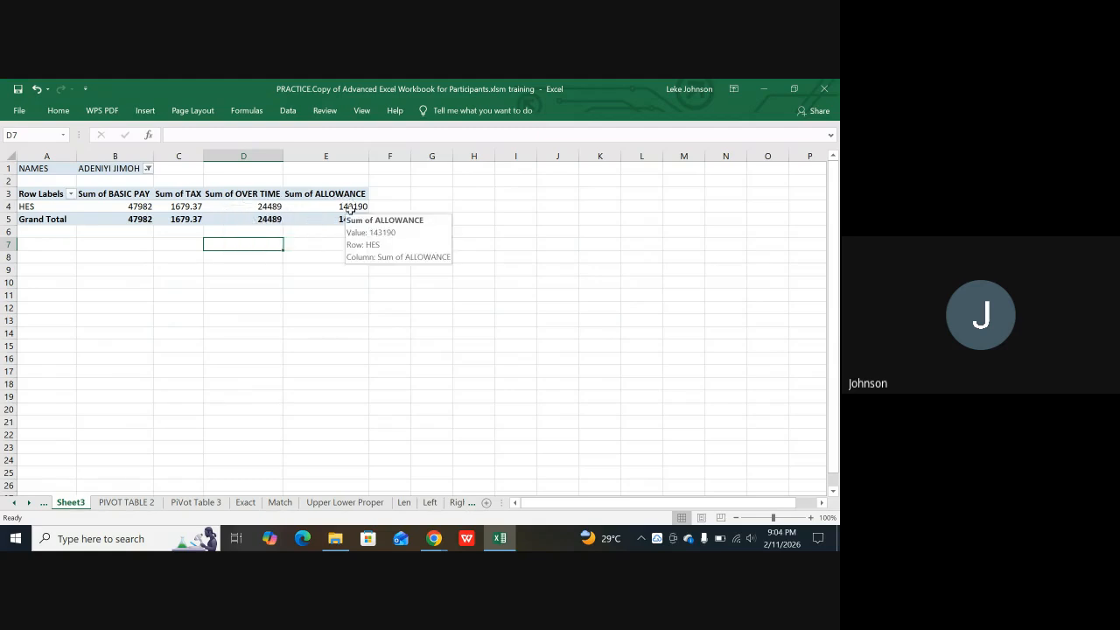
Step: Allow multiple items in the NAMES filter and add the second, third and fifth listed employees to the selection
left_click(149, 169)
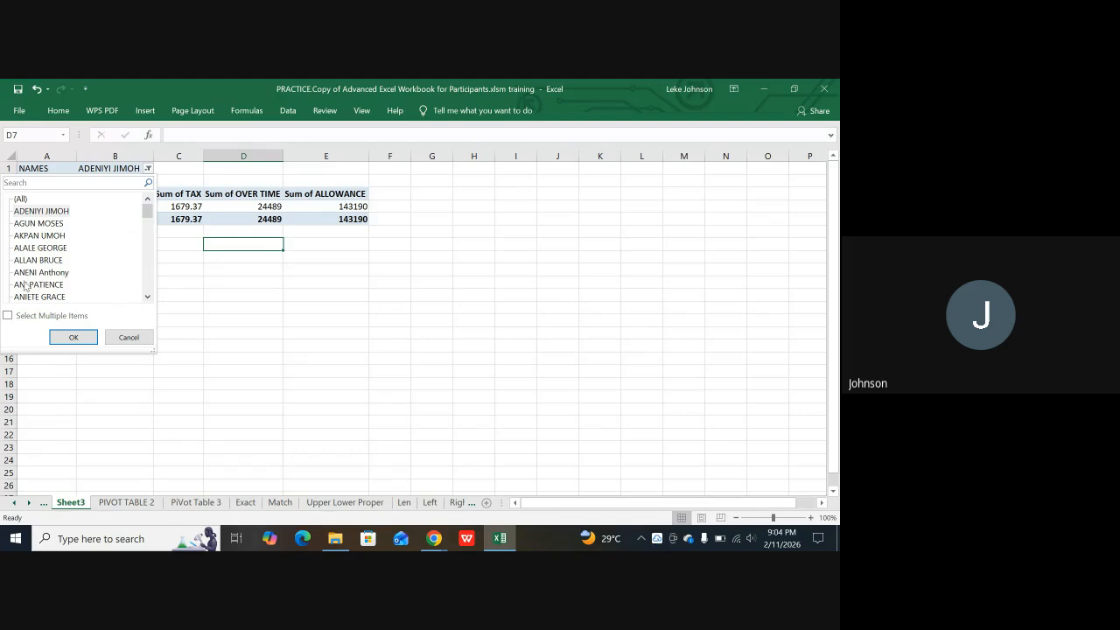
left_click(7, 315)
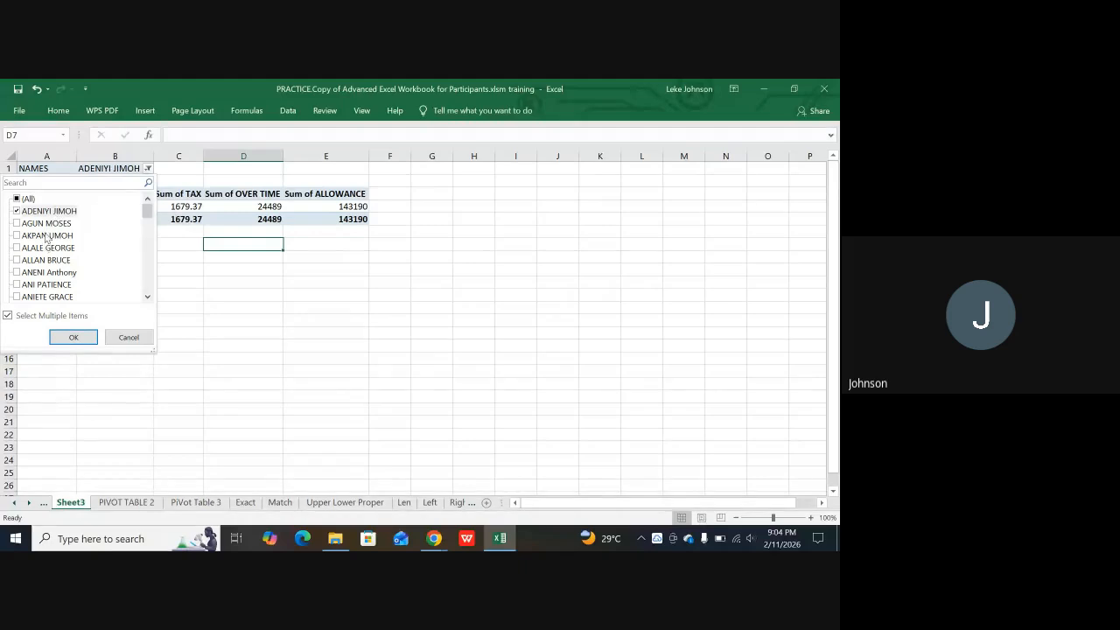
left_click(49, 225)
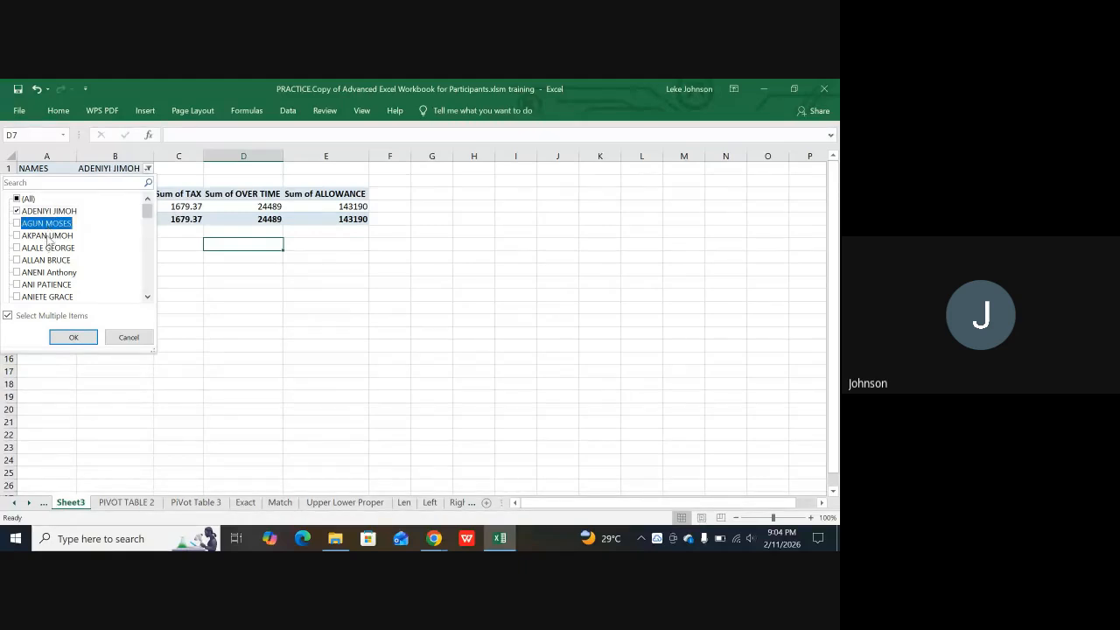
left_click(48, 237)
left_click(16, 236)
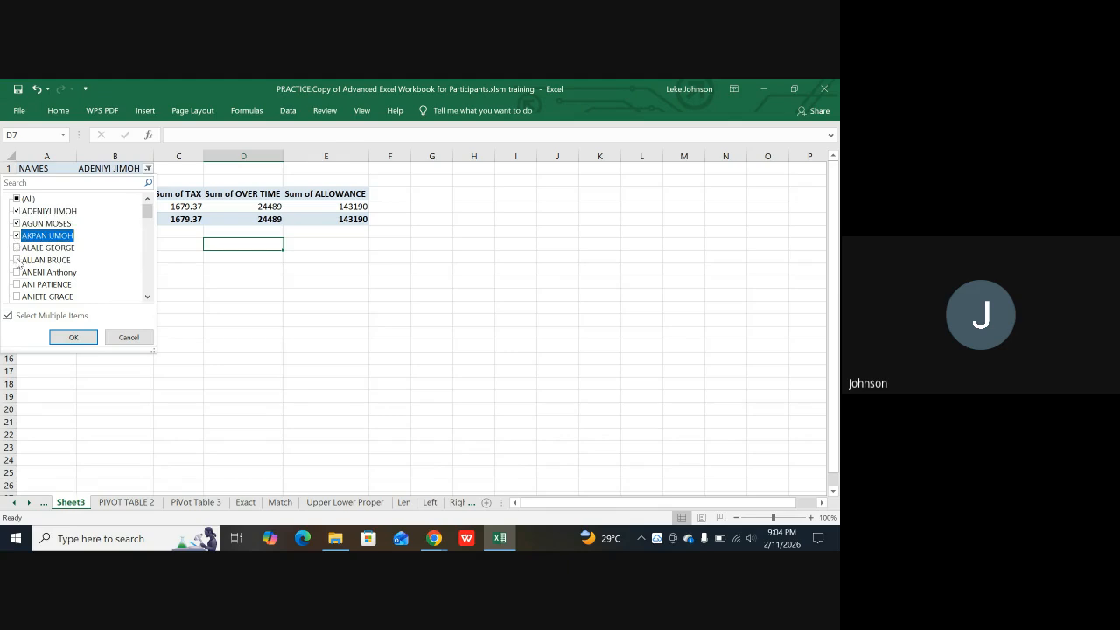
left_click(17, 260)
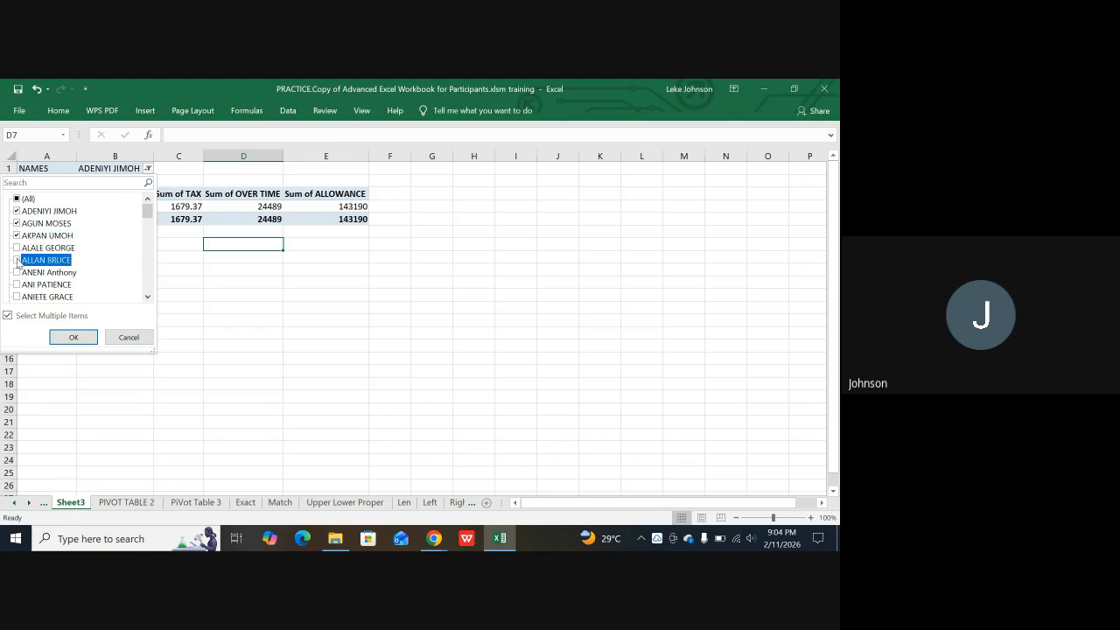
left_click(73, 338)
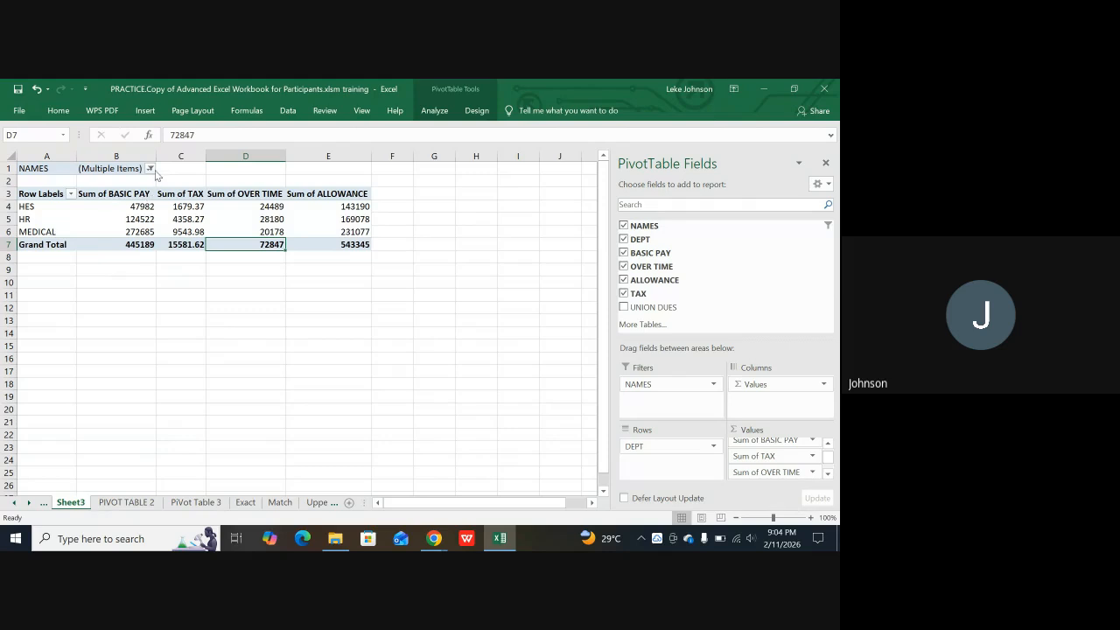
Step: Remove the first three employees from the NAMES filter, keeping only the fifth listed employee, and point out the filtered amounts
left_click(151, 169)
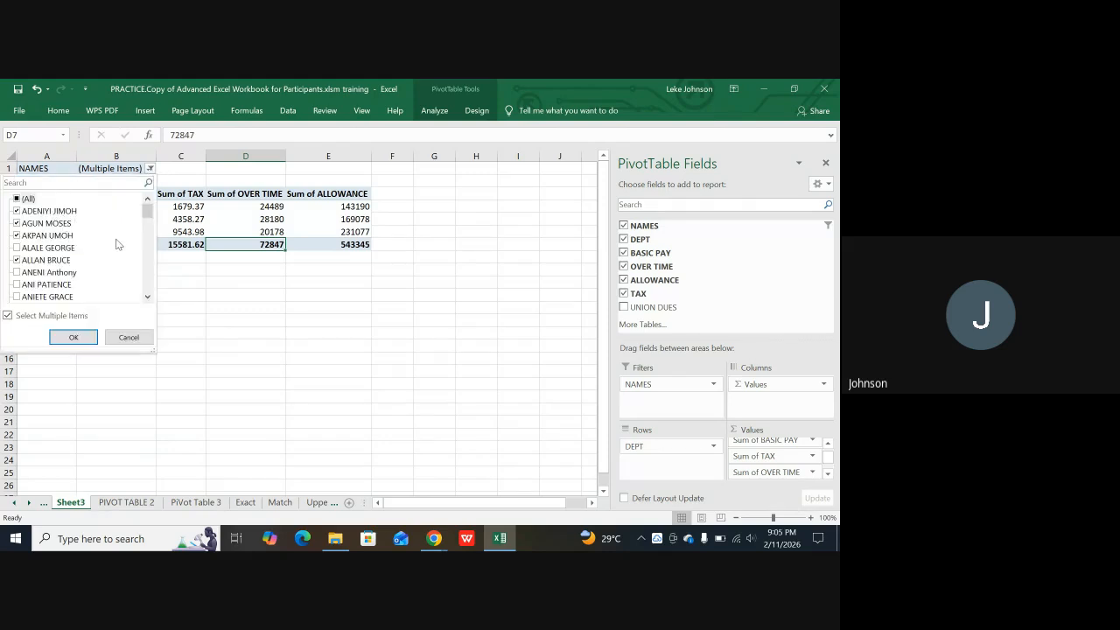
left_click(16, 260)
left_click(16, 260)
left_click(16, 235)
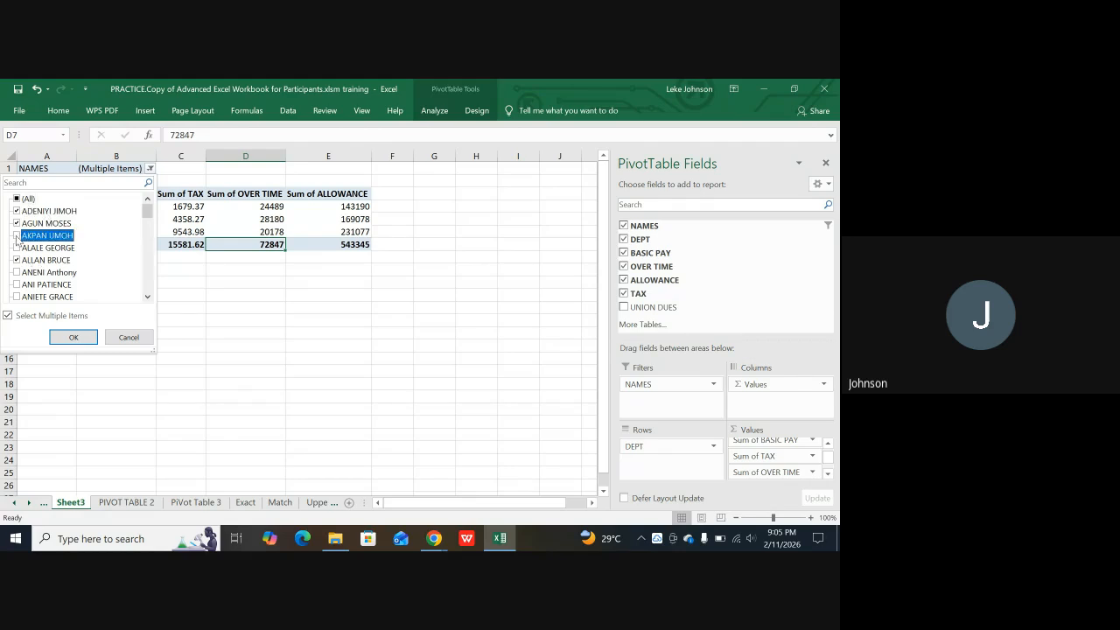
left_click(16, 223)
left_click(17, 211)
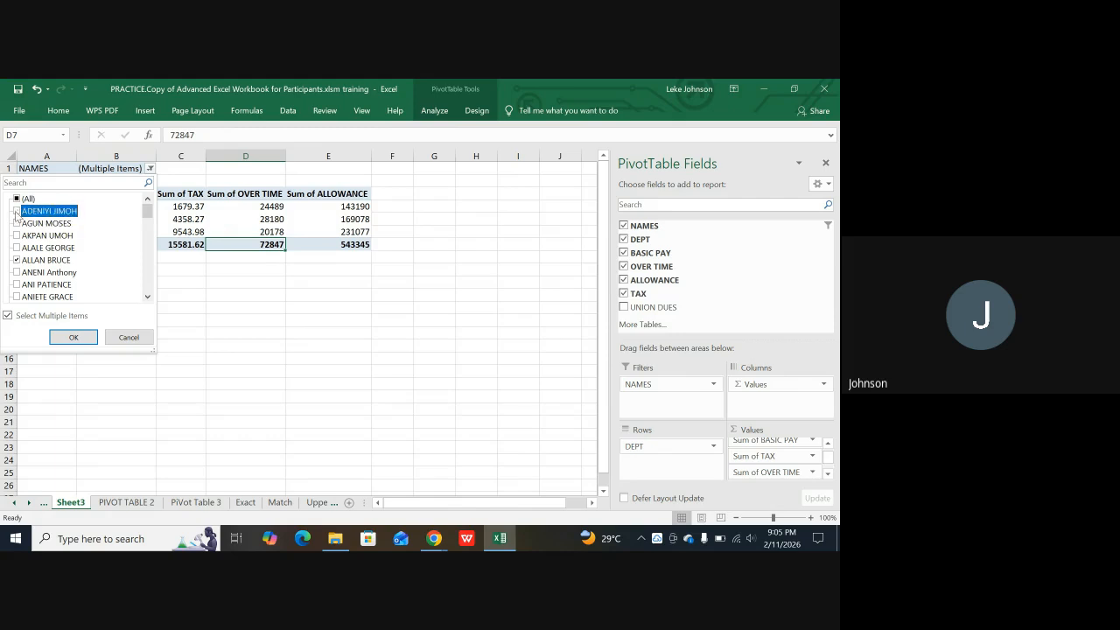
left_click(74, 338)
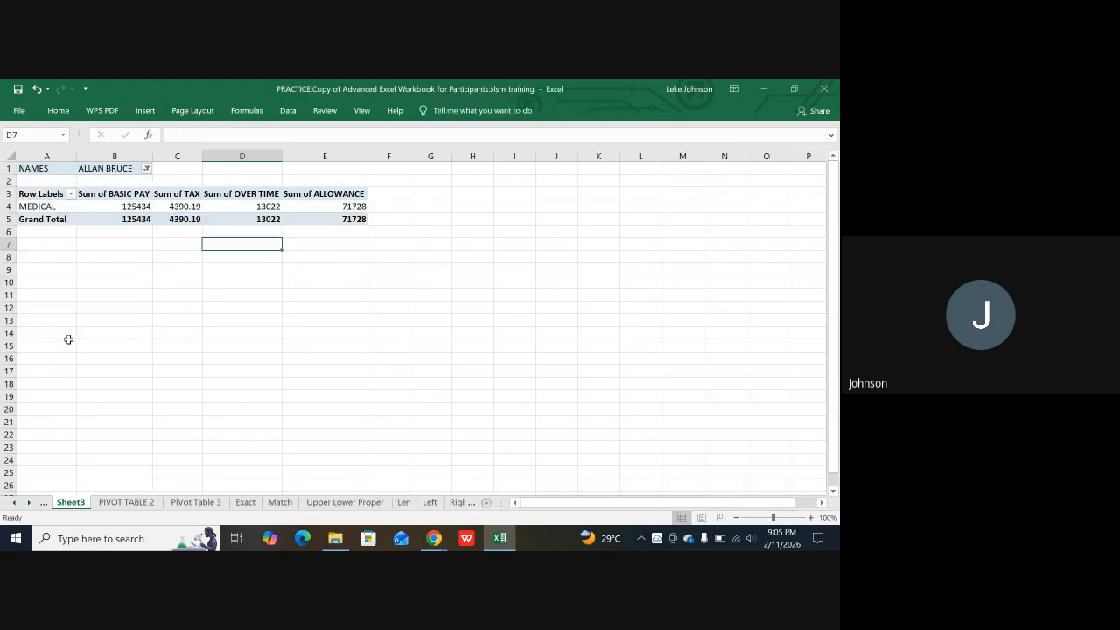
left_click(162, 343)
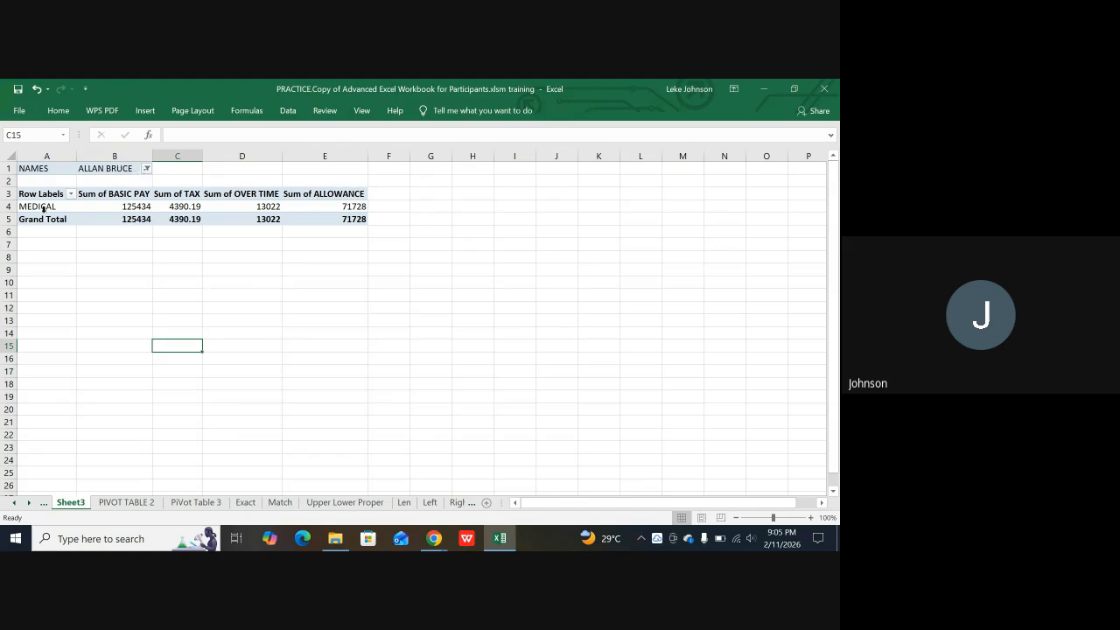
mouse_move(310, 225)
Step: Create another PivotTable on a new worksheet from the range B1:H49 of PIVOT TABLE 2, checking the range's extent
left_click(127, 503)
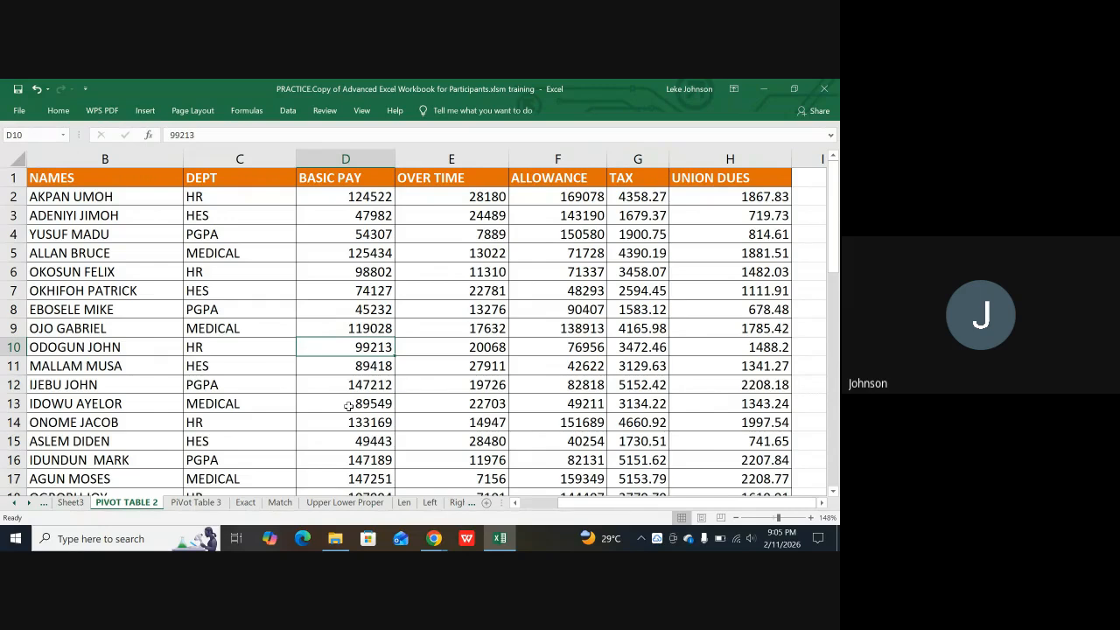
left_click(200, 177)
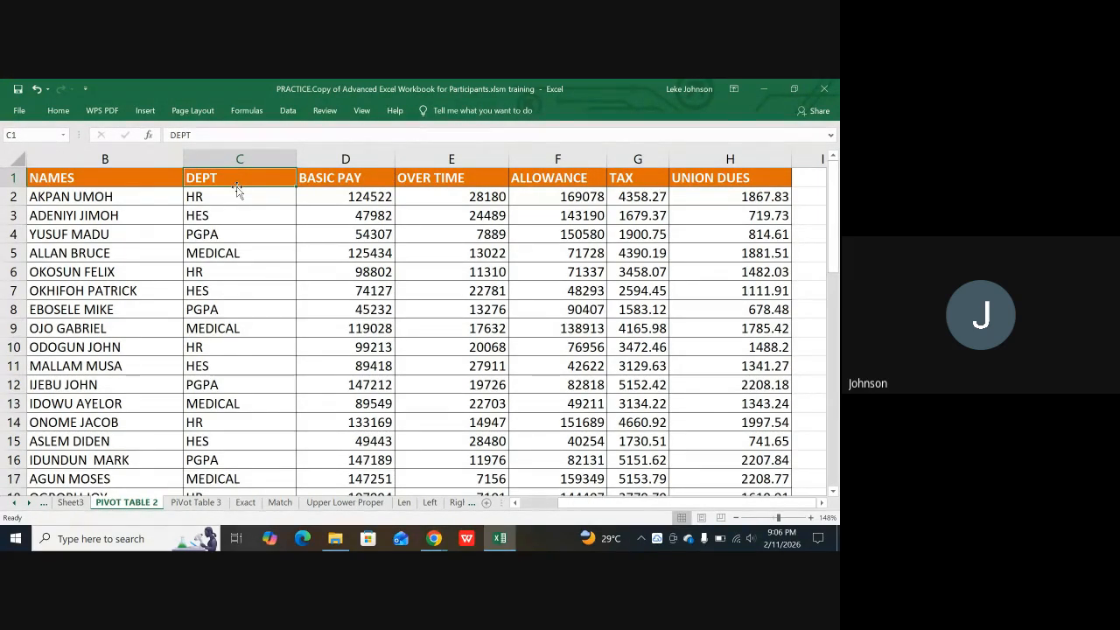
left_click(256, 273)
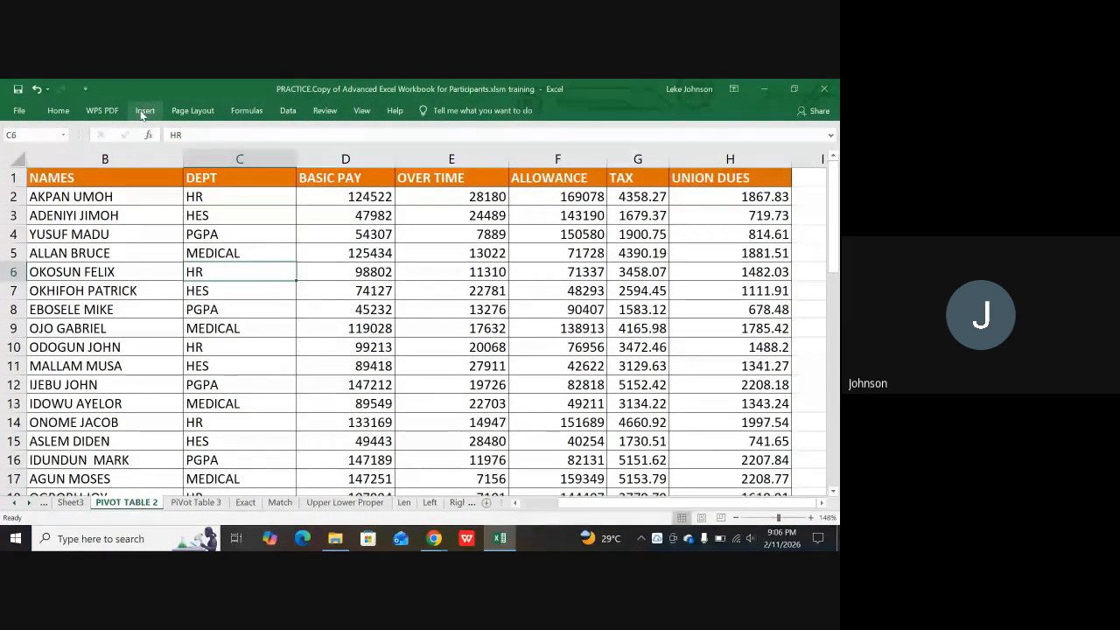
left_click(144, 111)
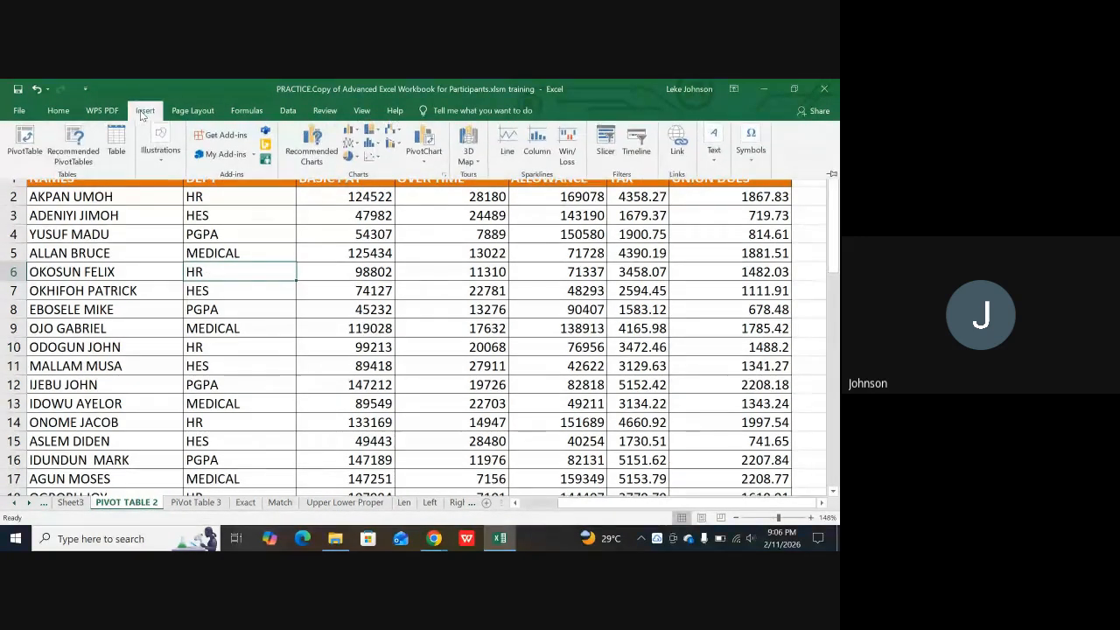
left_click(23, 142)
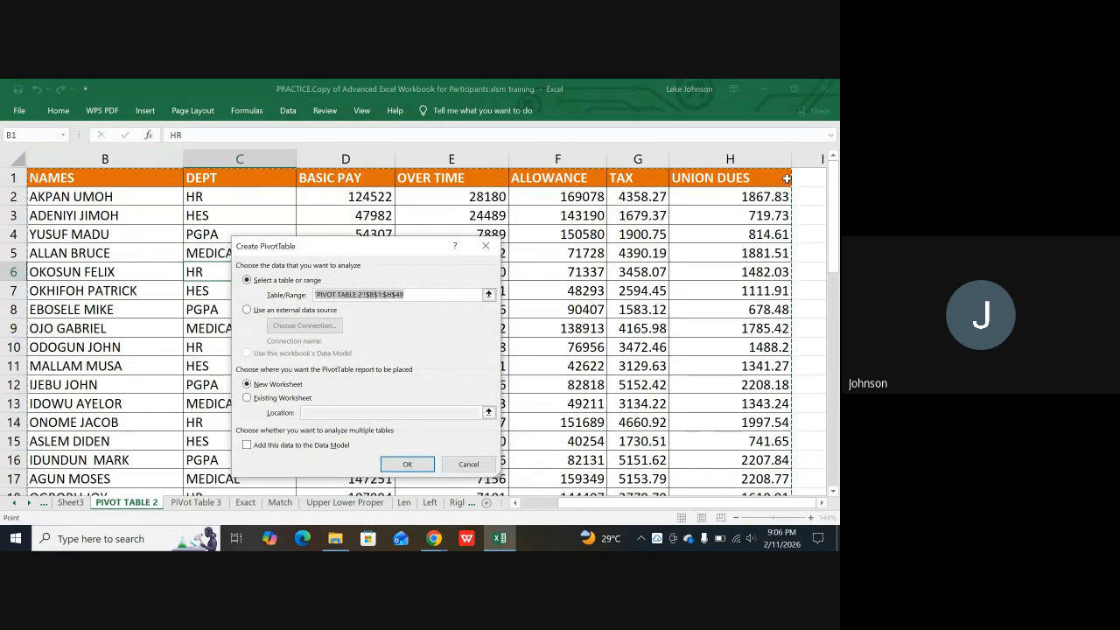
scroll(779, 442, "down", 6)
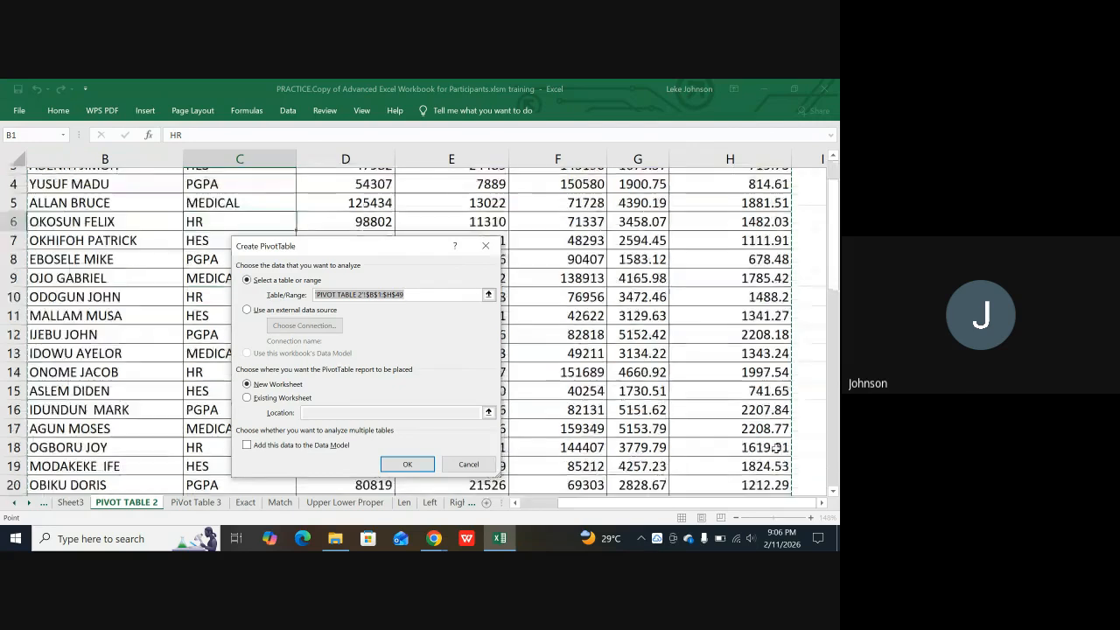
scroll(779, 448, "down", 5)
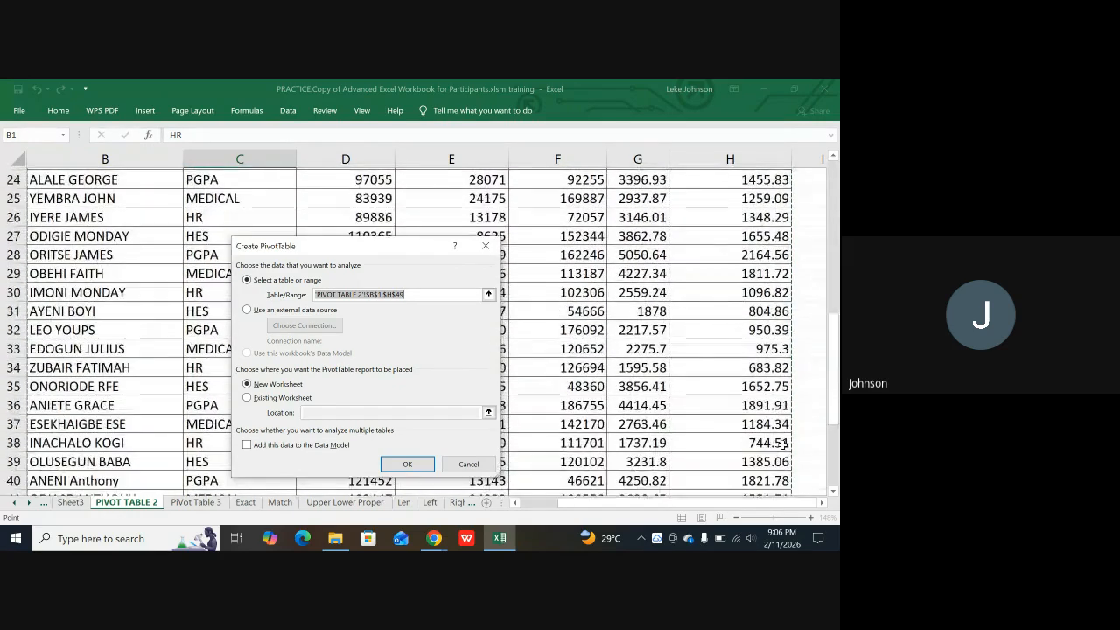
scroll(744, 411, "up", 3)
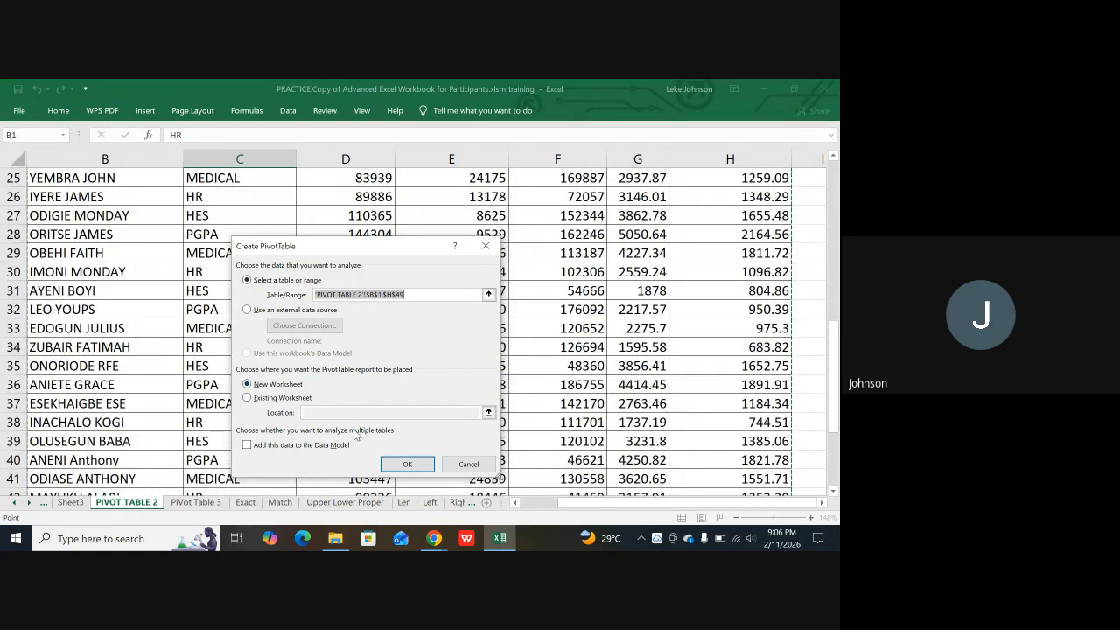
left_click(411, 464)
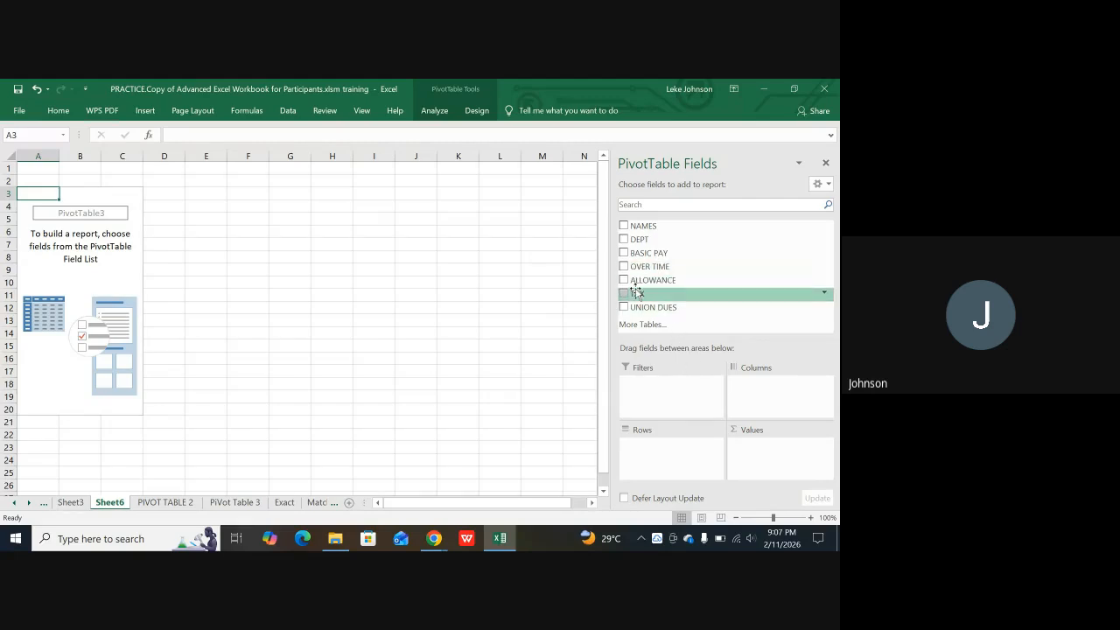
Step: Summarize the sum of TAX by NAMES rows in the new pivot table and look through the list of employees
left_click_drag(636, 293, 770, 455)
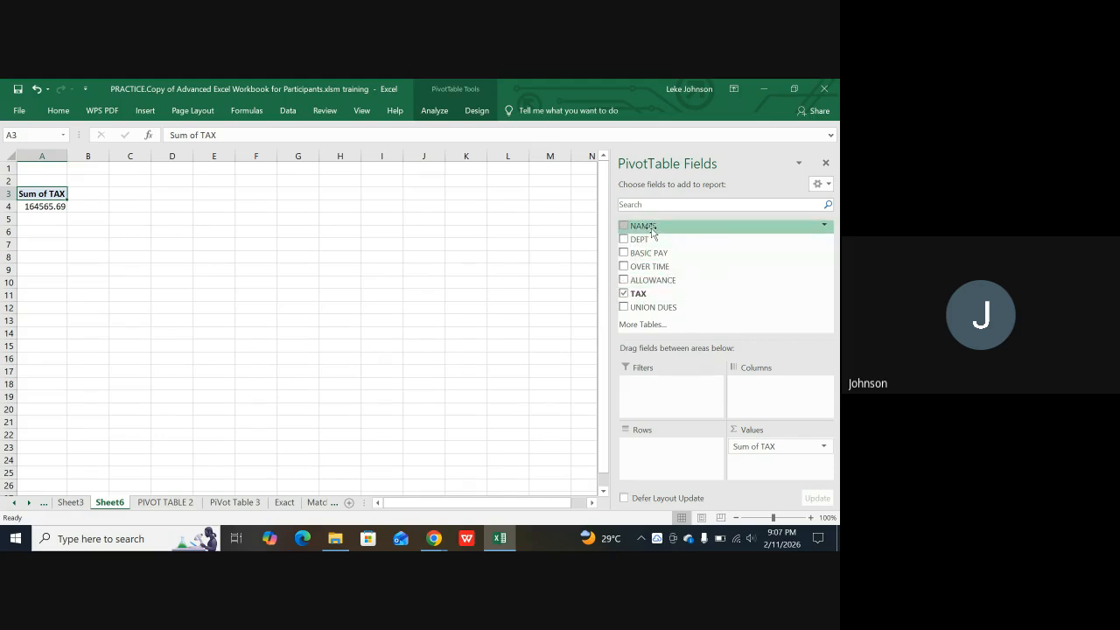
left_click_drag(651, 231, 665, 475)
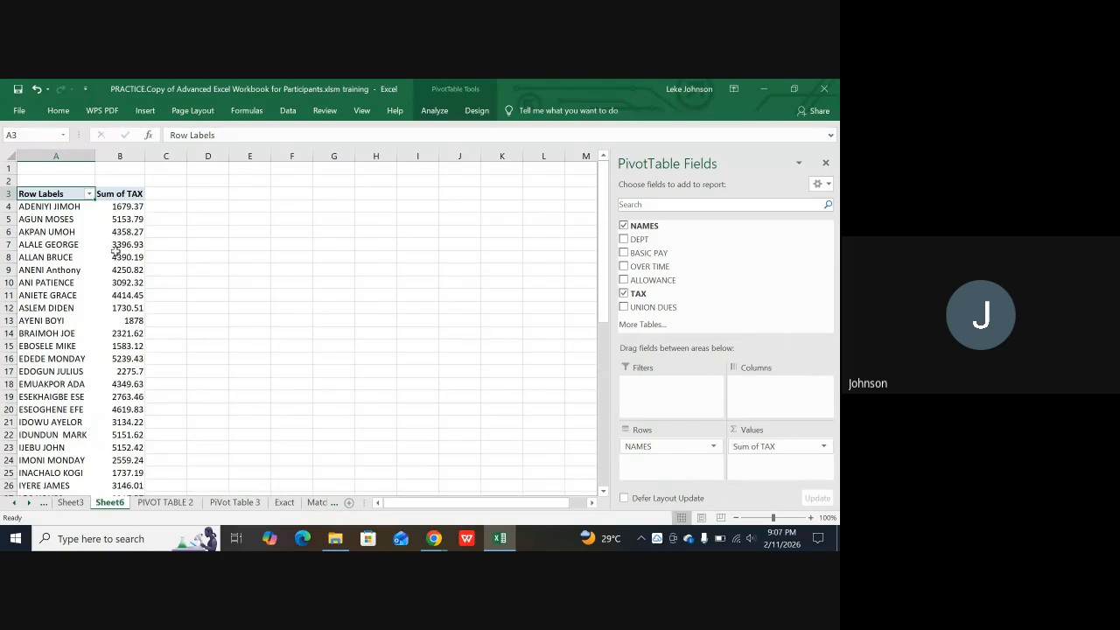
scroll(116, 194, "down", 1)
scroll(116, 194, "down", 7)
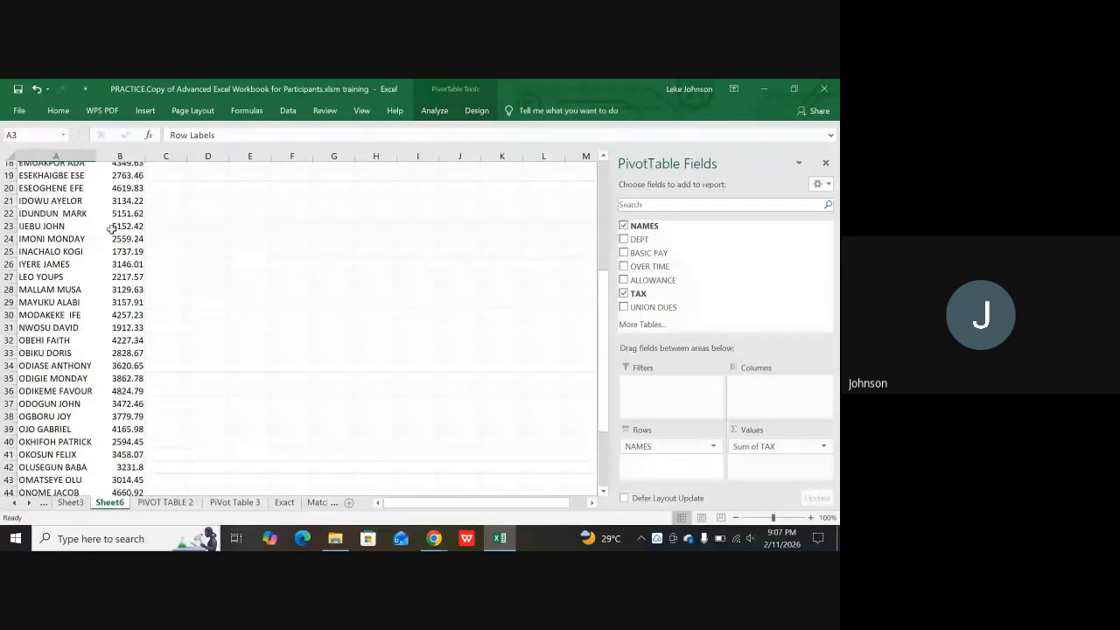
scroll(112, 229, "down", 5)
scroll(127, 225, "up", 7)
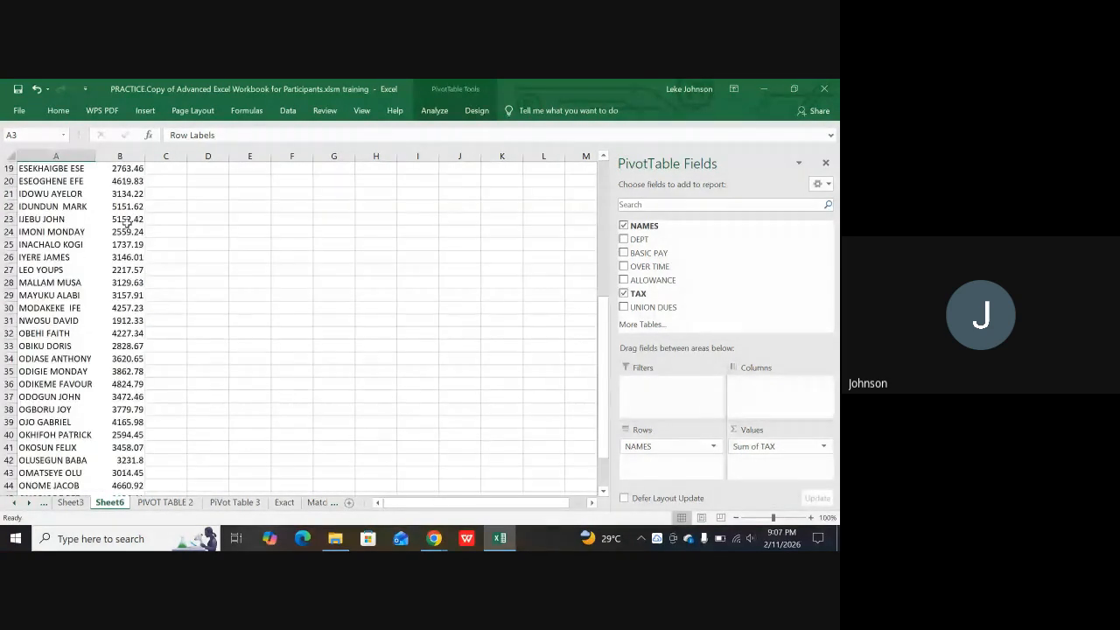
scroll(127, 225, "up", 6)
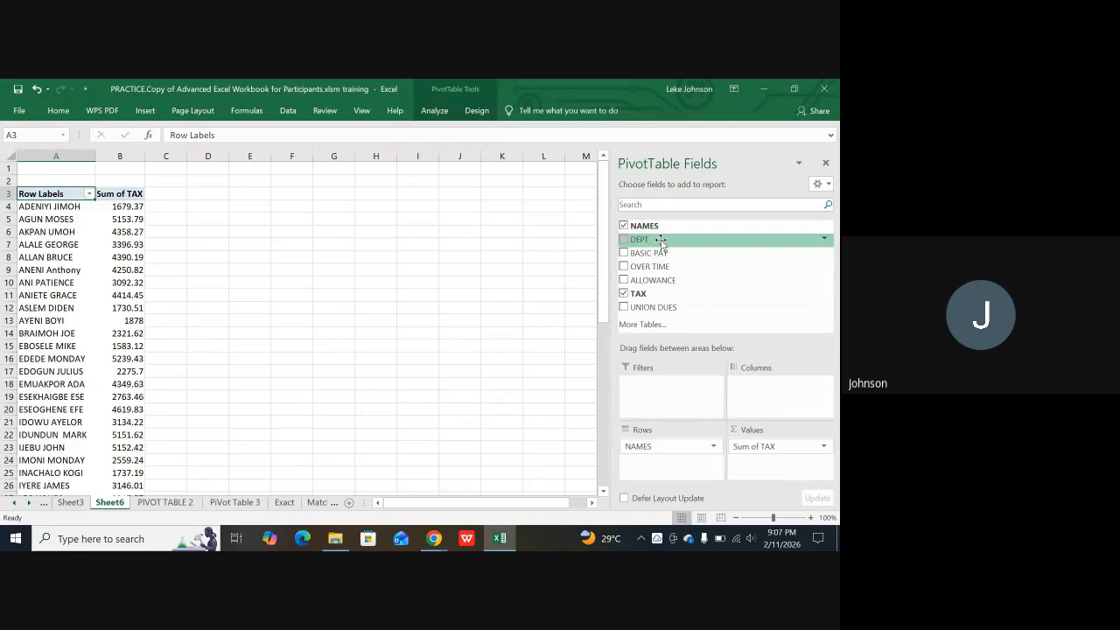
Step: Add DEPT as a report filter and filter the tax summary to the HR department
left_click_drag(661, 242, 658, 394)
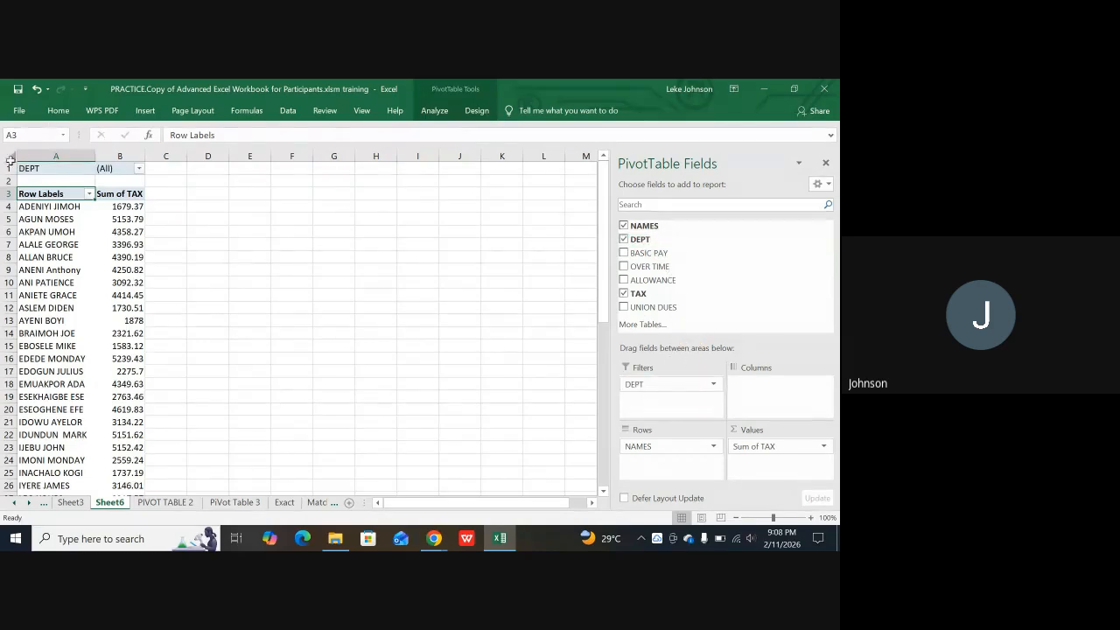
left_click(139, 169)
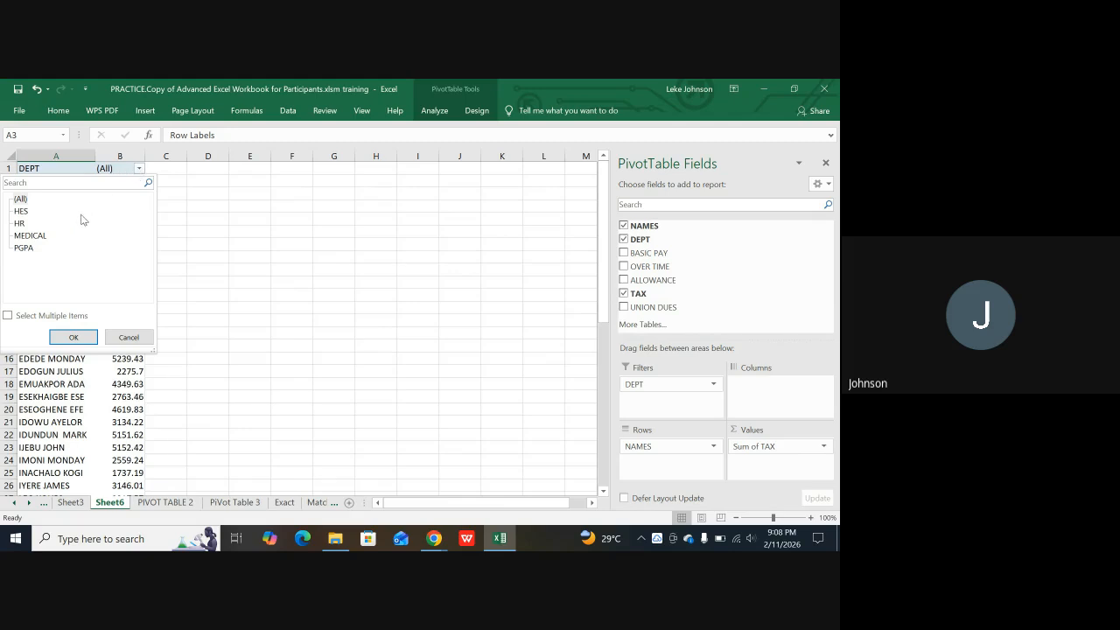
left_click(24, 226)
left_click(76, 337)
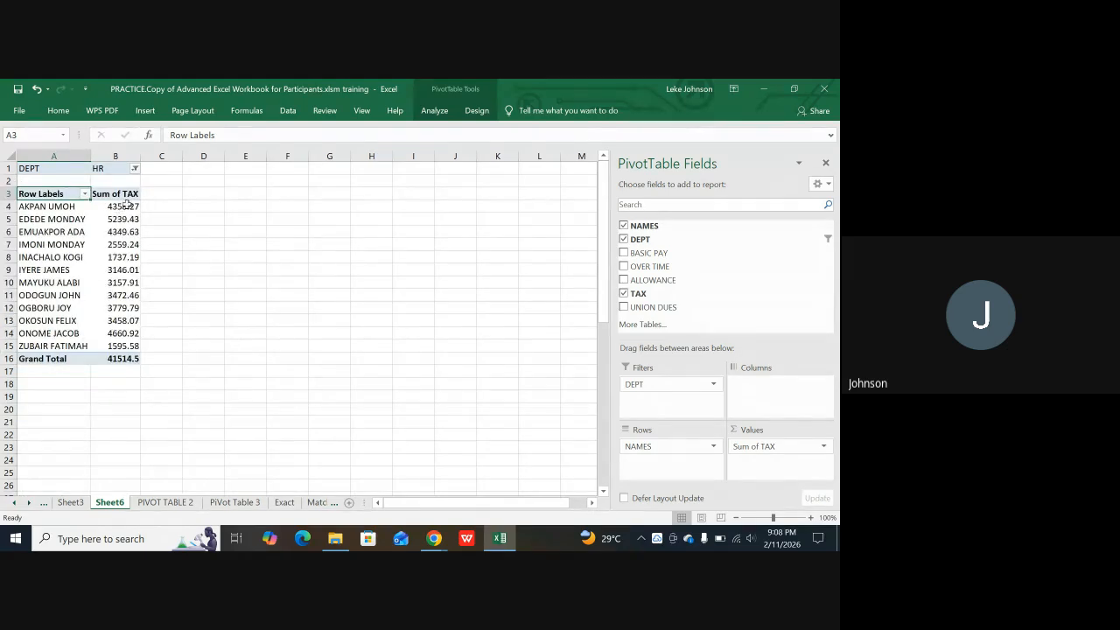
Step: Switch the DEPT report filter to MEDICAL
left_click(135, 169)
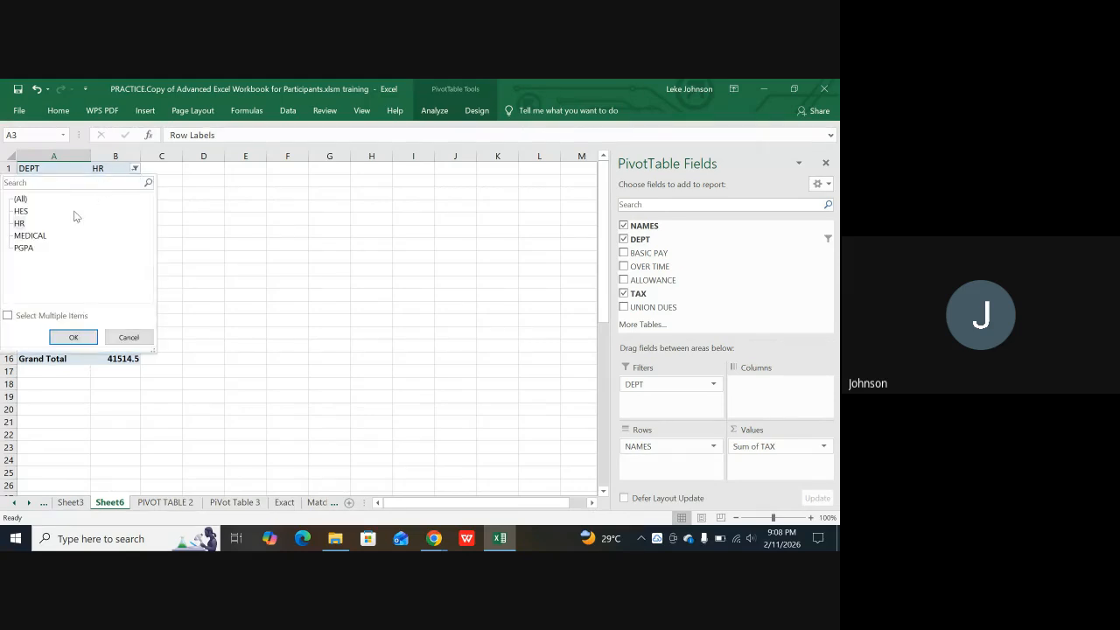
left_click(33, 237)
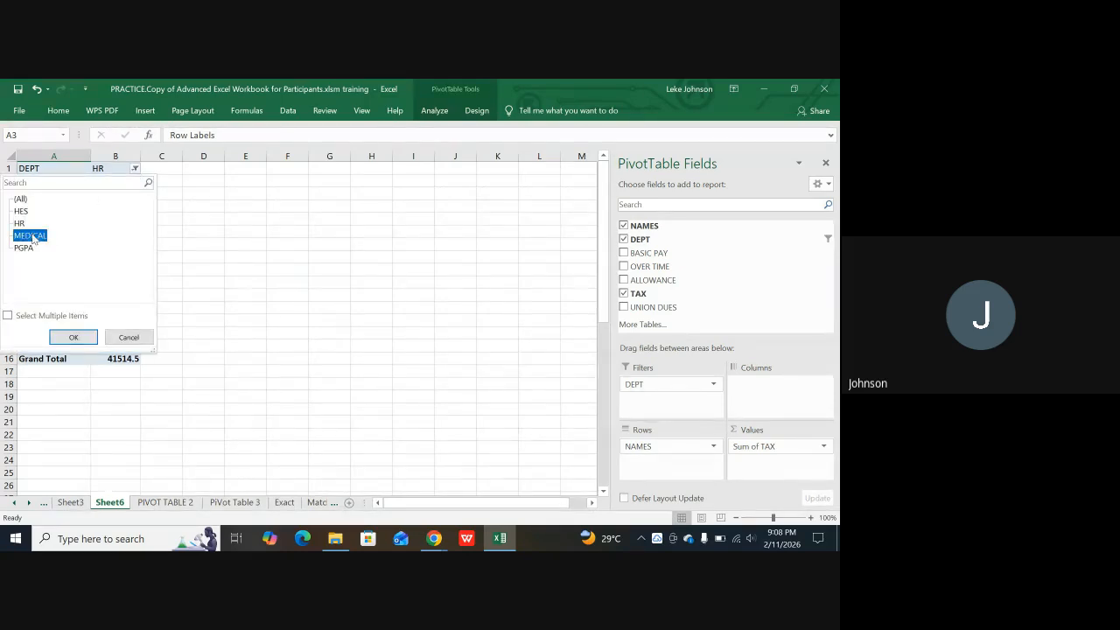
left_click(74, 337)
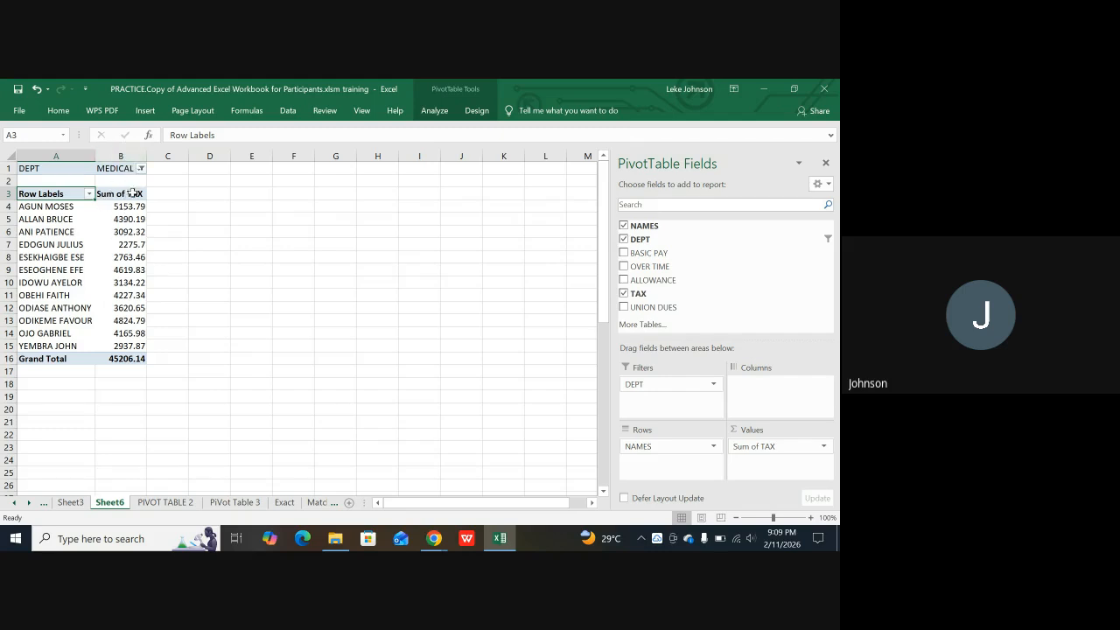
Step: Add the sum of BASIC PAY to the pivot table's values and place it before Sum of TAX
mouse_move(129, 218)
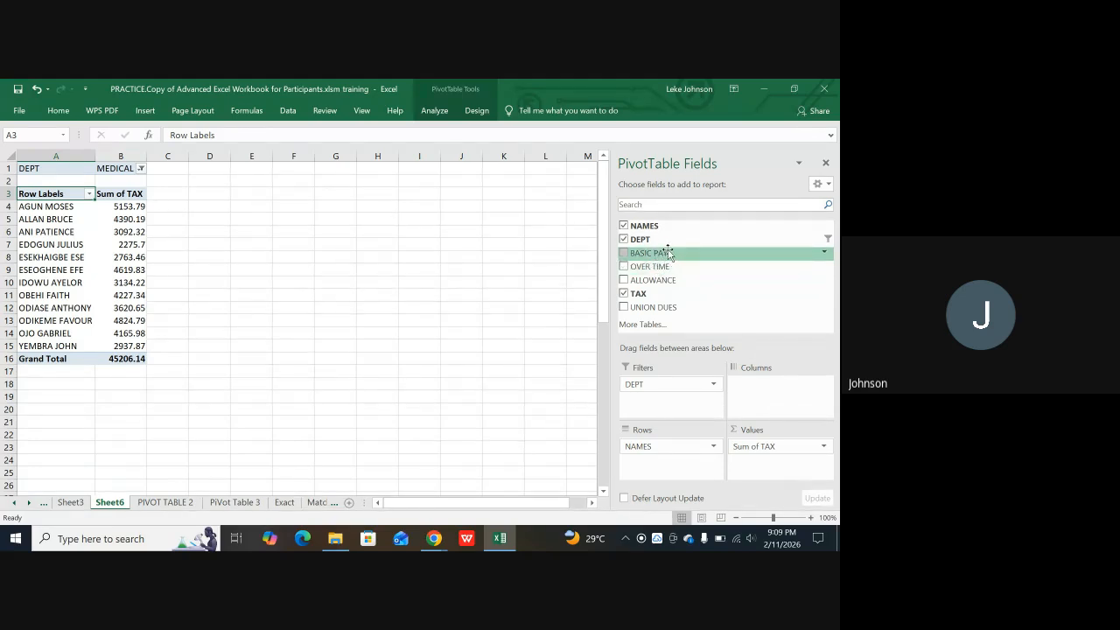
left_click_drag(669, 253, 766, 472)
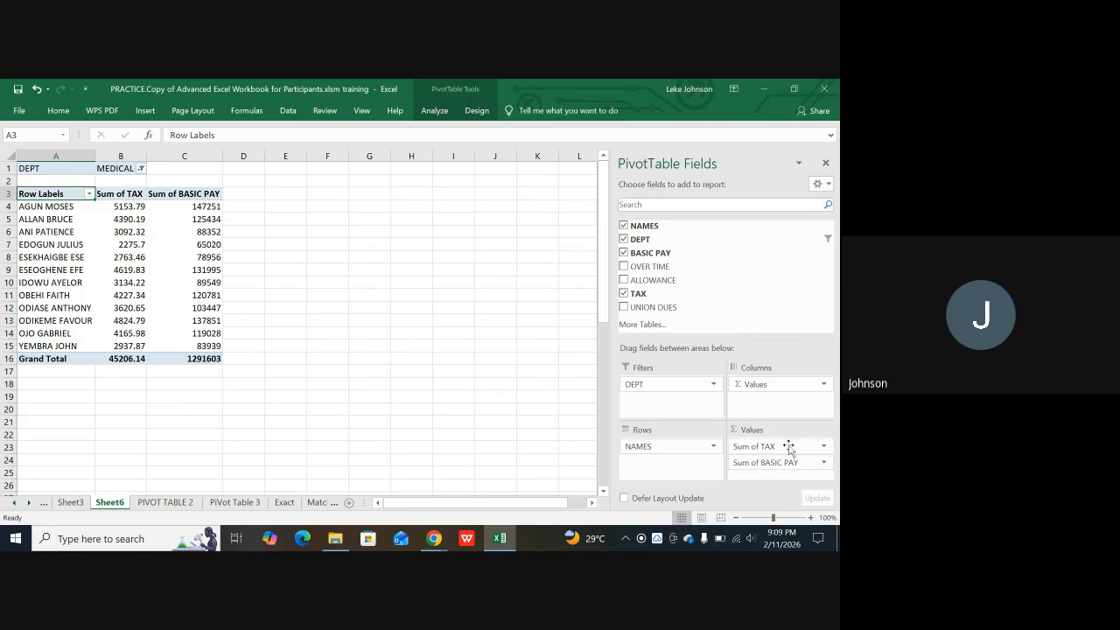
left_click_drag(788, 449, 771, 485)
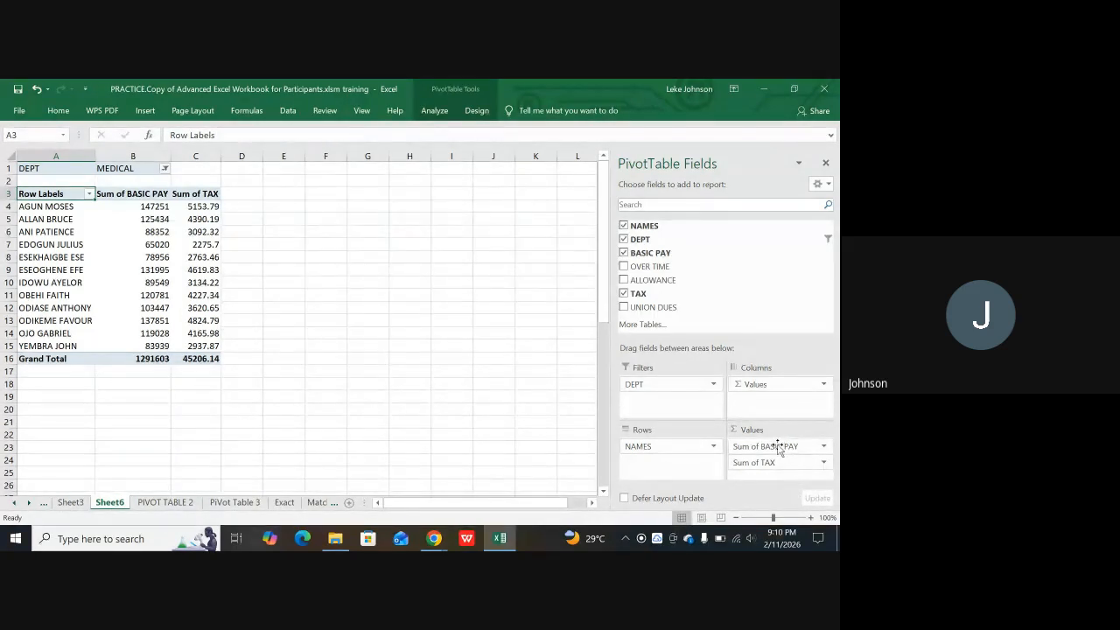
Step: Reorder the pivot values to put Sum of TAX first, and return Sum of BASIC PAY to the first value column
left_click(778, 449)
left_click_drag(778, 449, 777, 480)
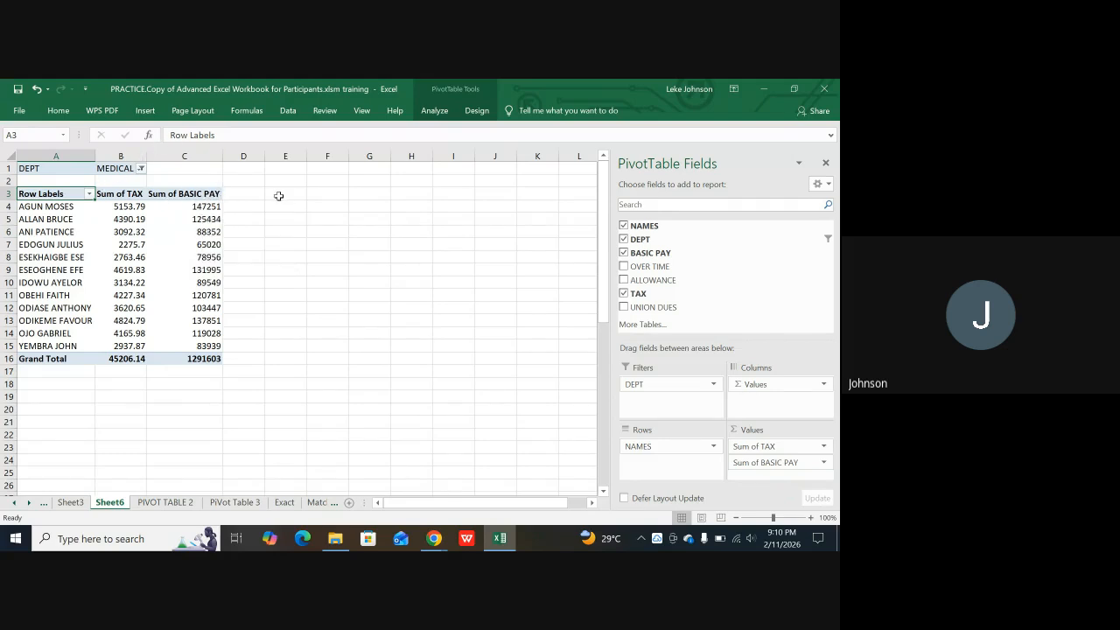
left_click(793, 449)
left_click_drag(793, 449, 798, 490)
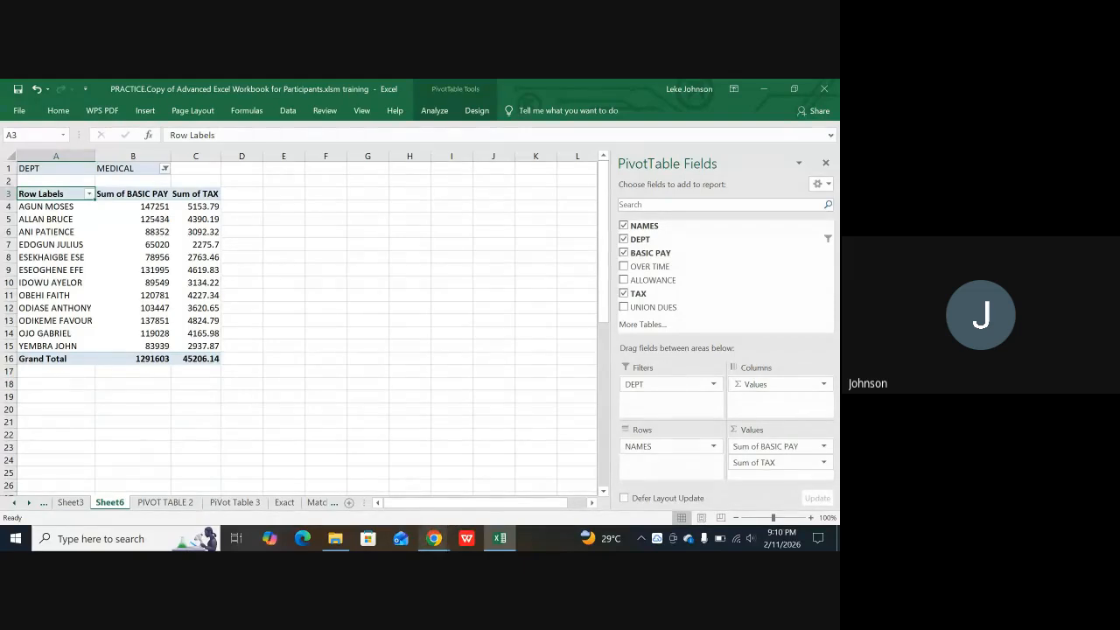
mouse_move(438, 541)
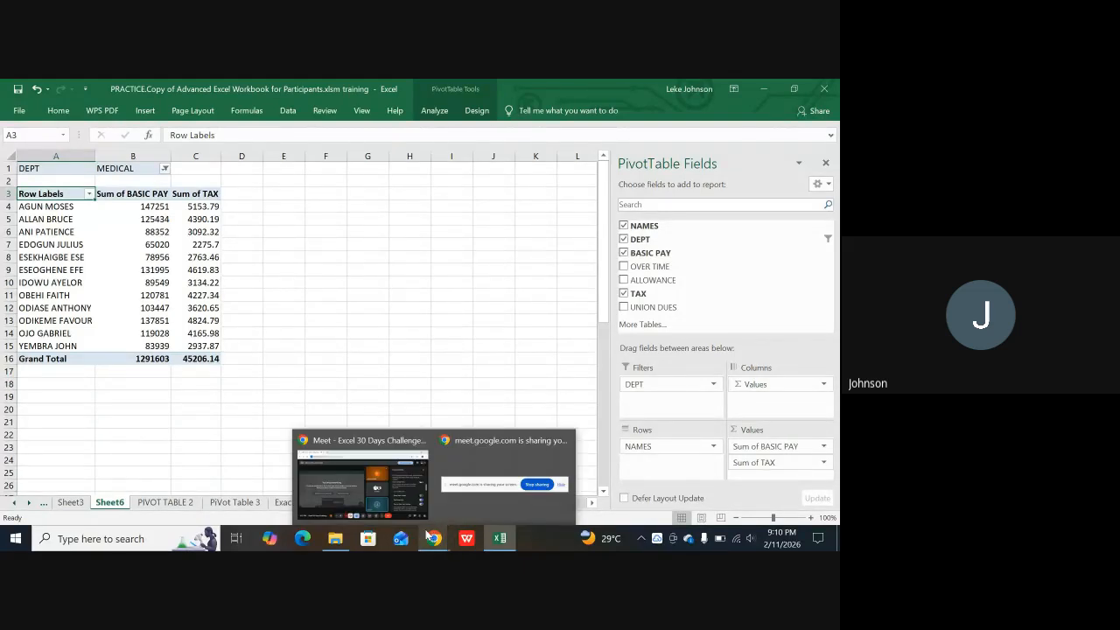
left_click(351, 481)
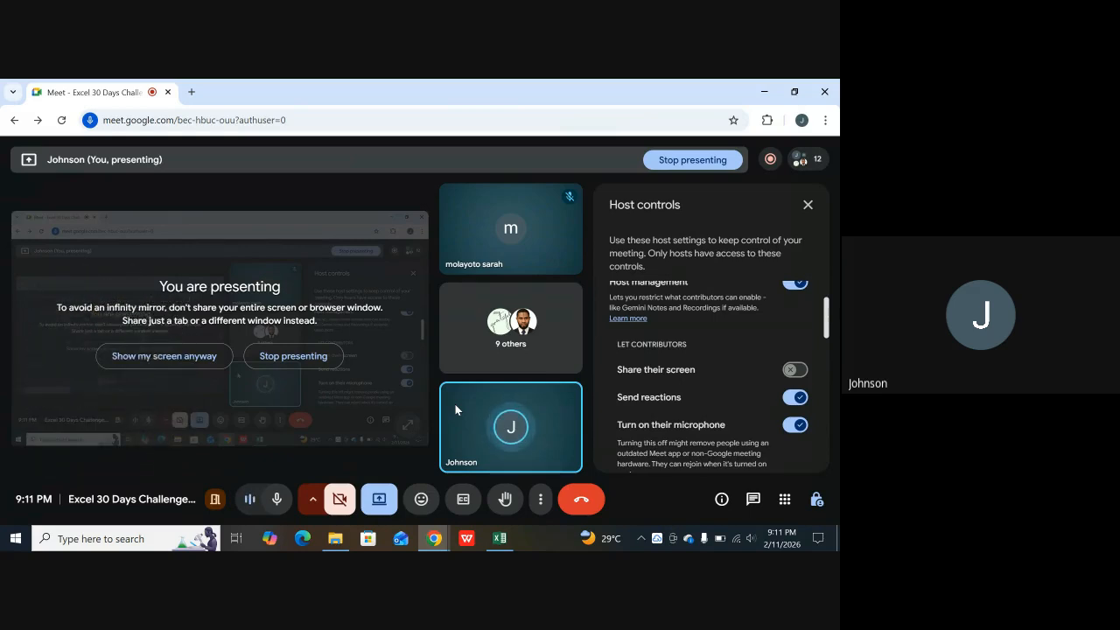
left_click(503, 544)
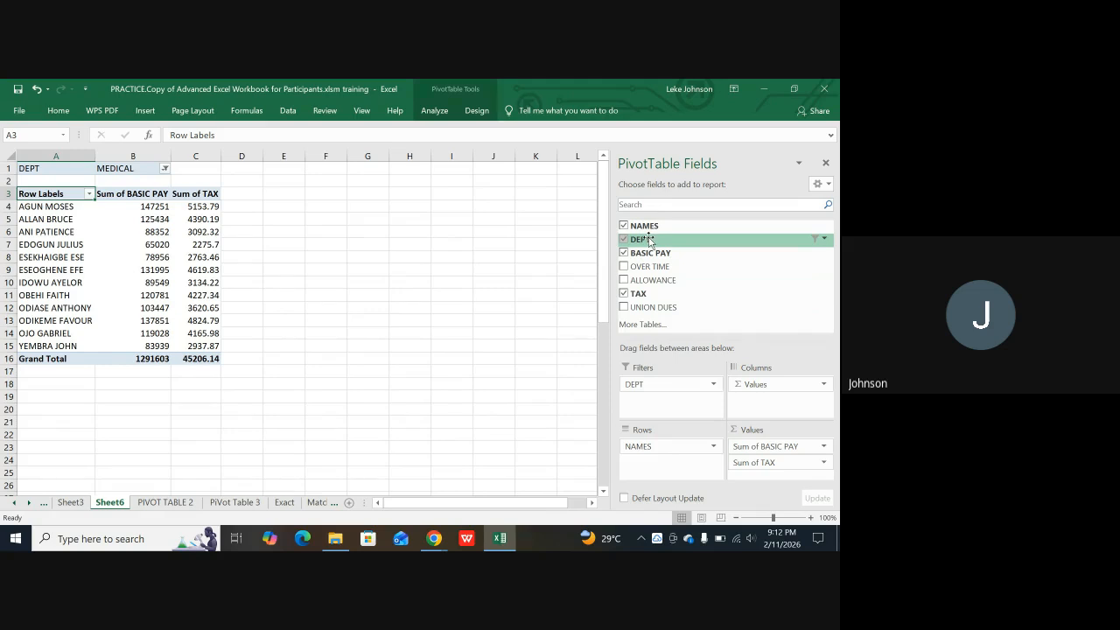
Step: Move the DEPT field from the pivot table's filters to its columns and examine individual employees' basic pay by department
left_click_drag(649, 242, 758, 406)
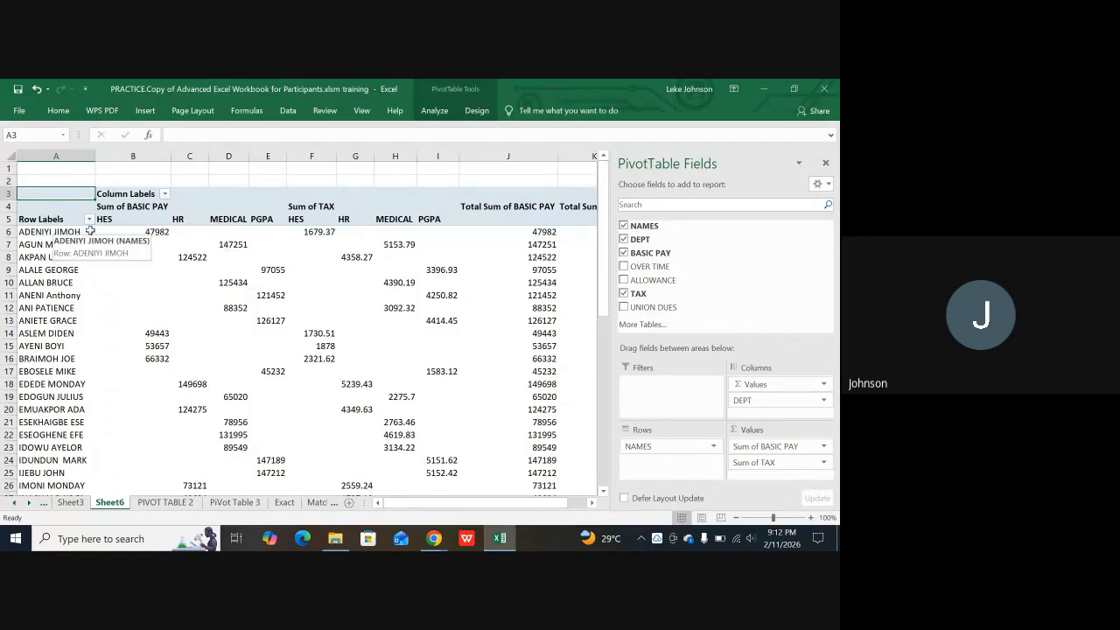
left_click(162, 231)
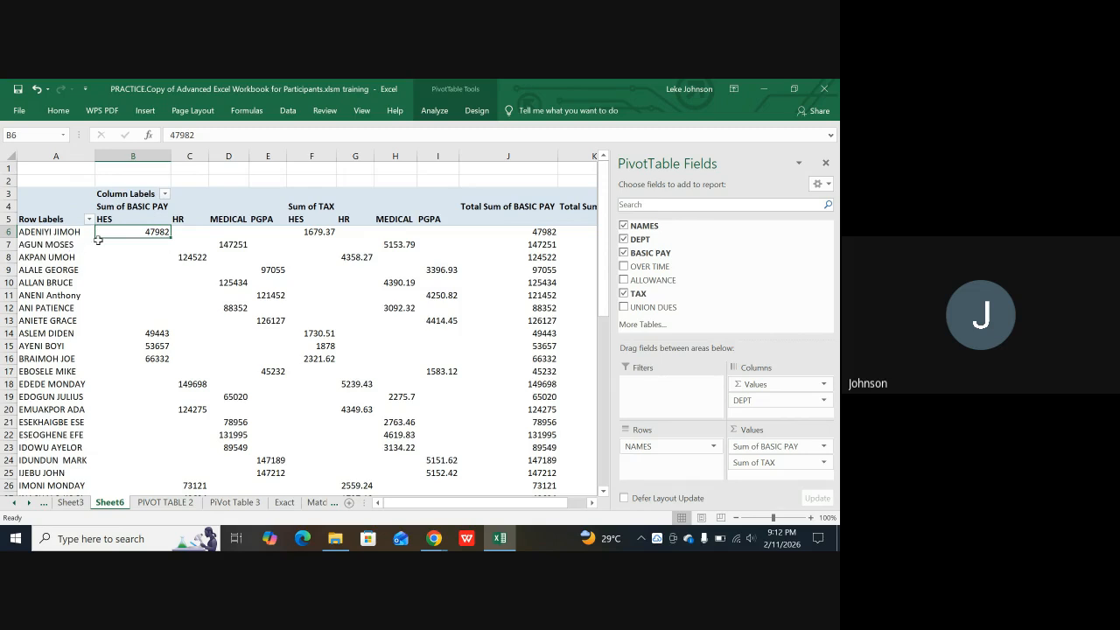
left_click(238, 247)
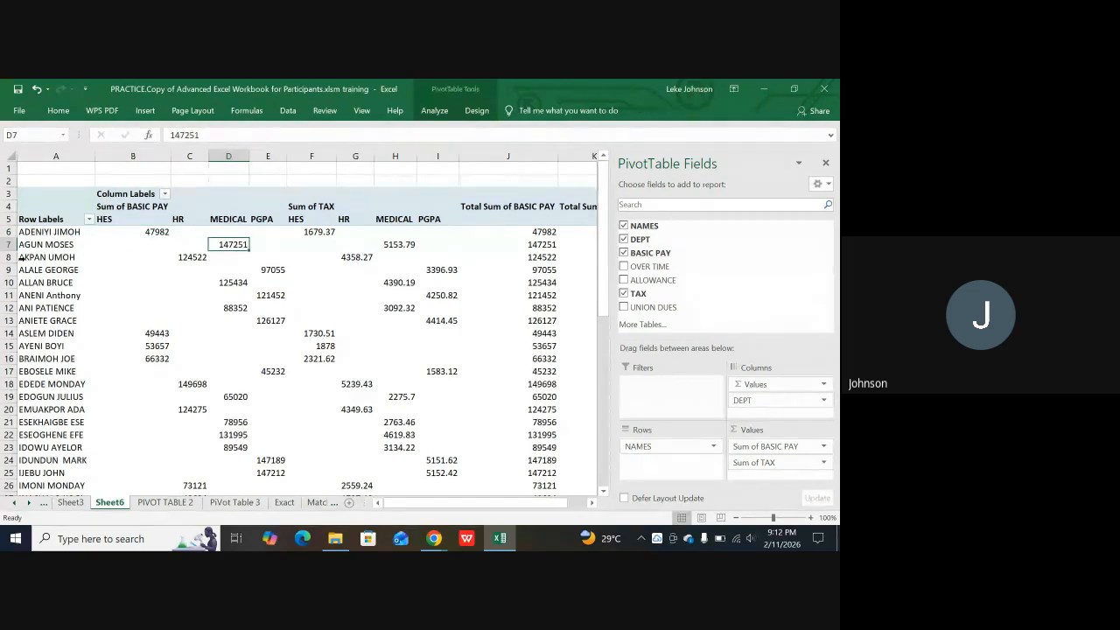
left_click(189, 259)
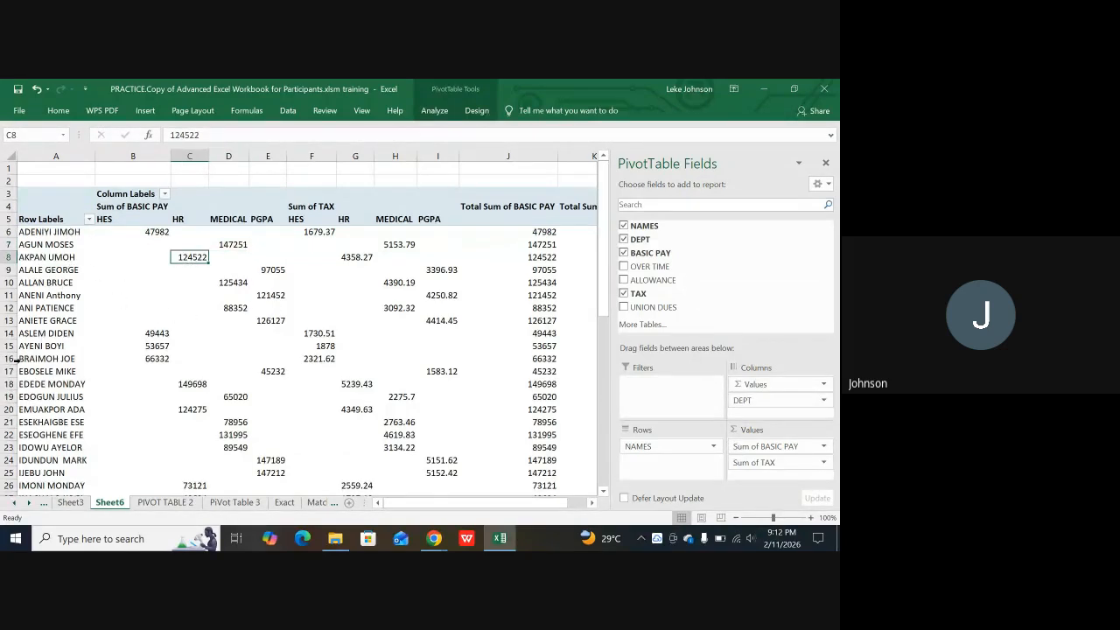
scroll(16, 359, "down", 1)
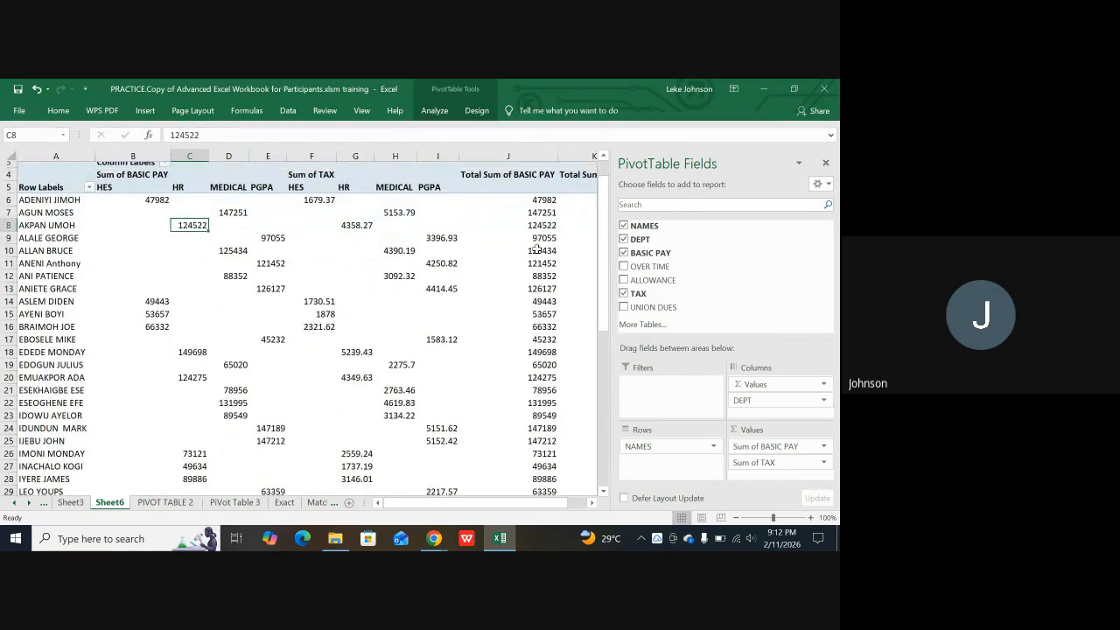
scroll(537, 250, "up", 1)
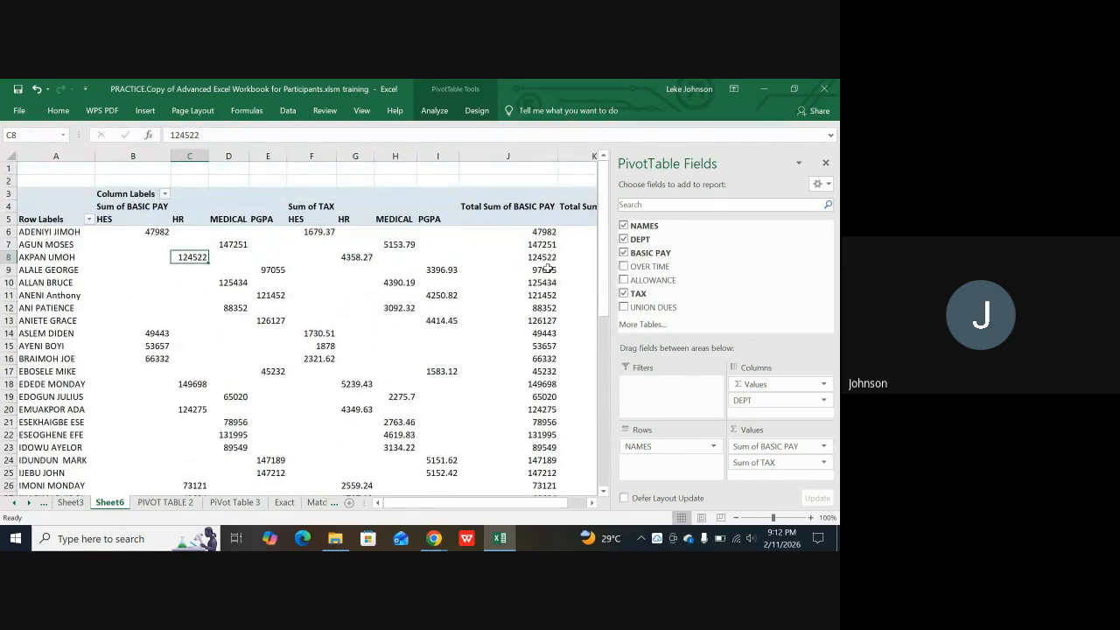
mouse_move(544, 272)
scroll(421, 288, "down", 2)
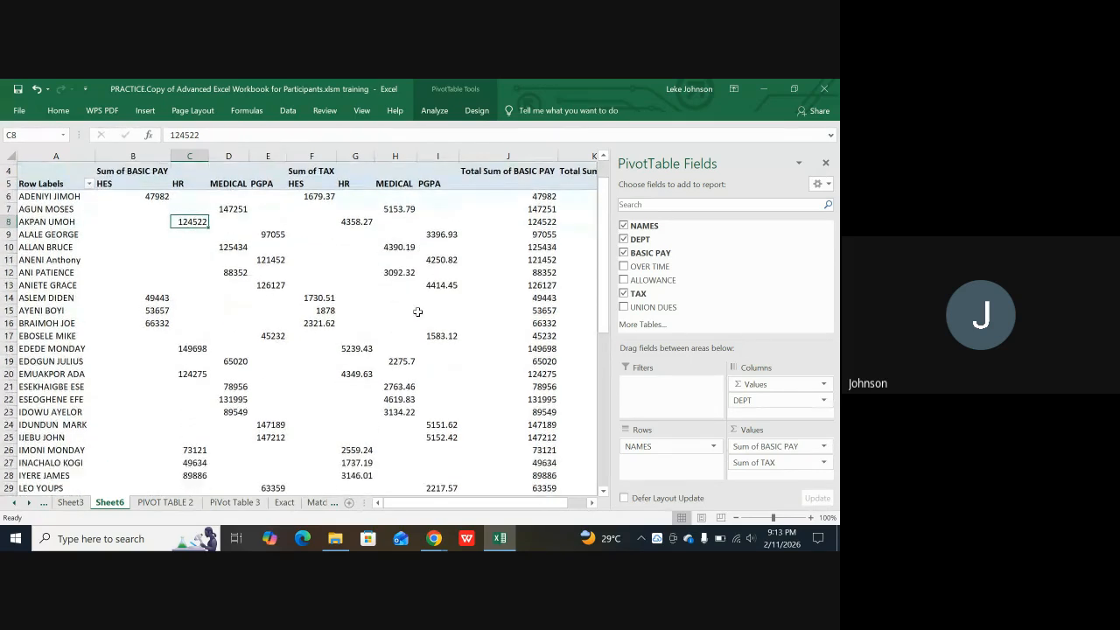
scroll(350, 276, "up", 2)
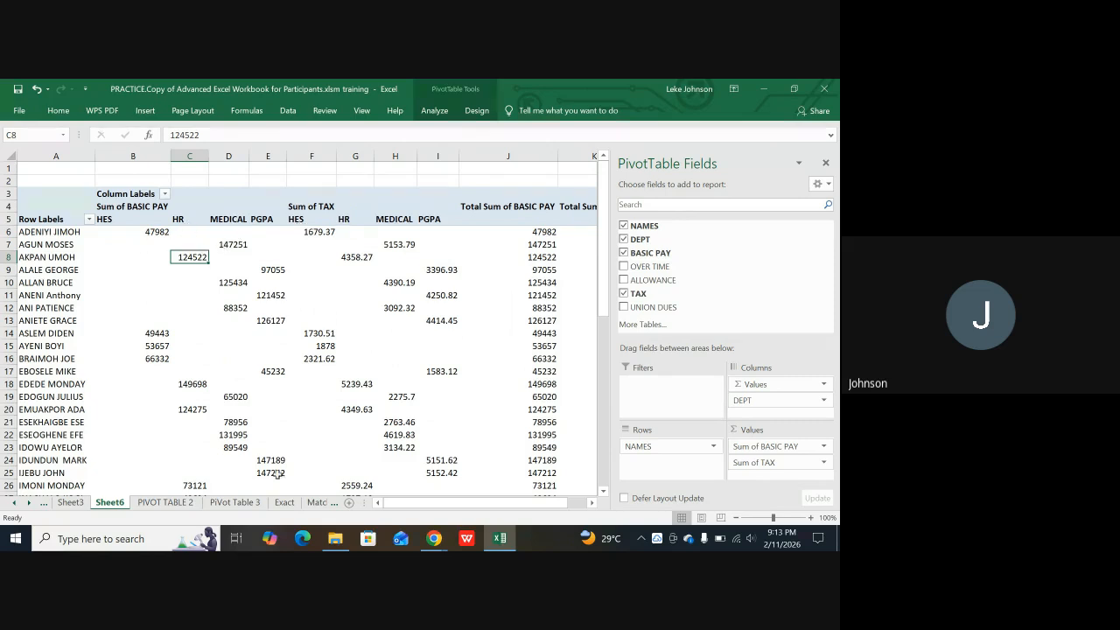
Step: Examine the source payroll records on the PIVOT TABLE 2 sheet, including departments, pay, allowances and tax
left_click(167, 503)
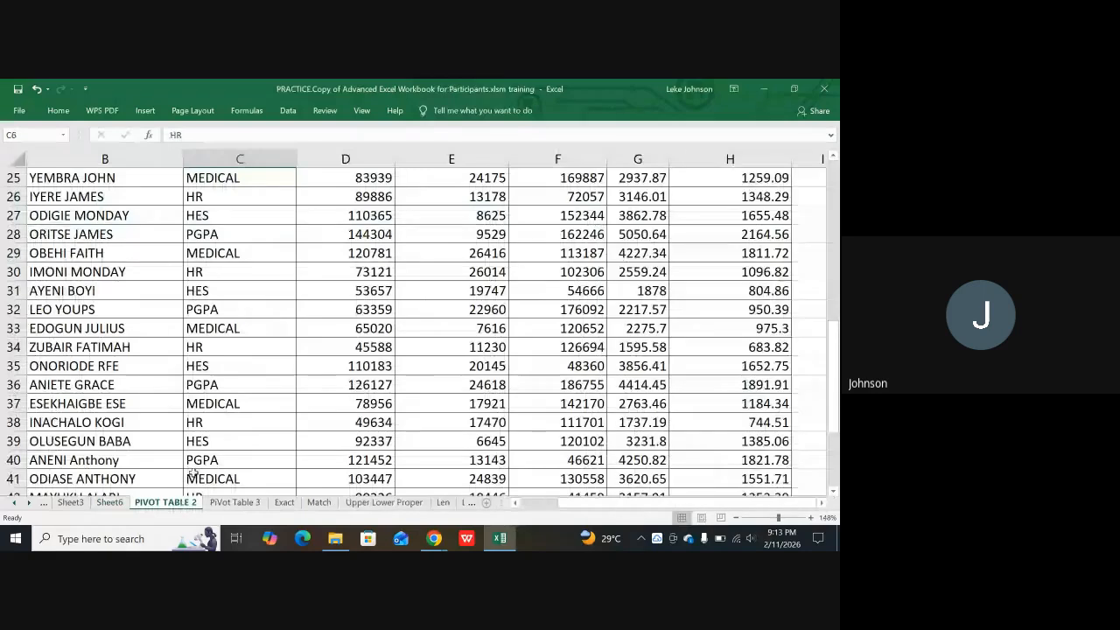
scroll(194, 472, "up", 5)
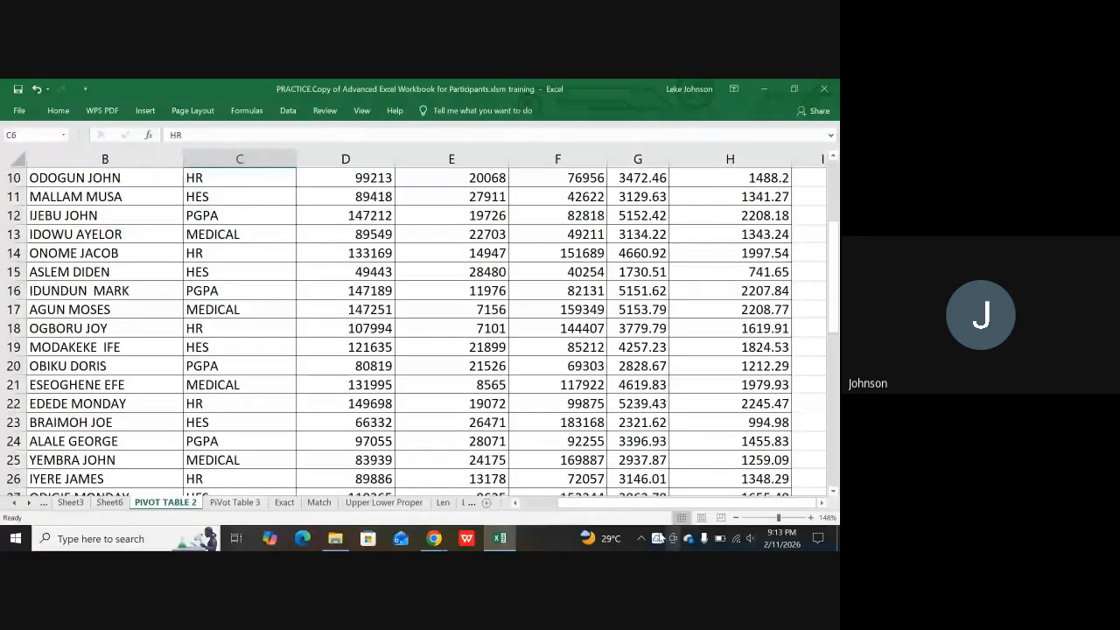
left_click_drag(626, 514, 477, 471)
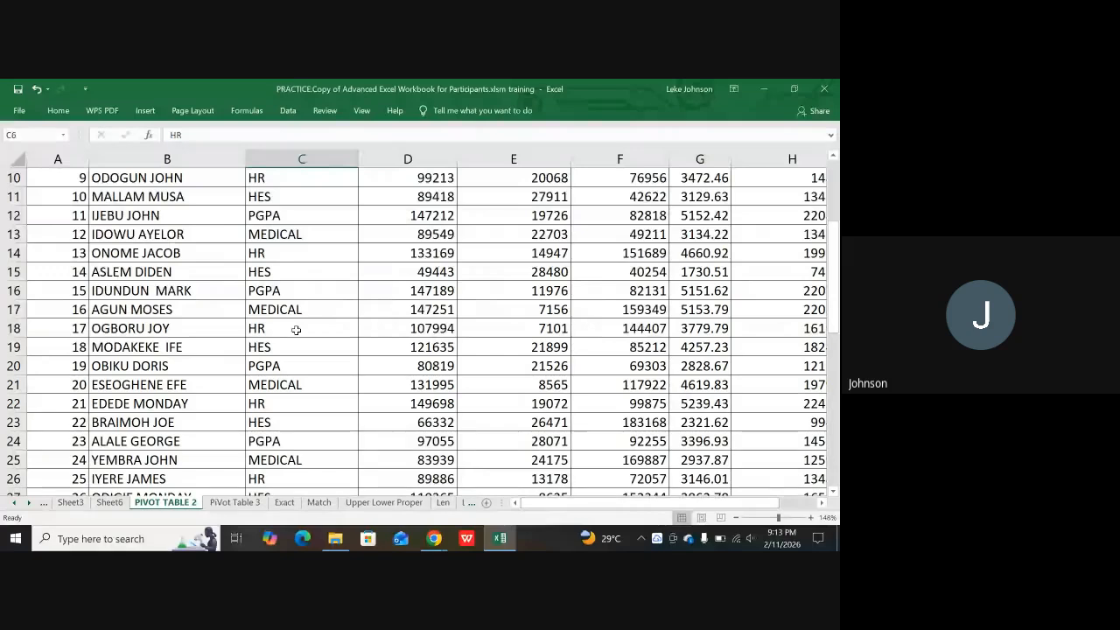
scroll(381, 219, "down", 11)
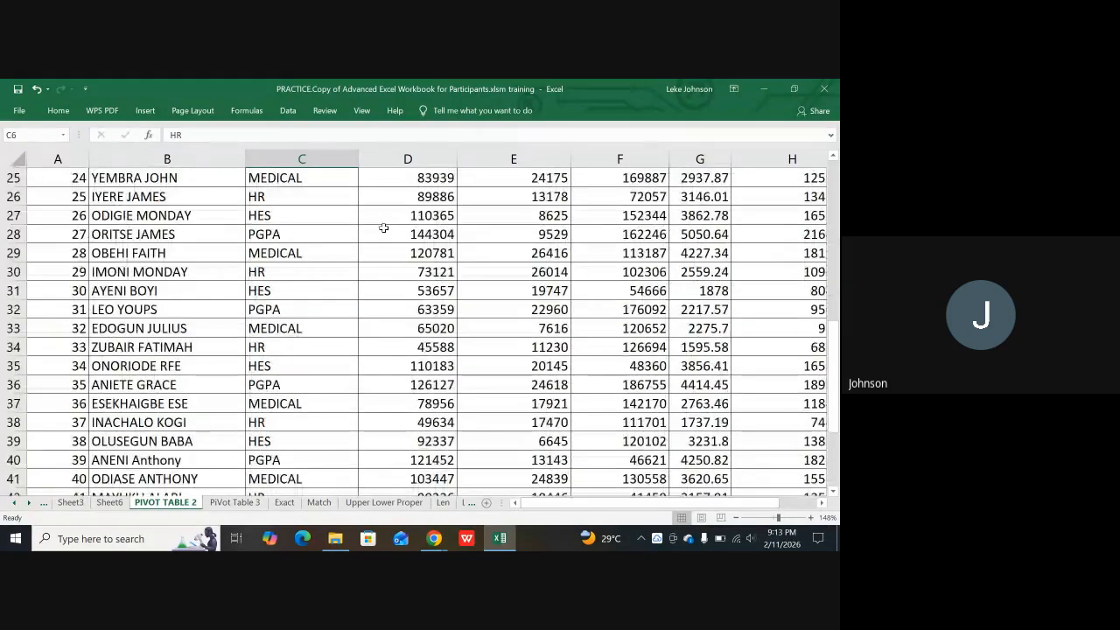
scroll(382, 219, "down", 2)
scroll(377, 218, "up", 13)
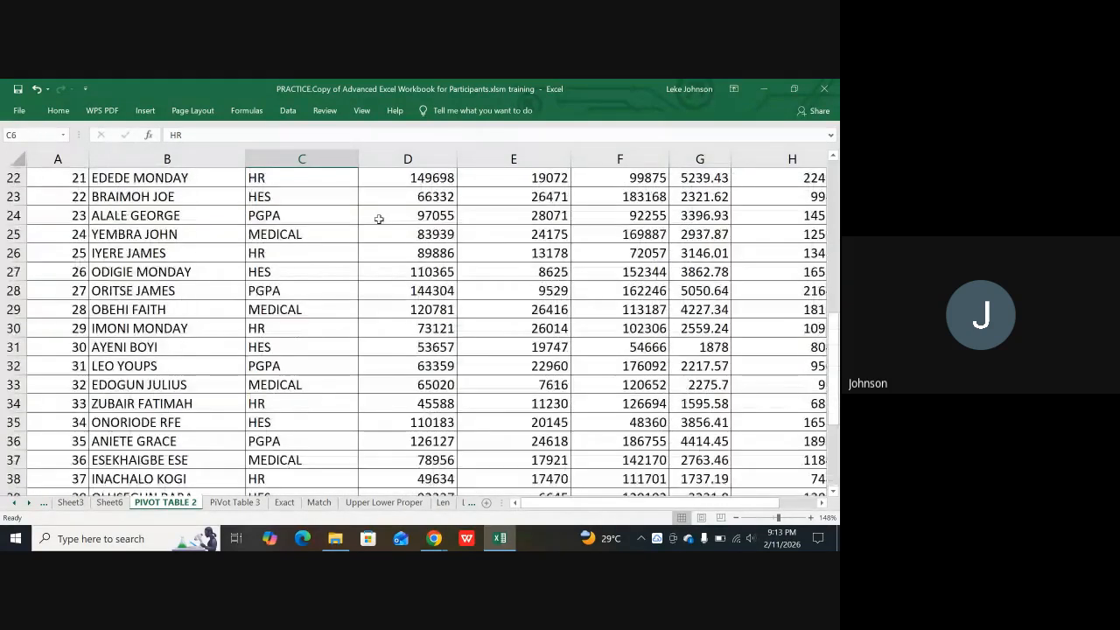
scroll(367, 193, "up", 3)
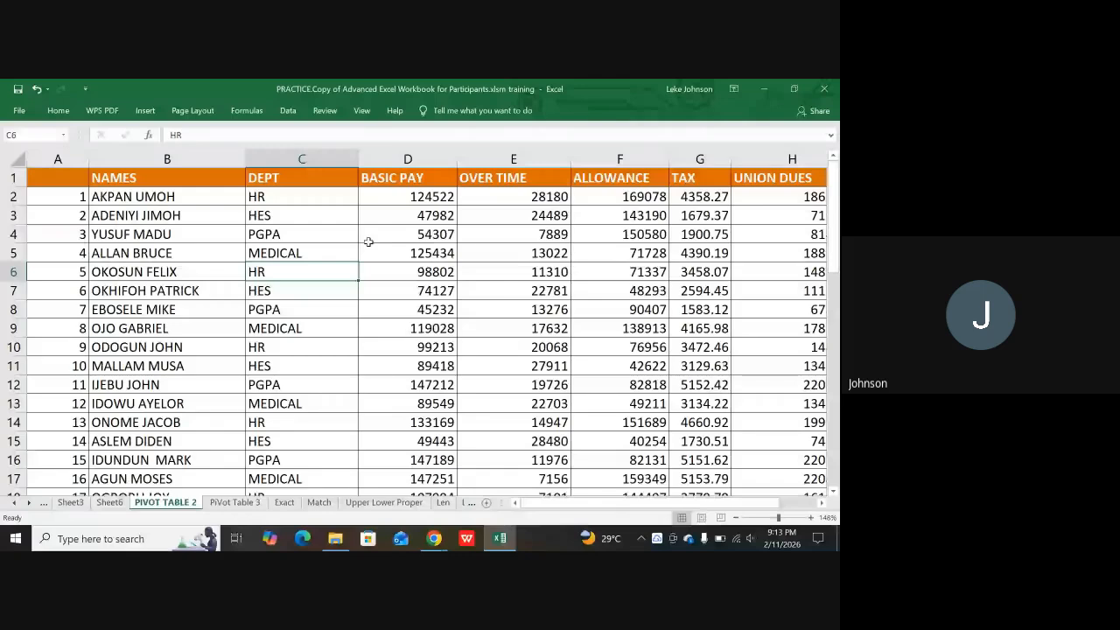
Step: Review the employee data on the PiVot Table 3 sheet, especially the ID NO., SALARY and DATE HIRED columns
left_click(232, 505)
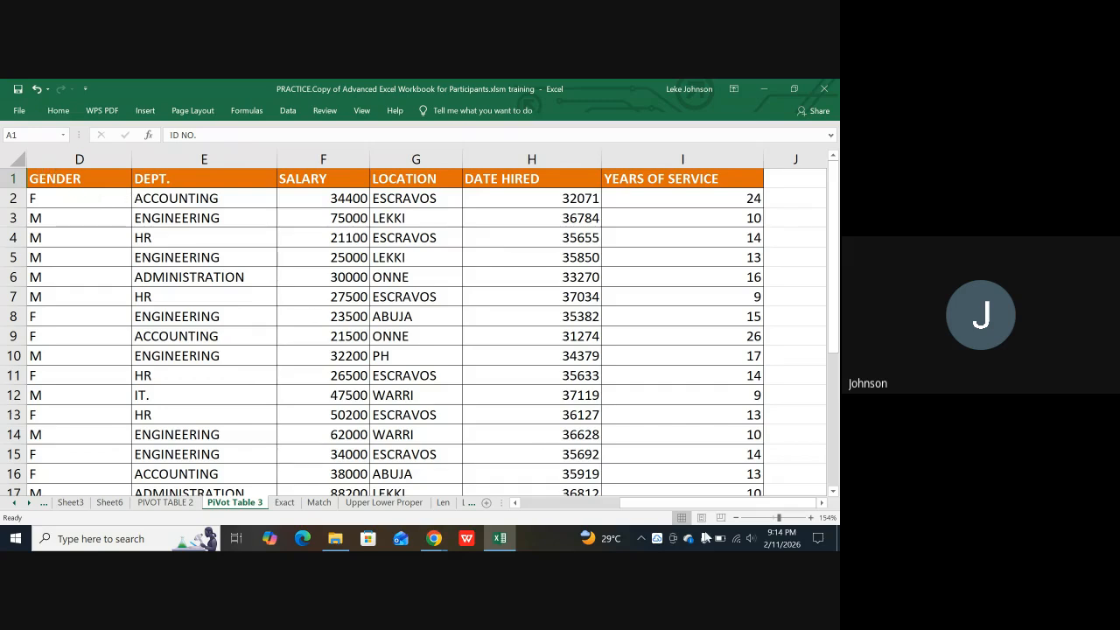
left_click_drag(666, 500, 551, 517)
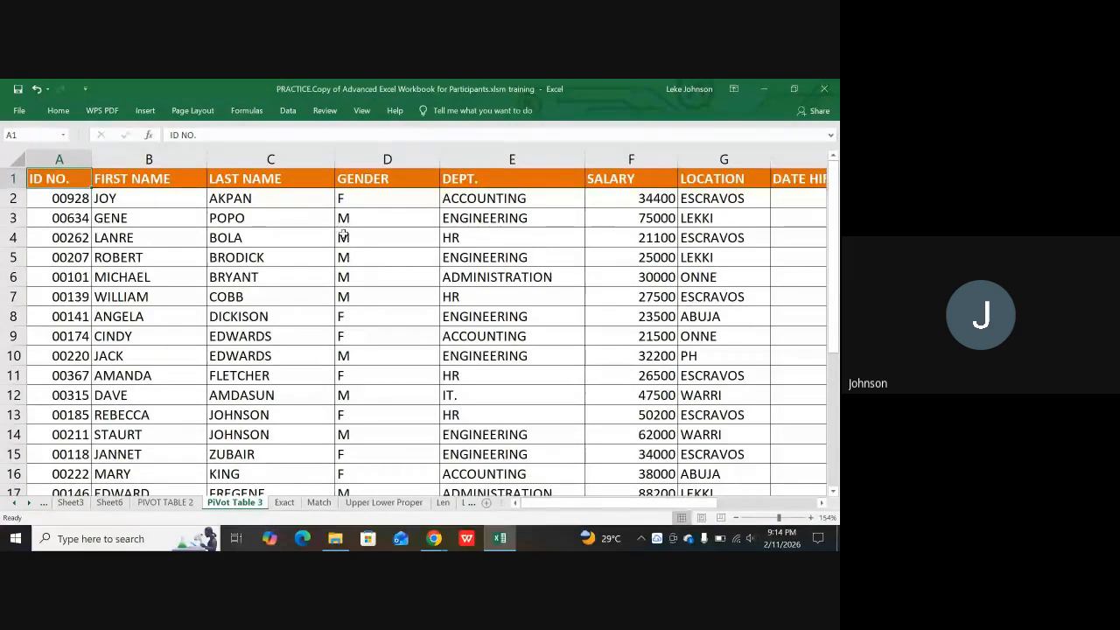
left_click(64, 218)
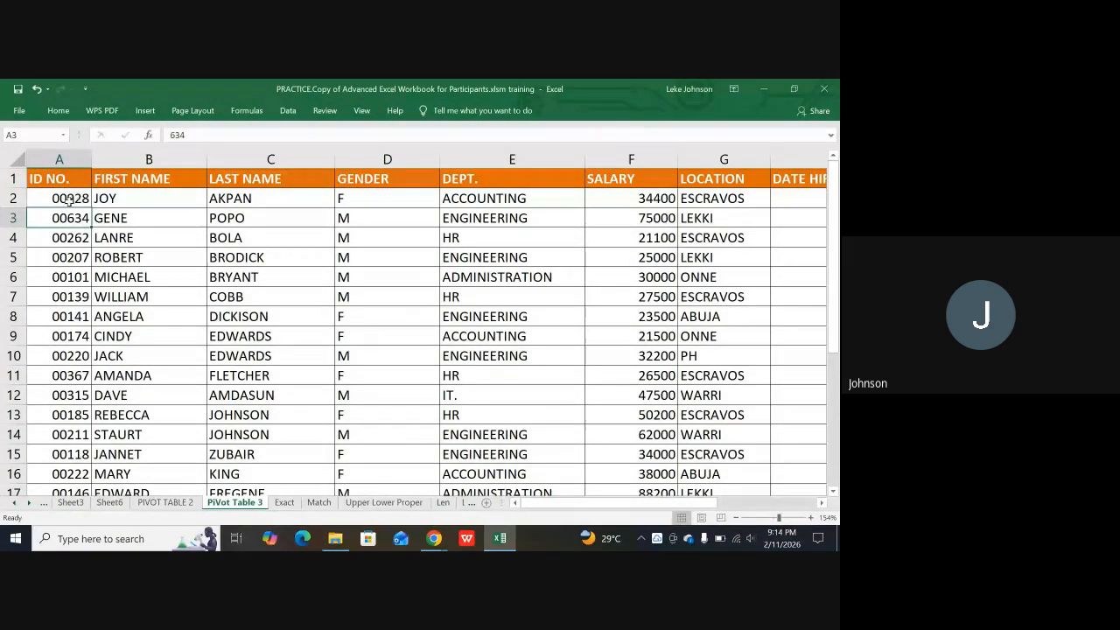
left_click_drag(65, 201, 60, 338)
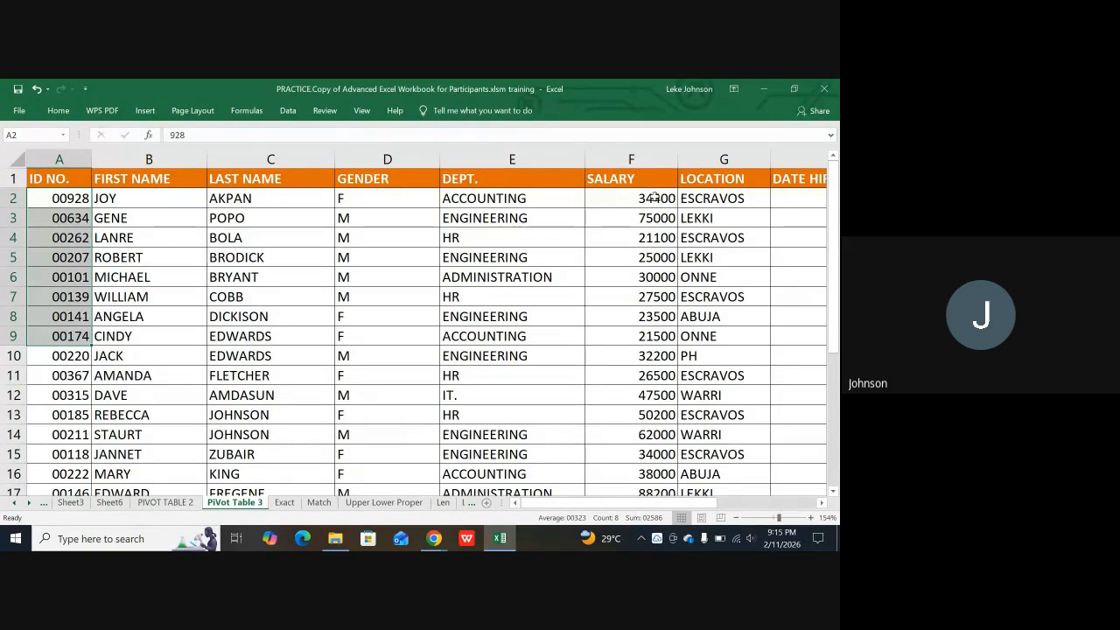
left_click_drag(655, 198, 662, 359)
left_click_drag(650, 504, 737, 506)
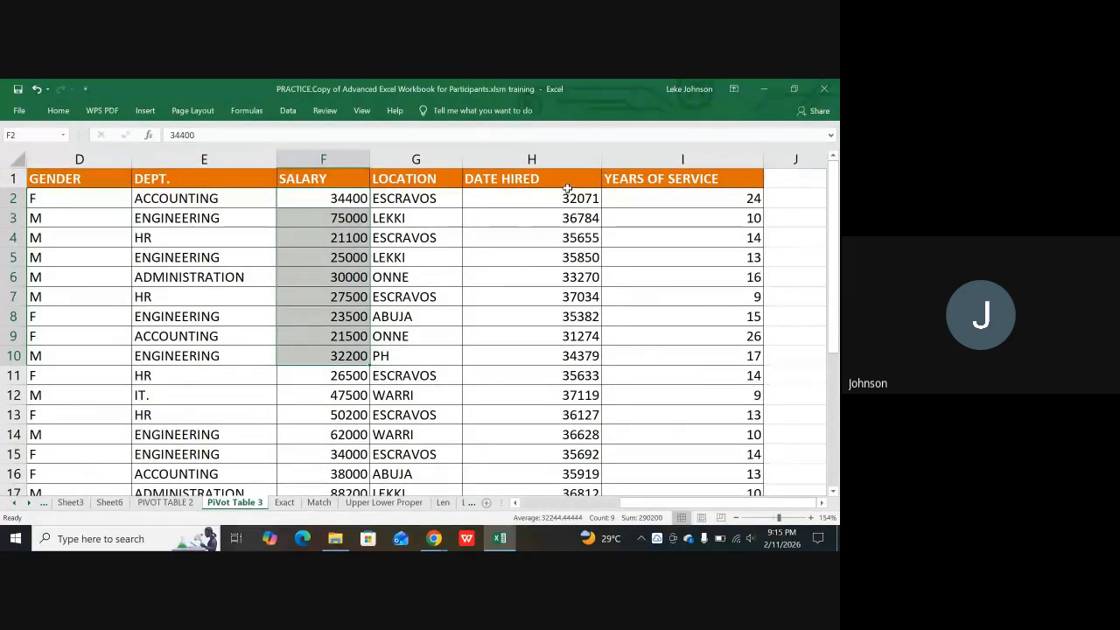
left_click_drag(553, 190, 553, 266)
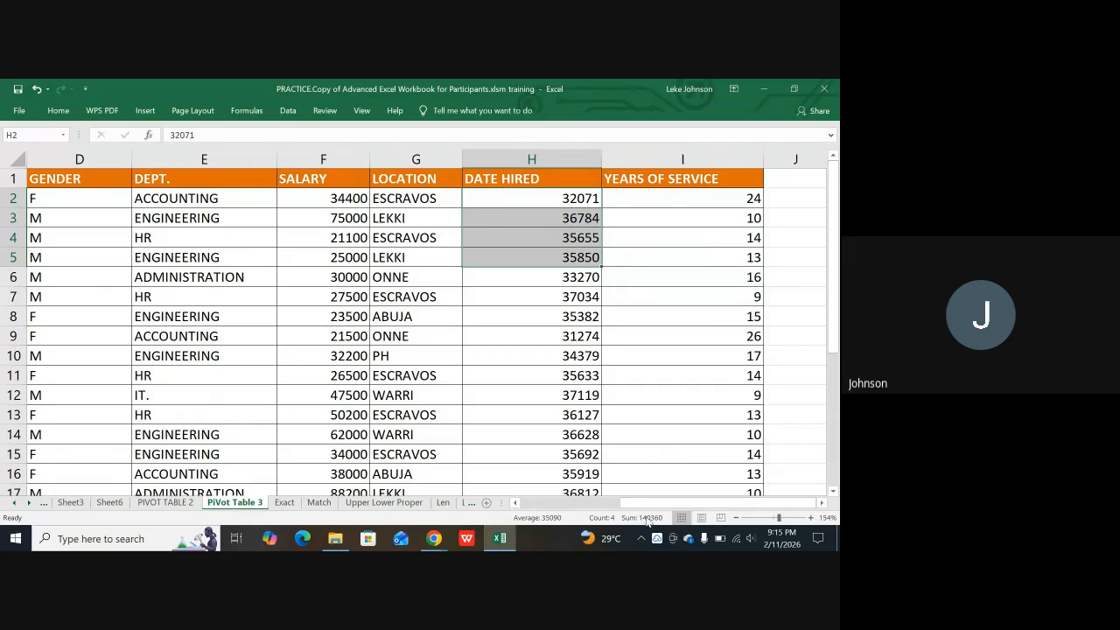
left_click_drag(646, 503, 491, 511)
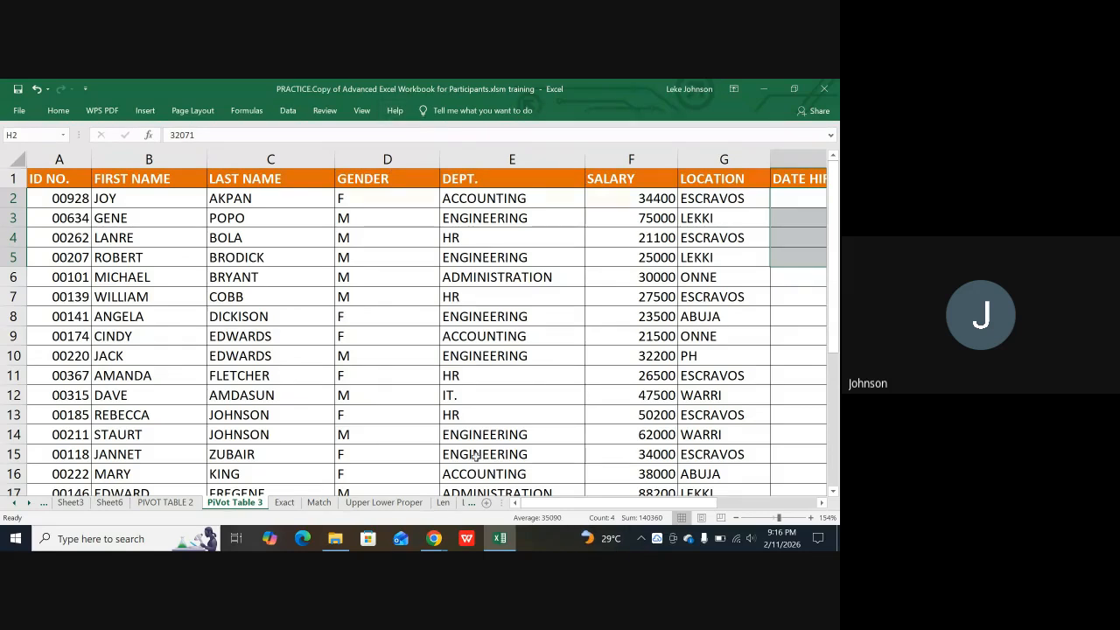
Step: Create a pivot table on a new worksheet from the PiVot Table 3 data range A1:I27
left_click(394, 350)
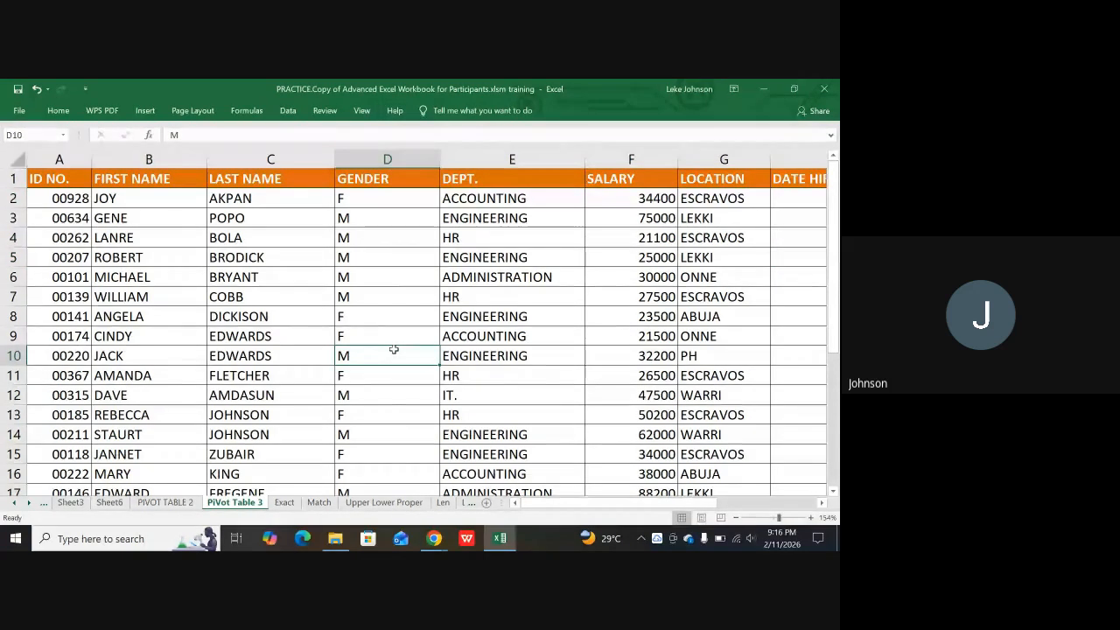
left_click(145, 110)
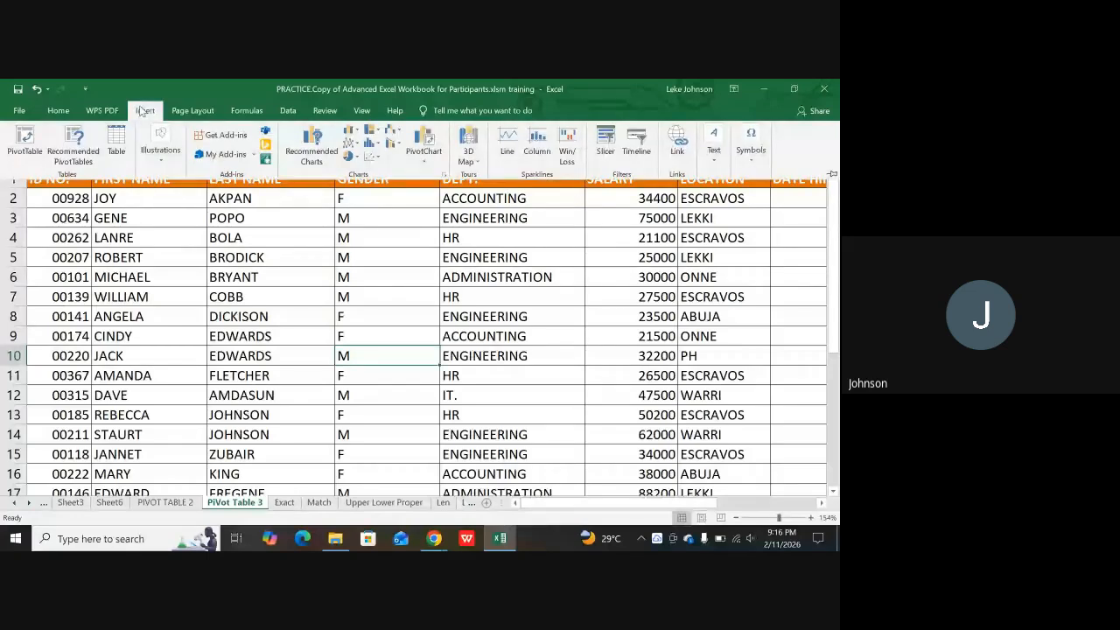
left_click(24, 145)
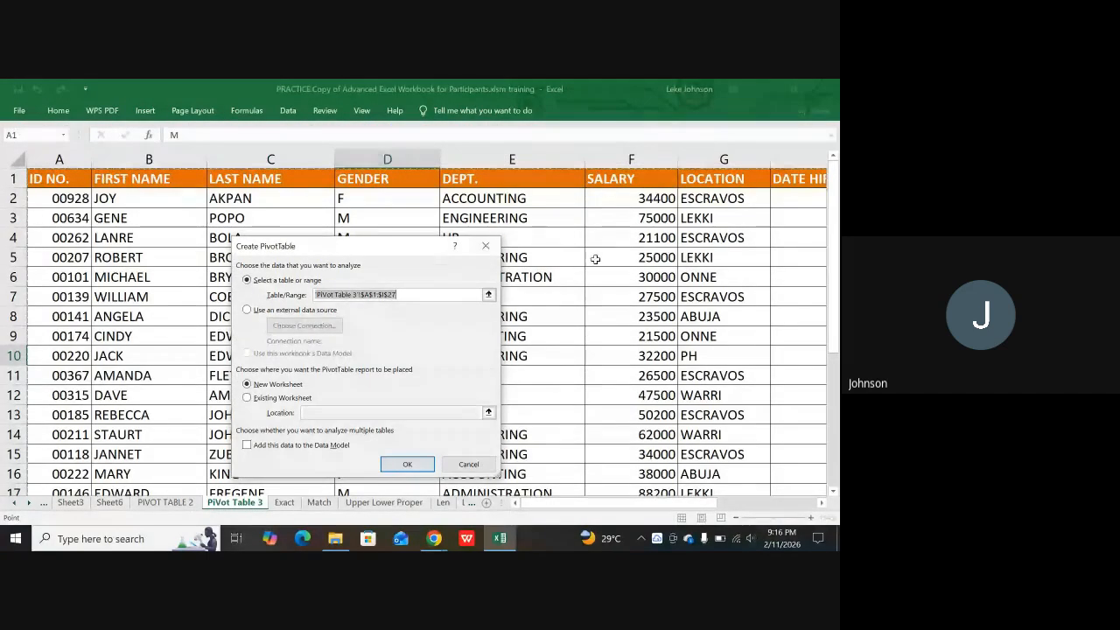
left_click_drag(602, 506, 720, 544)
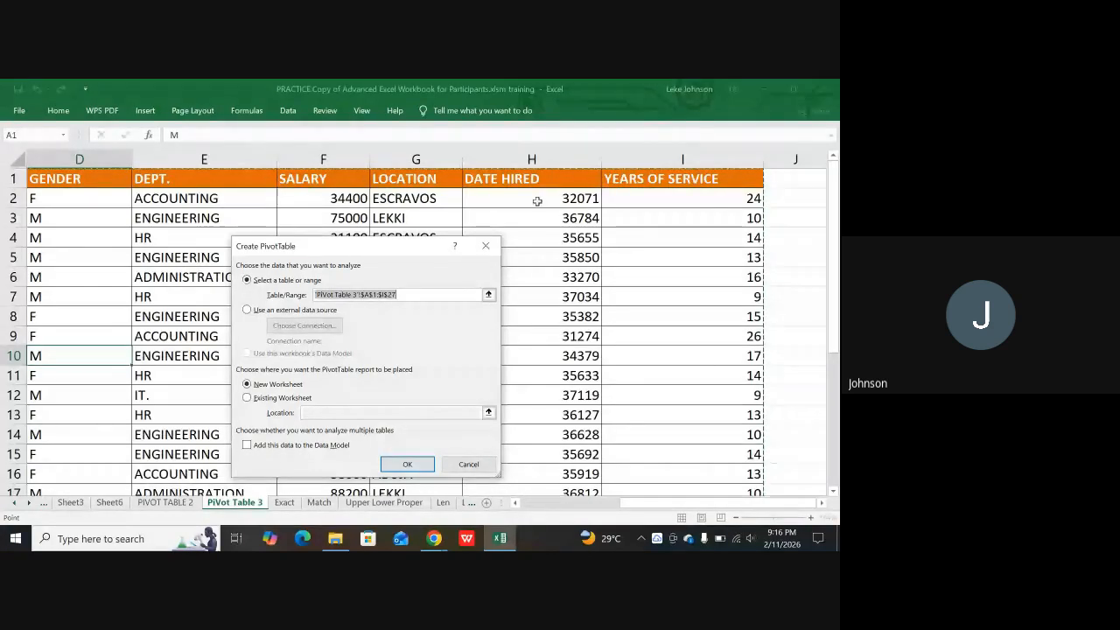
scroll(712, 302, "down", 6)
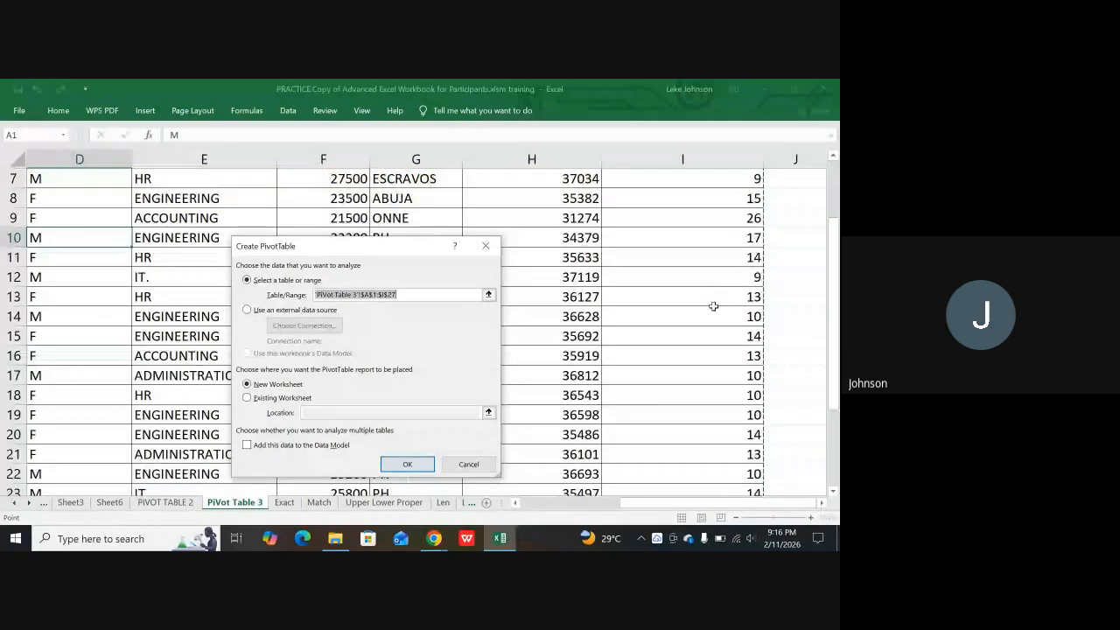
scroll(714, 296, "up", 4)
scroll(714, 297, "up", 1)
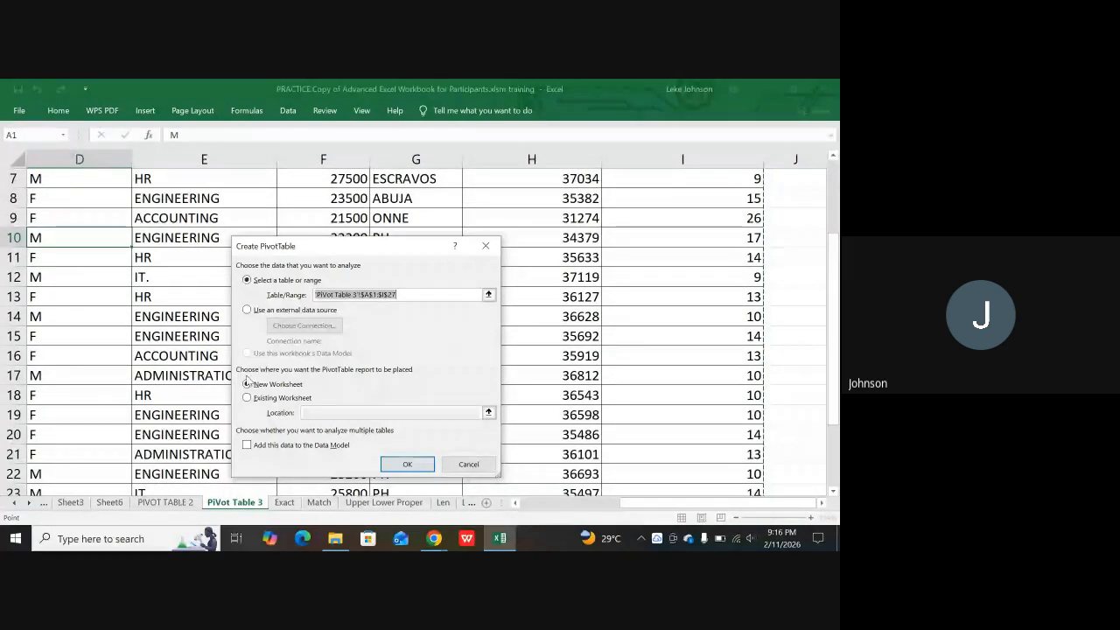
left_click(405, 465)
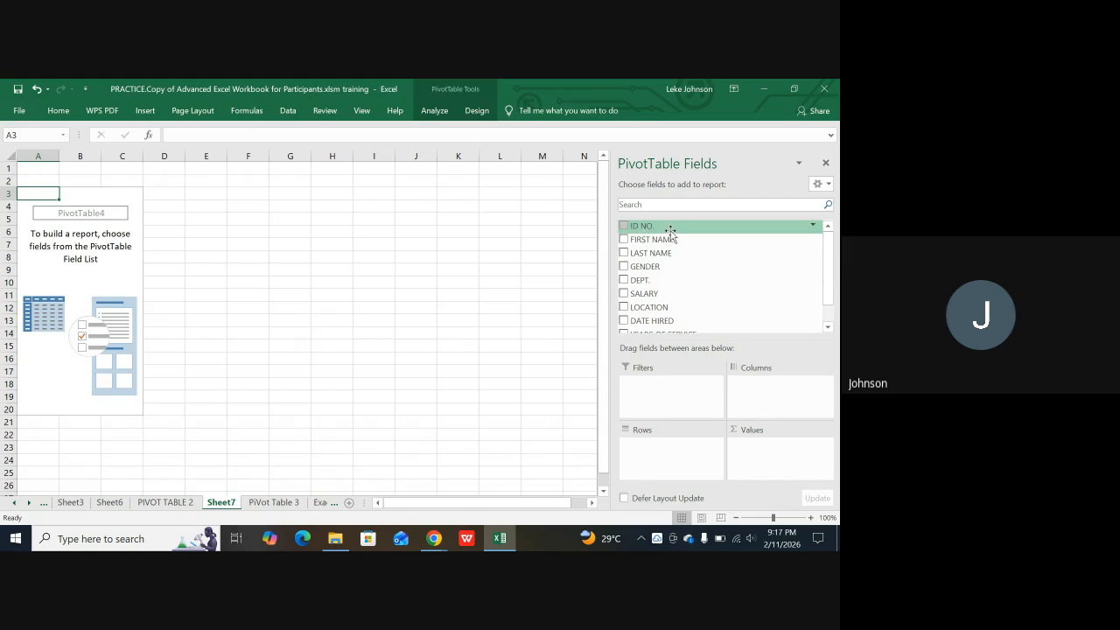
Step: Add ID NO., LAST NAME and FIRST NAME, in that order, to the pivot table's rows and SALARY to its values
left_click_drag(673, 232, 650, 458)
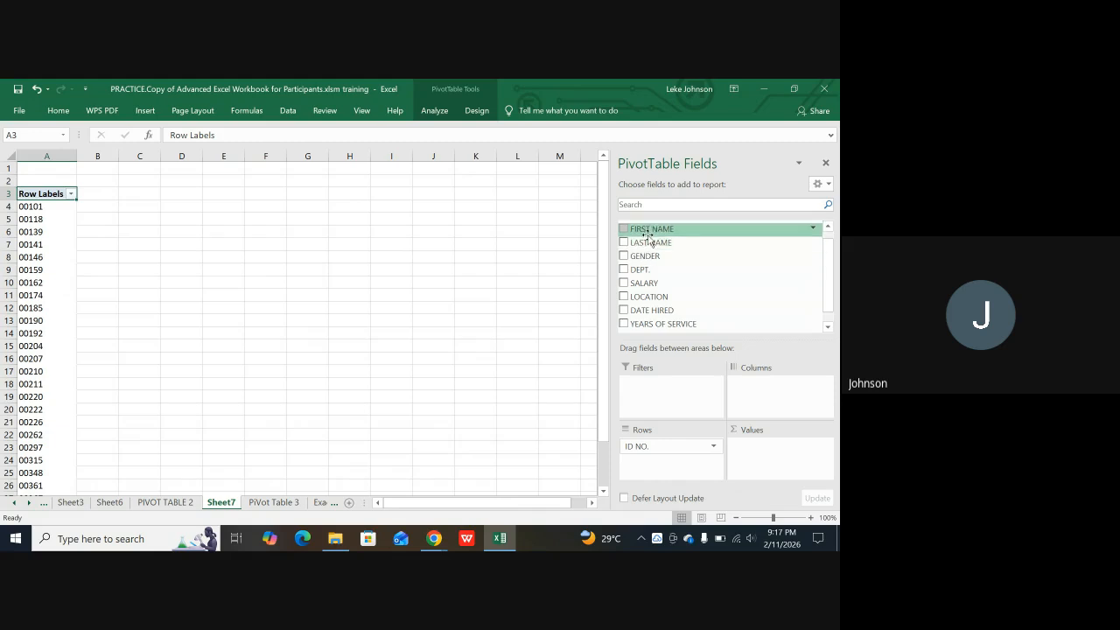
left_click_drag(656, 245, 646, 466)
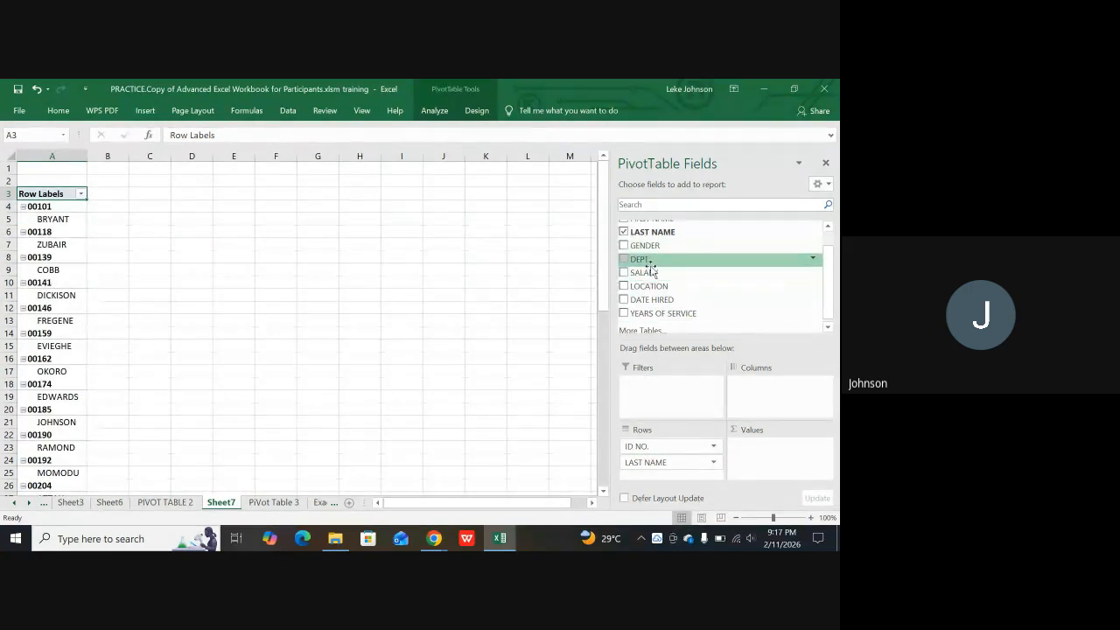
scroll(653, 254, "up", 1)
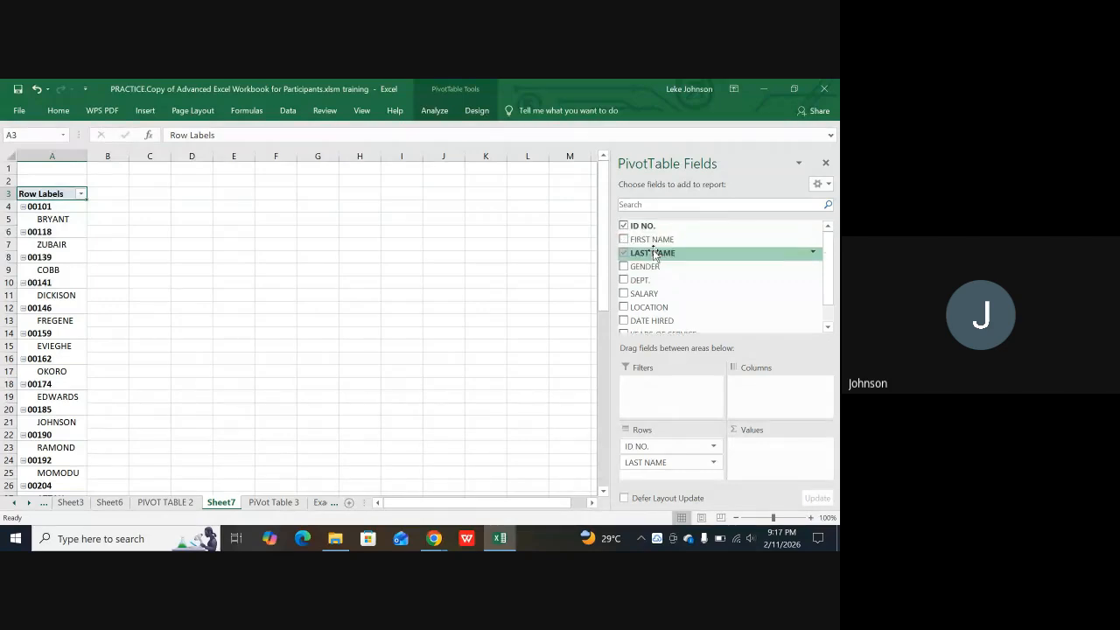
left_click_drag(652, 239, 656, 481)
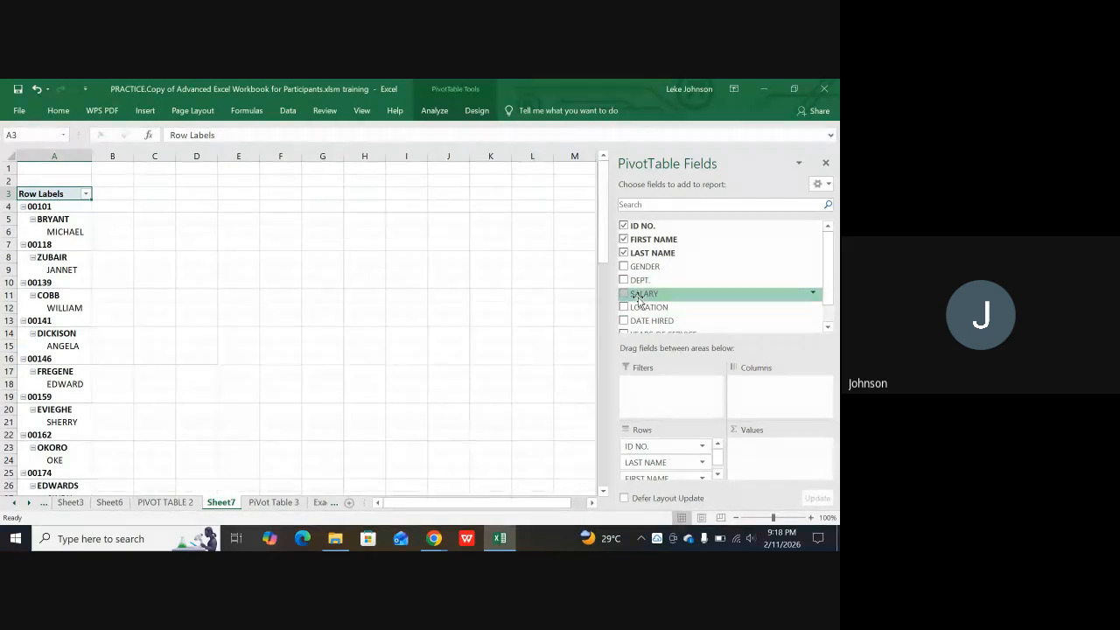
left_click_drag(639, 297, 761, 483)
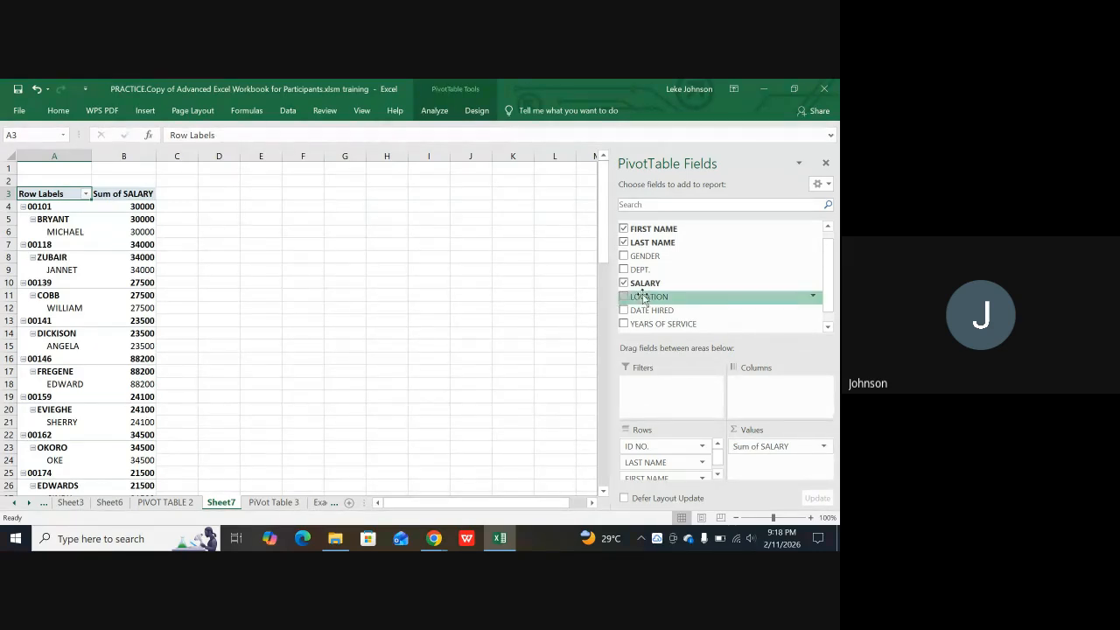
Step: Add LOCATION to the pivot table's rows between LAST NAME and FIRST NAME, and review the ID NO. filter choices
left_click_drag(645, 298, 652, 472)
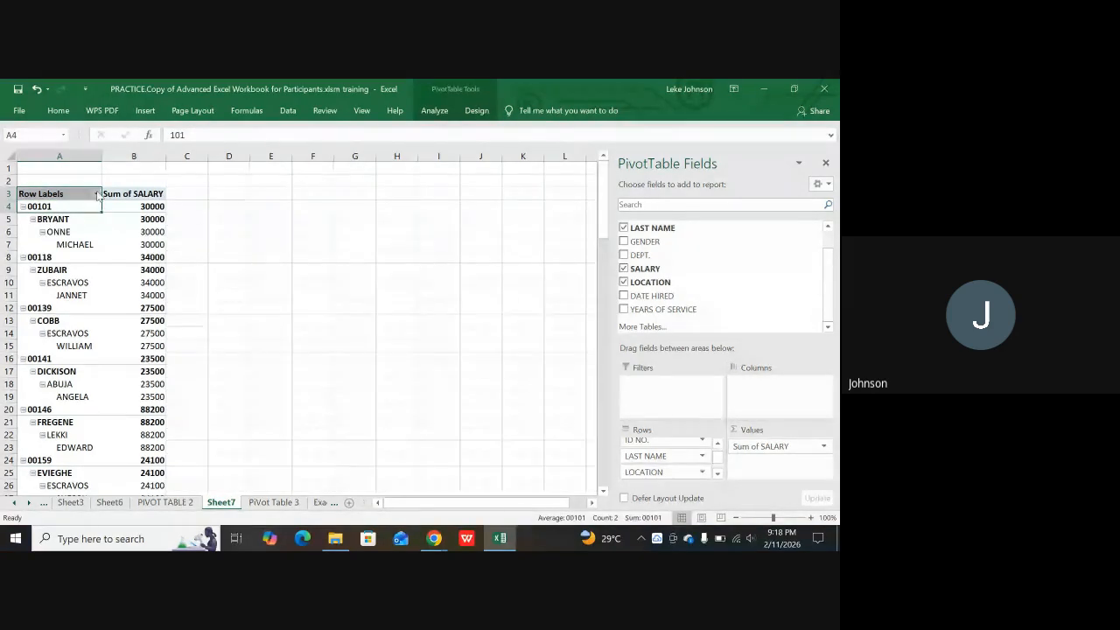
left_click(96, 196)
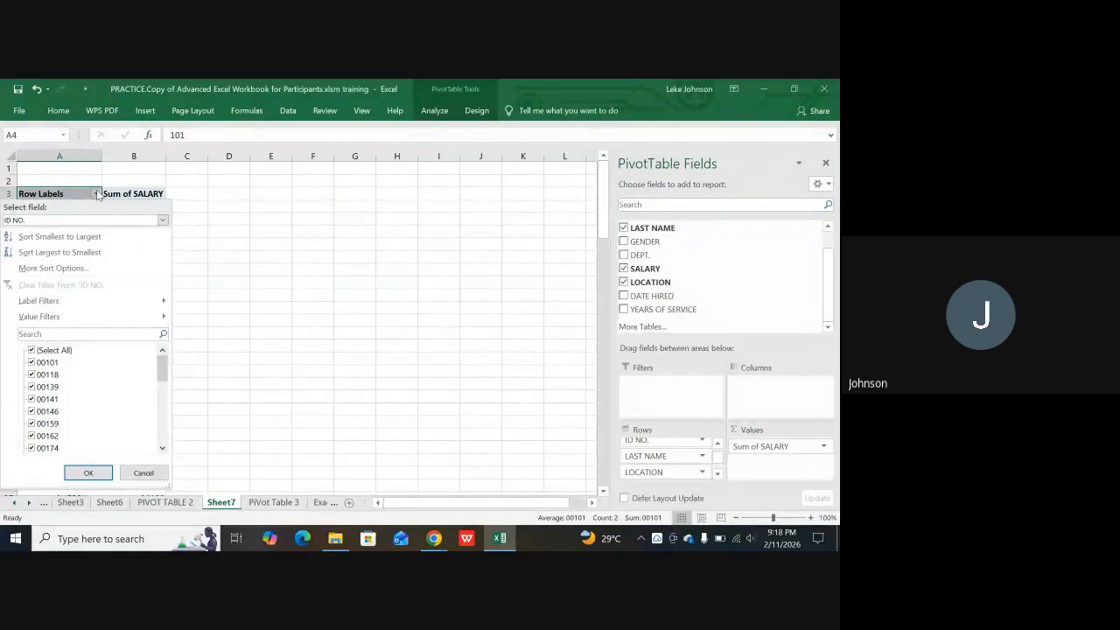
scroll(99, 424, "down", 5)
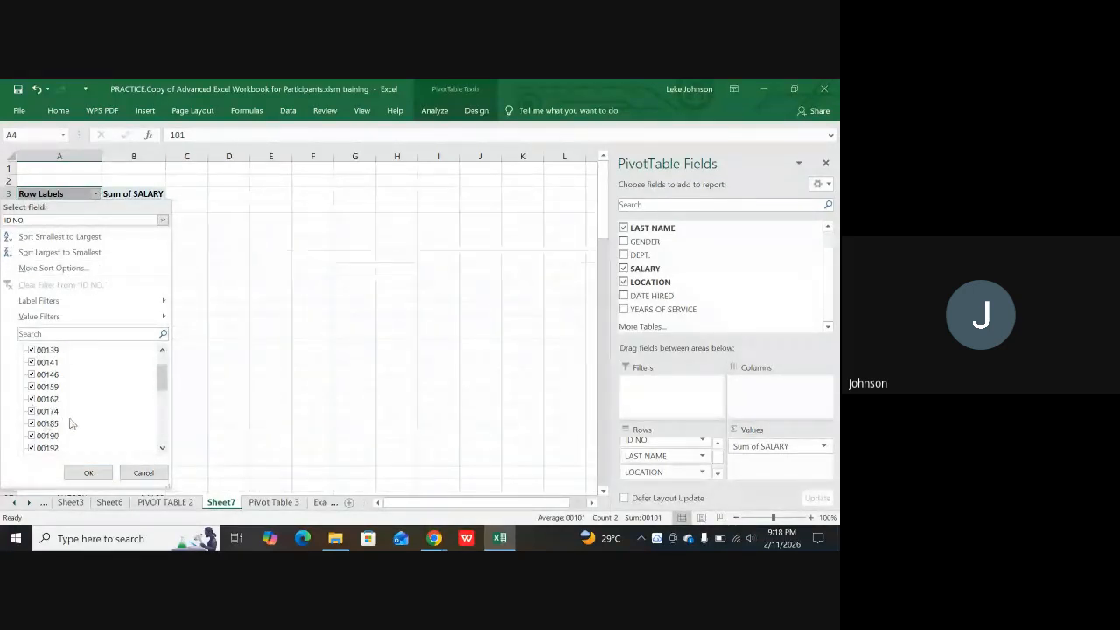
scroll(99, 425, "down", 1)
scroll(114, 403, "up", 8)
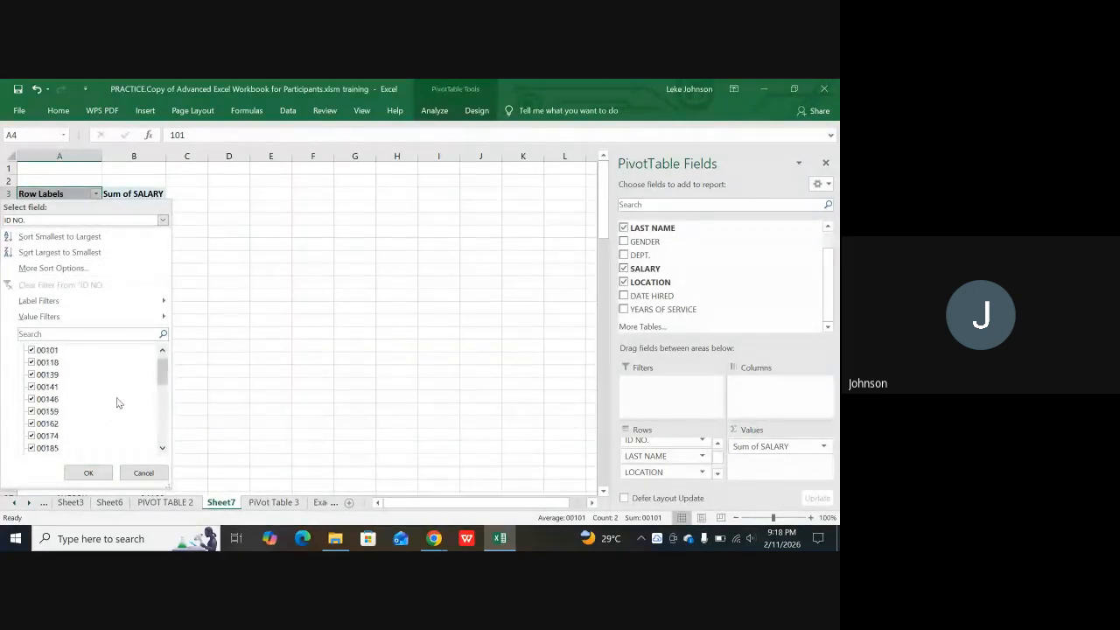
scroll(125, 376, "down", 10)
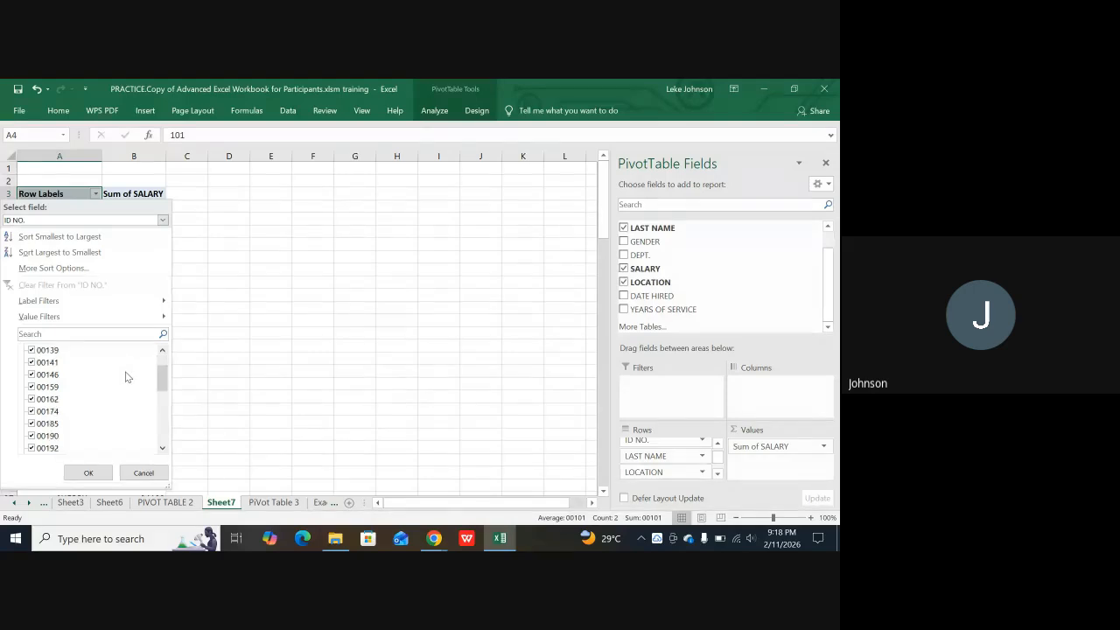
left_click(89, 472)
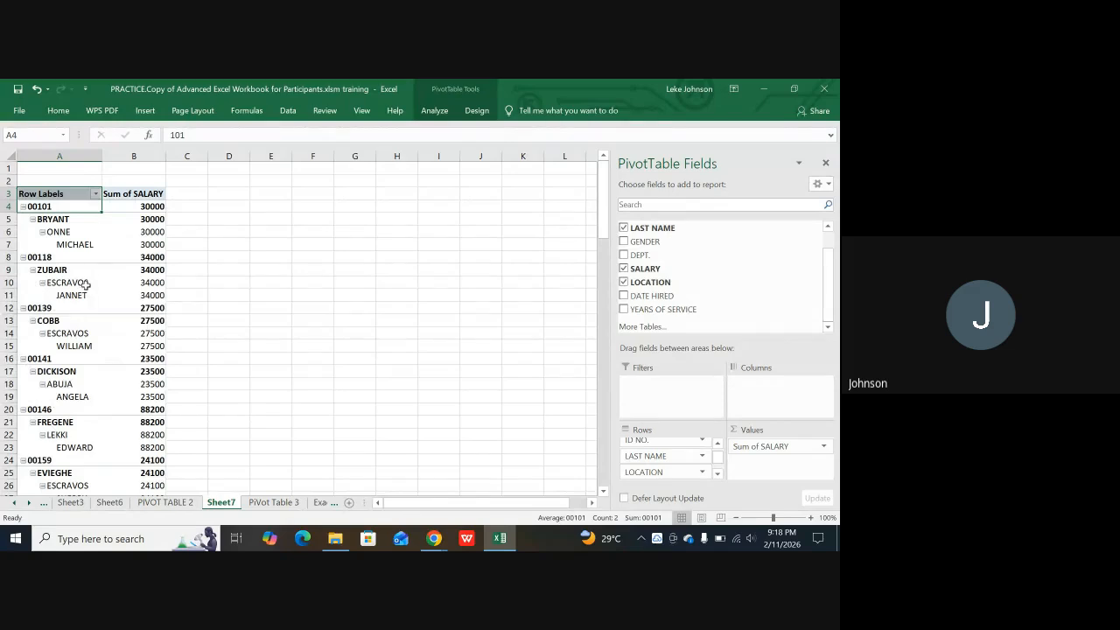
Step: Collapse the first employee's last-name group and review the LAST NAME filter choices
left_click_drag(106, 268, 106, 258)
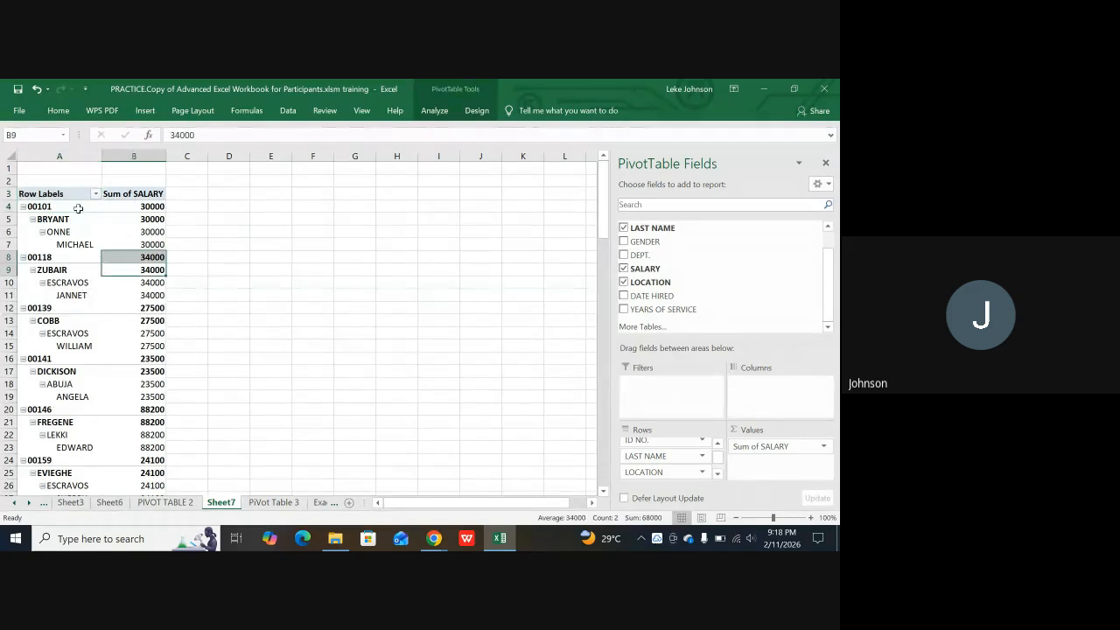
left_click(33, 220)
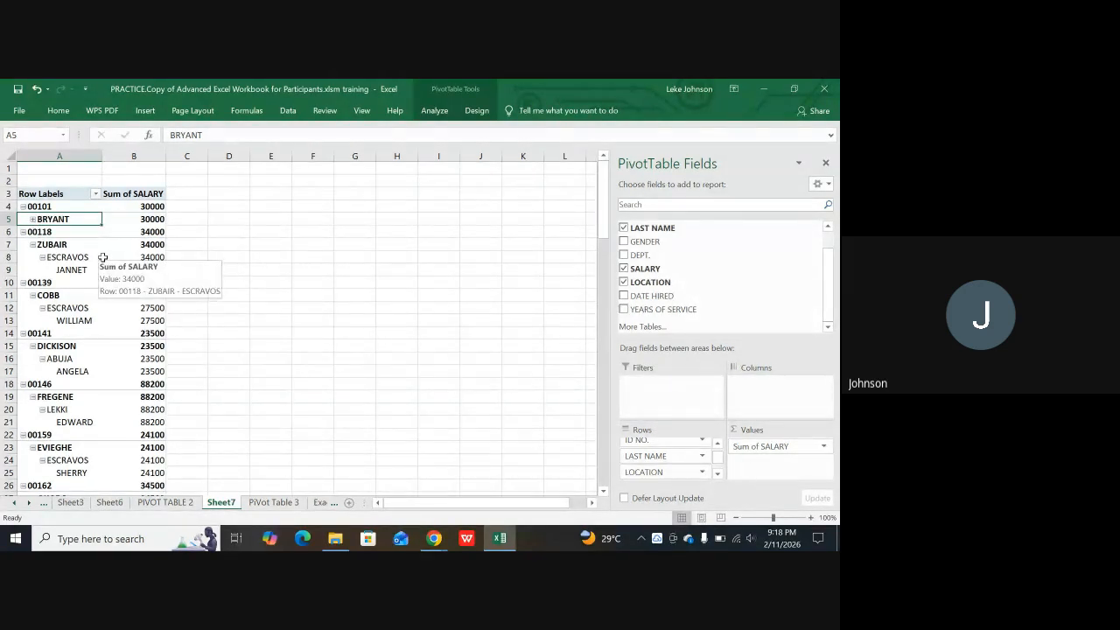
left_click(96, 195)
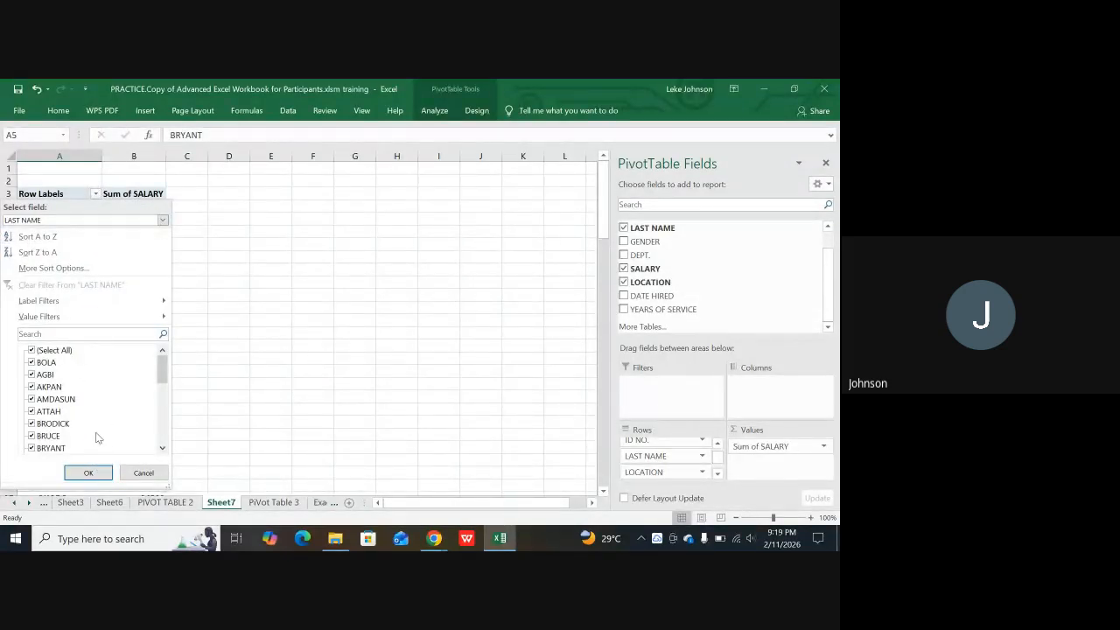
left_click(89, 472)
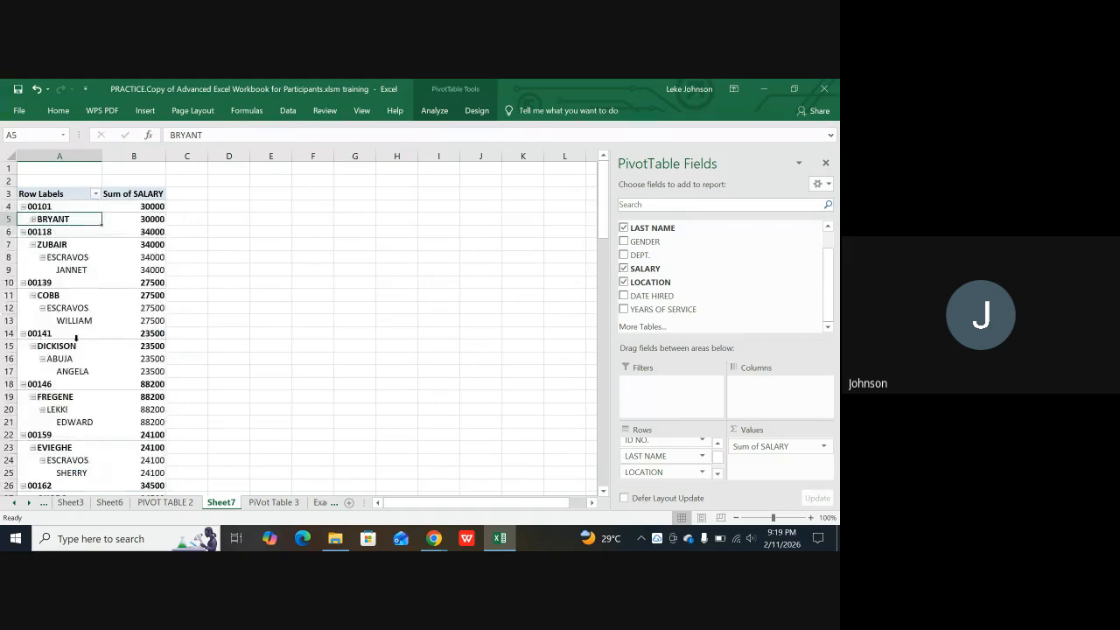
Step: Filter the pivot table's LOCATION field to show only LEKKI
left_click(70, 257)
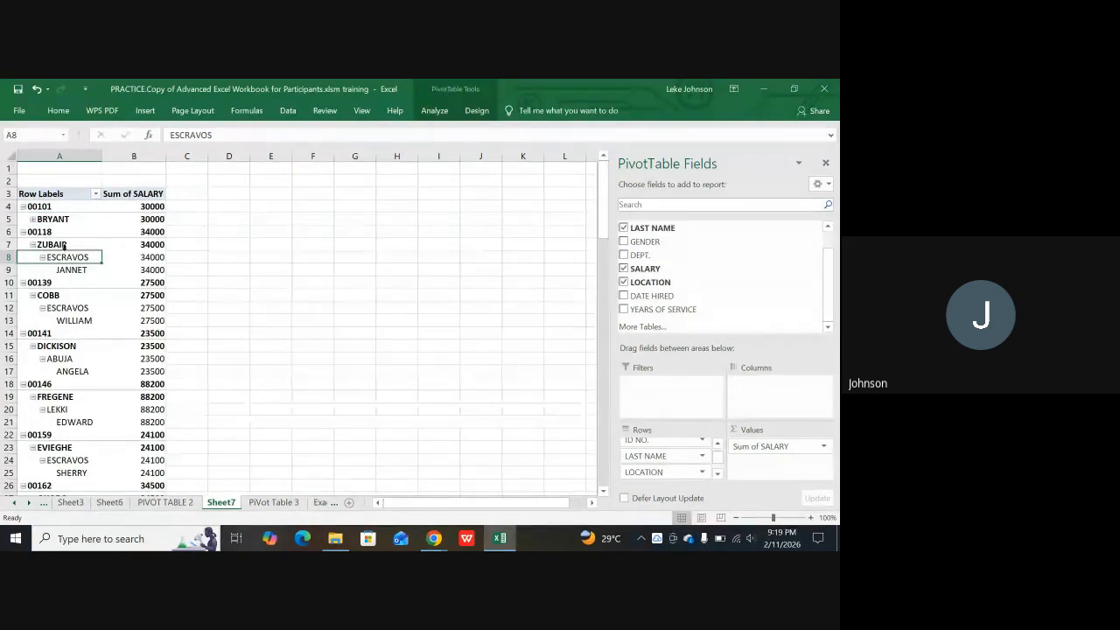
left_click(95, 195)
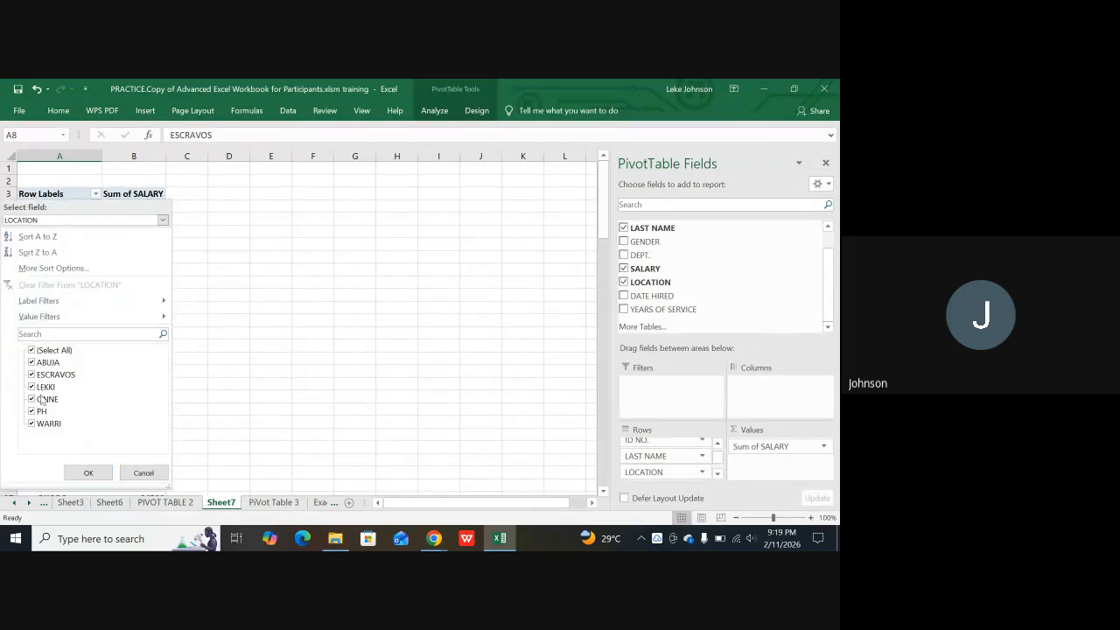
left_click(31, 351)
left_click(32, 386)
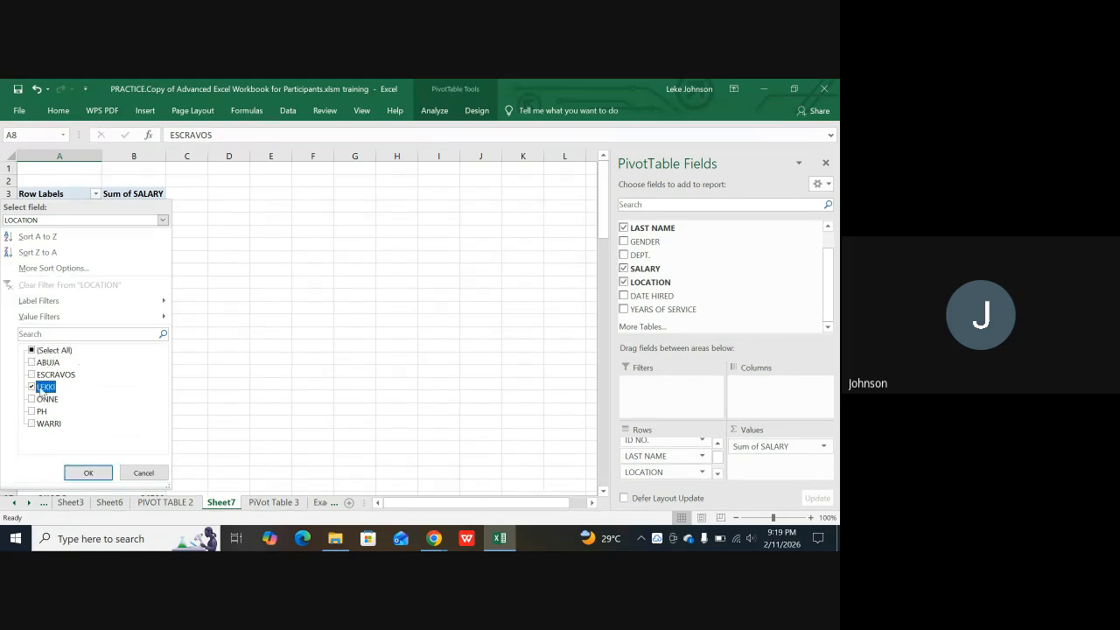
left_click(88, 472)
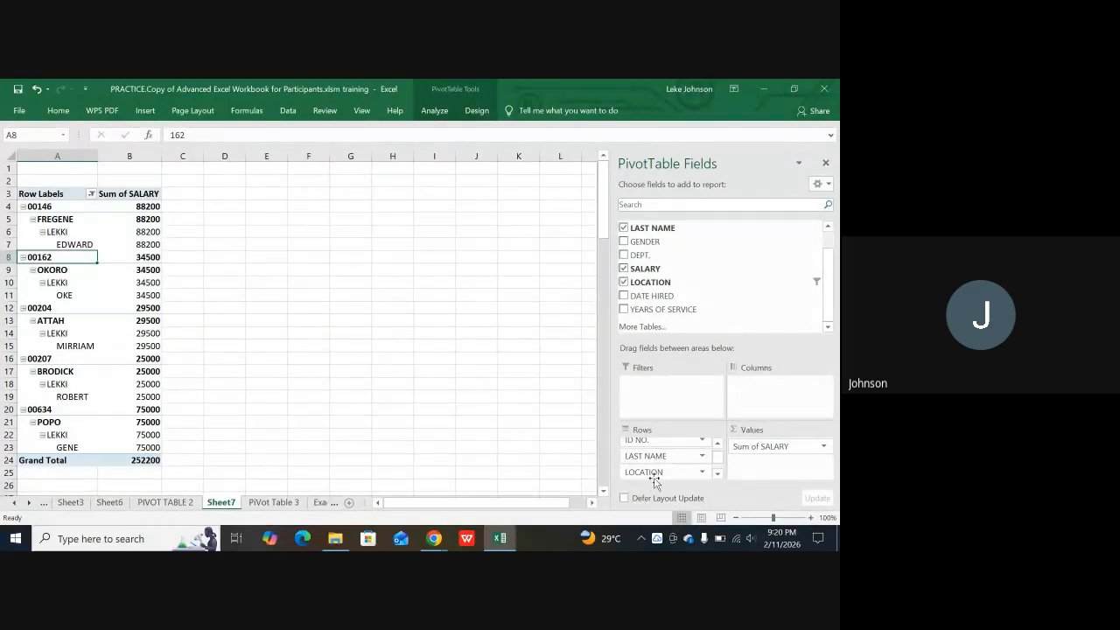
Step: Examine the LEKKI employees' row labels and the ID NO. filter choices in the pivot table
left_click(32, 206)
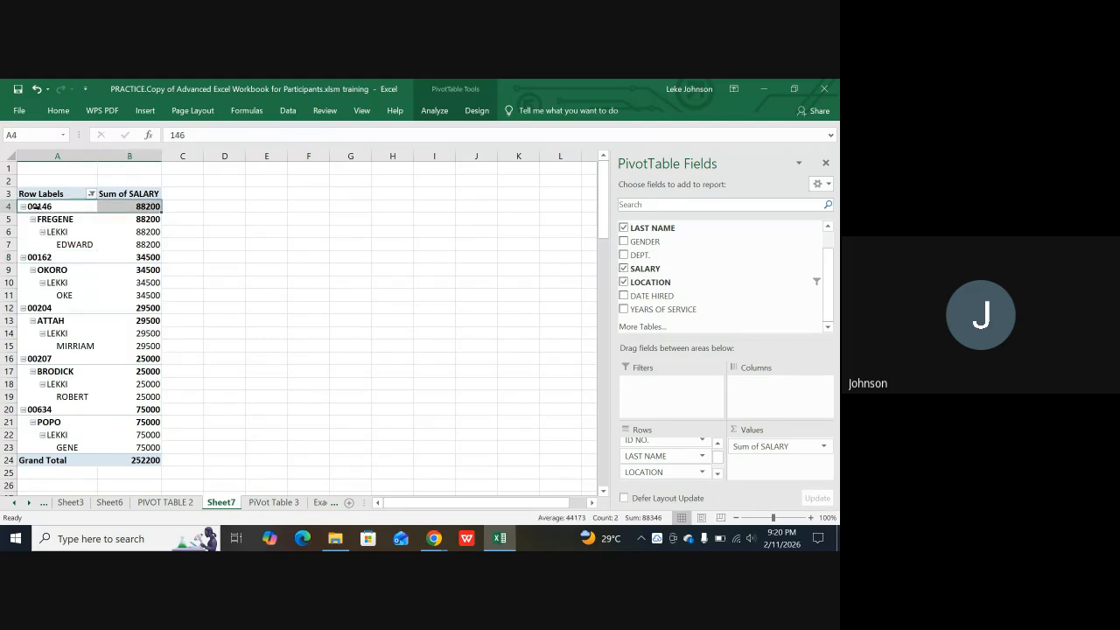
left_click(35, 232)
left_click(32, 257)
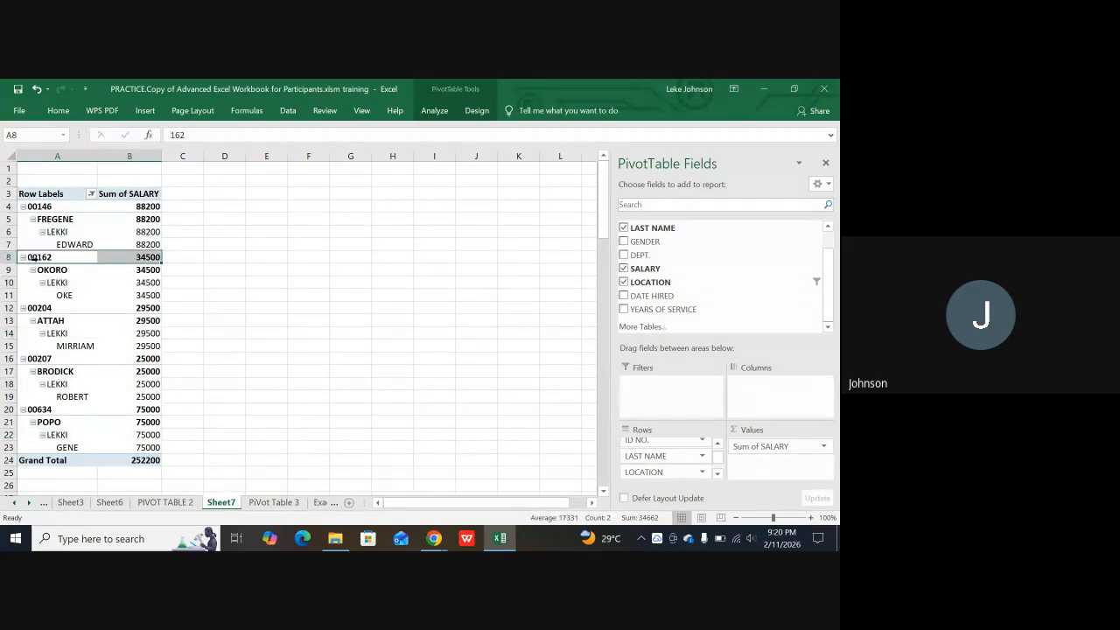
left_click(91, 193)
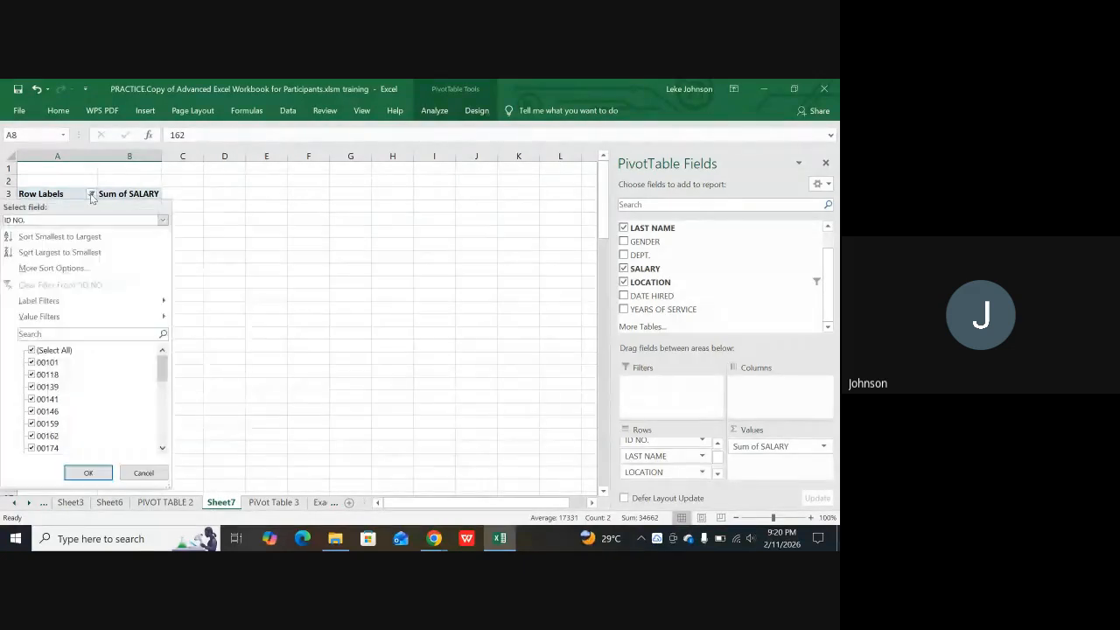
left_click(144, 473)
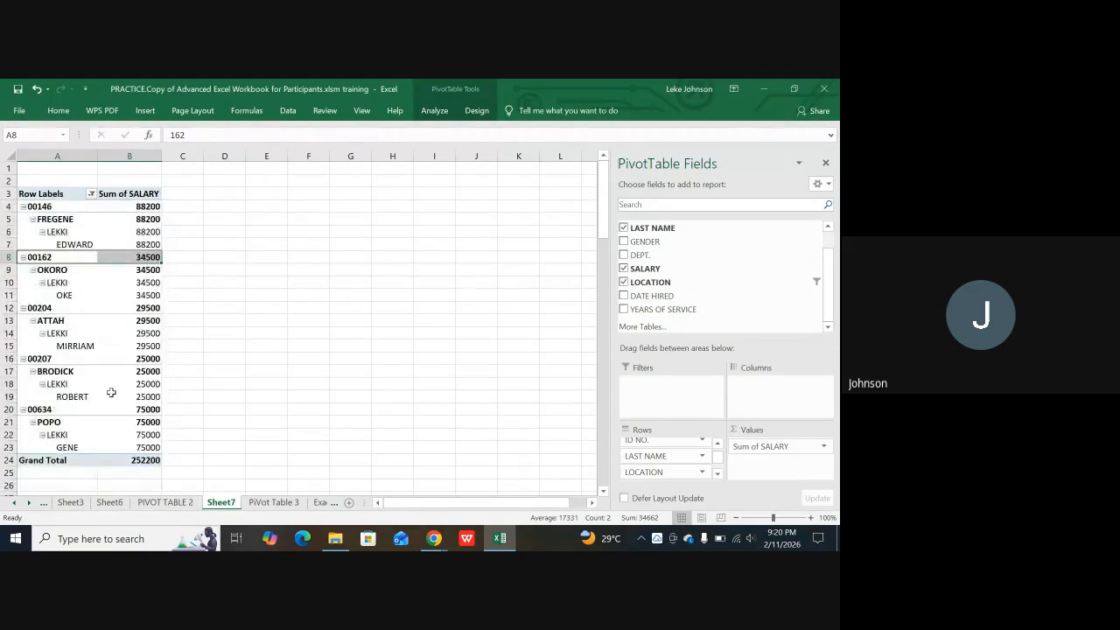
left_click(44, 270)
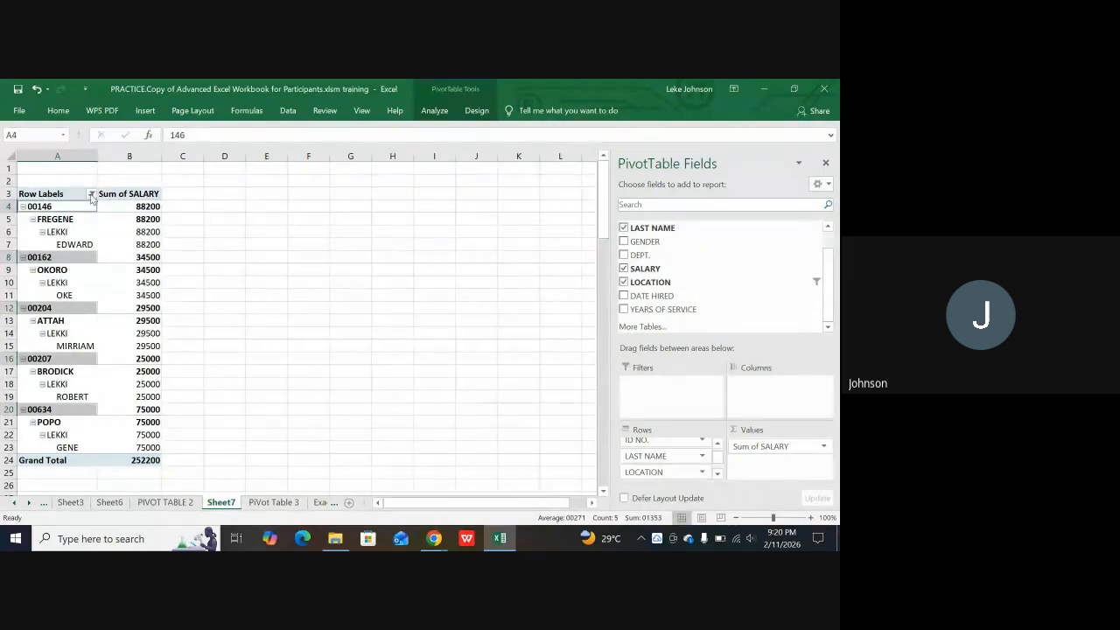
left_click(91, 194)
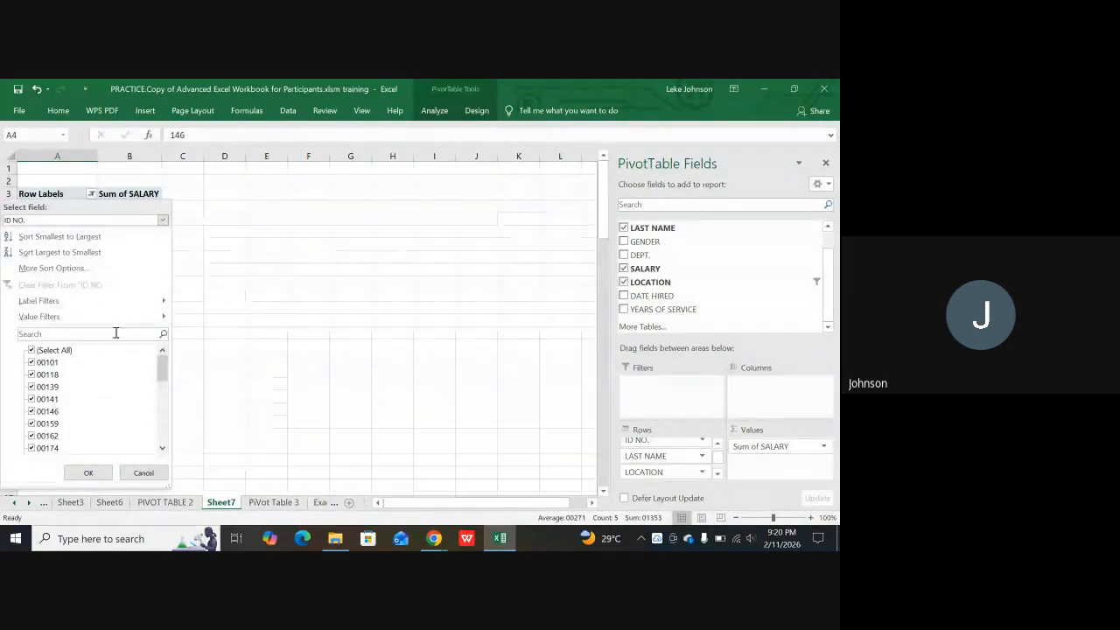
left_click(203, 282)
left_click(76, 329)
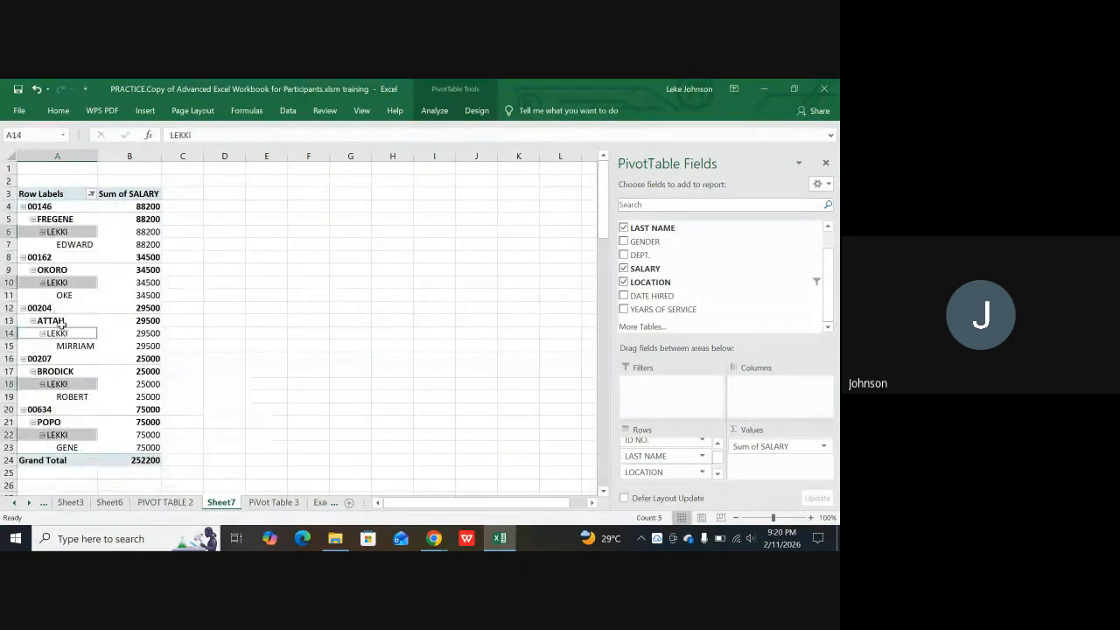
left_click(59, 322)
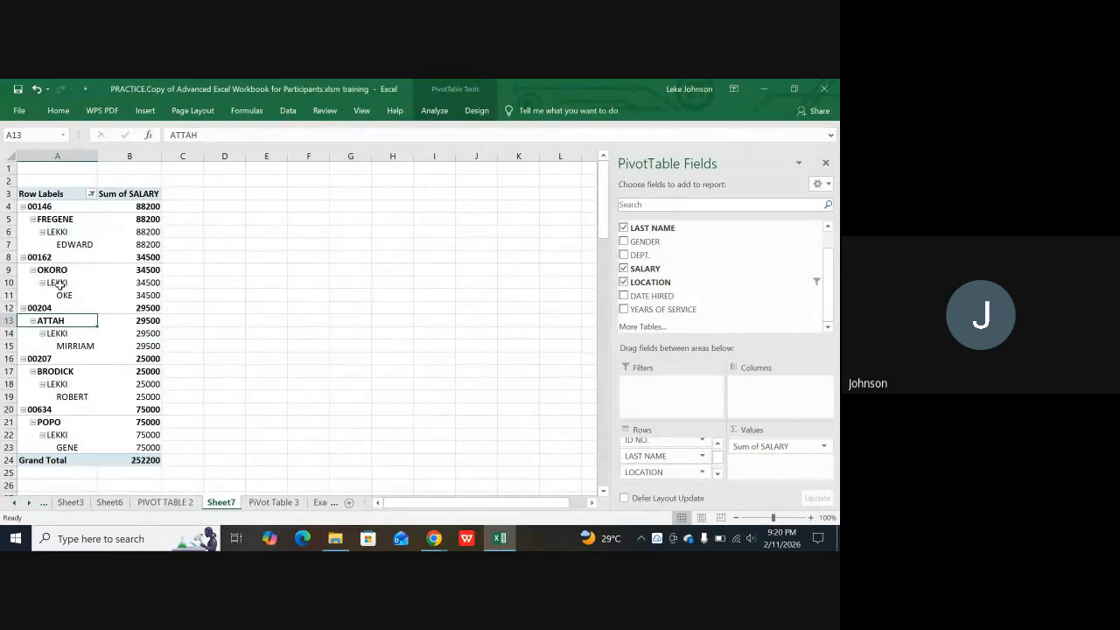
Step: Try to filter the pivot table's FIRST NAME field to a single employee's first name
left_click(60, 296)
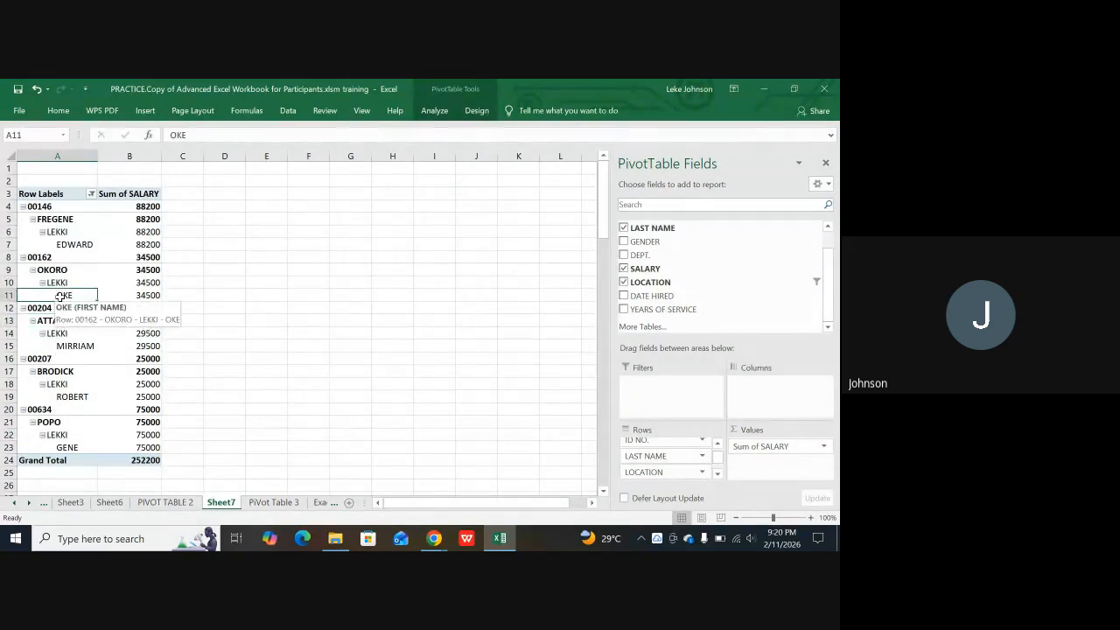
left_click(91, 194)
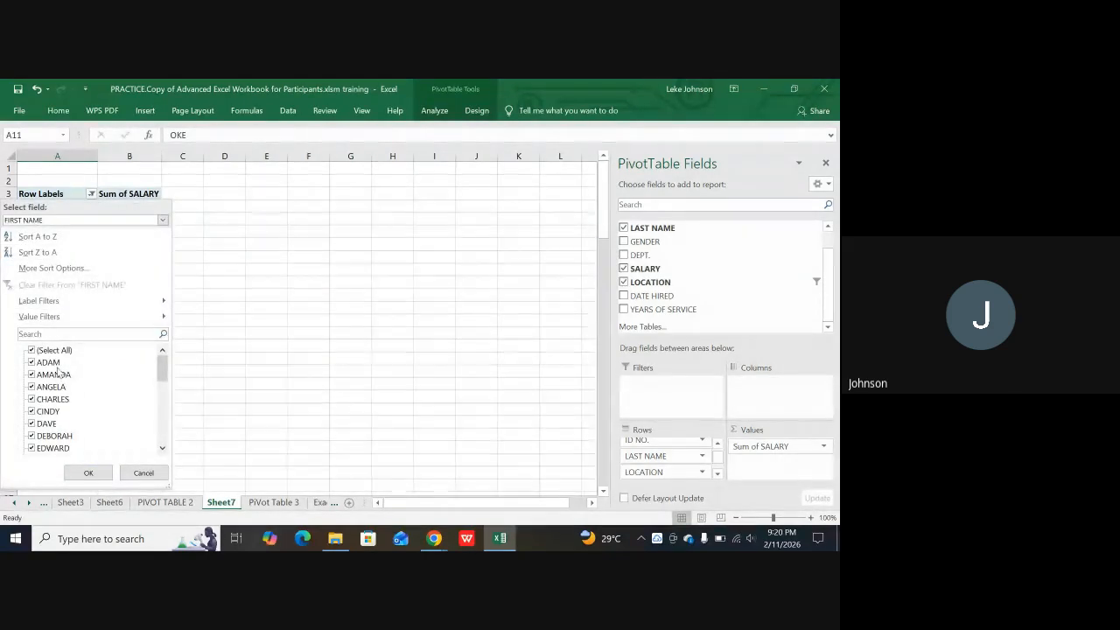
left_click(33, 350)
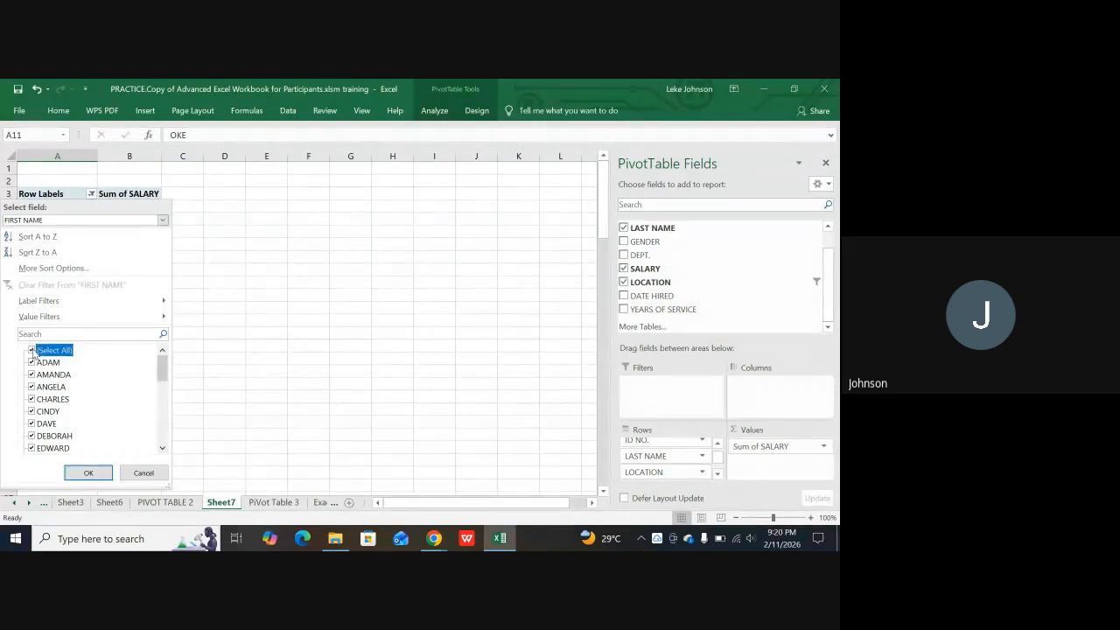
left_click(33, 435)
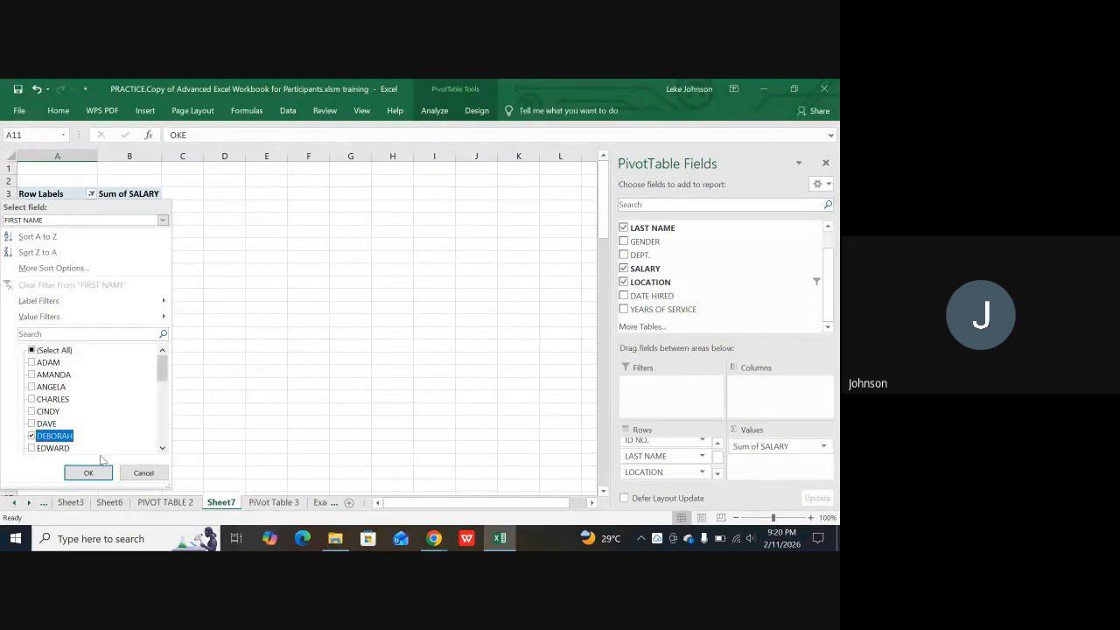
left_click(102, 477)
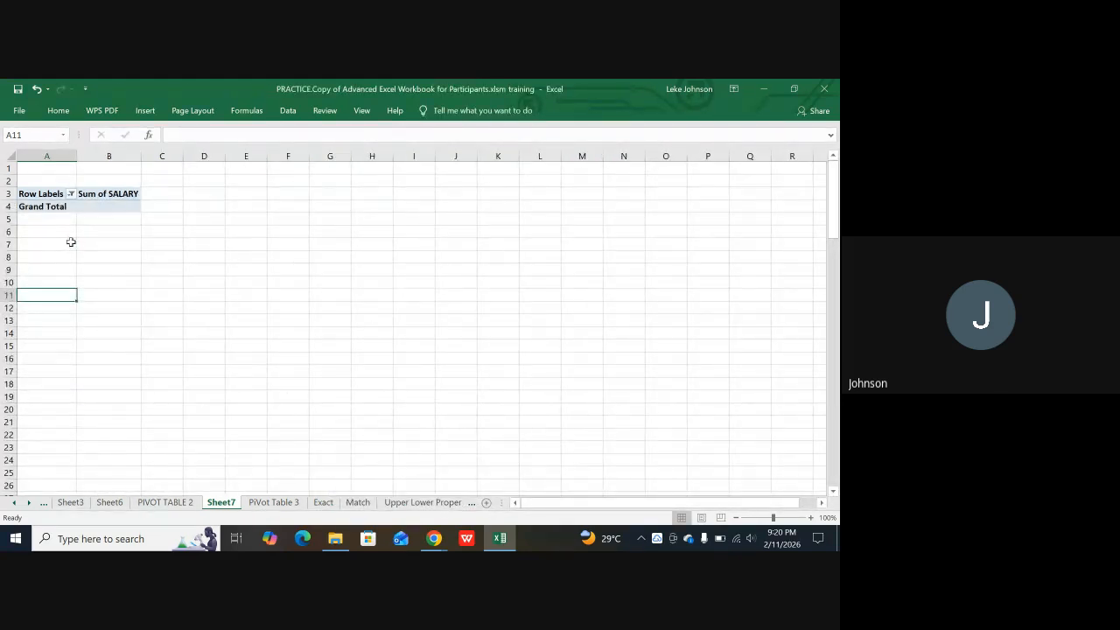
Step: Check the ID NO. filter choices and undo the FIRST NAME filter
left_click(71, 196)
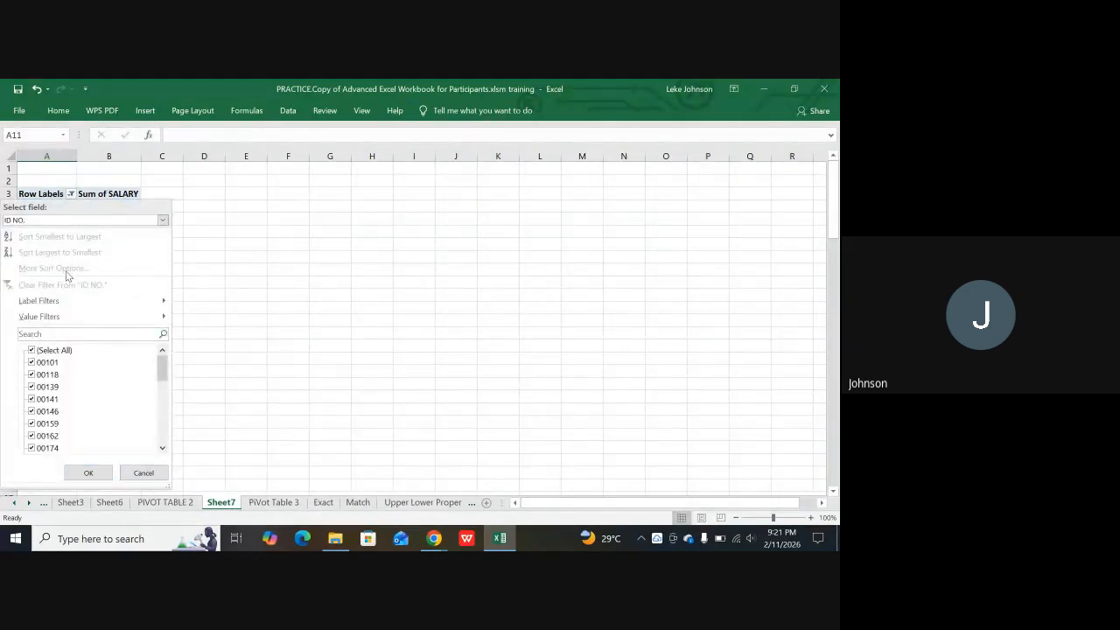
left_click(88, 473)
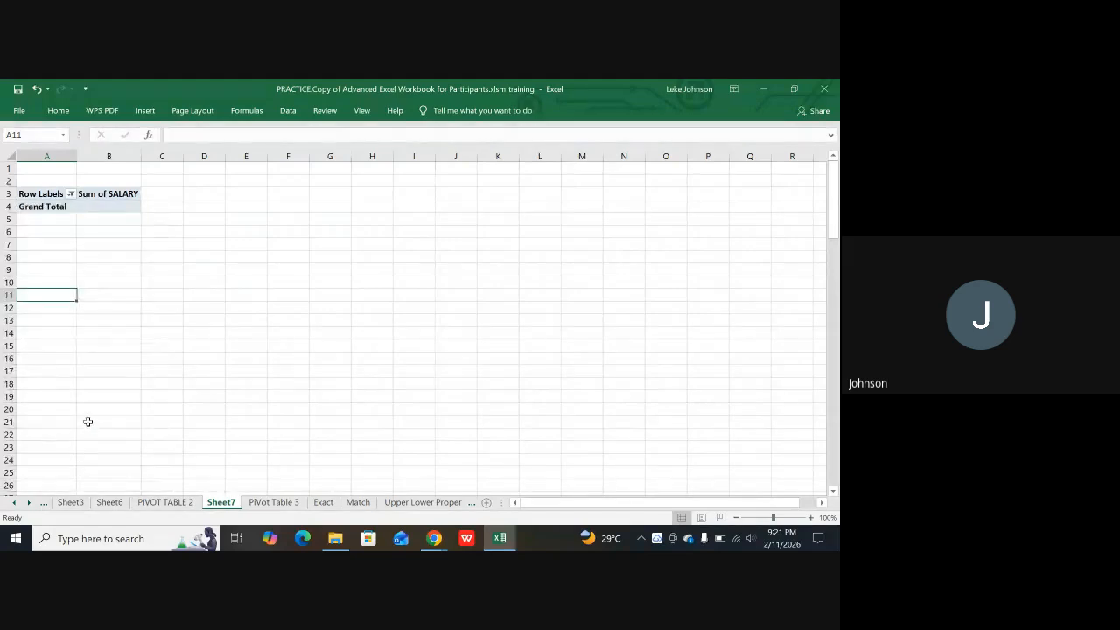
left_click(71, 195)
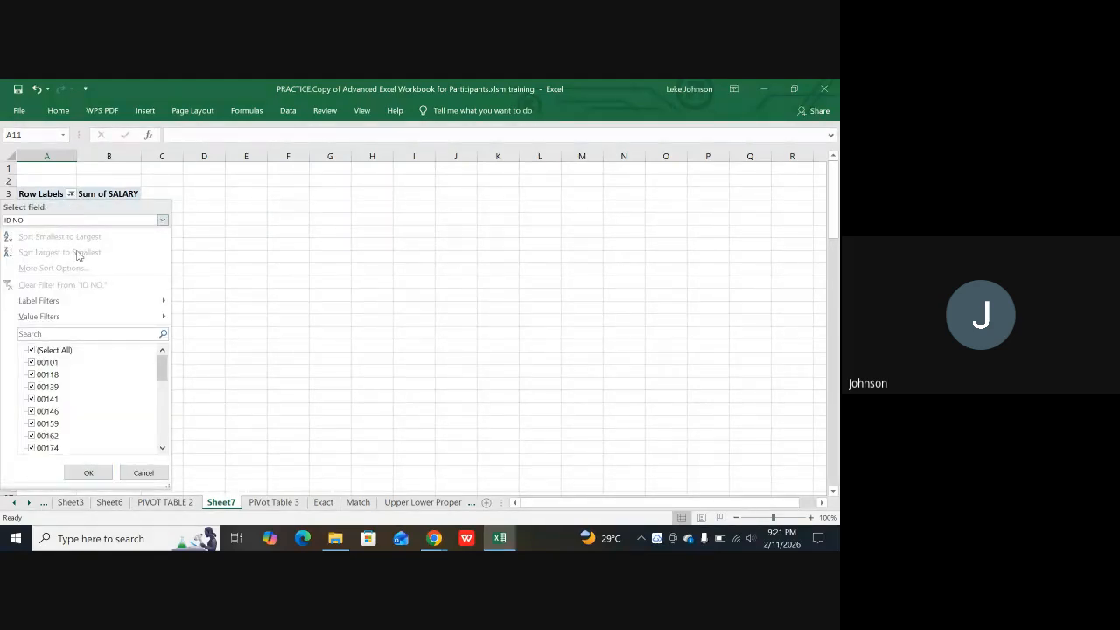
left_click(245, 269)
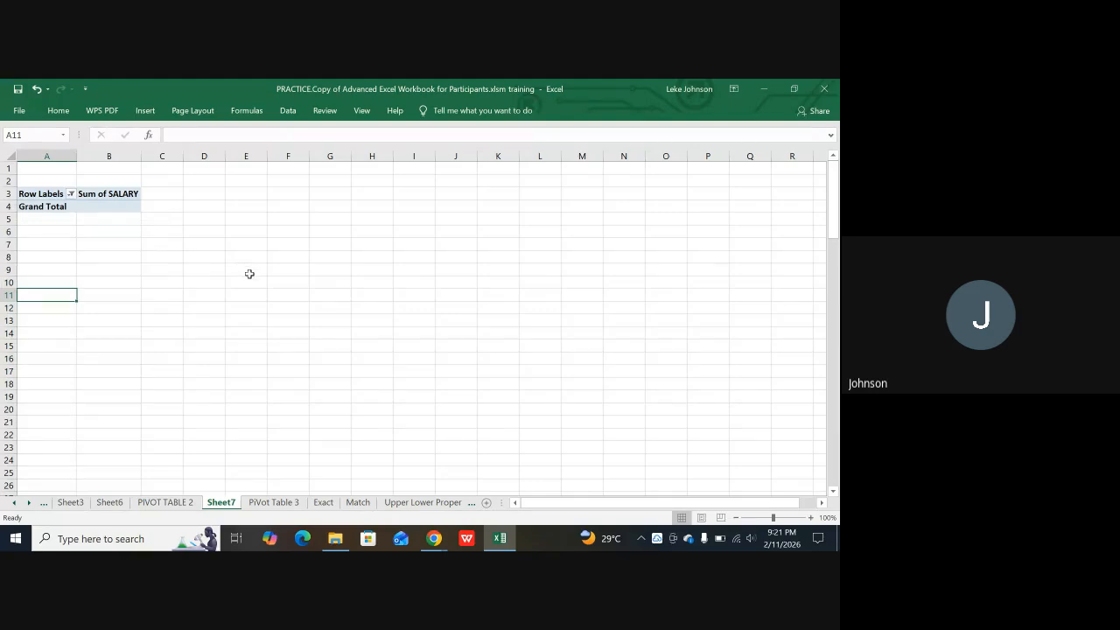
left_click(291, 320)
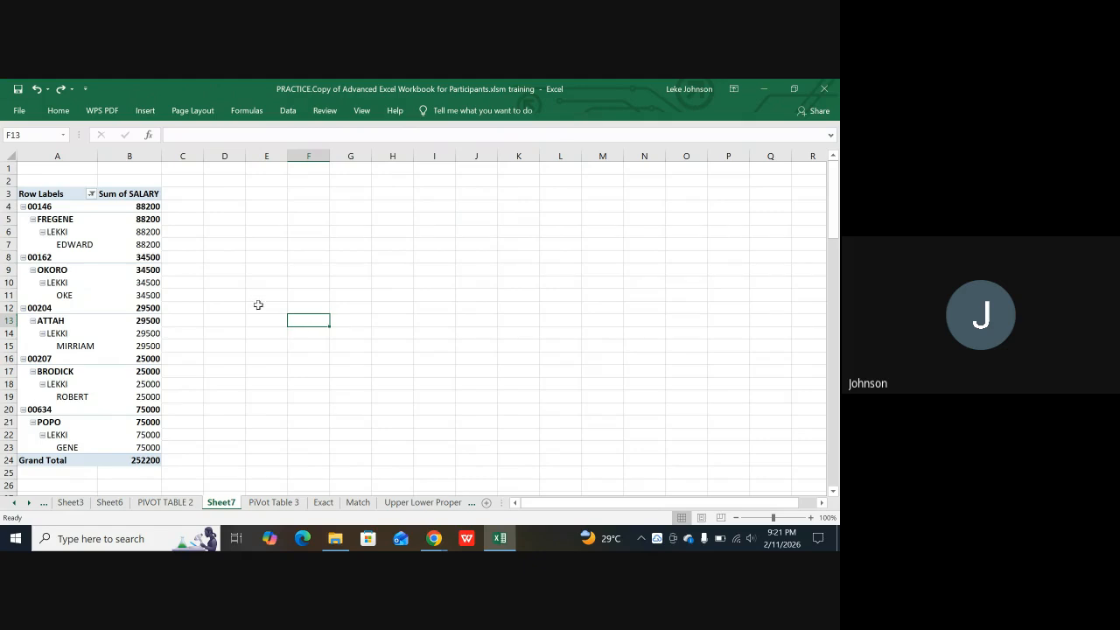
left_click(102, 317)
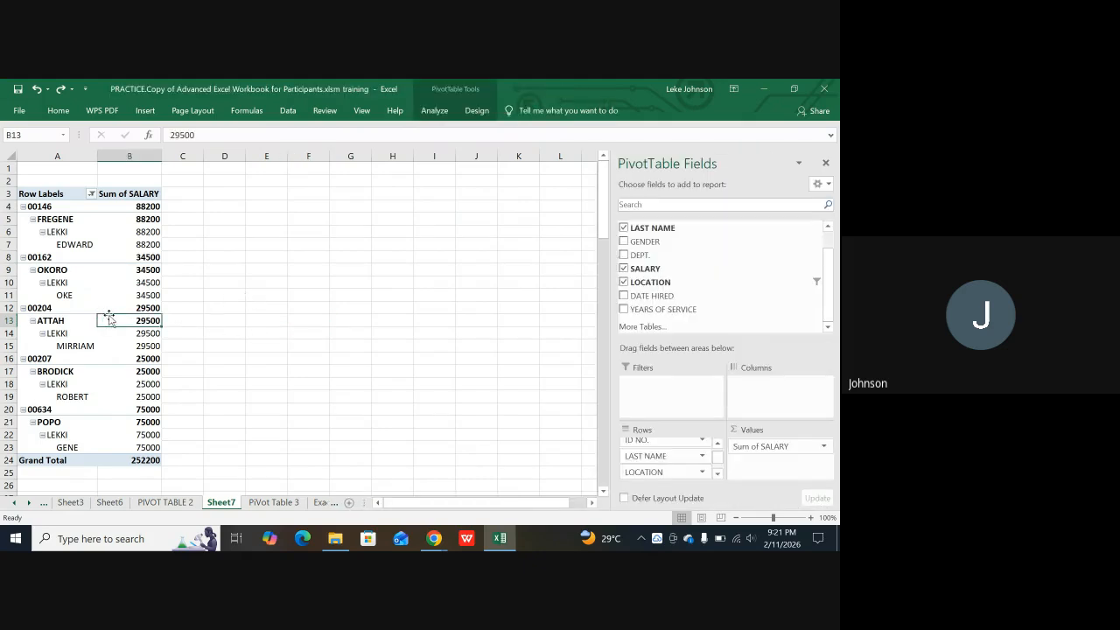
left_click(337, 299)
left_click(553, 354)
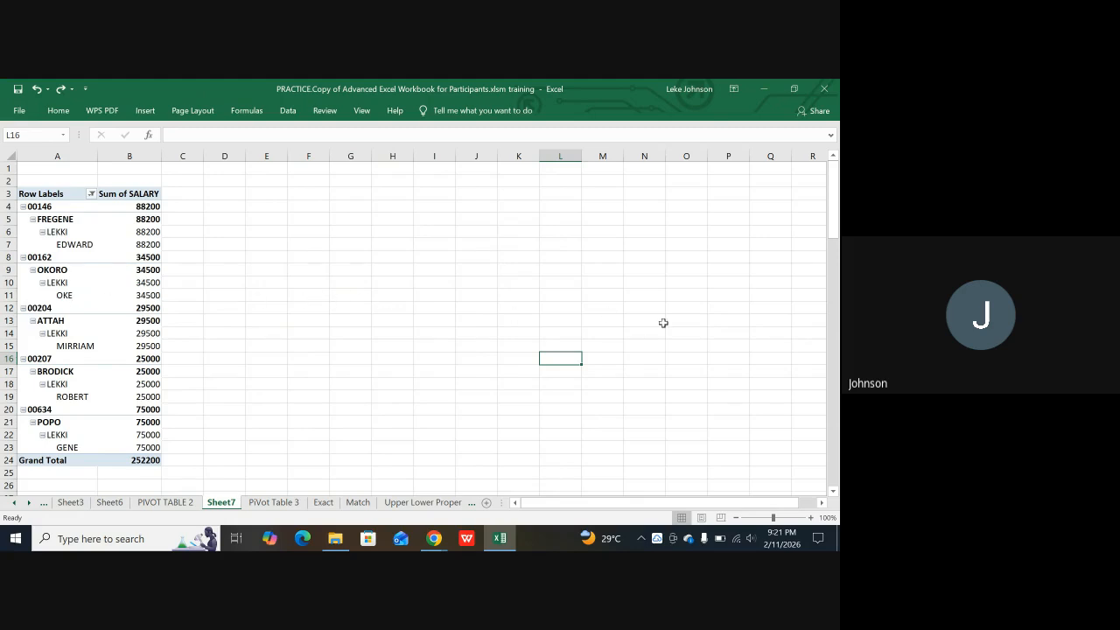
left_click(407, 280)
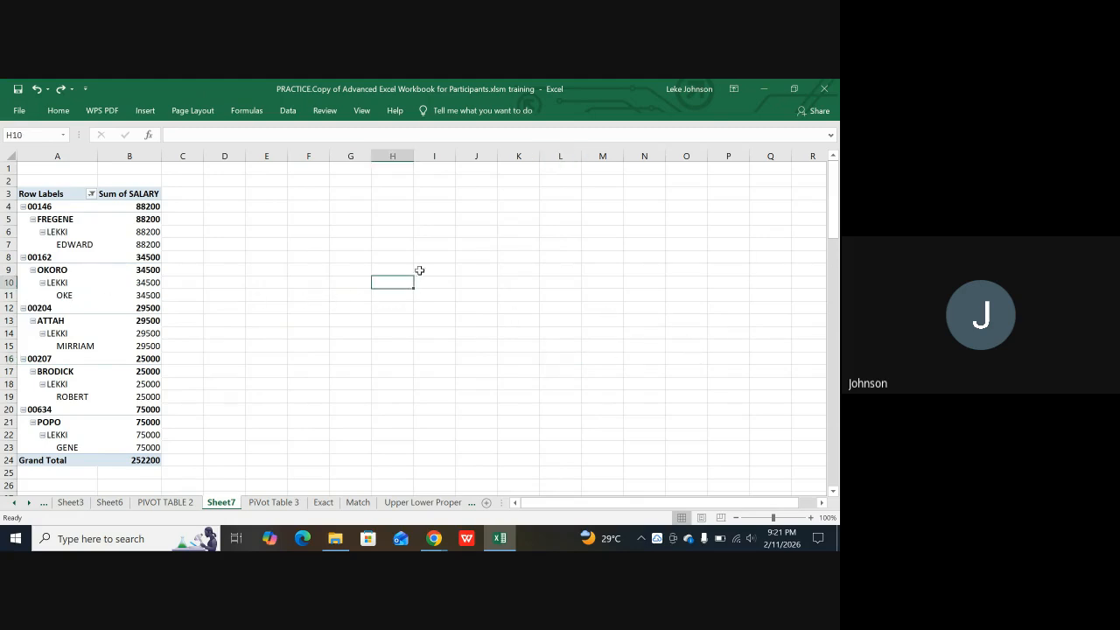
Step: Add the GENDER field to the pivot table as a report filter
left_click(60, 238)
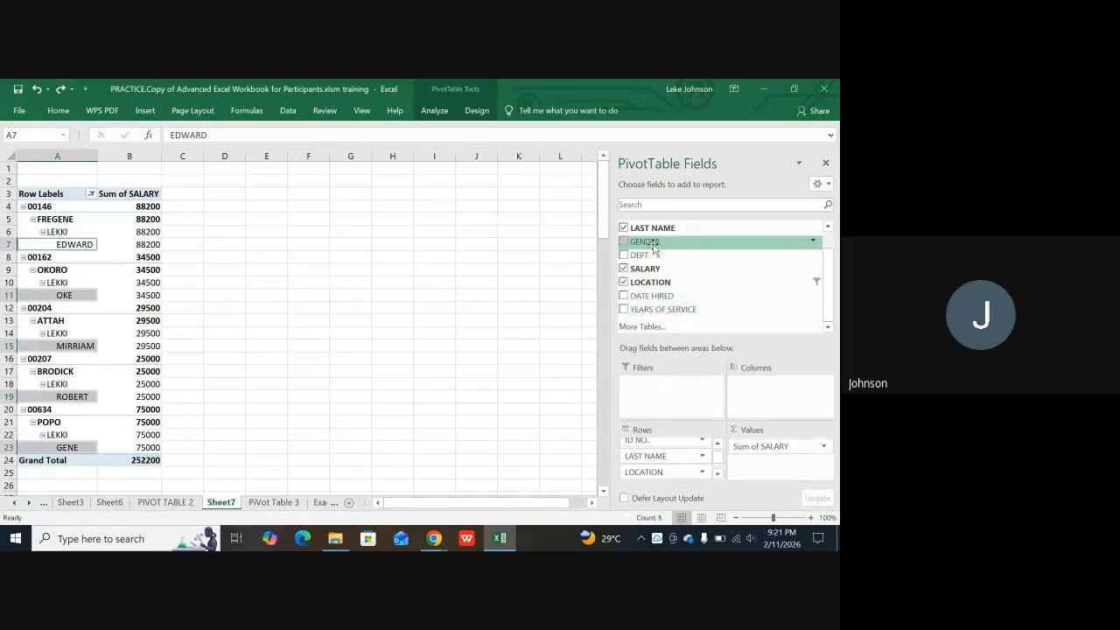
left_click_drag(652, 247, 672, 409)
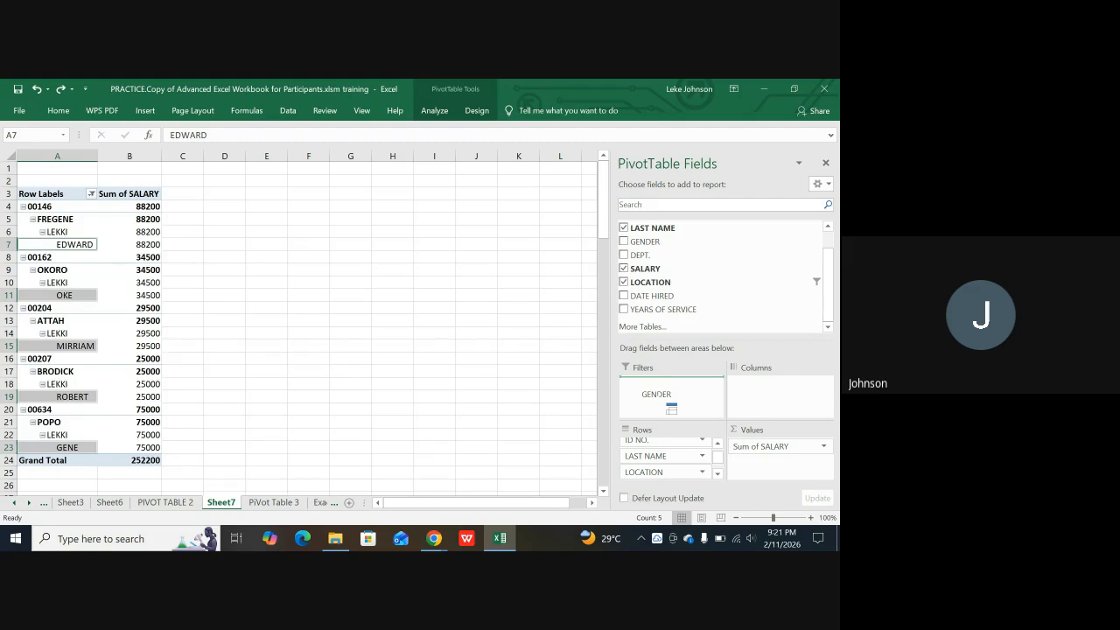
left_click_drag(671, 409, 658, 399)
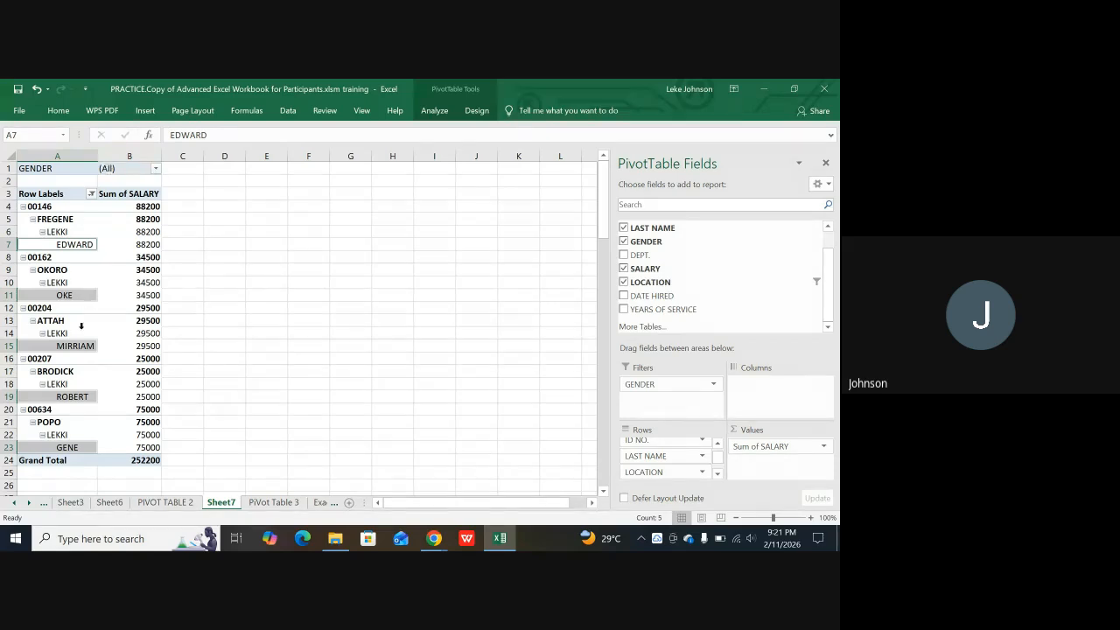
Step: Filter the pivot table's GENDER report filter to show only F
left_click(156, 170)
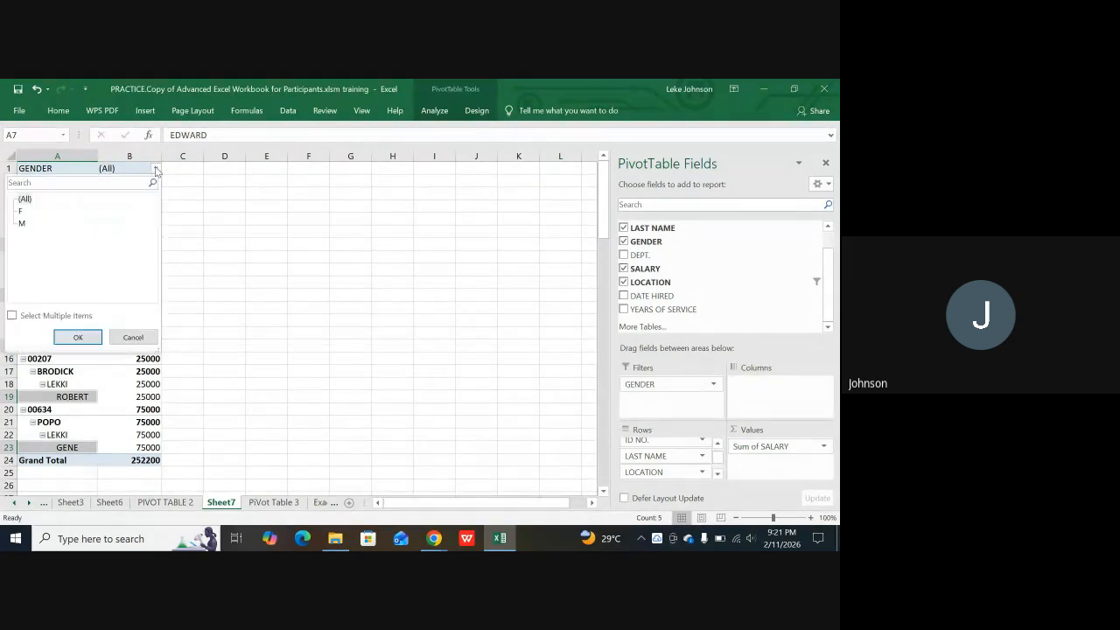
left_click(28, 212)
left_click(19, 213)
left_click(77, 339)
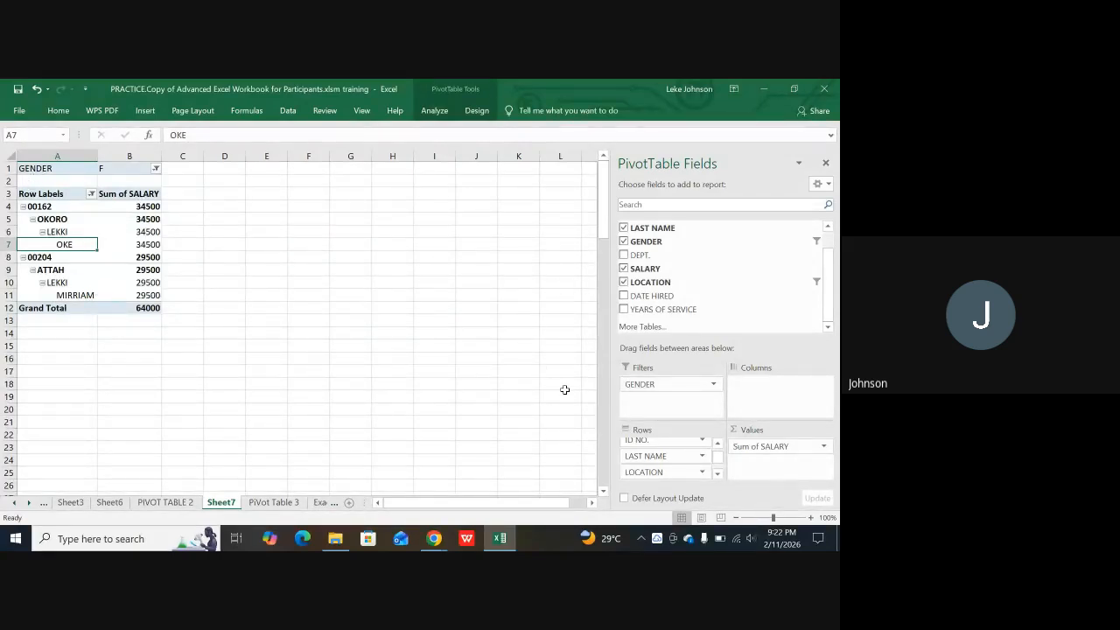
left_click(355, 411)
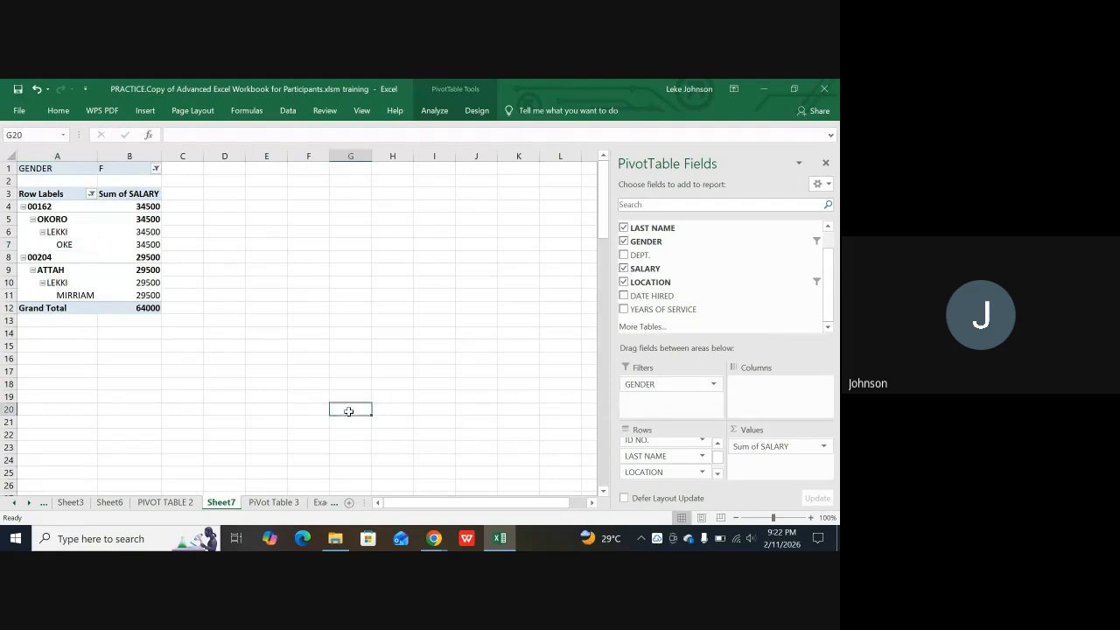
Step: Review the employee source data on the PiVot Table 3 sheet
left_click(278, 503)
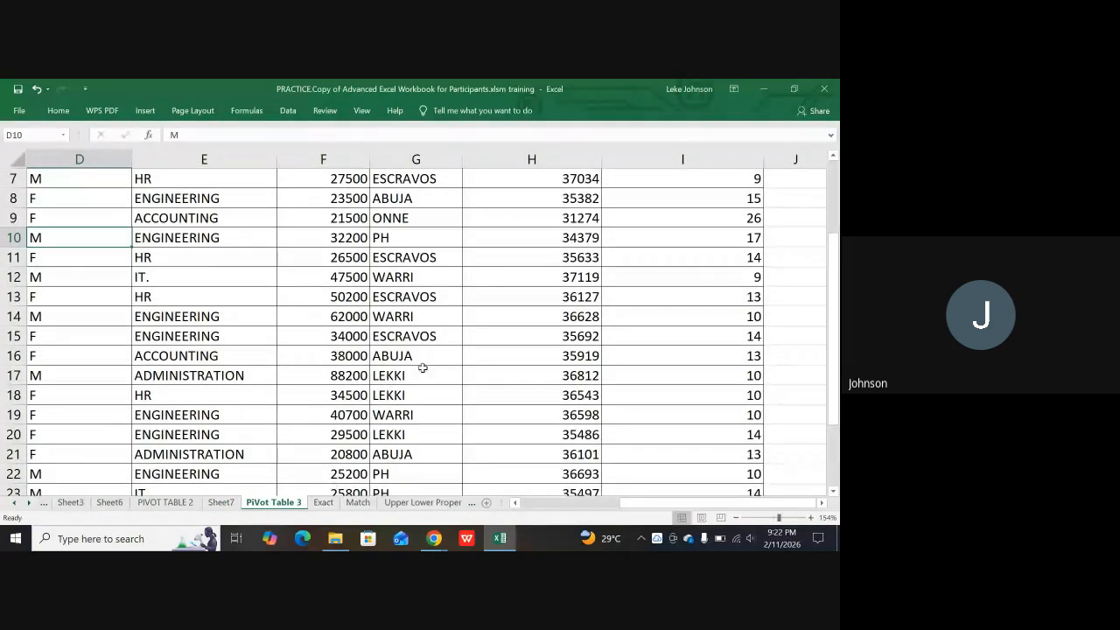
scroll(432, 367, "down", 3)
scroll(435, 355, "up", 5)
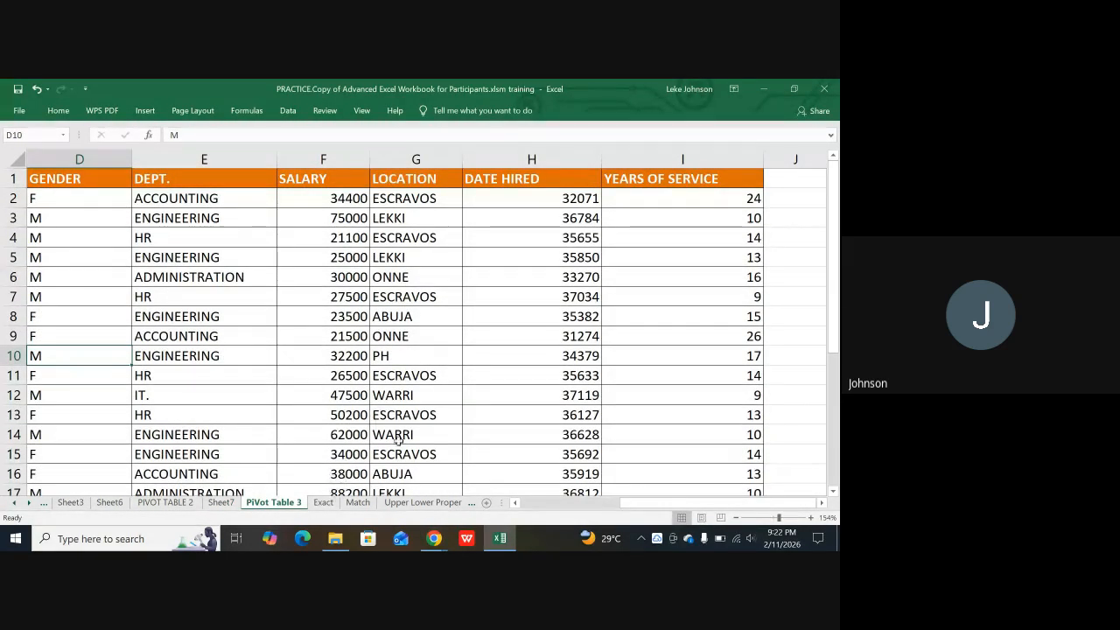
Step: Open the Exact sheet and examine the function's name, group and use description
left_click(322, 503)
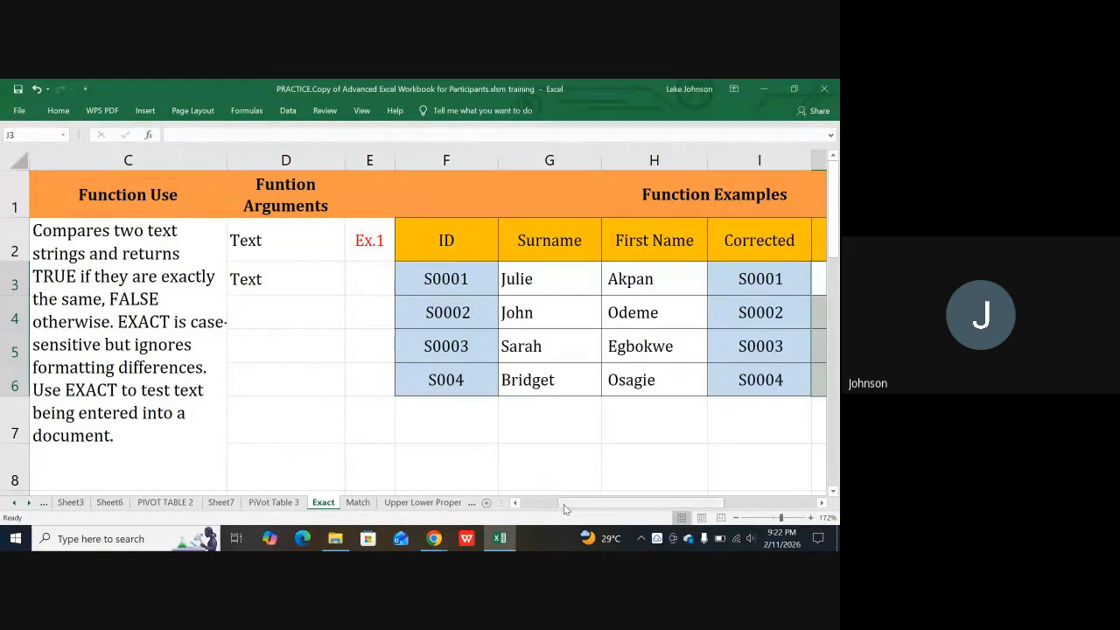
left_click_drag(565, 503, 522, 509)
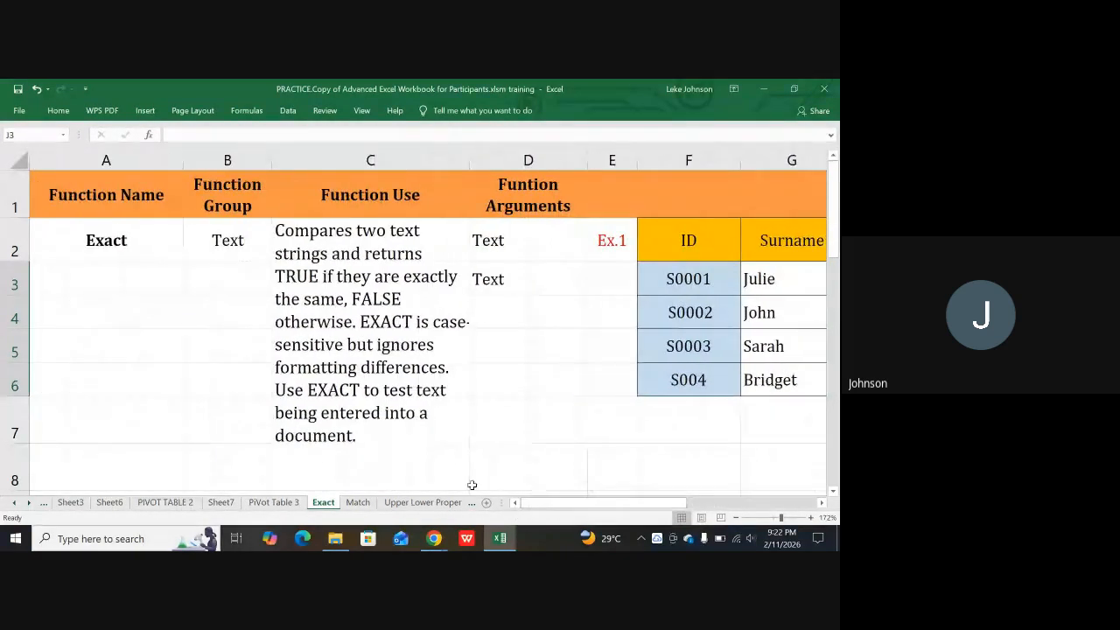
left_click(103, 238)
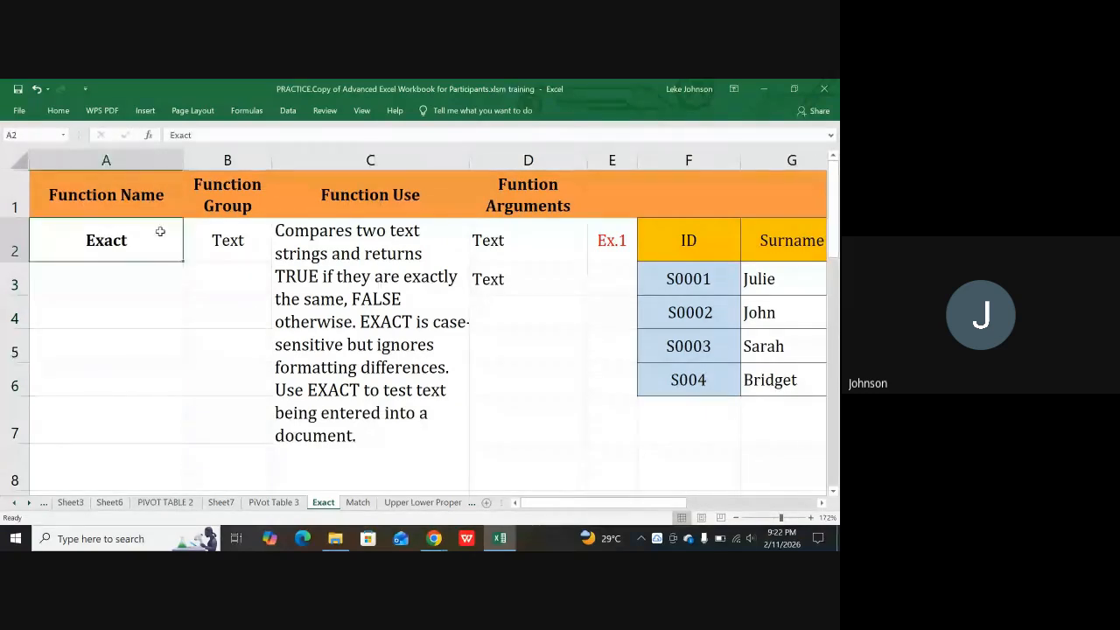
left_click(239, 245)
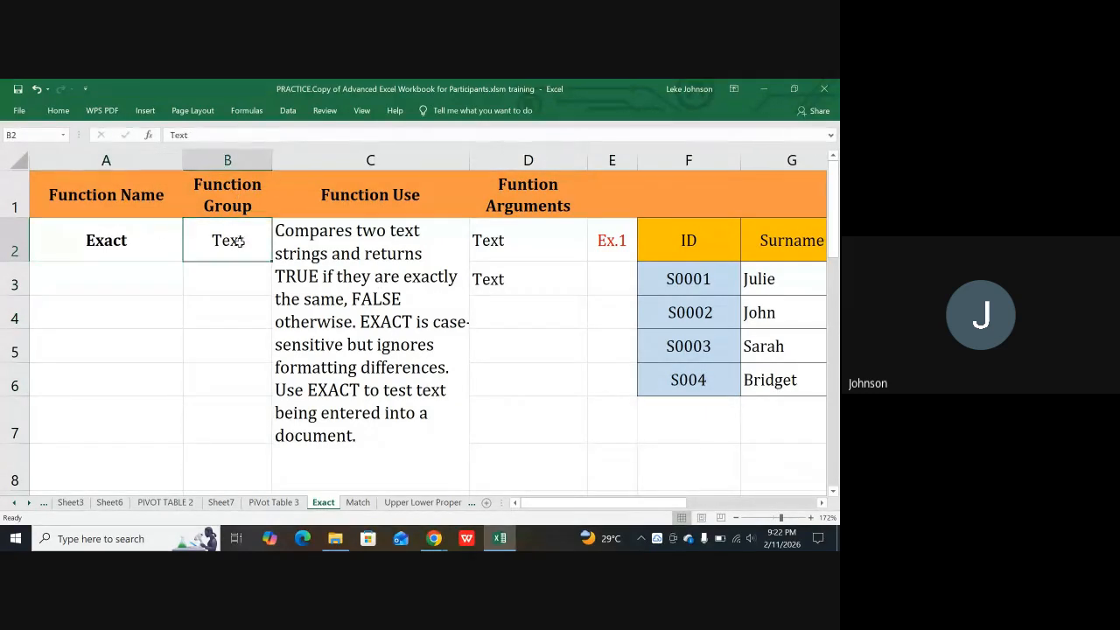
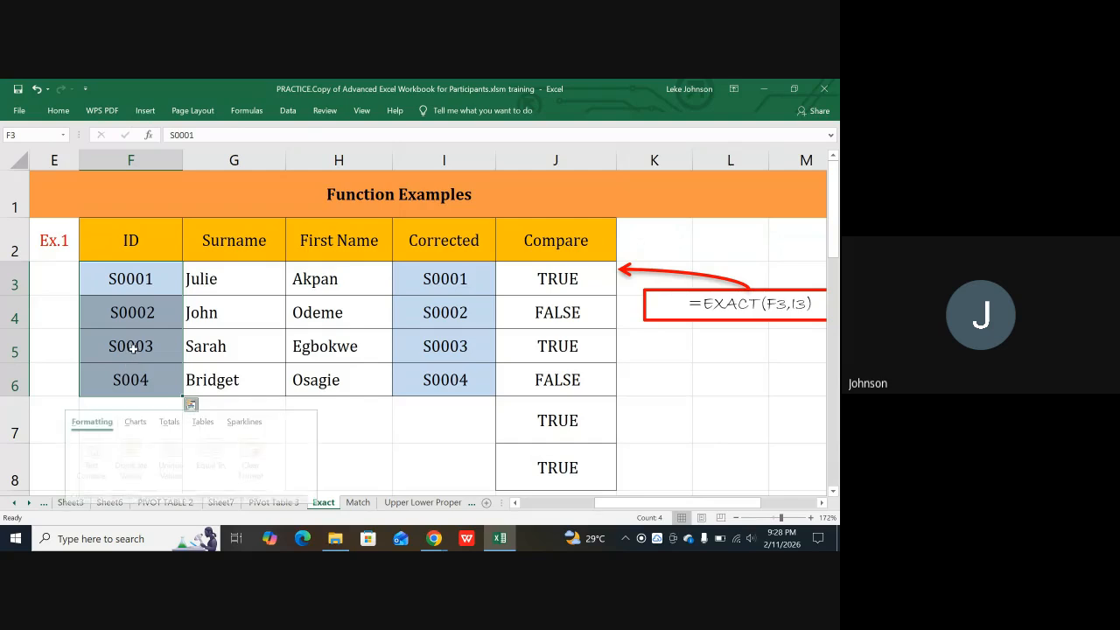
Step: Copy the Corrected IDs in I3:I6 and paste them starting at cell E8
left_click(144, 313)
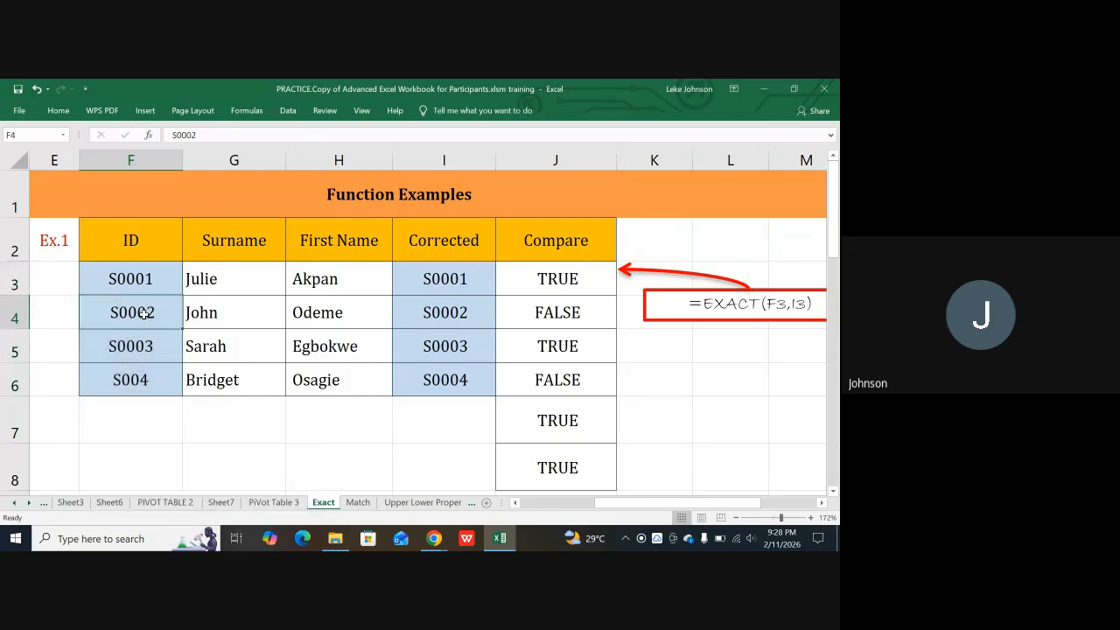
left_click(433, 277)
left_click_drag(432, 298, 428, 364)
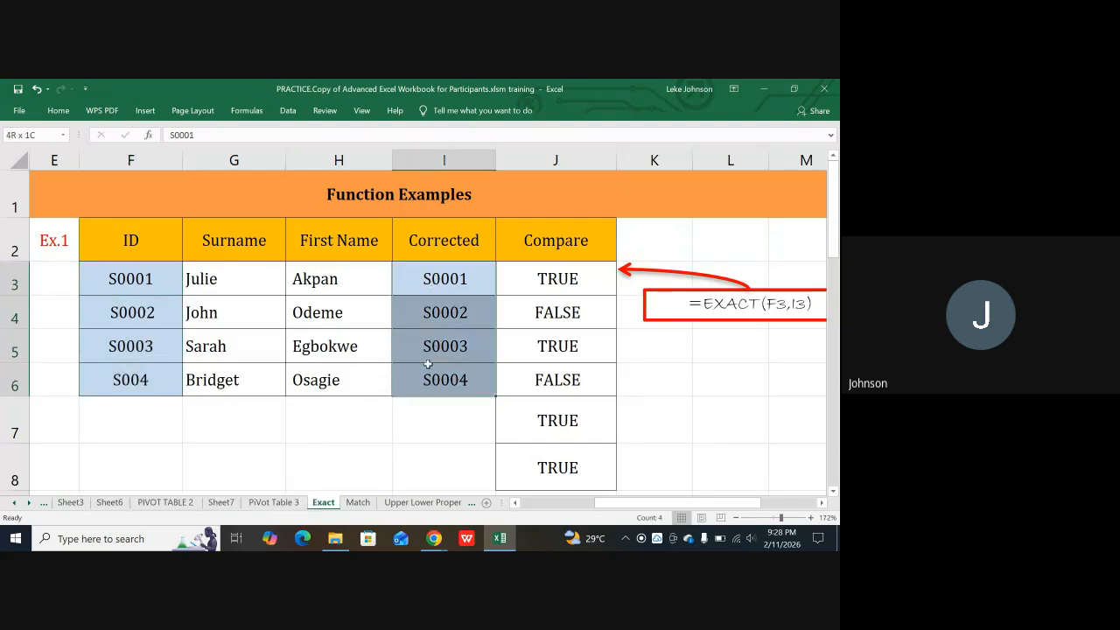
key("ctrl+c")
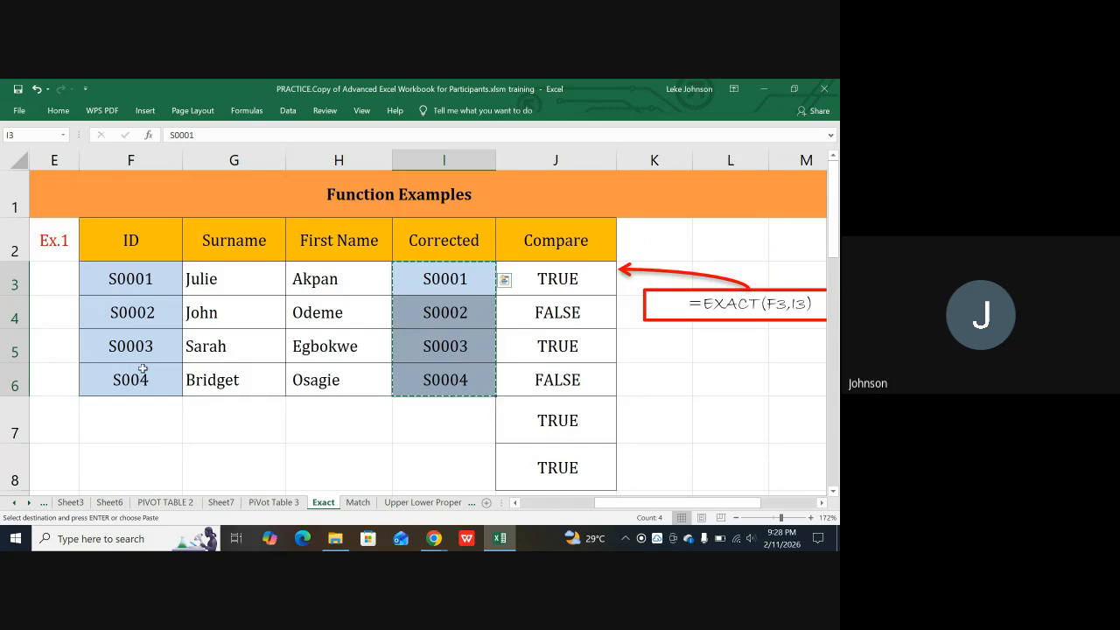
scroll(102, 368, "down", 1)
left_click(69, 331)
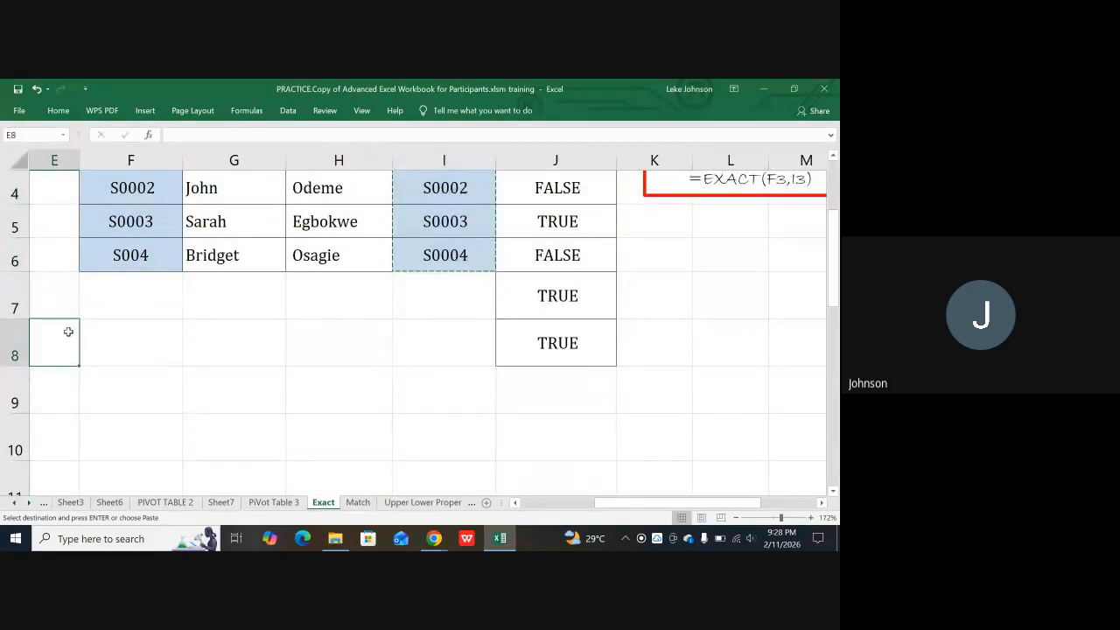
key("ctrl+v")
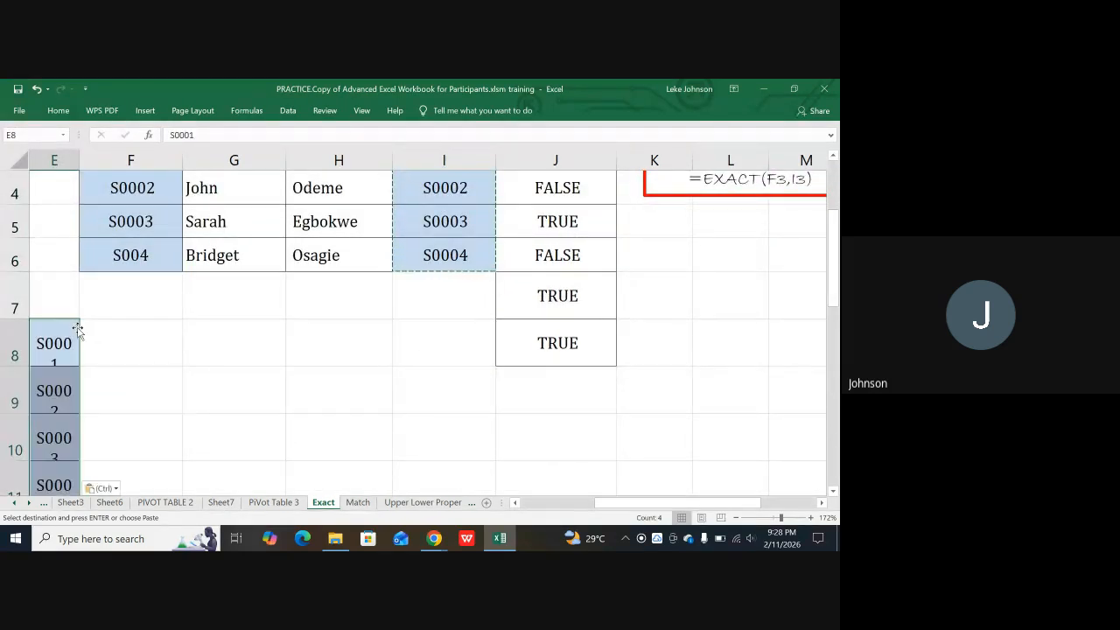
Step: AutoFit column E to the width of the pasted IDs
left_click(93, 352)
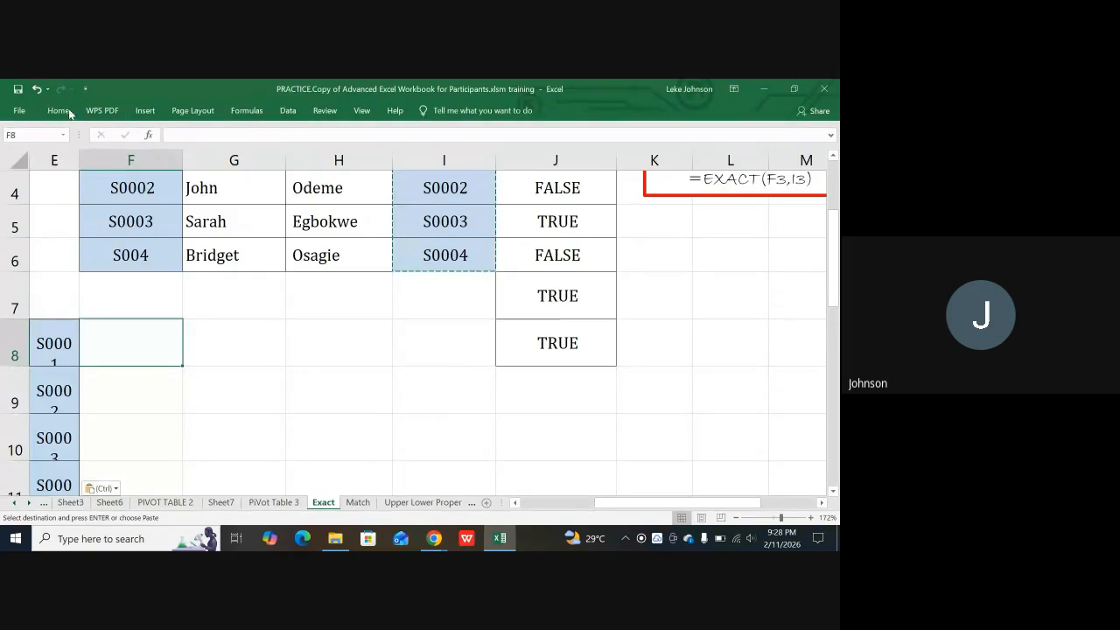
left_click_drag(76, 155, 77, 155)
double_click(77, 155)
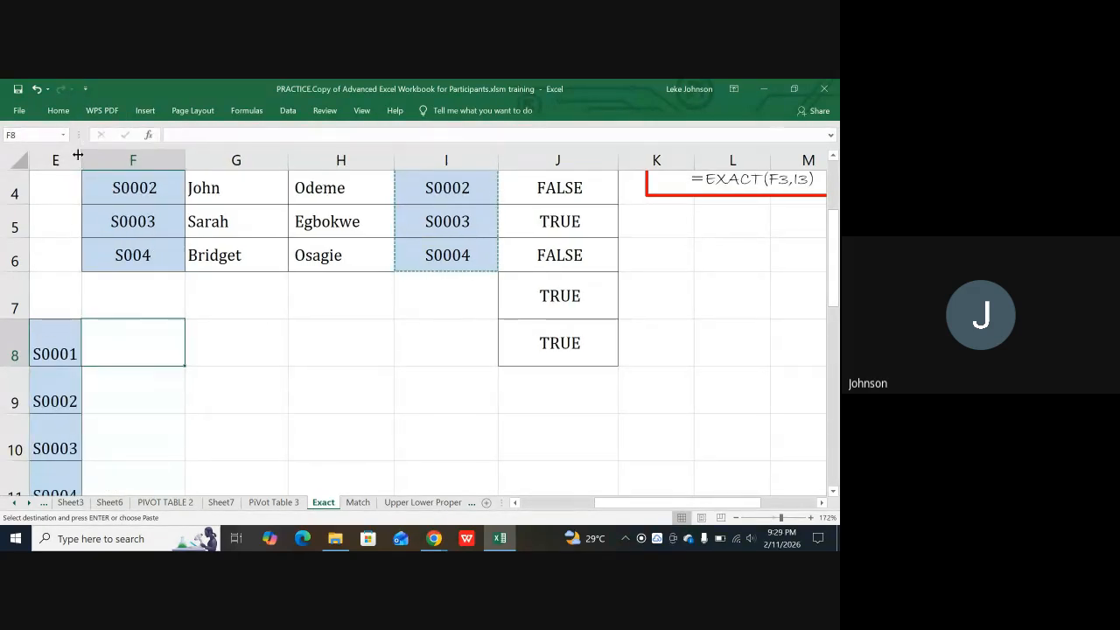
Step: Clear the contents of the Corrected column cells I3:I6
scroll(263, 280, "up", 1)
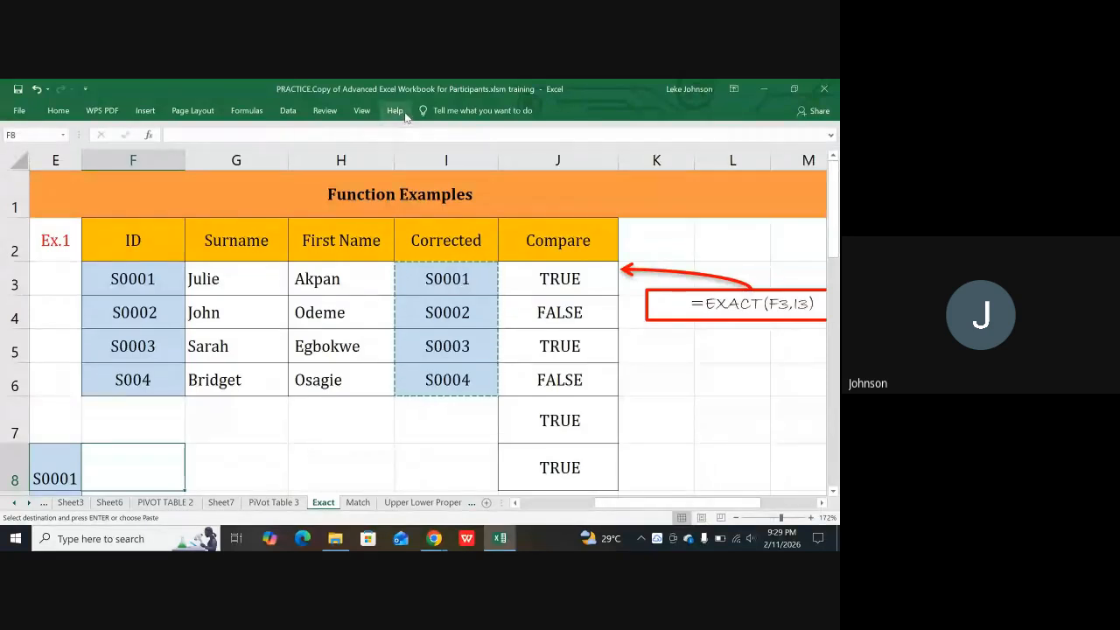
left_click(460, 276)
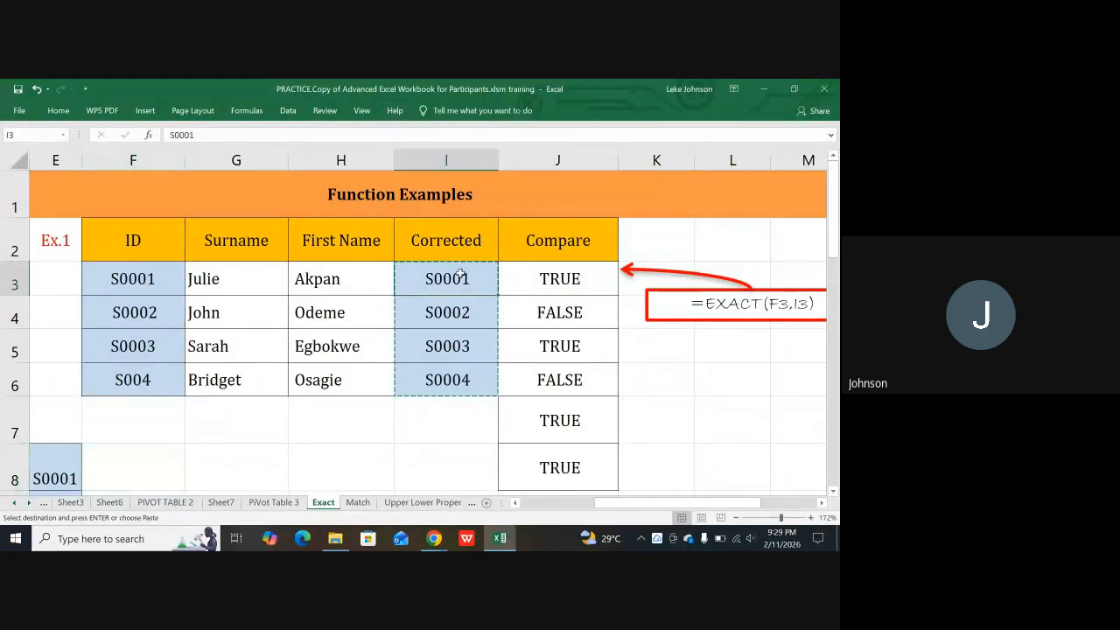
left_click_drag(459, 276, 451, 381)
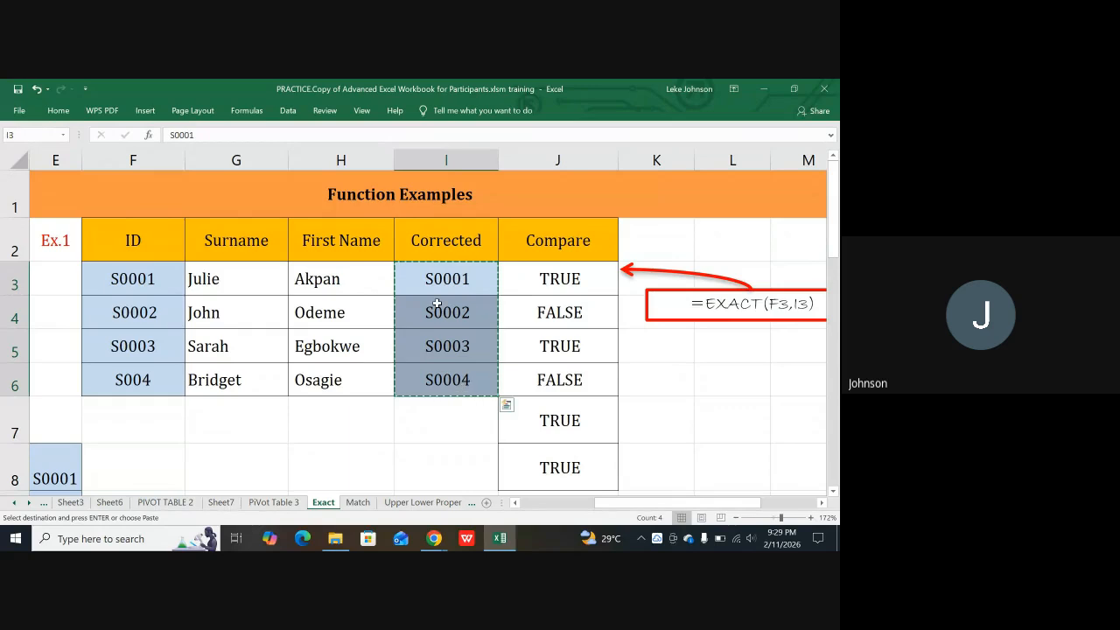
key("Delete")
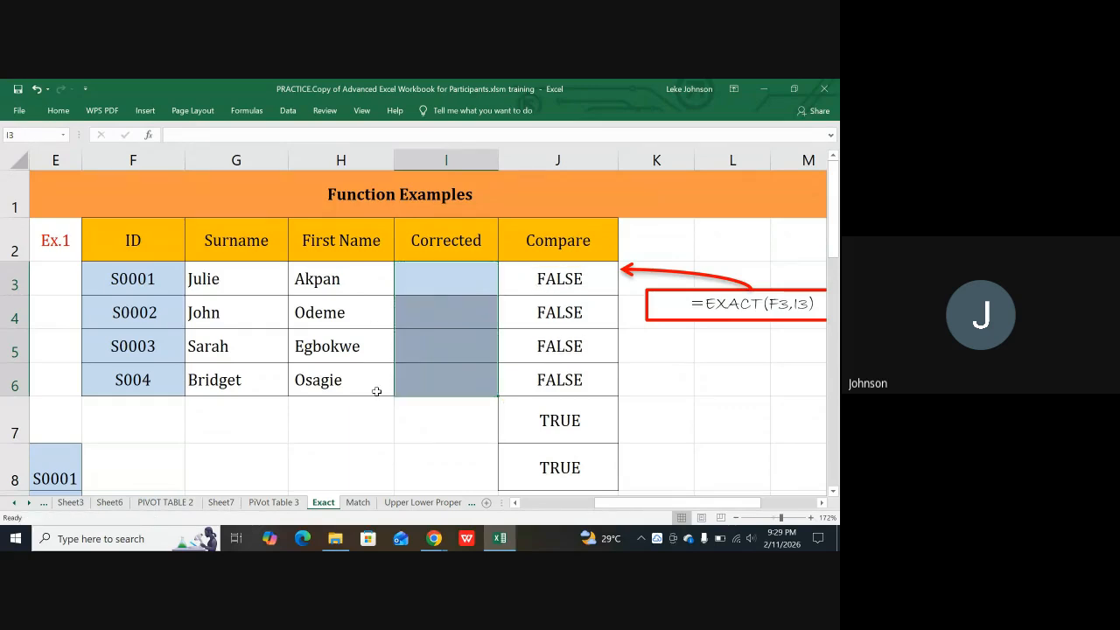
left_click(380, 427)
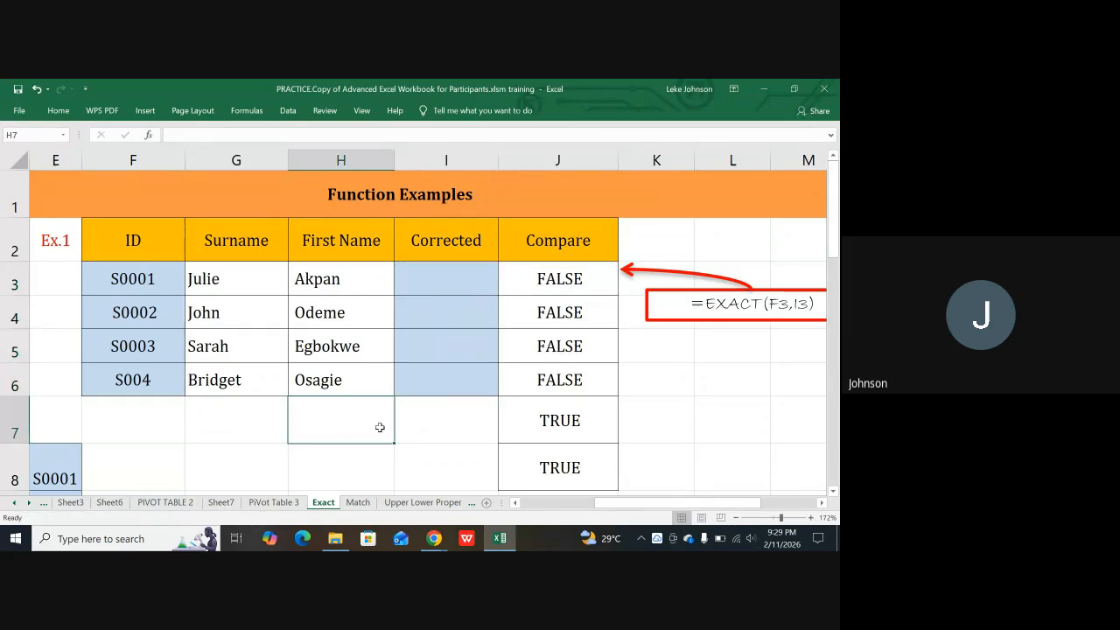
Step: Fill the Corrected column cells I3:I6 with the numbers 23456, 23455, 456676 and 4567
left_click(436, 270)
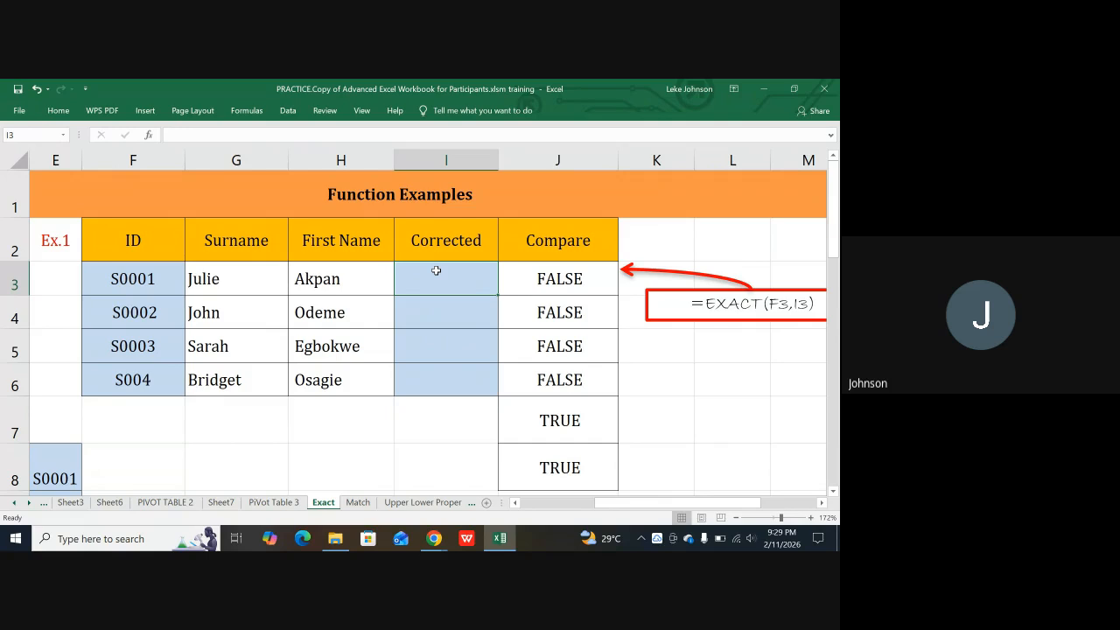
type("23456")
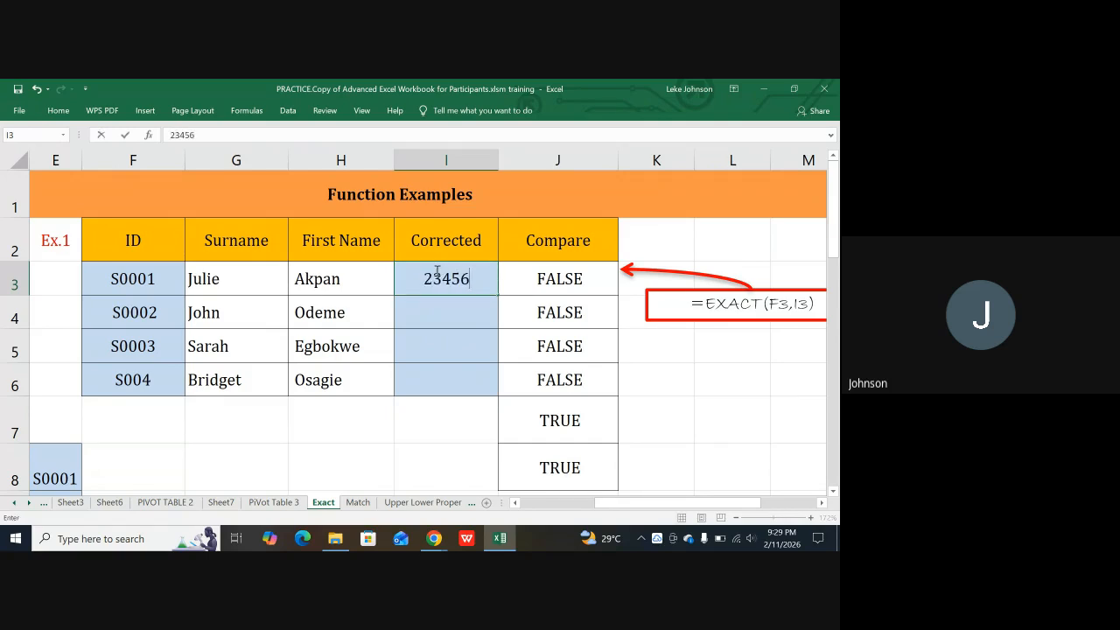
key("Return")
type("23455")
key("Return")
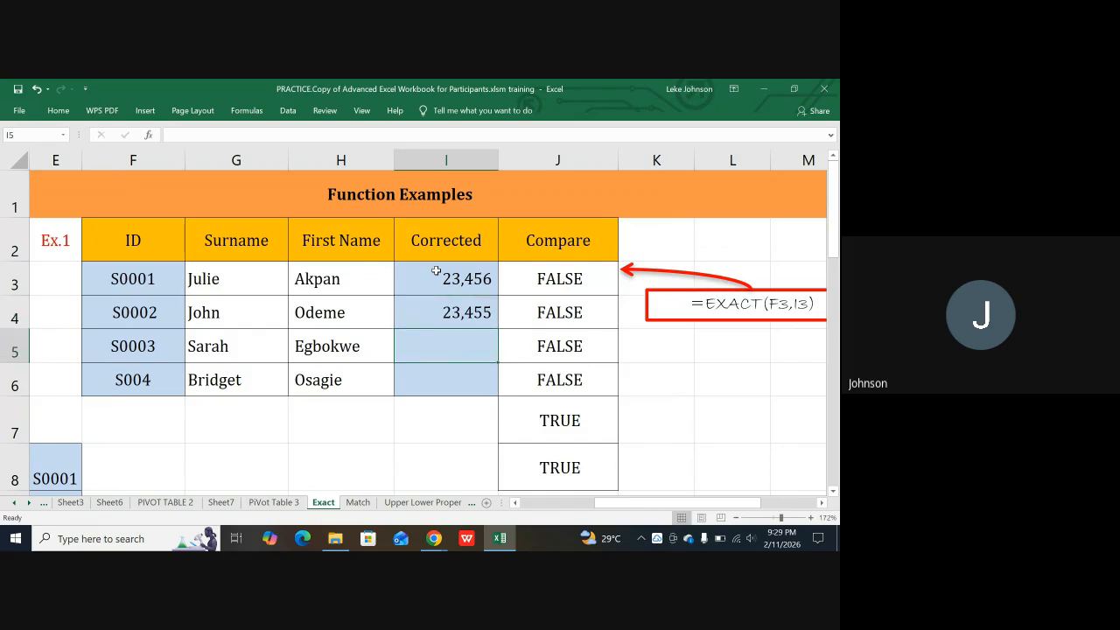
type("456676")
key("Return")
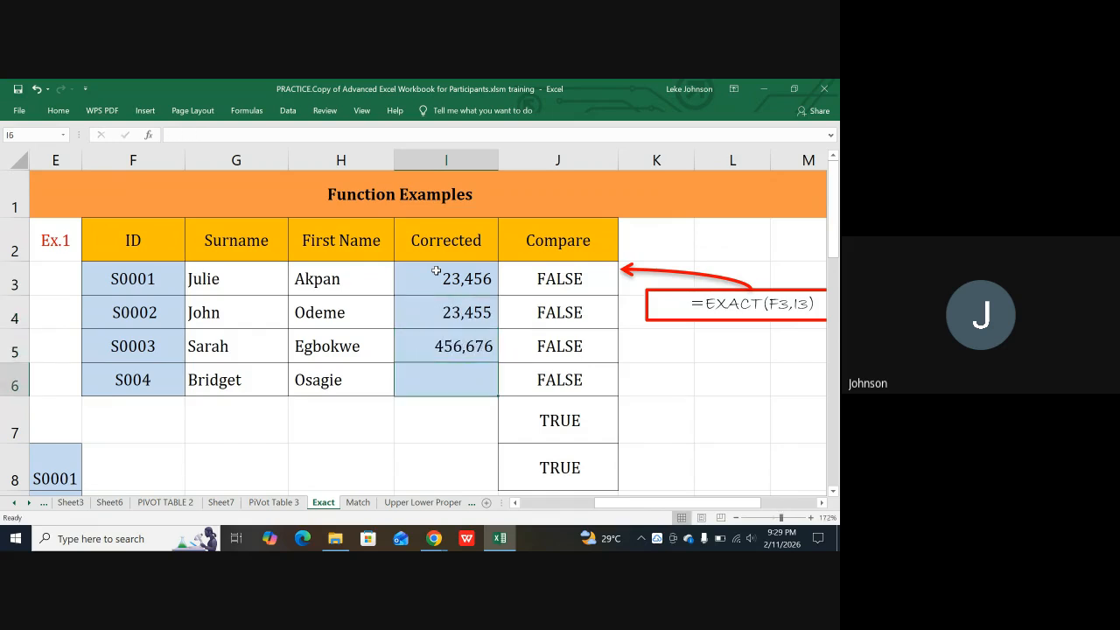
type("4567")
key("Return")
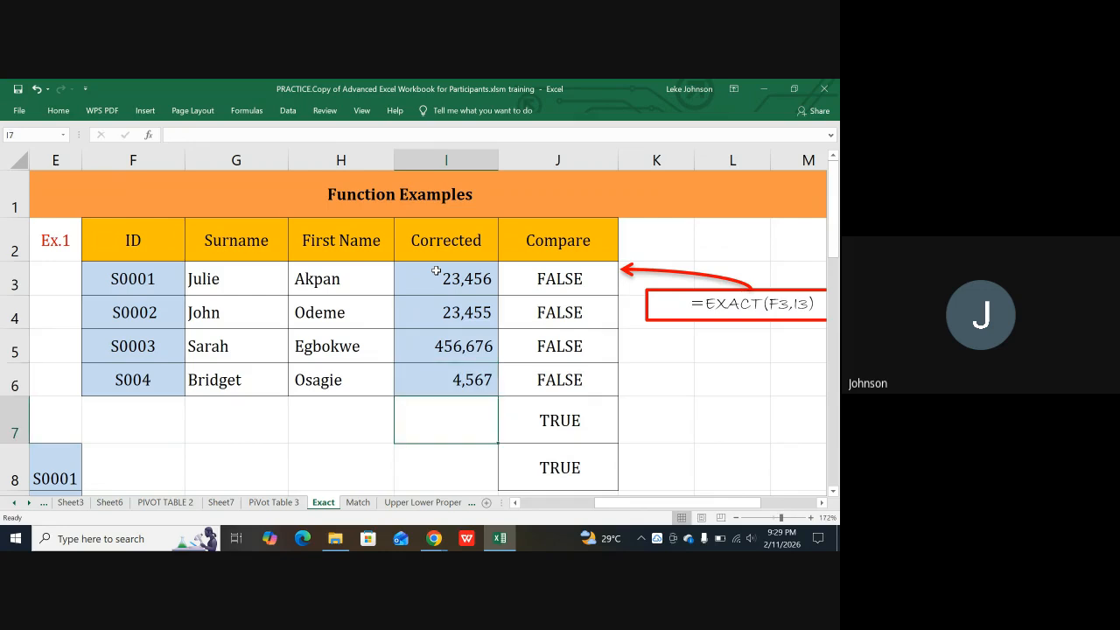
Step: Start a SUMIF formula in cell F8 with the IDs in F3:F6 as its range
scroll(195, 220, "down", 2)
left_click(162, 242)
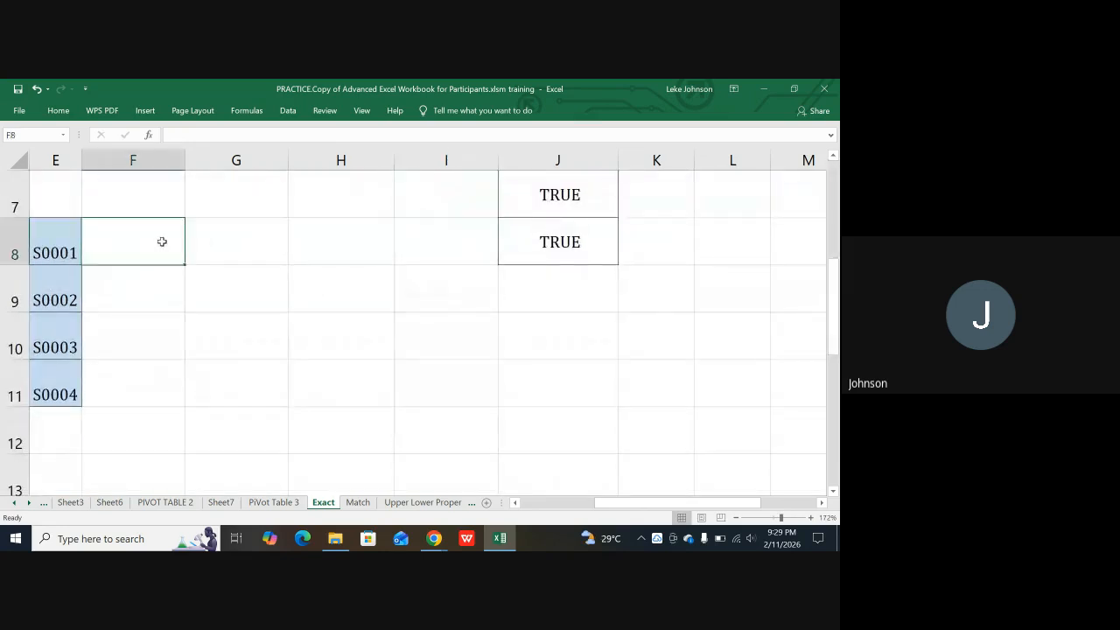
type("=")
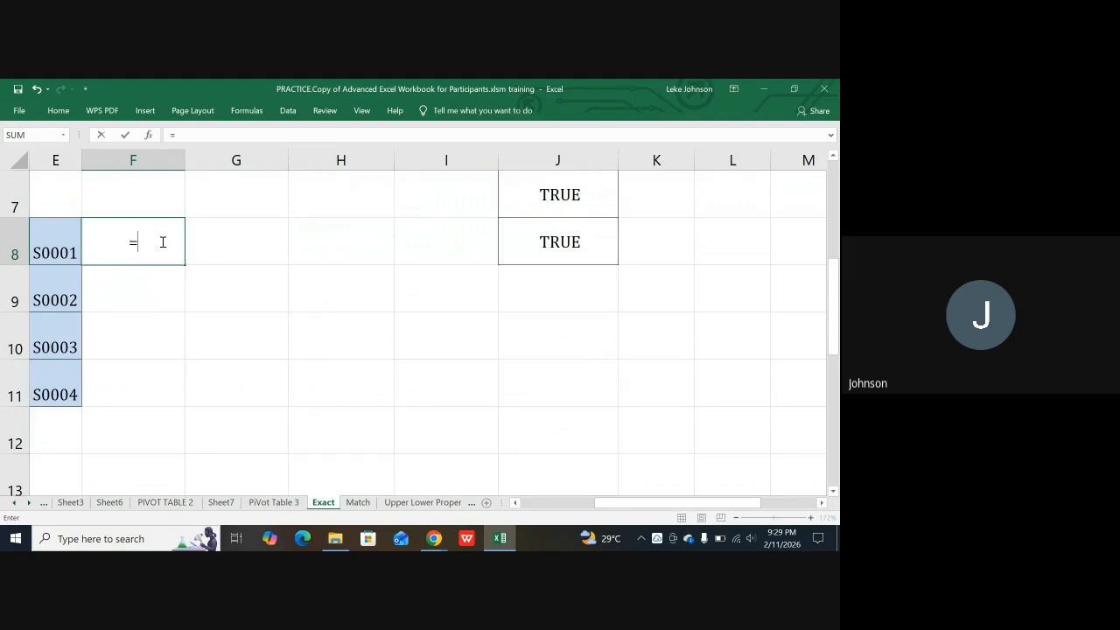
type("sumi")
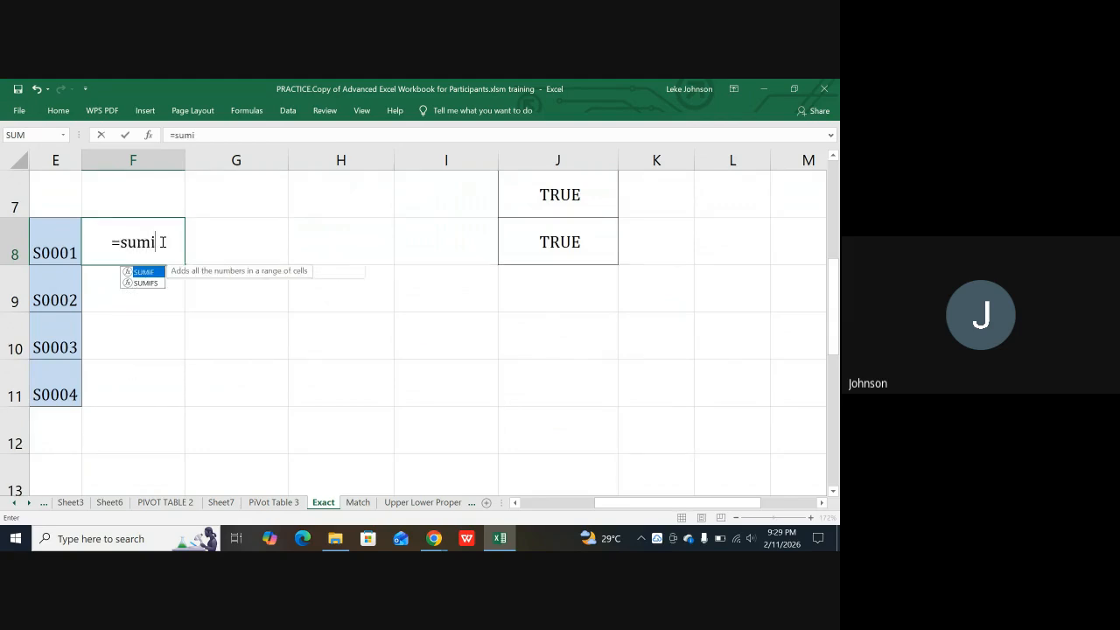
type("f")
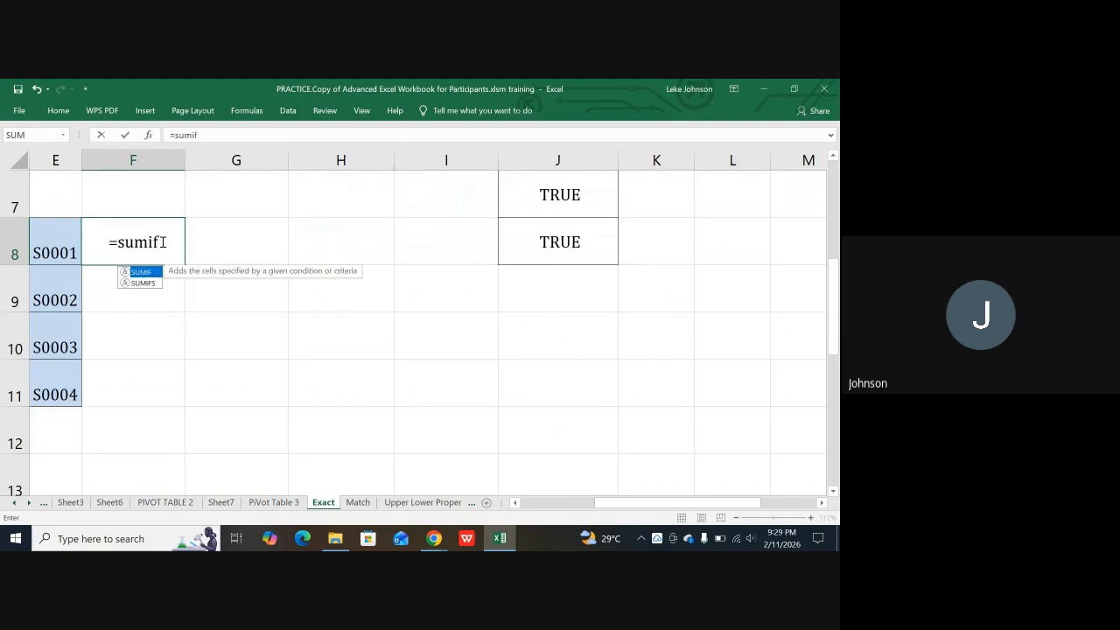
type("(")
scroll(162, 242, "up", 2)
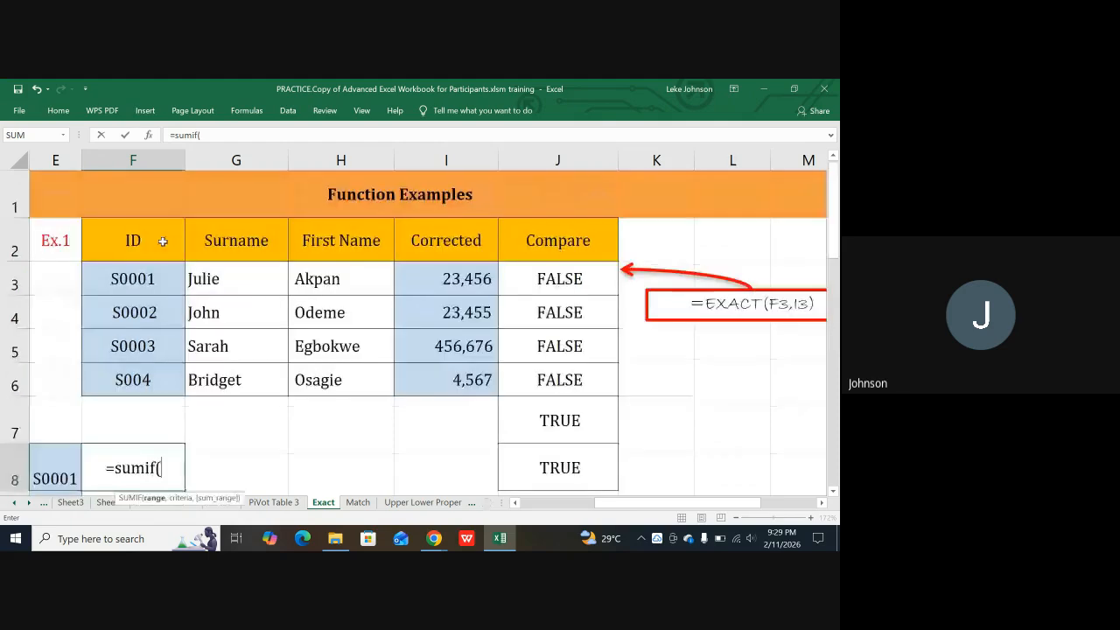
left_click(103, 278)
left_click_drag(103, 277, 120, 380)
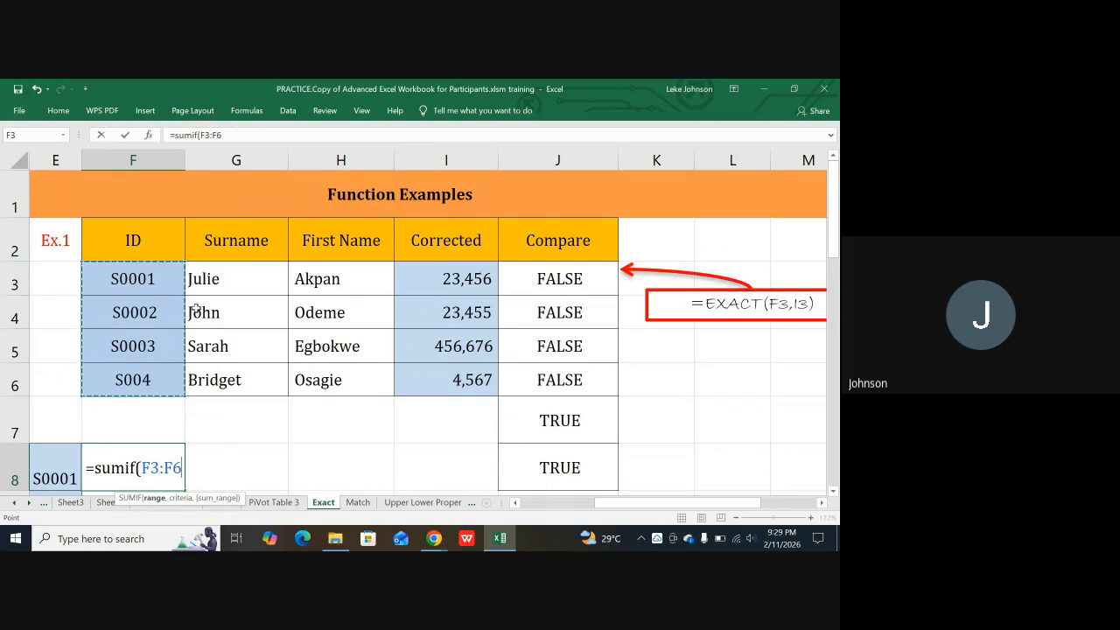
Step: Complete the SUMIF formula in F8 with E8 as the criteria and I3:I6 as the sum range
type(",")
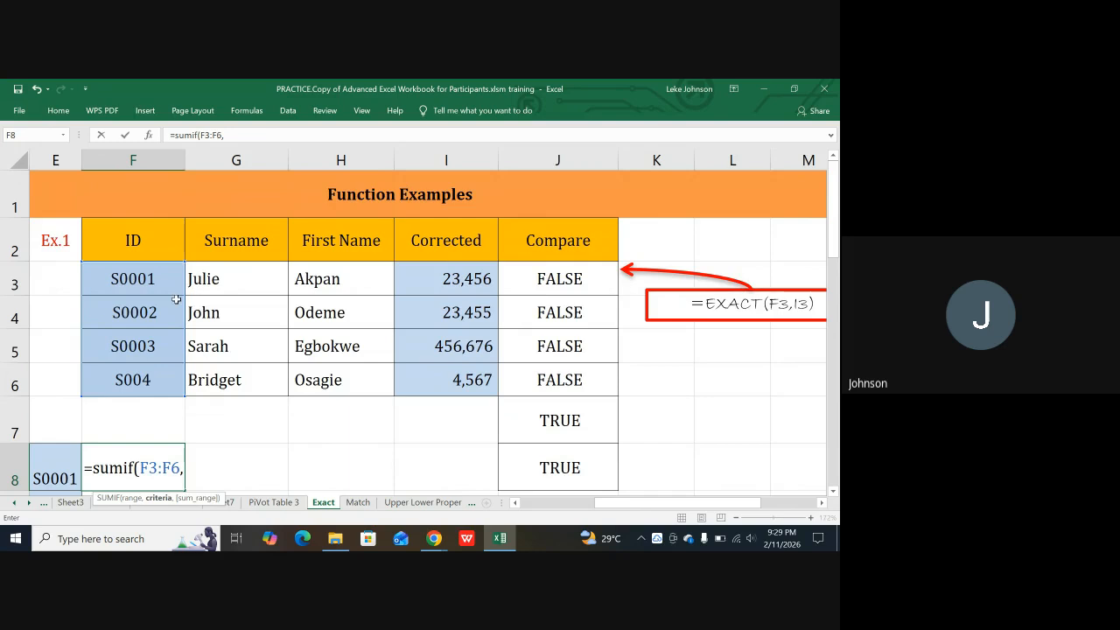
scroll(132, 322, "down", 1)
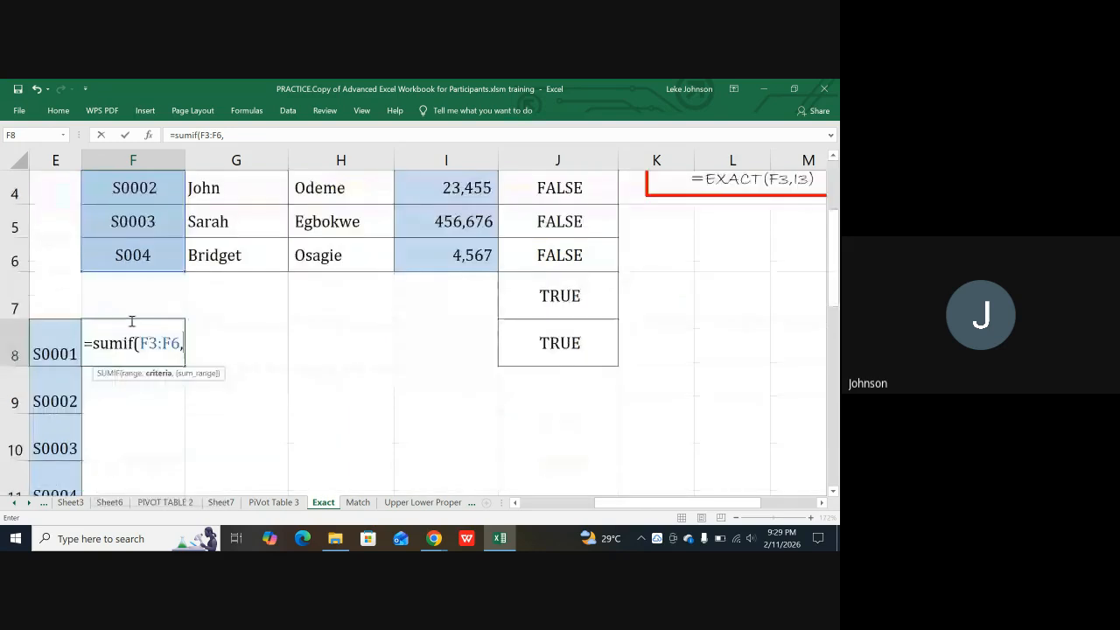
left_click(49, 347)
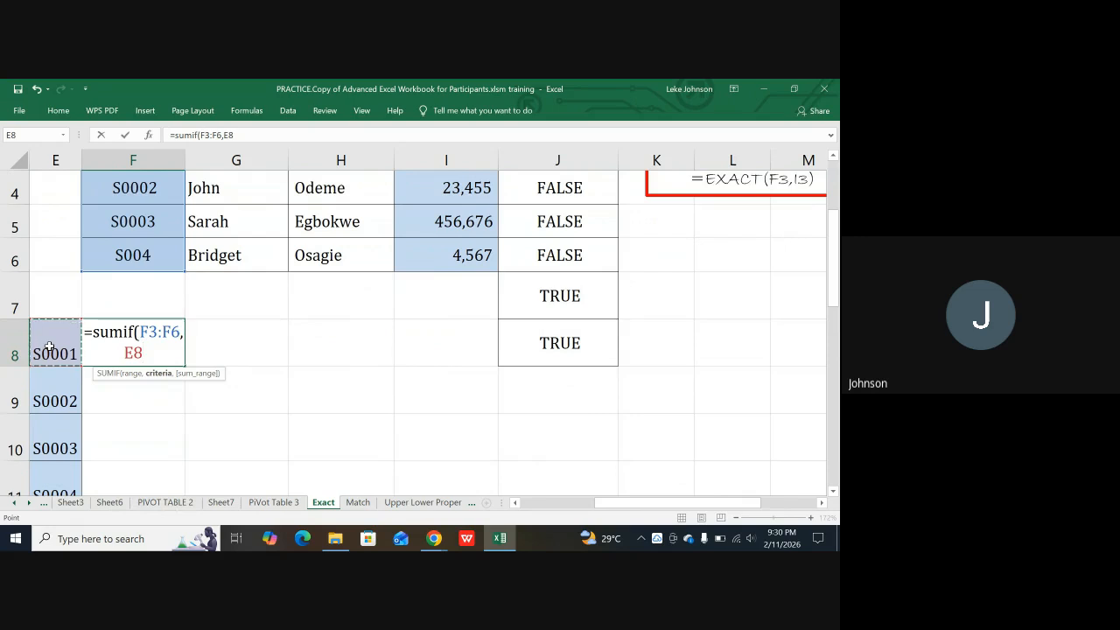
type(",")
scroll(313, 280, "up", 1)
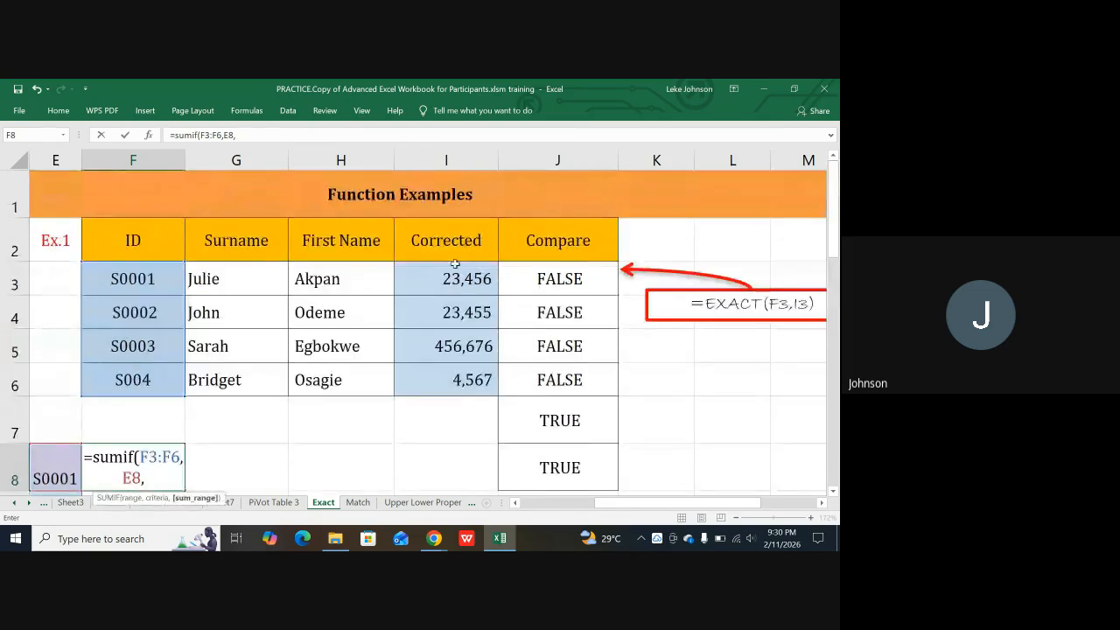
left_click_drag(462, 280, 472, 378)
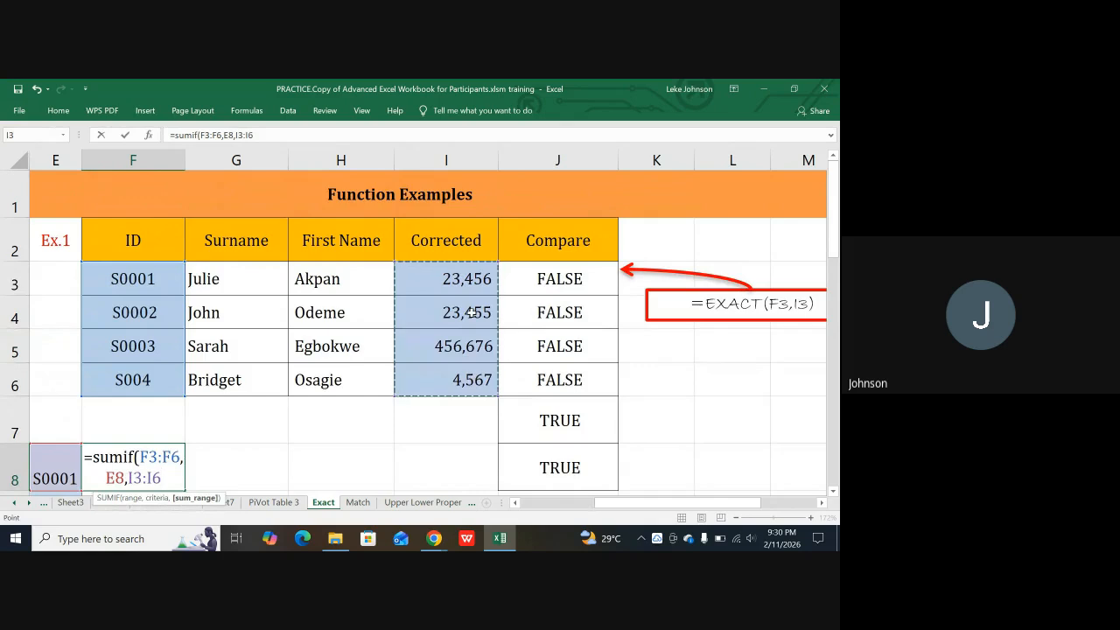
type(")")
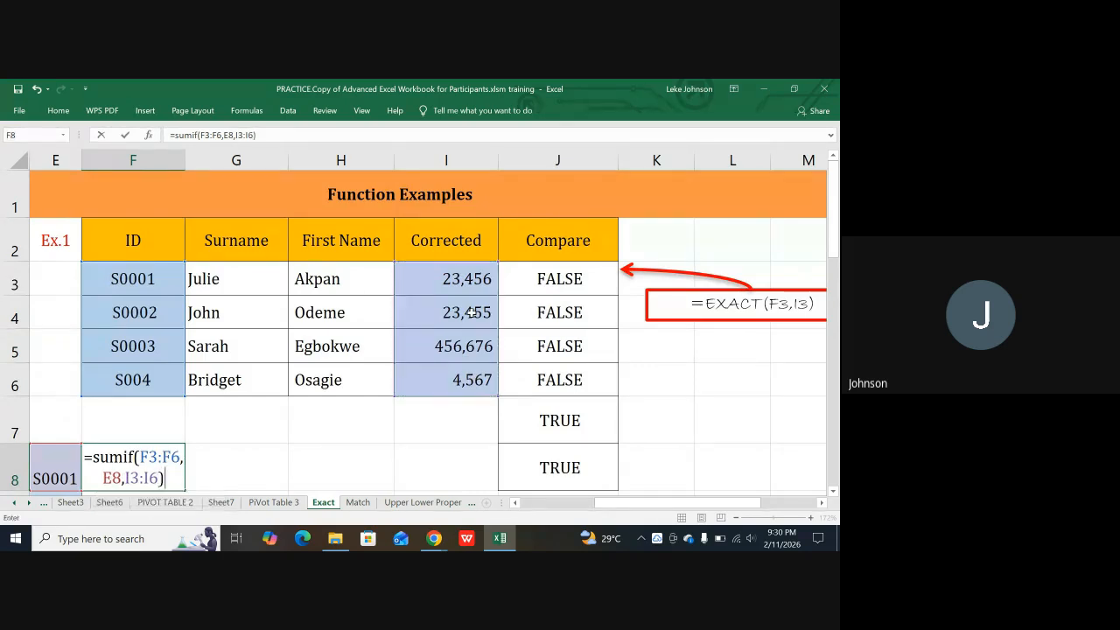
key("Return")
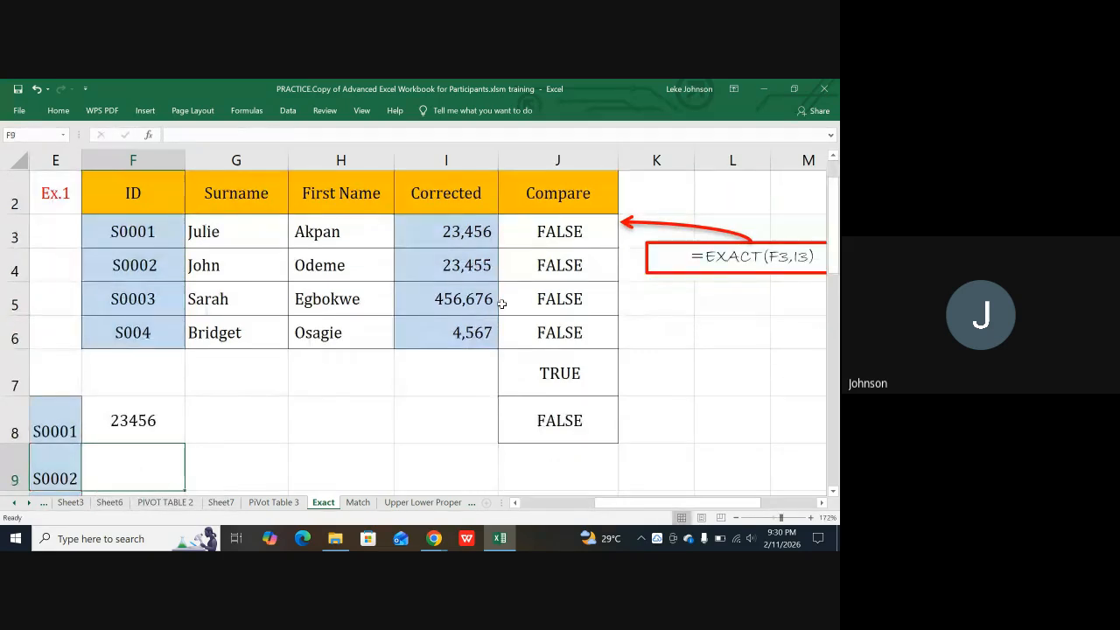
Step: Fill the SUMIF formula from F8 down through F11 for the remaining IDs
scroll(502, 303, "down", 1)
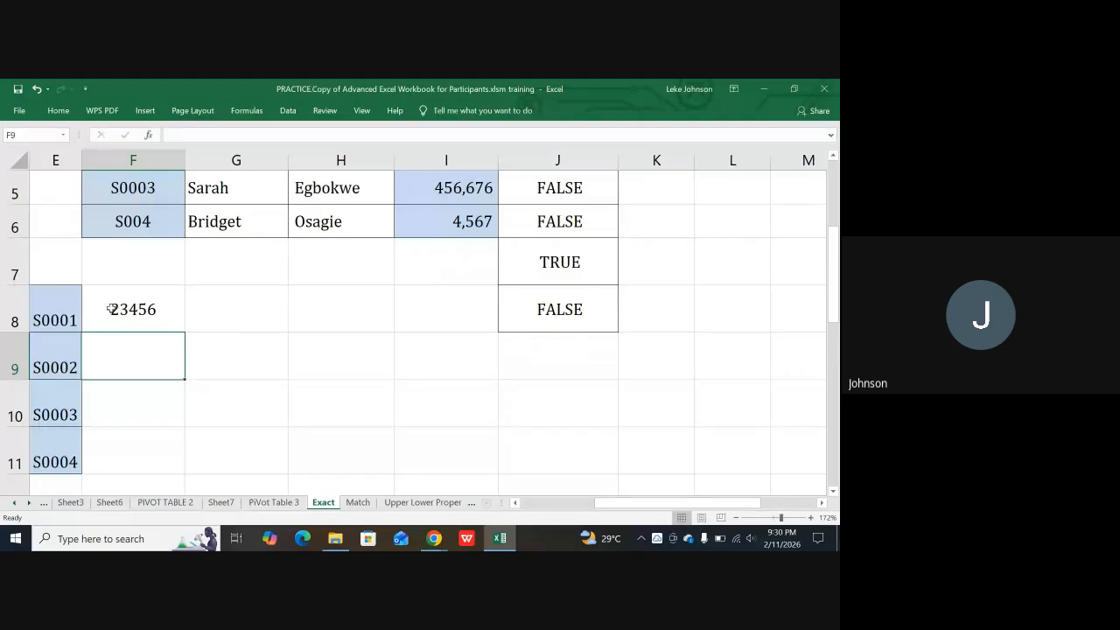
scroll(242, 251, "up", 1)
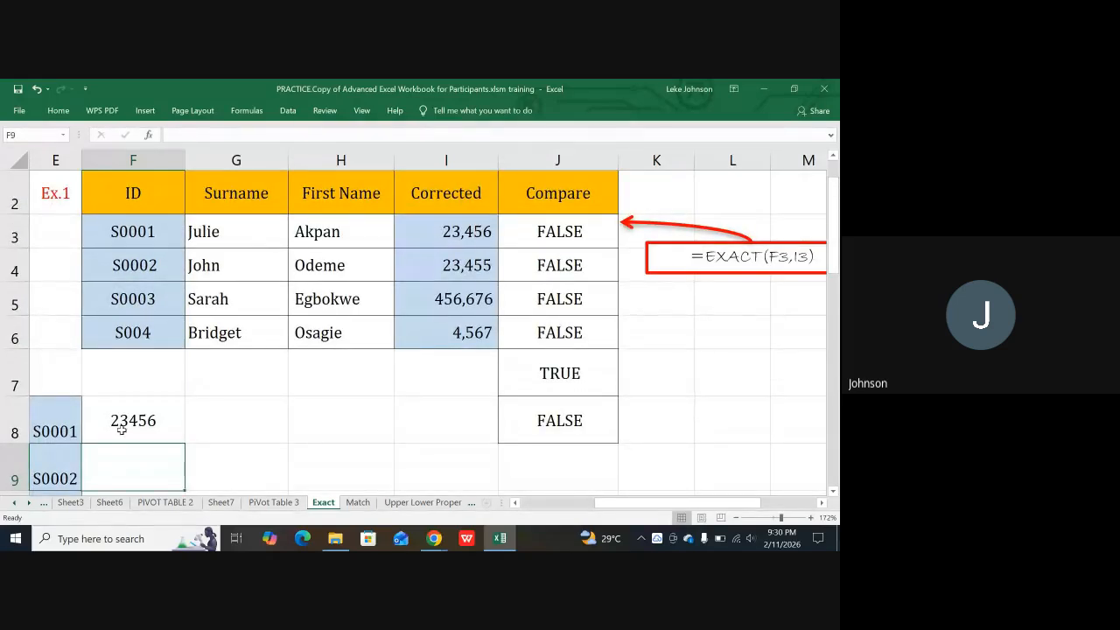
left_click(122, 428)
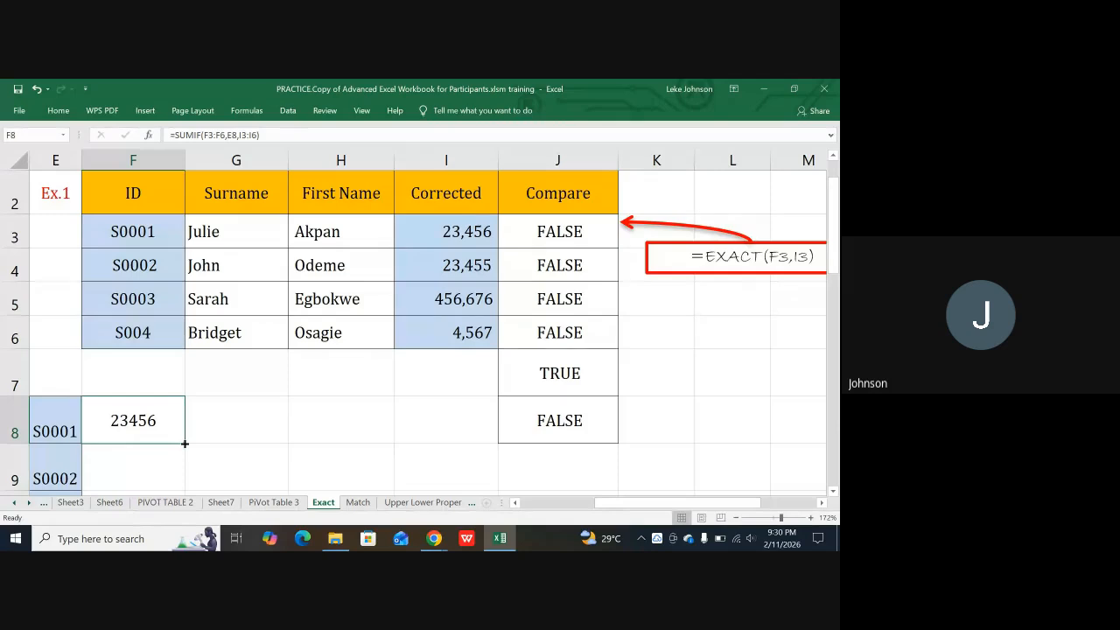
mouse_move(184, 444)
left_mouse_down()
mouse_move(187, 491)
mouse_move(187, 435)
left_mouse_up()
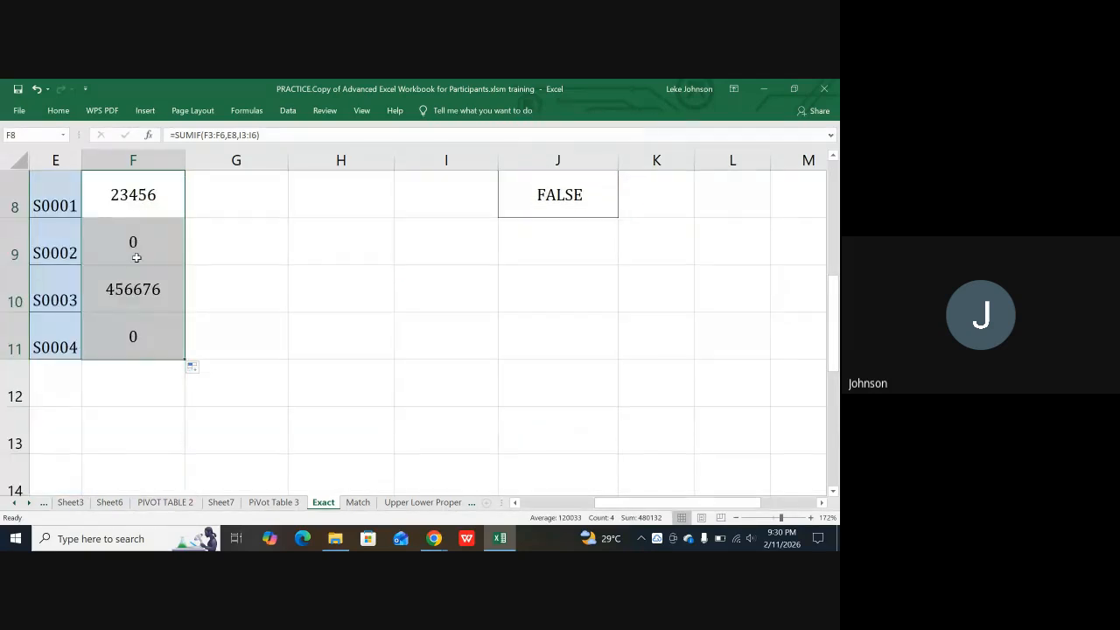
Step: Compare the IDs and SUMIF results in E8:F11 with the ID and Corrected columns of the table above
left_click(103, 267)
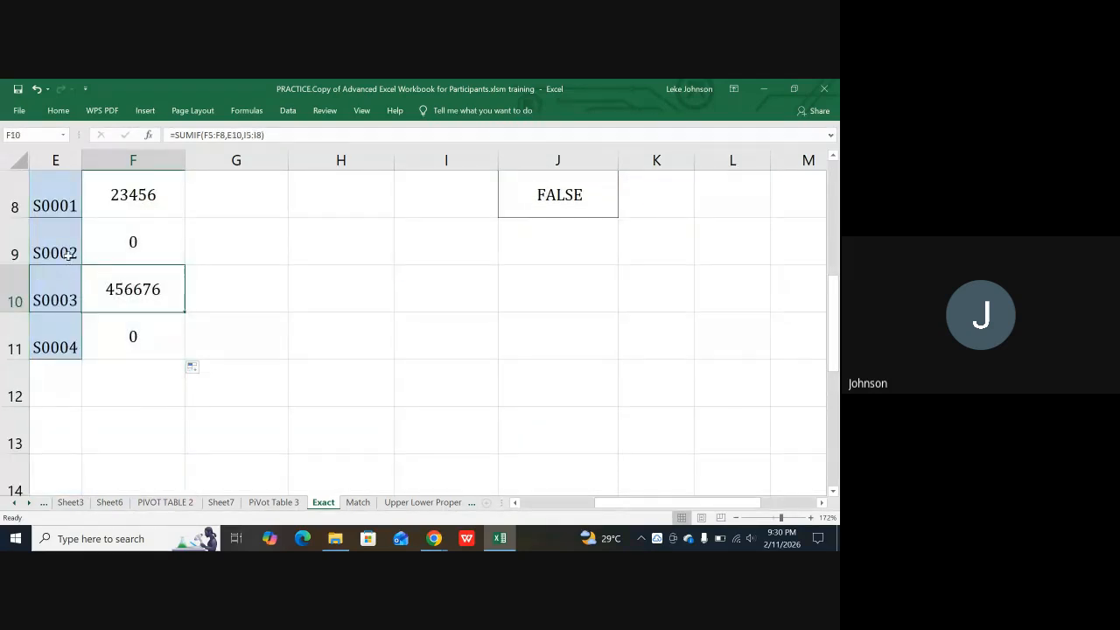
left_click(68, 247)
scroll(68, 248, "up", 2)
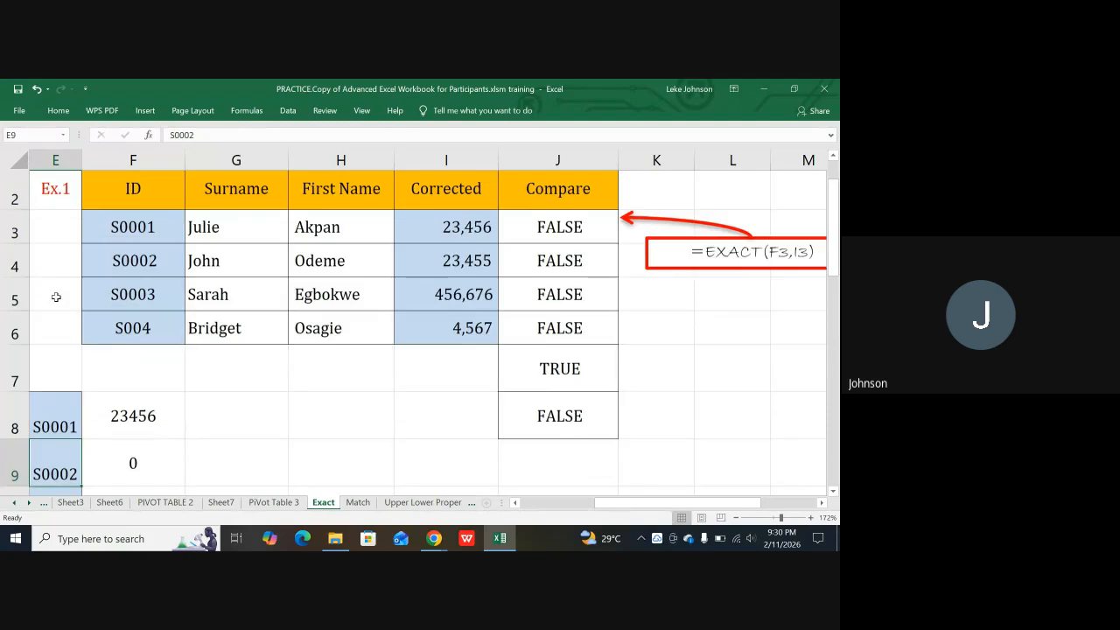
scroll(66, 375, "down", 1)
scroll(563, 265, "up", 1)
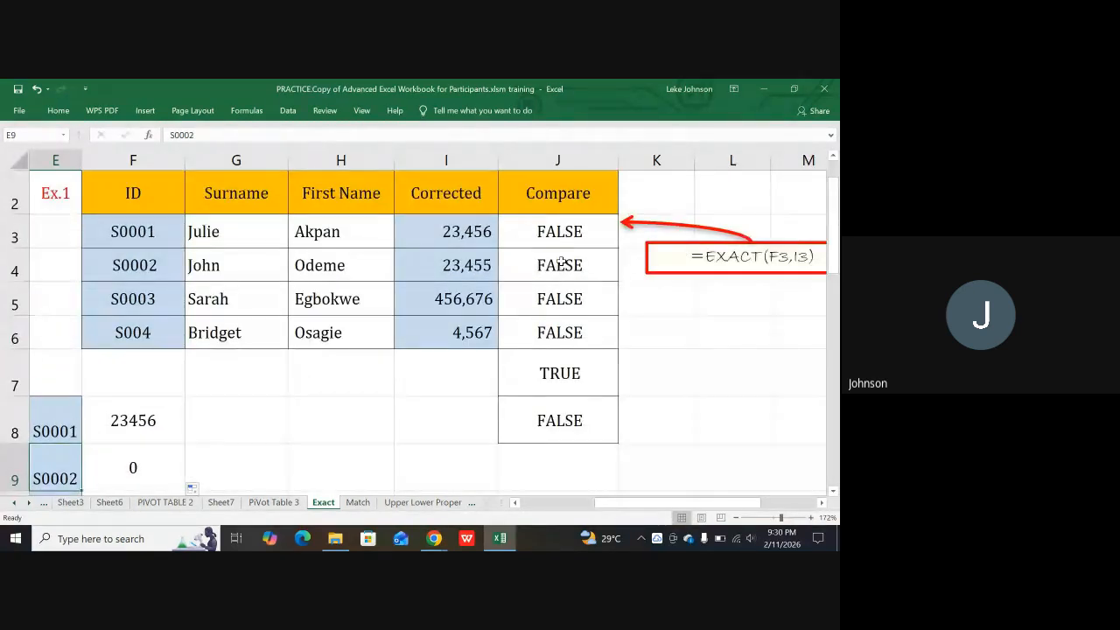
scroll(420, 351, "down", 1)
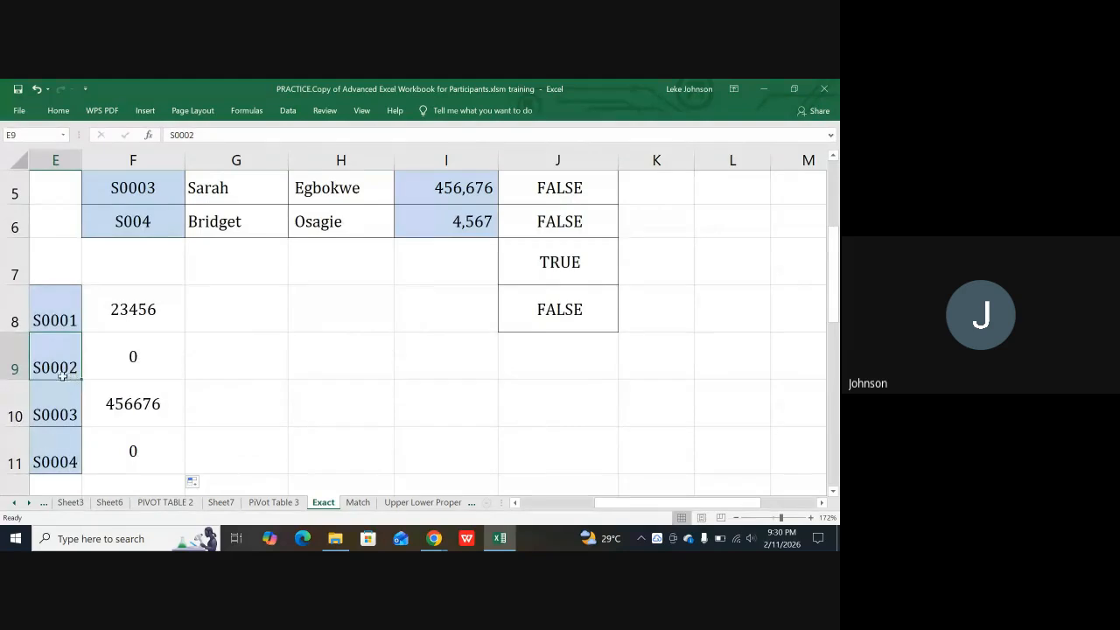
scroll(66, 359, "up", 1)
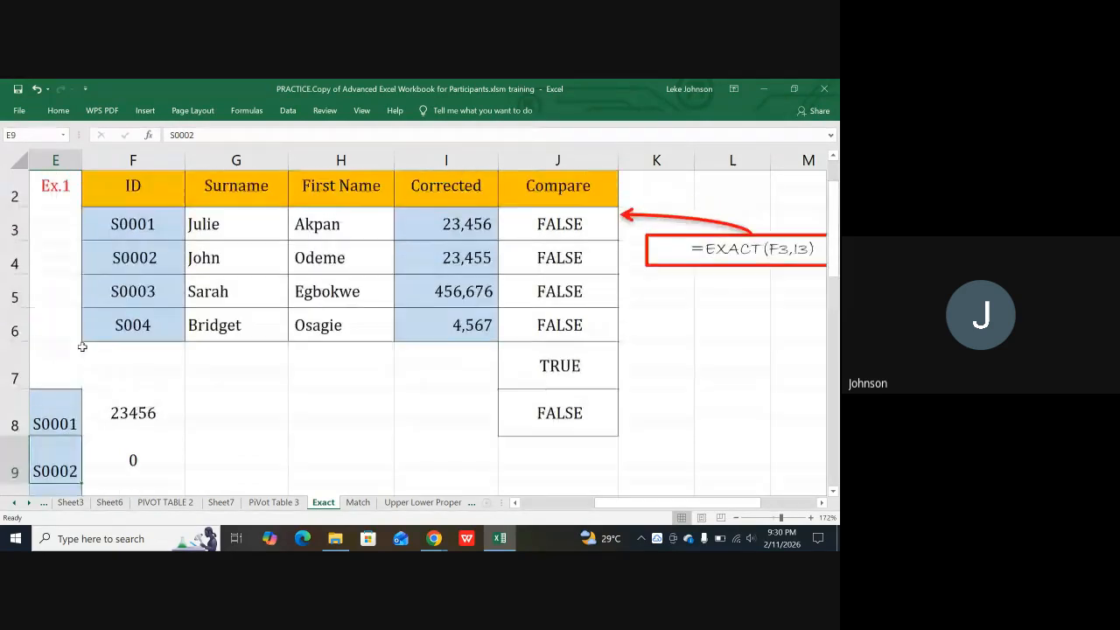
left_click(153, 277)
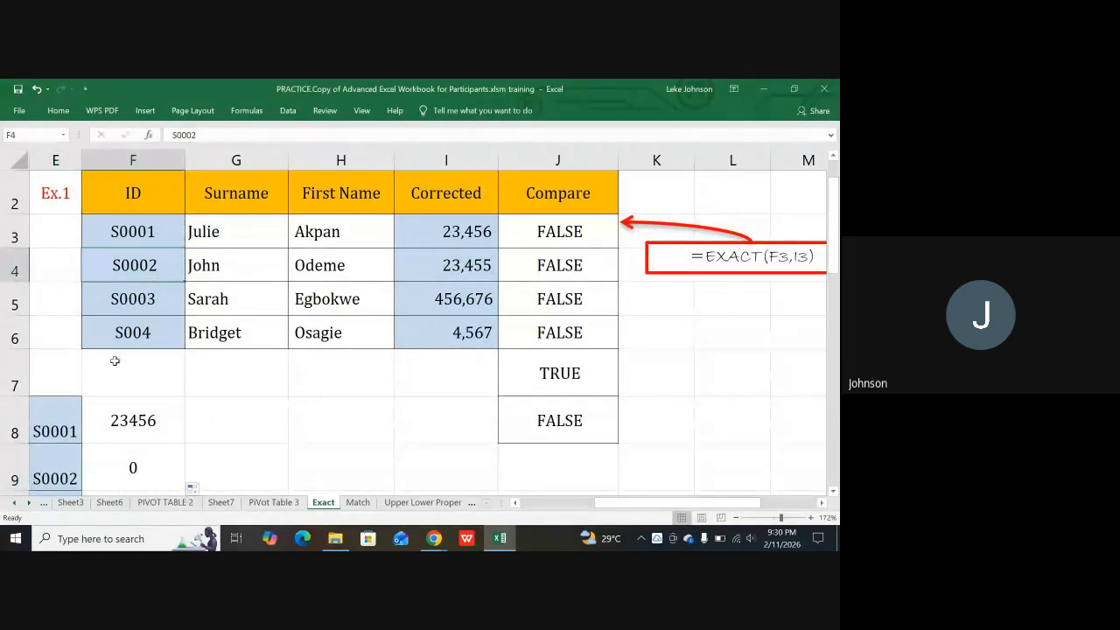
left_click(477, 262)
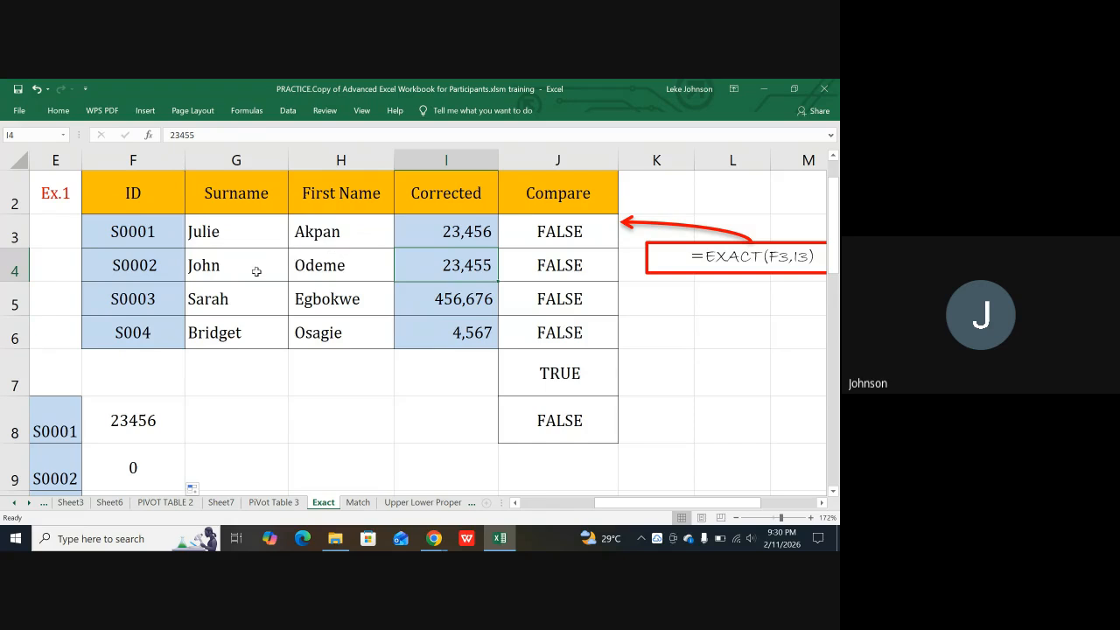
scroll(256, 271, "down", 1)
scroll(162, 262, "up", 2)
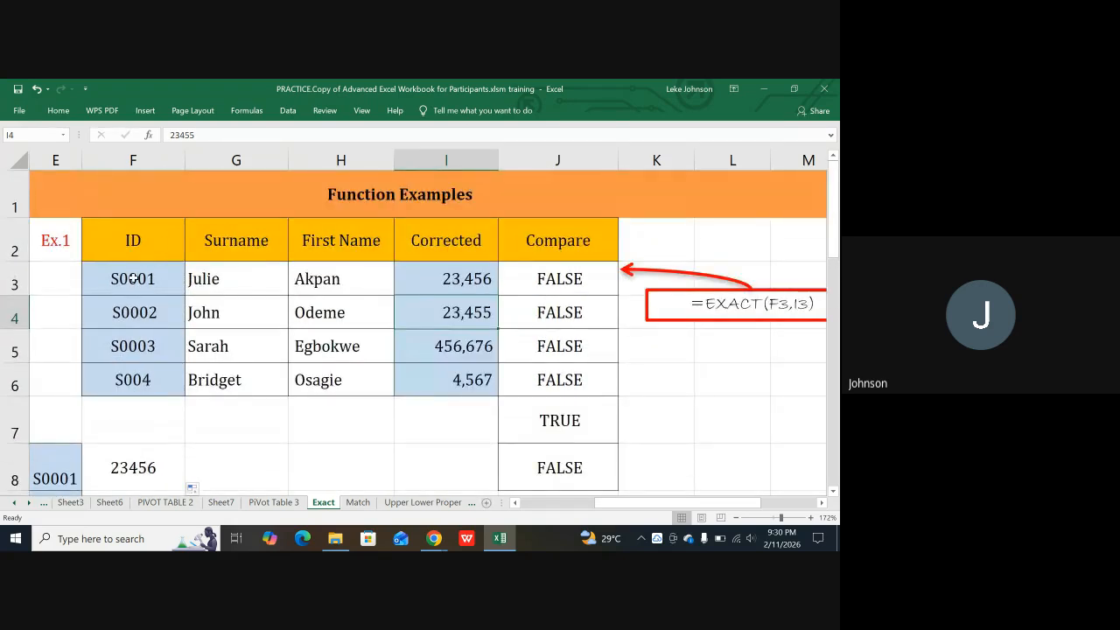
scroll(133, 278, "down", 2)
scroll(202, 262, "up", 2)
scroll(137, 400, "down", 2)
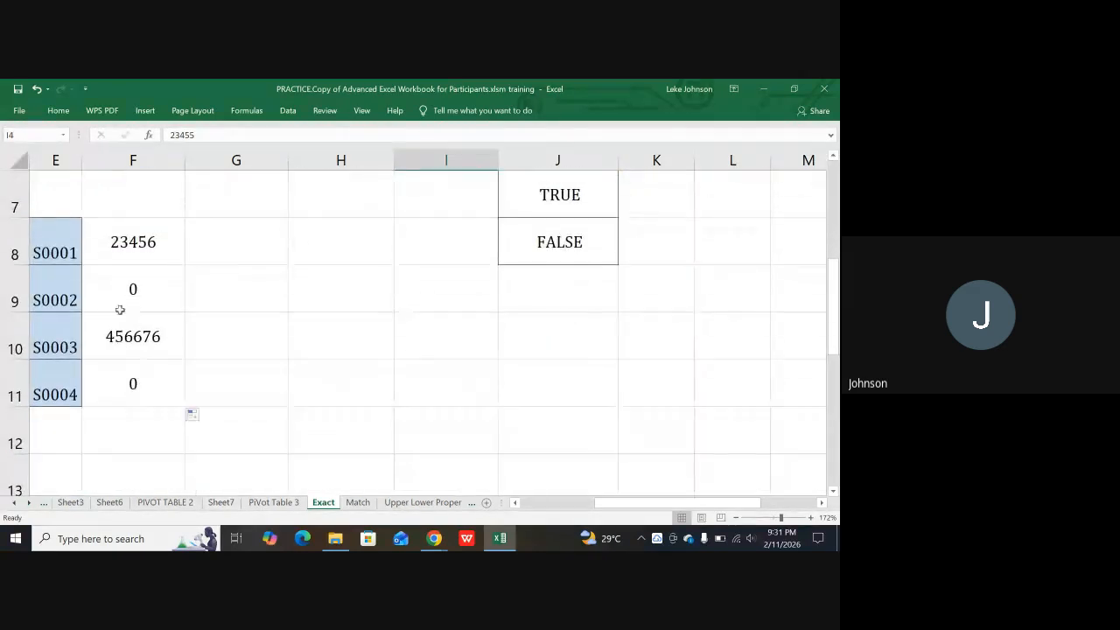
left_click(58, 305)
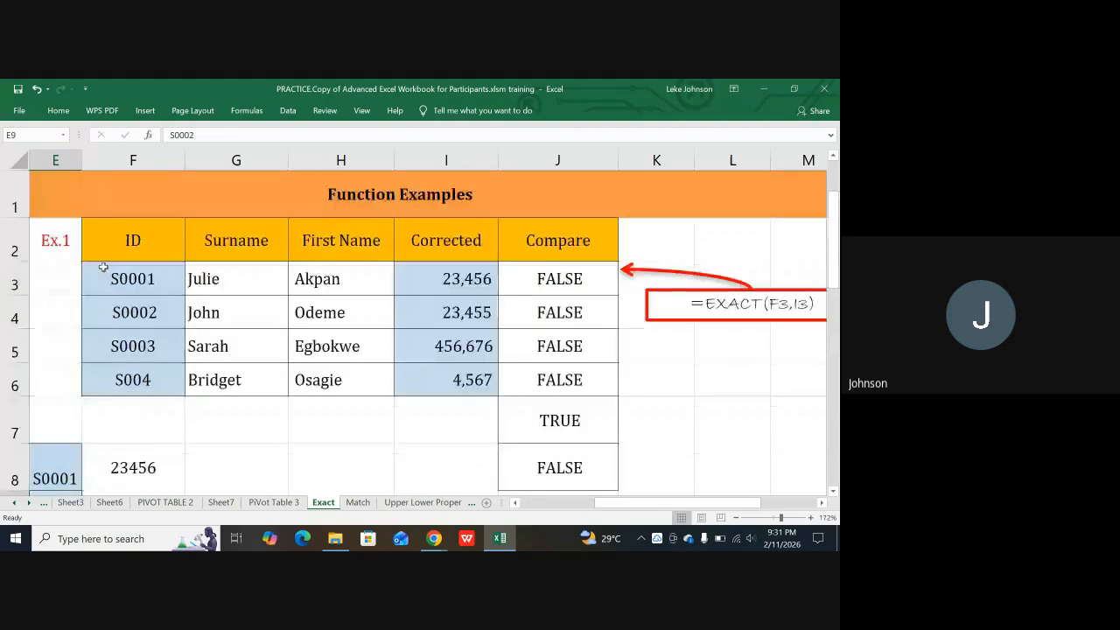
scroll(96, 273, "up", 2)
left_click(138, 315)
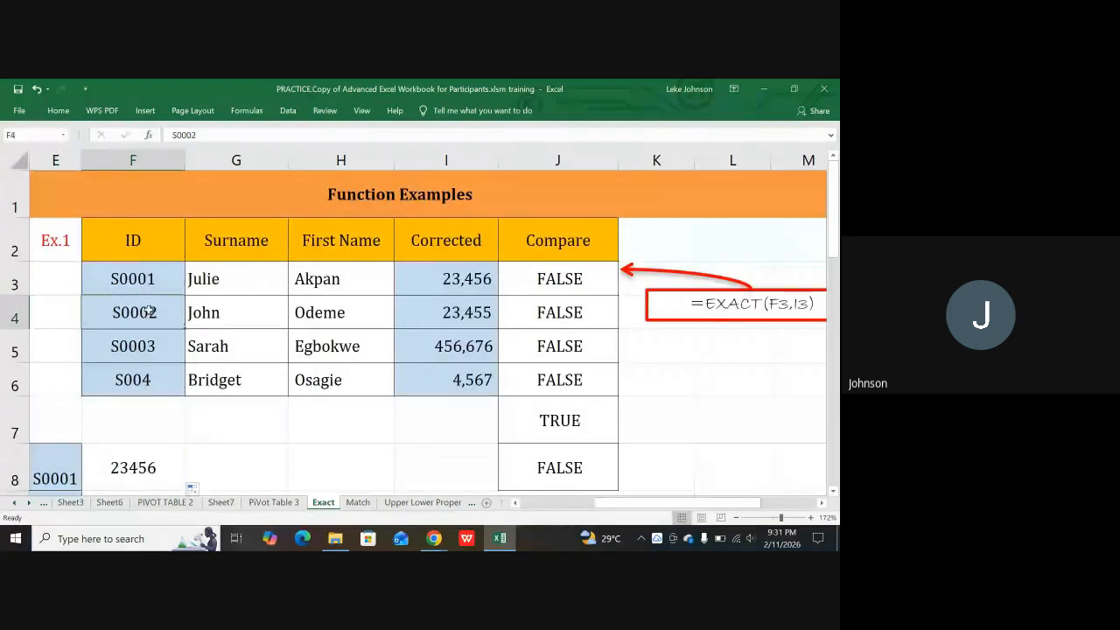
scroll(149, 469, "down", 1)
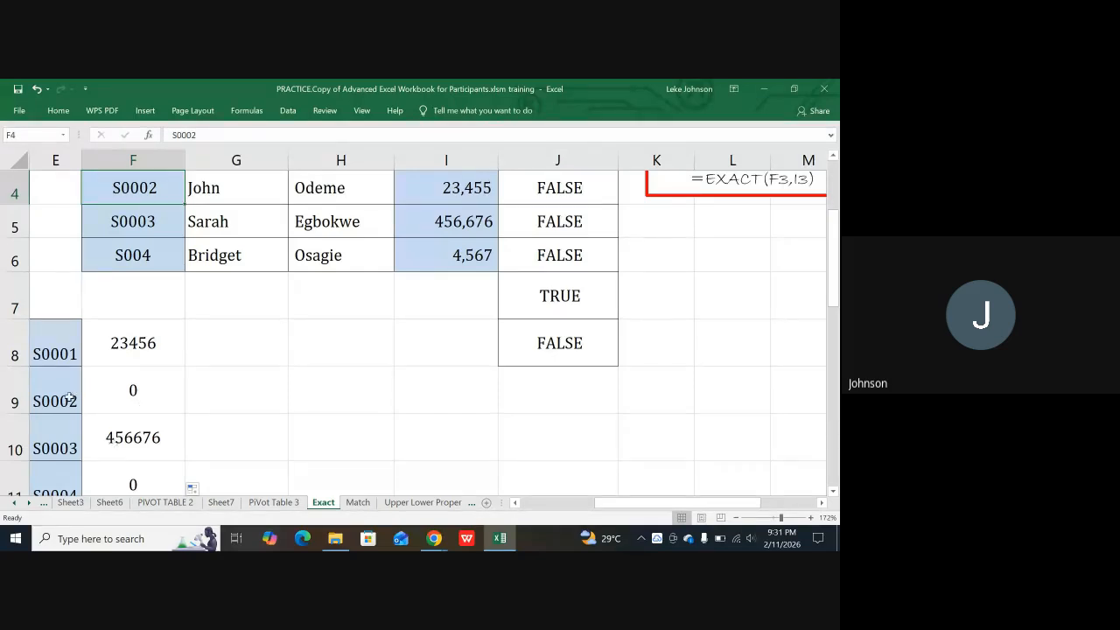
scroll(140, 354, "up", 1)
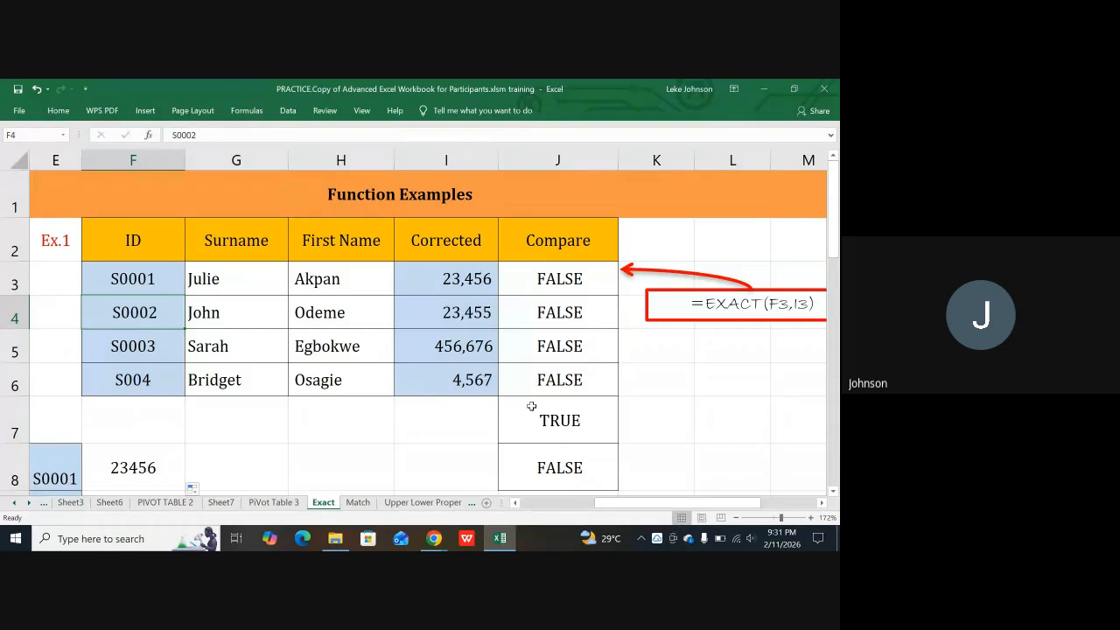
Step: Undo the SUMIF formulas, the Corrected column changes, the column E resizing and the IDs pasted from E8 down
key("Down")
key("Down")
key("Down")
key("Down")
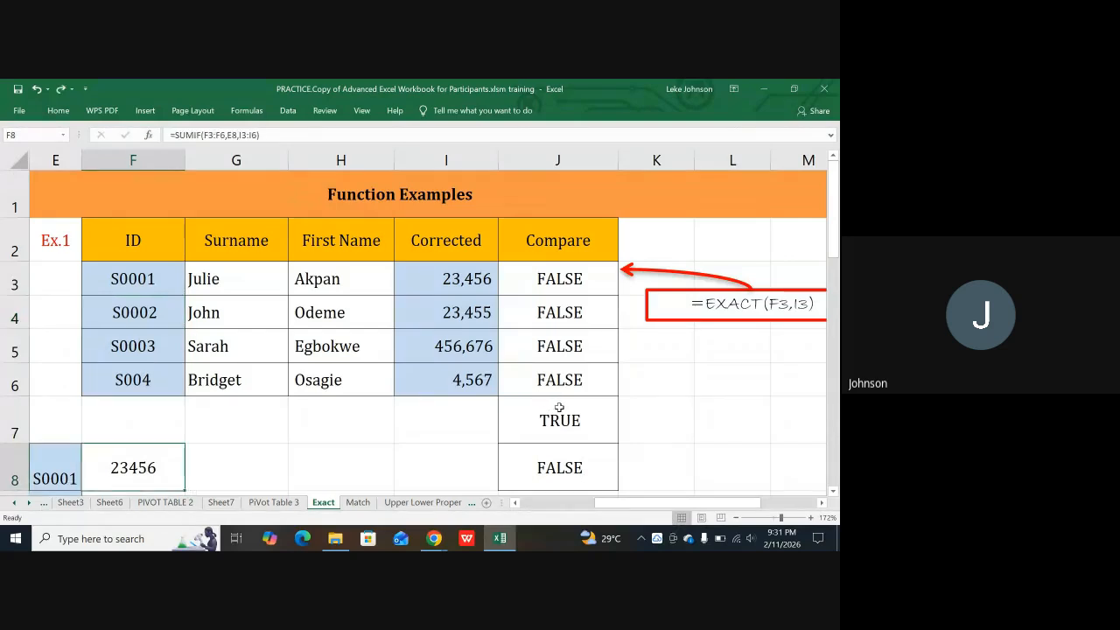
key("ctrl+z")
key("ctrl+z")
key("ctrl+z")
key("ctrl+z")
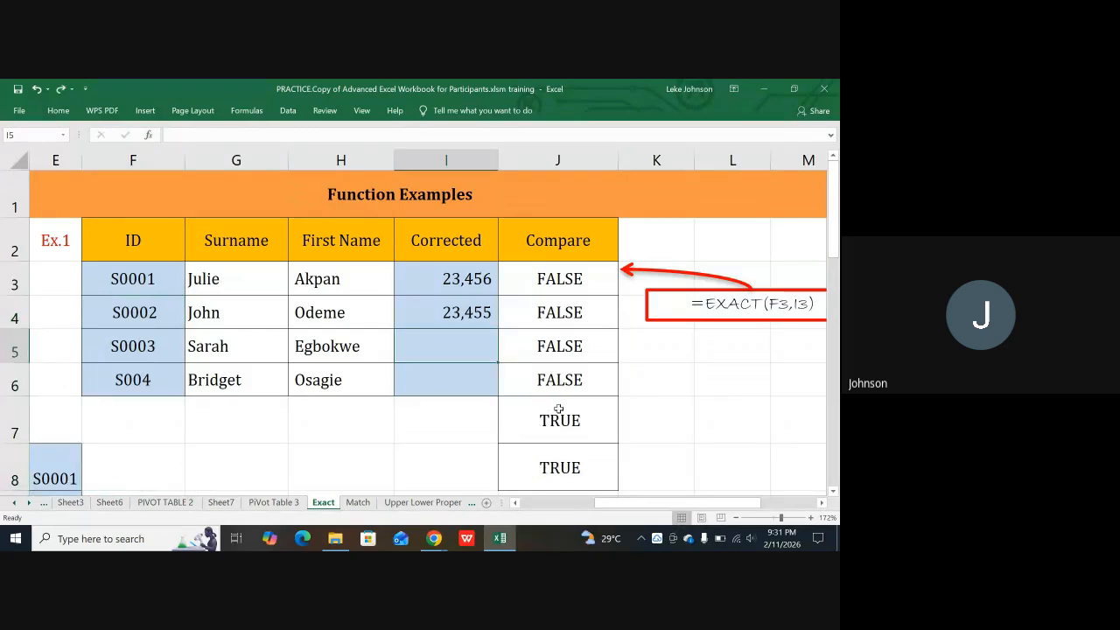
key("ctrl+z")
key("ctrl+z")
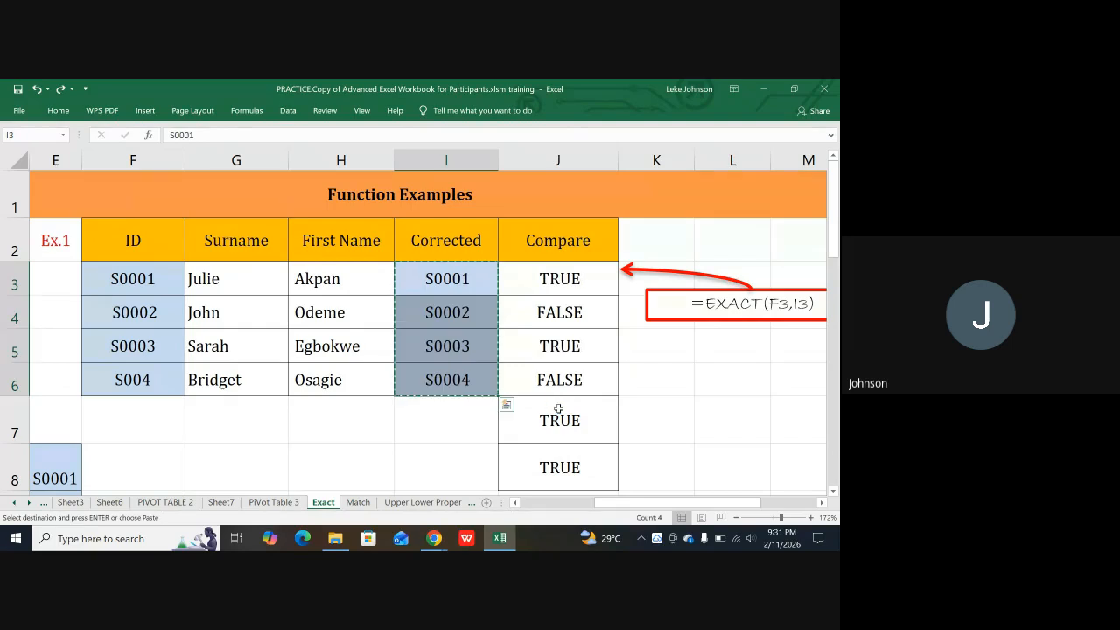
key("ctrl+z")
key("ctrl+z")
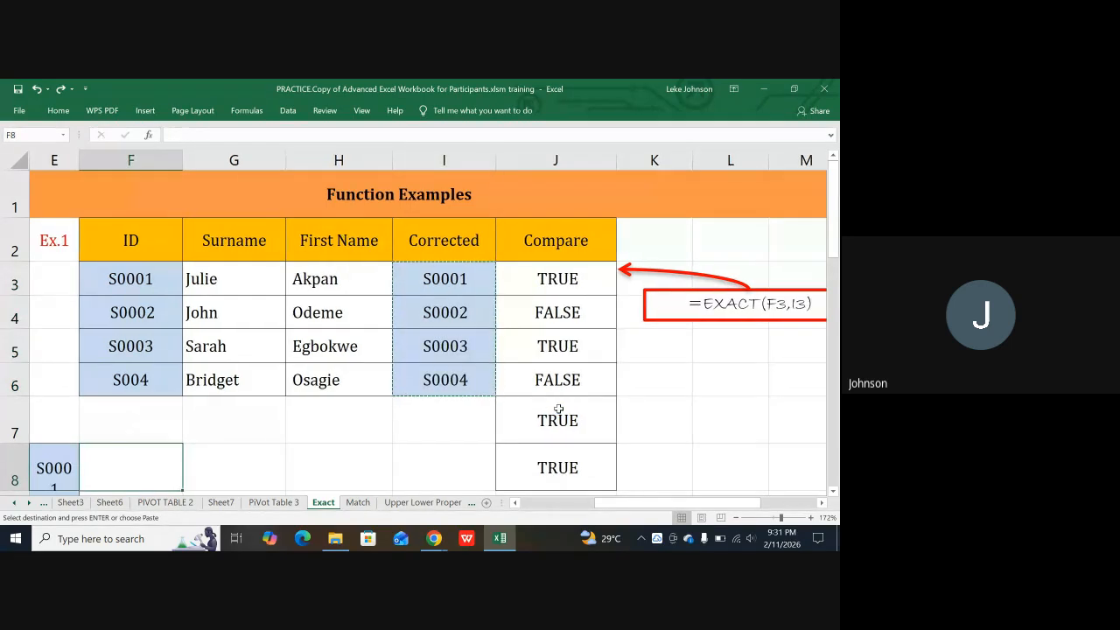
key("ctrl+z")
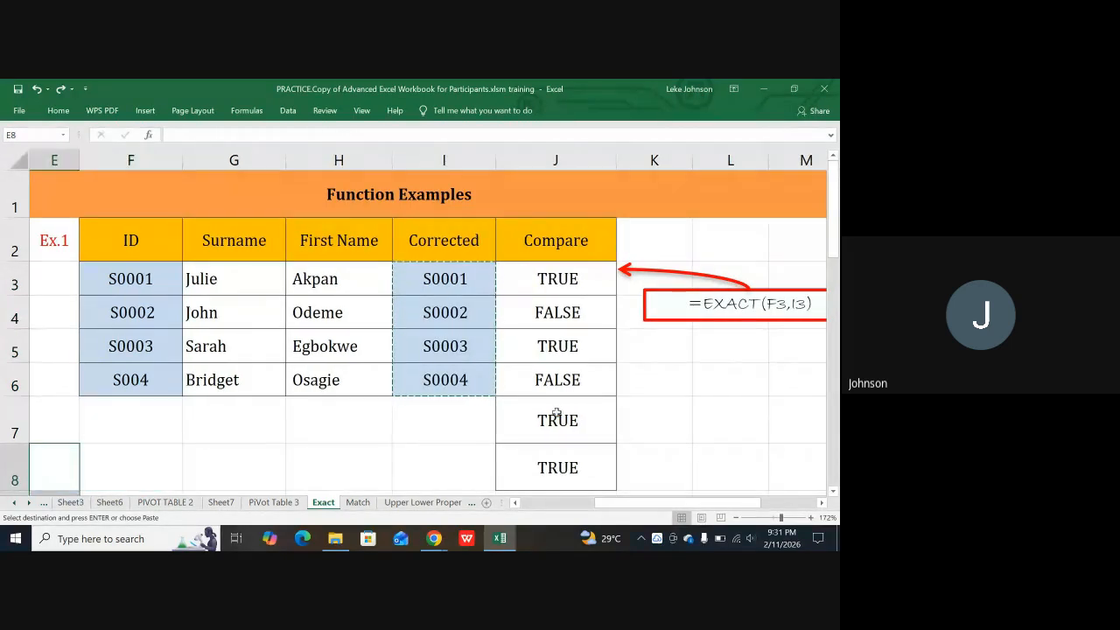
Step: Cancel the pending copy of the Corrected IDs in I3:I6
left_click(439, 469)
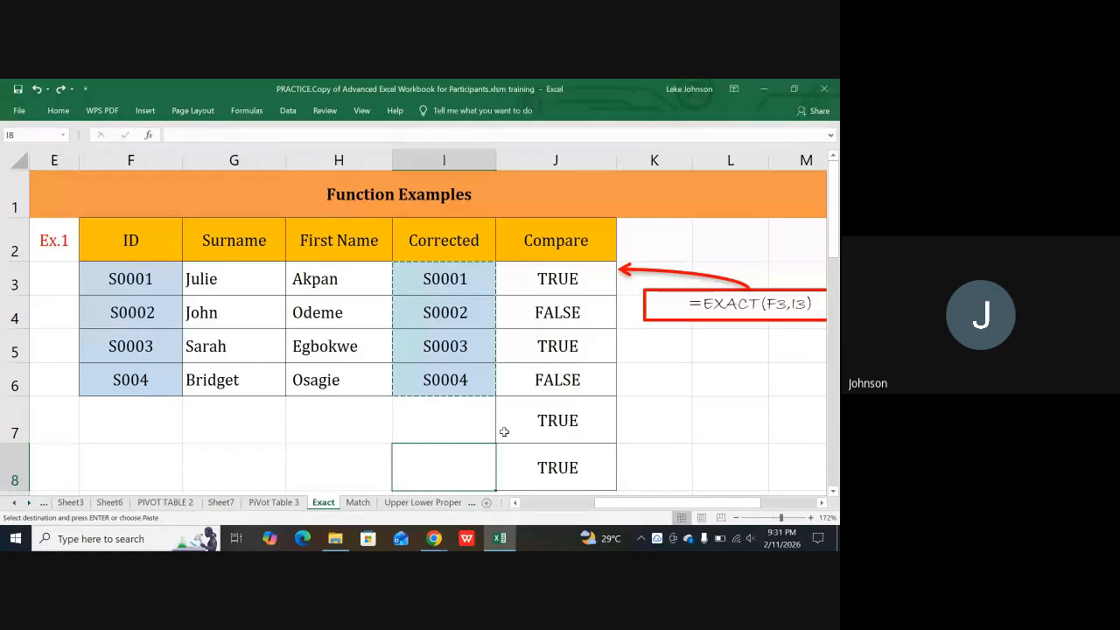
key("Escape")
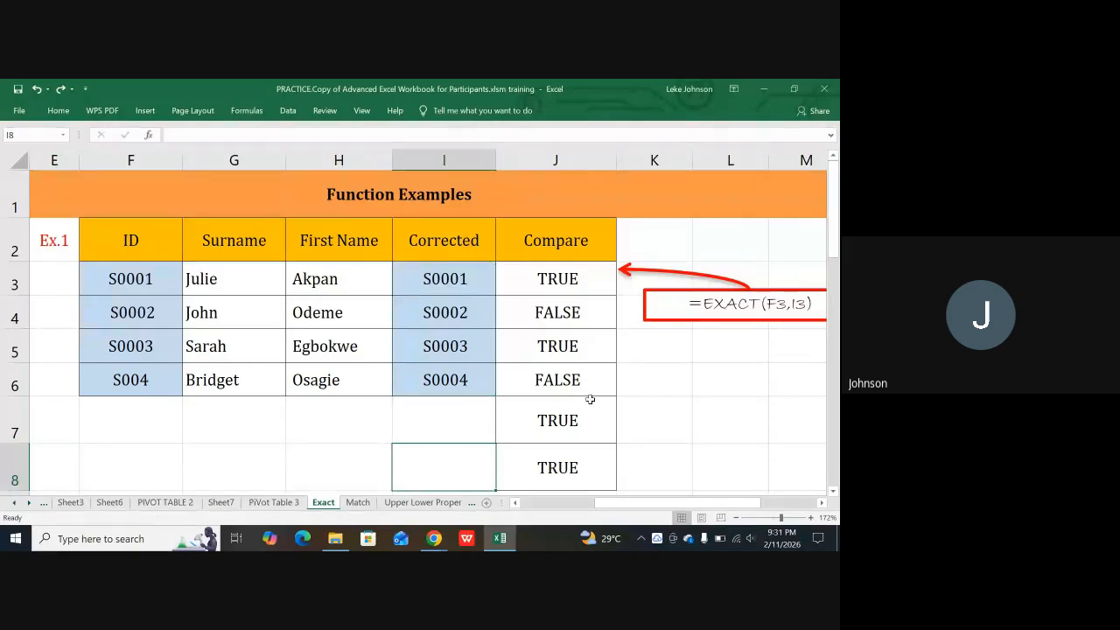
left_click(649, 393)
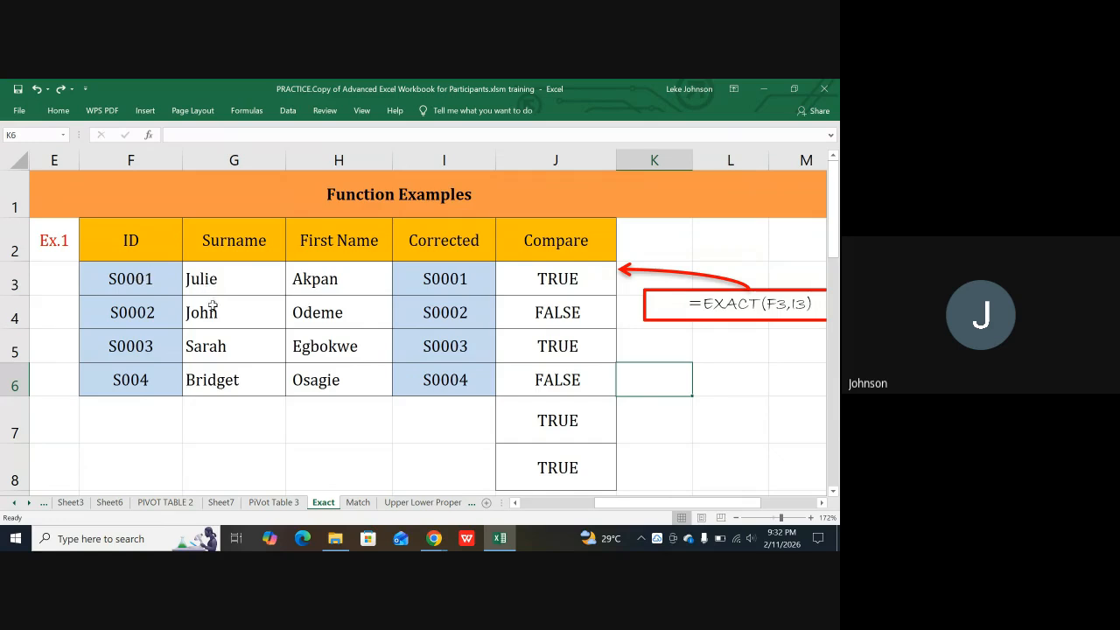
Step: Check the ID, Corrected ID and EXACT formula in row 3, and compare the two IDs in row 4
left_click(137, 286)
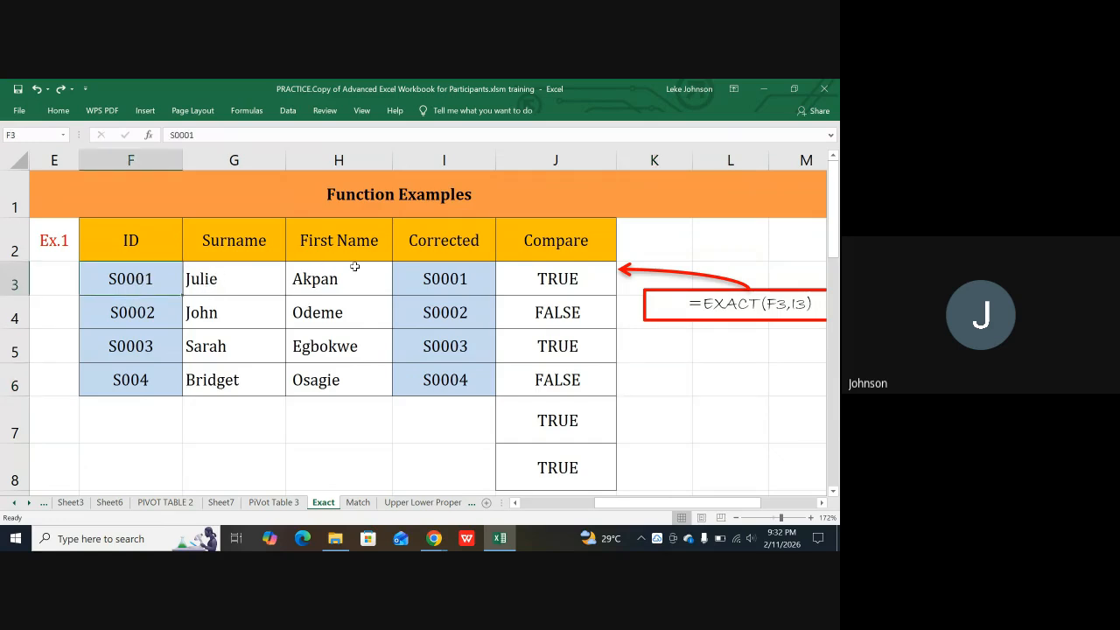
left_click(429, 275)
left_click(596, 273)
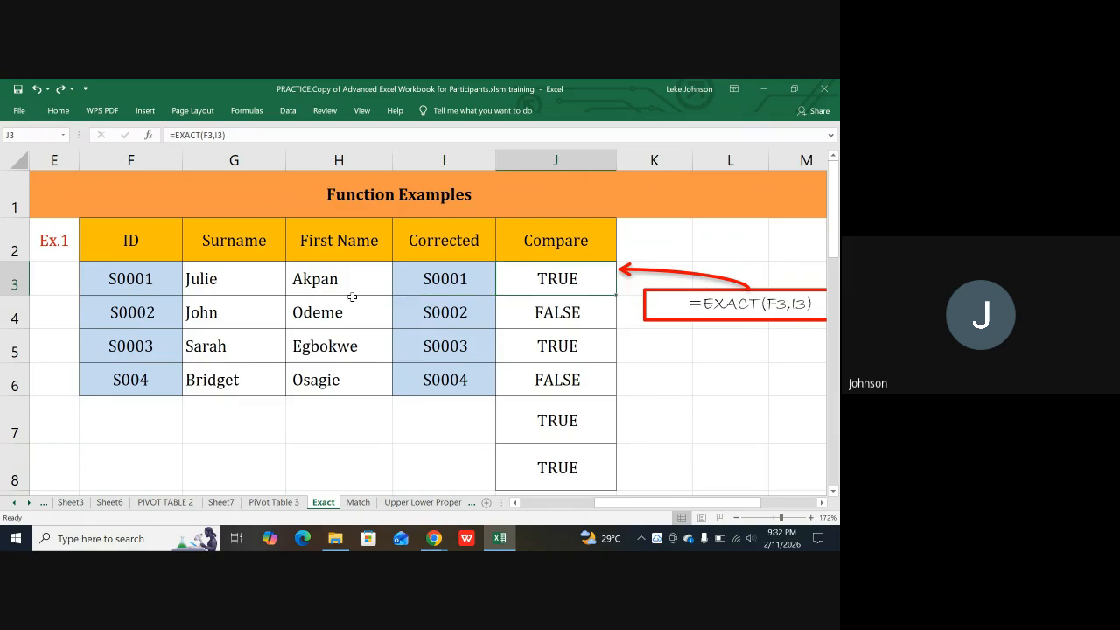
left_click(129, 317)
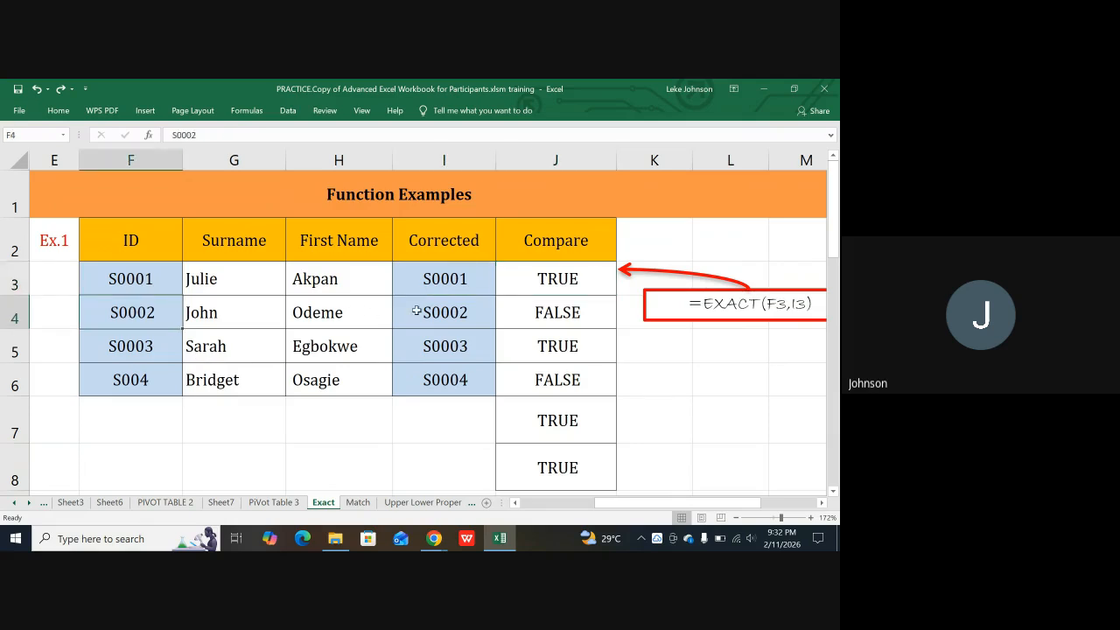
left_click(416, 311)
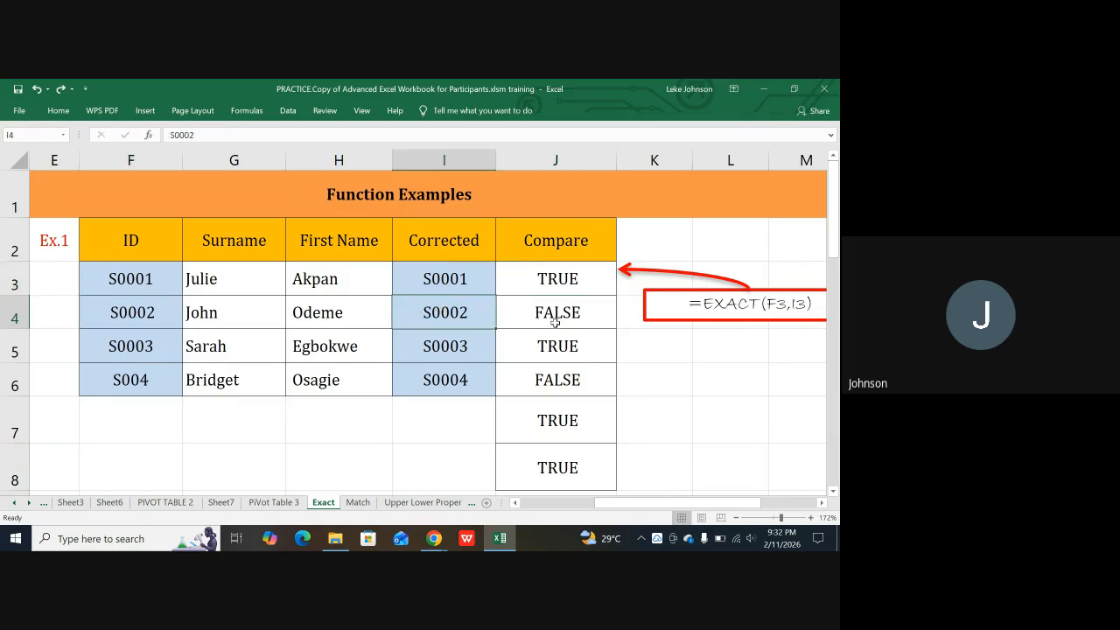
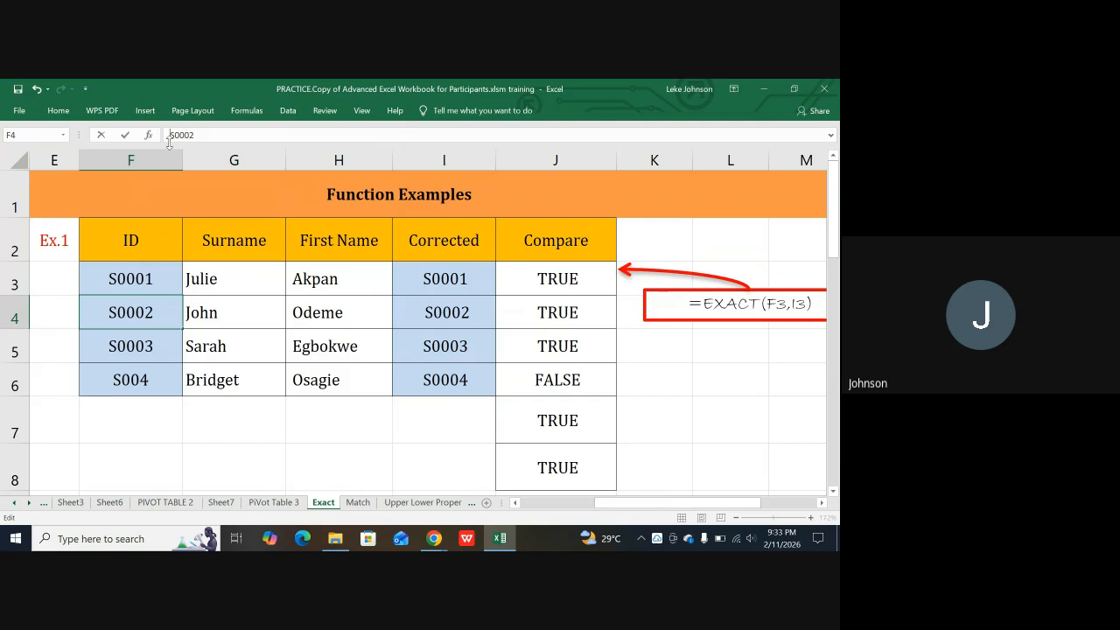
Step: Remove the leading space from the ID in F4 and check the Corrected ID in I4
key("Return")
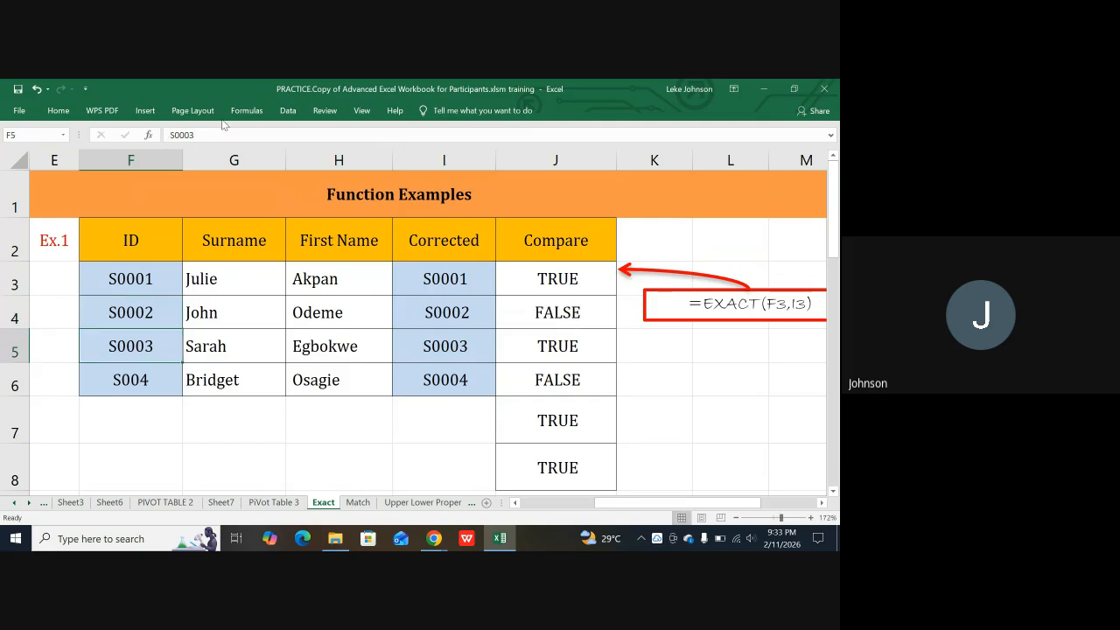
left_click(452, 312)
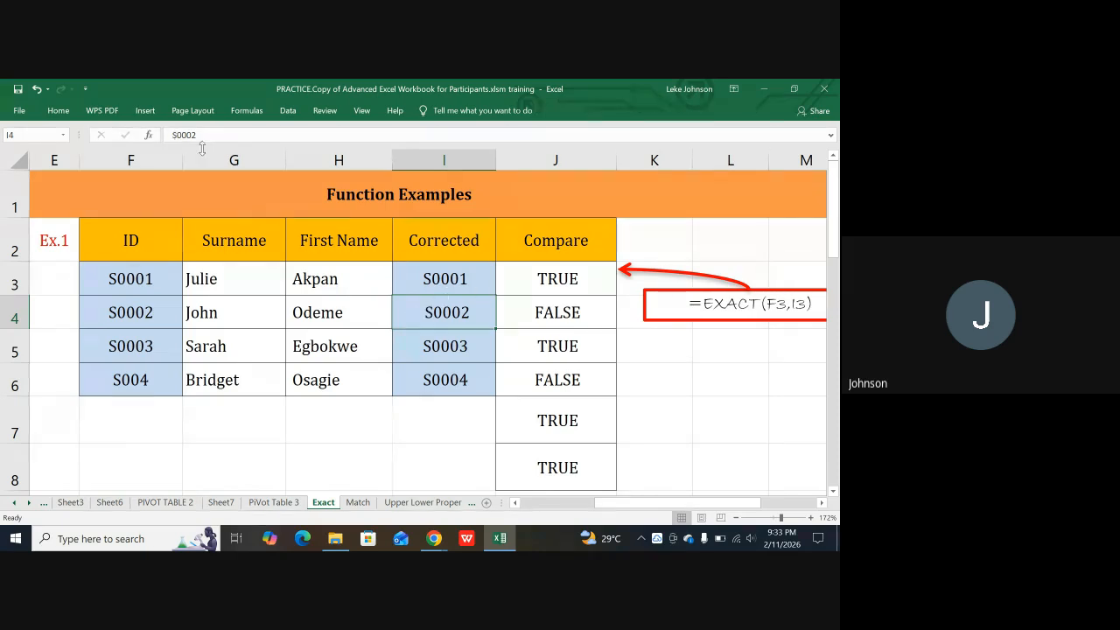
Step: Delete the surplus EXACT formulas below the table in J7:J8
scroll(382, 276, "down", 2)
scroll(500, 308, "up", 1)
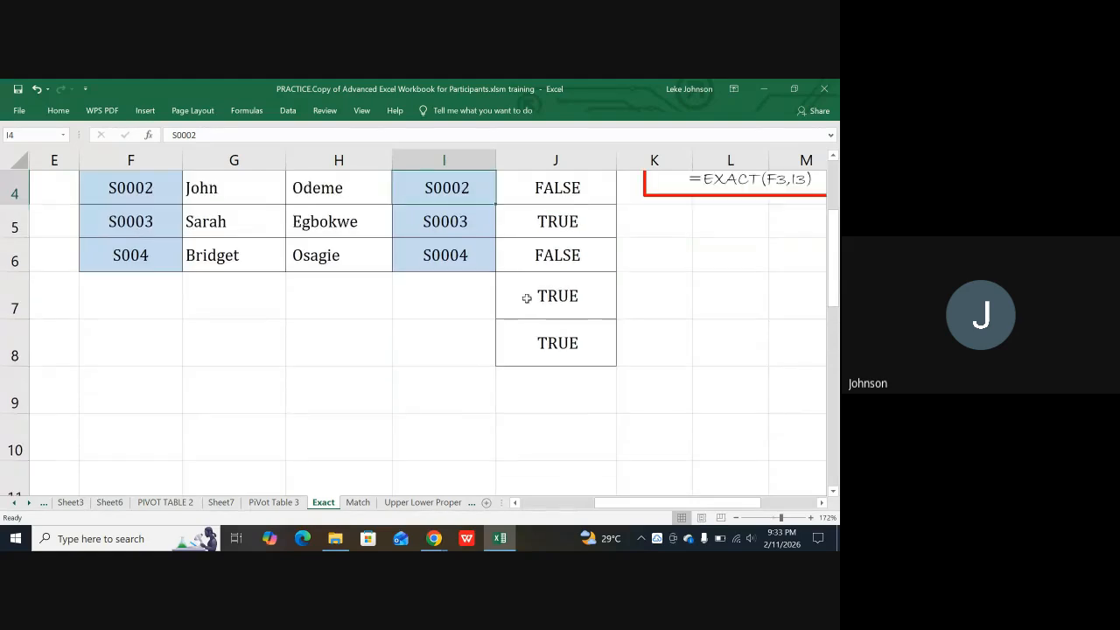
left_click(540, 295)
left_click_drag(540, 295, 537, 341)
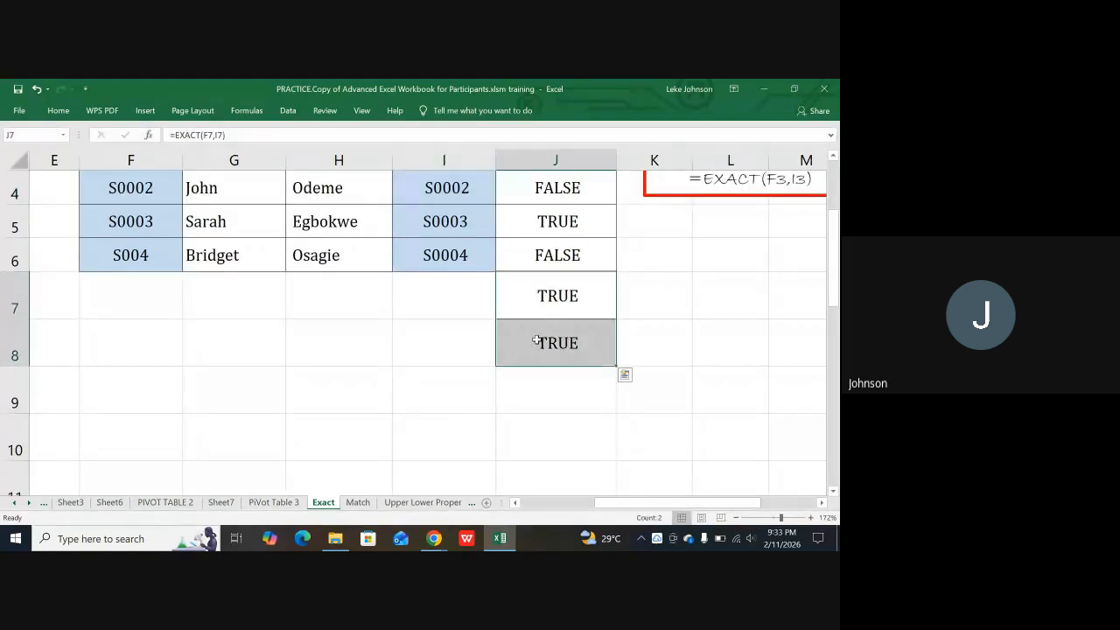
key("Delete")
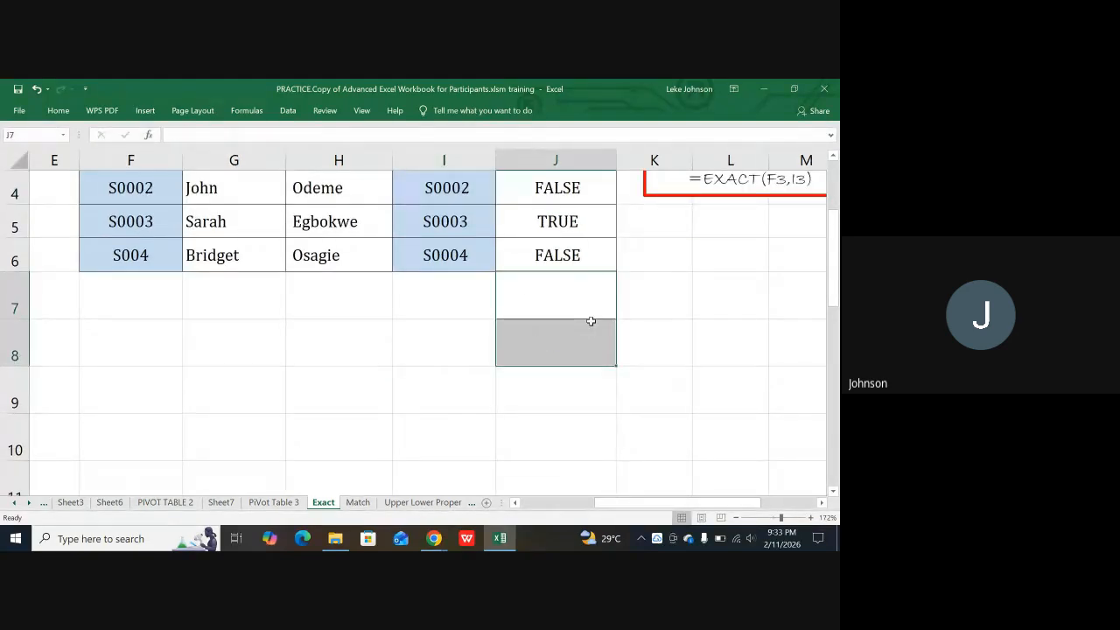
left_click(657, 356)
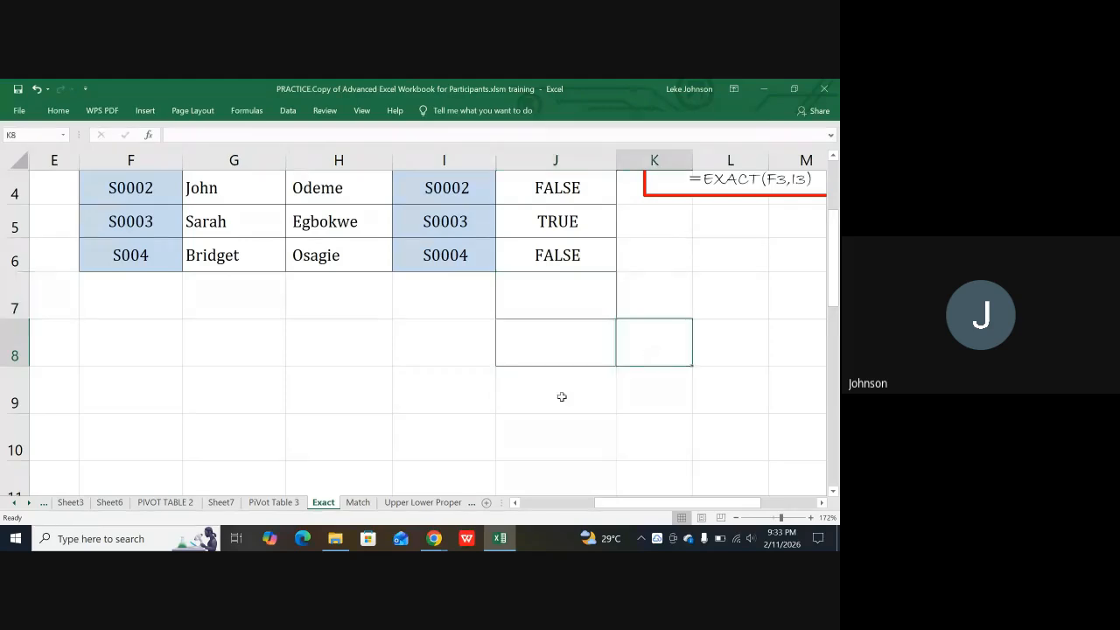
Step: Switch to the Google Meet call, look through the host controls and open the meeting chat
left_click(435, 539)
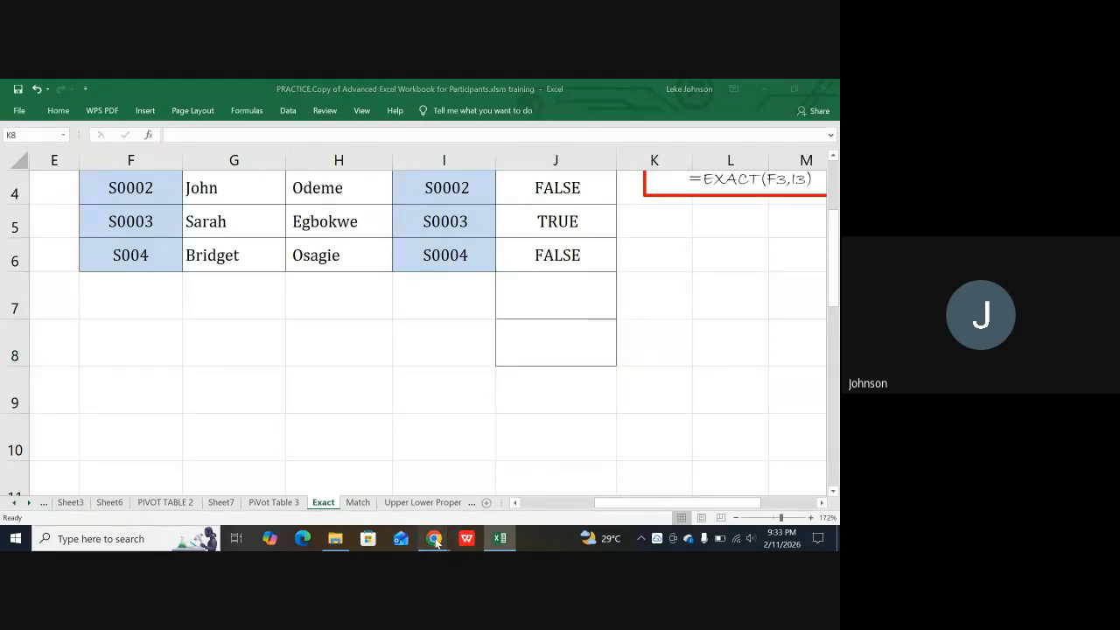
left_click(380, 498)
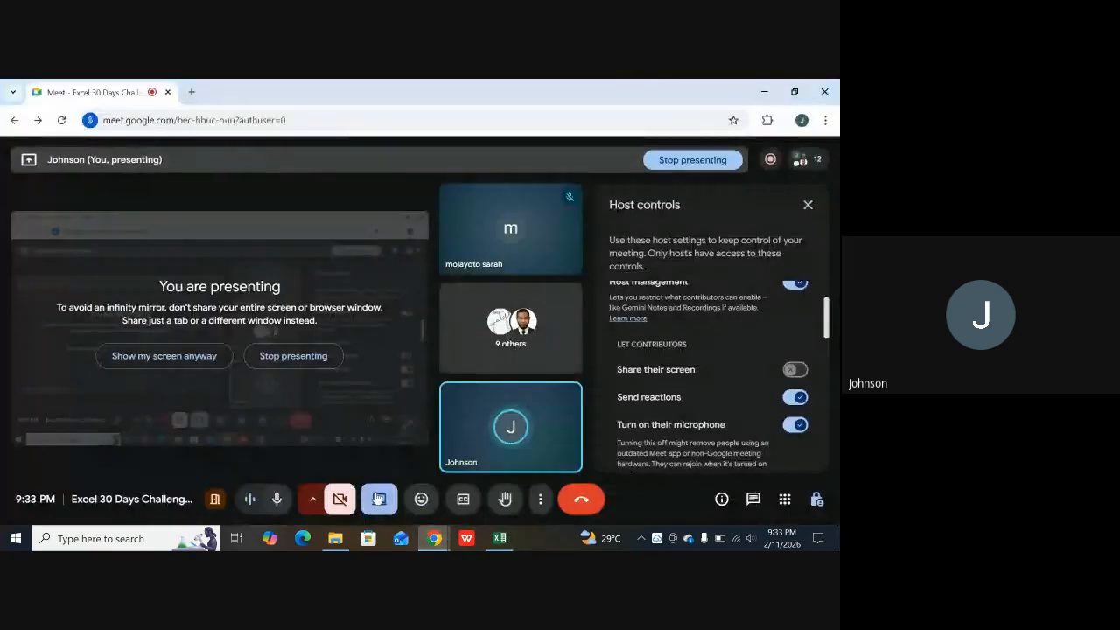
scroll(722, 407, "down", 3)
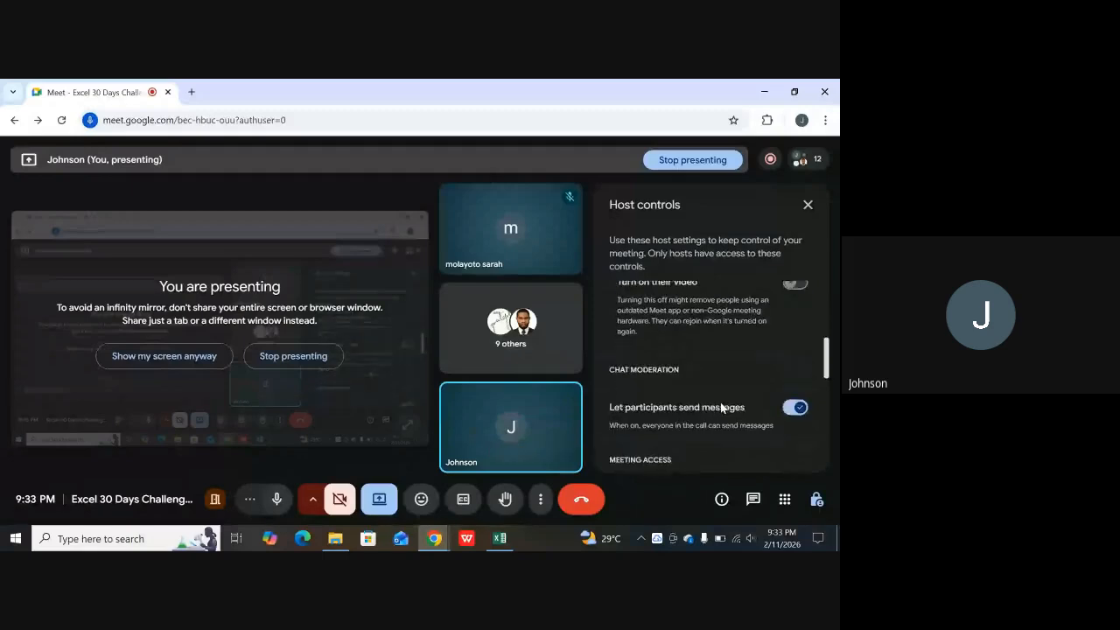
scroll(722, 407, "down", 6)
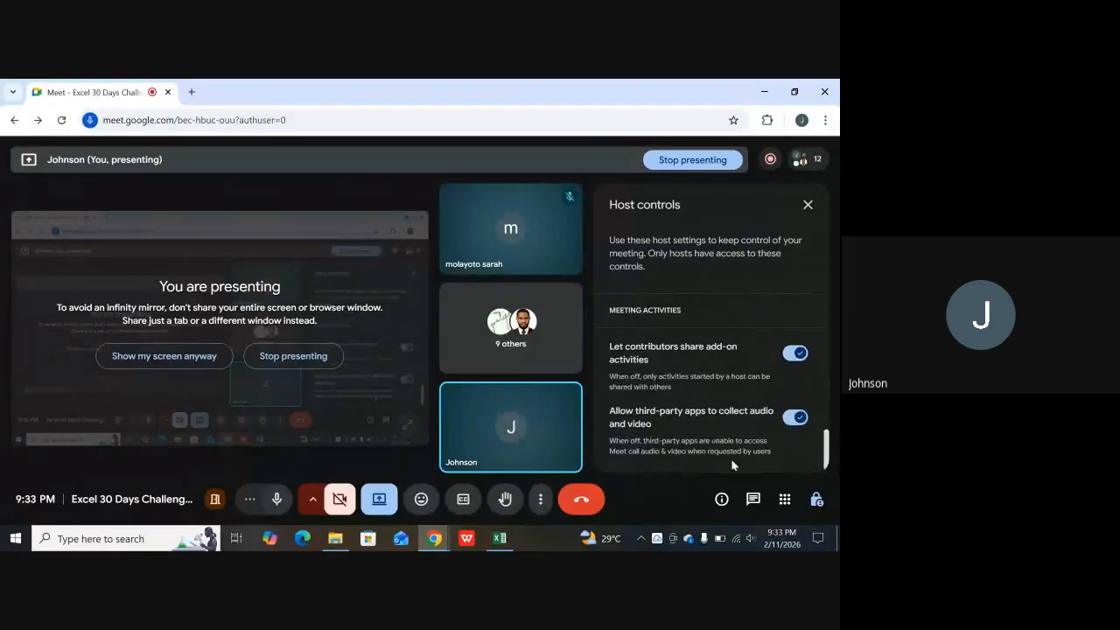
left_click(753, 500)
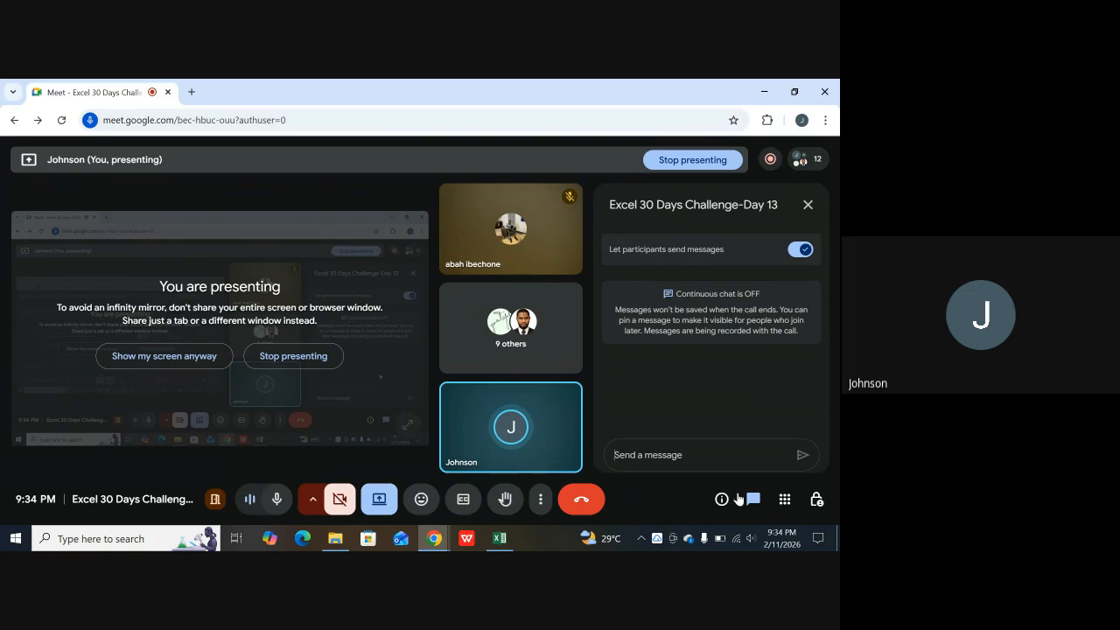
Step: Switch back to Excel, open the Match sheet and review the function name and group in A2:B2
mouse_move(498, 537)
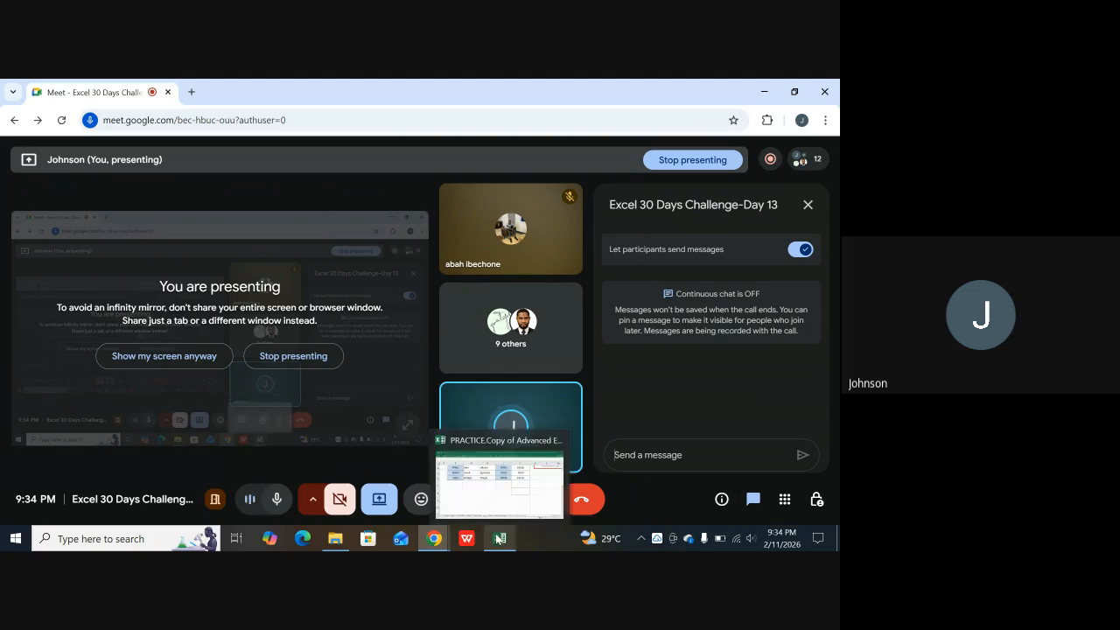
left_click(493, 500)
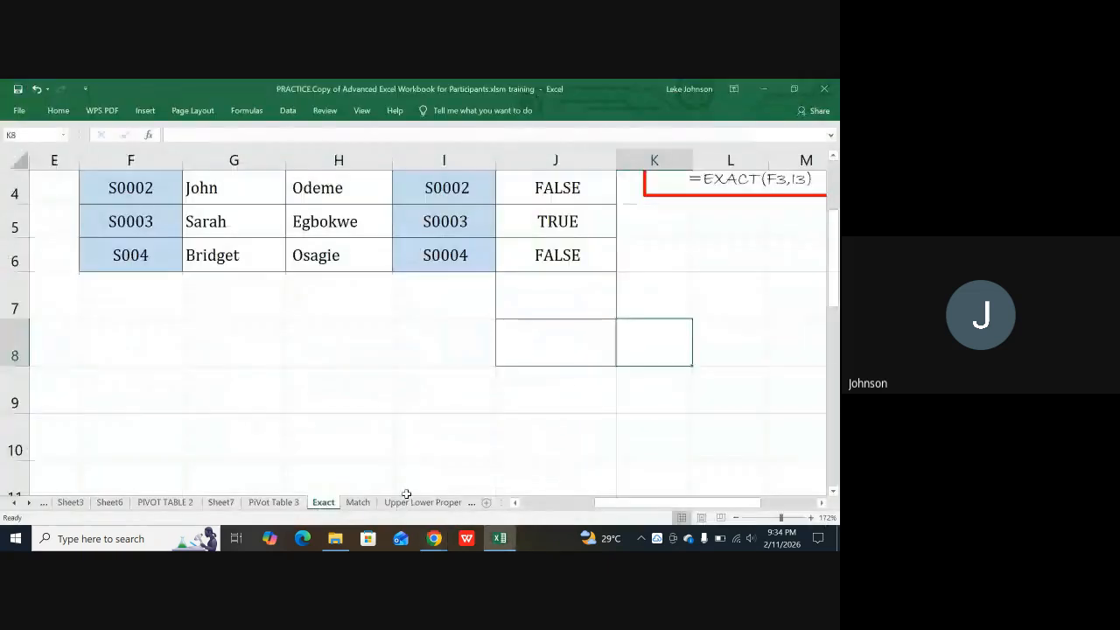
left_click(355, 504)
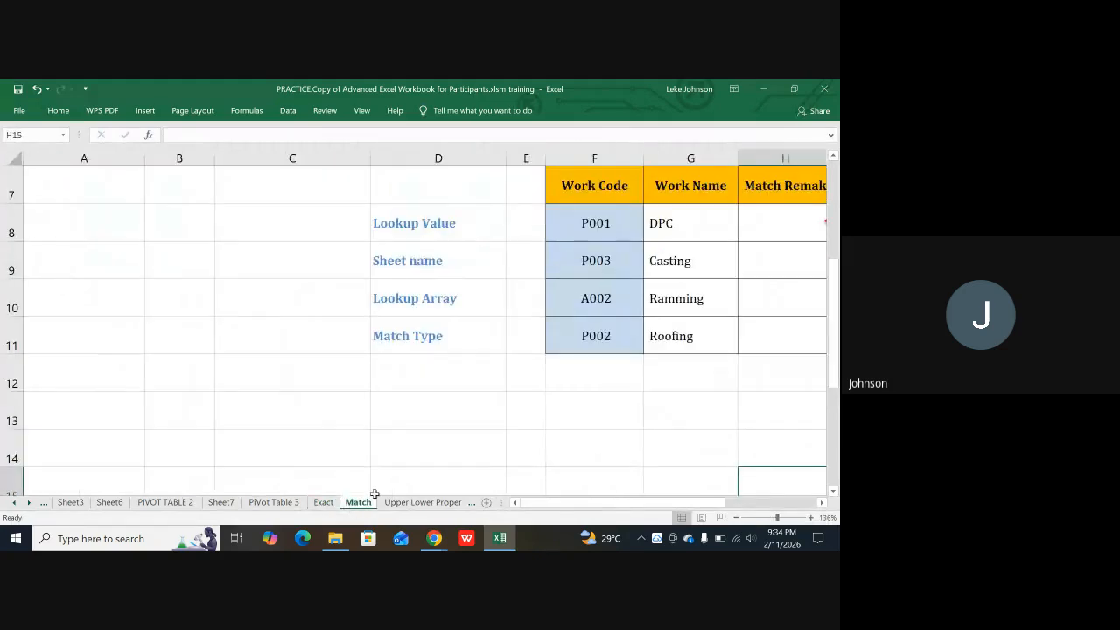
scroll(415, 480, "up", 2)
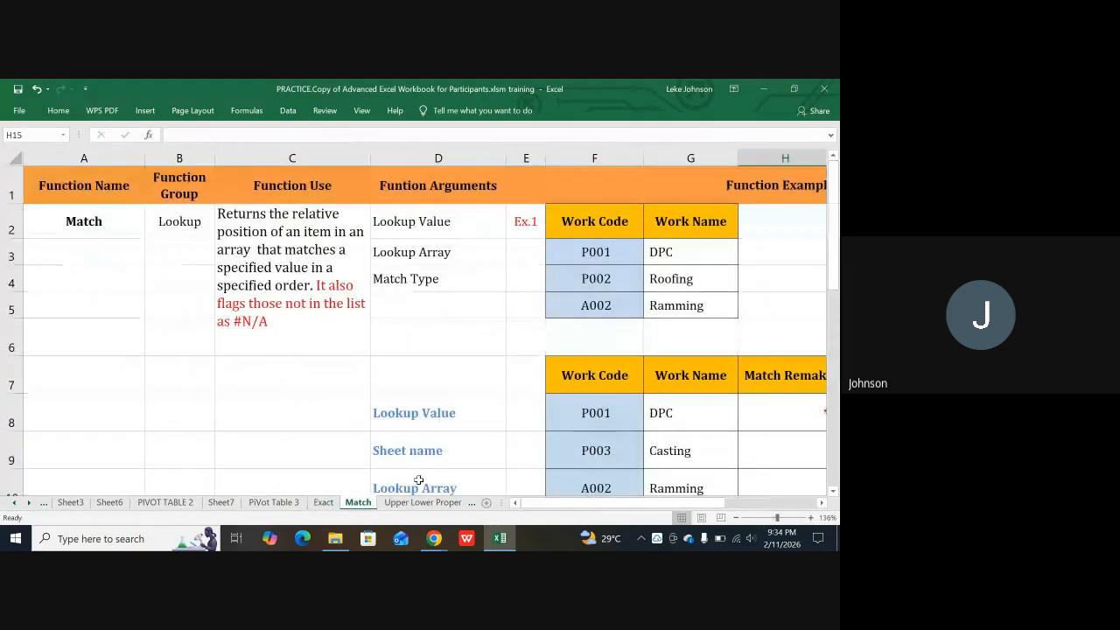
left_click(75, 210)
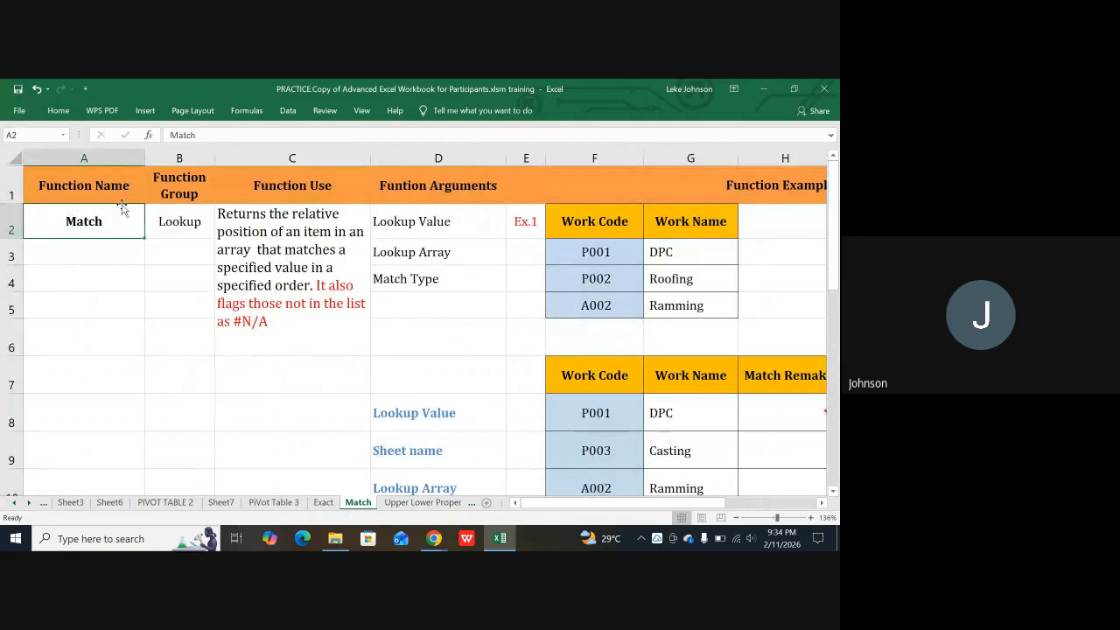
left_click(189, 224)
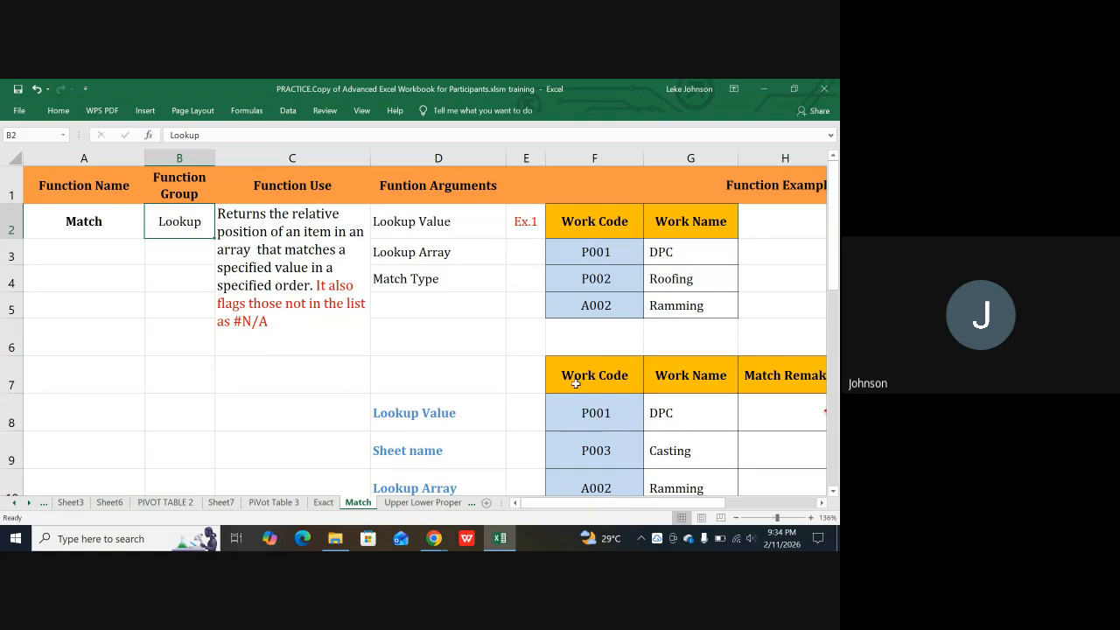
Step: Examine the original and received work lists, their labels in I2 and I7, and the sample MATCH formula
scroll(618, 413, "down", 1)
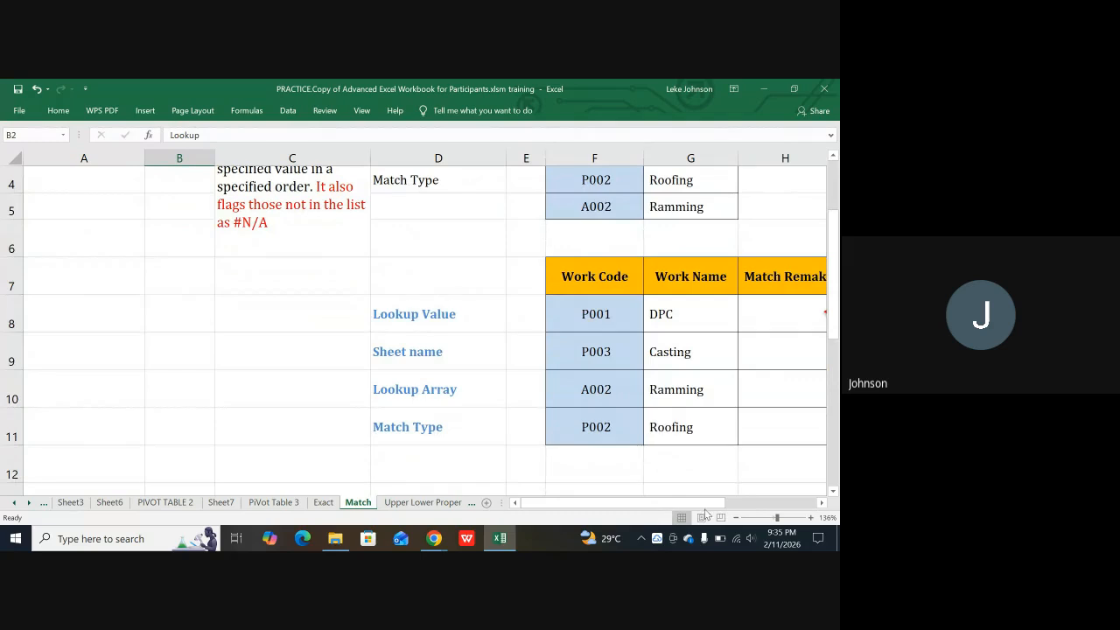
left_click_drag(716, 511, 764, 502)
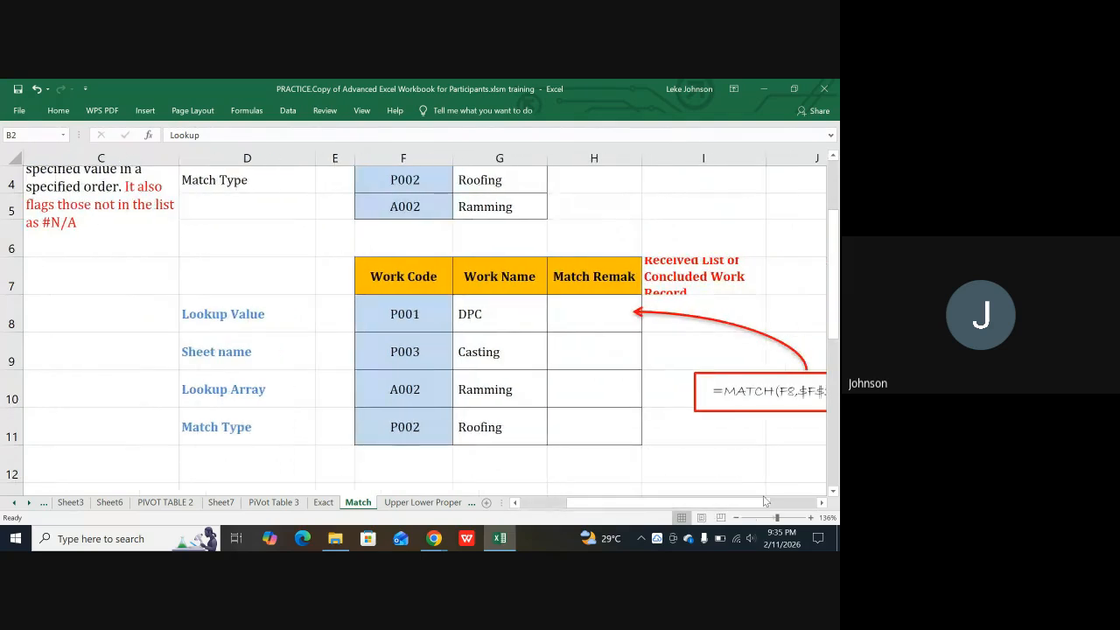
scroll(778, 429, "up", 1)
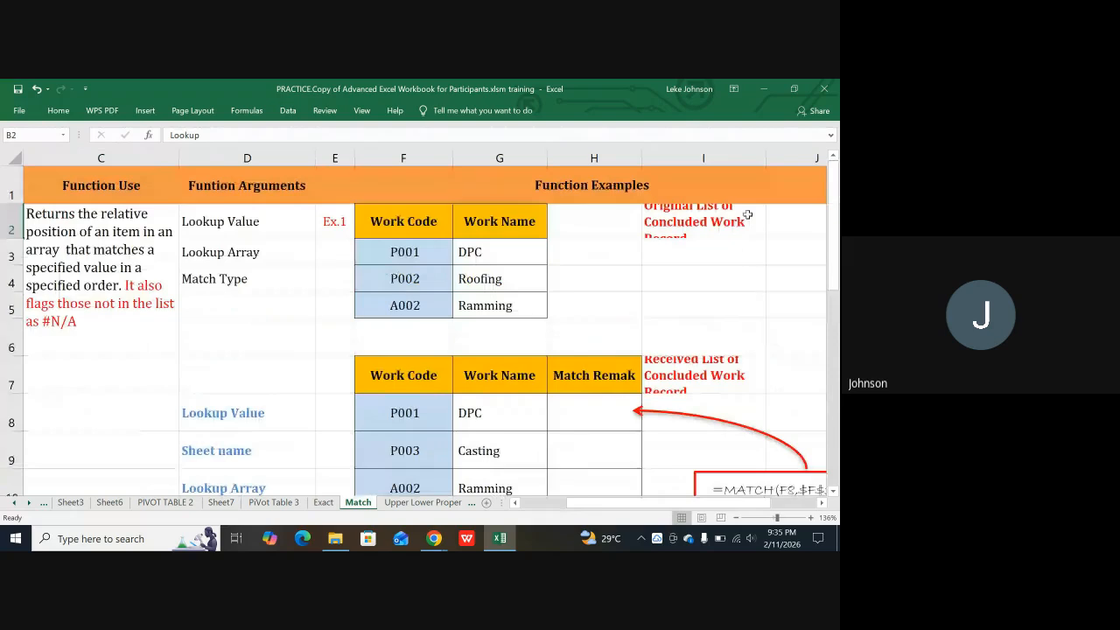
left_click(709, 222)
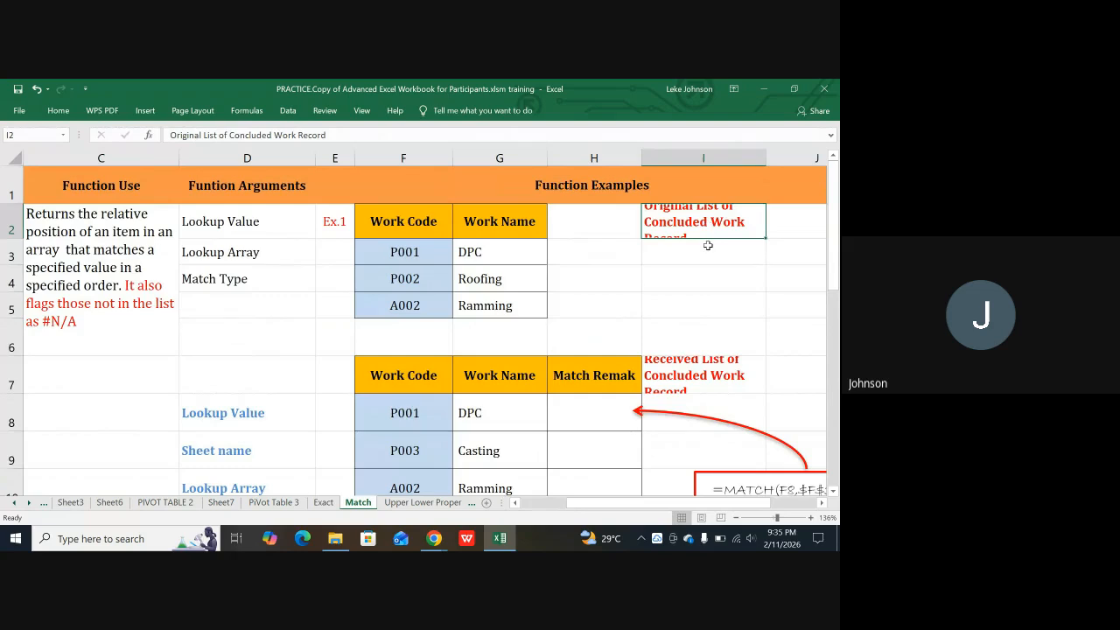
scroll(709, 222, "down", 2)
left_click(700, 178)
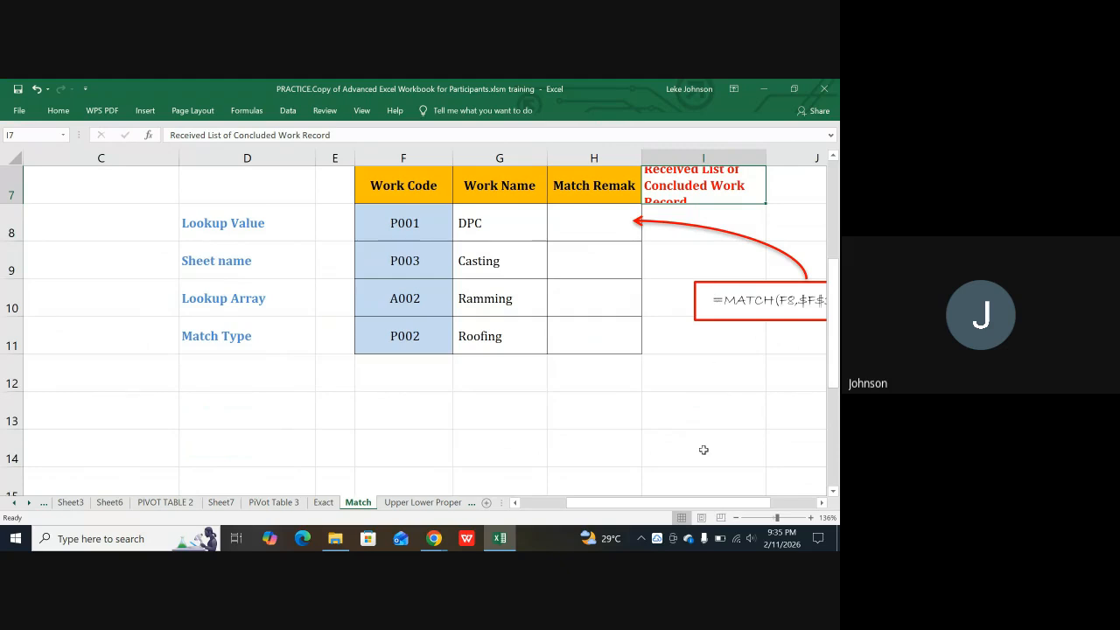
left_click_drag(688, 501, 707, 499)
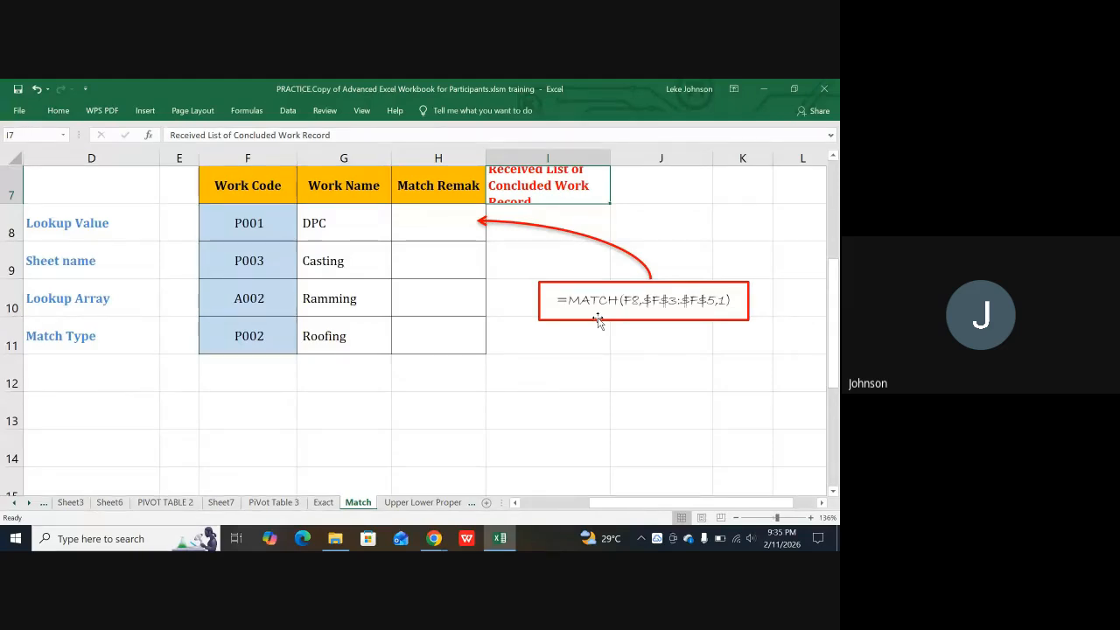
Step: Try a MATCH formula in H8 with F8 as lookup value and F2:G5 as lookup array
left_click(457, 218)
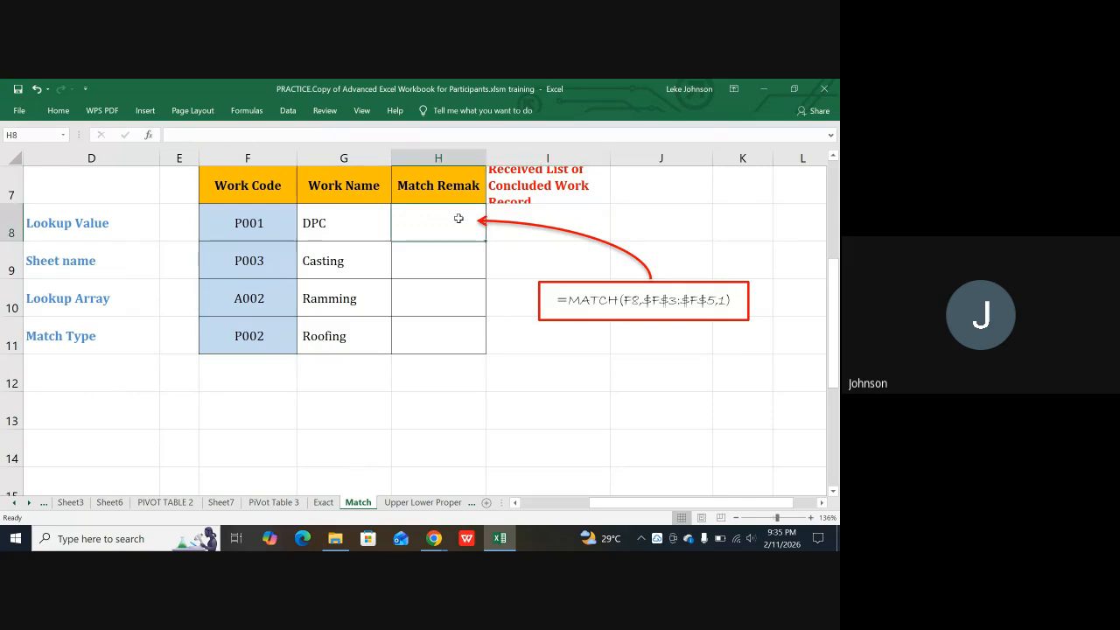
type("=m")
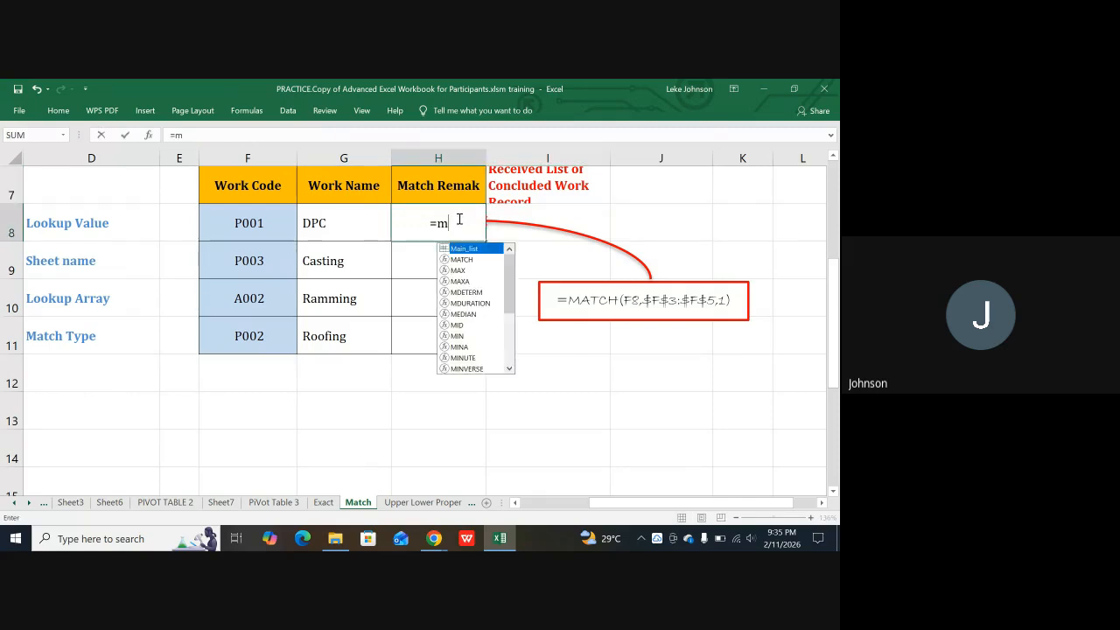
type("atch")
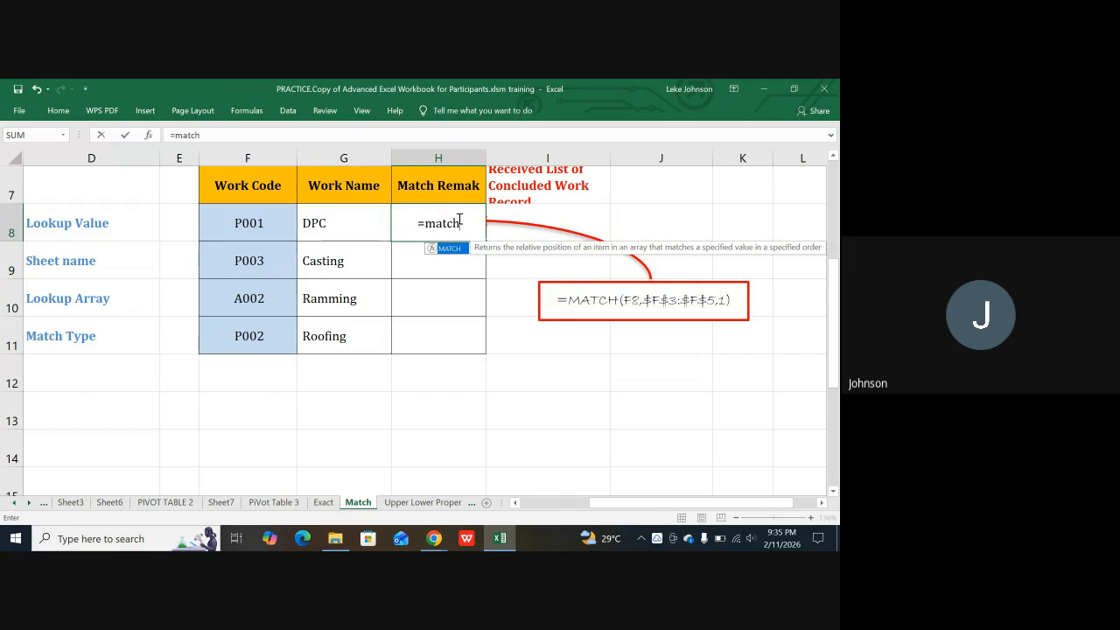
type("(")
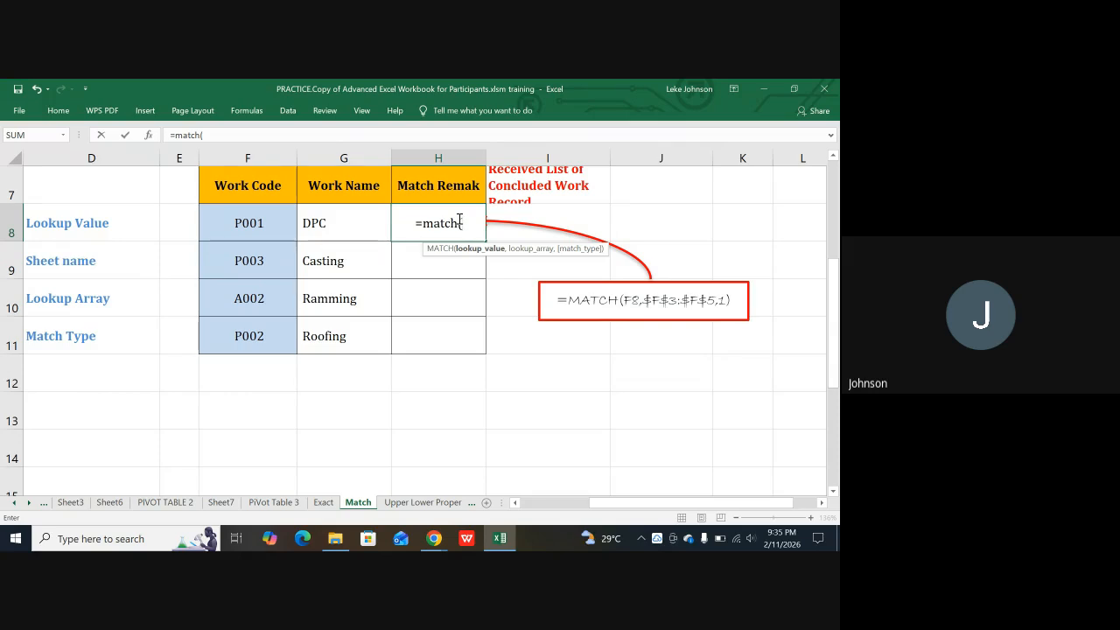
left_click(241, 223)
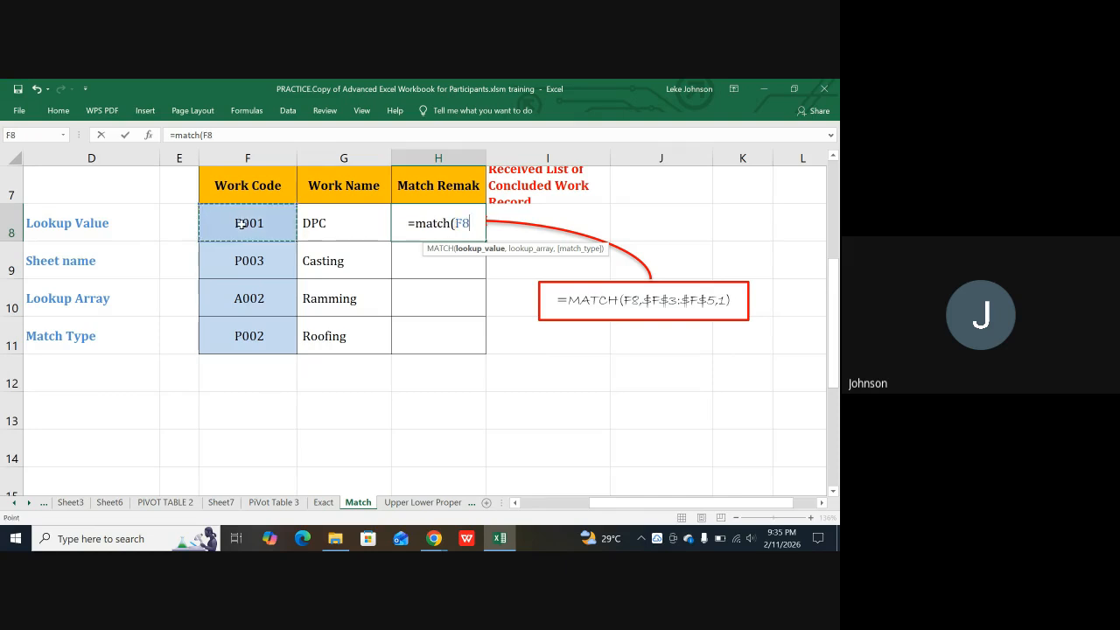
type(",")
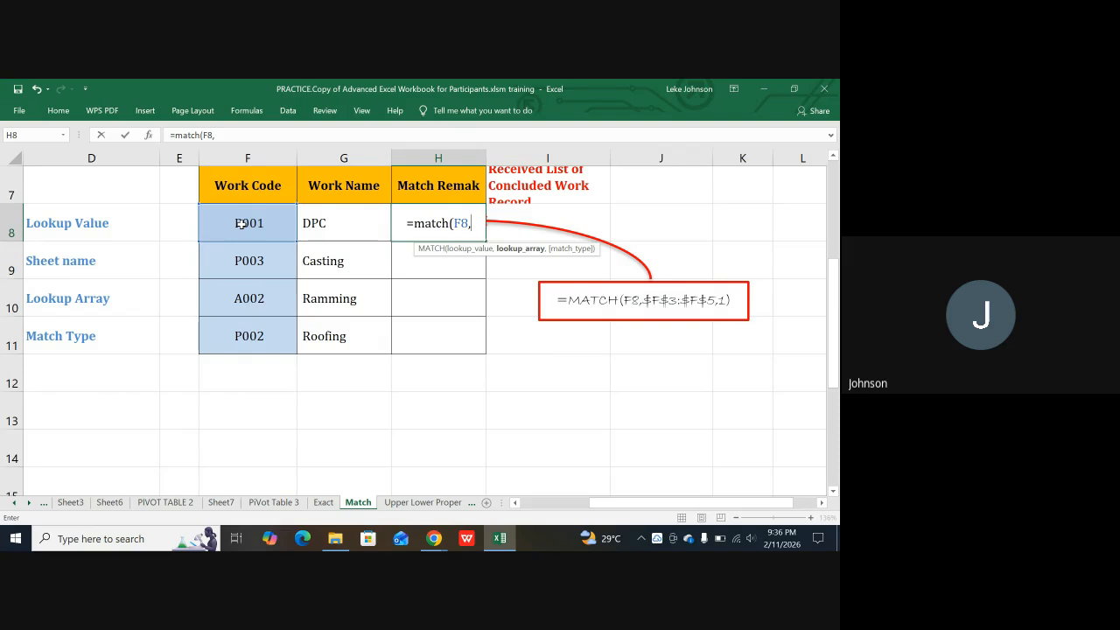
scroll(243, 224, "up", 2)
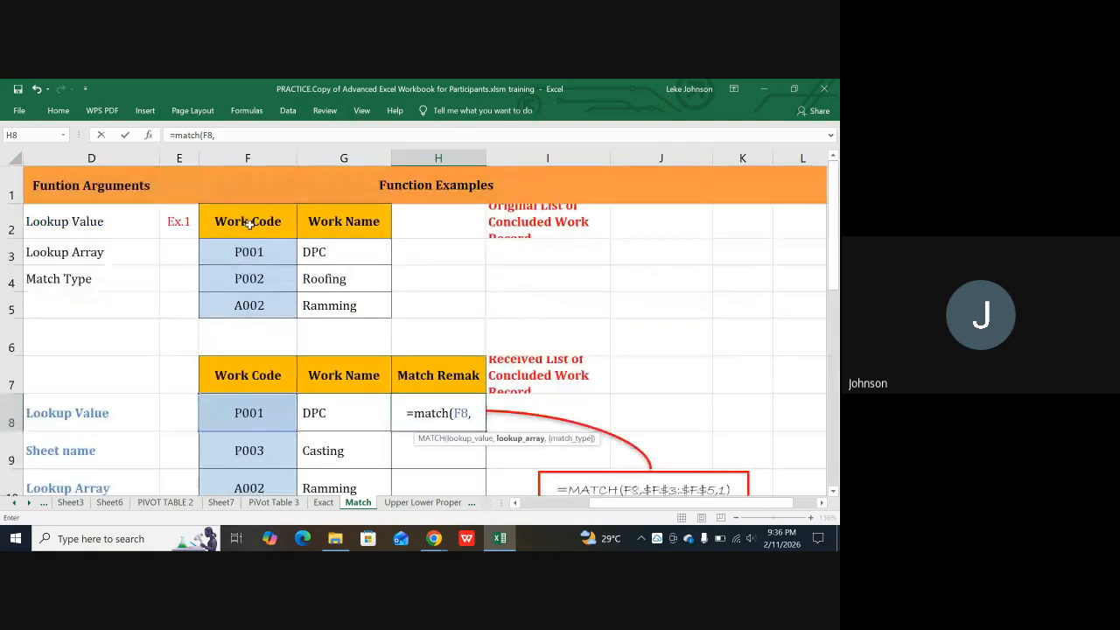
left_click_drag(248, 224, 357, 302)
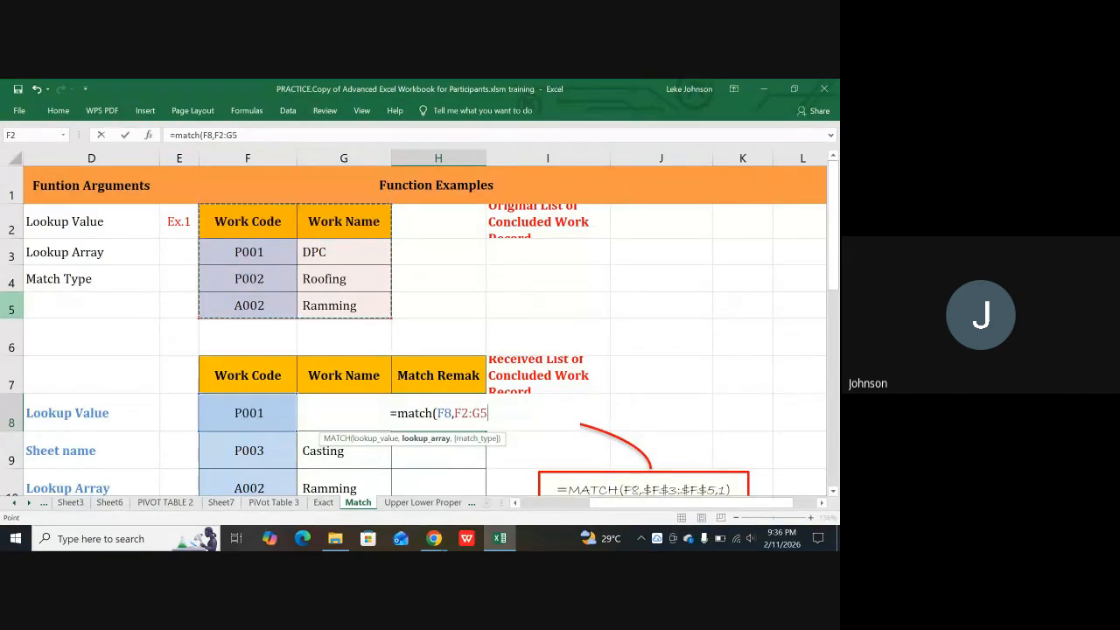
type(",")
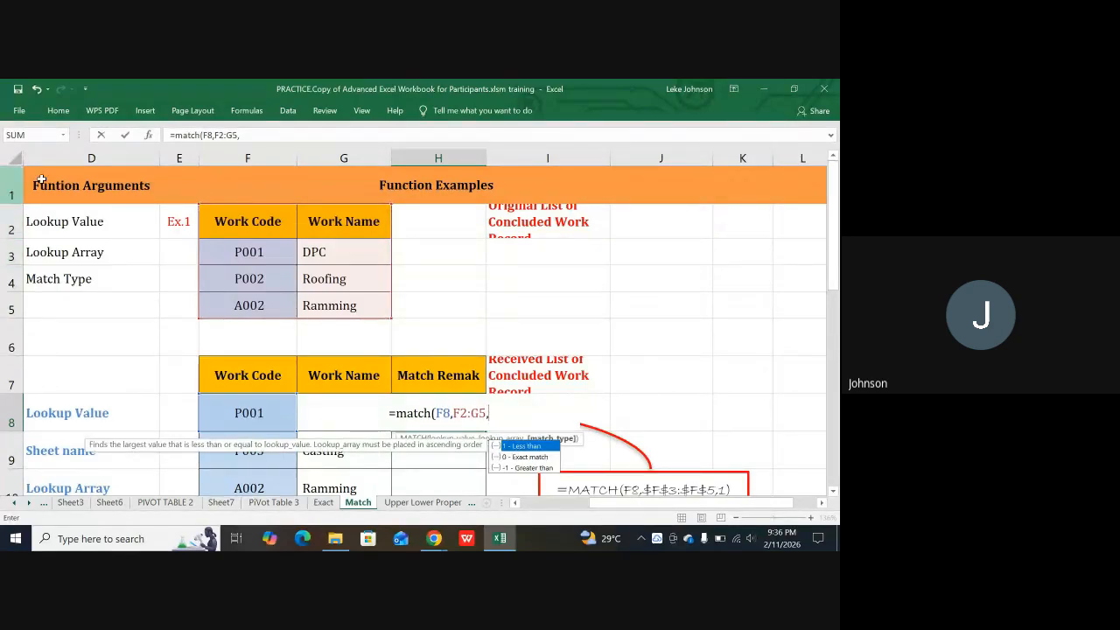
Step: Make the G5 and F8 references absolute in the H8 MATCH formula
left_click(236, 135)
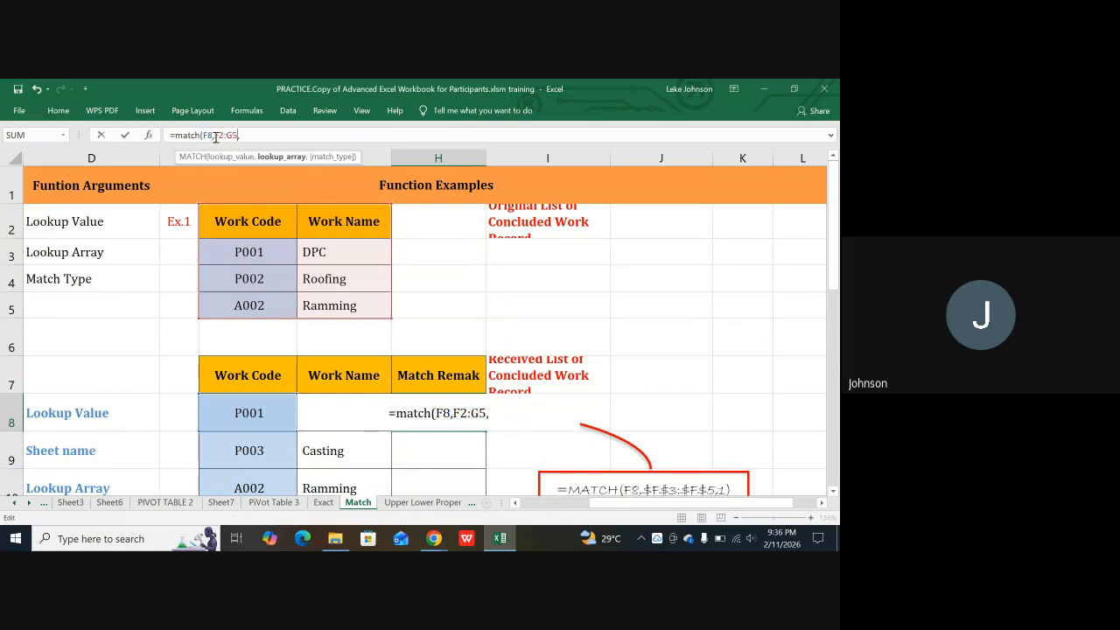
key("F4")
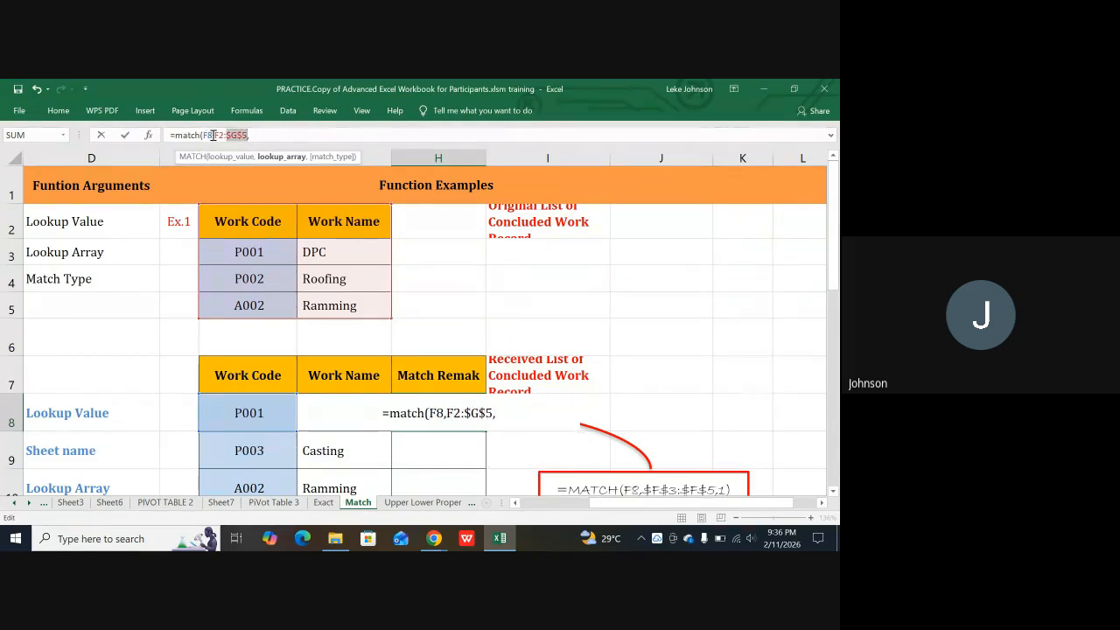
left_click(213, 136)
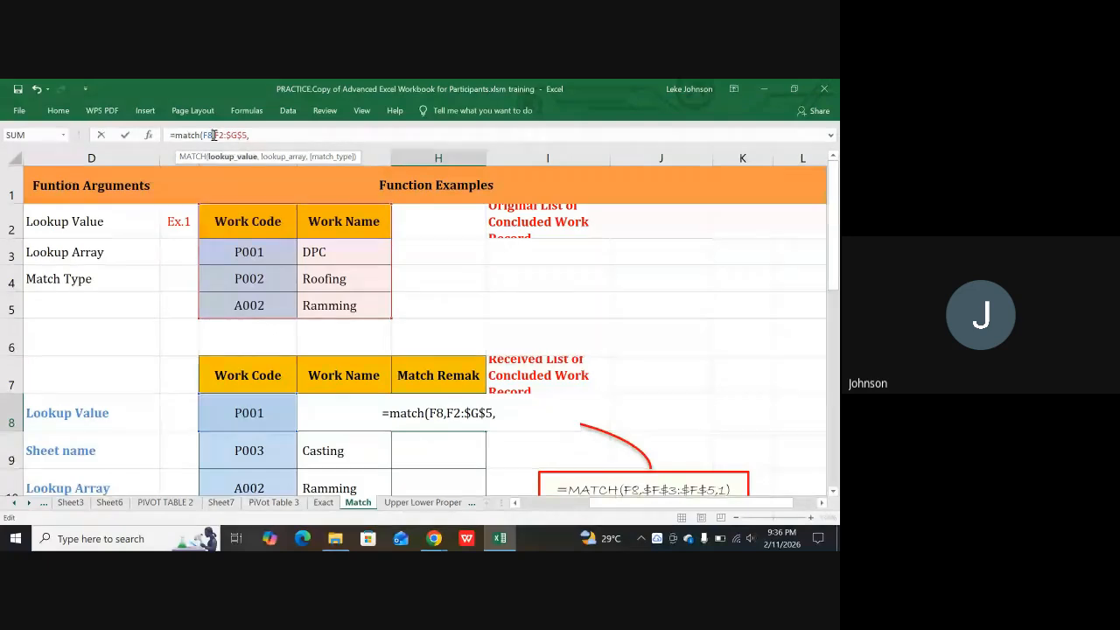
key("F4")
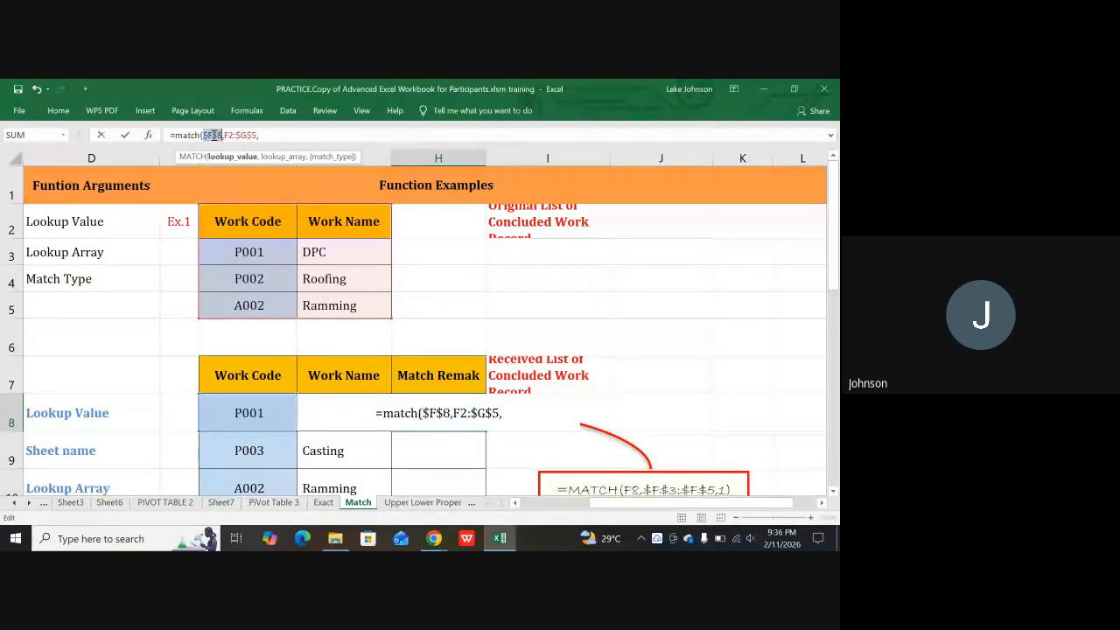
left_click(271, 137)
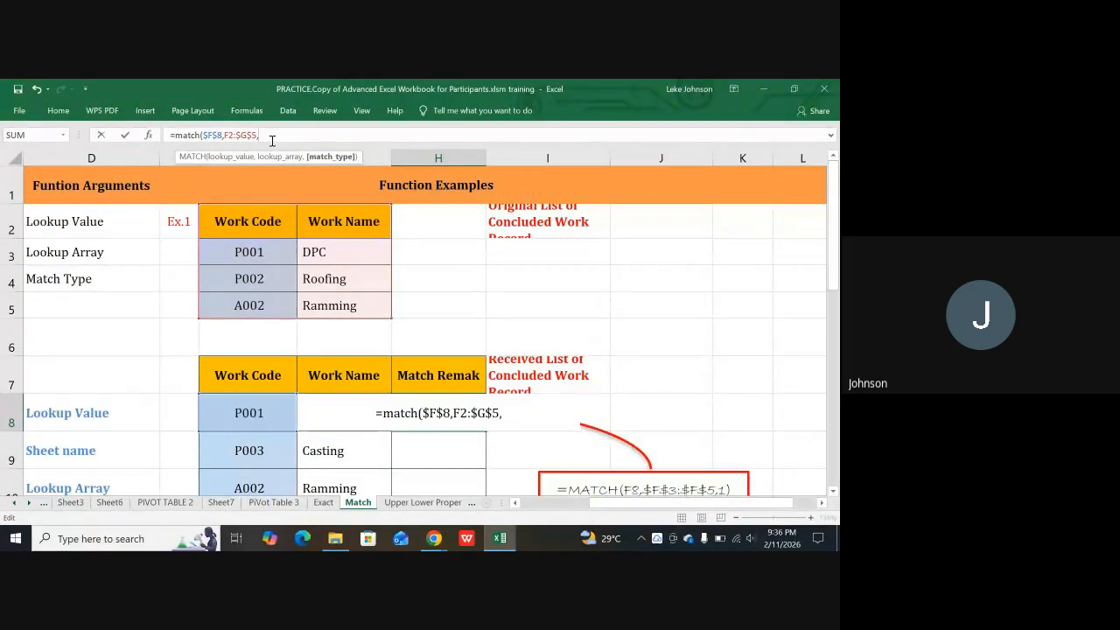
Step: Compare the work codes in the original list with those in the received list and review the sample MATCH formula
scroll(353, 262, "down", 2)
scroll(376, 280, "up", 1)
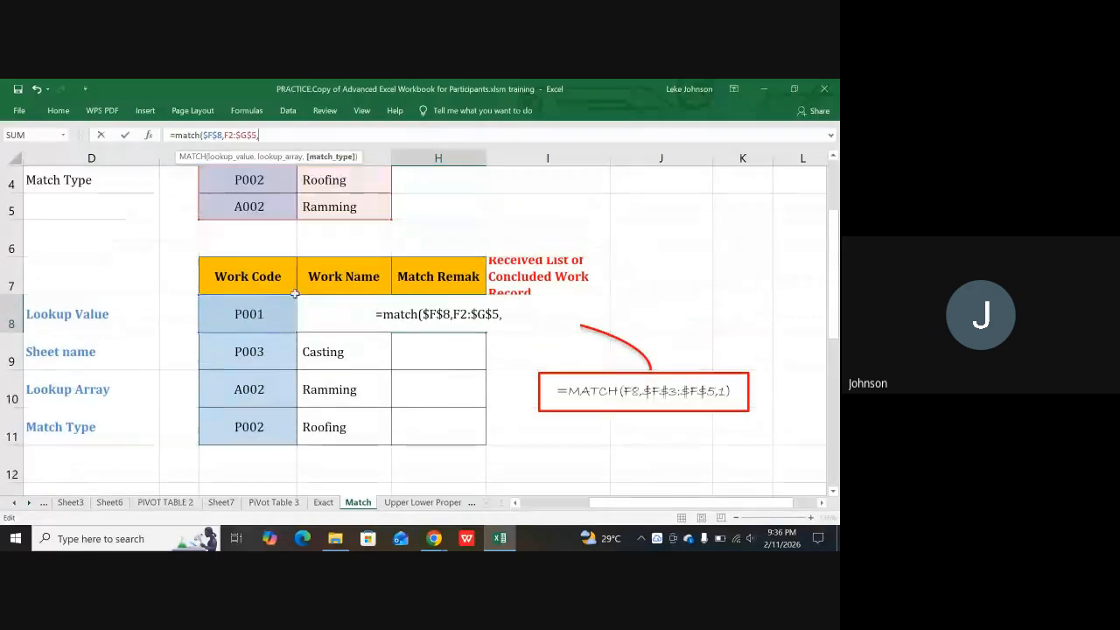
scroll(261, 276, "up", 1)
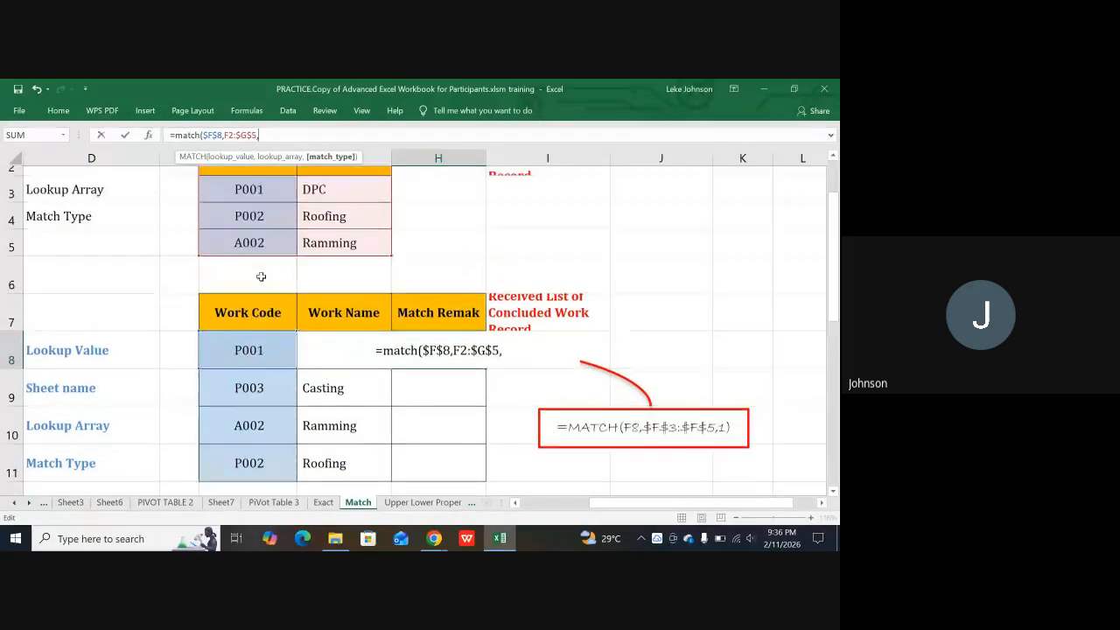
scroll(261, 277, "up", 2)
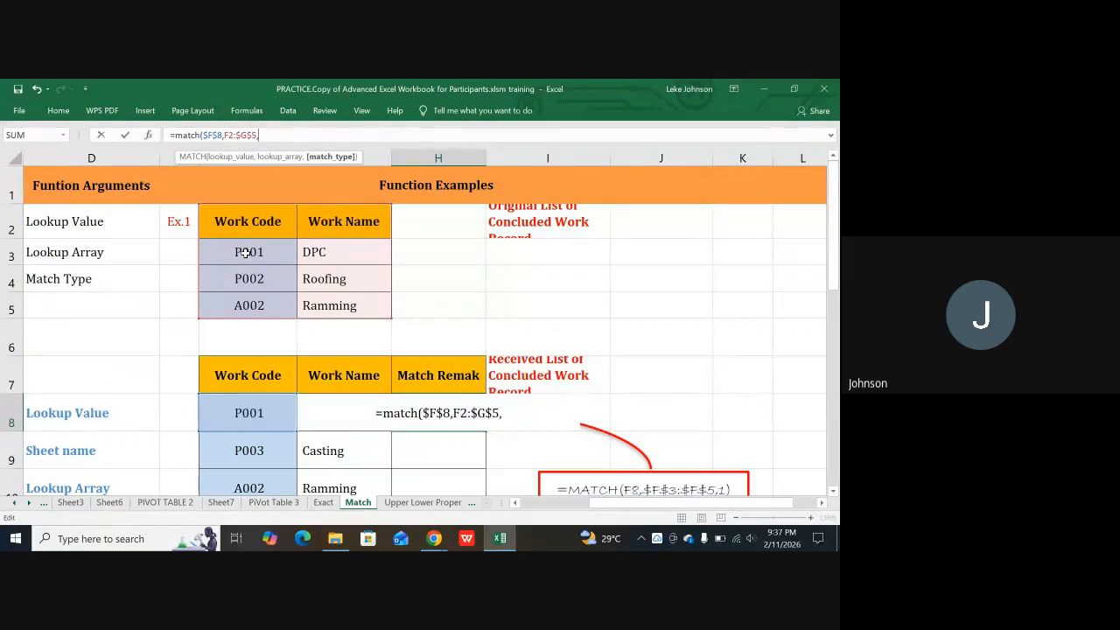
scroll(236, 289, "down", 5)
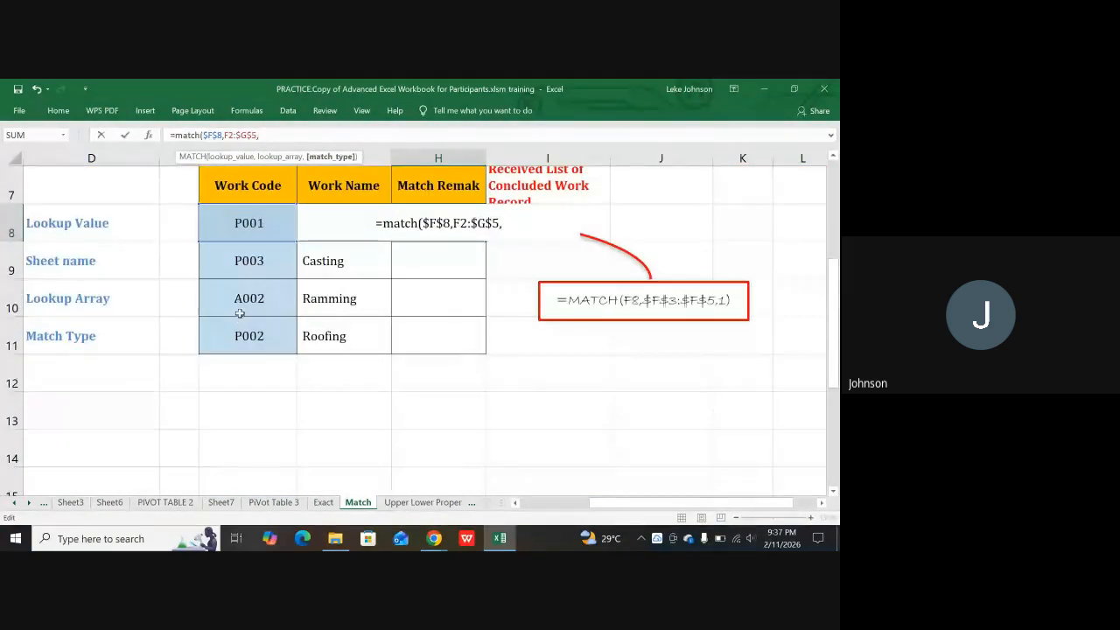
scroll(258, 277, "up", 5)
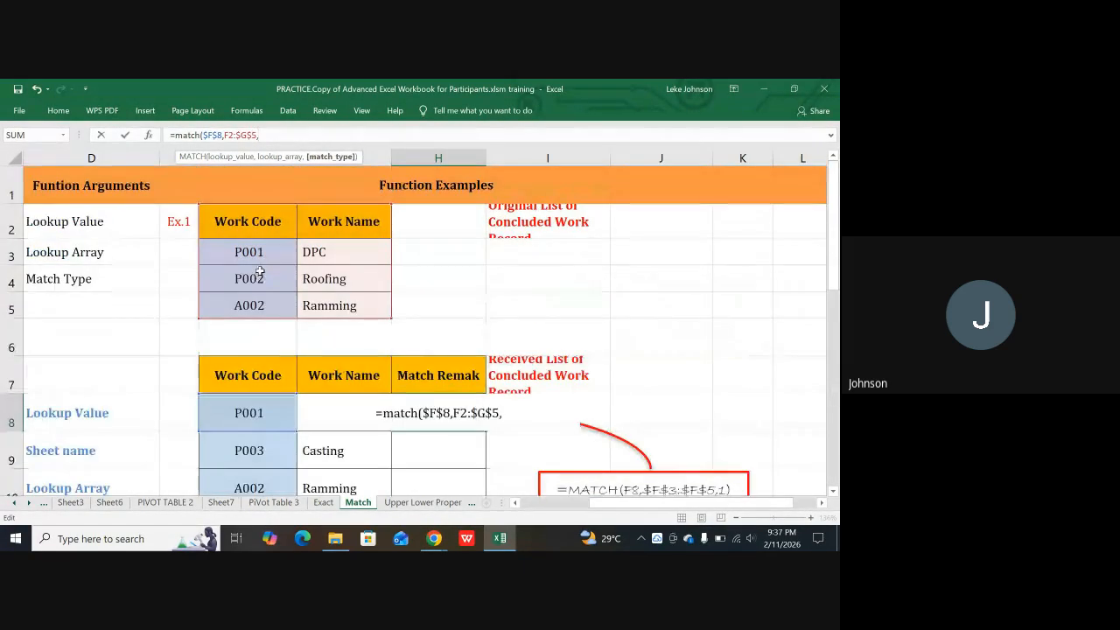
scroll(470, 314, "down", 1)
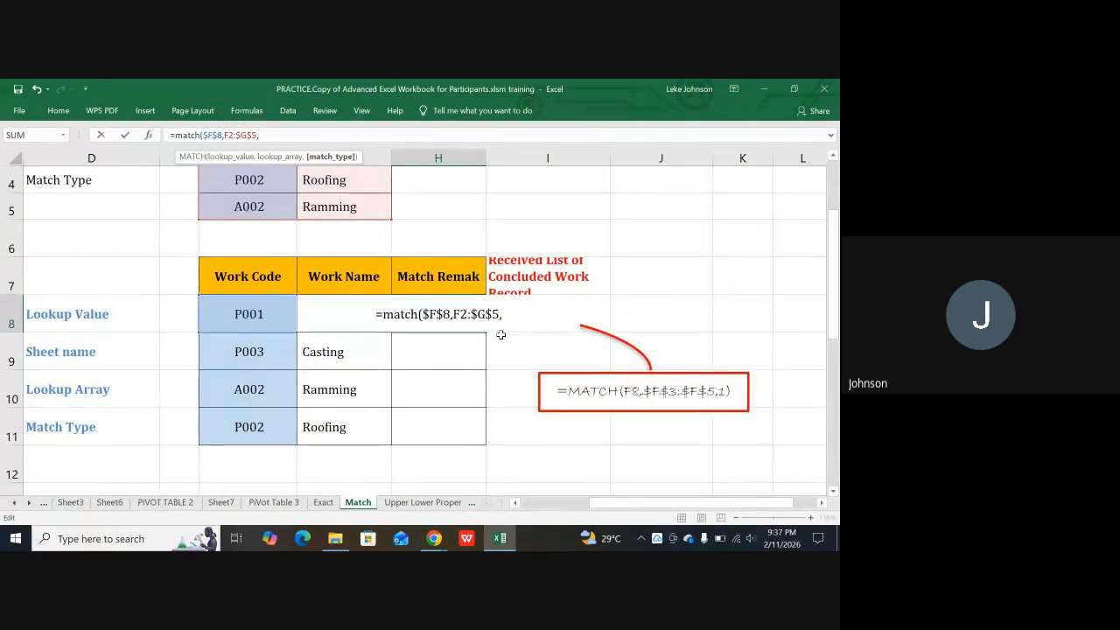
scroll(365, 285, "up", 1)
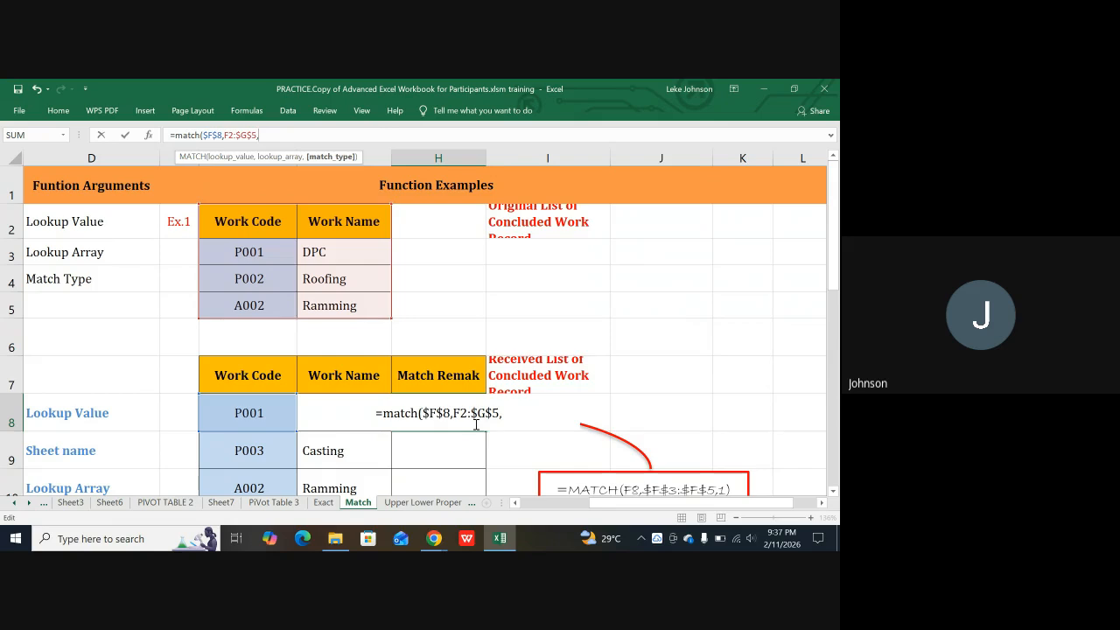
Step: Try to complete the H8 formula with match type 1 and dismiss the formula error message
type("1")
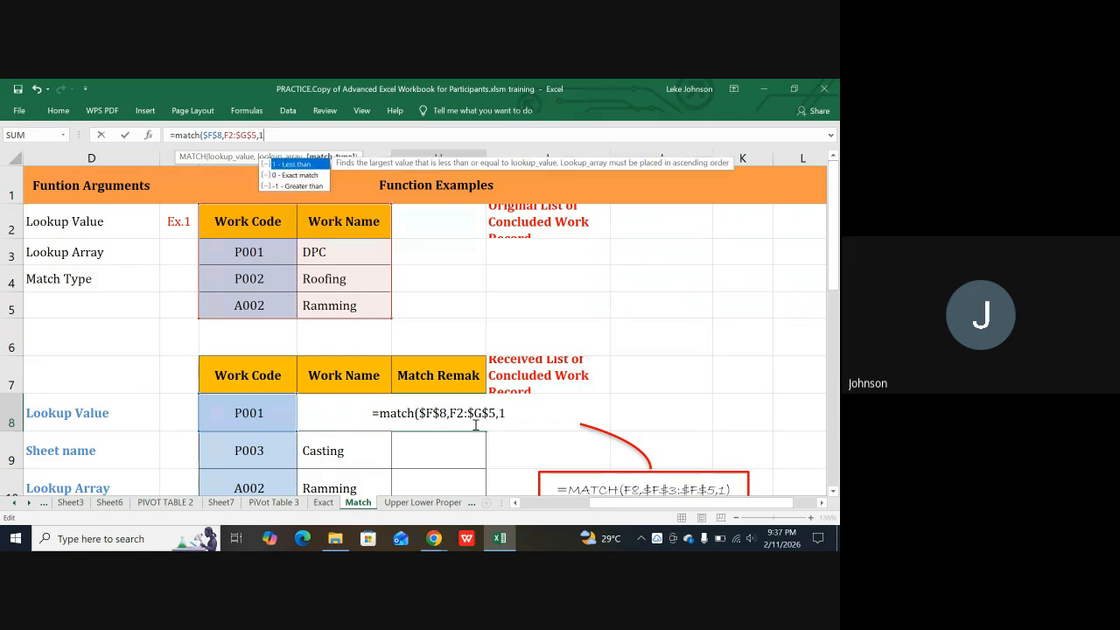
type(")")
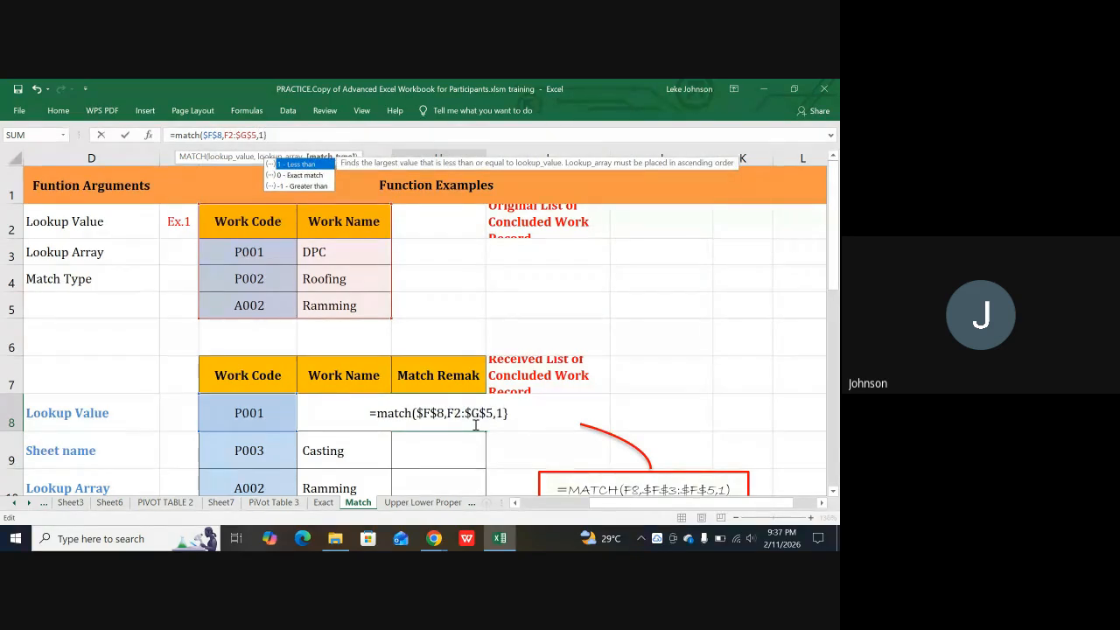
key("Return")
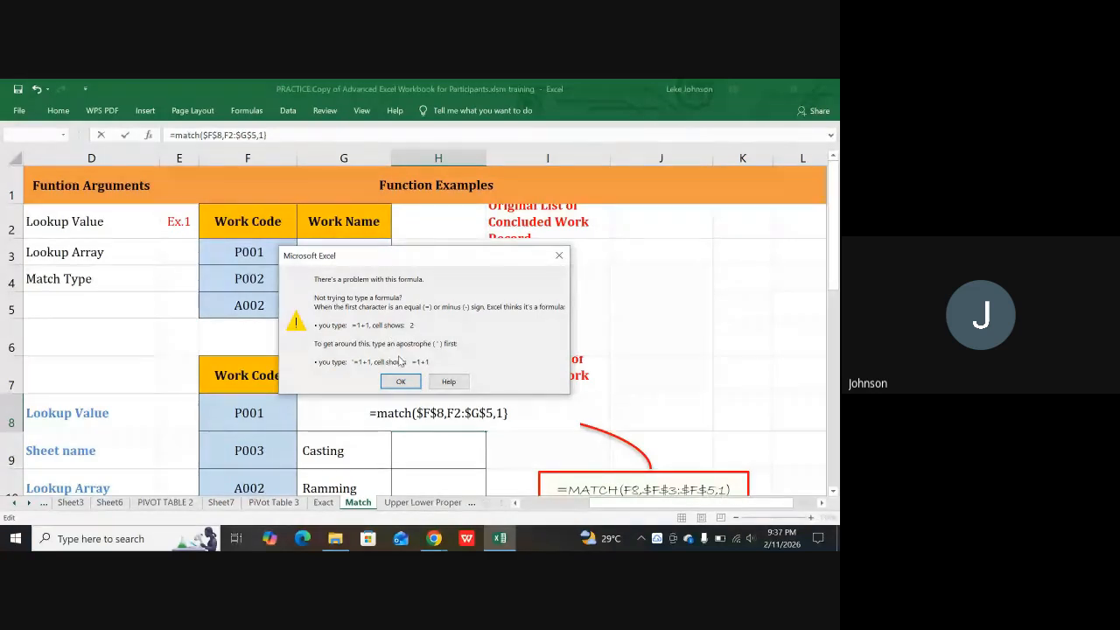
left_click(560, 256)
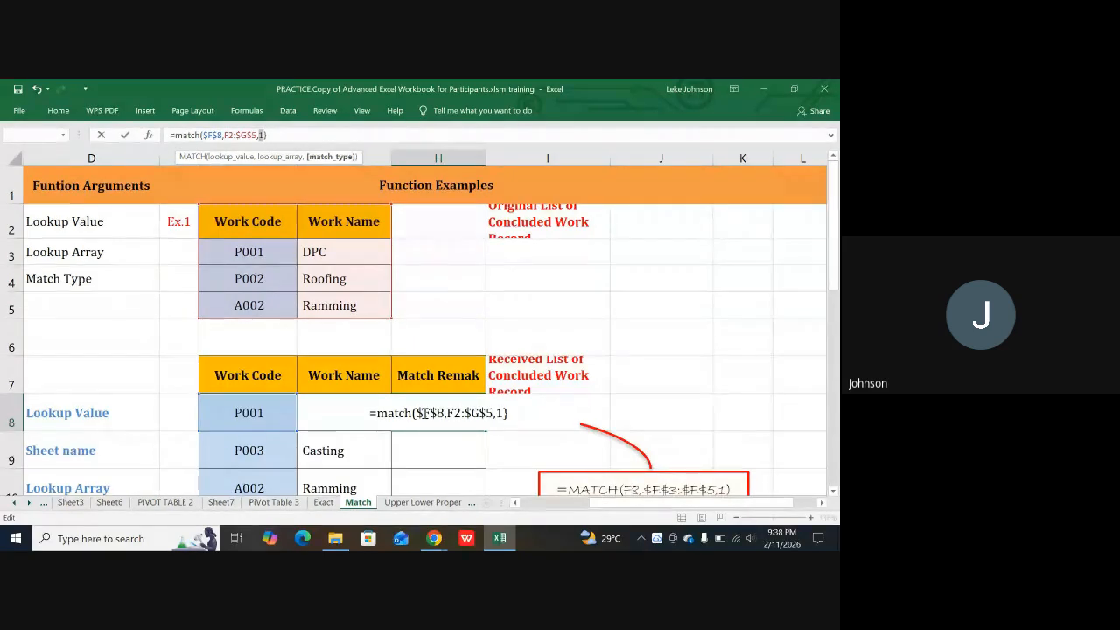
Step: Clear the faulty MATCH formula from H8
key("BackSpace")
key("BackSpace")
key("BackSpace")
key("BackSpace")
key("BackSpace")
key("BackSpace")
key("BackSpace")
key("BackSpace")
key("BackSpace")
key("BackSpace")
key("BackSpace")
key("BackSpace")
key("BackSpace")
key("BackSpace")
key("BackSpace")
key("BackSpace")
key("BackSpace")
key("BackSpace")
key("BackSpace")
key("BackSpace")
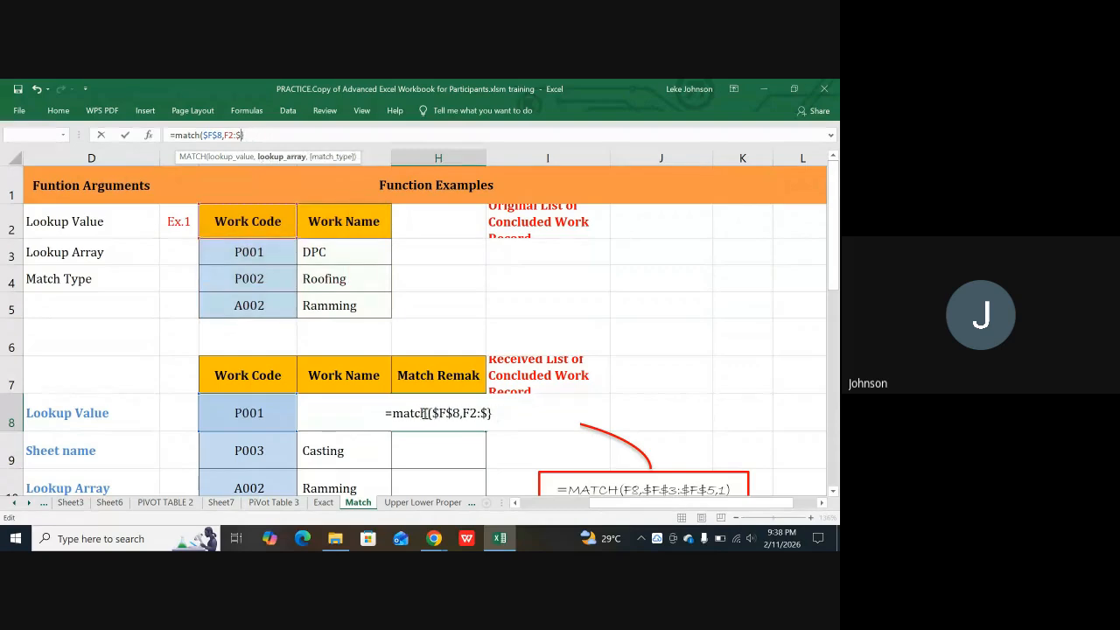
key("BackSpace")
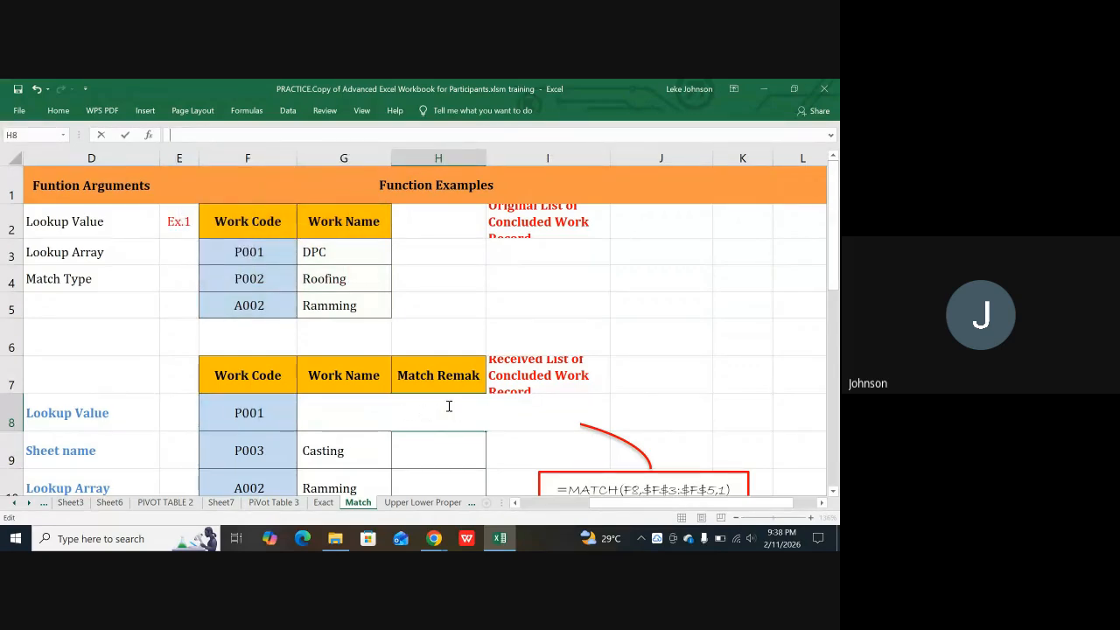
key("Return")
Step: Start a MATCH formula in H8 with the received work code in F8 as the lookup value
left_click(448, 406)
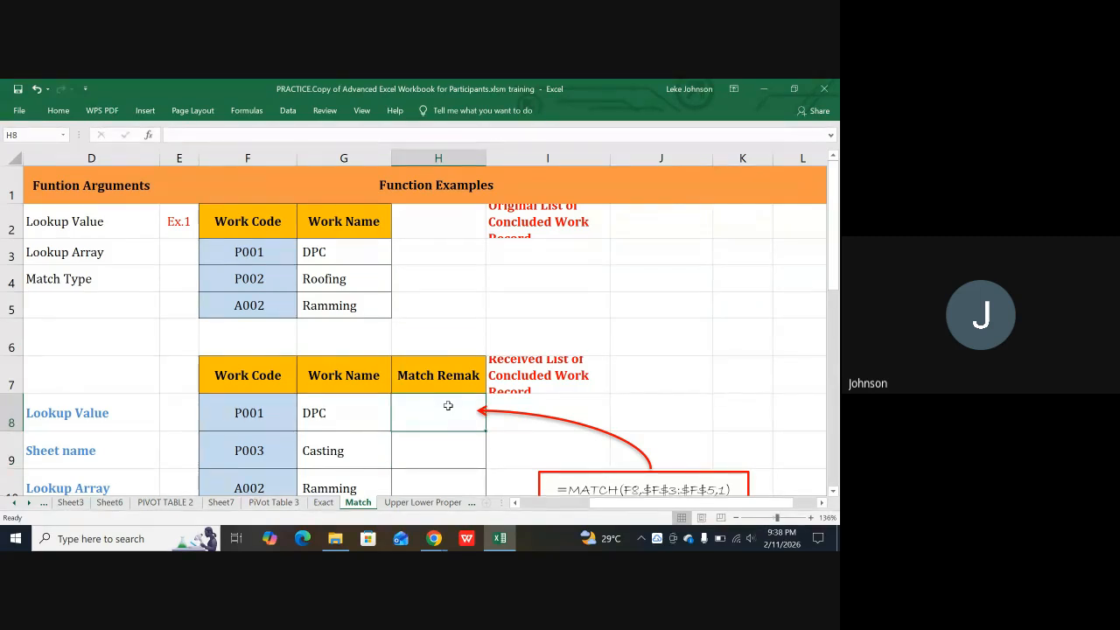
type("=")
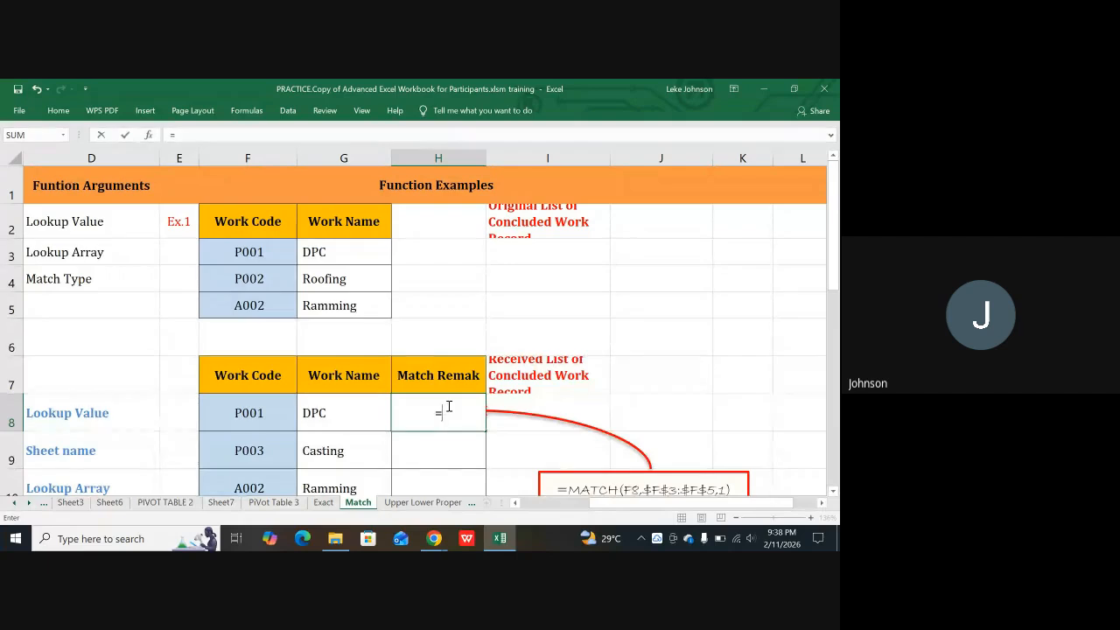
type("matc")
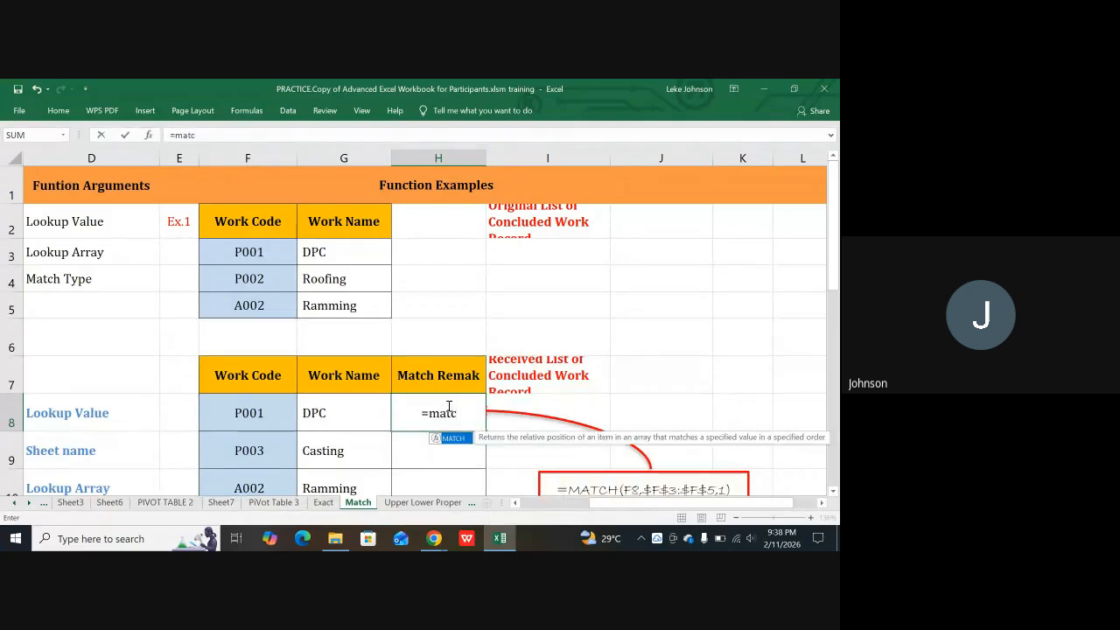
type("h")
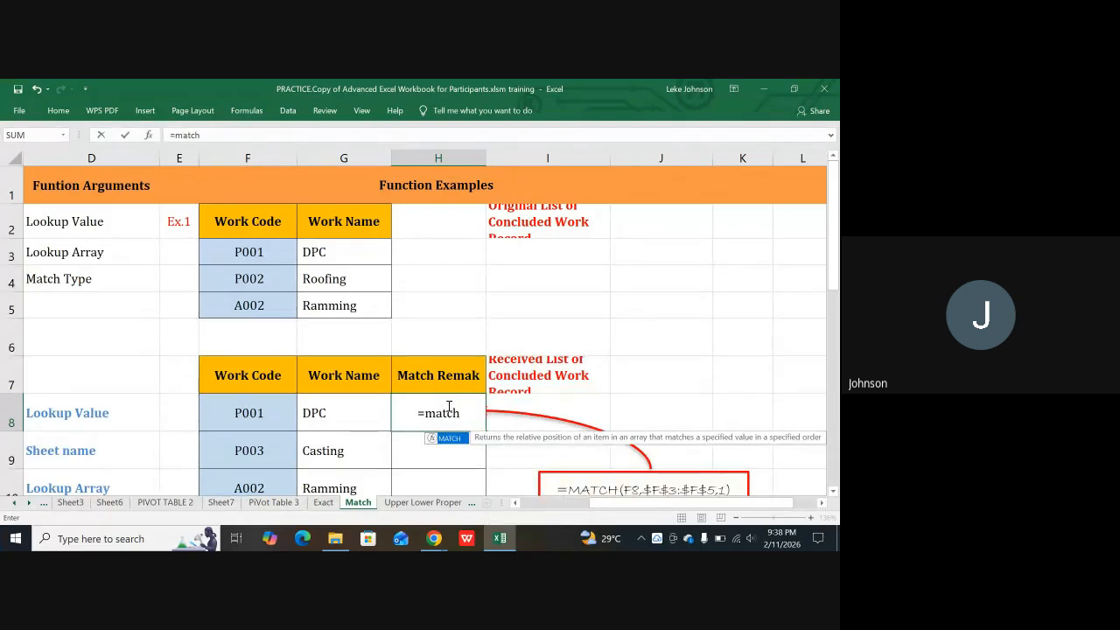
type("(")
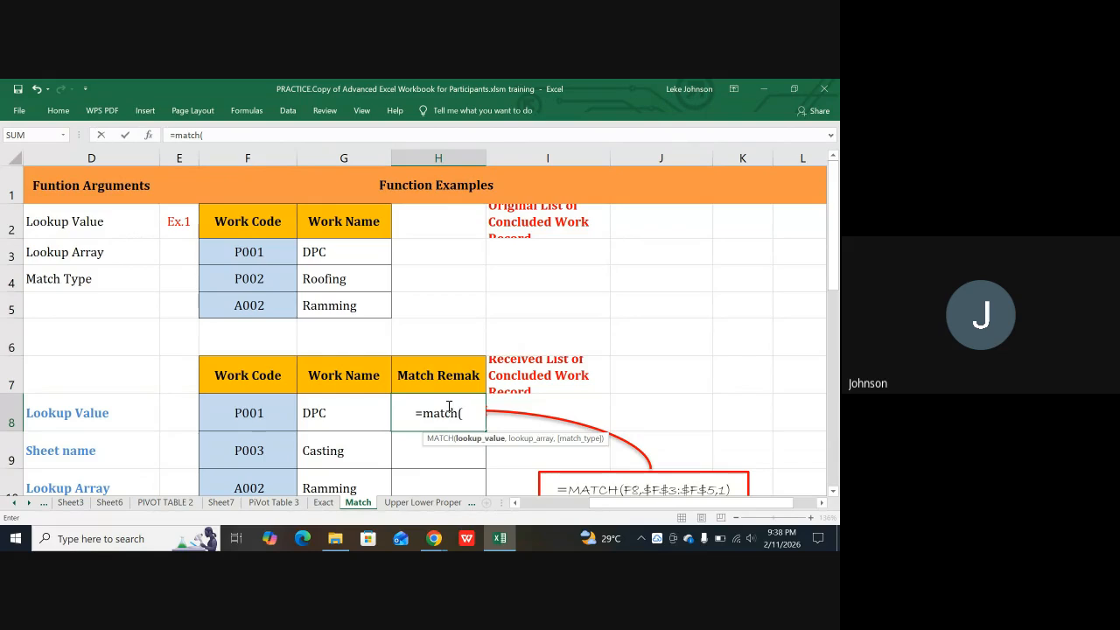
left_click(257, 409)
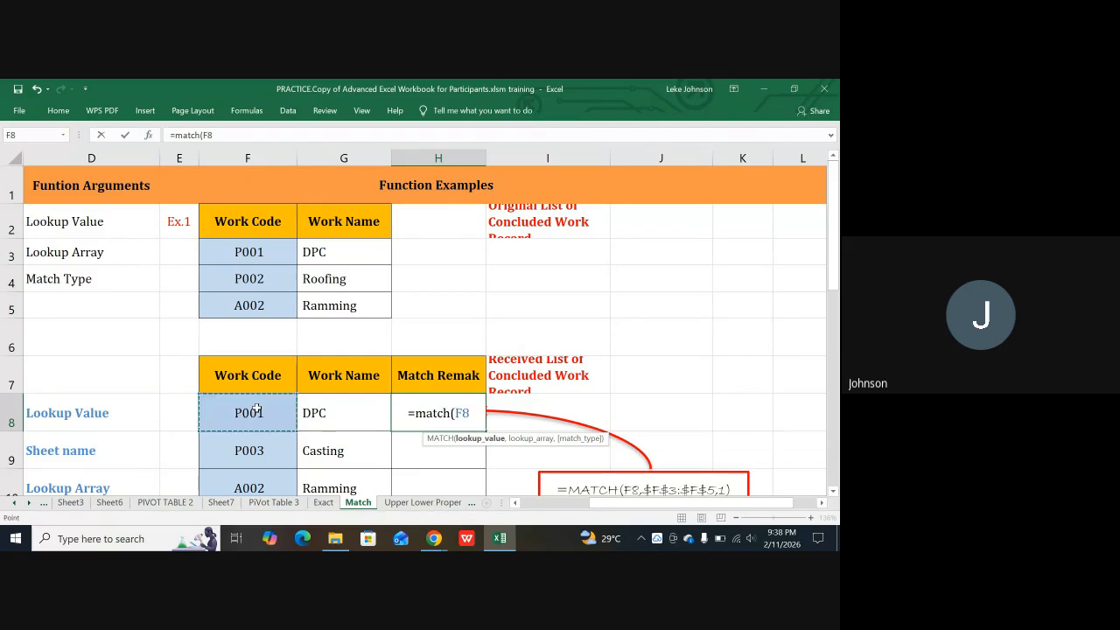
type(",")
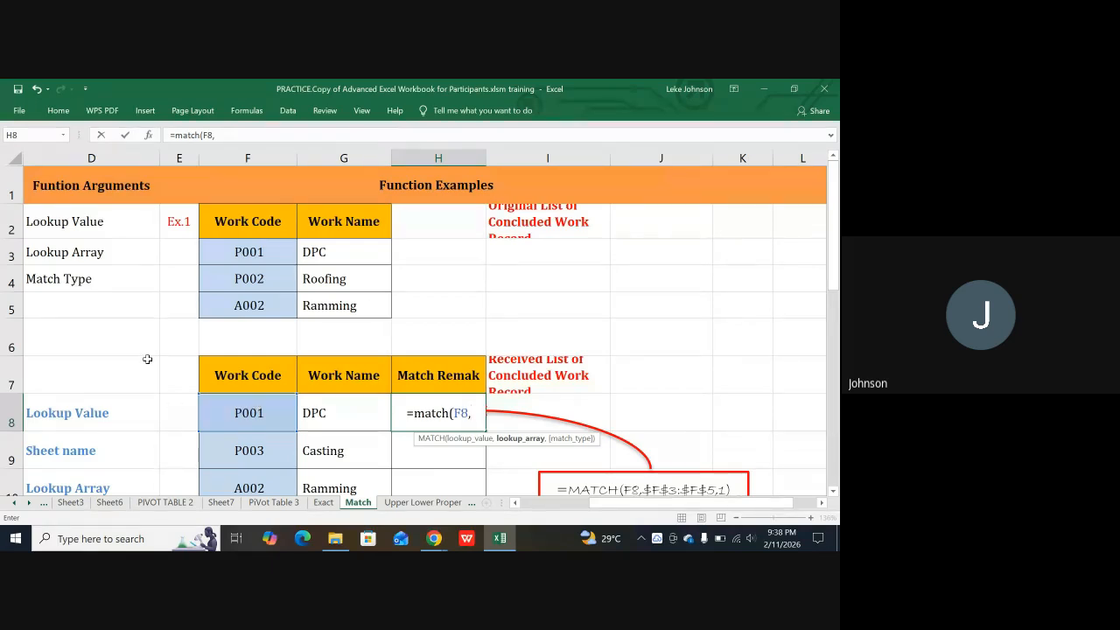
Step: Complete the H8 MATCH formula with F2:G5 as the lookup array and 1 as the match type
left_click_drag(244, 221, 317, 308)
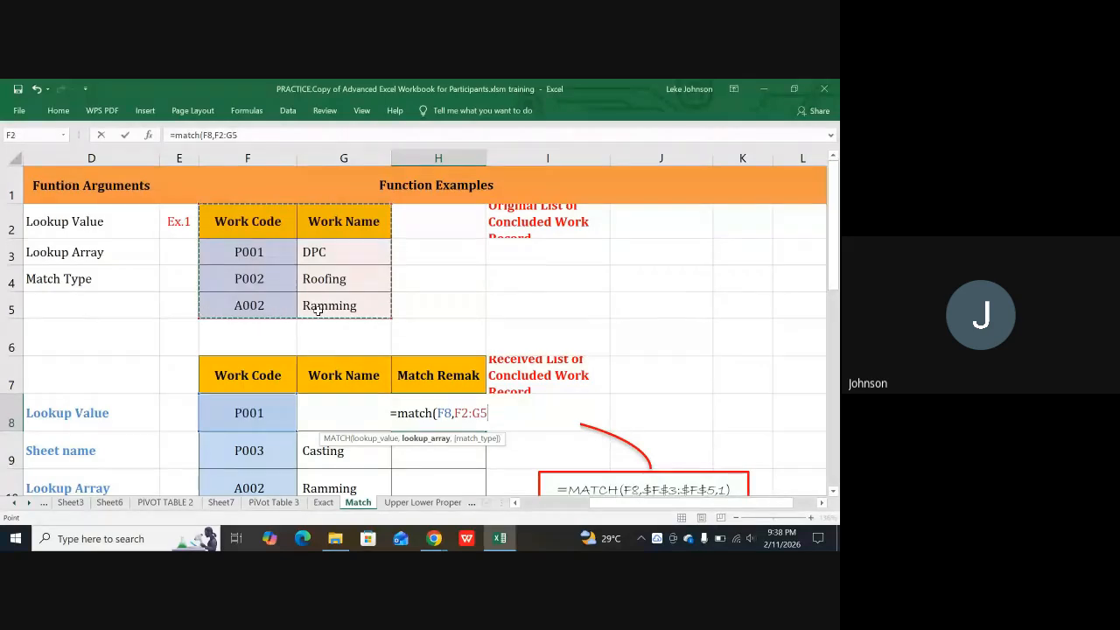
type(",")
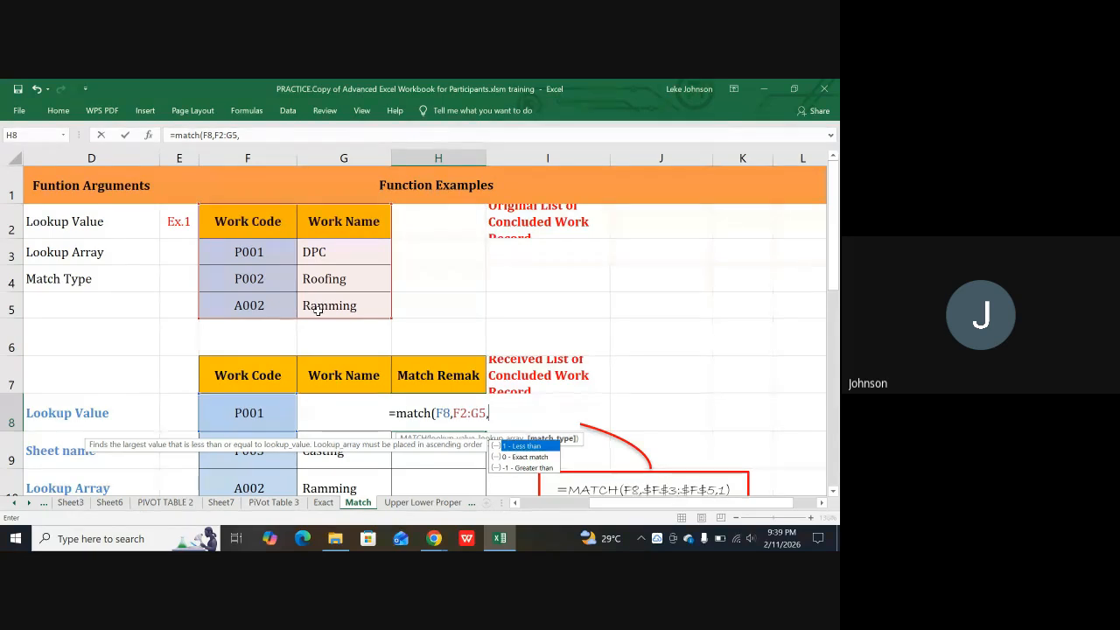
type("1")
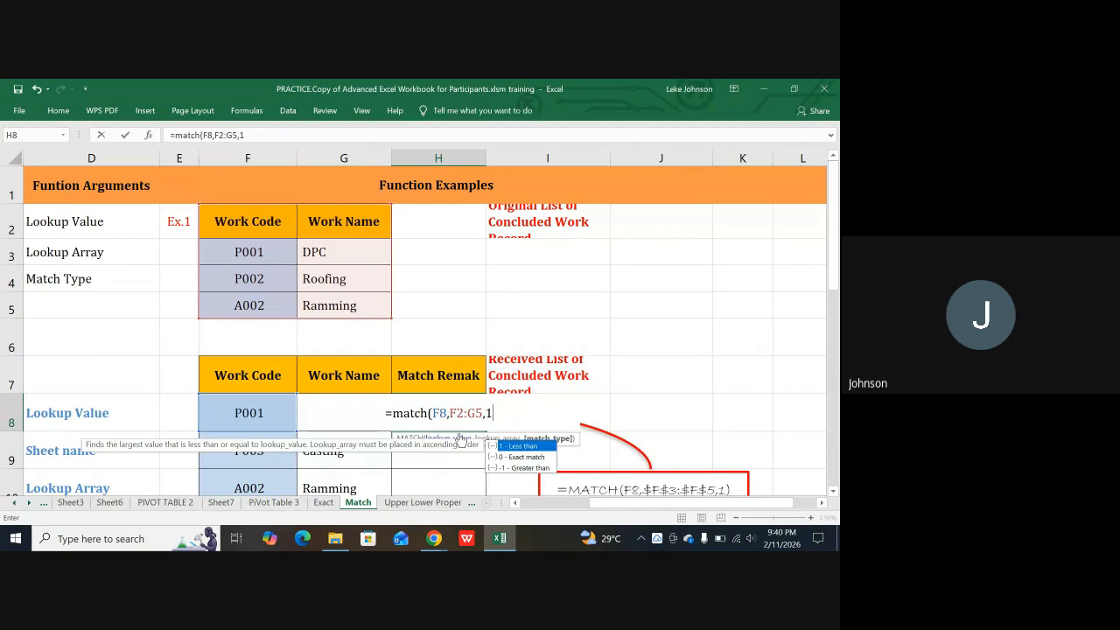
type(")")
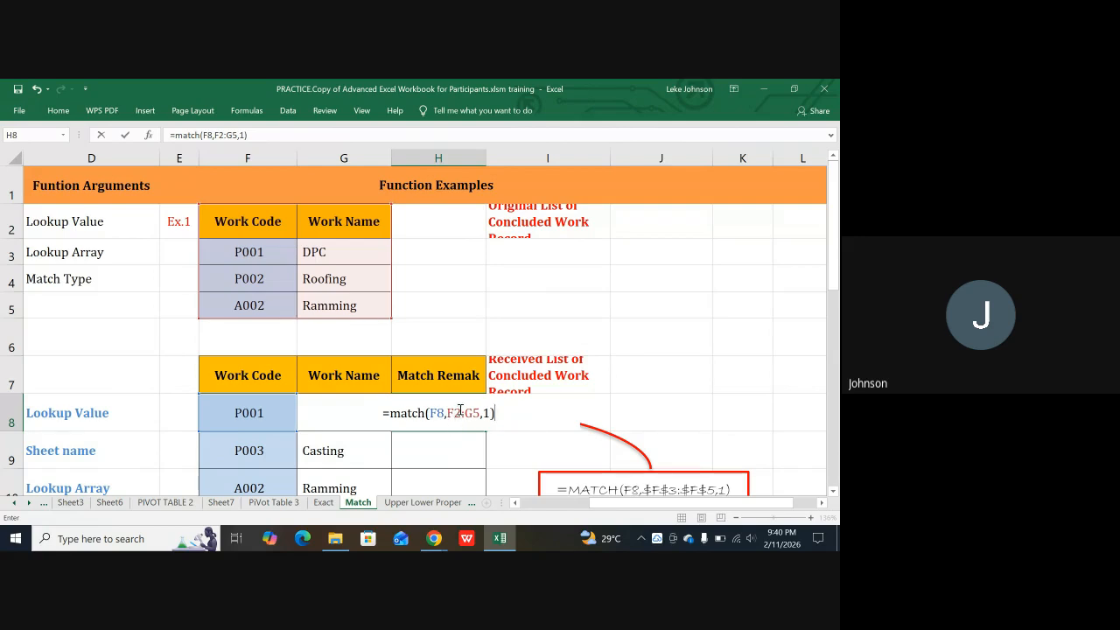
left_click(457, 412)
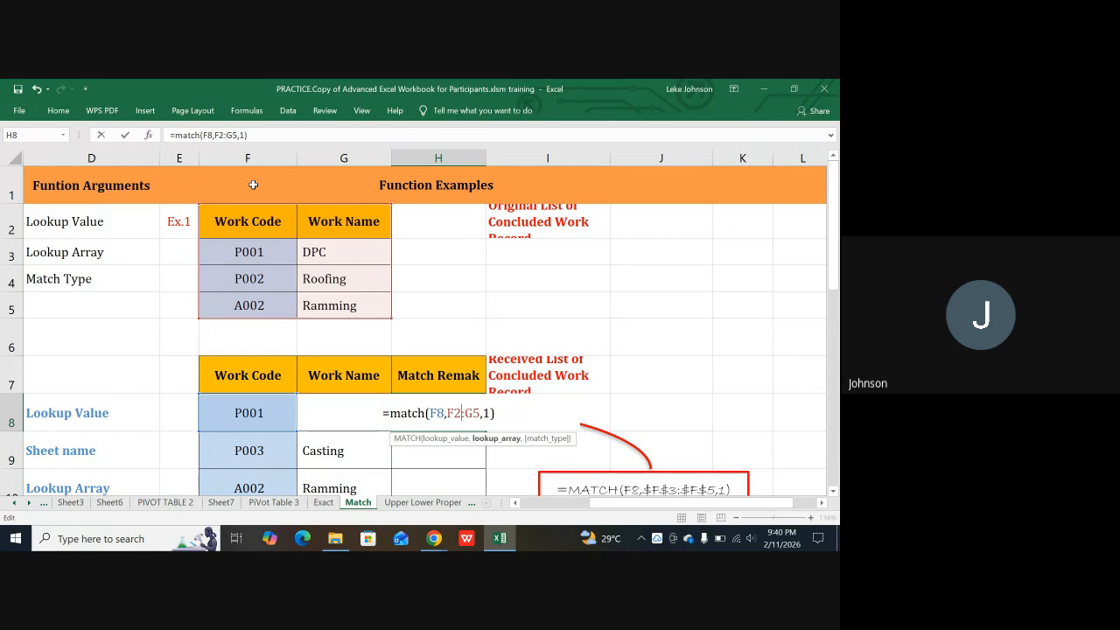
key("ctrl+g")
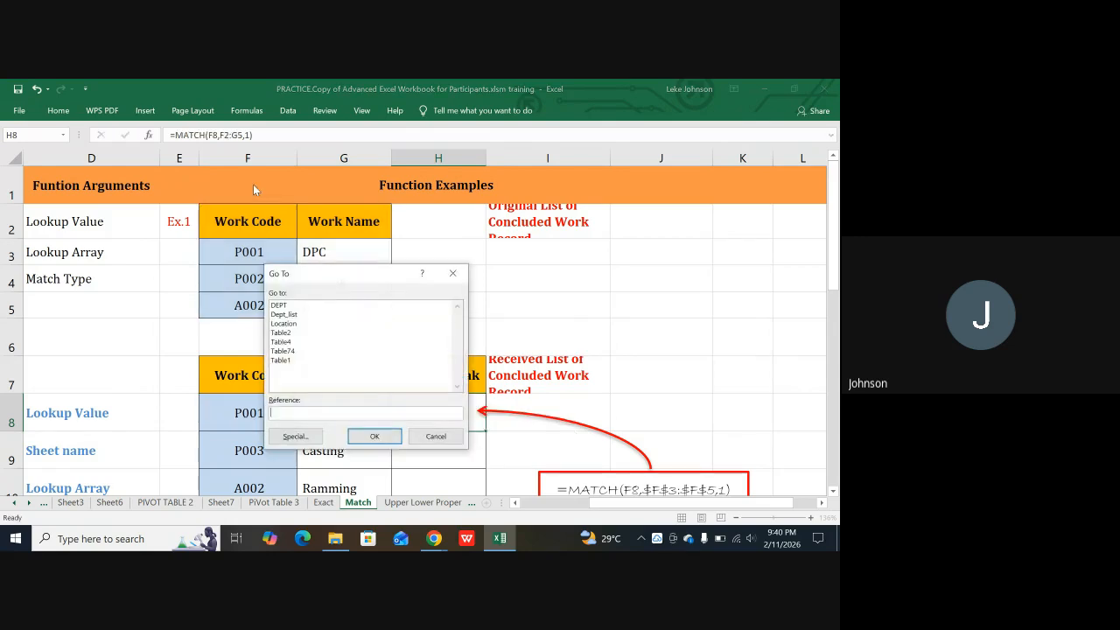
left_click(453, 277)
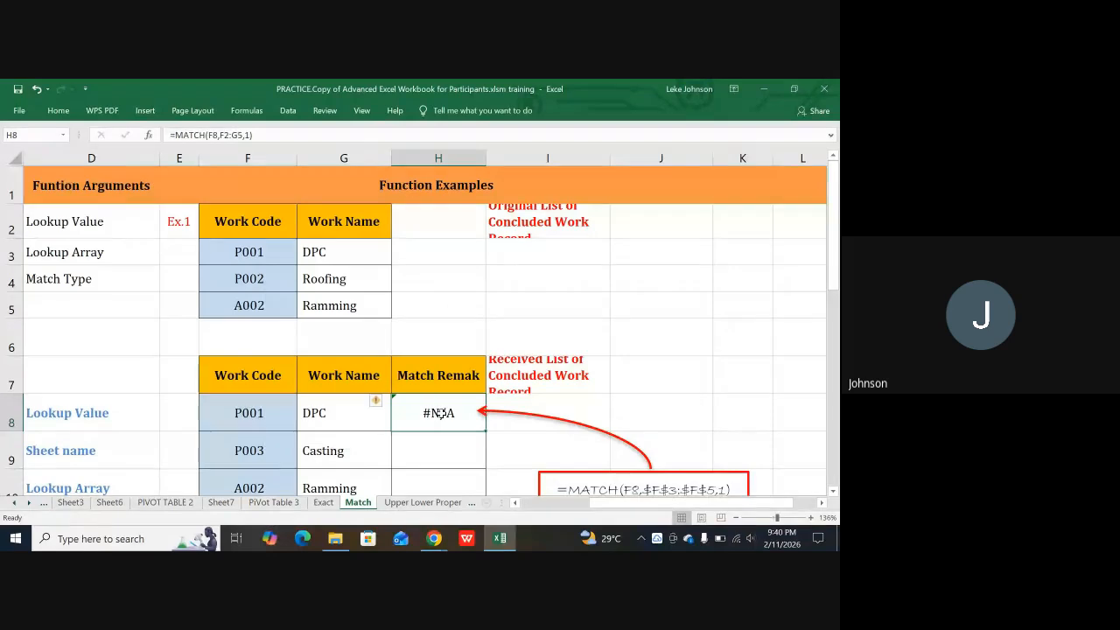
Step: Make the lookup array in the H8 formula absolute as $F$2:$G$5
left_click(229, 134)
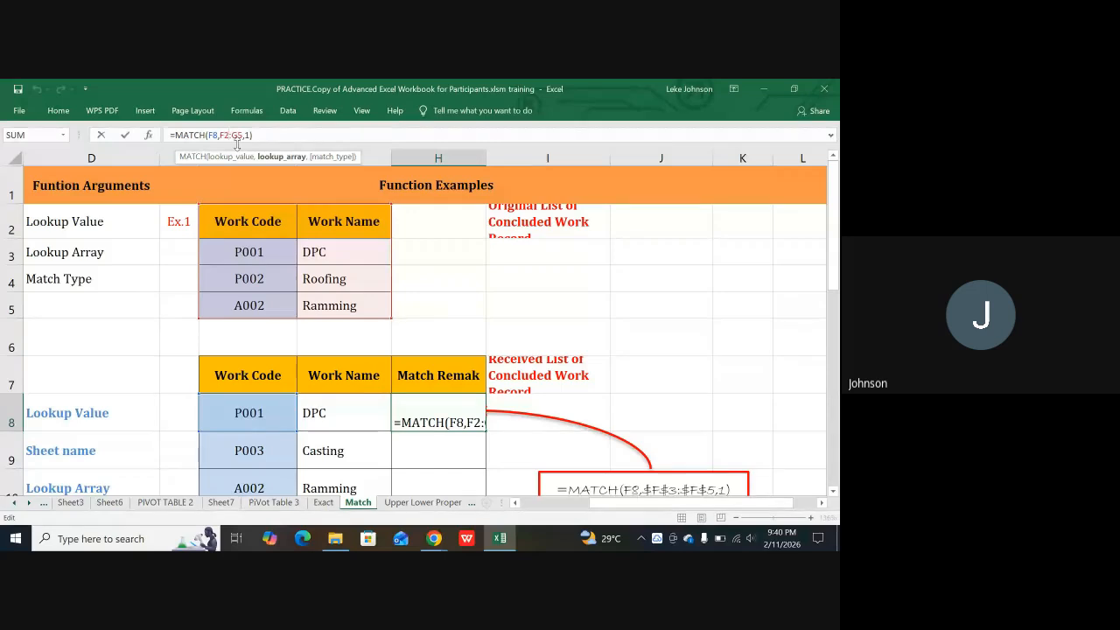
key("F4")
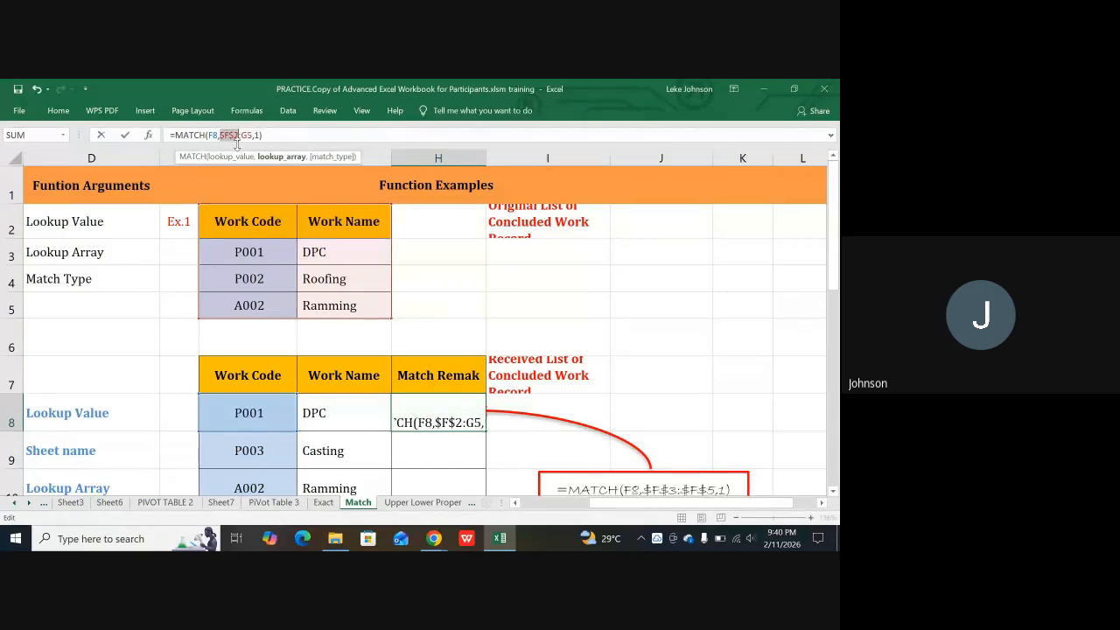
key("Right")
key("Right")
key("F4")
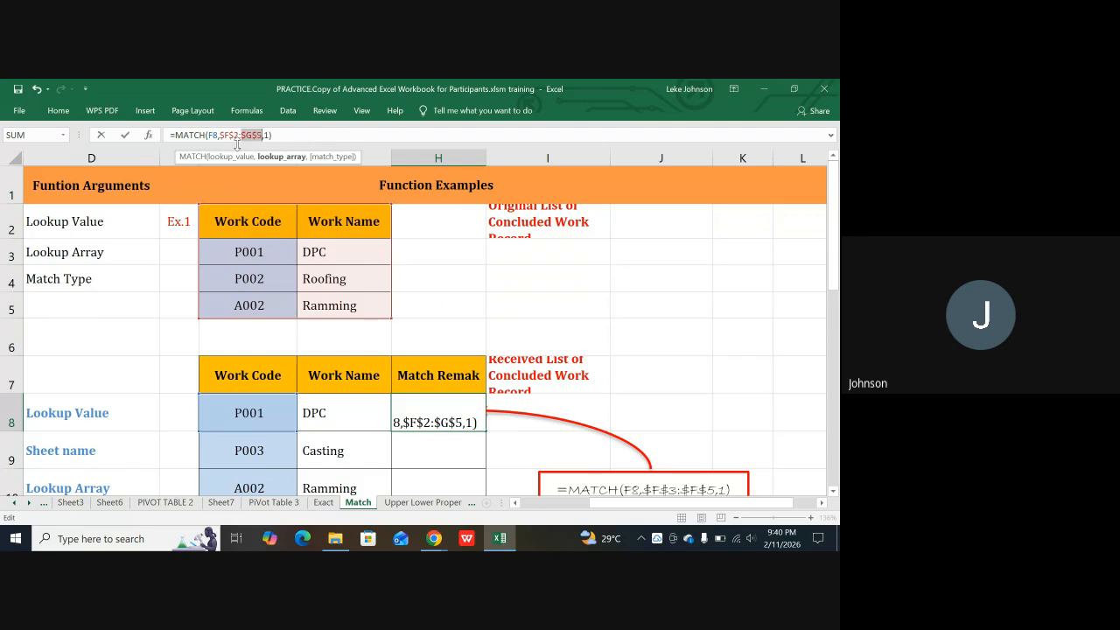
key("Return")
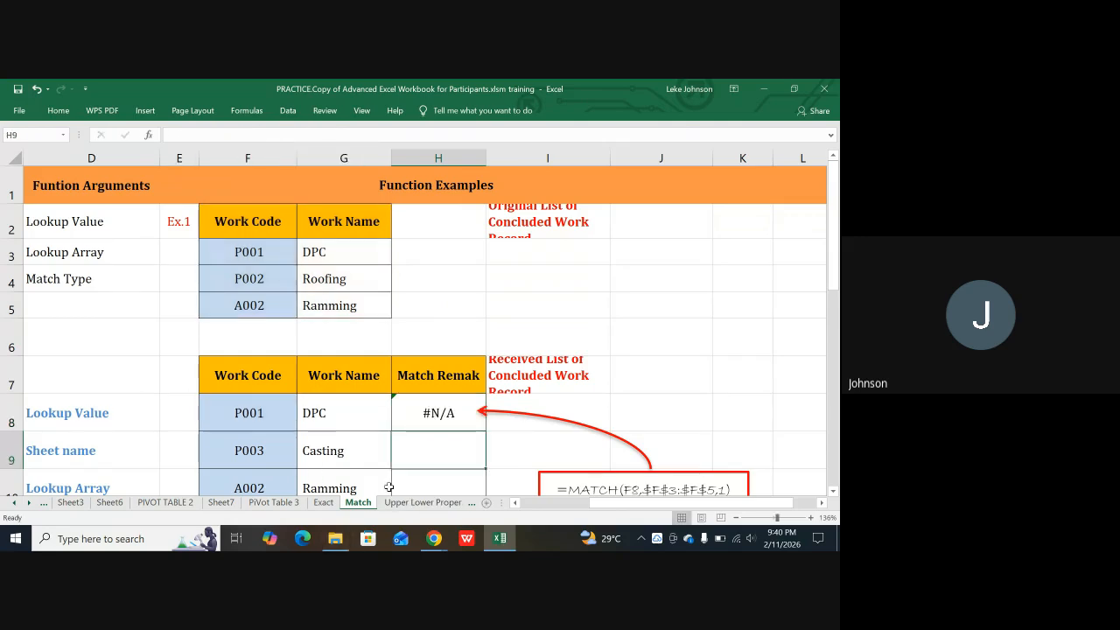
Step: Copy the MATCH formula from H8 down the Match Remak column to H11
left_click_drag(624, 502, 544, 519)
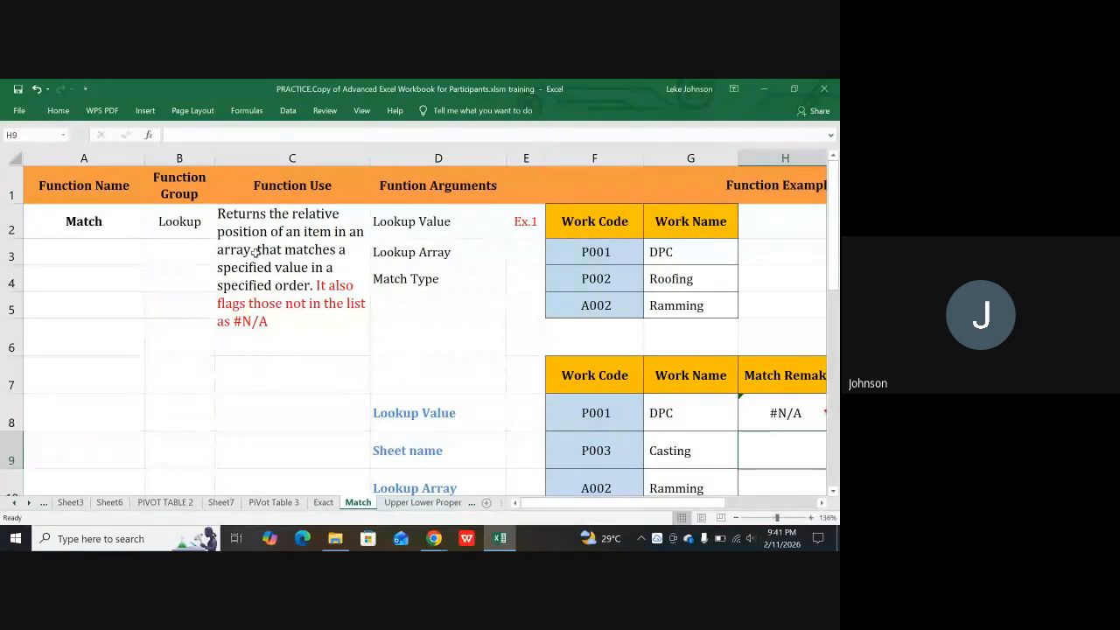
key("Right")
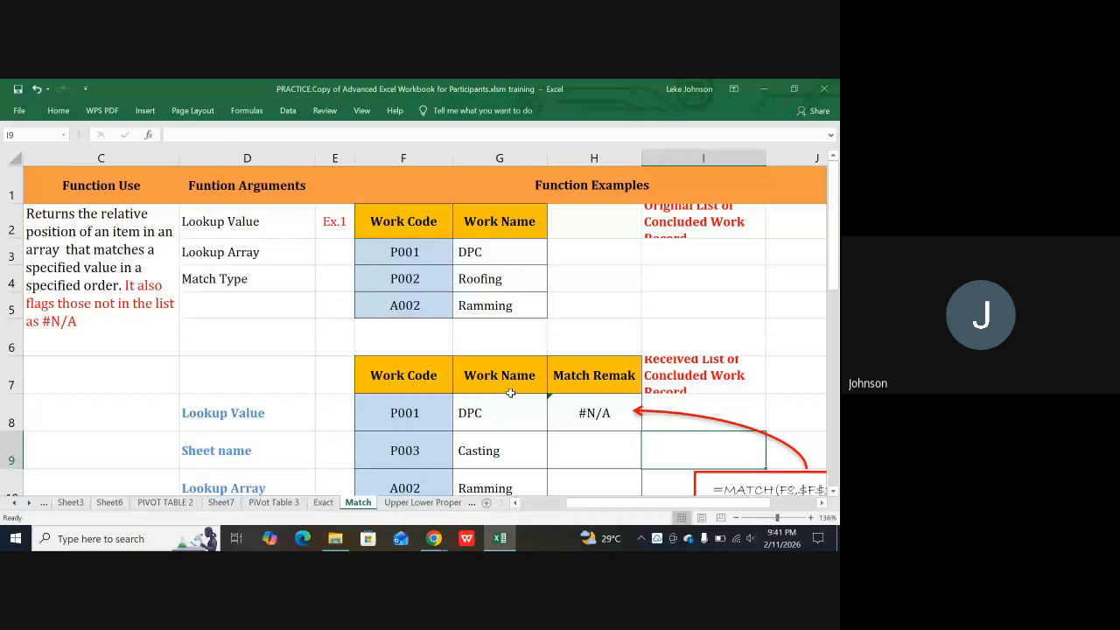
left_click(591, 411)
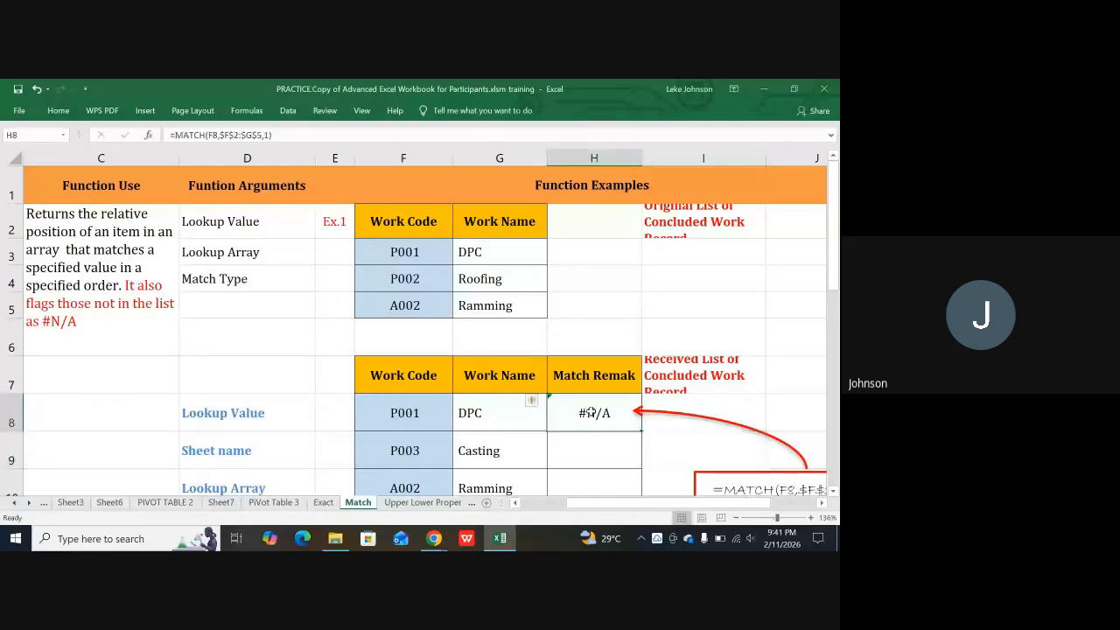
double_click(641, 428)
Step: Examine the Match Remak results in H8:H11 against the original and received work code lists
scroll(640, 431, "down", 2)
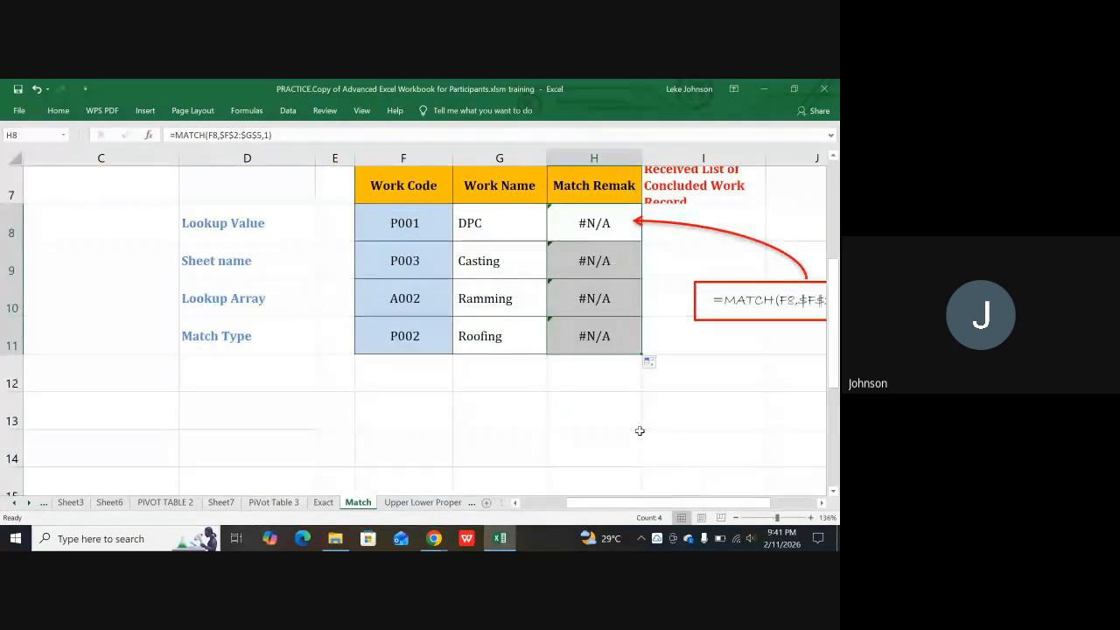
scroll(637, 429, "up", 1)
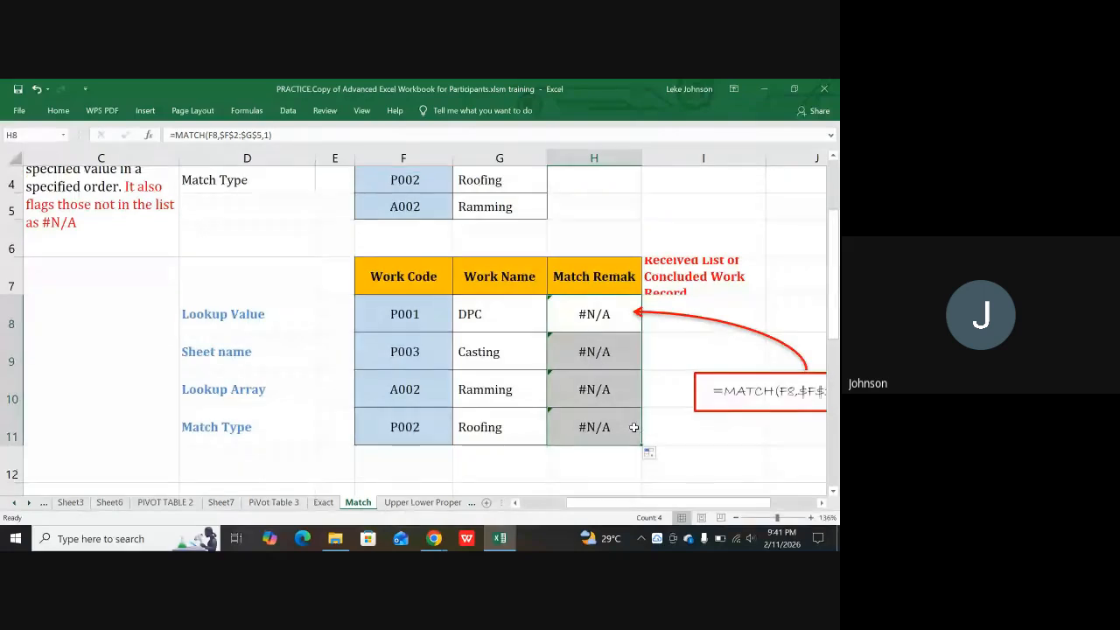
scroll(634, 427, "up", 1)
scroll(633, 427, "down", 1)
scroll(634, 428, "down", 1)
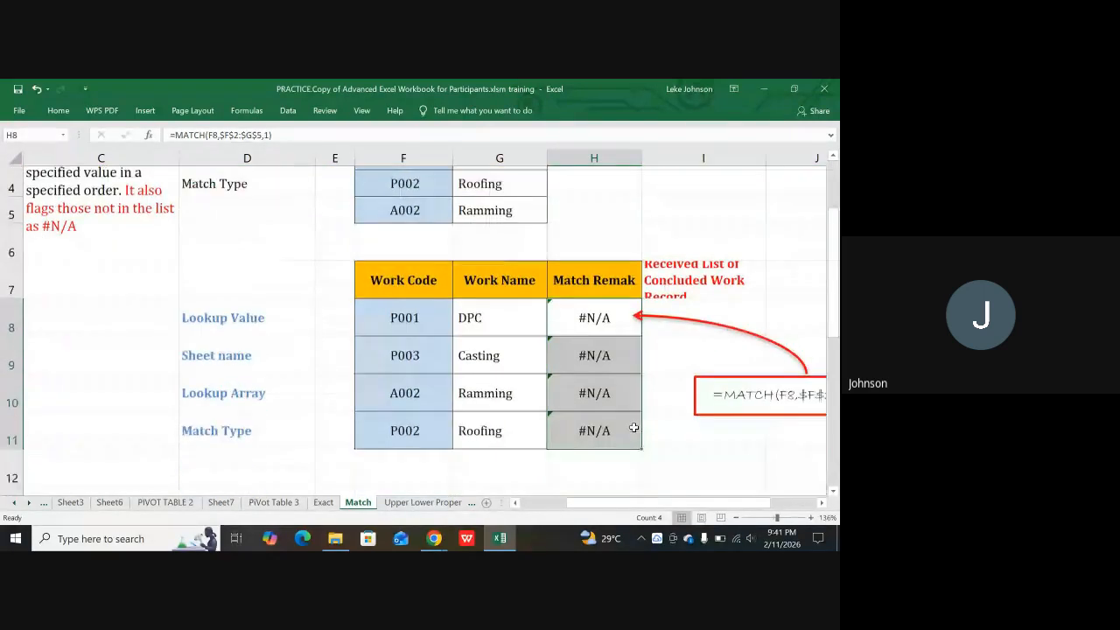
scroll(634, 427, "up", 2)
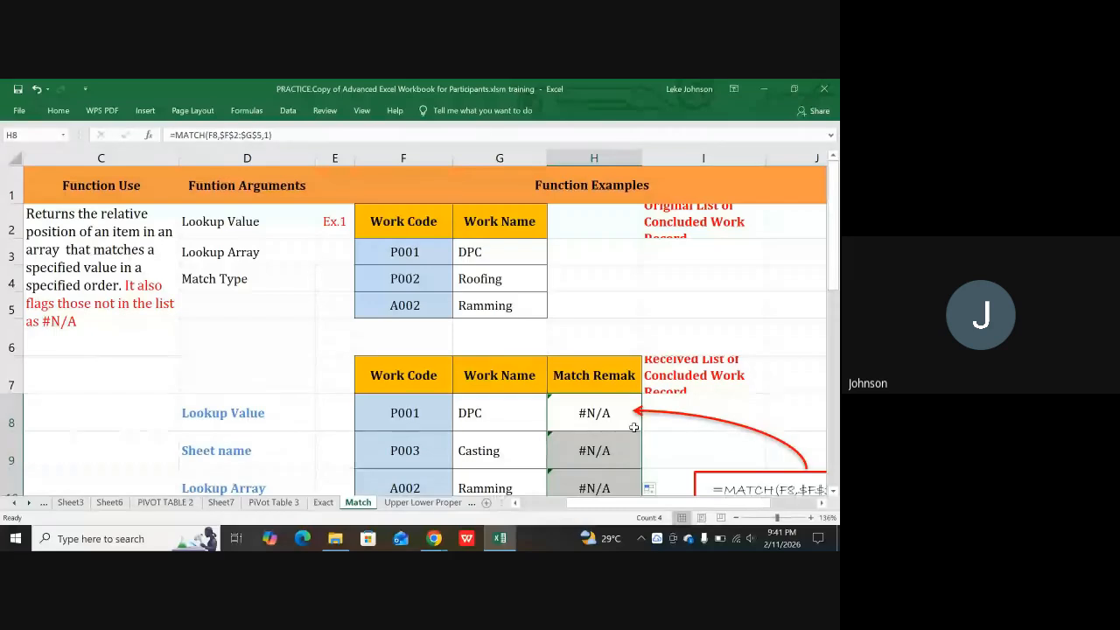
scroll(632, 405, "down", 1)
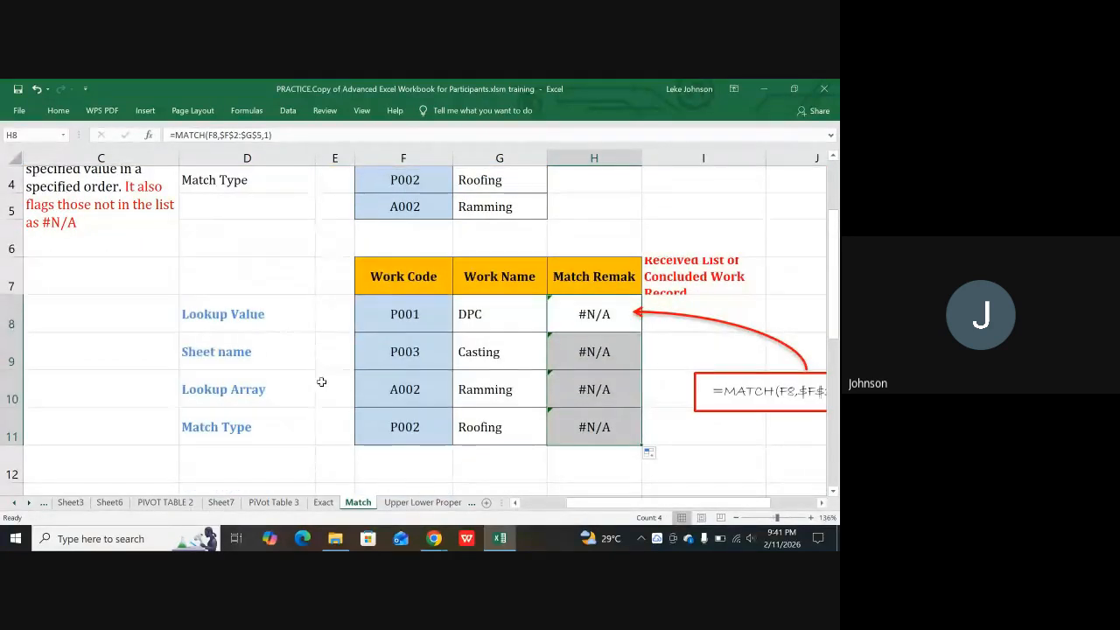
Step: Review the Lookup Value, Sheet name, Lookup Array and Match Type labels in D8:D11 alongside the two work code lists
left_click(238, 313)
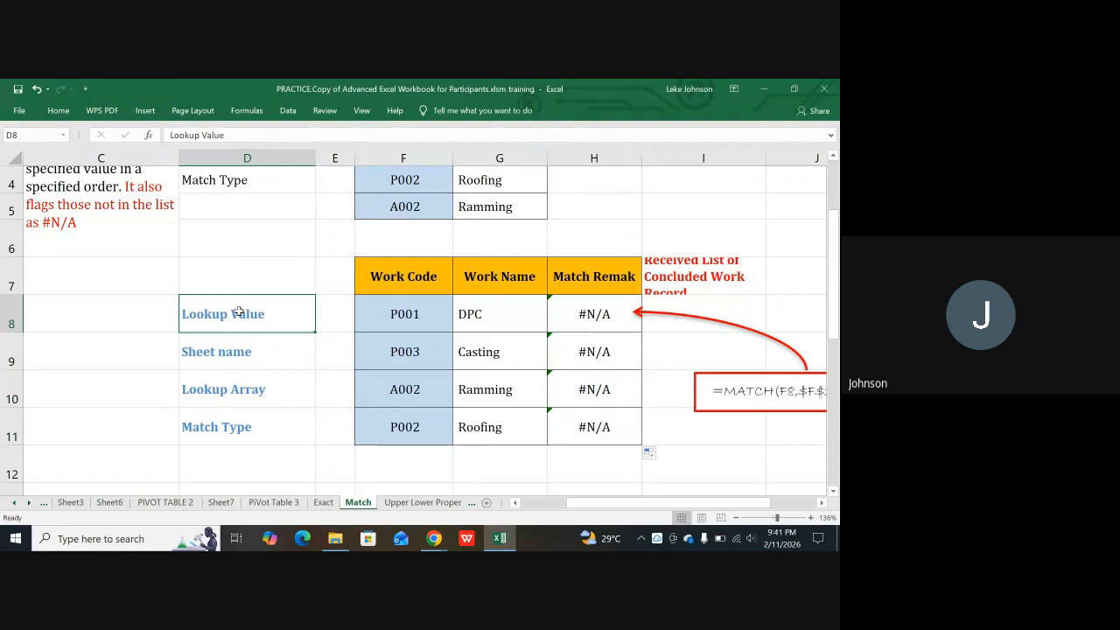
left_click(230, 354)
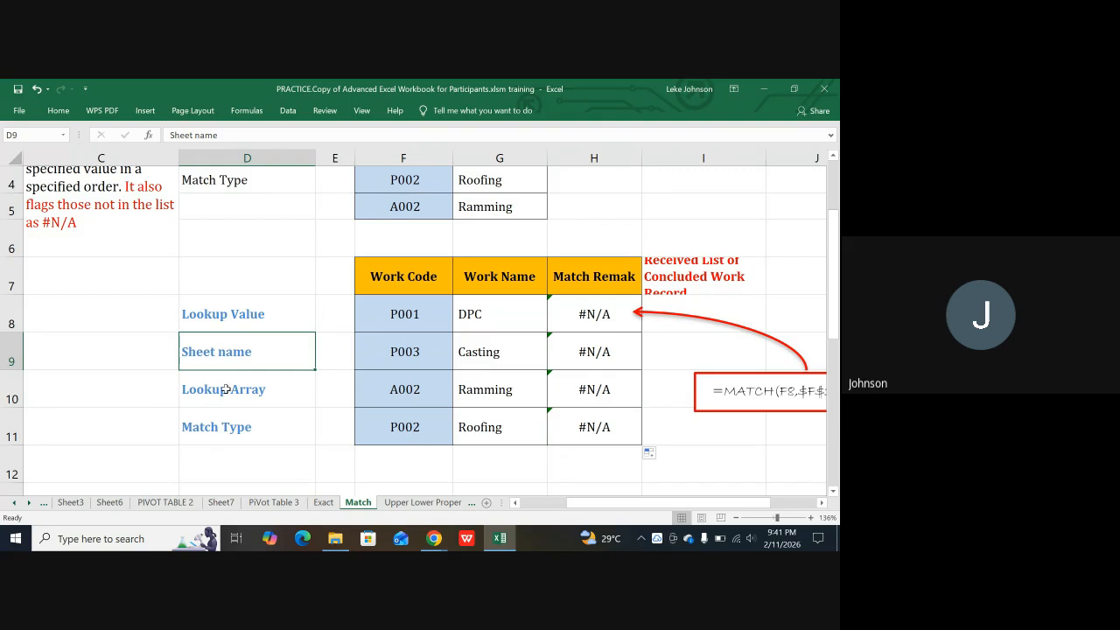
left_click(226, 391)
scroll(229, 391, "up", 2)
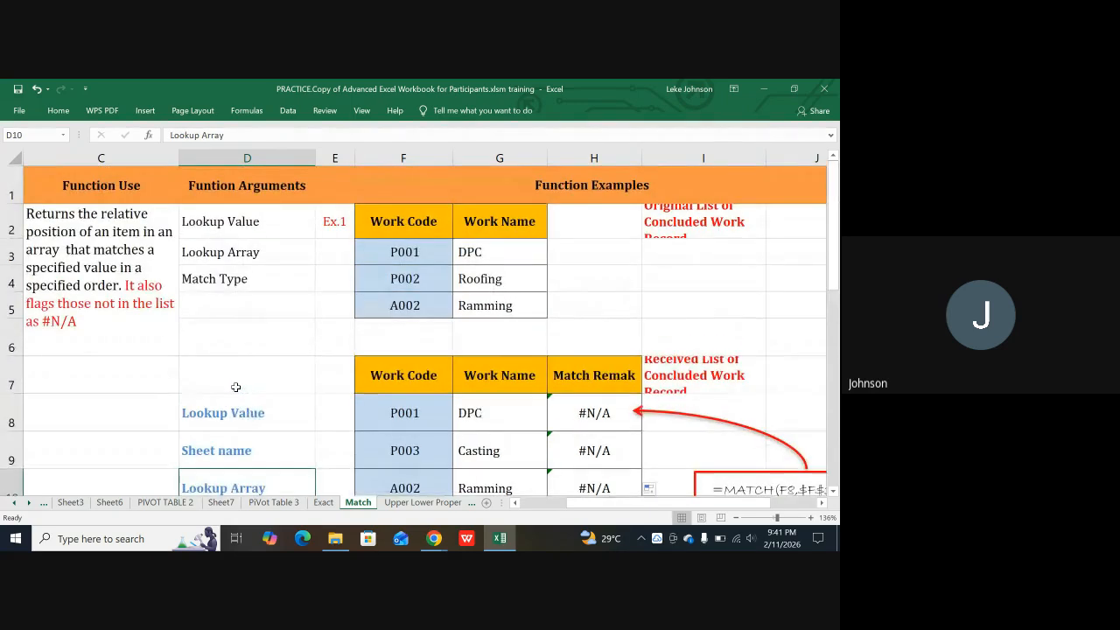
scroll(232, 388, "down", 1)
scroll(233, 388, "down", 3)
scroll(233, 388, "up", 2)
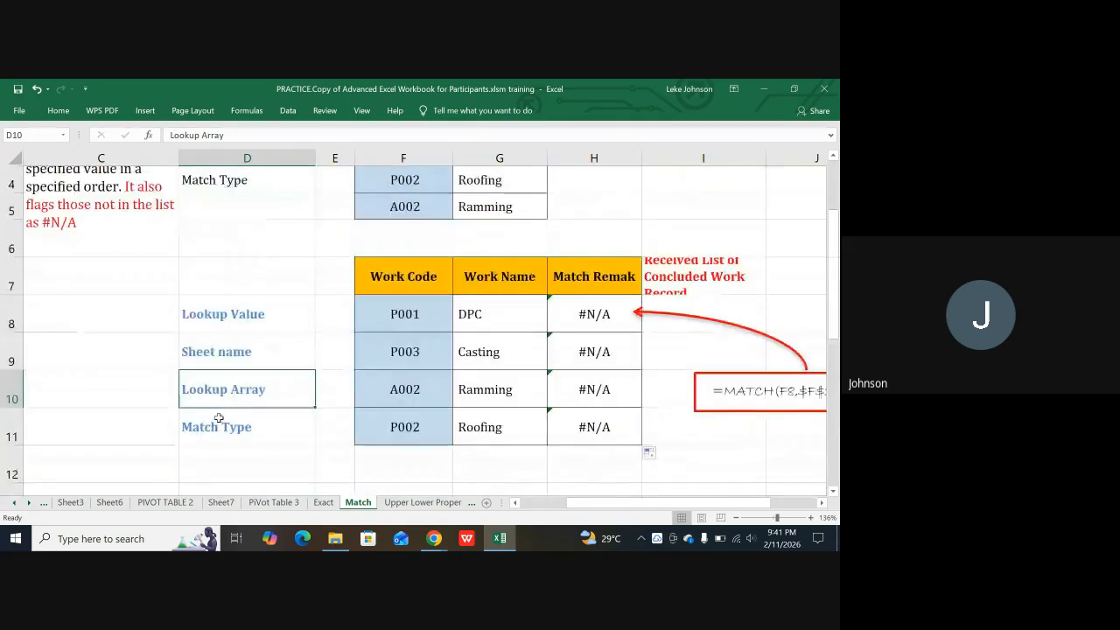
left_click(216, 427)
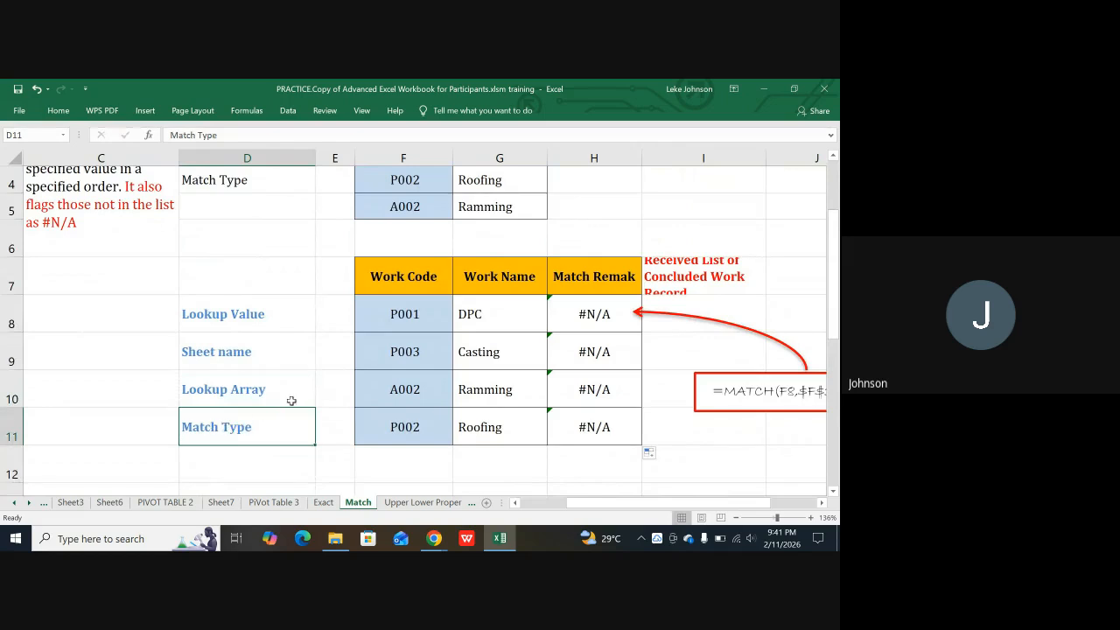
scroll(388, 364, "up", 1)
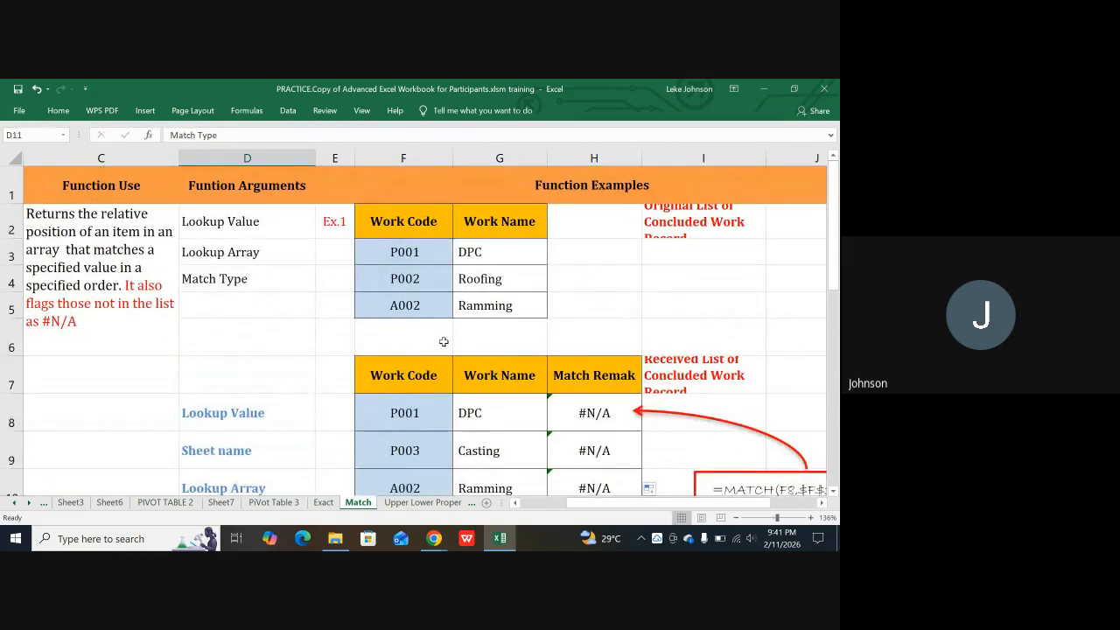
scroll(453, 338, "down", 1)
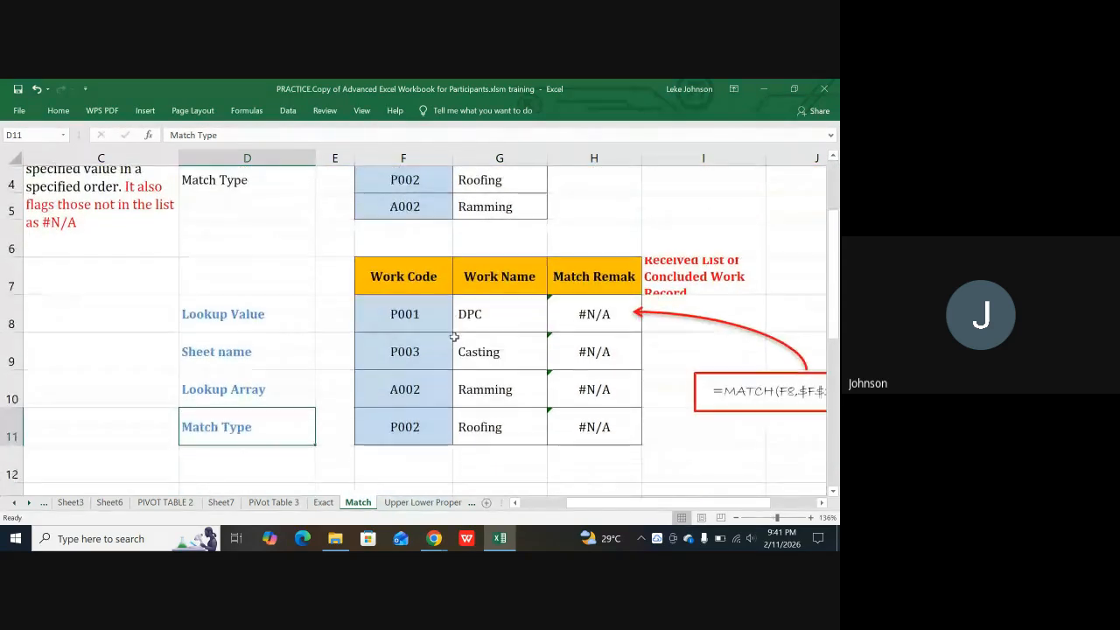
scroll(454, 337, "up", 1)
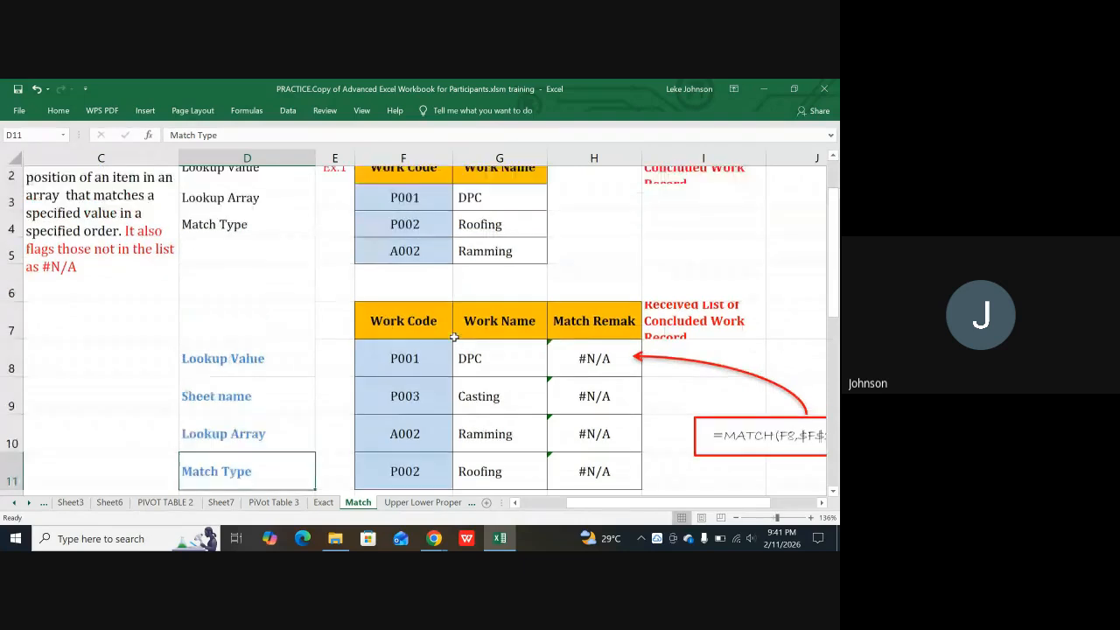
scroll(455, 337, "down", 2)
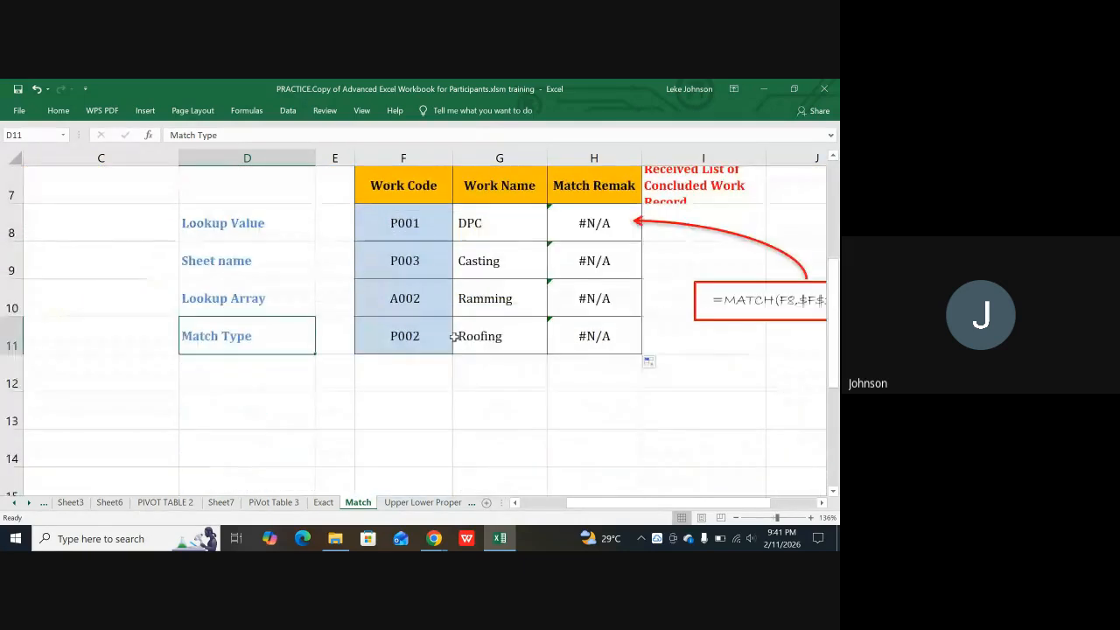
Step: Compare the received work codes with the original list and examine the example MATCH formula beside the table
scroll(454, 337, "up", 1)
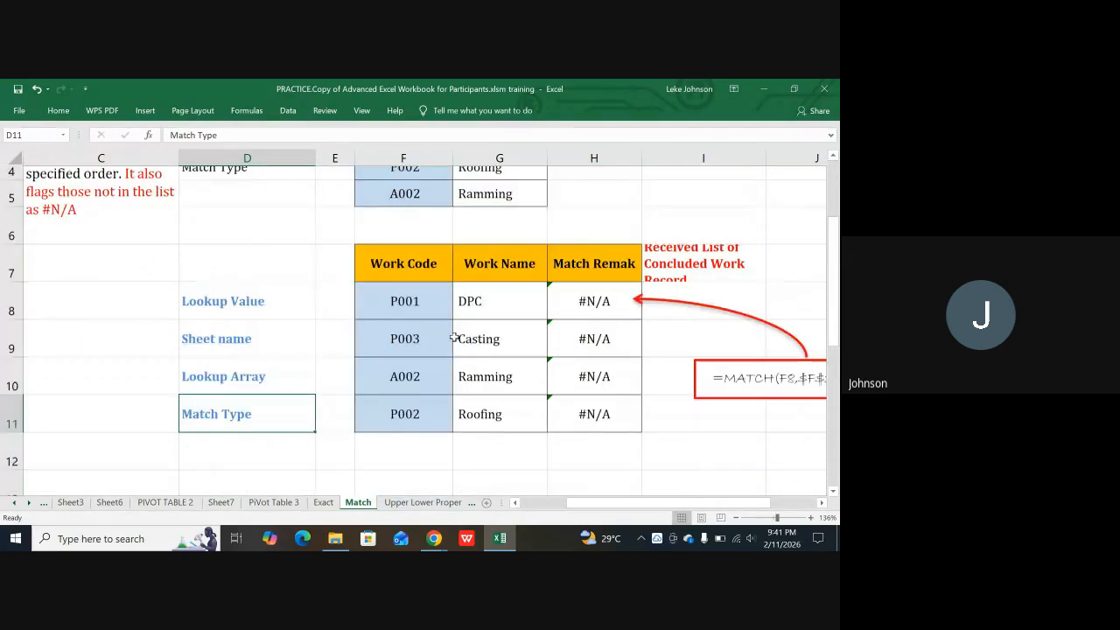
scroll(454, 337, "up", 1)
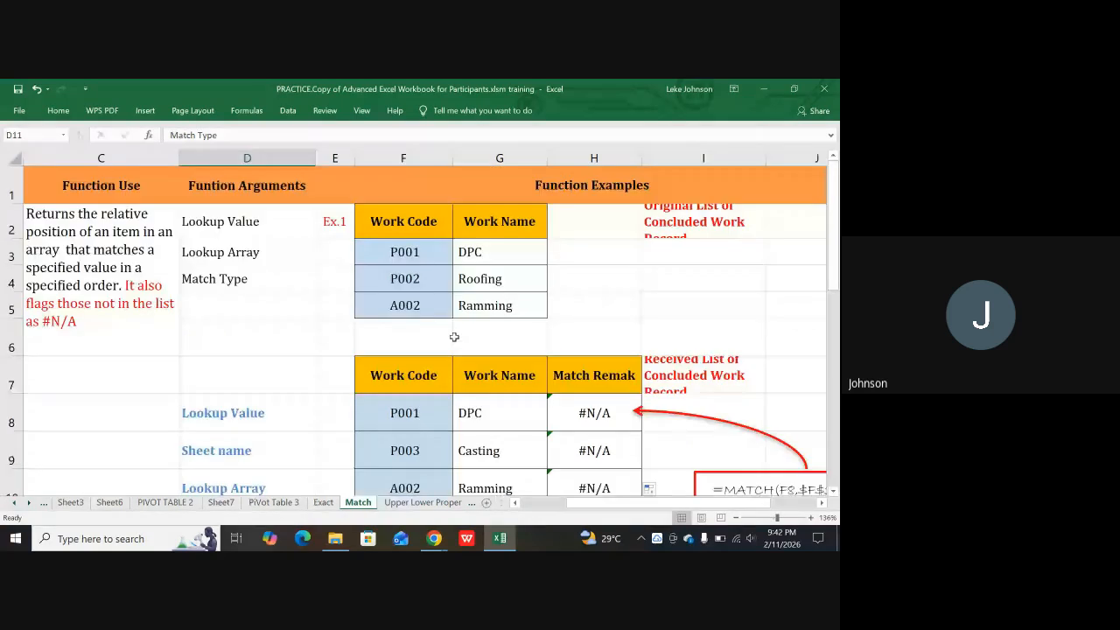
scroll(454, 337, "down", 1)
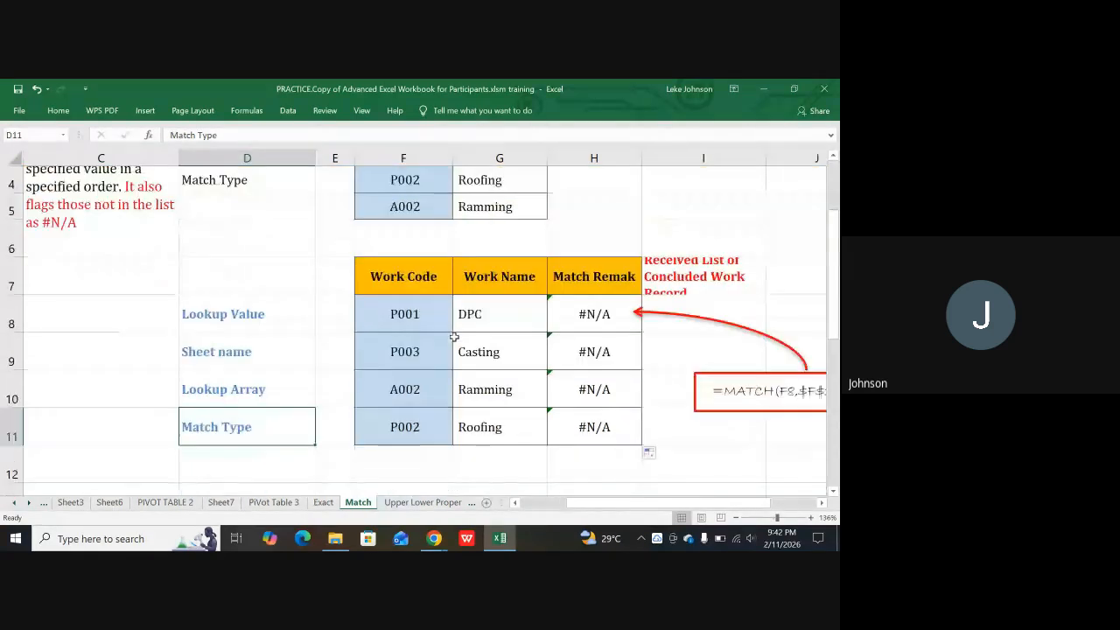
scroll(454, 337, "up", 1)
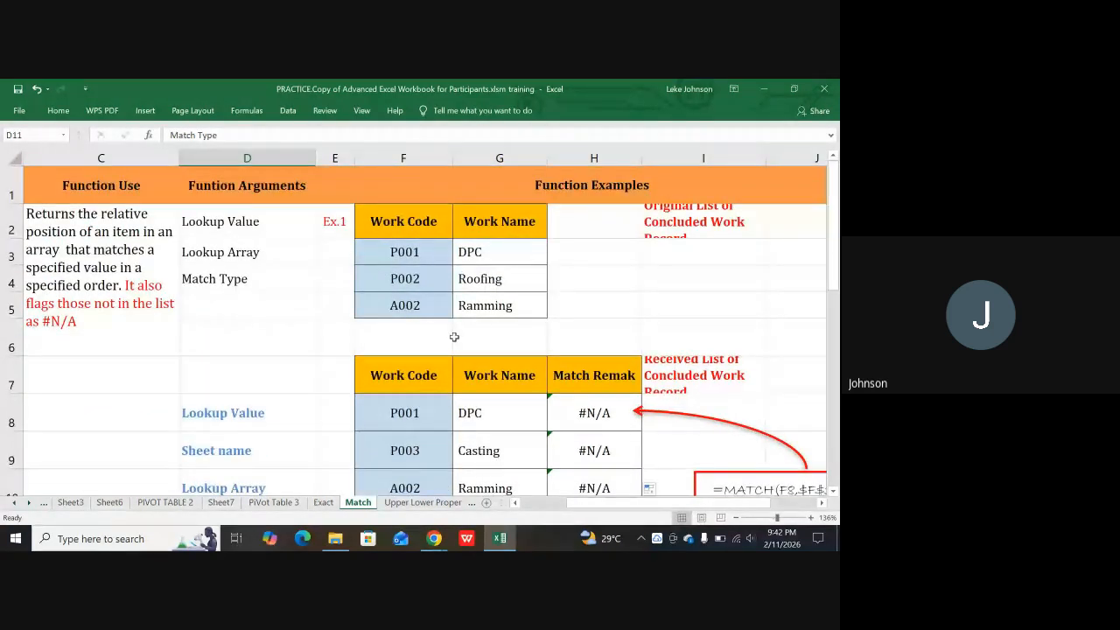
scroll(454, 337, "down", 1)
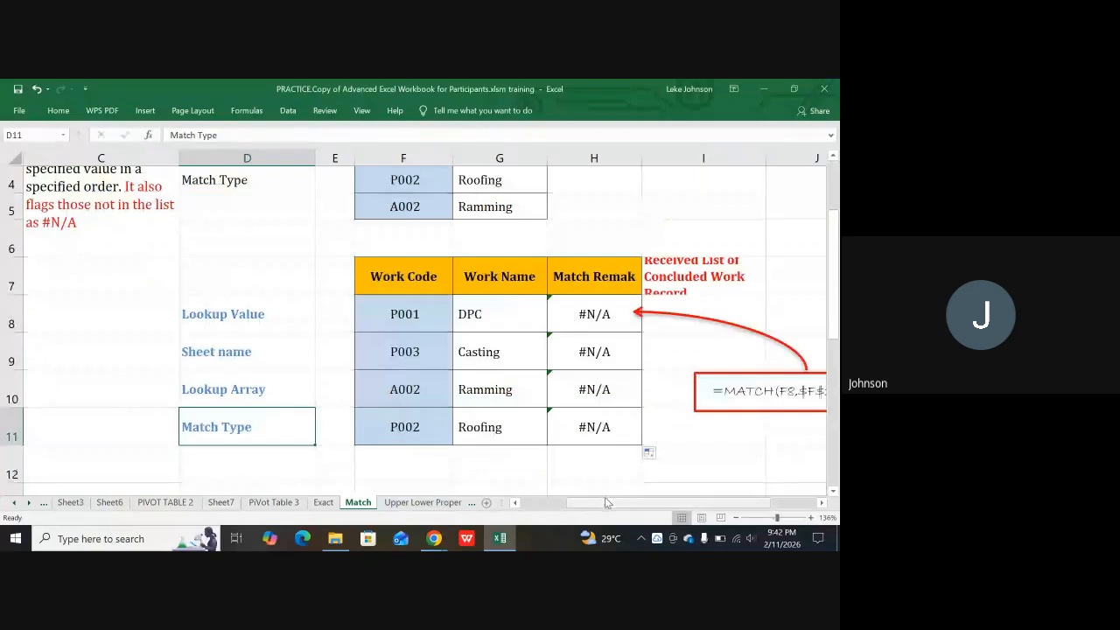
left_click_drag(603, 503, 624, 504)
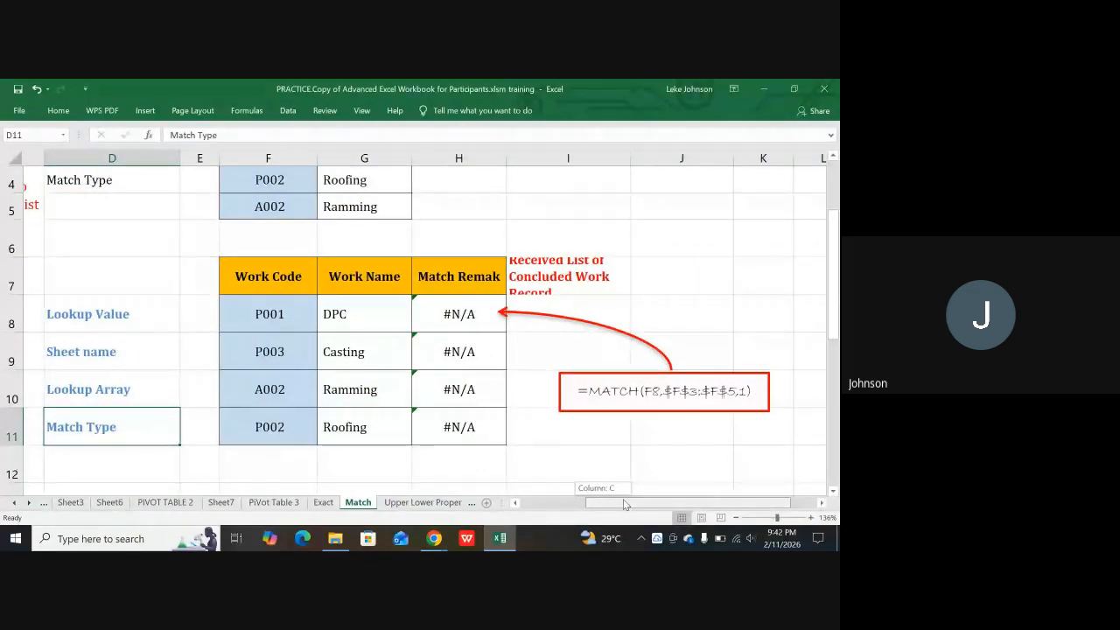
left_click_drag(625, 505, 600, 502)
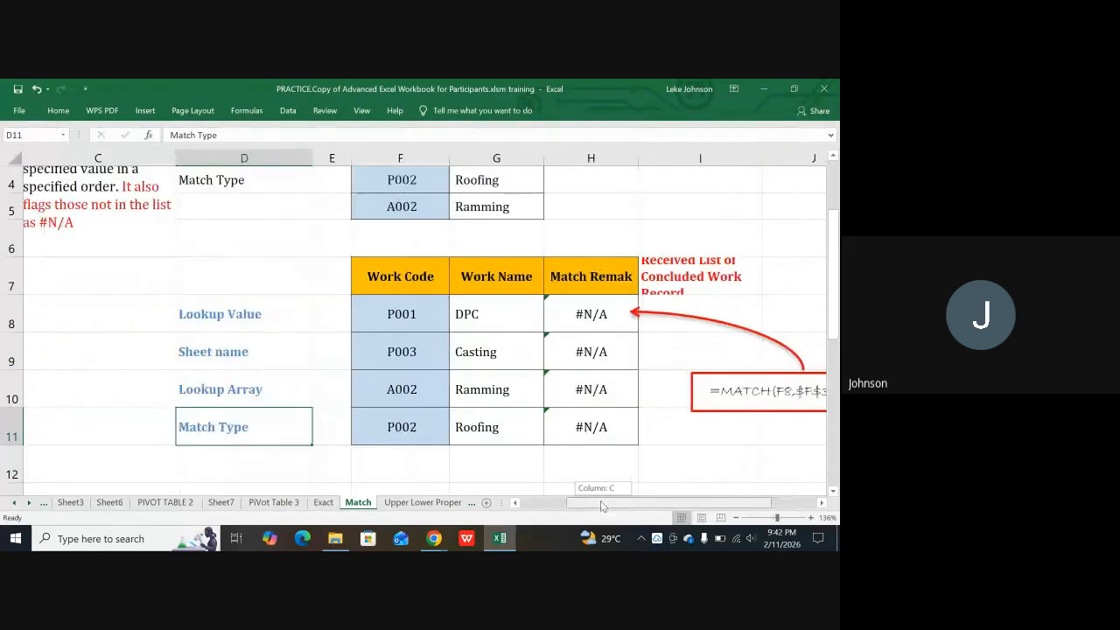
Step: Change the match type in the H8 MATCH formula to 0 for an exact match
left_click(601, 317)
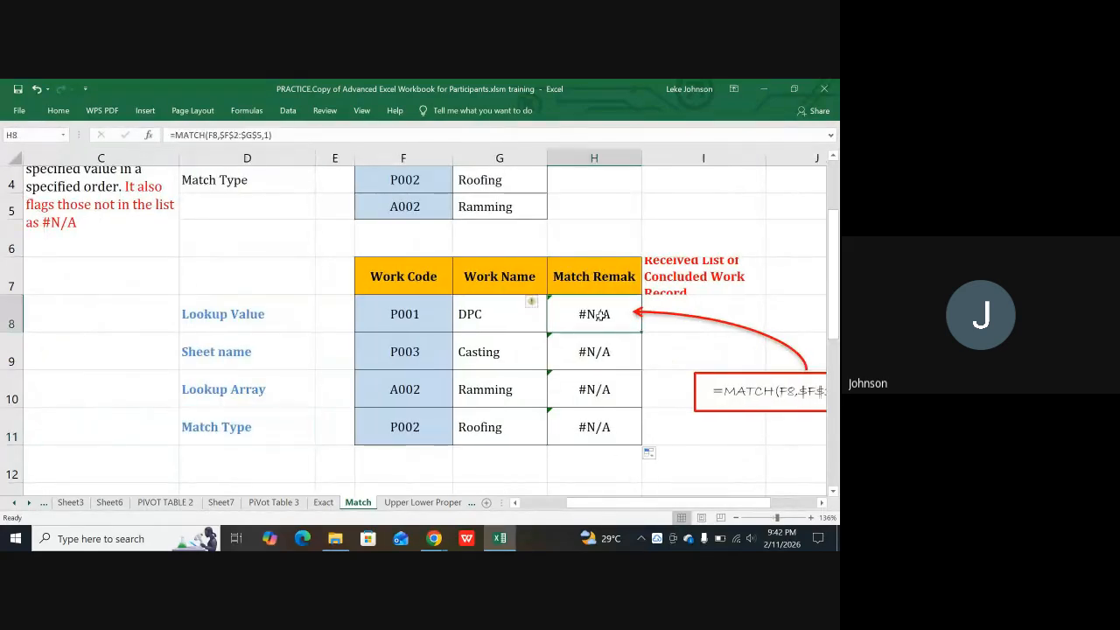
left_click(267, 136)
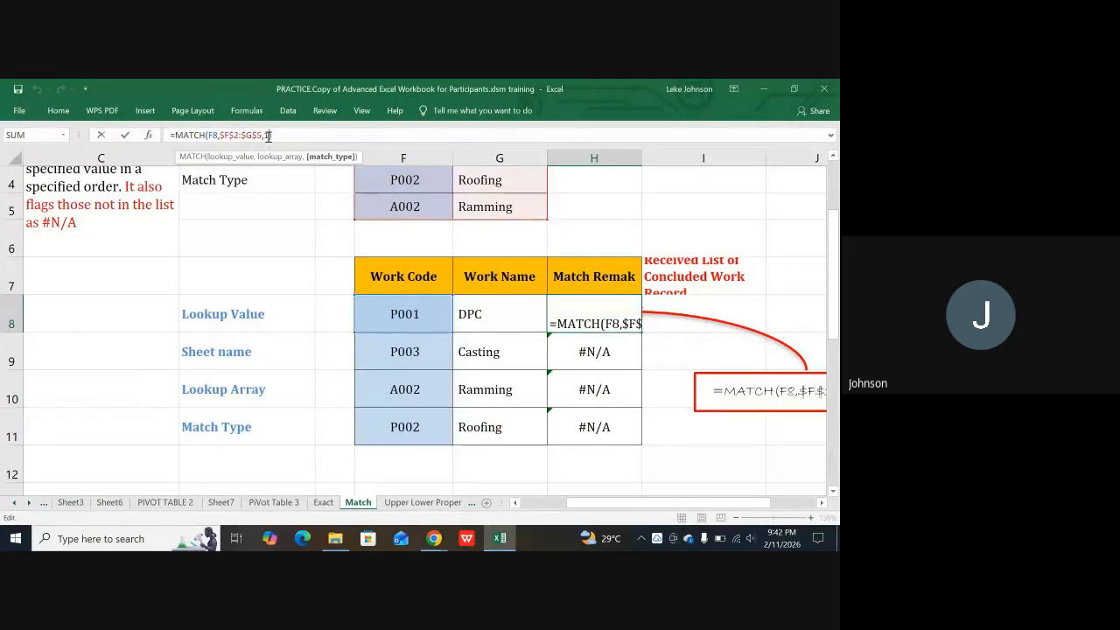
key("BackSpace")
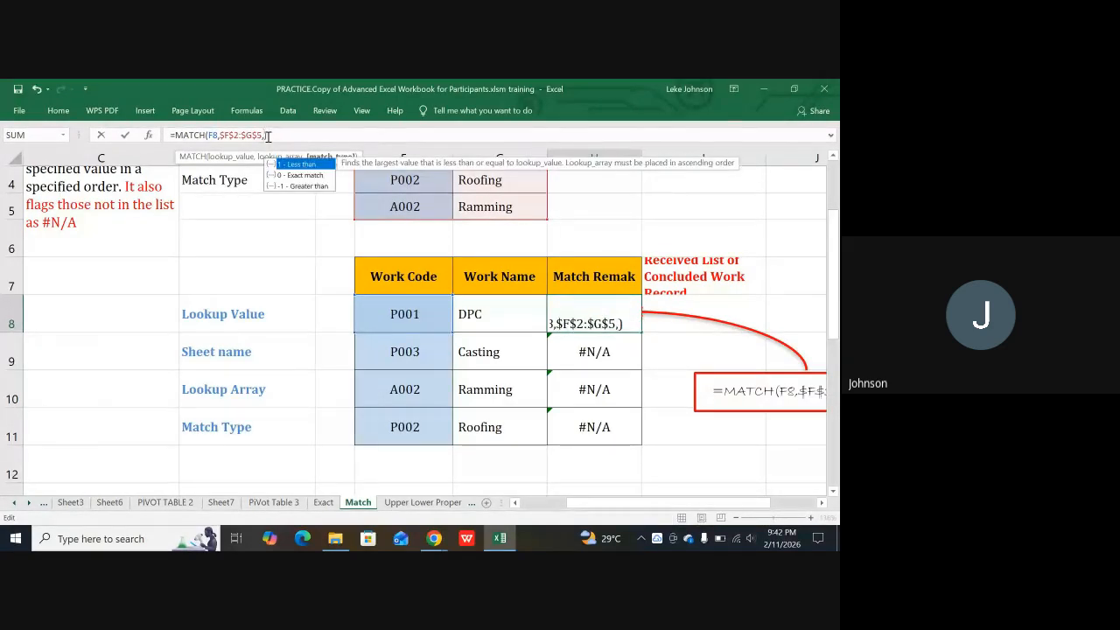
type("0")
key("Return")
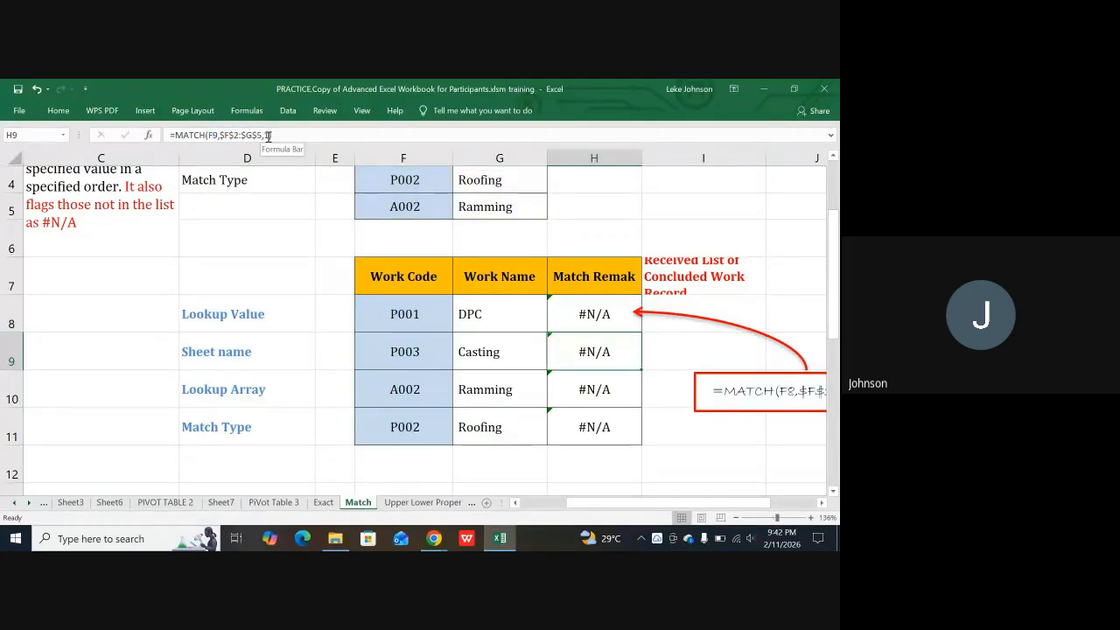
Step: Set the match type in the H8 MATCH formula to -1 and check it against the formula in H9
left_click(592, 318)
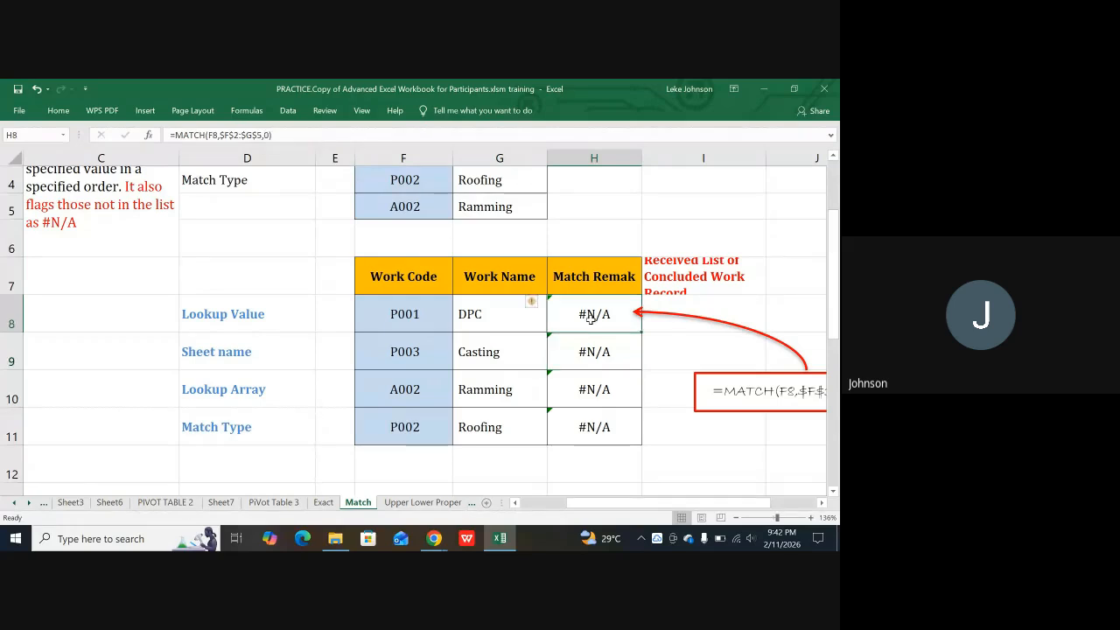
left_click(272, 135)
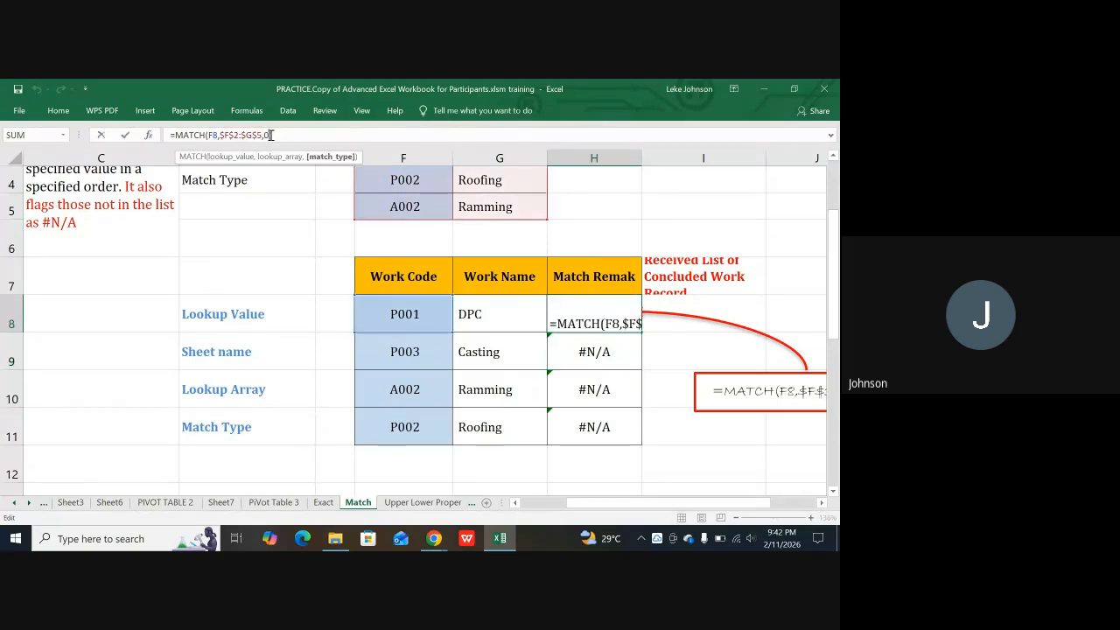
key("BackSpace")
type("-1")
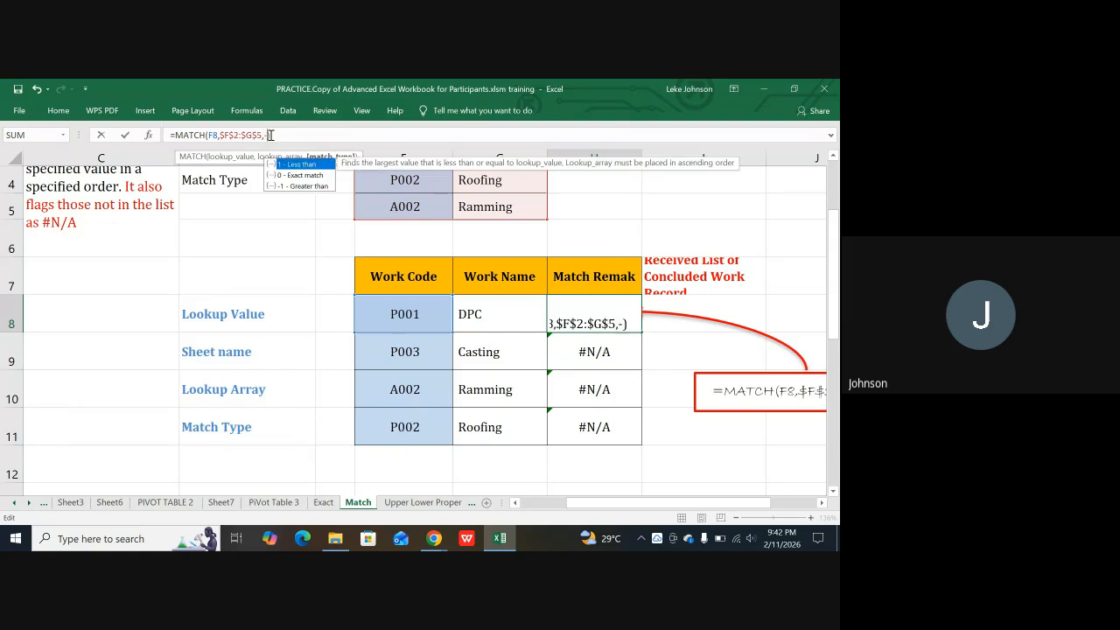
key("Return")
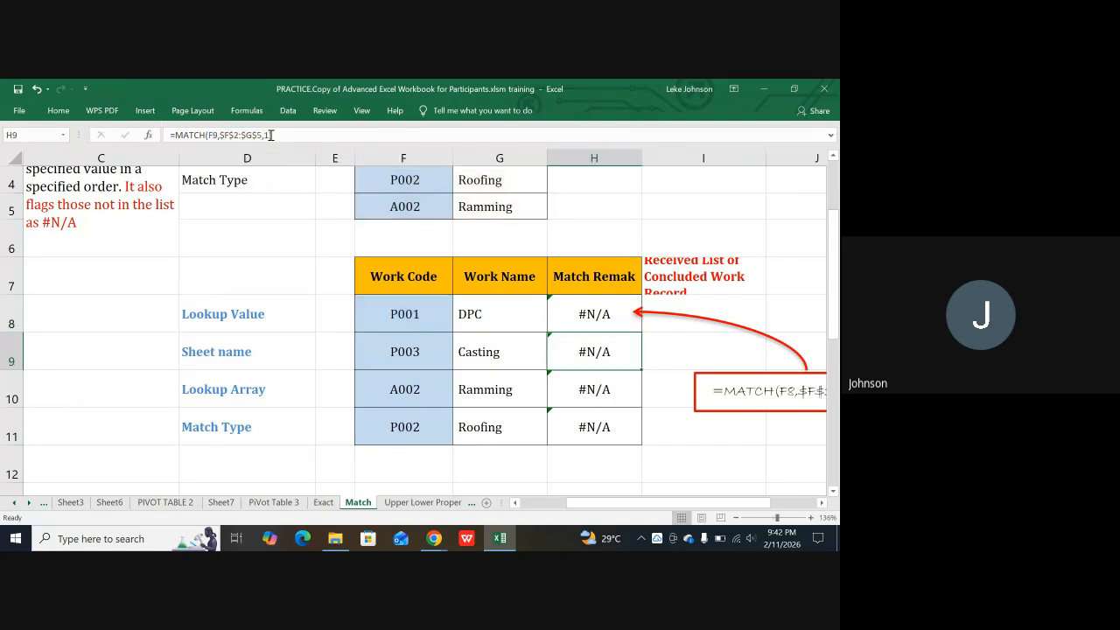
key("Up")
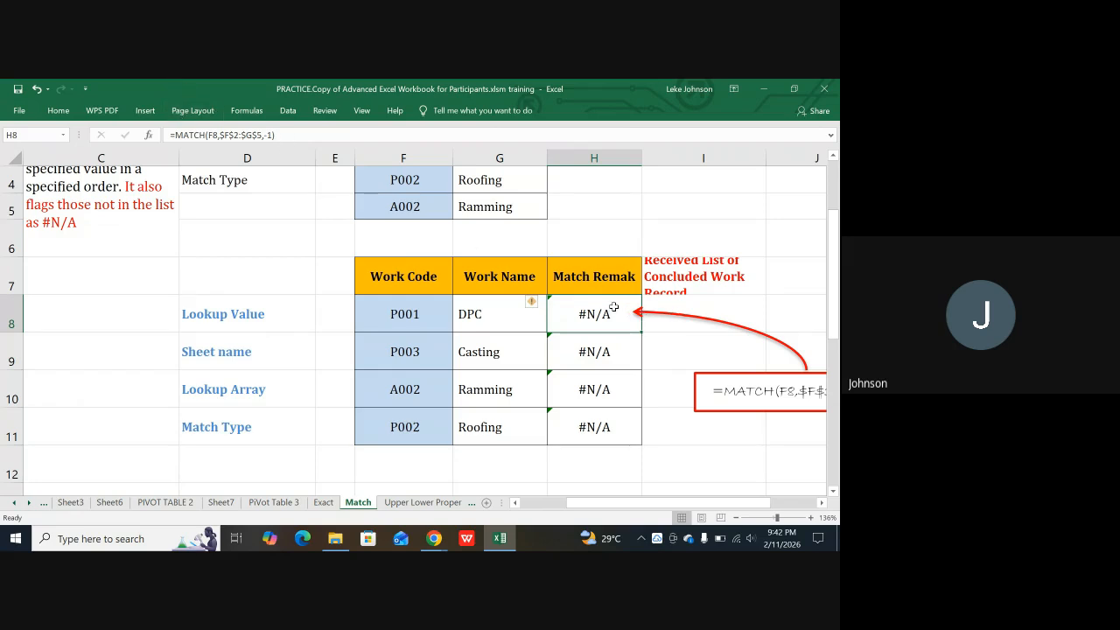
scroll(609, 329, "down", 1)
left_click(591, 268)
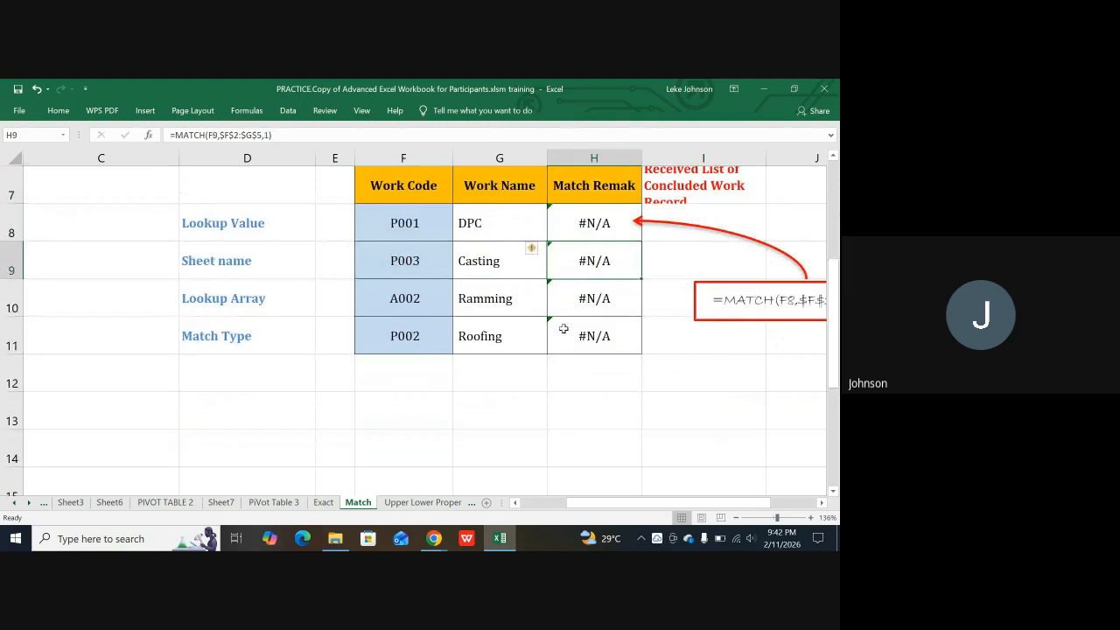
scroll(563, 328, "down", 1)
scroll(566, 323, "up", 2)
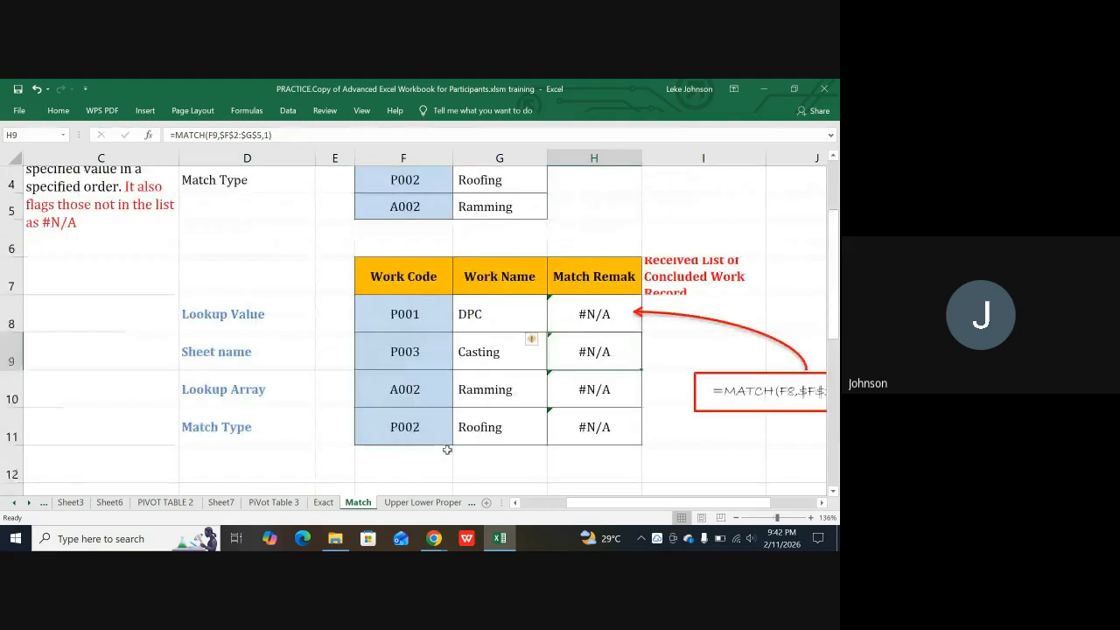
Step: Switch to the Upper Lower Proper sheet
left_click(391, 503)
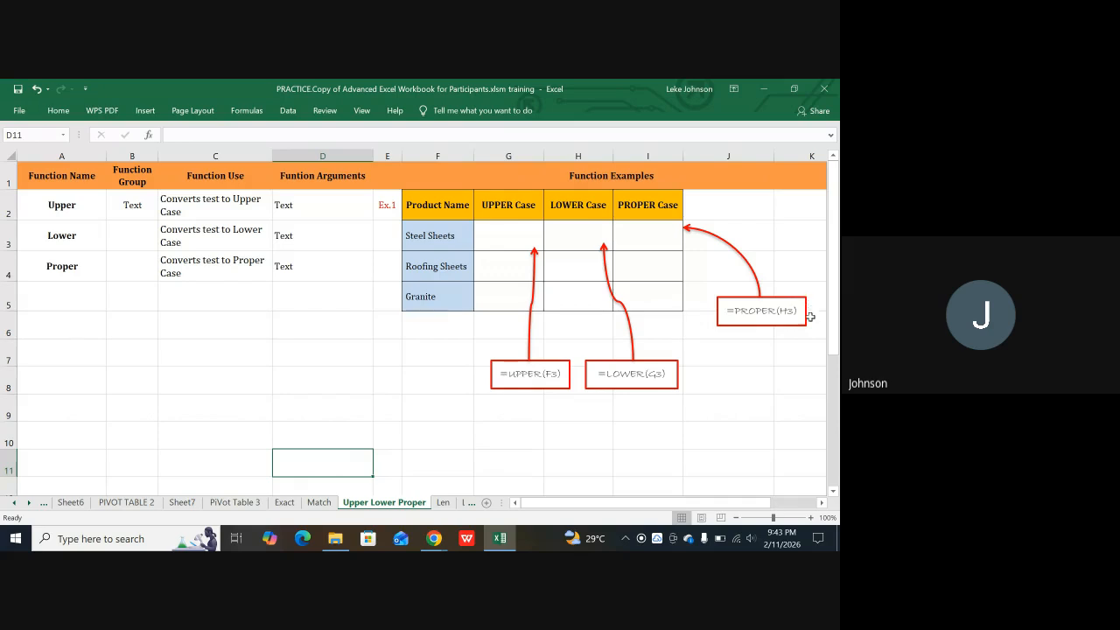
left_click(648, 243)
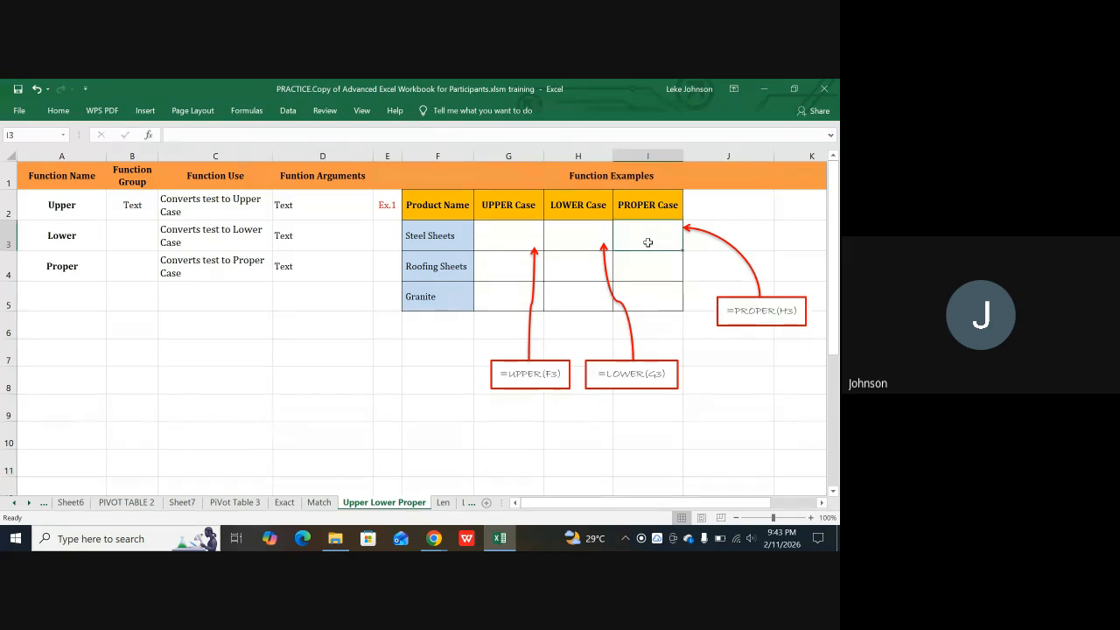
type("=")
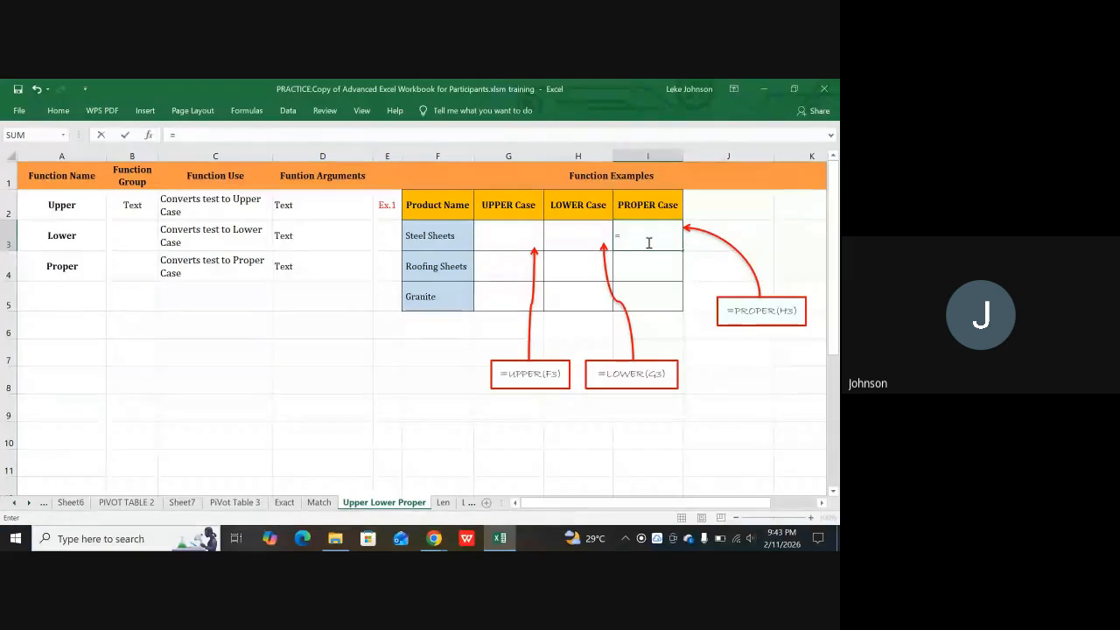
type("pr")
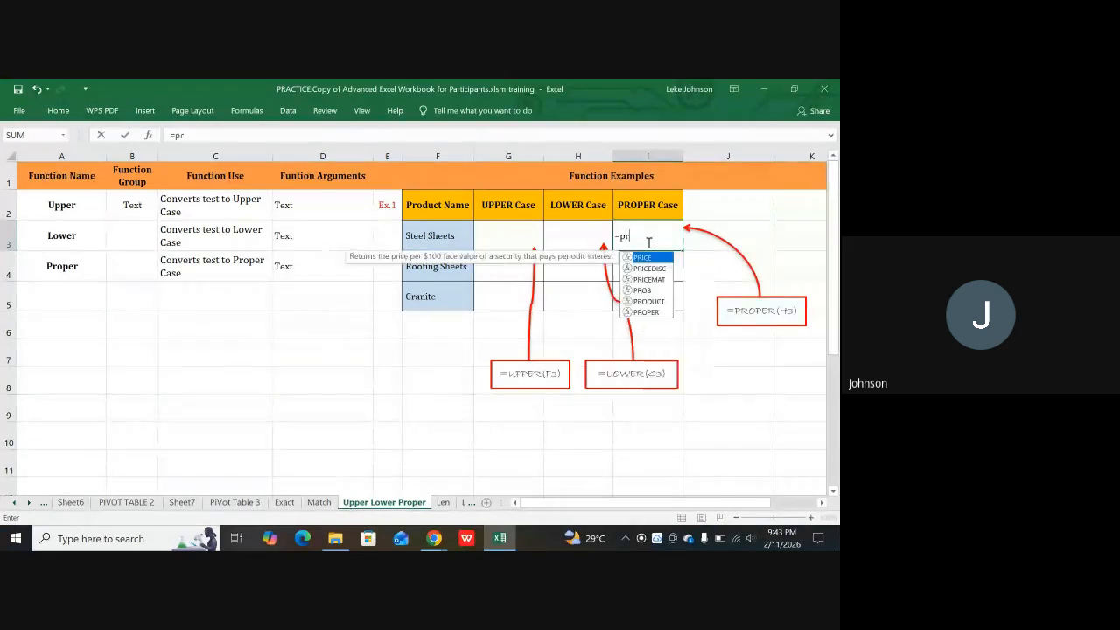
type("op")
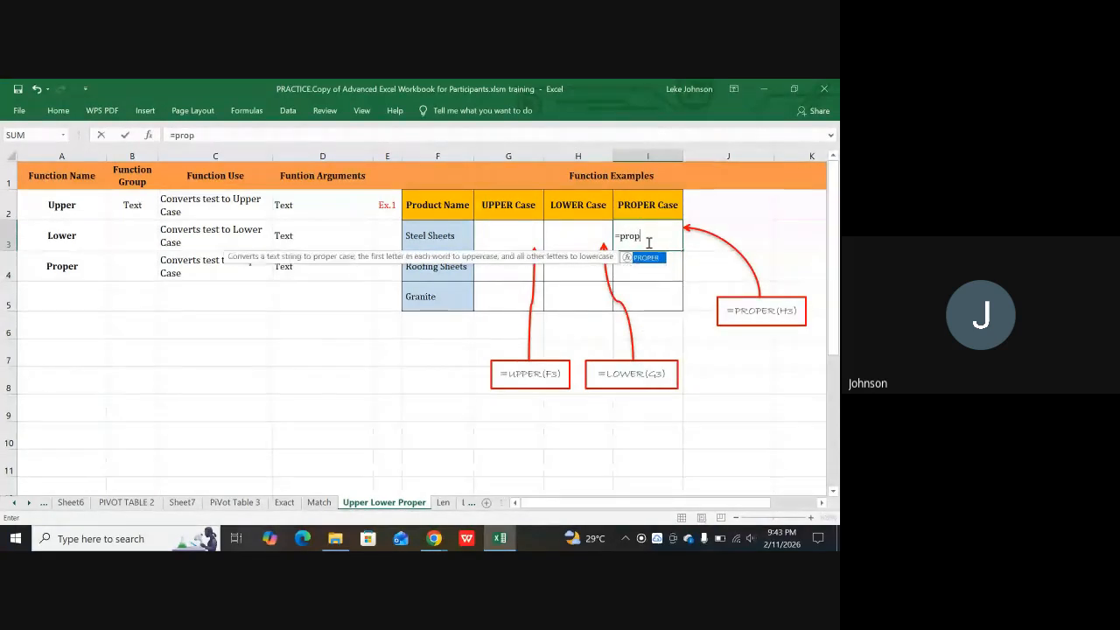
type("er")
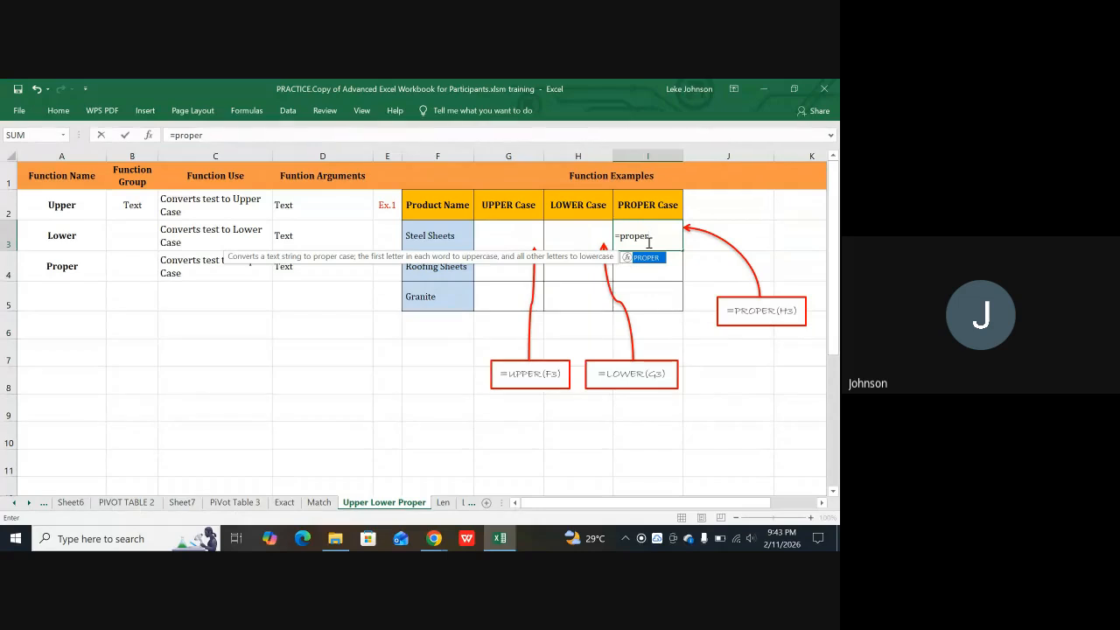
type("(")
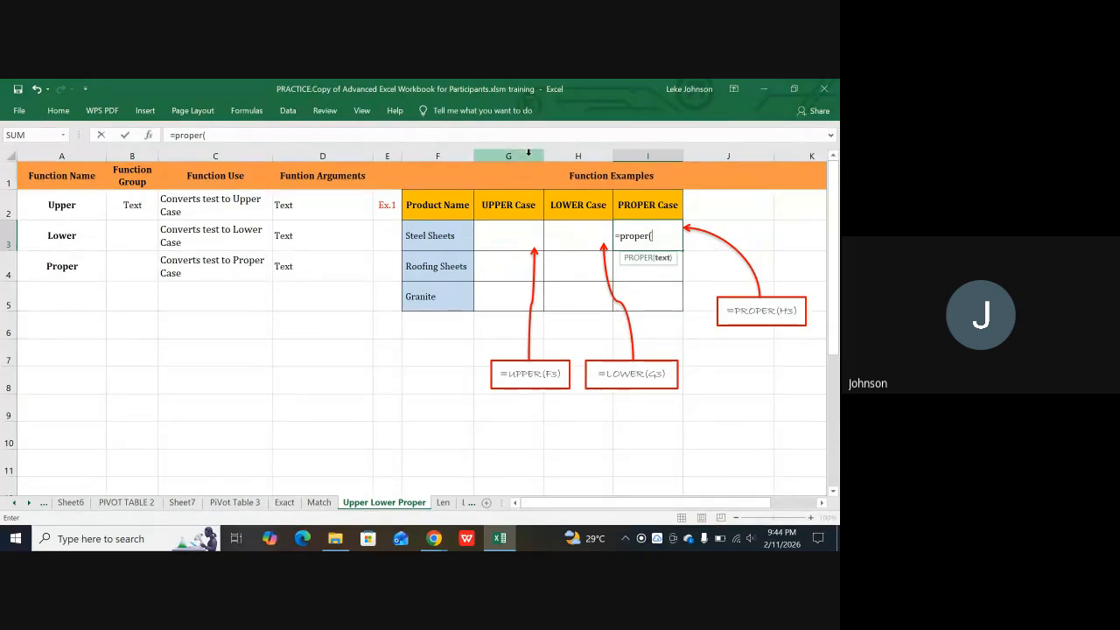
key("BackSpace")
key("BackSpace")
key("BackSpace")
key("BackSpace")
key("BackSpace")
key("BackSpace")
key("BackSpace")
key("BackSpace")
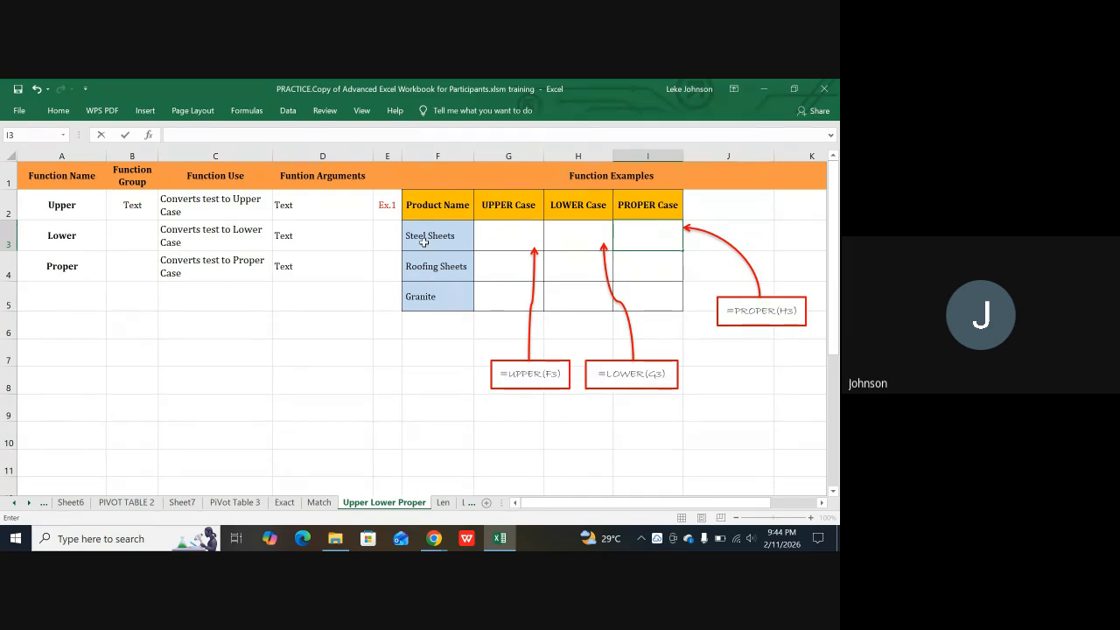
Step: Convert the first product name, Steel Sheets, to upper case in G3 with the formula =UPPER(F3)
left_click(494, 242)
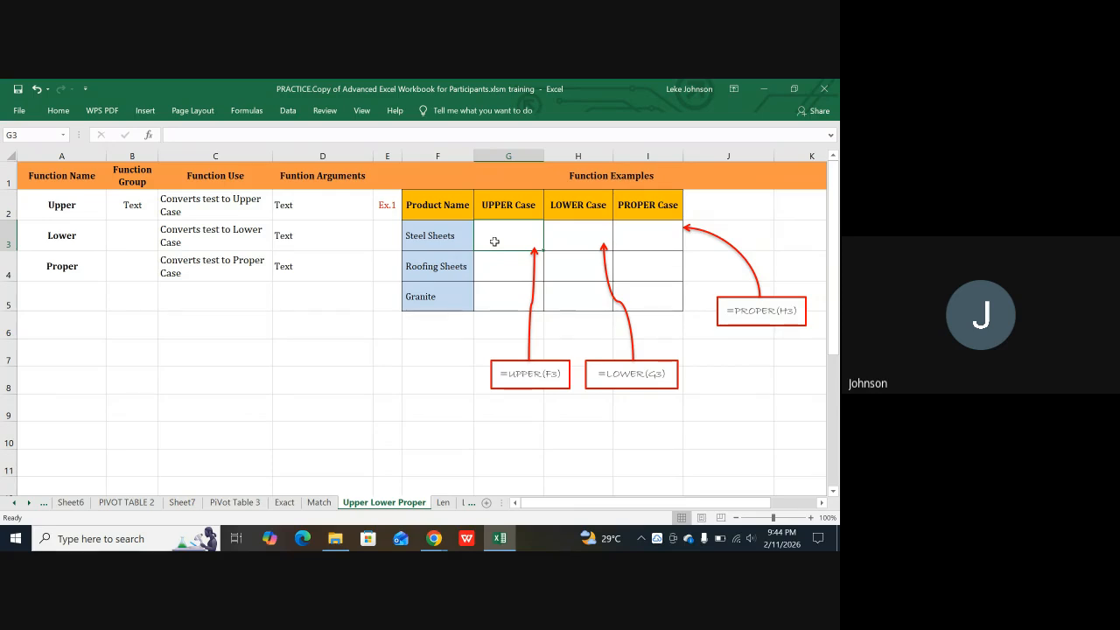
left_click(449, 235)
left_click(442, 266)
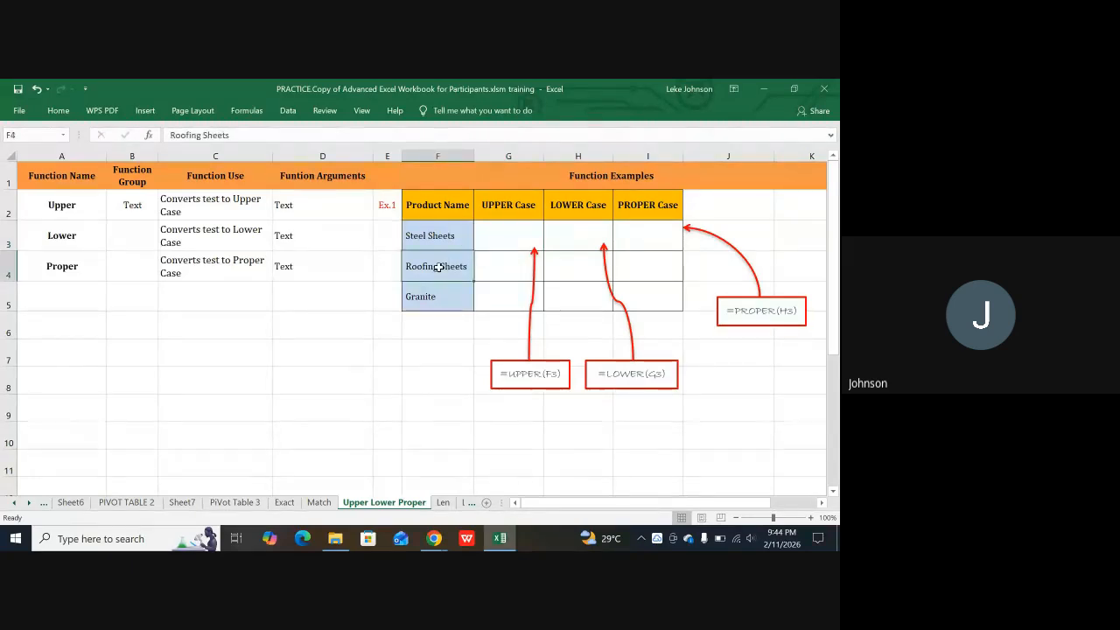
key("Return")
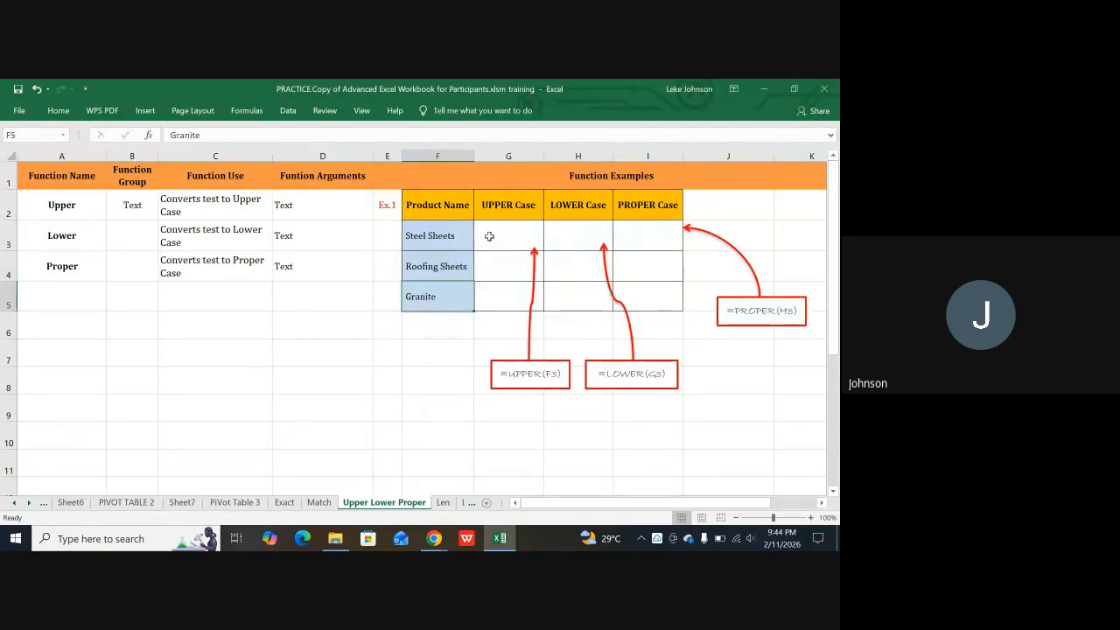
left_click(490, 235)
type("=")
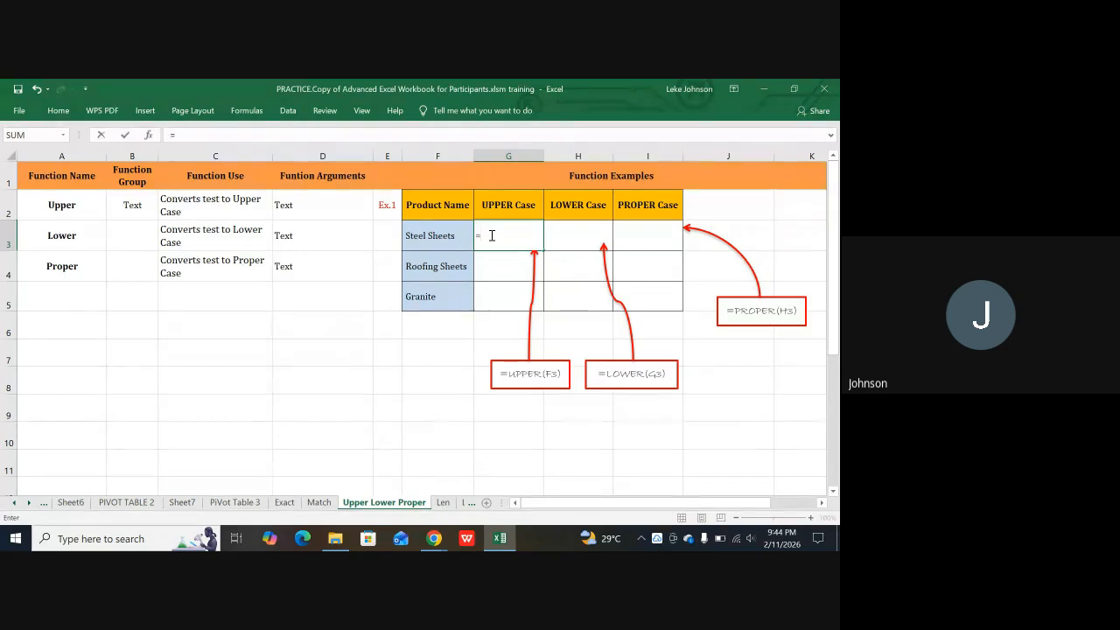
type("u")
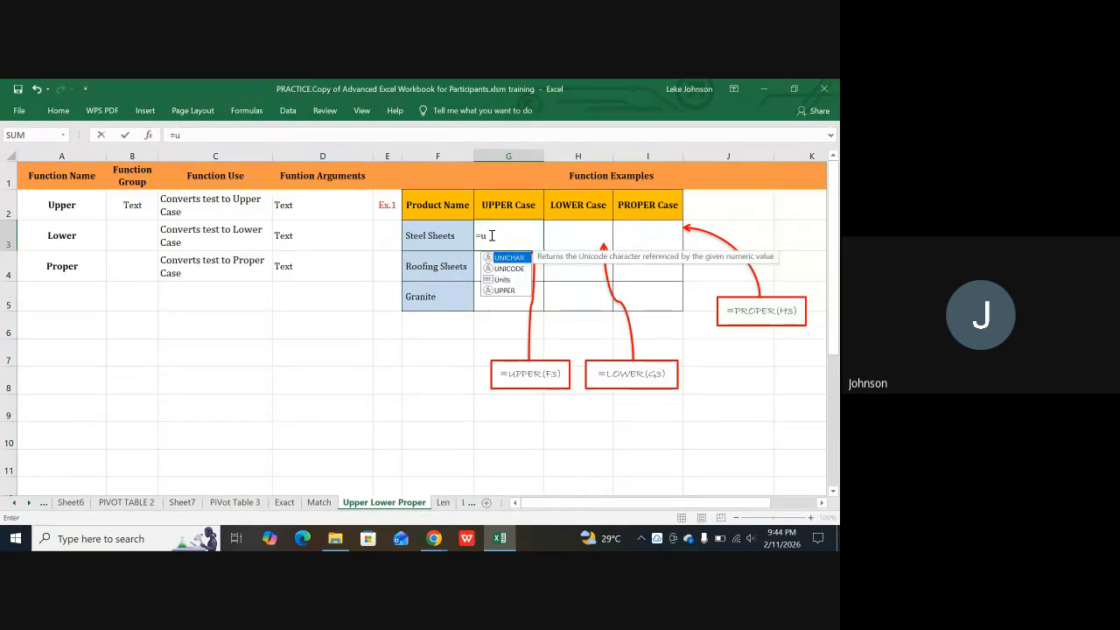
type("pper")
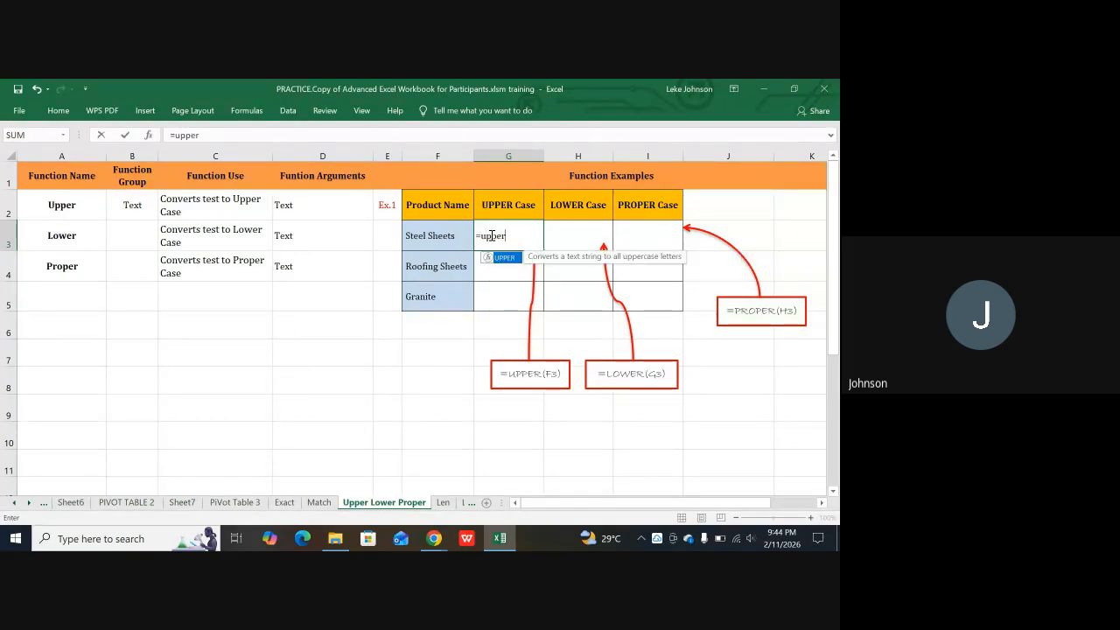
type("(")
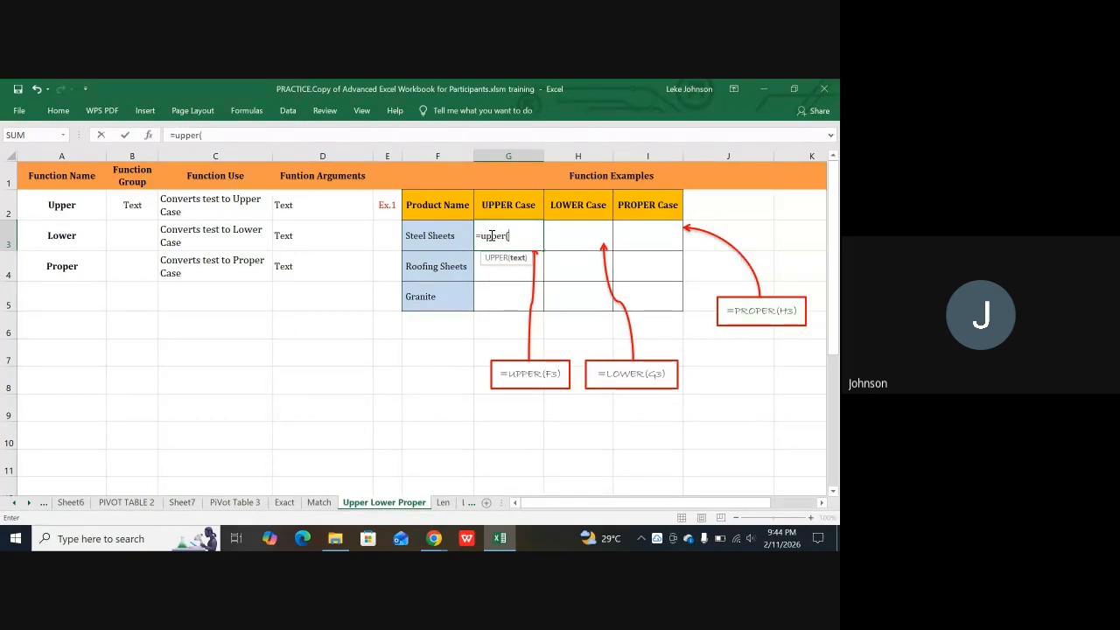
left_click(431, 228)
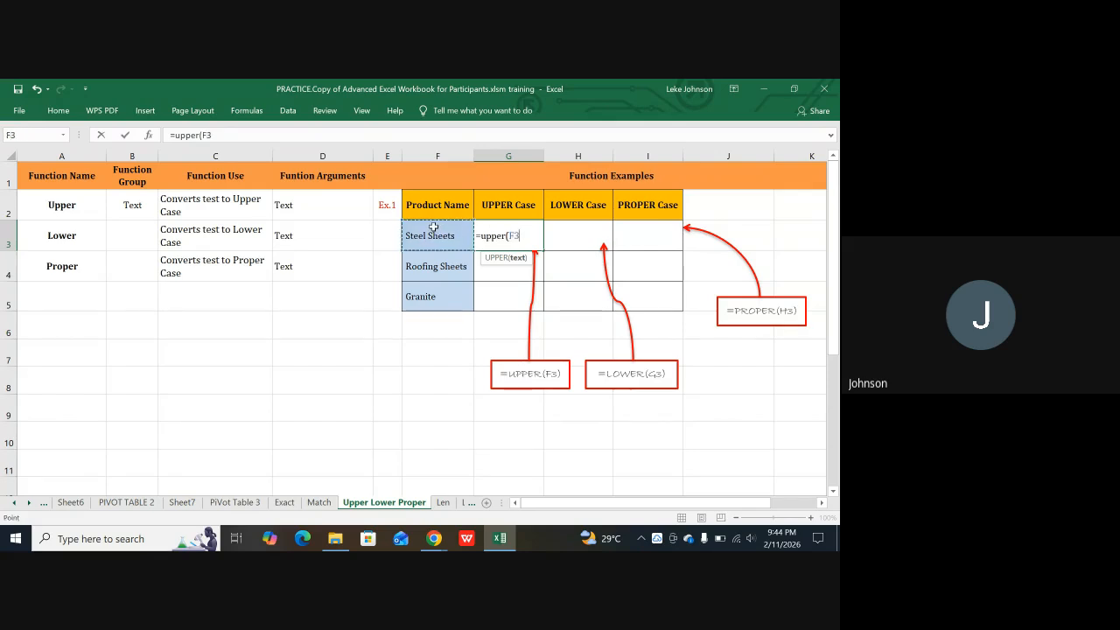
type(")")
key("Return")
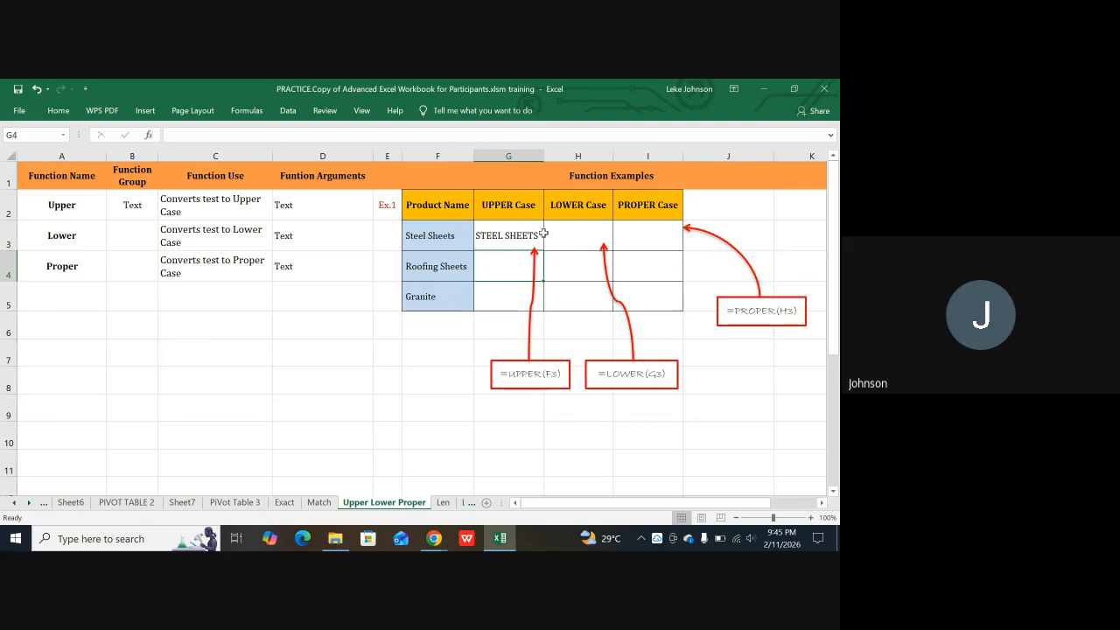
Step: Convert the Steel Sheets text to lower case in H3 with =LOWER(G3) and compare it with the upper-case formula in G3
left_click(570, 237)
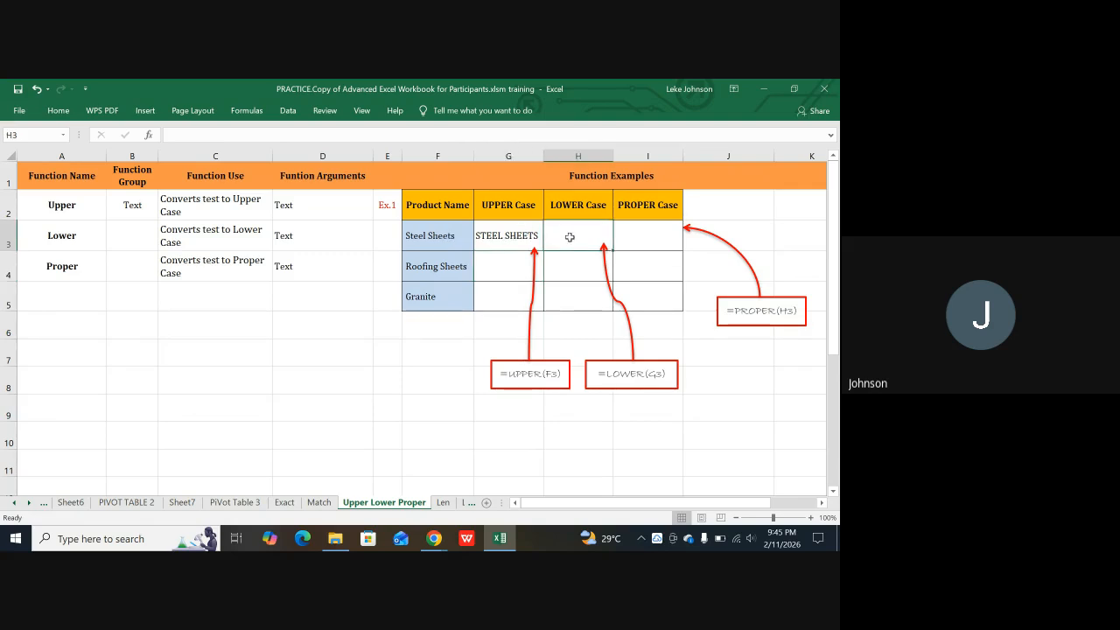
type("=low")
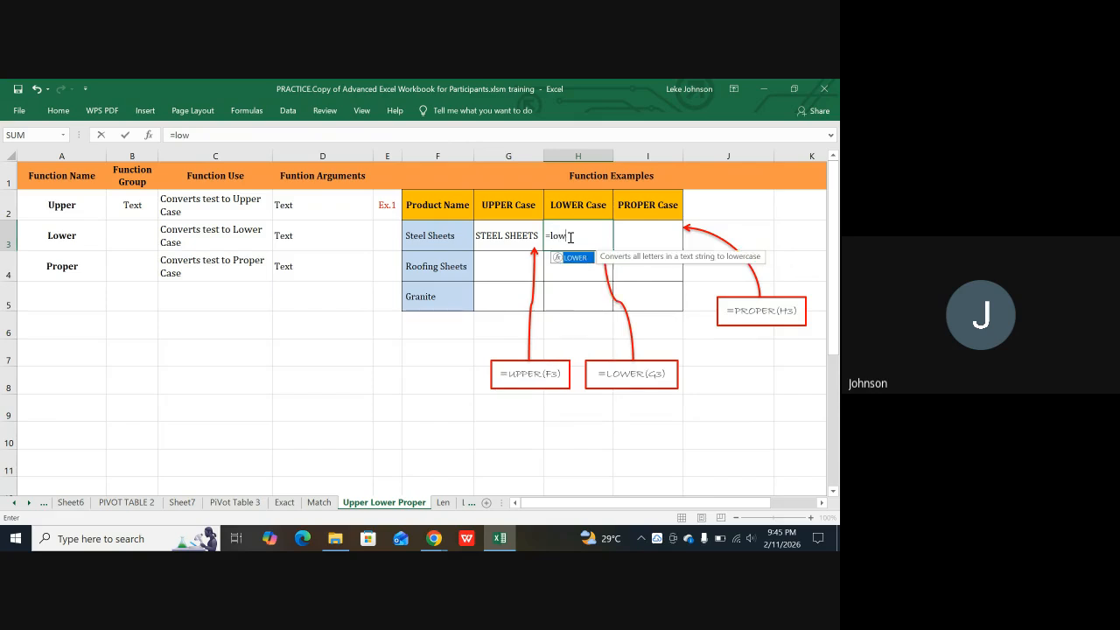
type("er(")
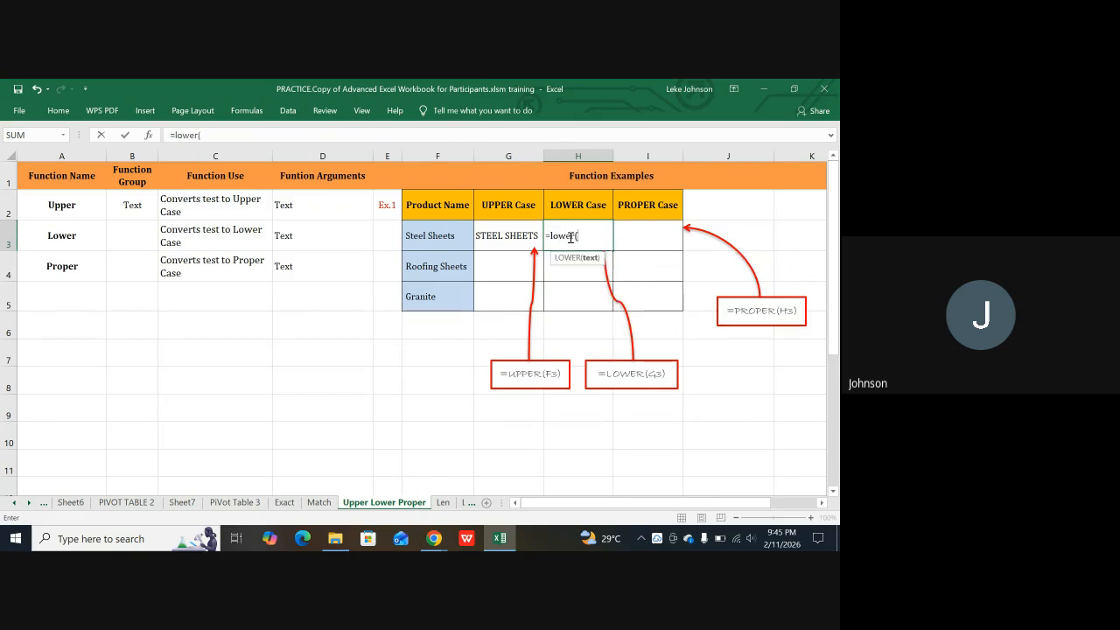
left_click(514, 231)
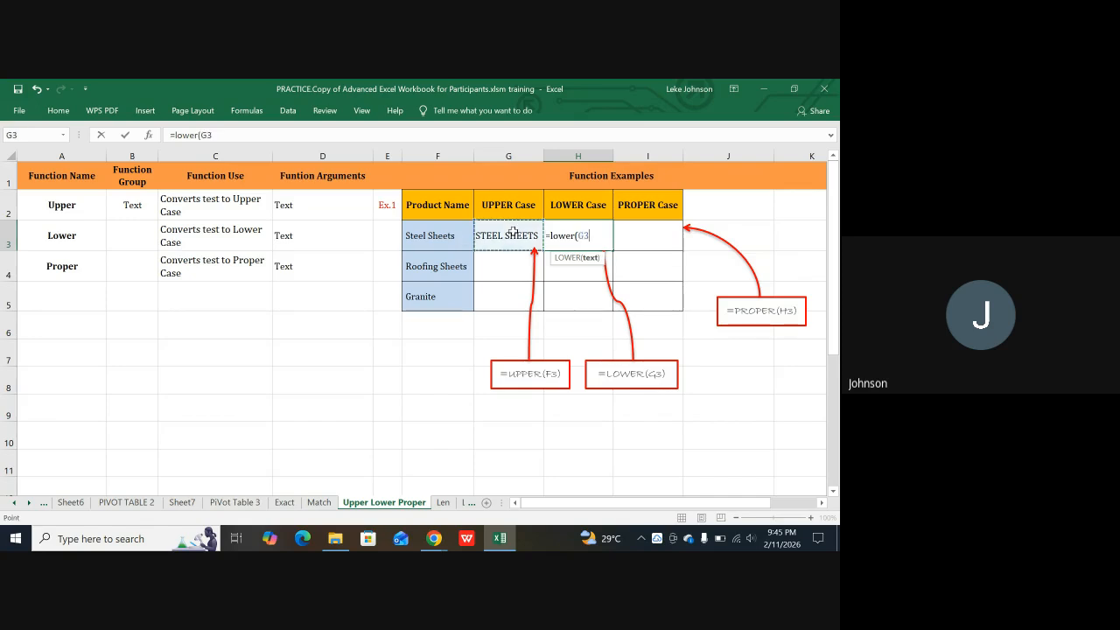
type(")")
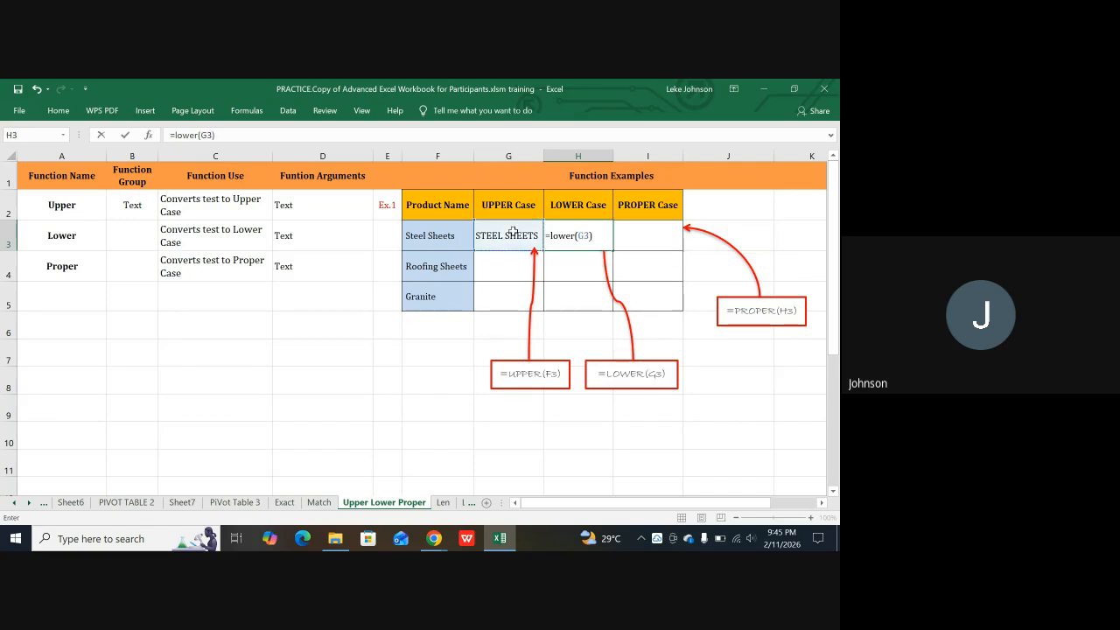
key("Return")
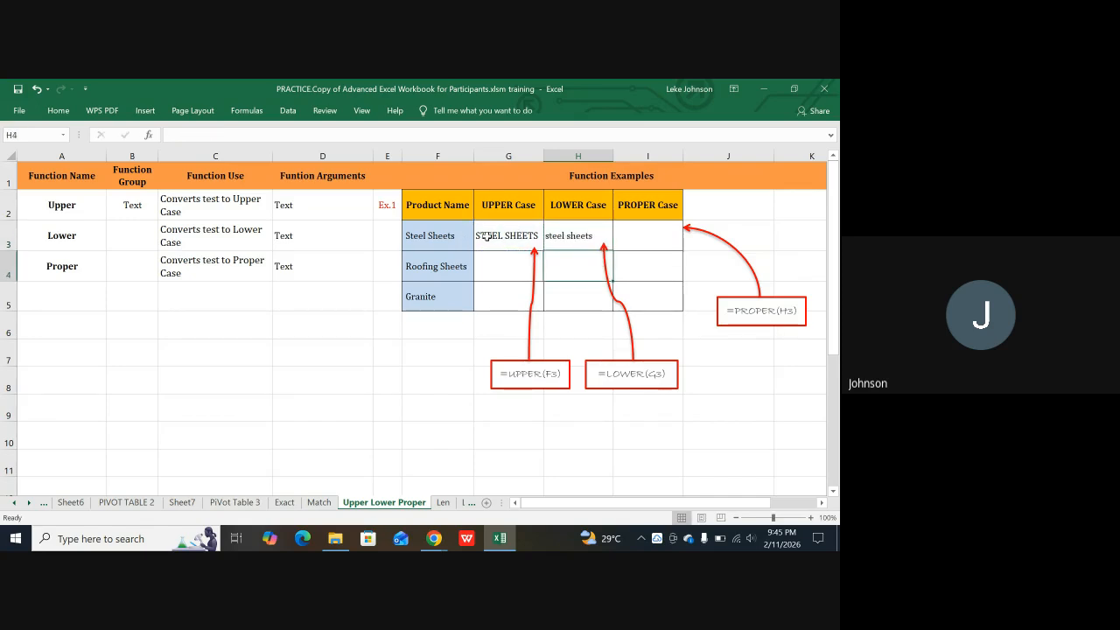
left_click(497, 235)
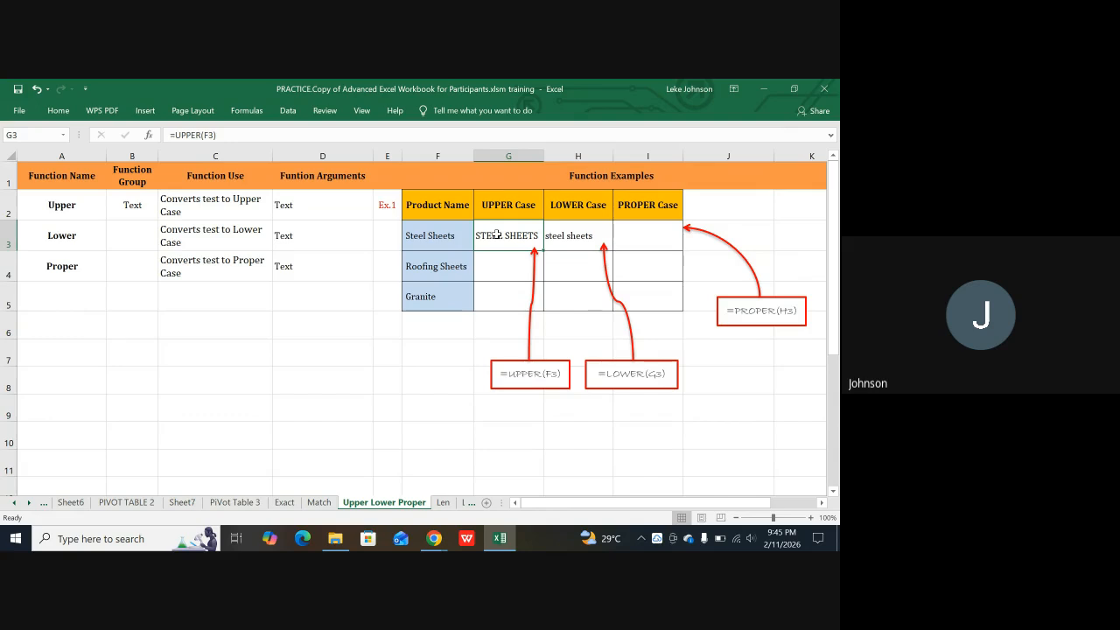
left_click(582, 235)
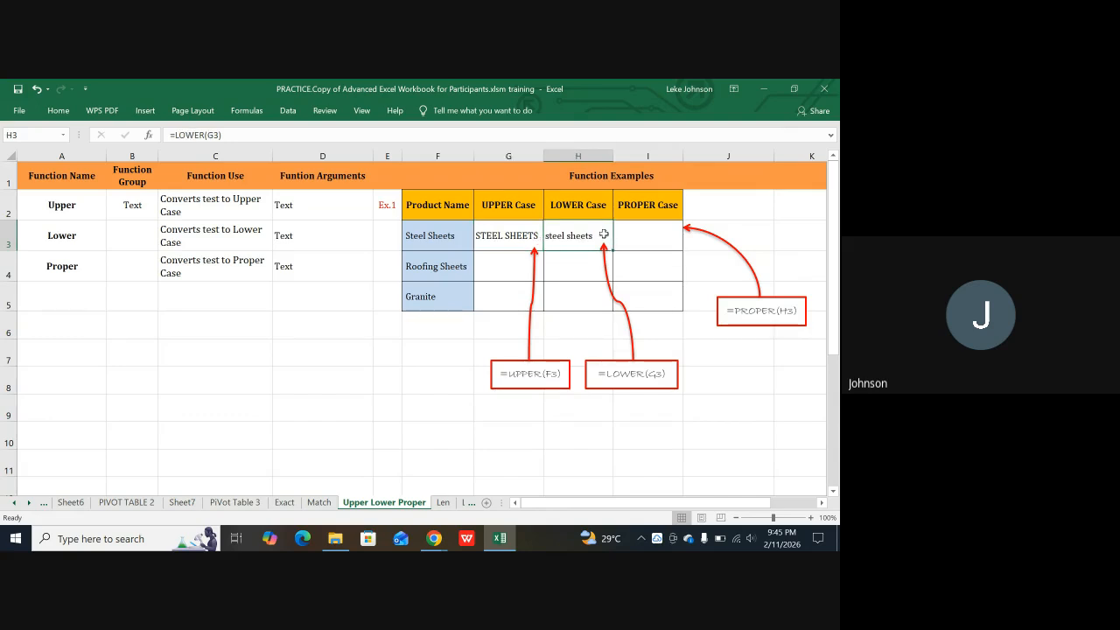
Step: Convert the lower-case text to proper case in I3 with the formula =PROPER(H3)
left_click(651, 236)
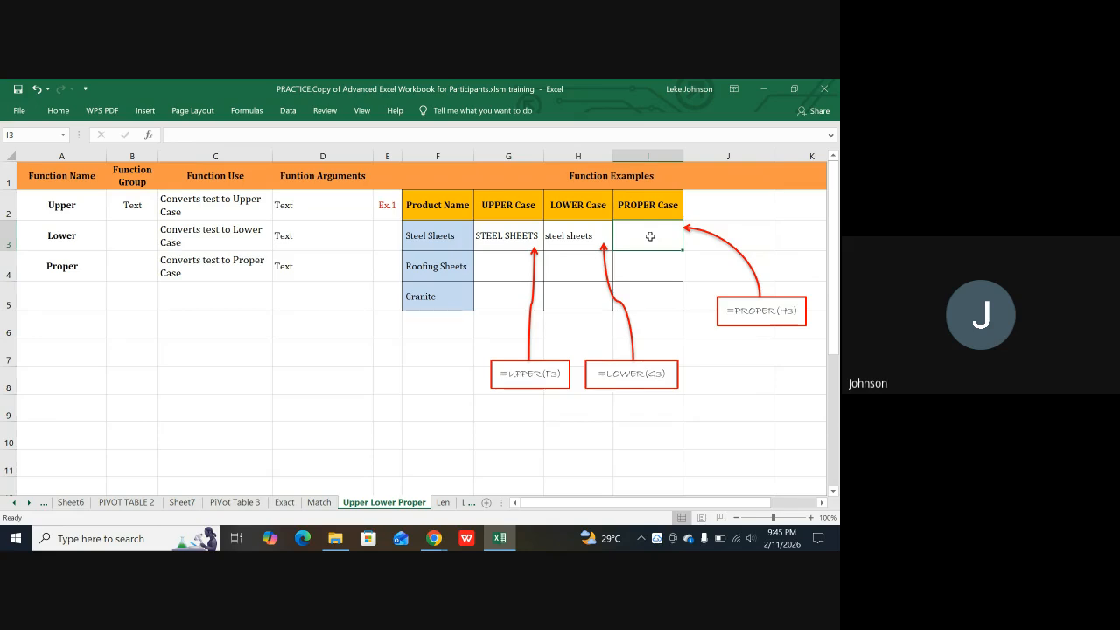
type("=pr")
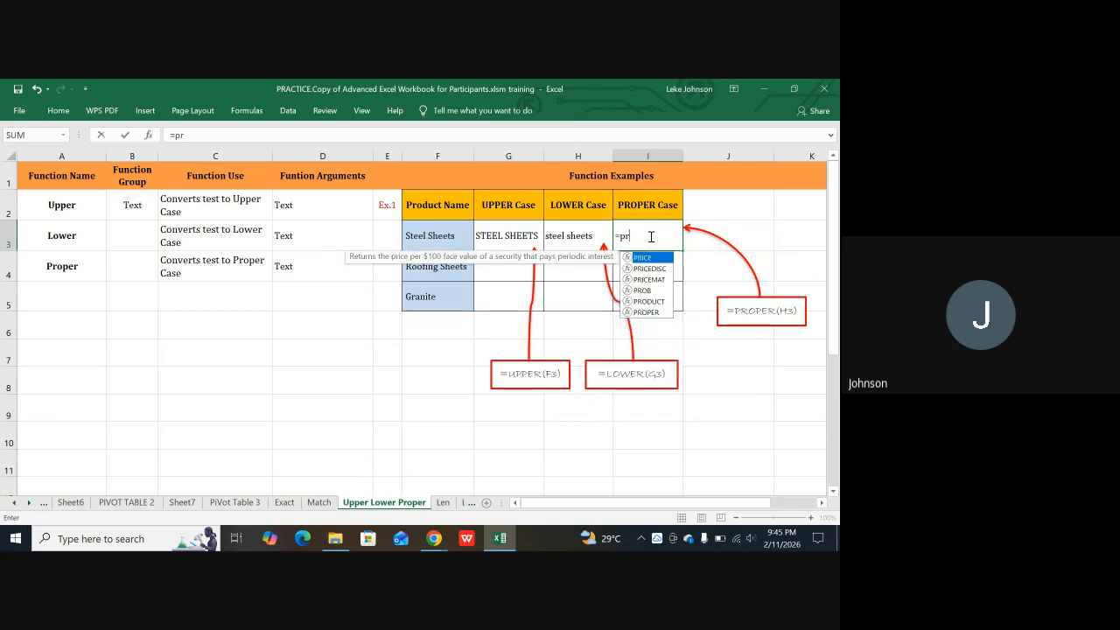
type("oper")
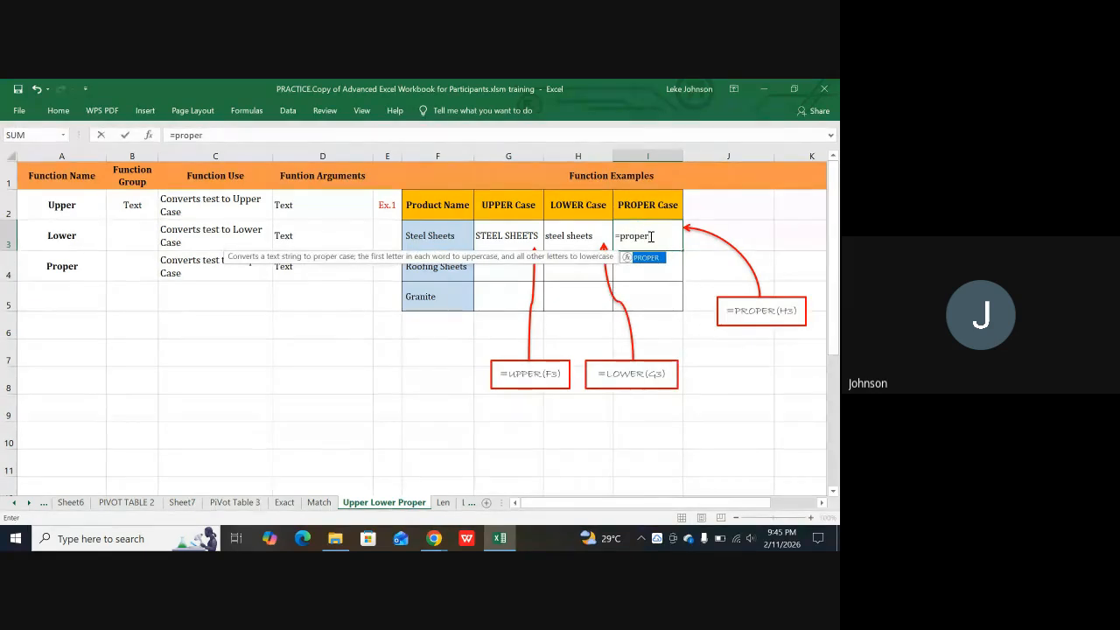
type("(")
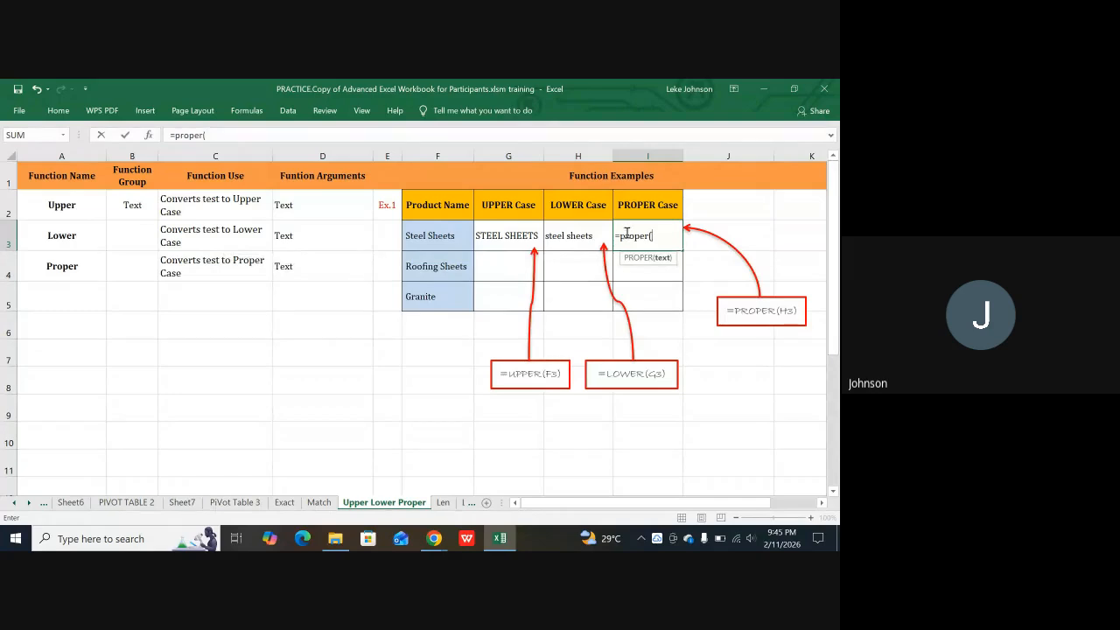
left_click(565, 232)
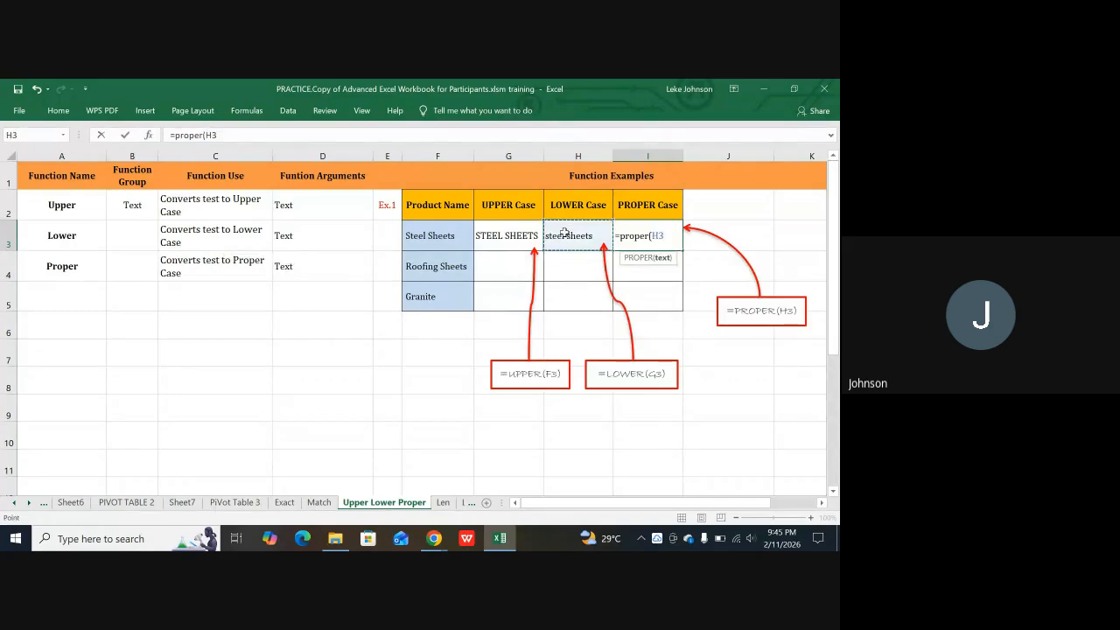
key("Return")
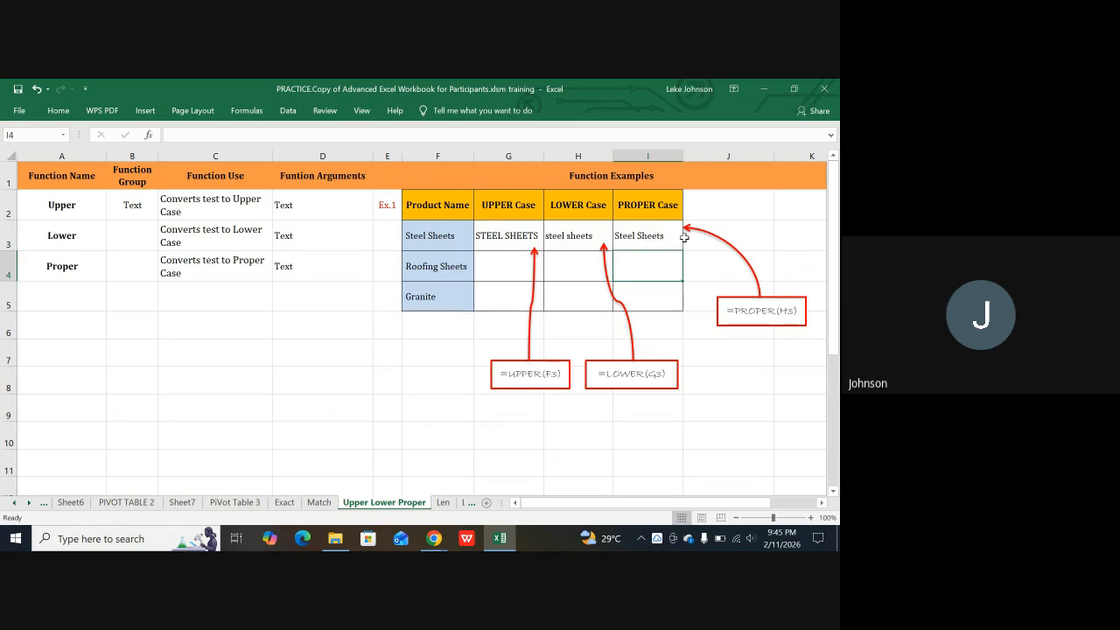
Step: Review the three case formulas for Steel Sheets, and fill G3:I3 down to the Roofing Sheets and Granite rows
left_click(440, 242)
left_click(513, 232)
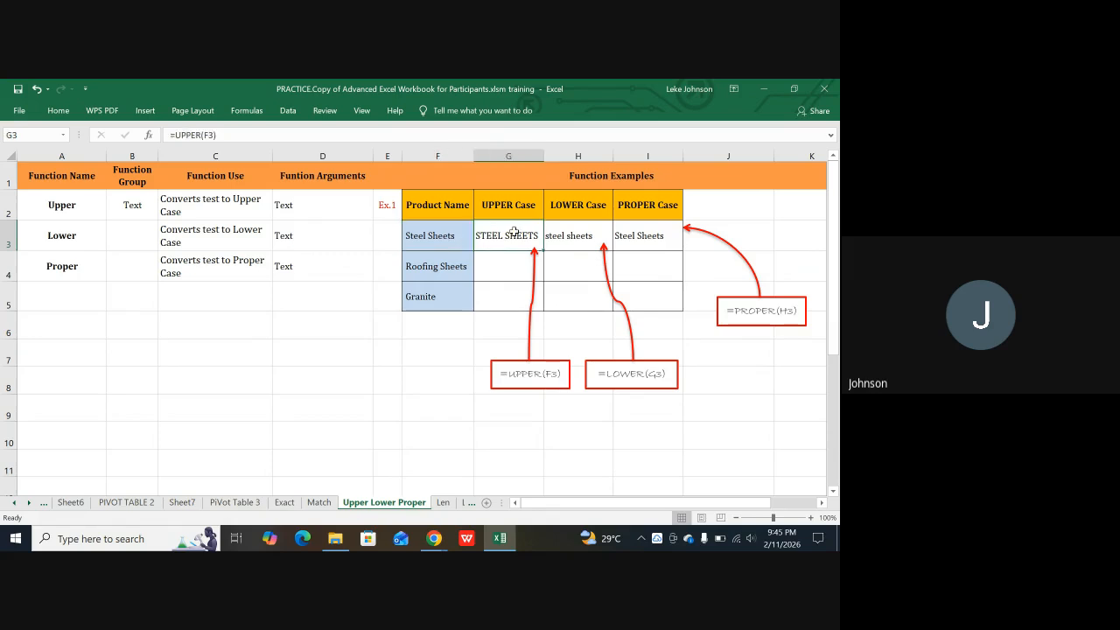
left_click(444, 237)
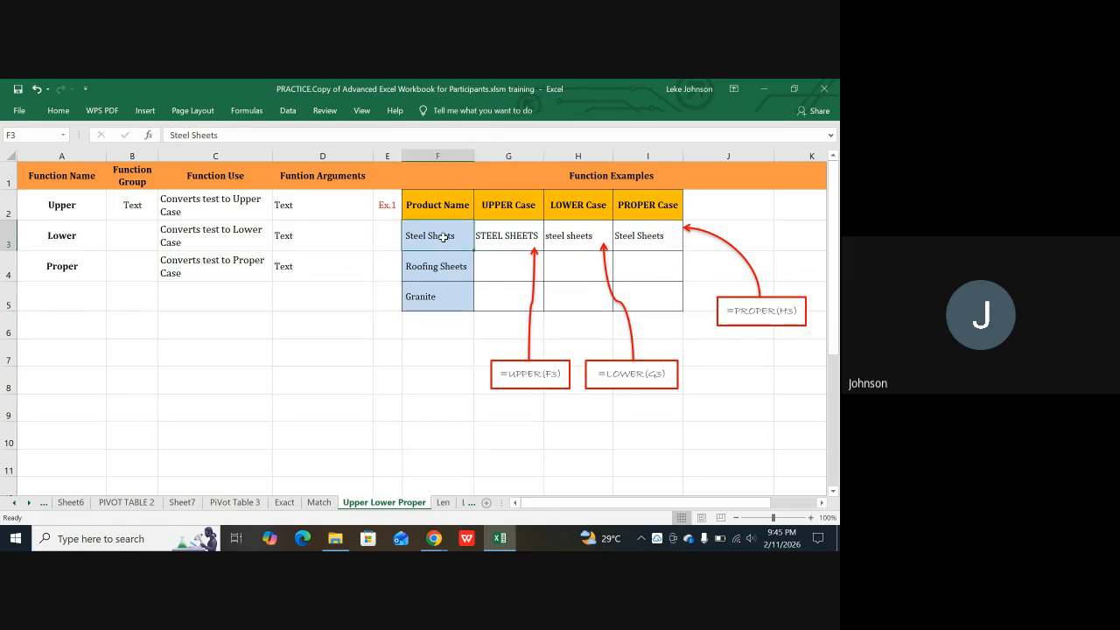
left_click(496, 235)
left_click(566, 228)
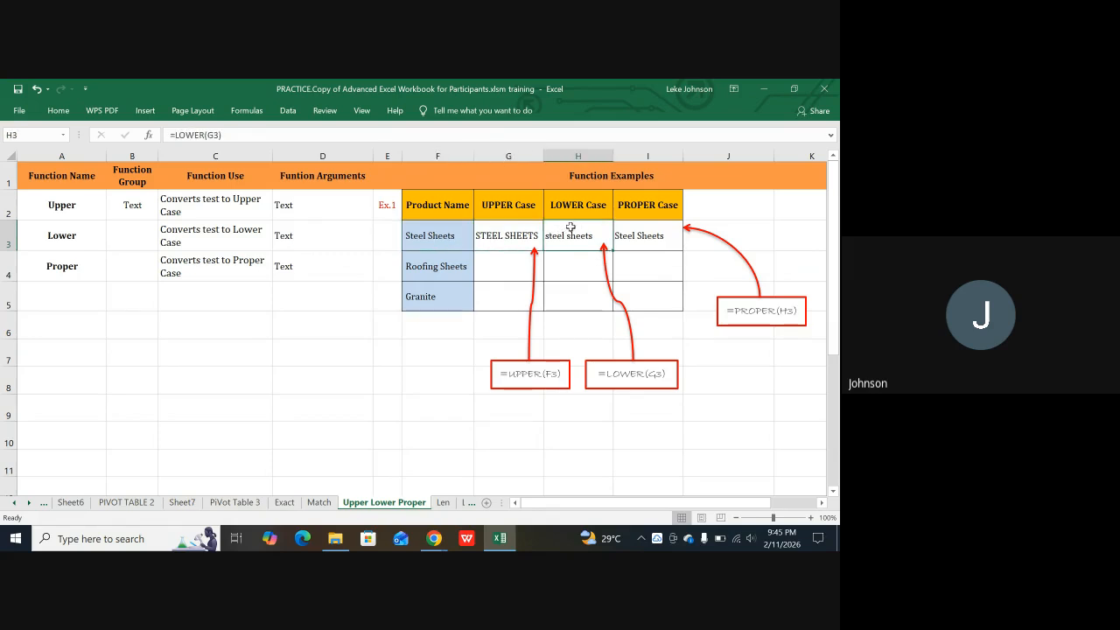
left_click(623, 239)
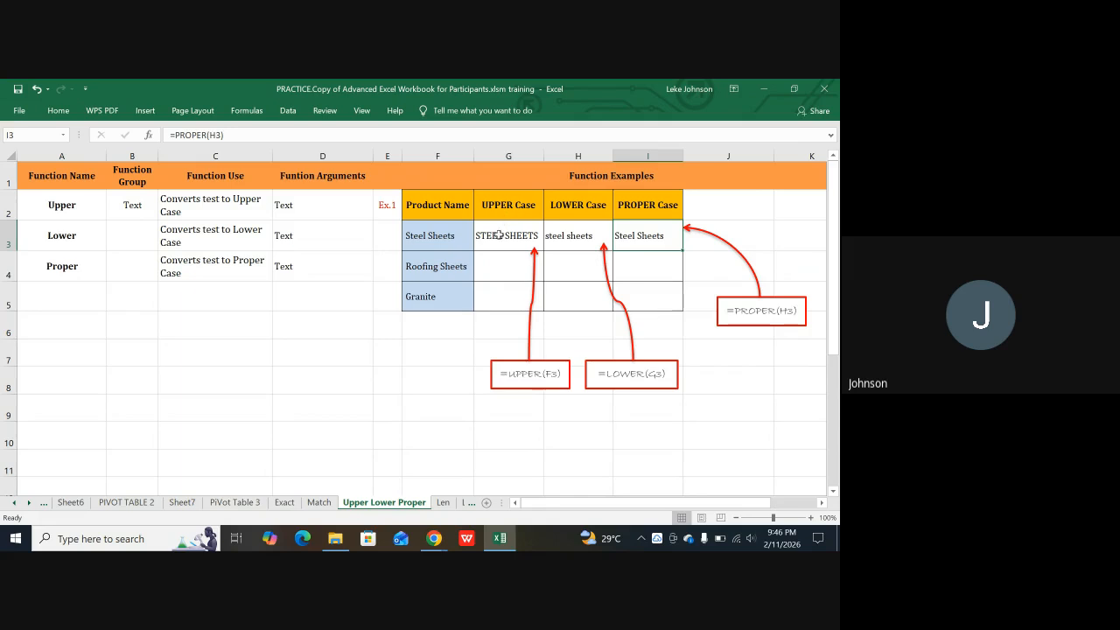
left_click_drag(496, 235, 647, 242)
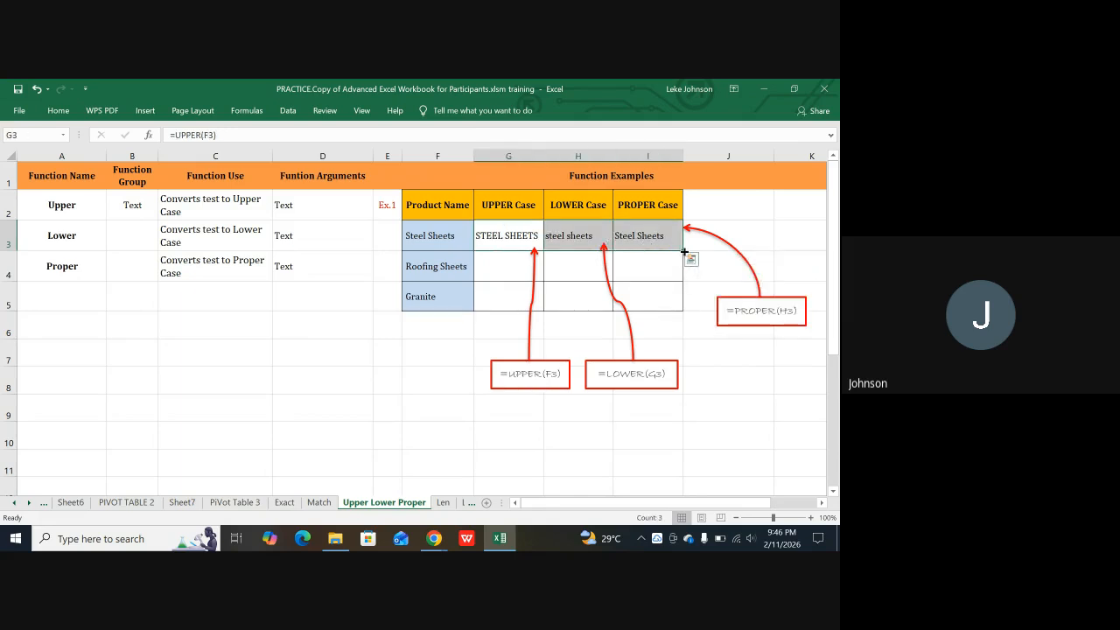
double_click(684, 252)
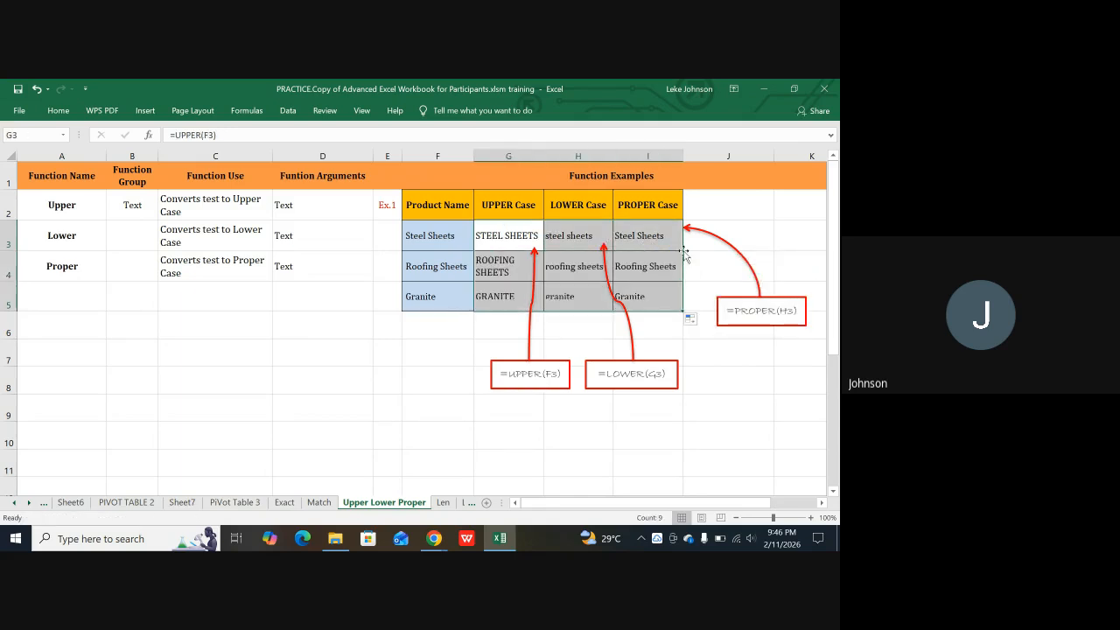
left_click(647, 342)
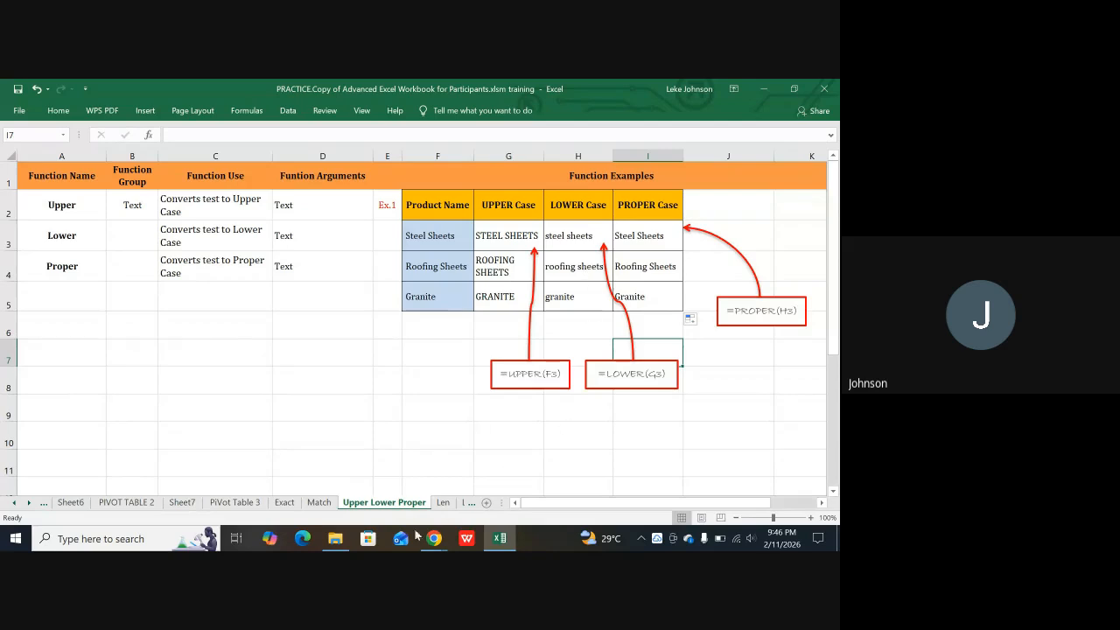
Step: Check the Google Meet call window in Chrome and return to the Excel workbook
mouse_move(440, 545)
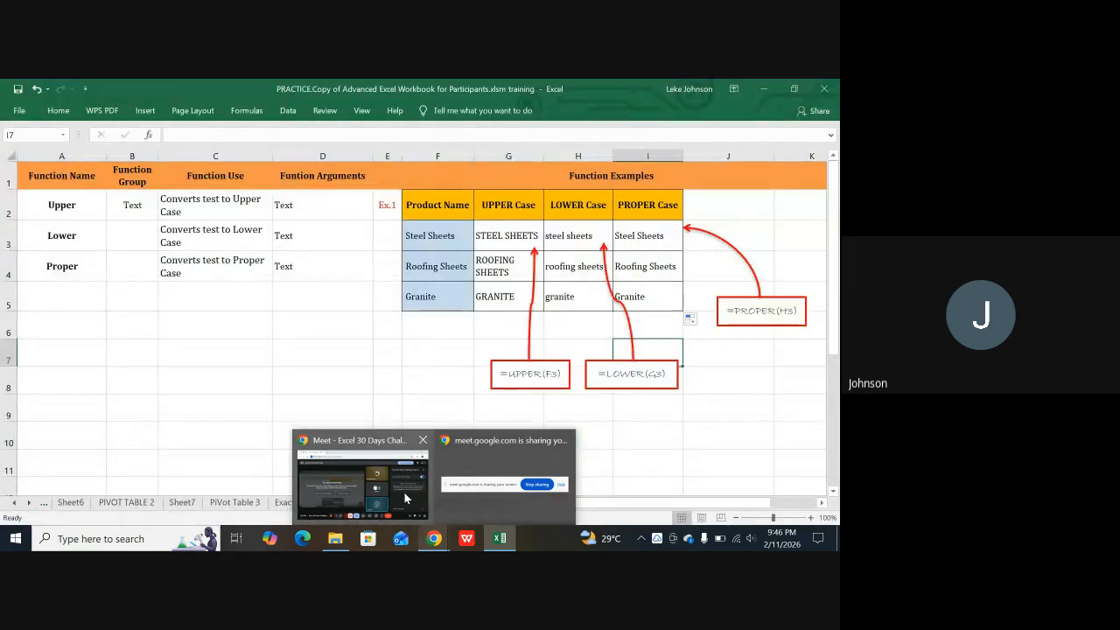
mouse_move(405, 493)
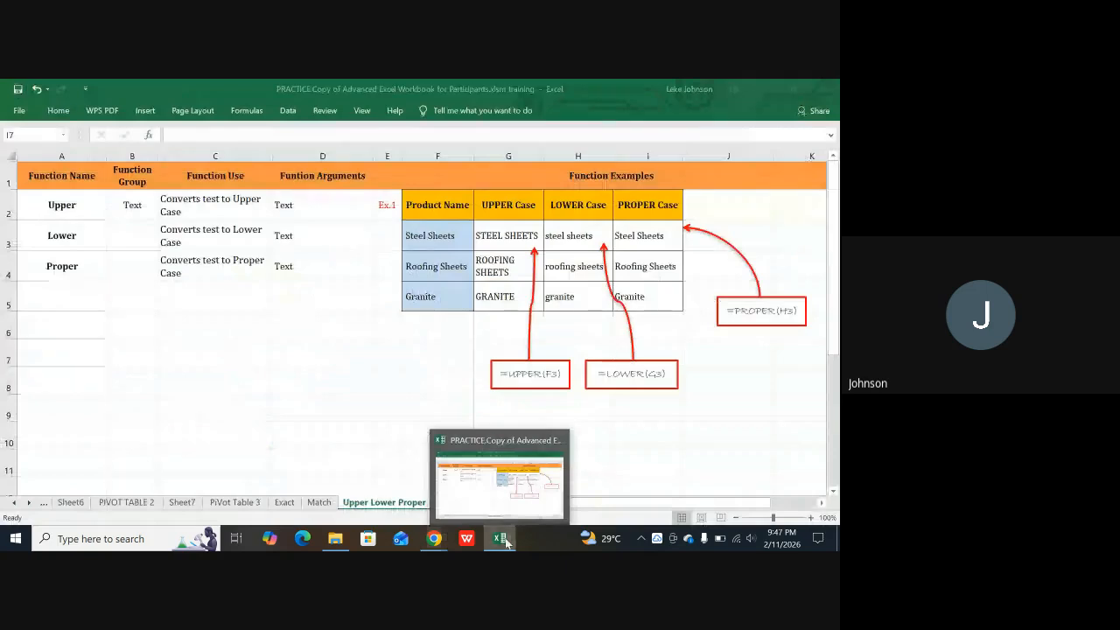
left_click(505, 542)
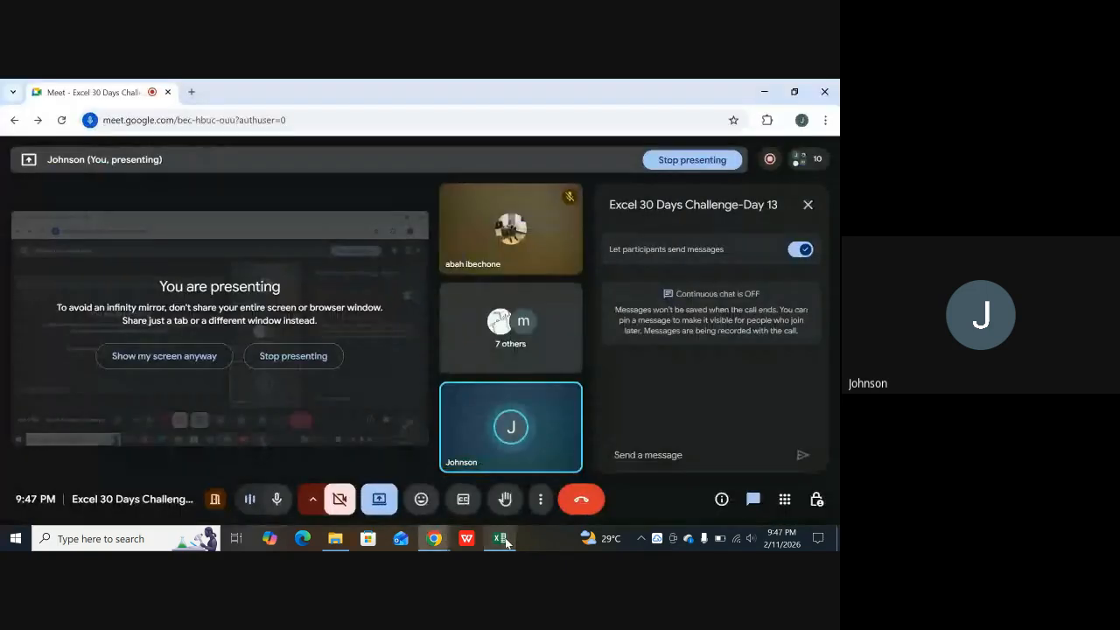
left_click(505, 542)
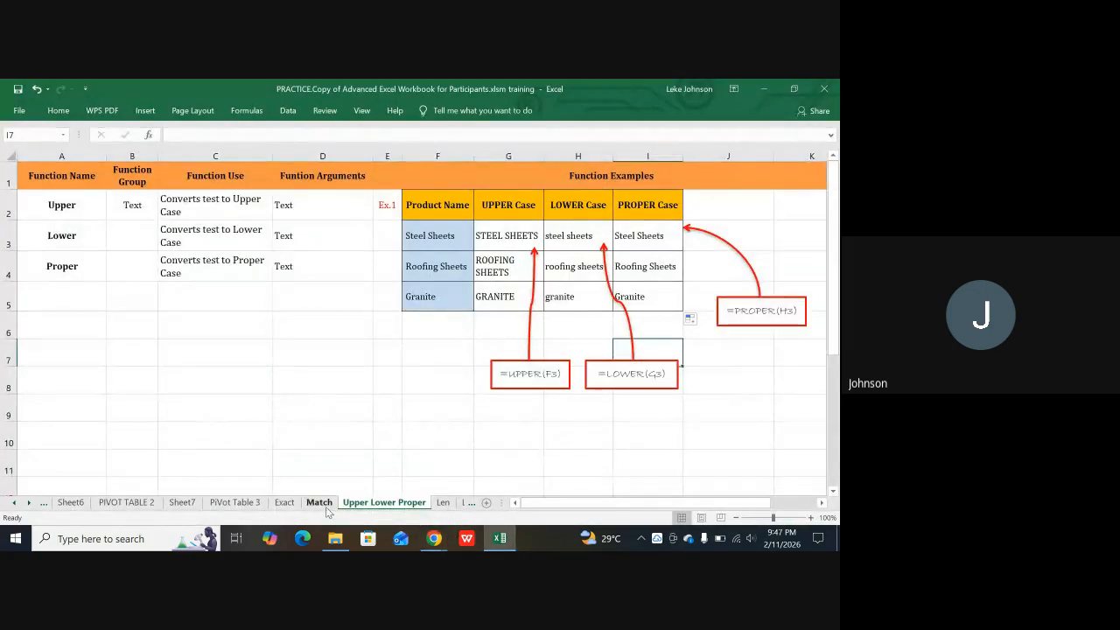
Step: Revisit the Exact and Match sheets and return to the Upper Lower Proper sheet
left_click(281, 503)
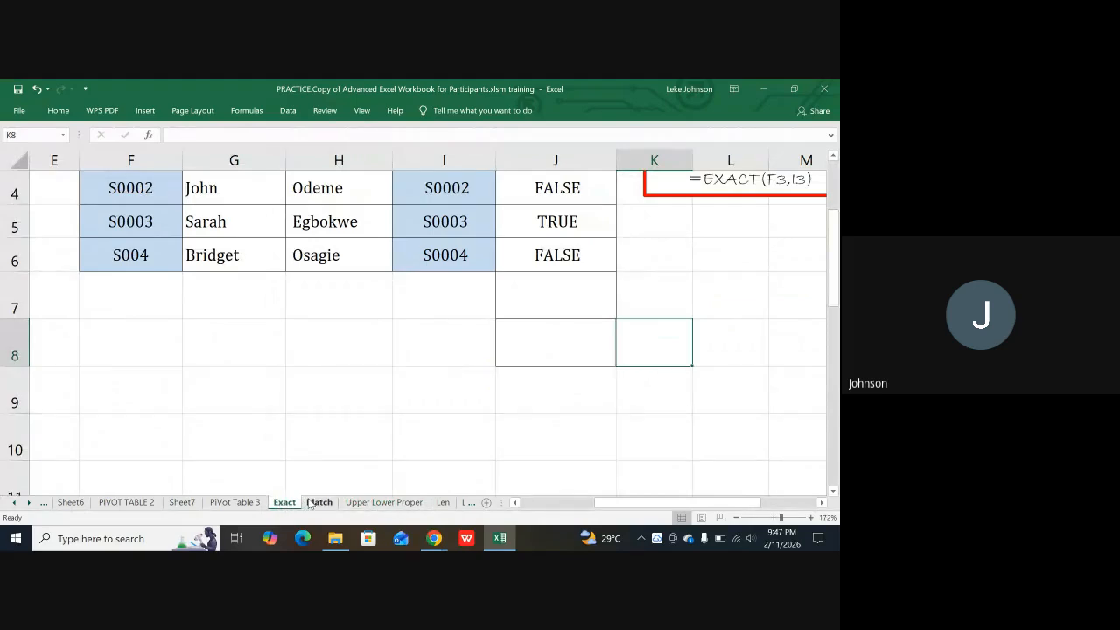
left_click(311, 504)
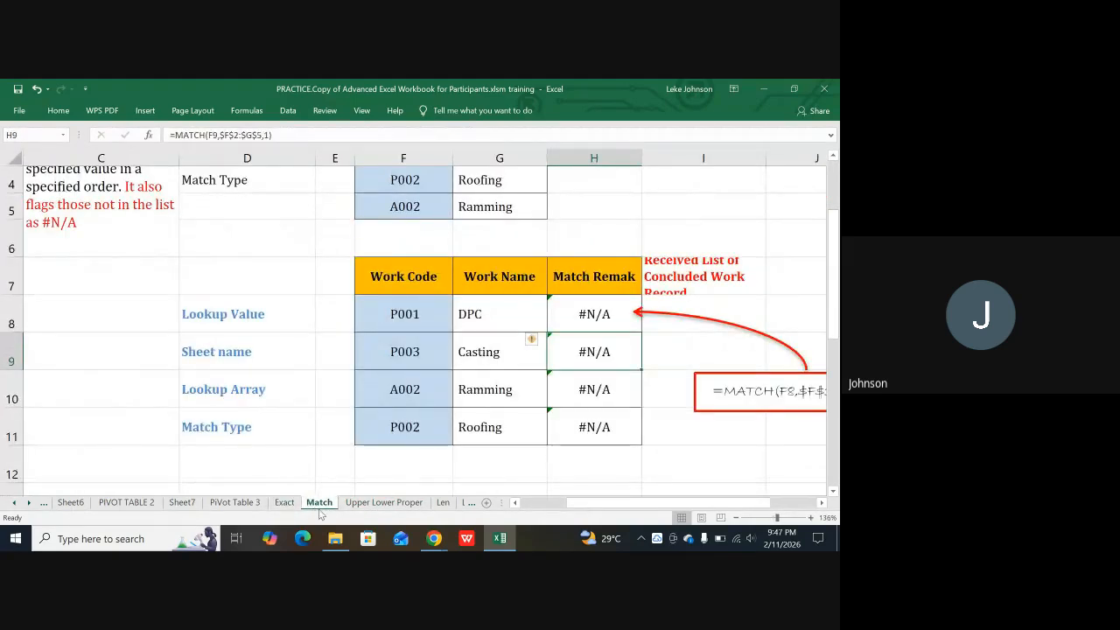
left_click(367, 503)
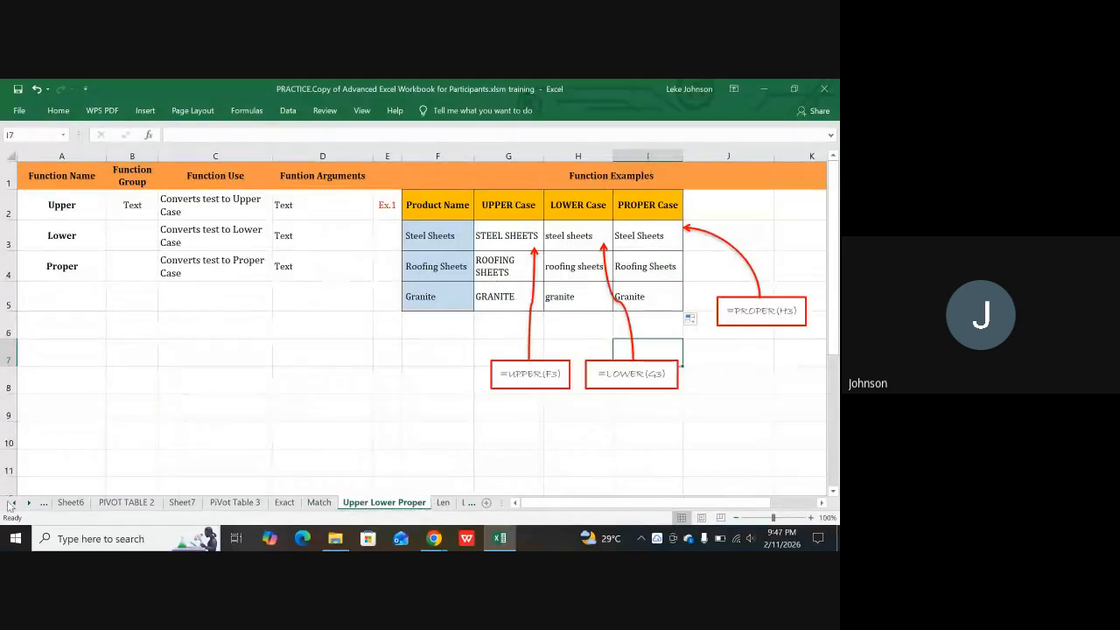
Step: Switch to the Len sheet and show the start of its function table
left_click(29, 503)
left_click(29, 503)
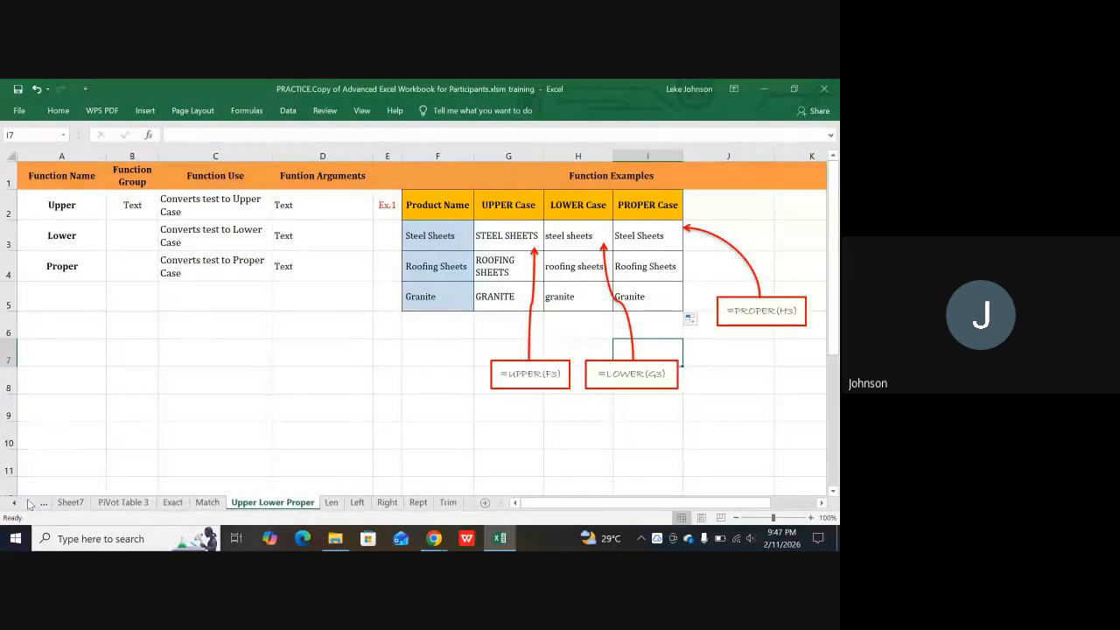
left_click(332, 504)
scroll(295, 446, "up", 4)
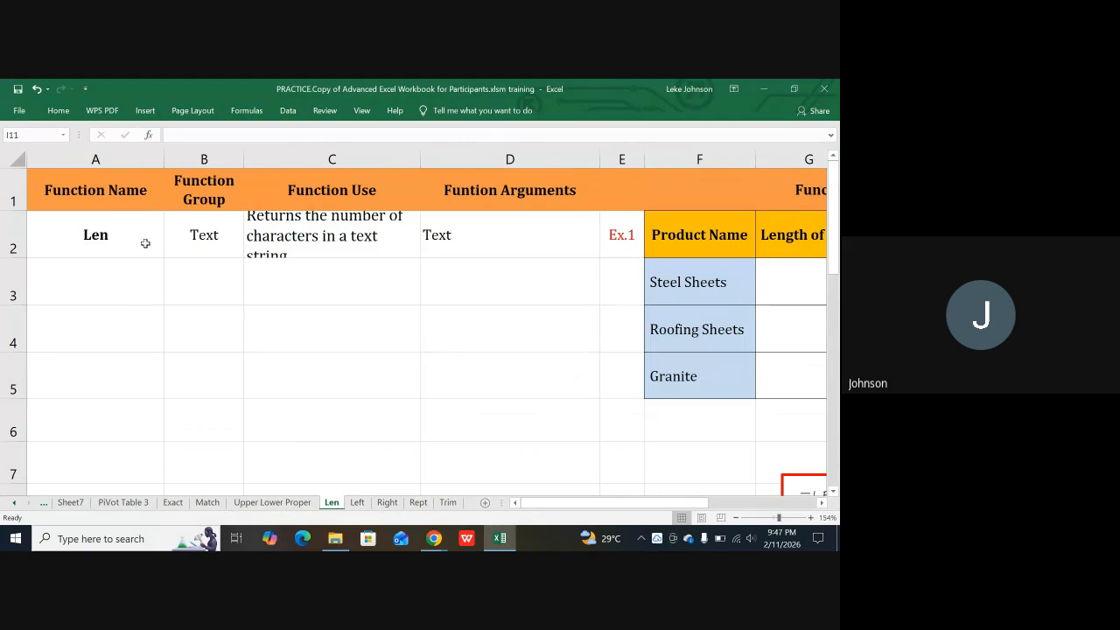
Step: Examine the LEN function's group, use and argument, along with the Length of Text example table and its sample formula
left_click(206, 238)
left_click(280, 227)
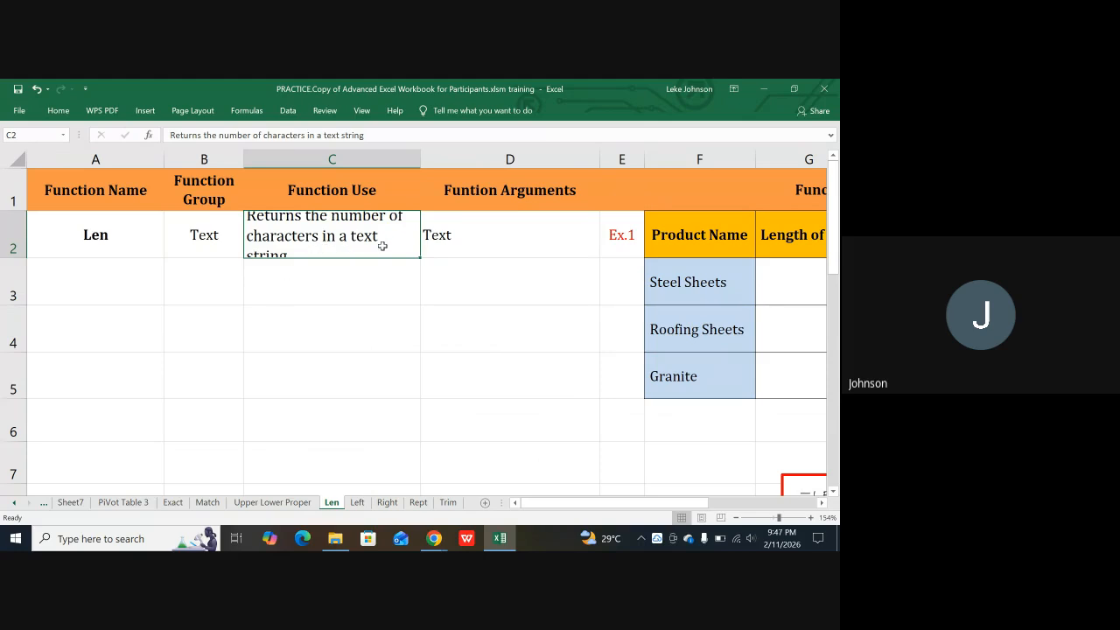
left_click(466, 236)
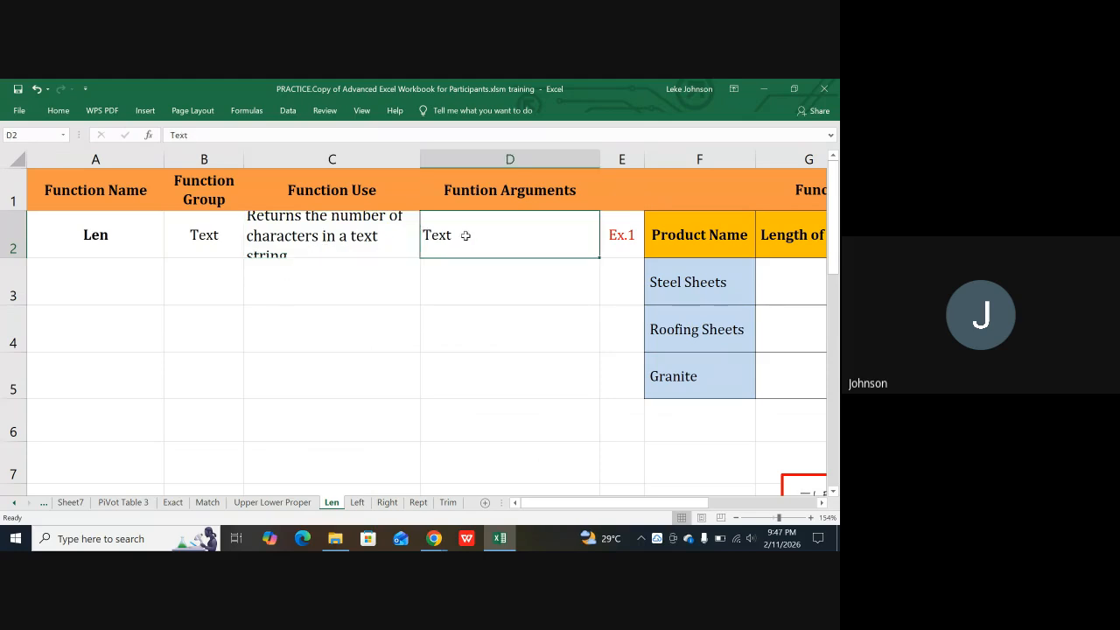
key("Right")
key("Right")
key("Right")
key("Right")
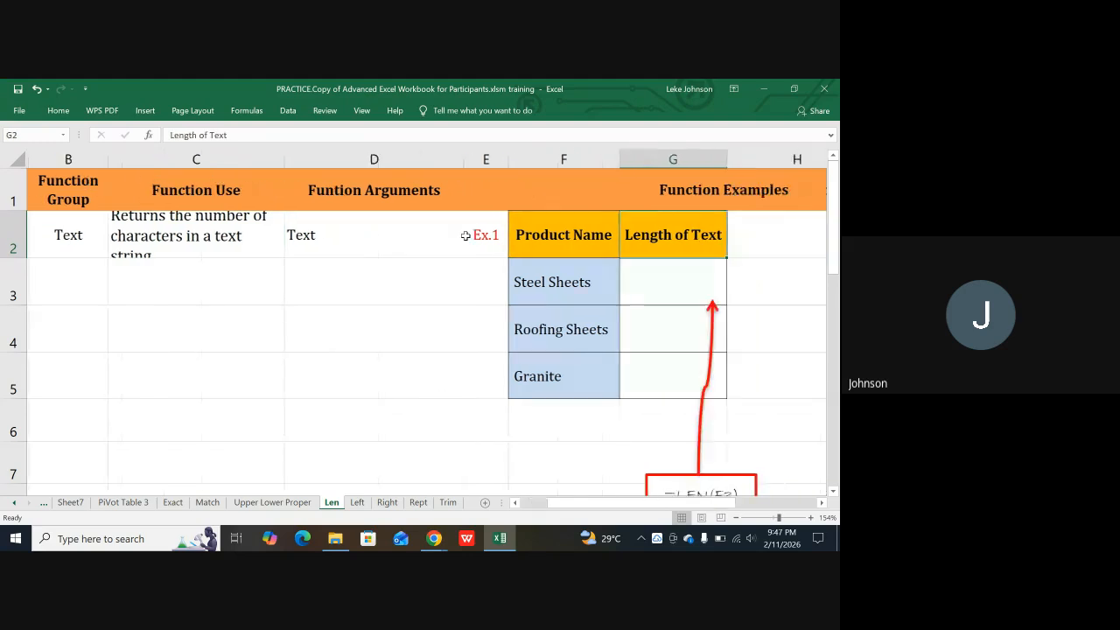
scroll(533, 265, "down", 2)
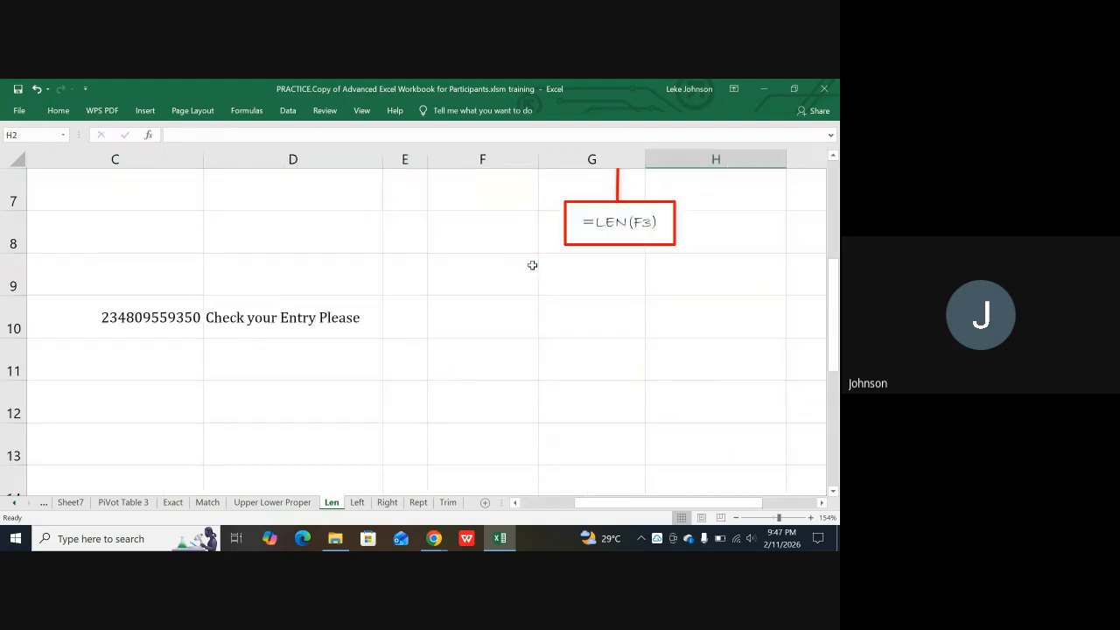
scroll(532, 266, "up", 2)
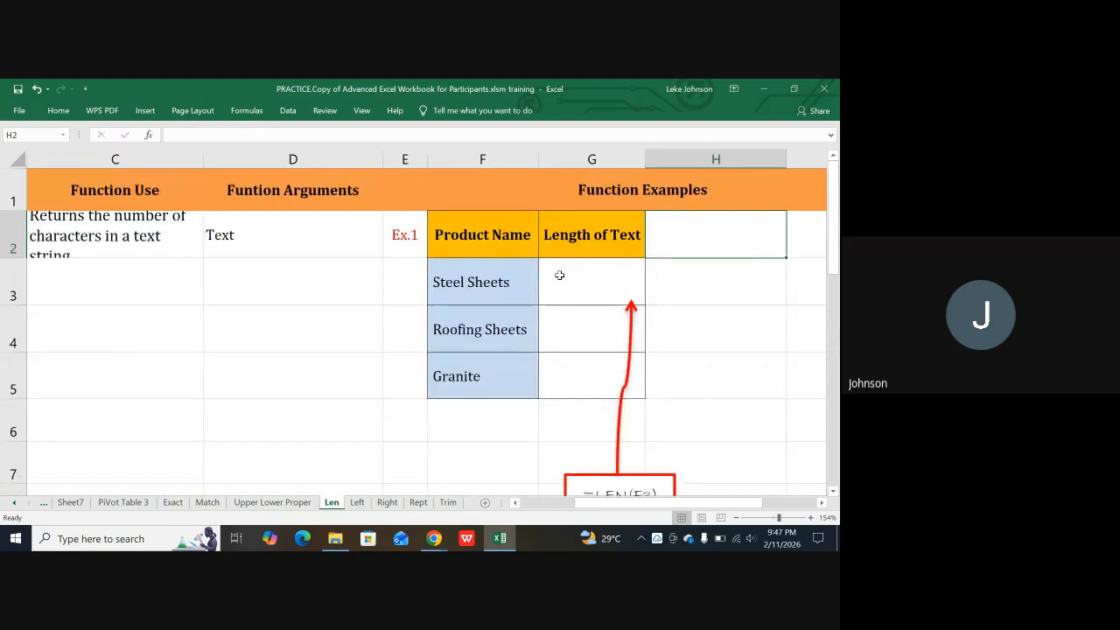
Step: Enter =LEN(F3) in cell G3 to count the characters of Steel Sheets
left_click(568, 276)
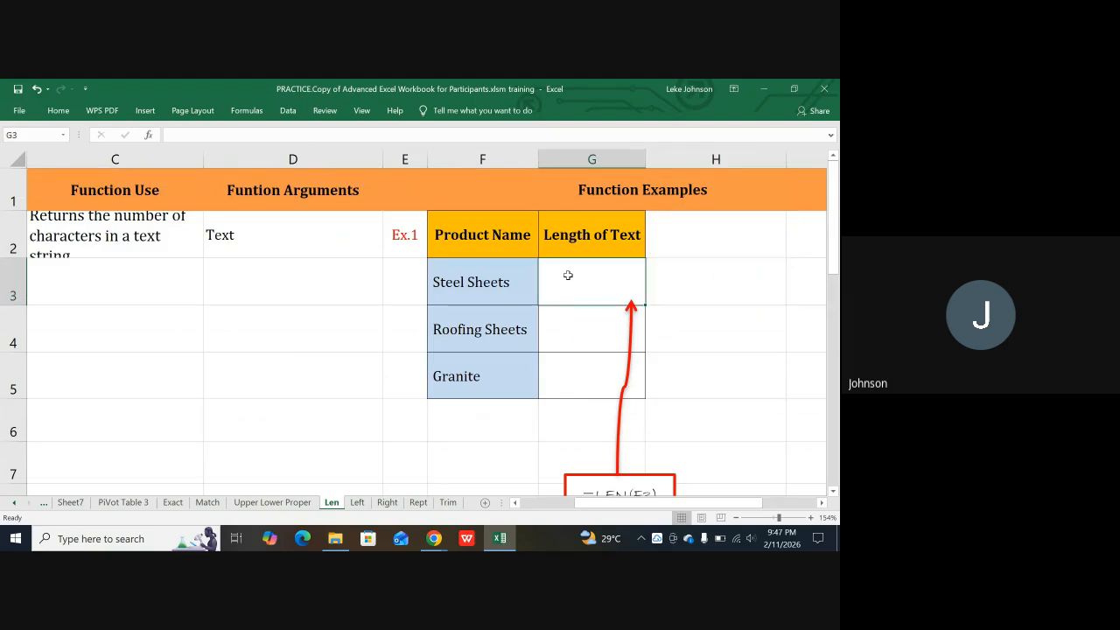
type("=le")
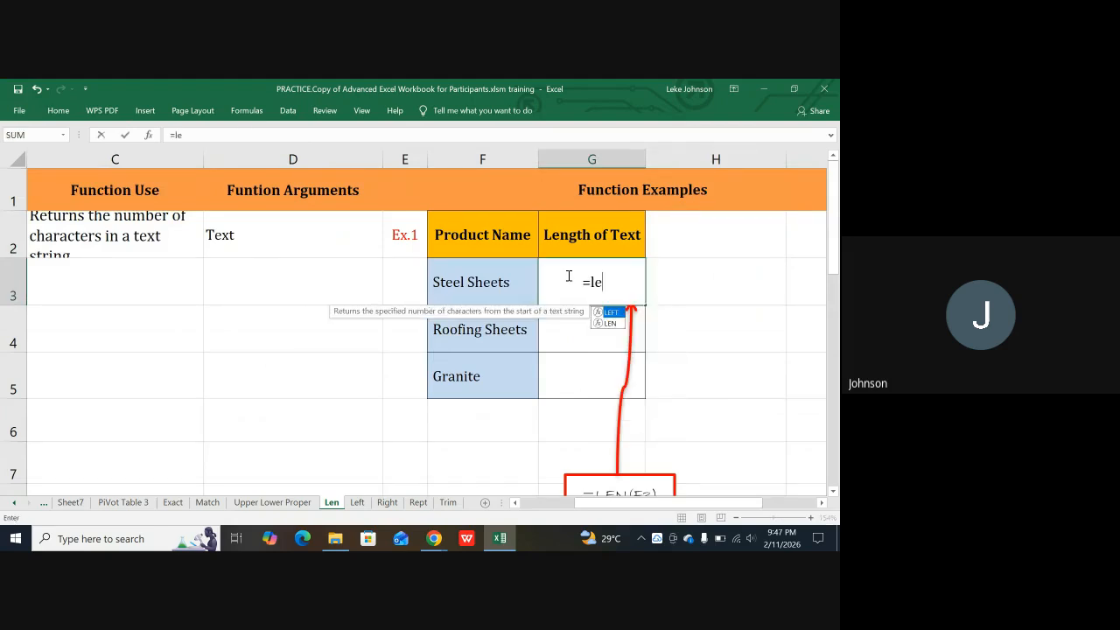
type("n(")
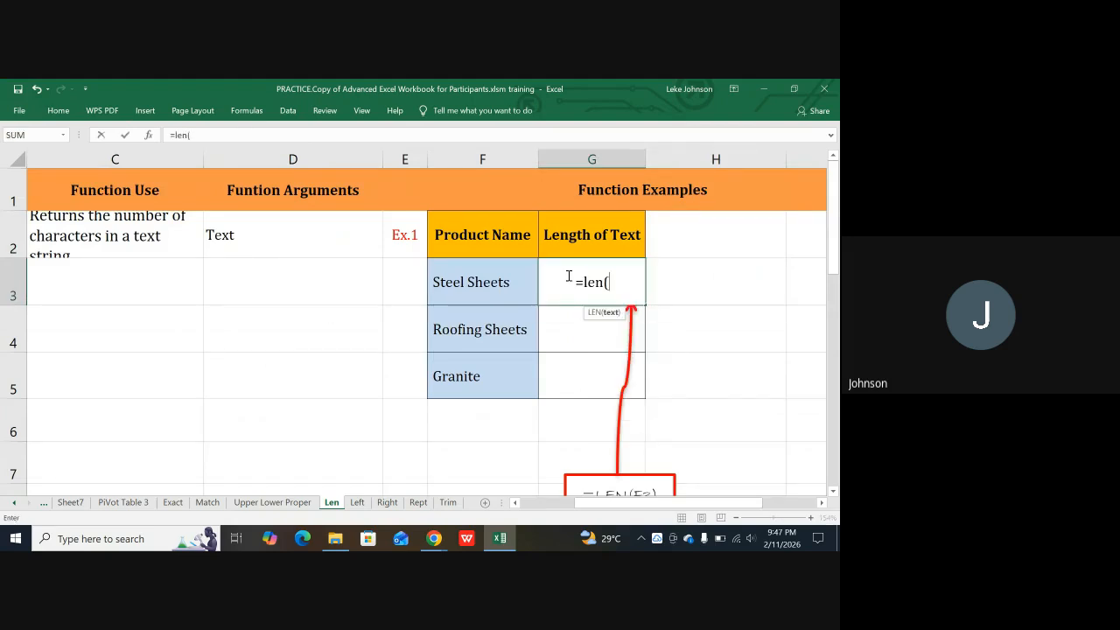
left_click(495, 281)
type(")")
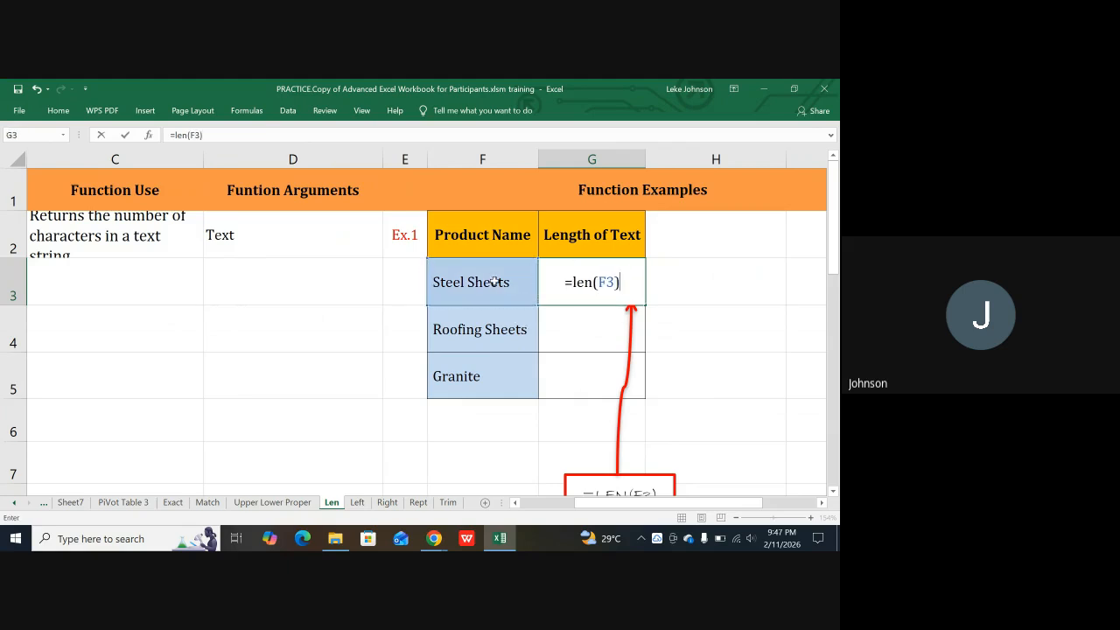
key("Return")
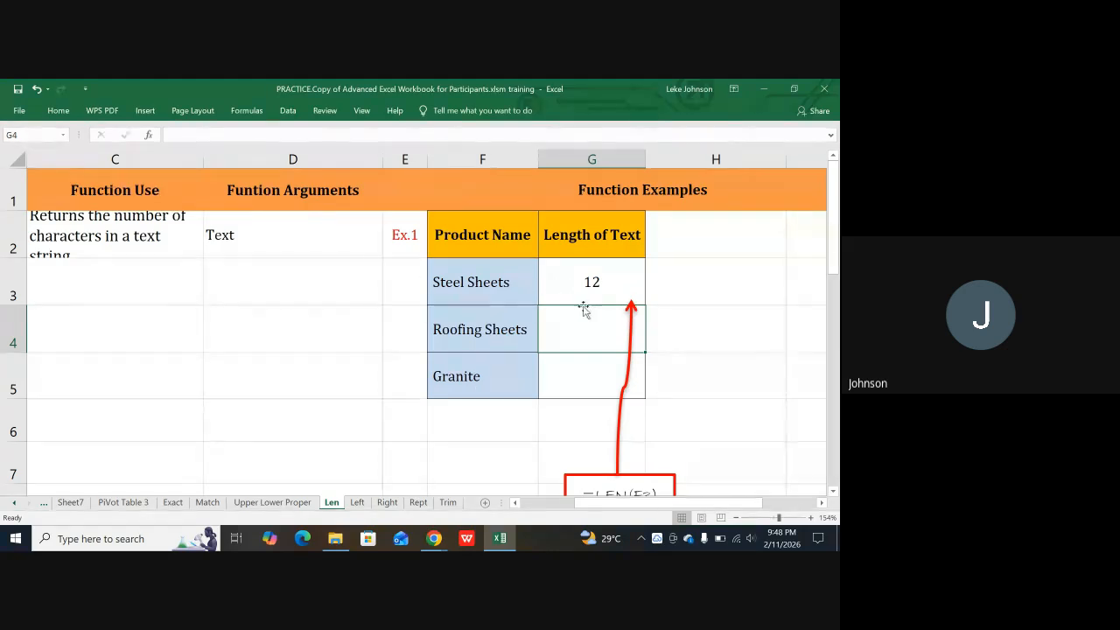
Step: Fill the LEN formula down to G4 and G5 for Roofing Sheets and Granite
key("ctrl+d")
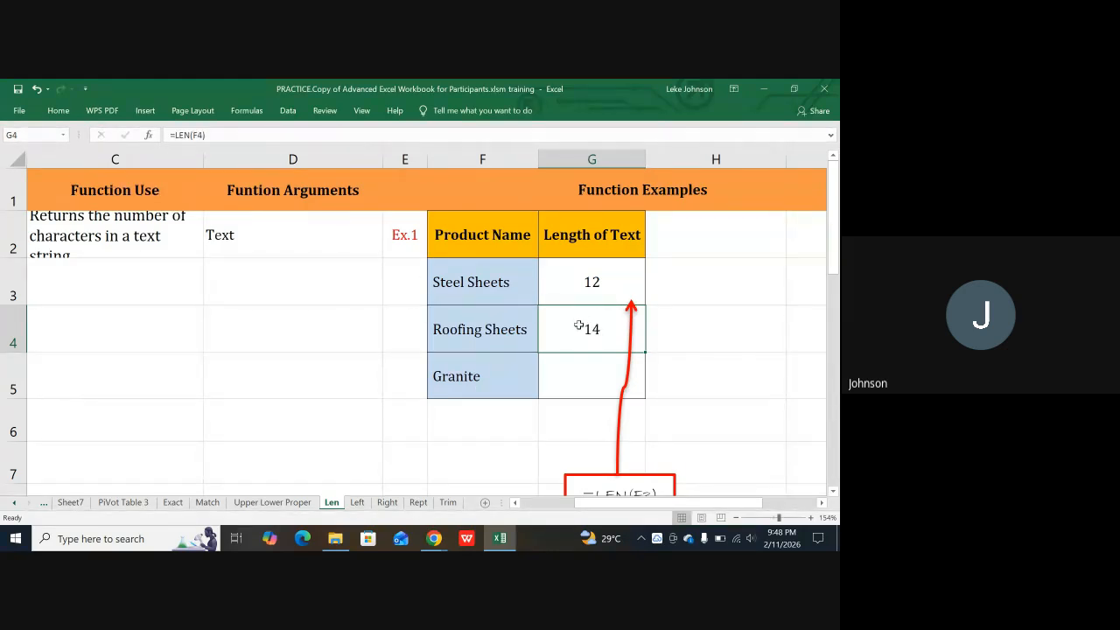
left_click(552, 375)
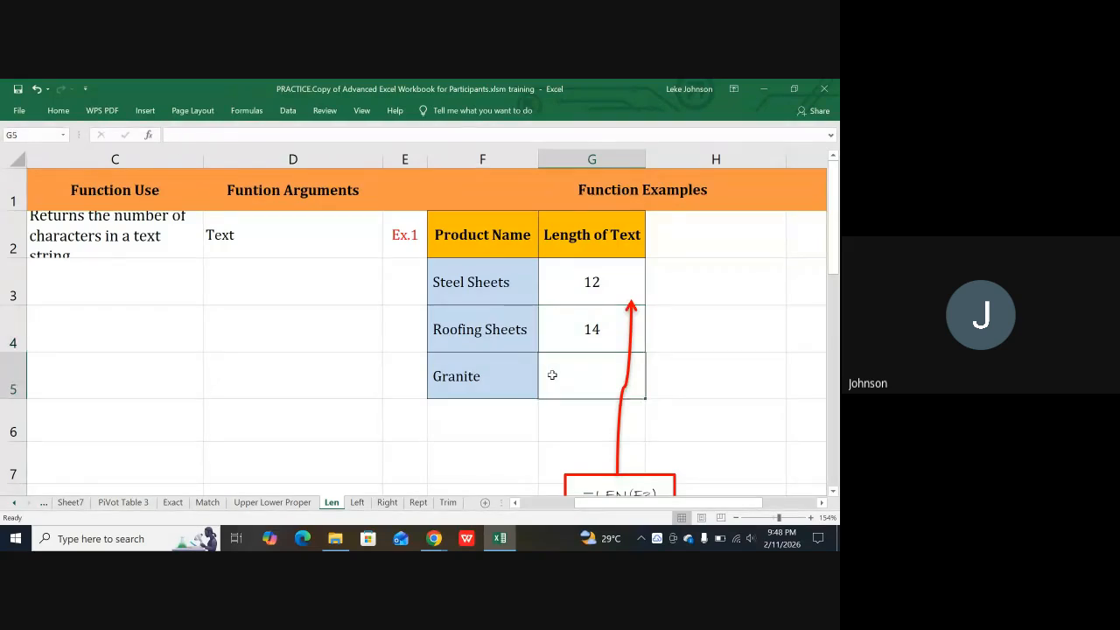
key("ctrl+d")
Step: Try a single LEN formula over the range F3:F5 in cell F7, and clear the cell
left_click(470, 454)
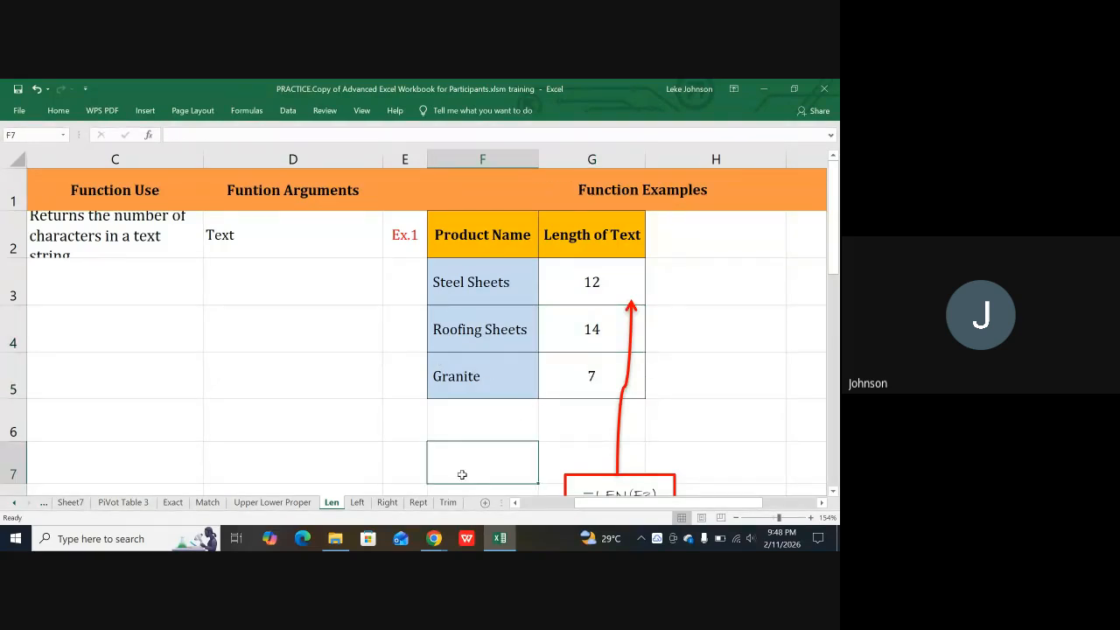
type("=")
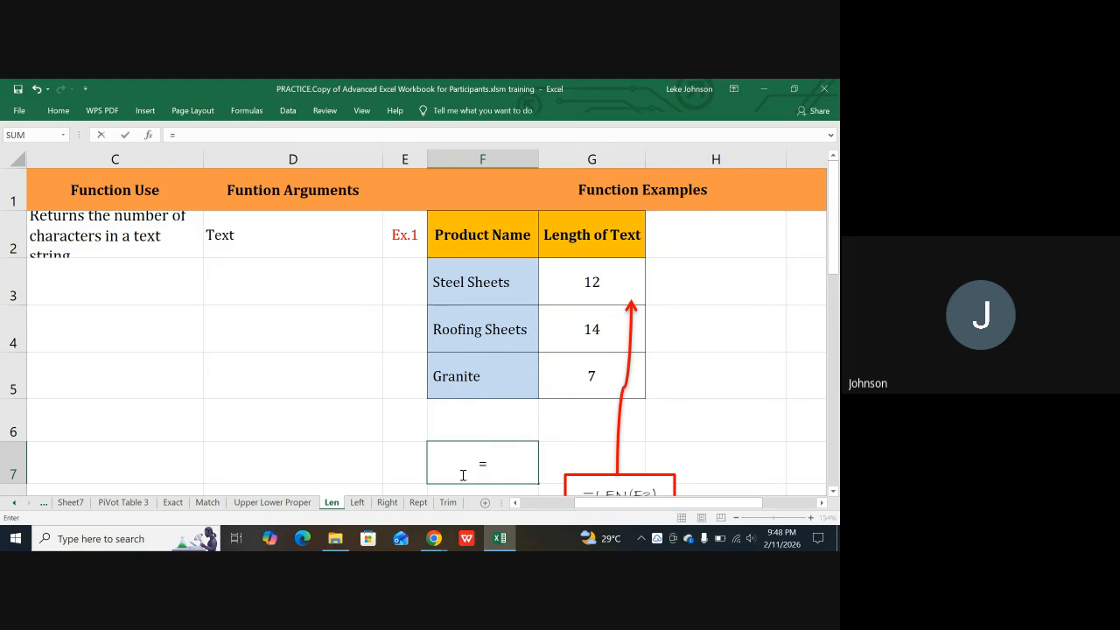
type("len")
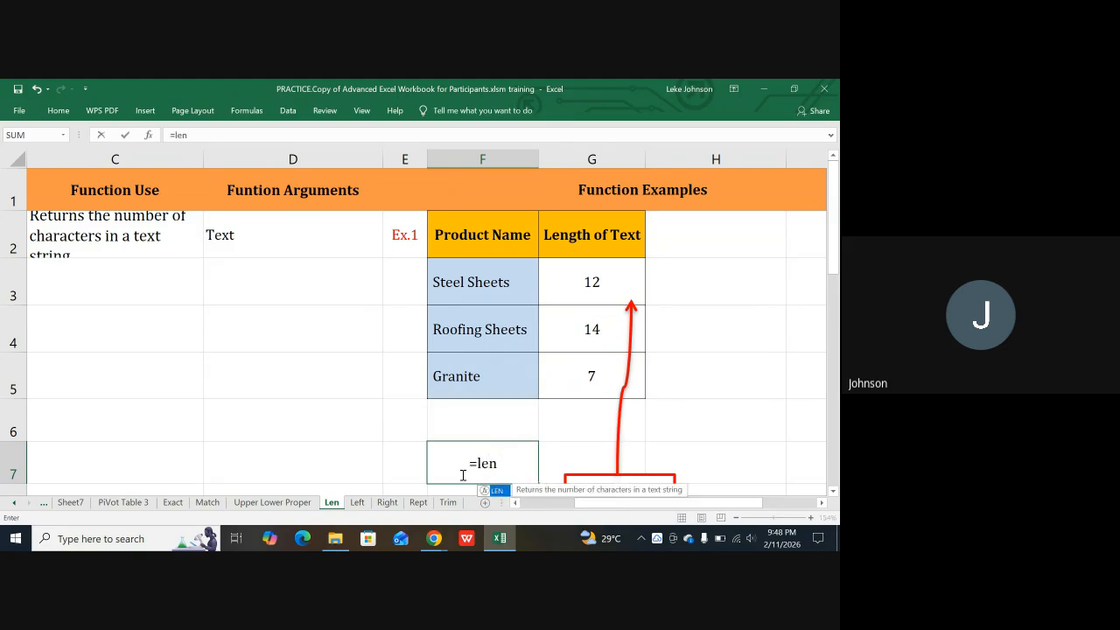
type("(")
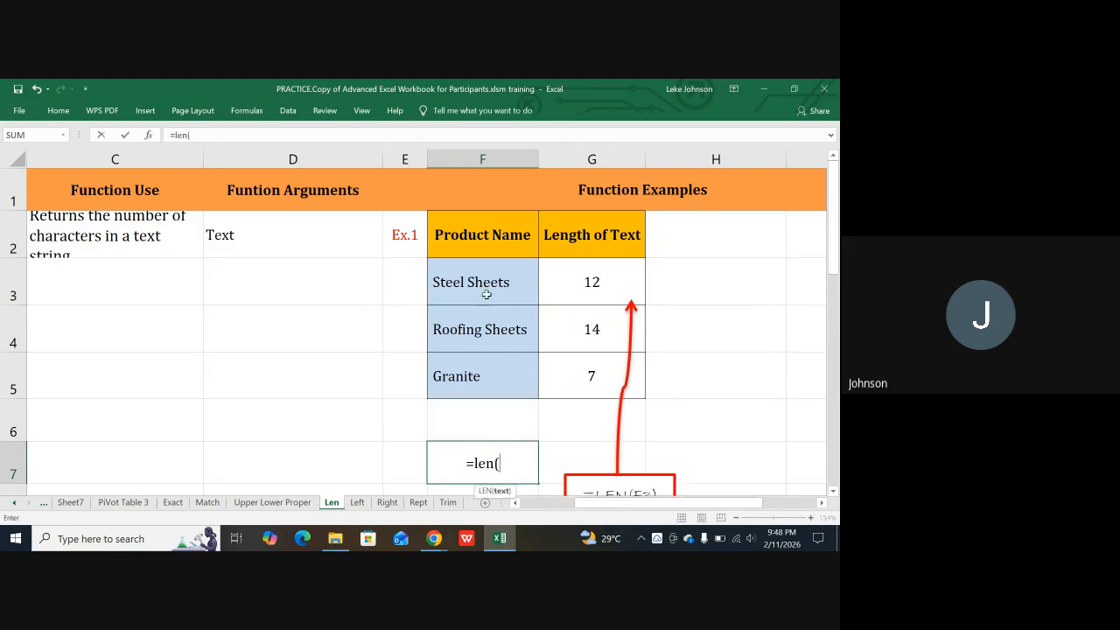
left_click_drag(485, 288, 484, 361)
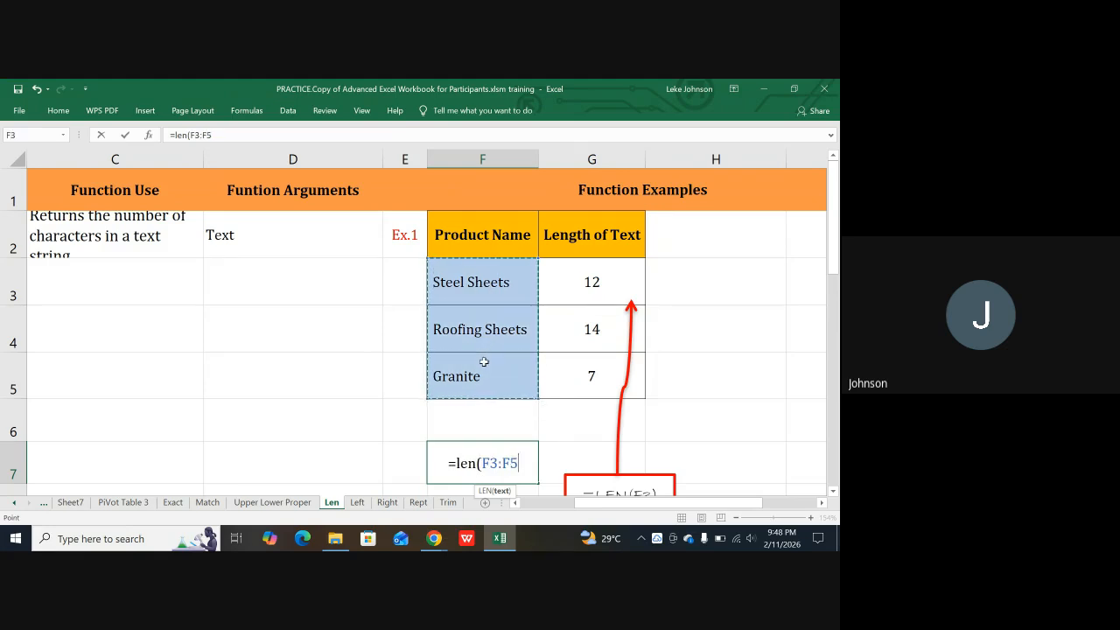
type(")")
key("Return")
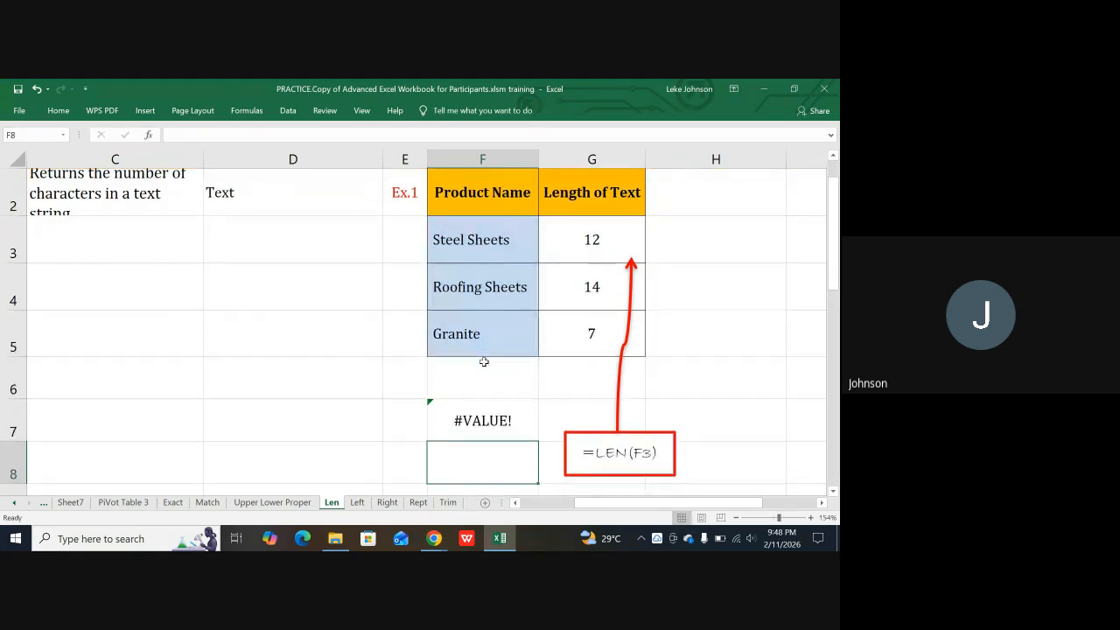
left_click(457, 427)
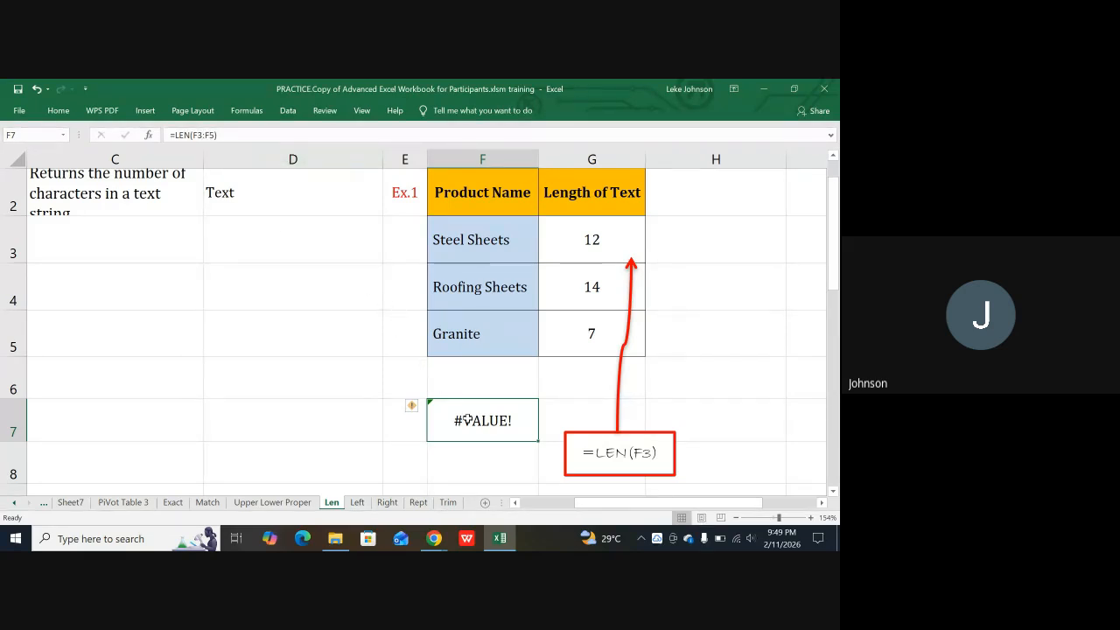
key("Delete")
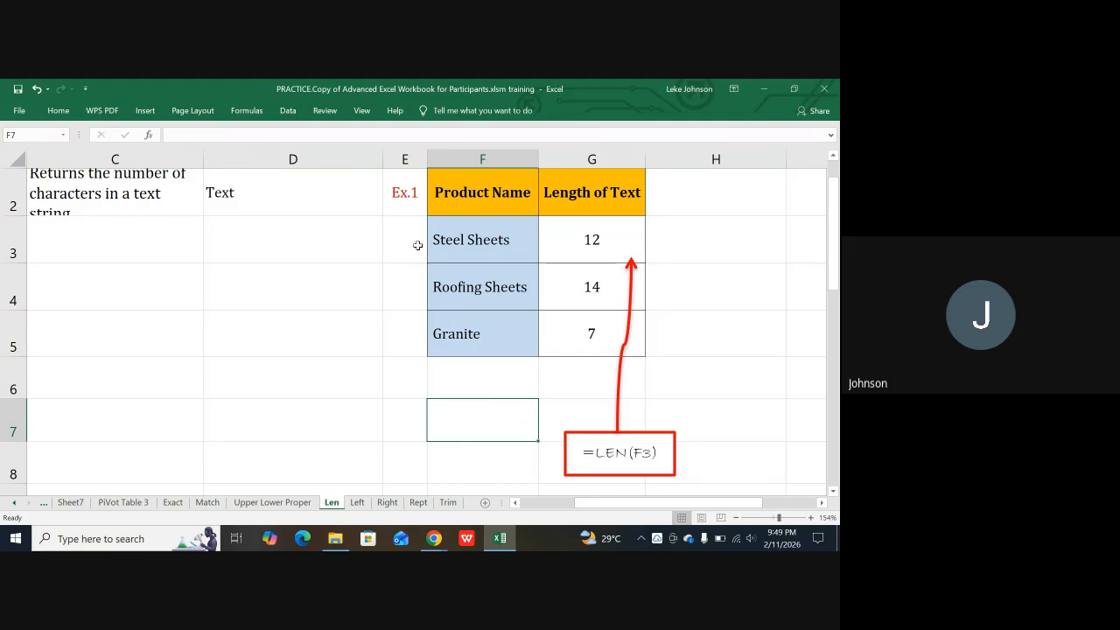
Step: Examine each product name alongside its Length of Text value, and the area below the example table
left_click(444, 242)
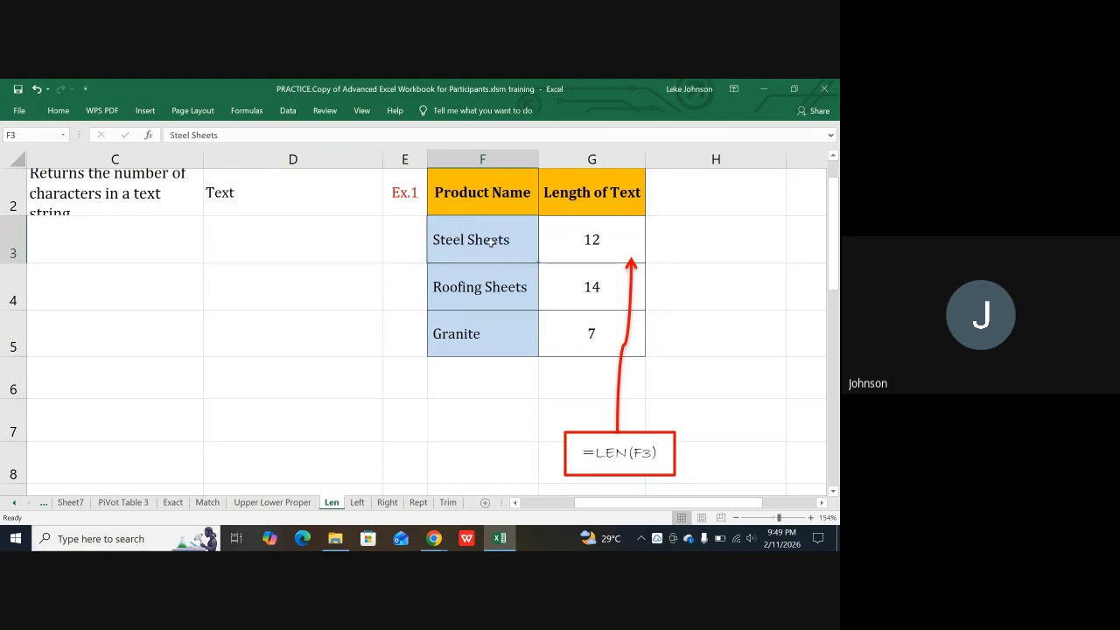
left_click(553, 248)
left_click(462, 287)
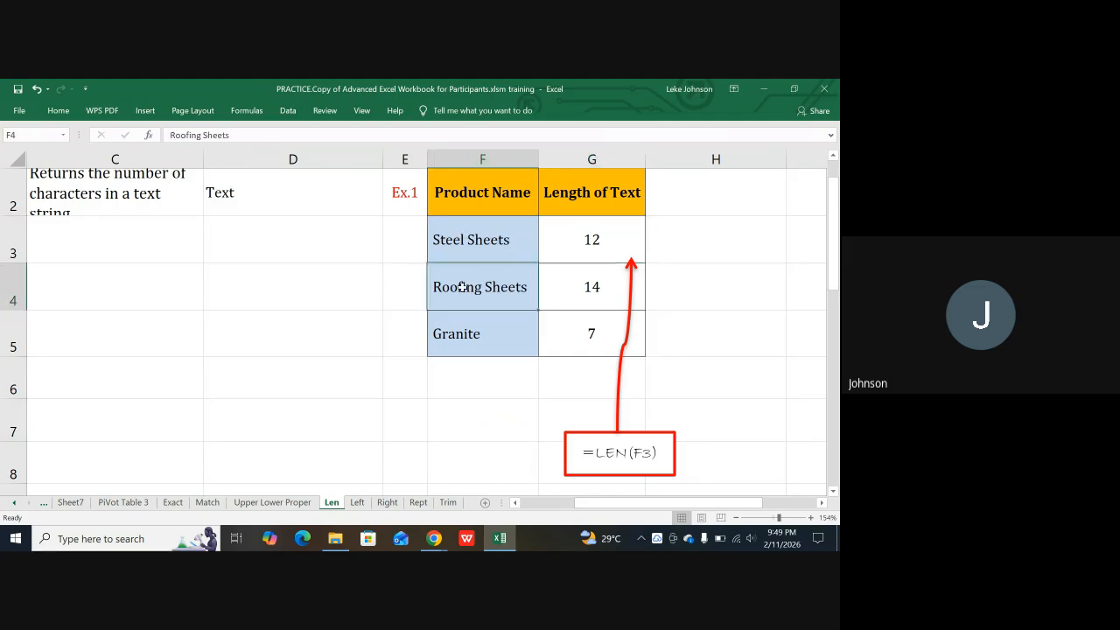
left_click(592, 302)
left_click(450, 343)
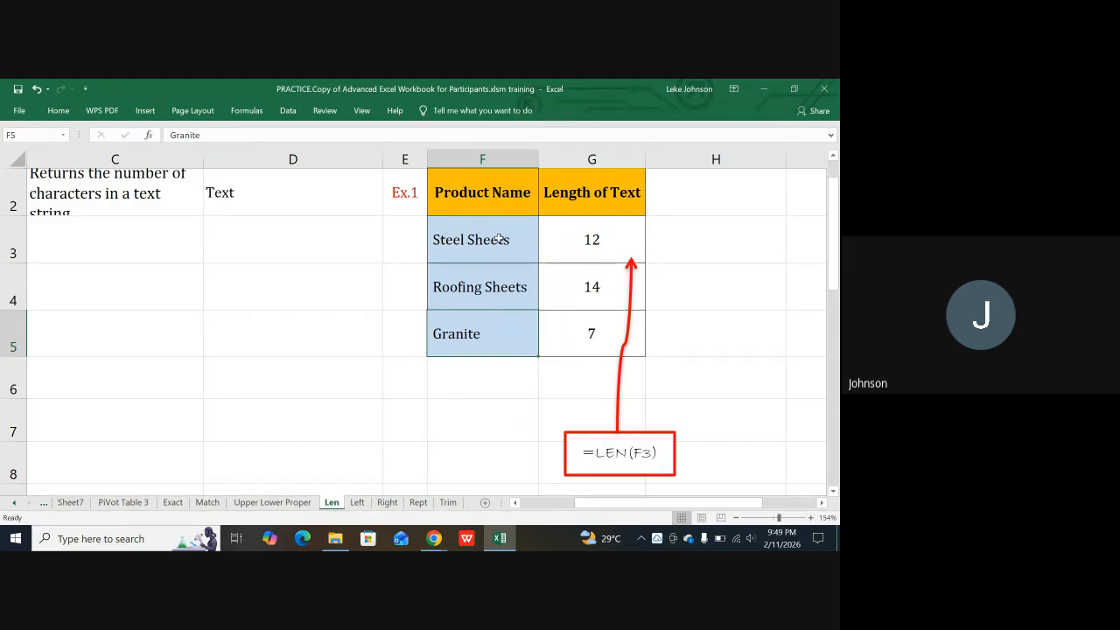
key("Return")
key("Return")
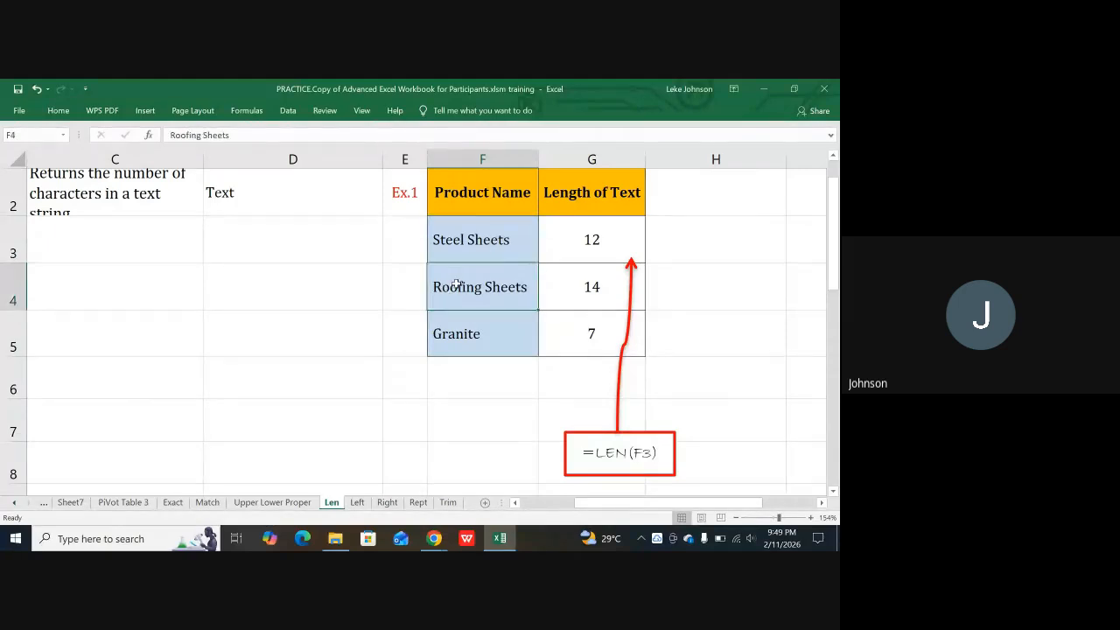
key("Return")
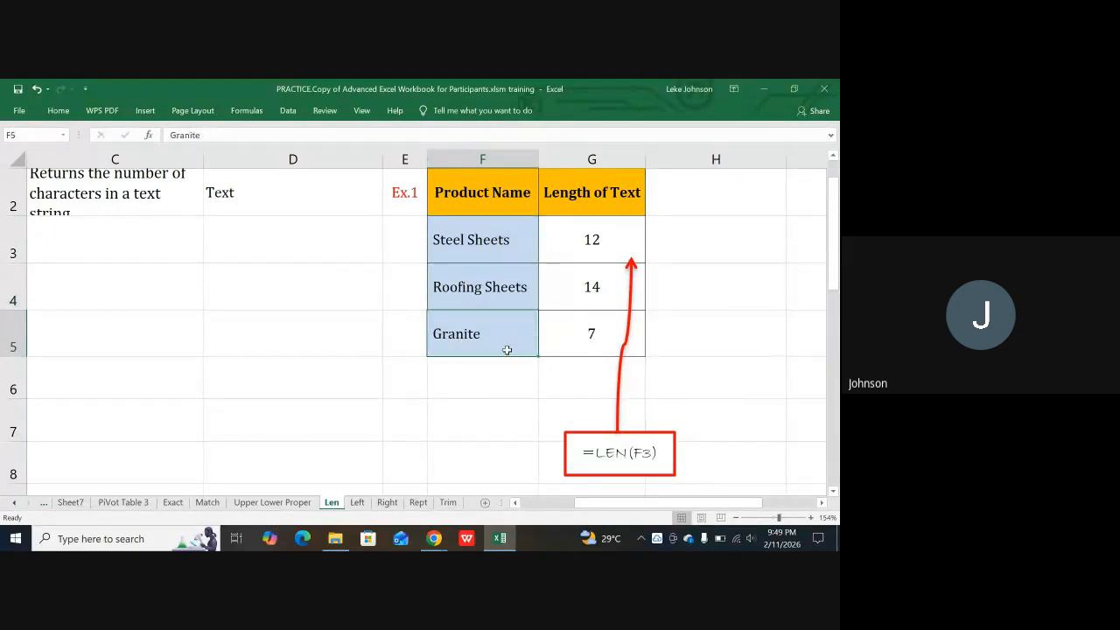
scroll(507, 350, "down", 1)
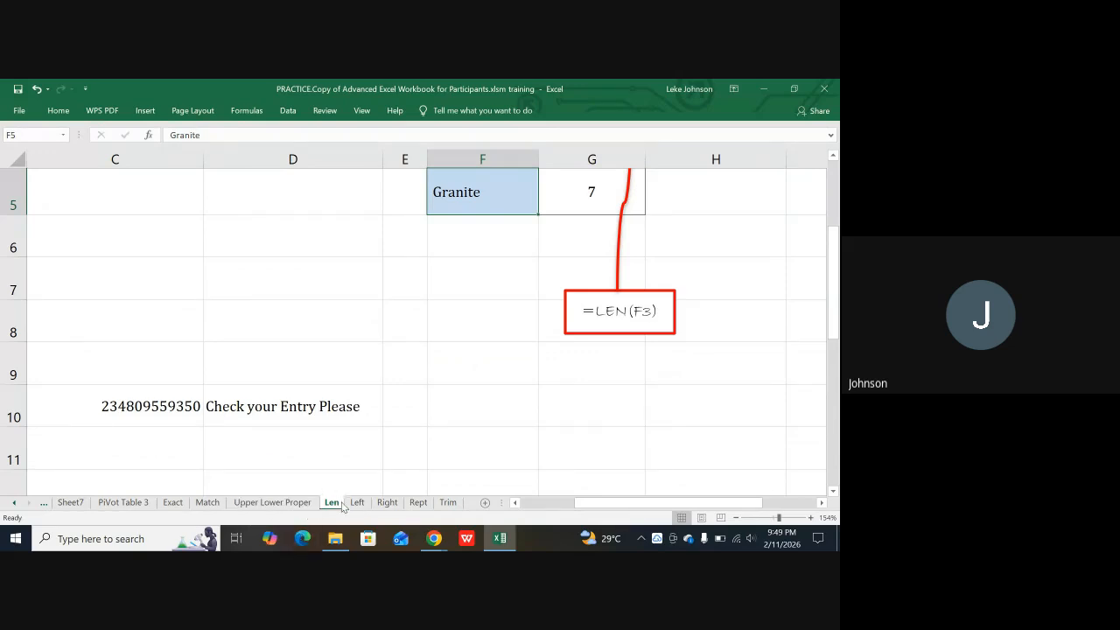
Step: On the Left sheet, extract the first three characters of Section ID PRA1001 into G3 with =LEFT(F3,3)
left_click(357, 503)
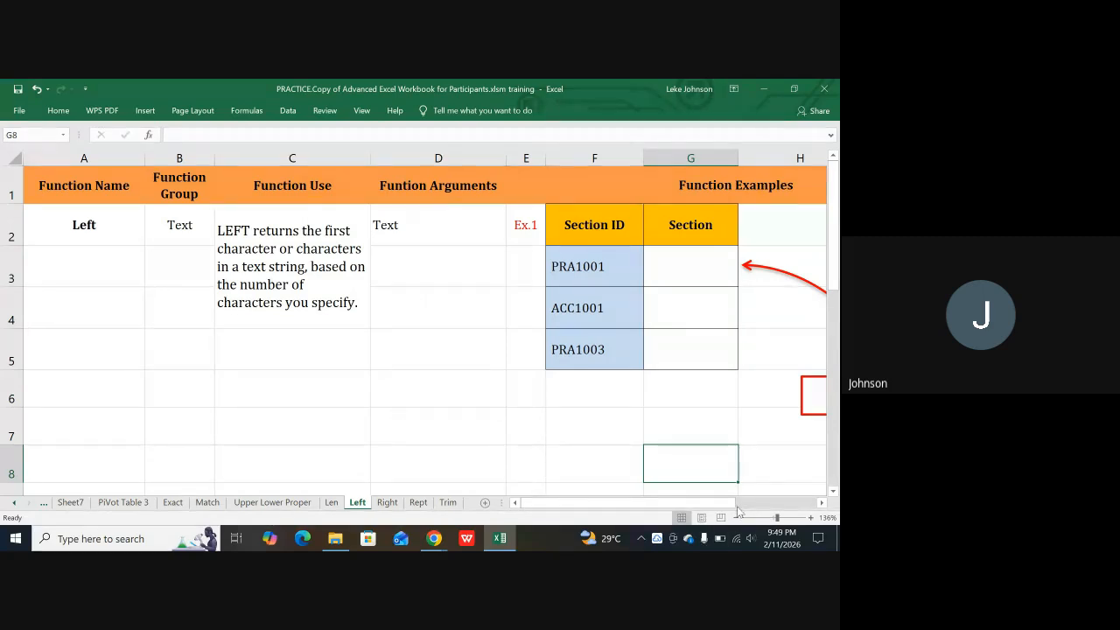
left_click_drag(702, 503, 732, 507)
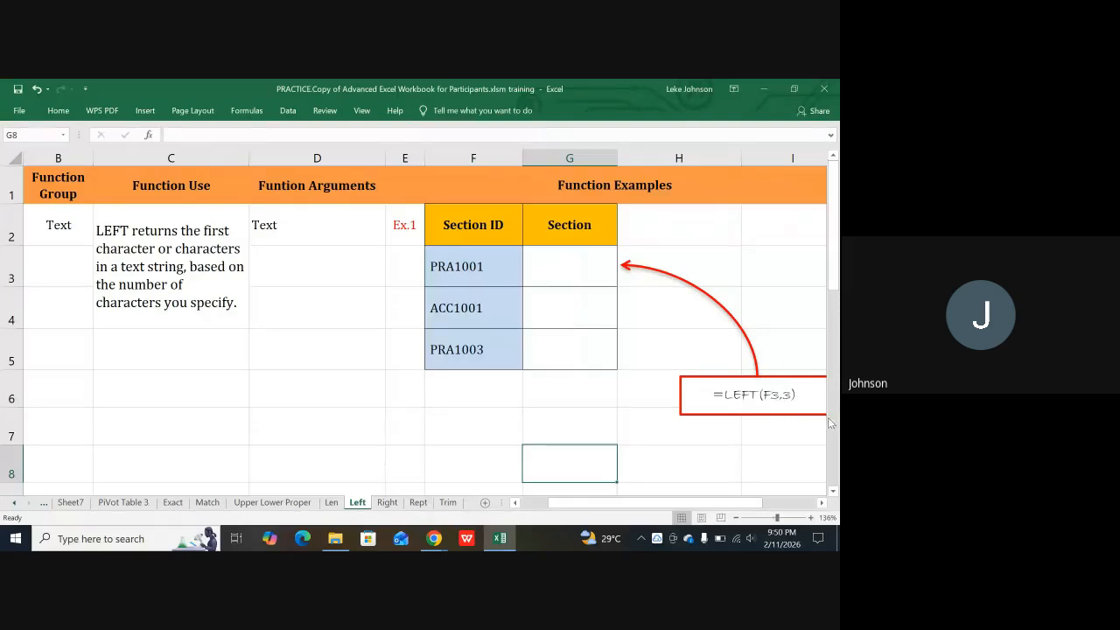
left_click(554, 273)
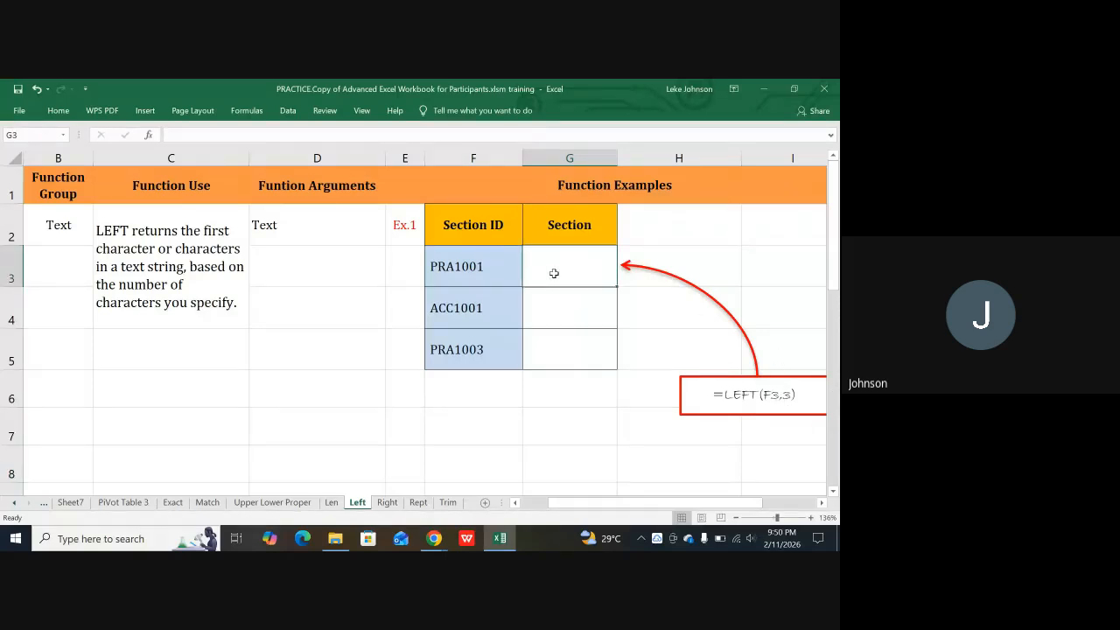
type("=")
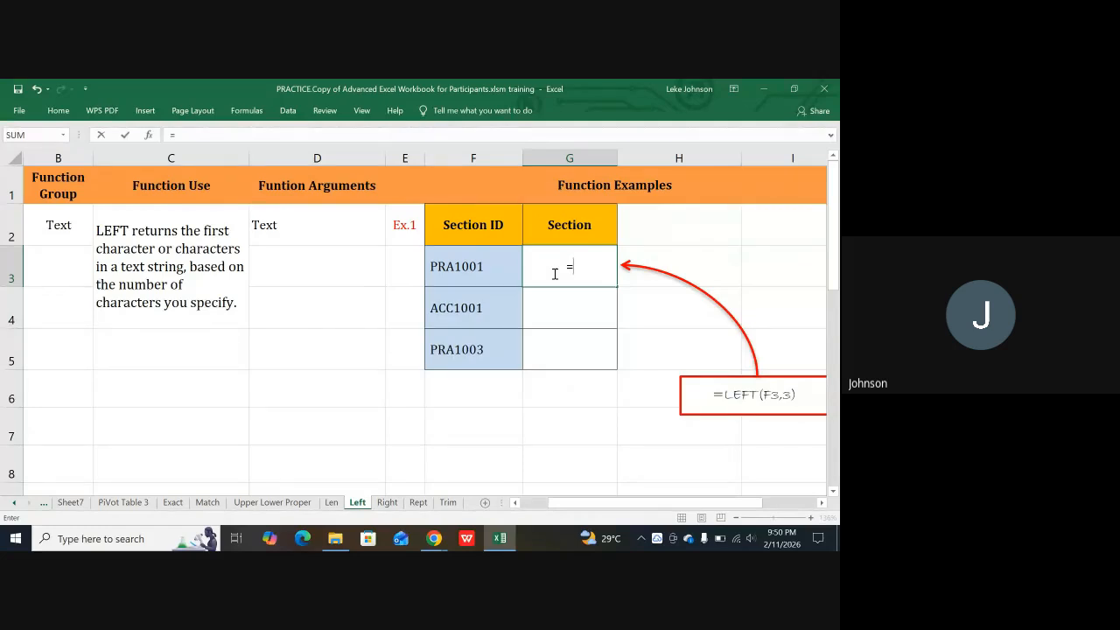
type("left")
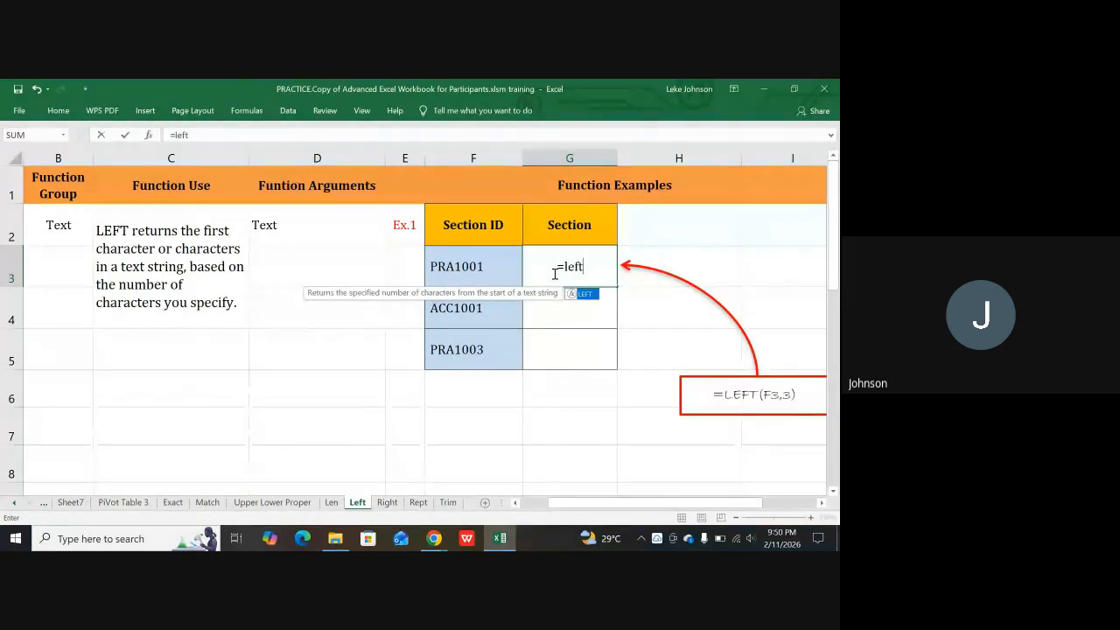
type("(")
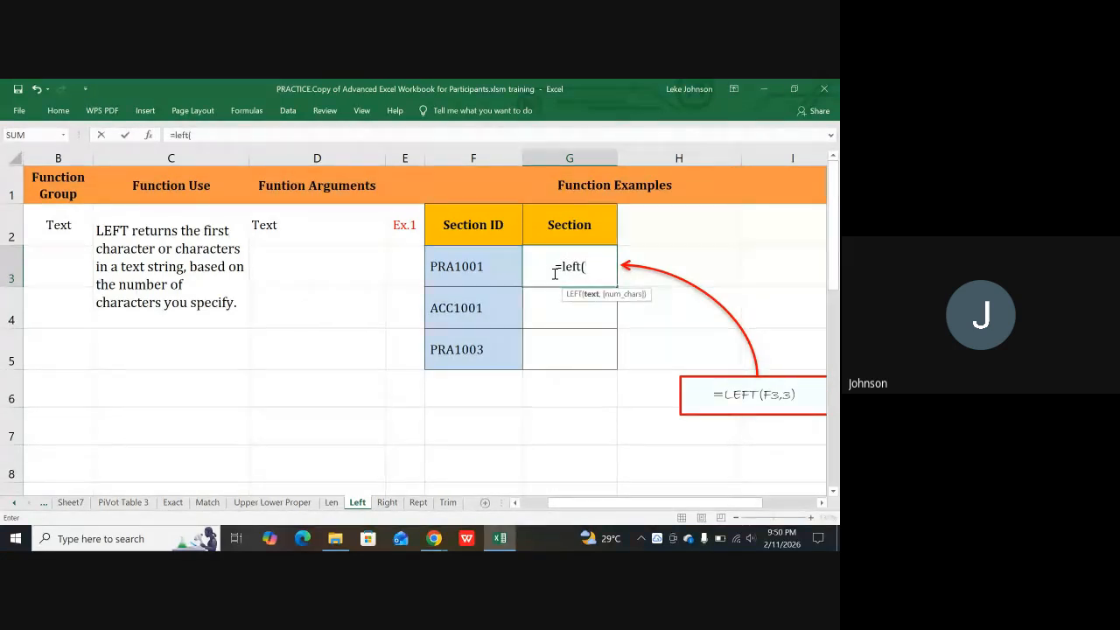
left_click(487, 266)
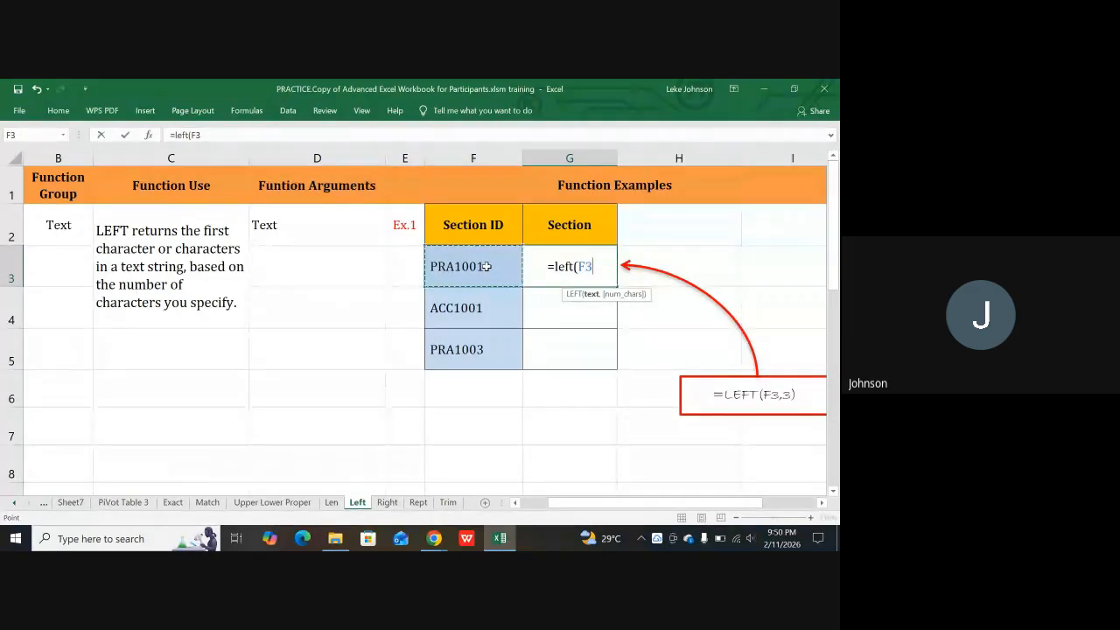
type(",")
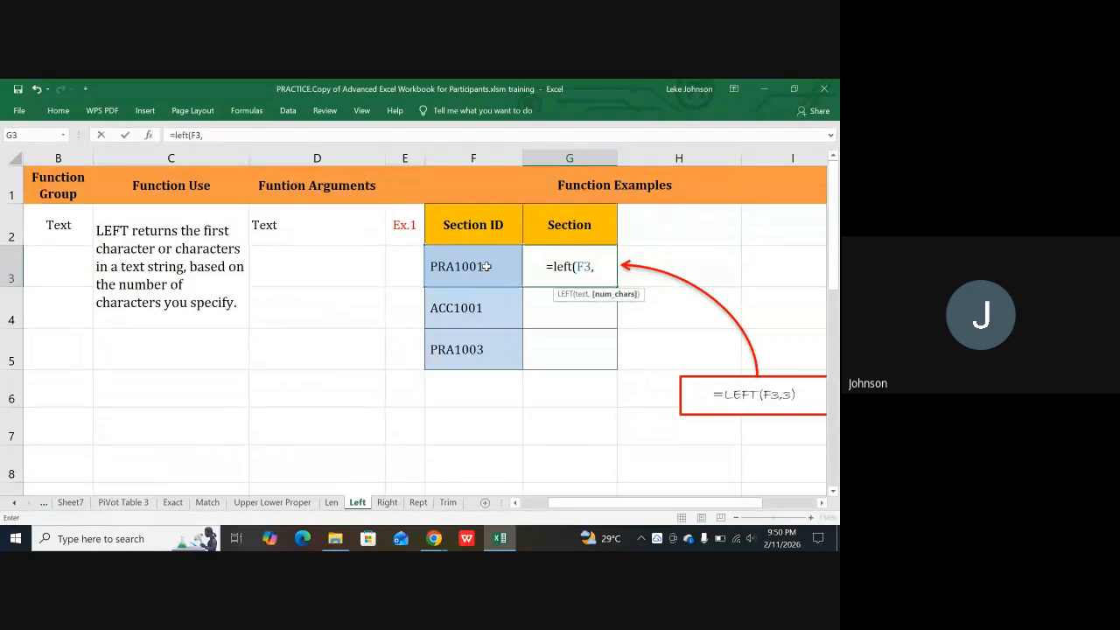
type("3")
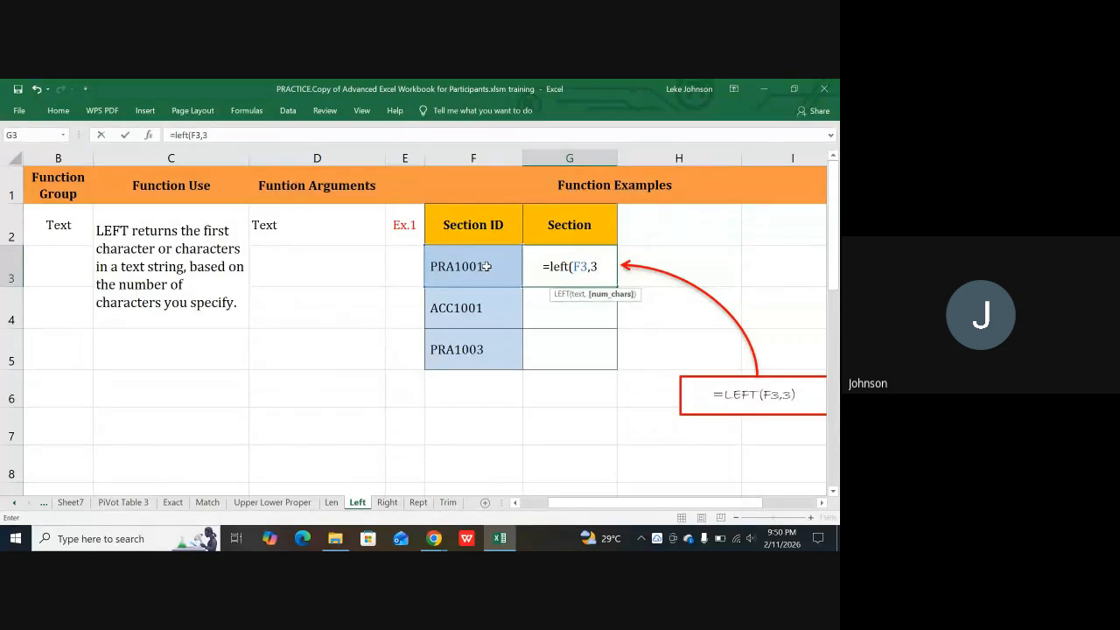
type(")")
key("Return")
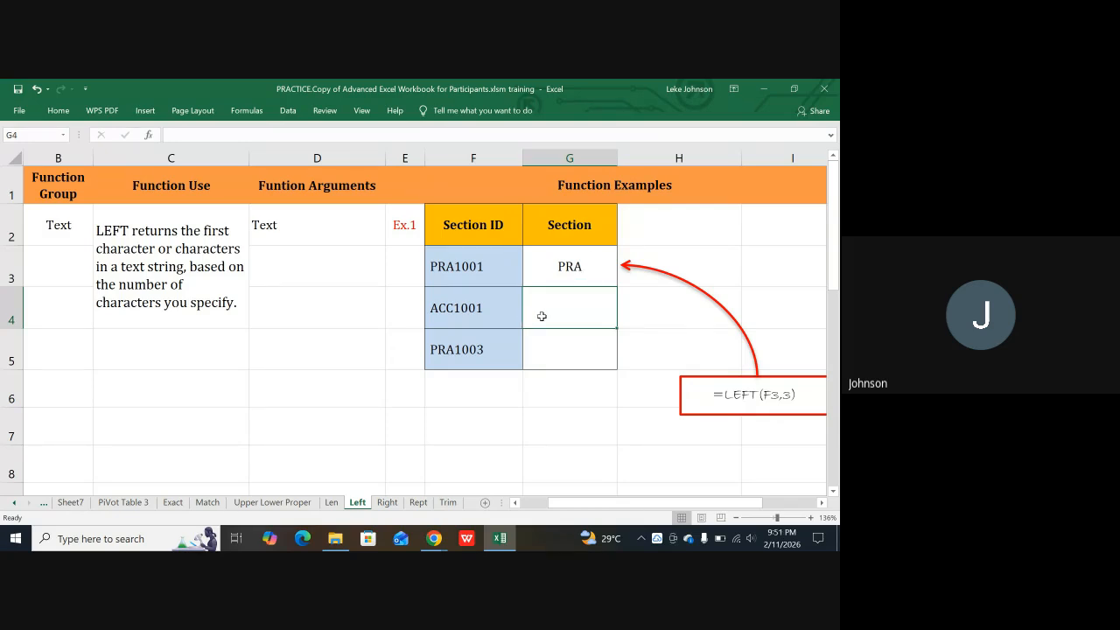
Step: Fill the LEFT formula down to G4 and G5 for the remaining Section IDs
key("ctrl+d")
left_click(558, 355)
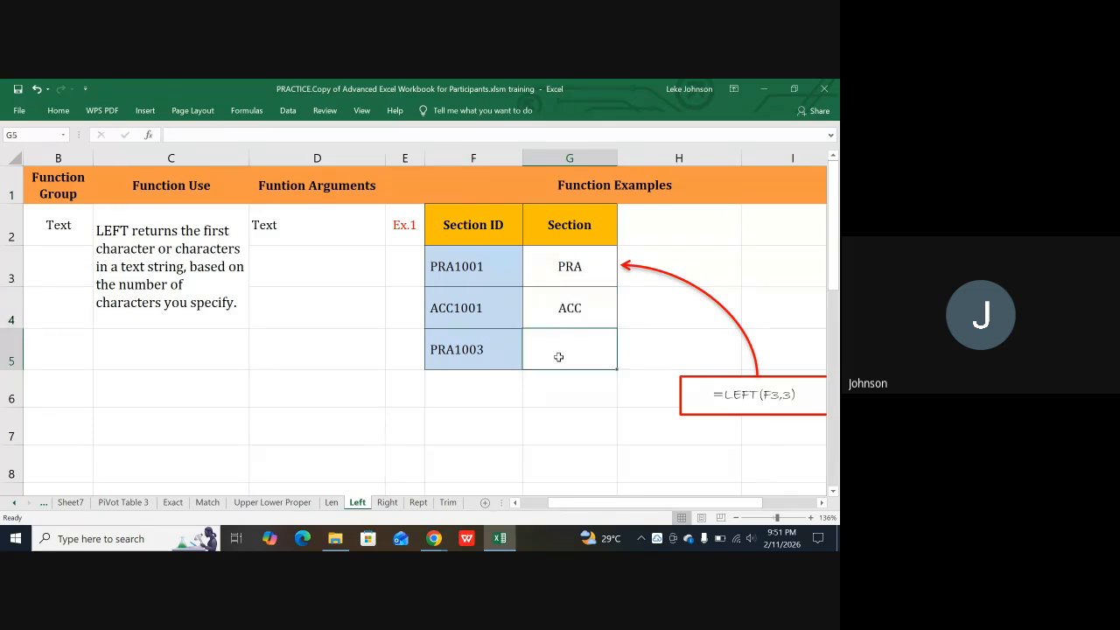
key("ctrl+d")
Step: Switch to the Right sheet and show the Staff Number example table with its sample RIGHT formula
left_click(388, 502)
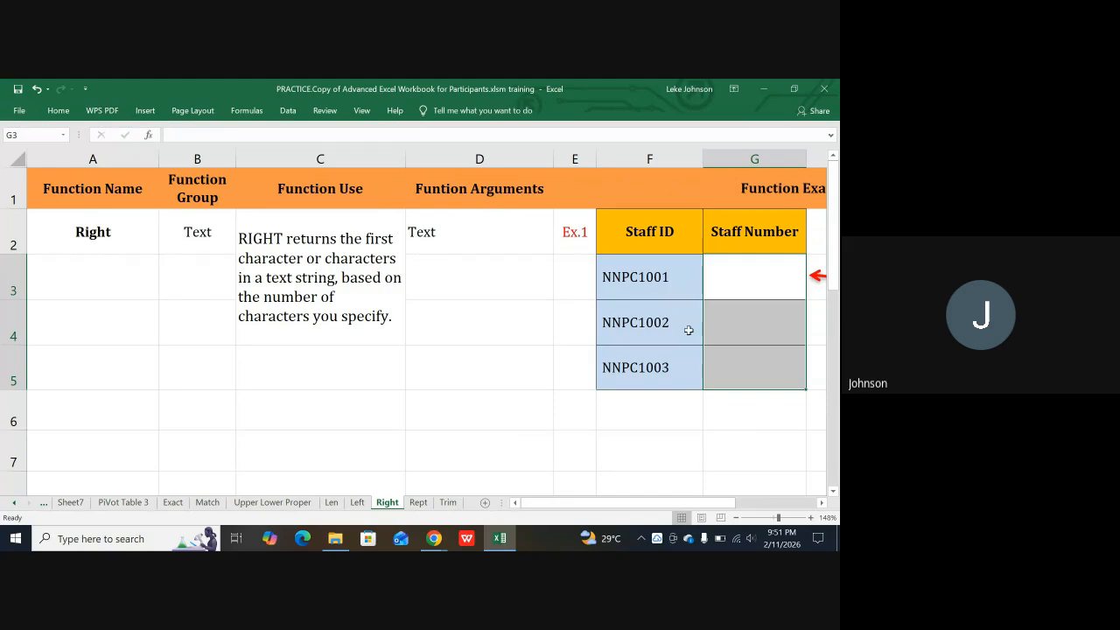
left_click(671, 401)
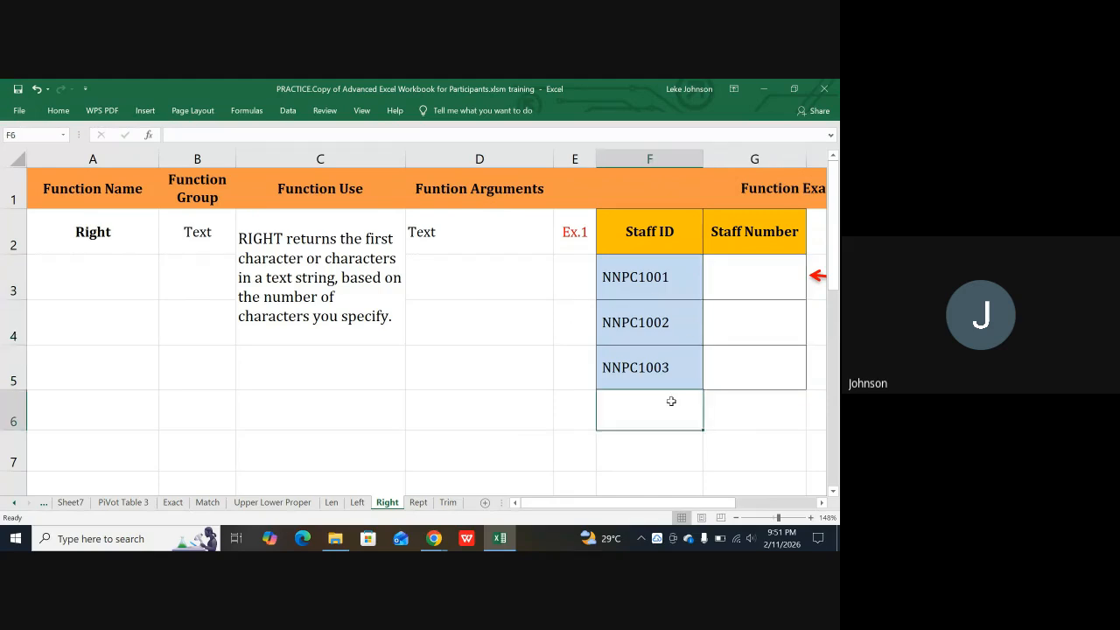
key("Right")
key("Right")
key("Right")
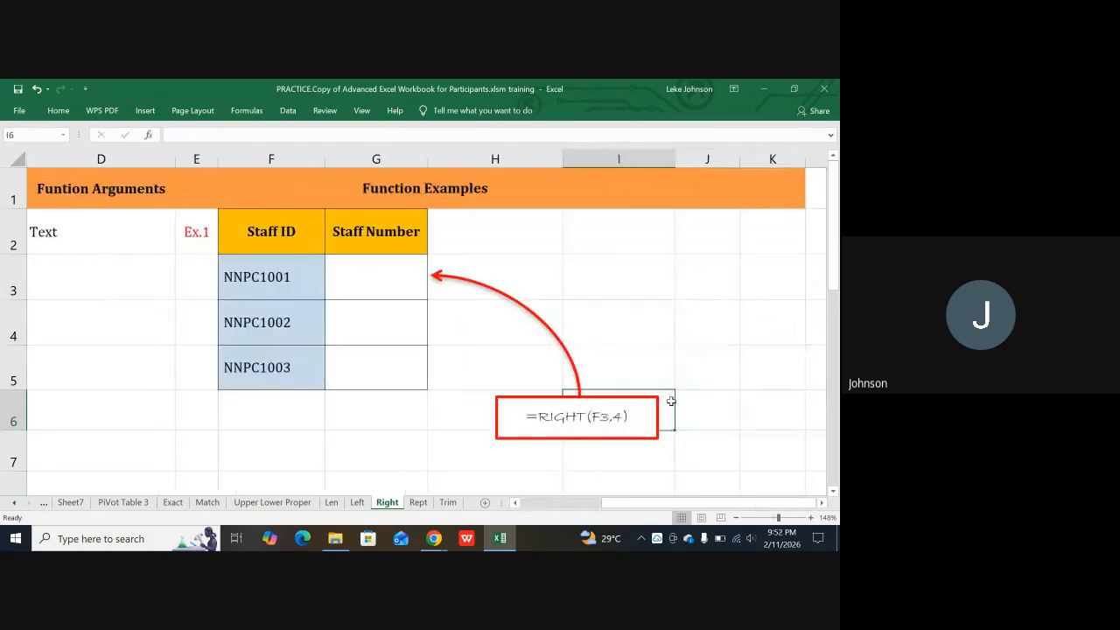
Step: Extract the last four characters of the first Staff ID into G3 with =RIGHT(F3,4)
left_click(377, 278)
type("=")
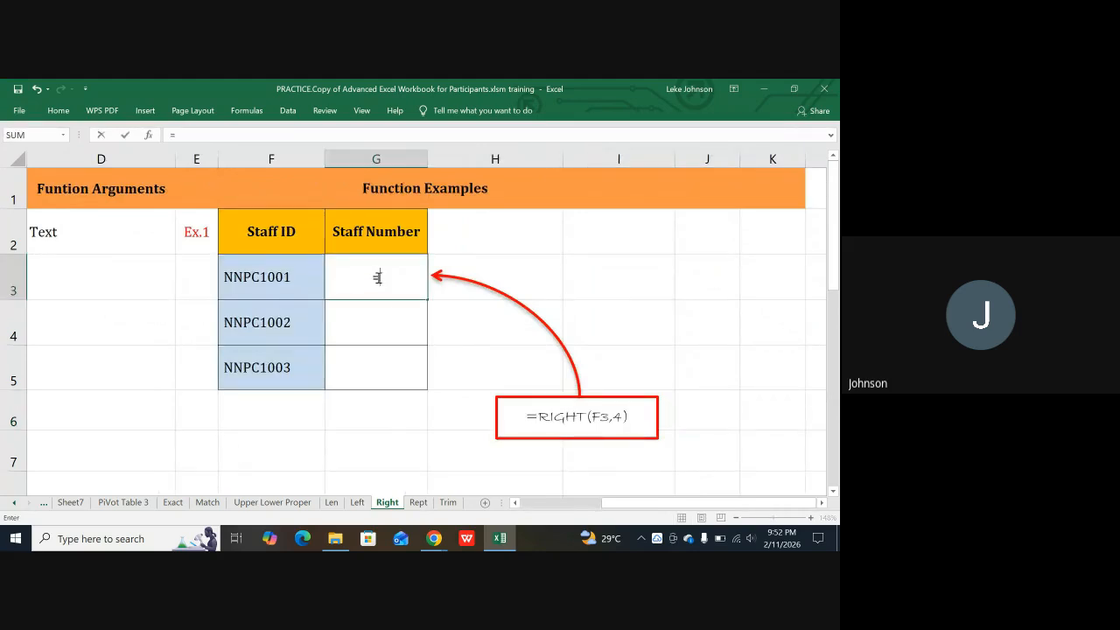
type("right")
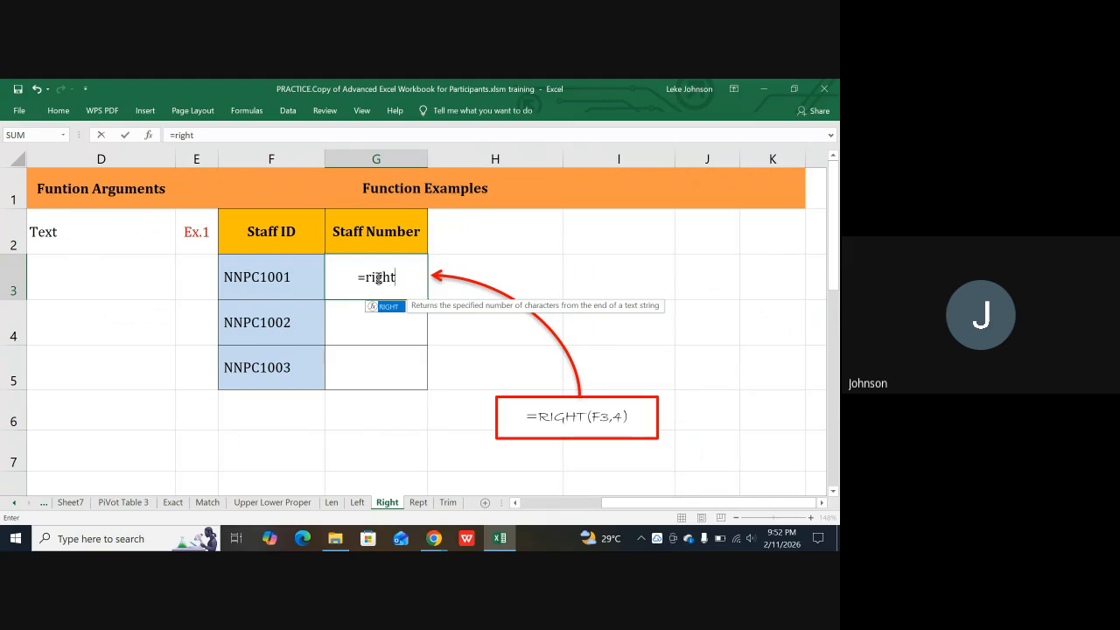
type("(")
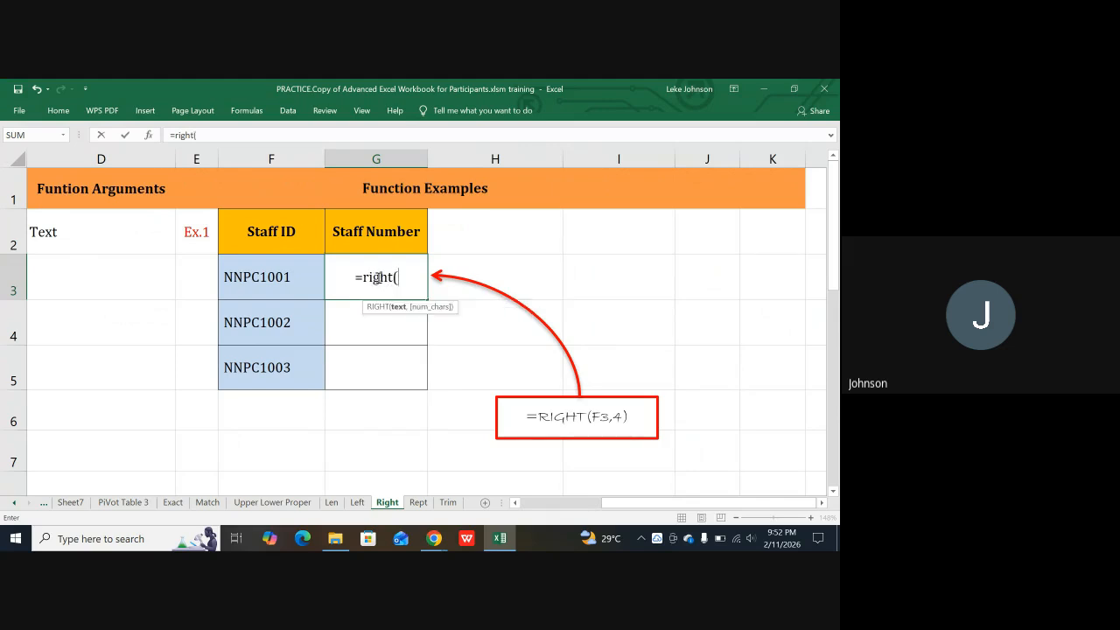
left_click(270, 287)
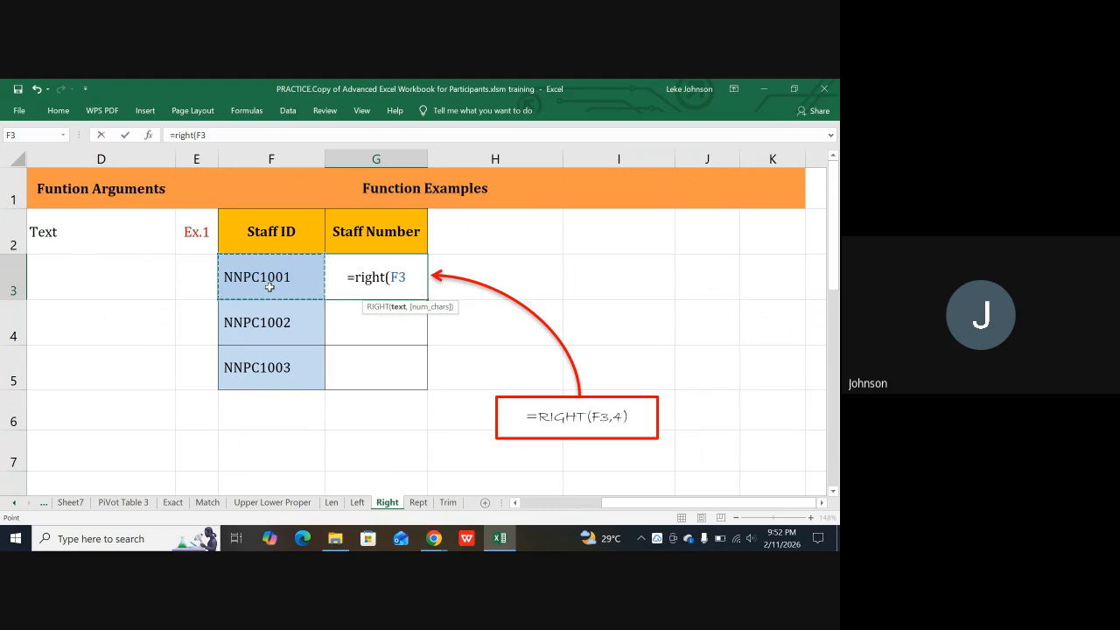
type(",4")
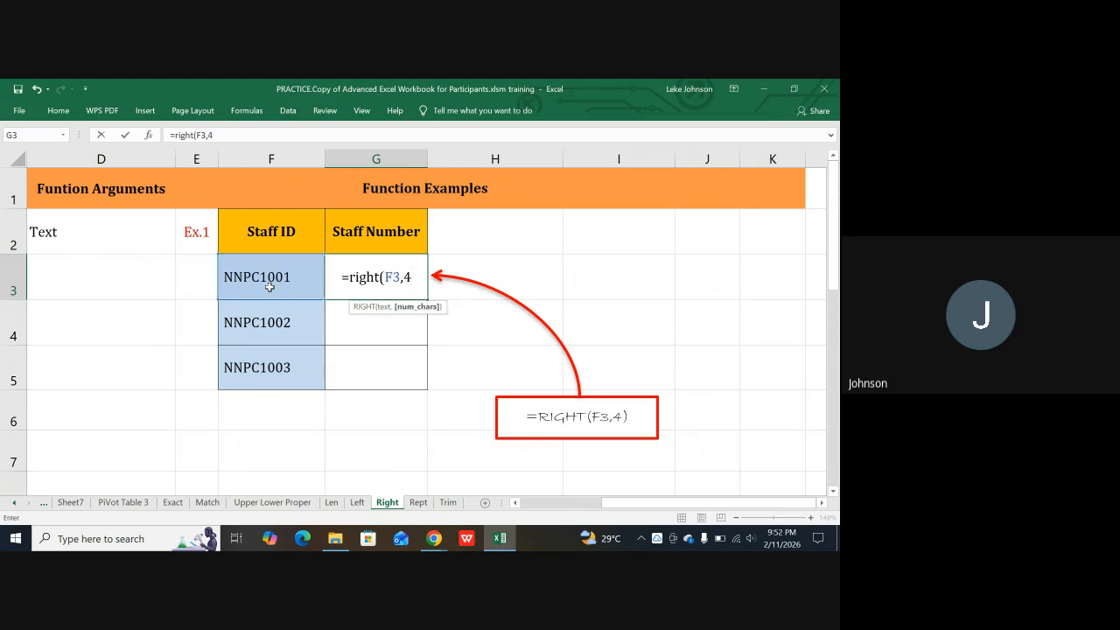
type(")")
key("Return")
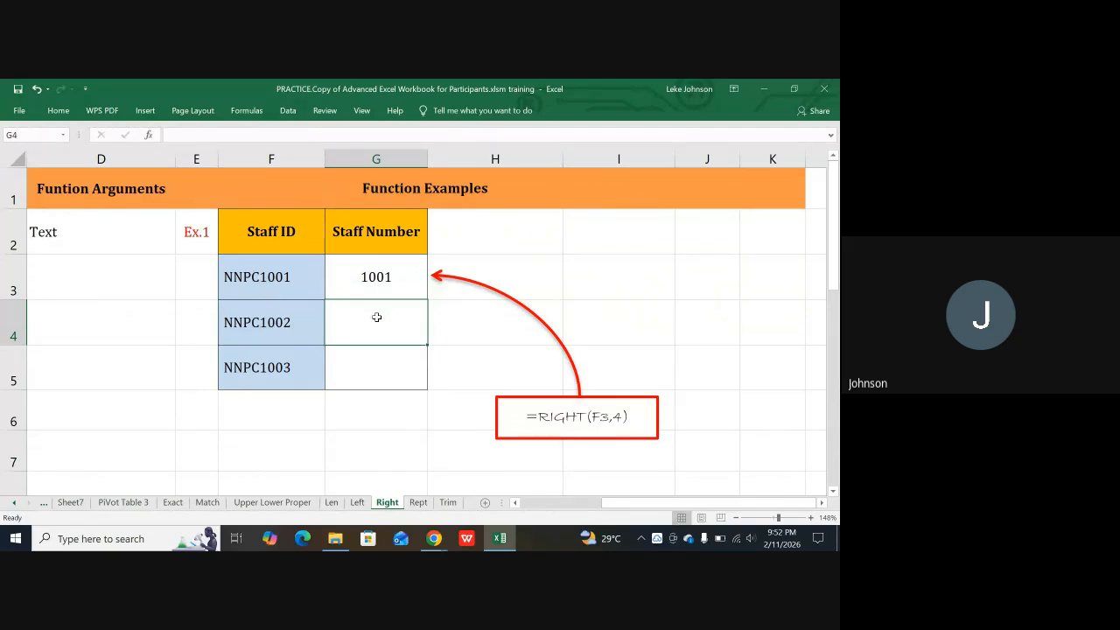
Step: Fill the RIGHT formula down to G4 and G5 for the remaining Staff IDs
key("ctrl+d")
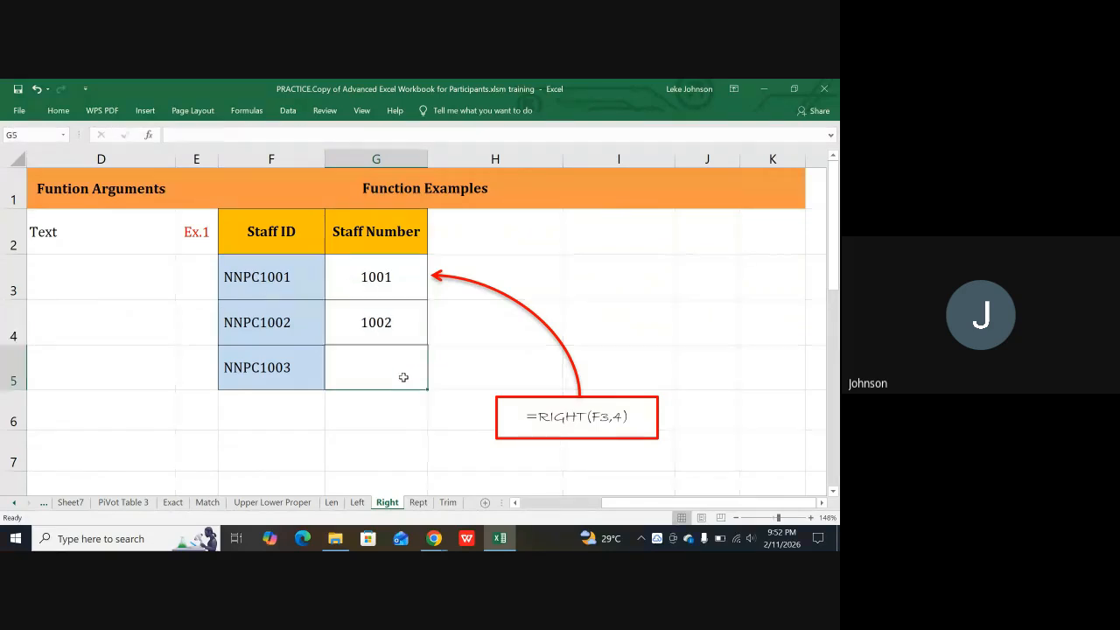
left_click(404, 377)
key("ctrl+d")
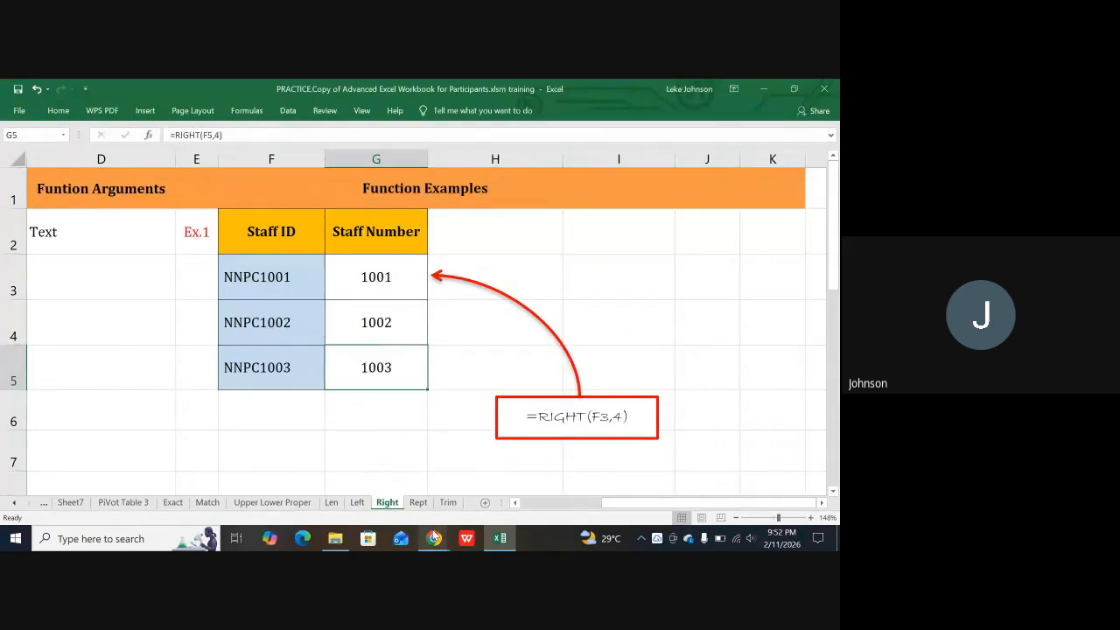
Step: Switch from the workbook to the Google Meet call window in Chrome
mouse_move(437, 543)
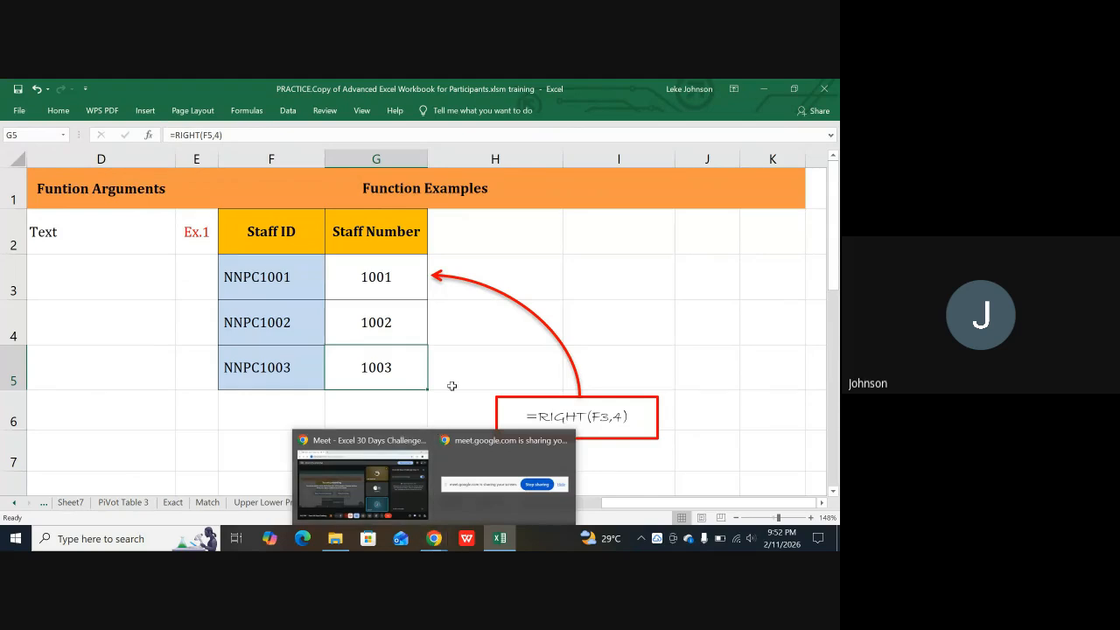
left_click(473, 366)
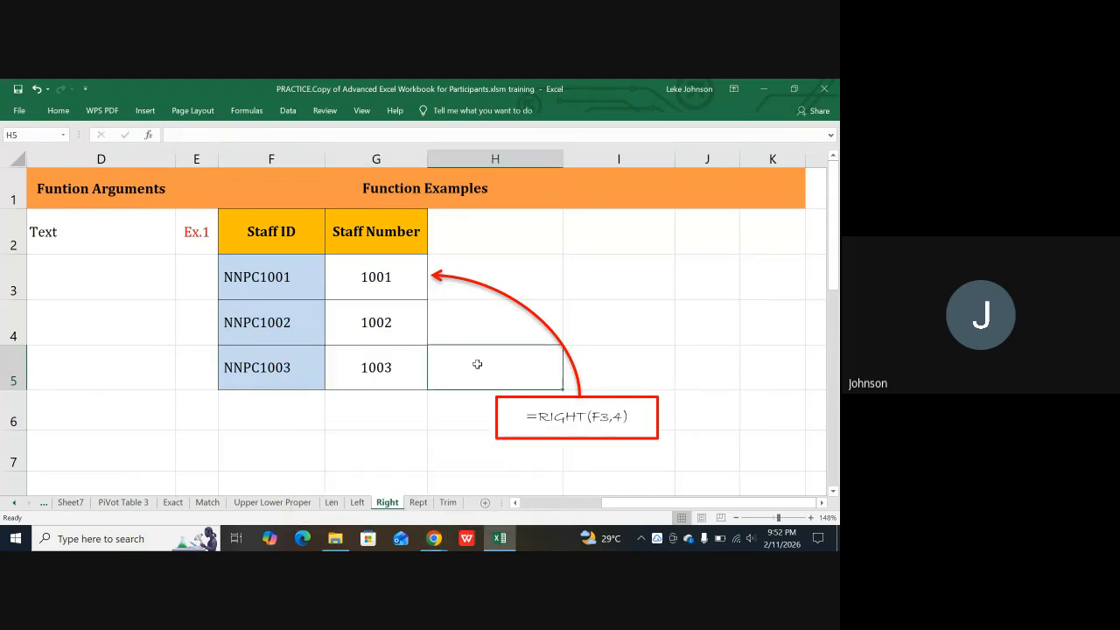
left_click(435, 538)
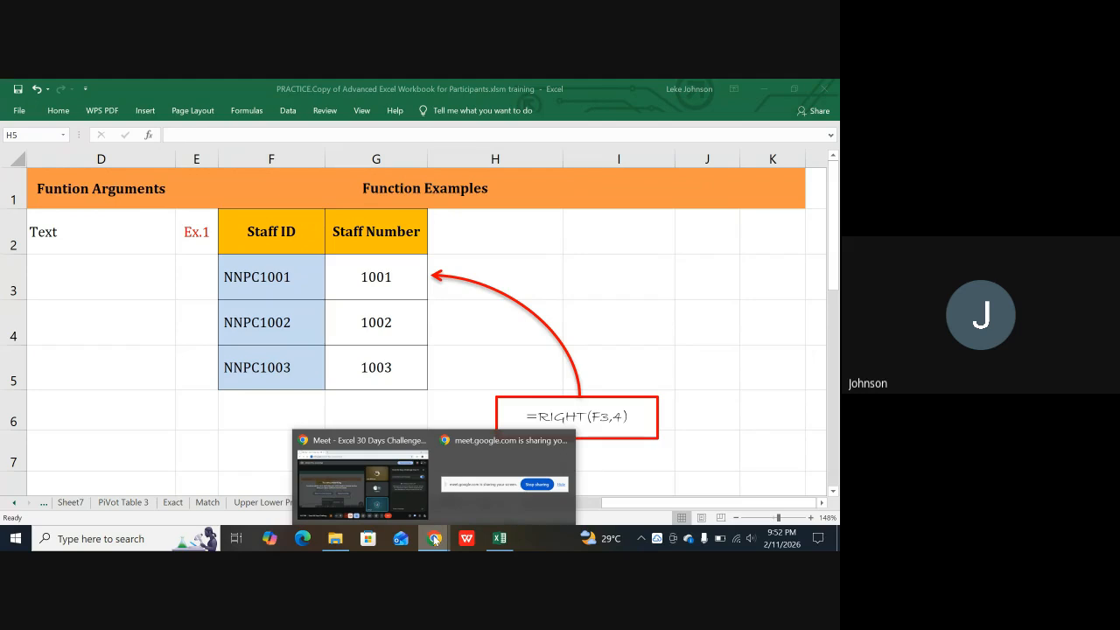
left_click(373, 492)
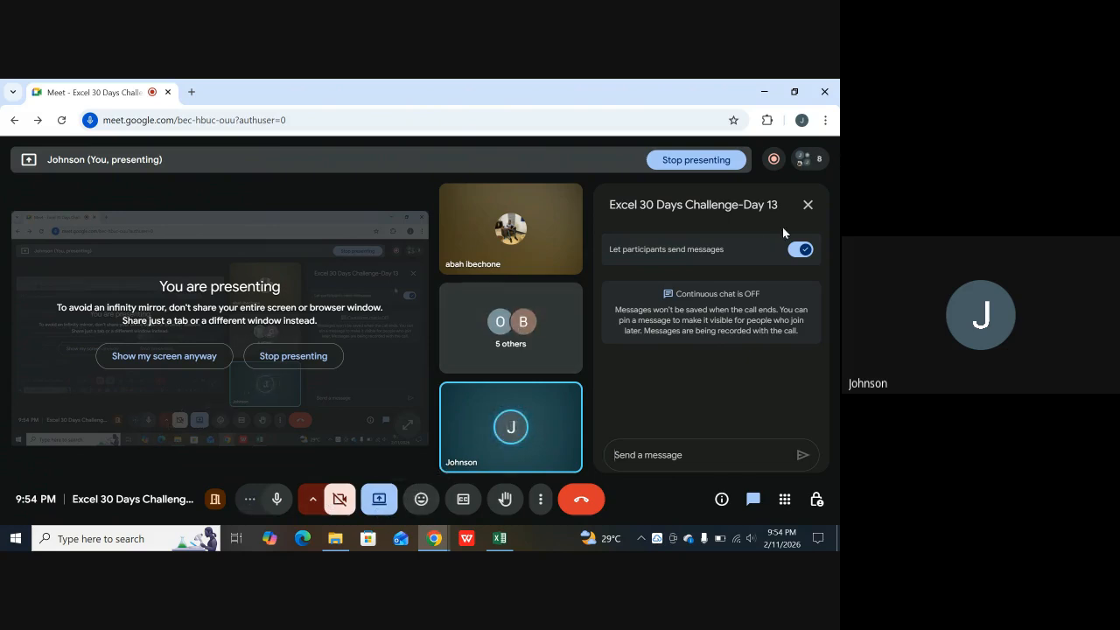
Step: Stop the recording of the Excel 30 Days Challenge-Day 13 call
left_click(773, 165)
mouse_move(765, 165)
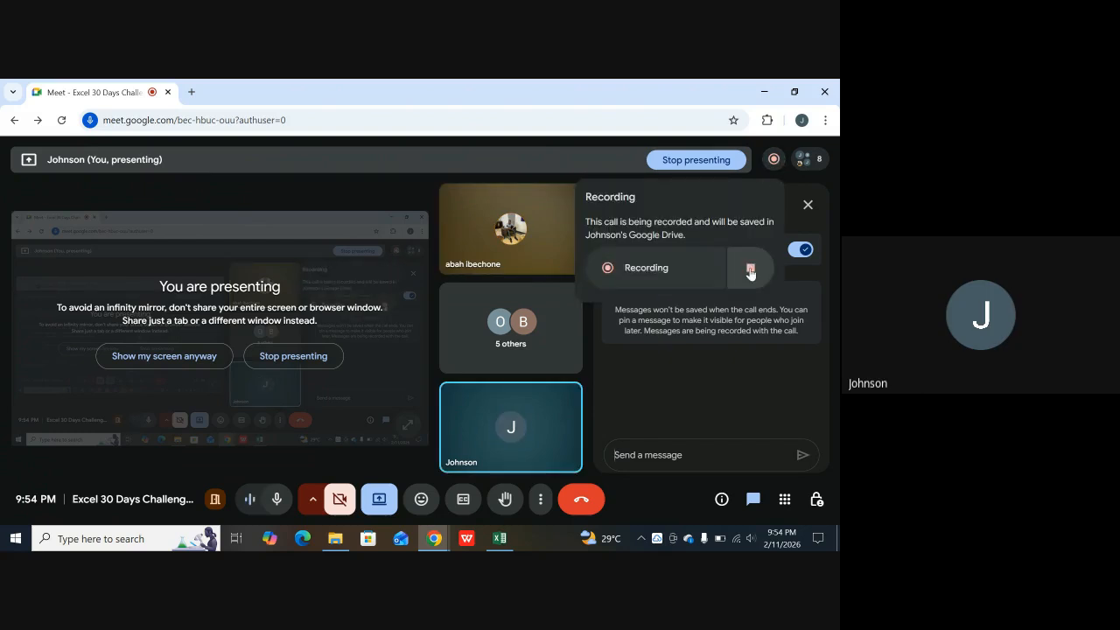
left_click(750, 267)
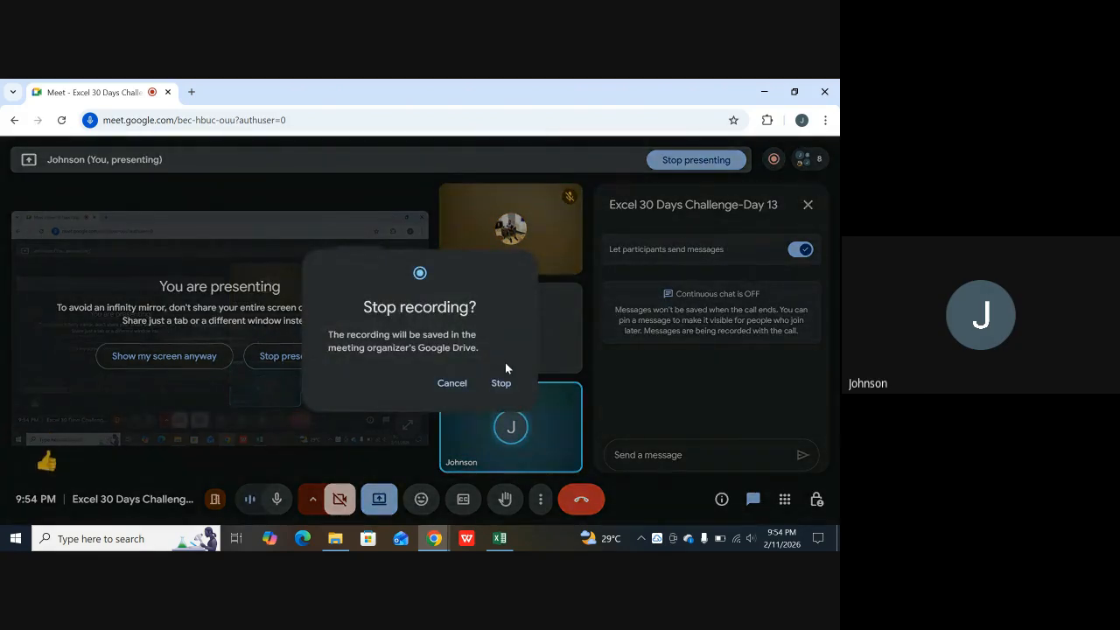